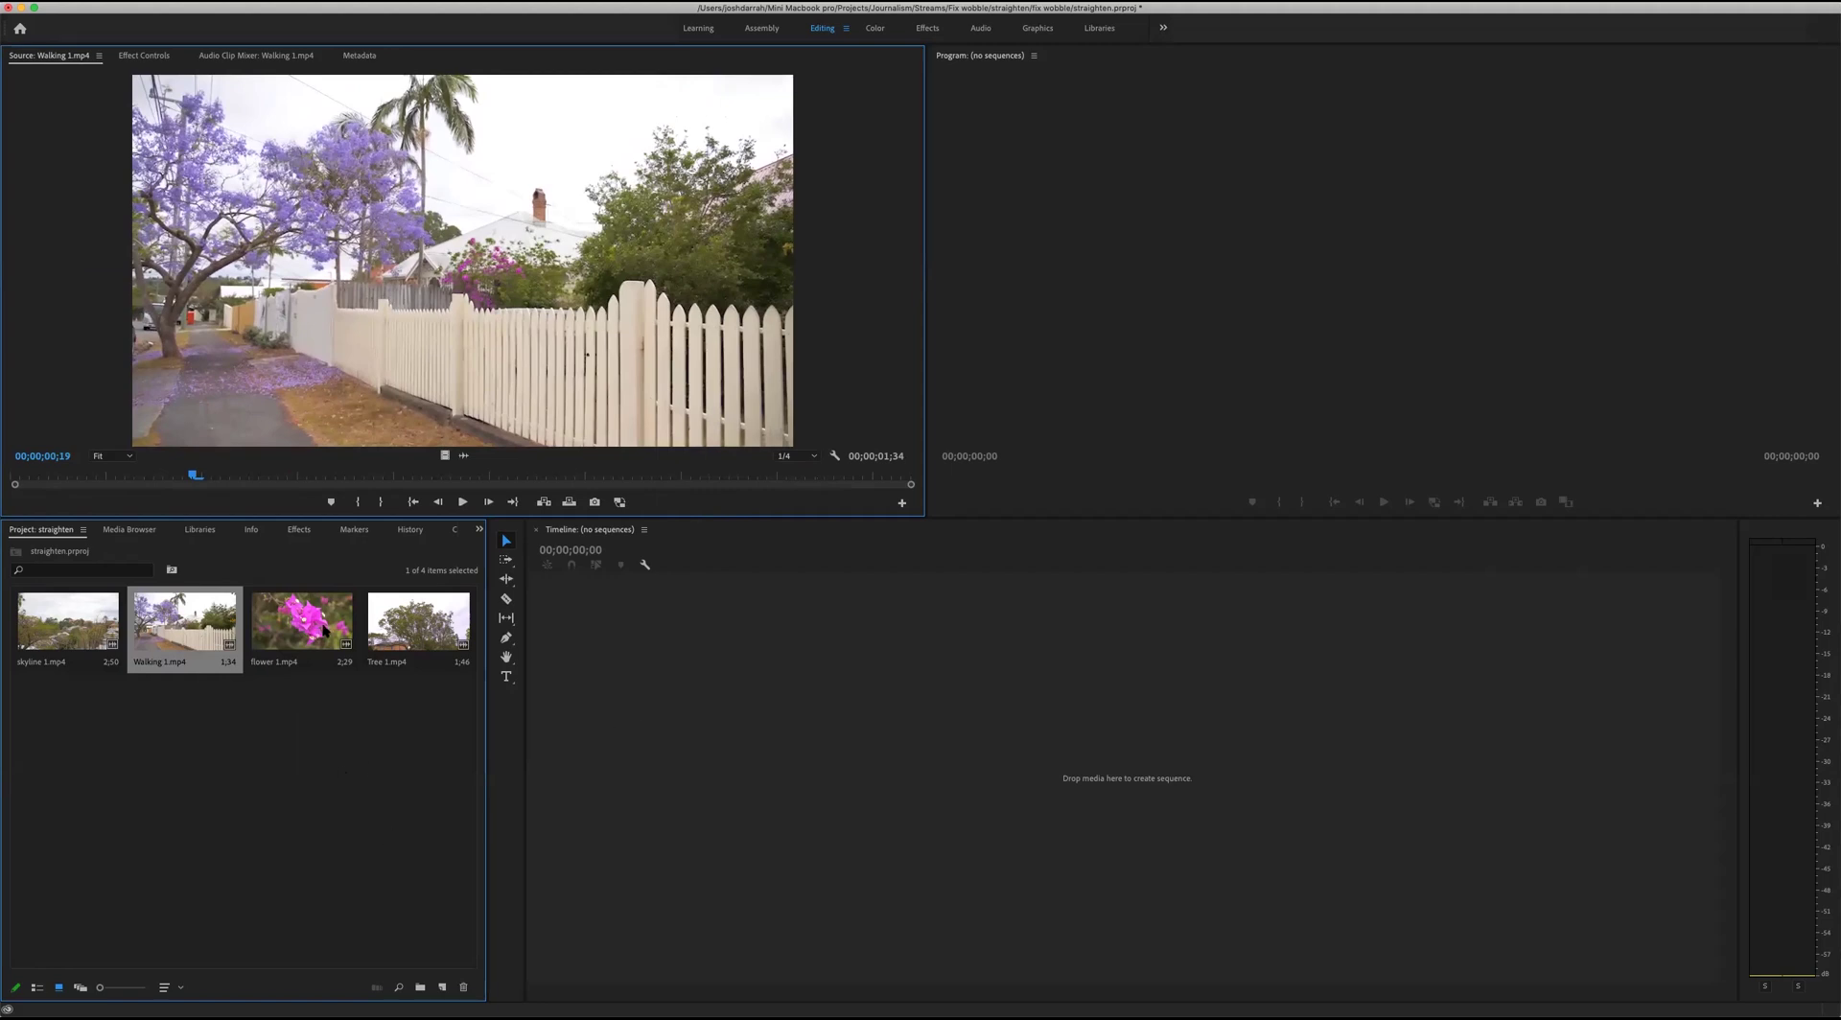
Preview the Tree 1.mp4 clip and create a new sequence from it.
double_click(431, 635)
key(space)
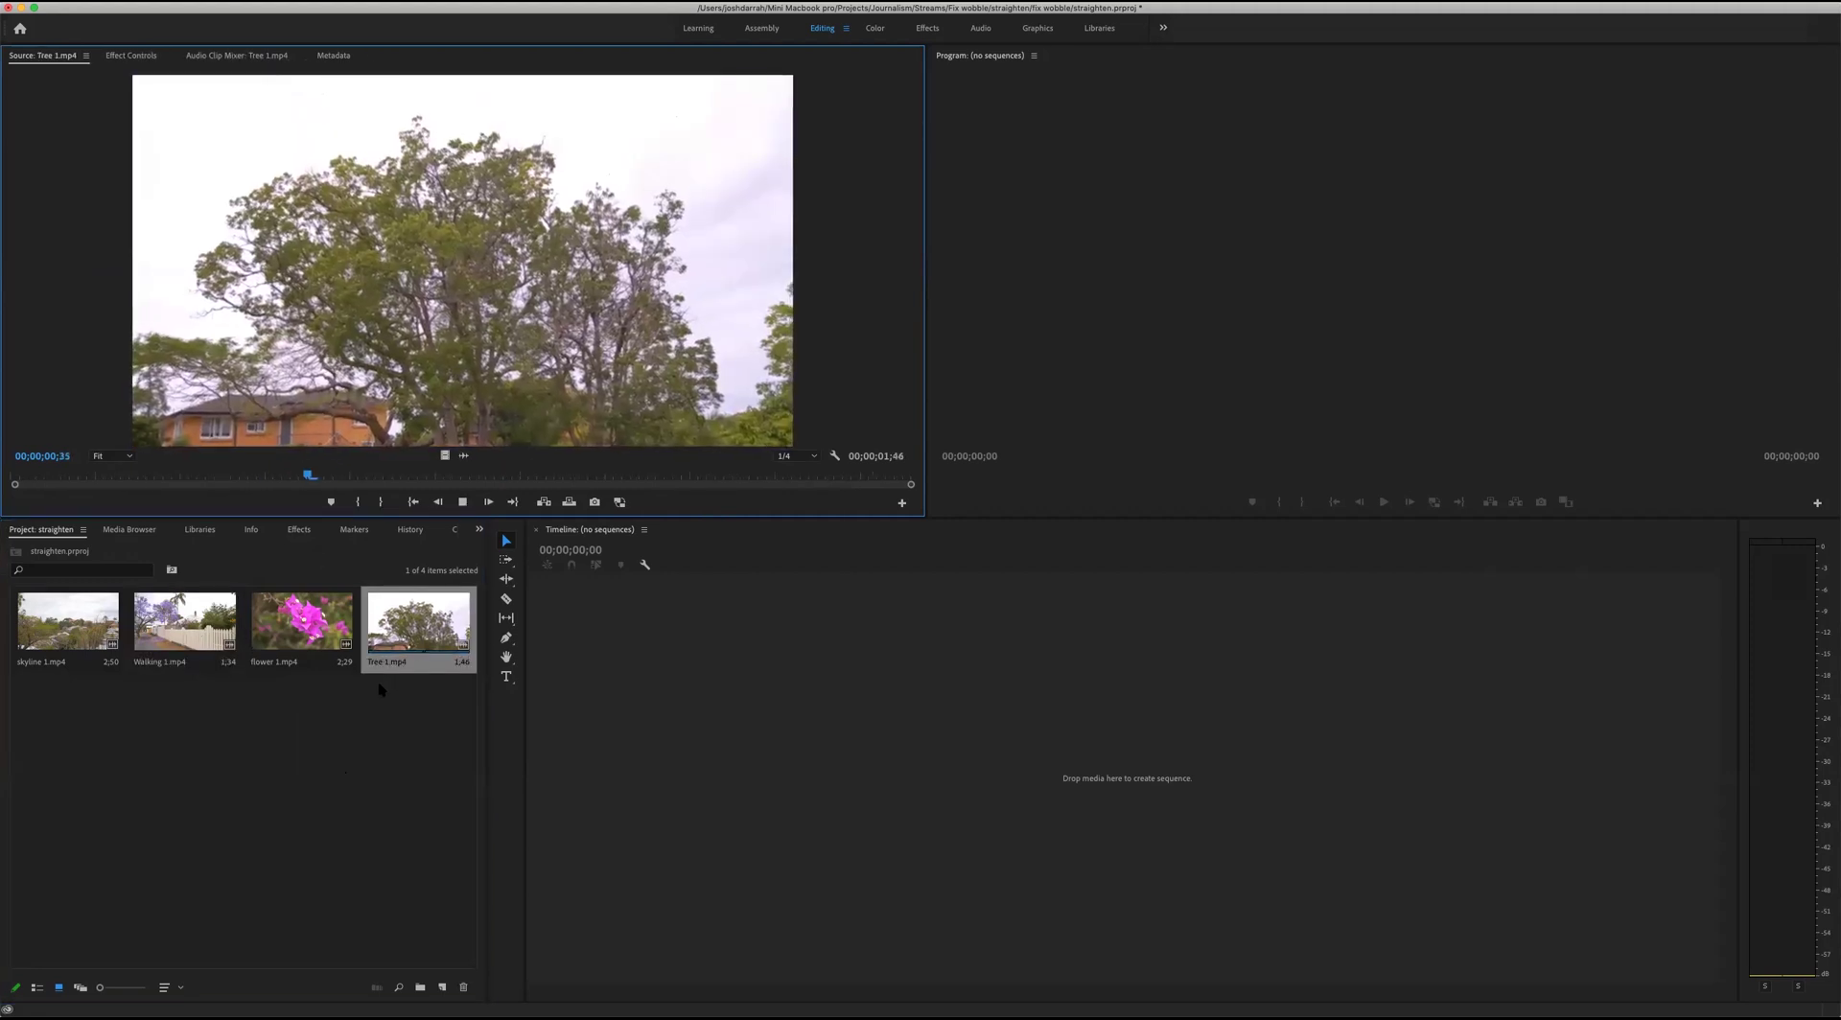
drag(111, 474, 760, 477)
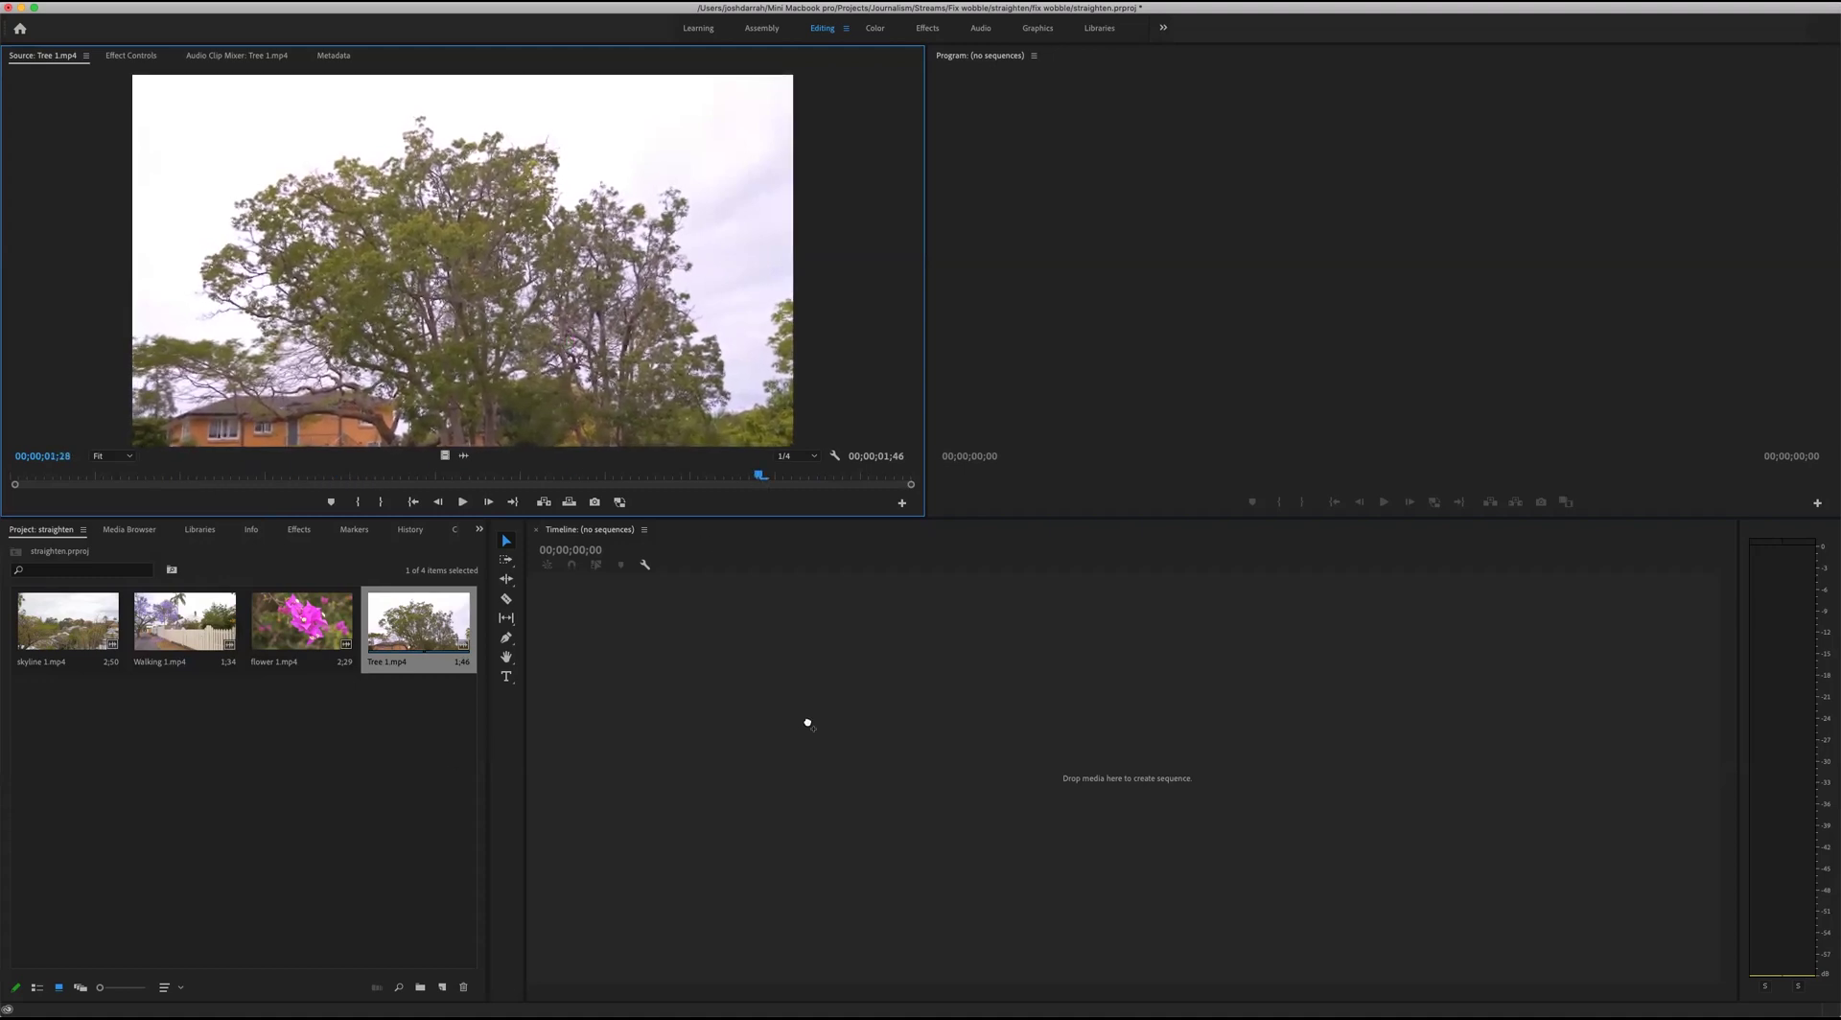
drag(808, 723, 810, 727)
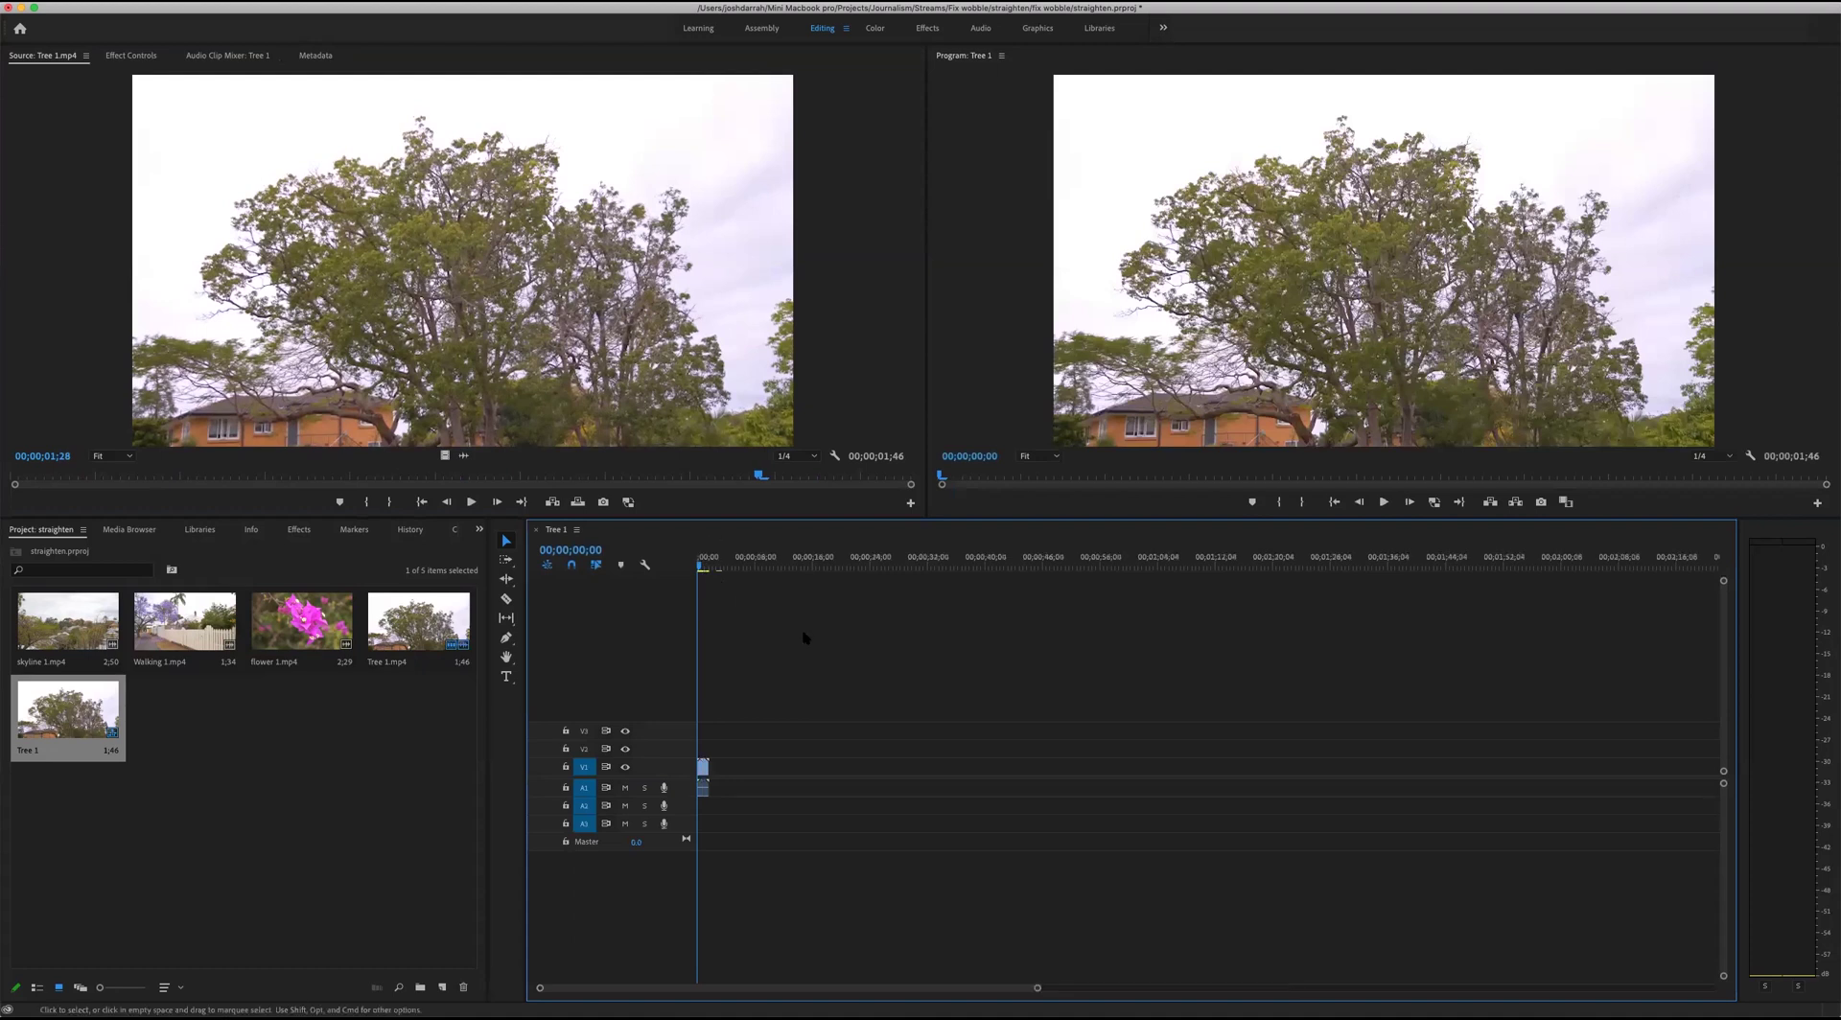
Move the sequence's playhead to 00;00;00;19 and bring up the effect controls.
key(equal)
key(equal)
key(equal)
key(equal)
key(equal)
key(equal)
drag(866, 564, 842, 587)
click(122, 55)
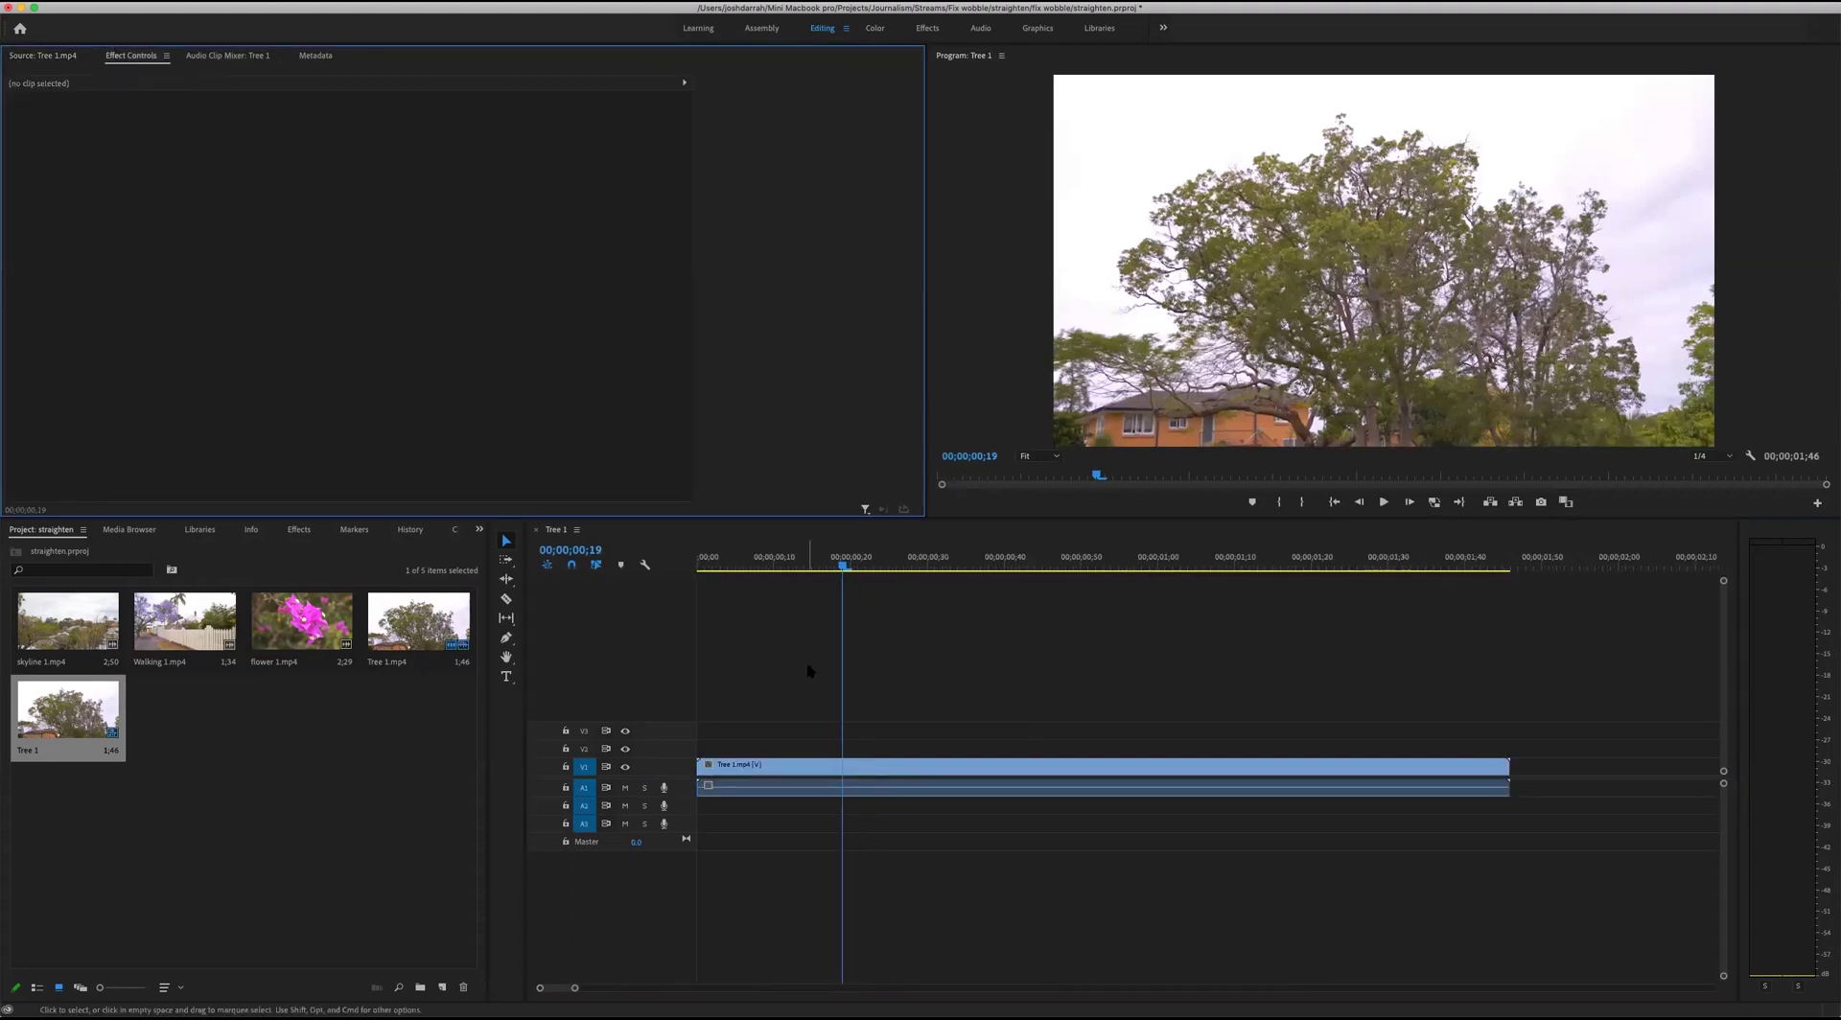
click(1026, 639)
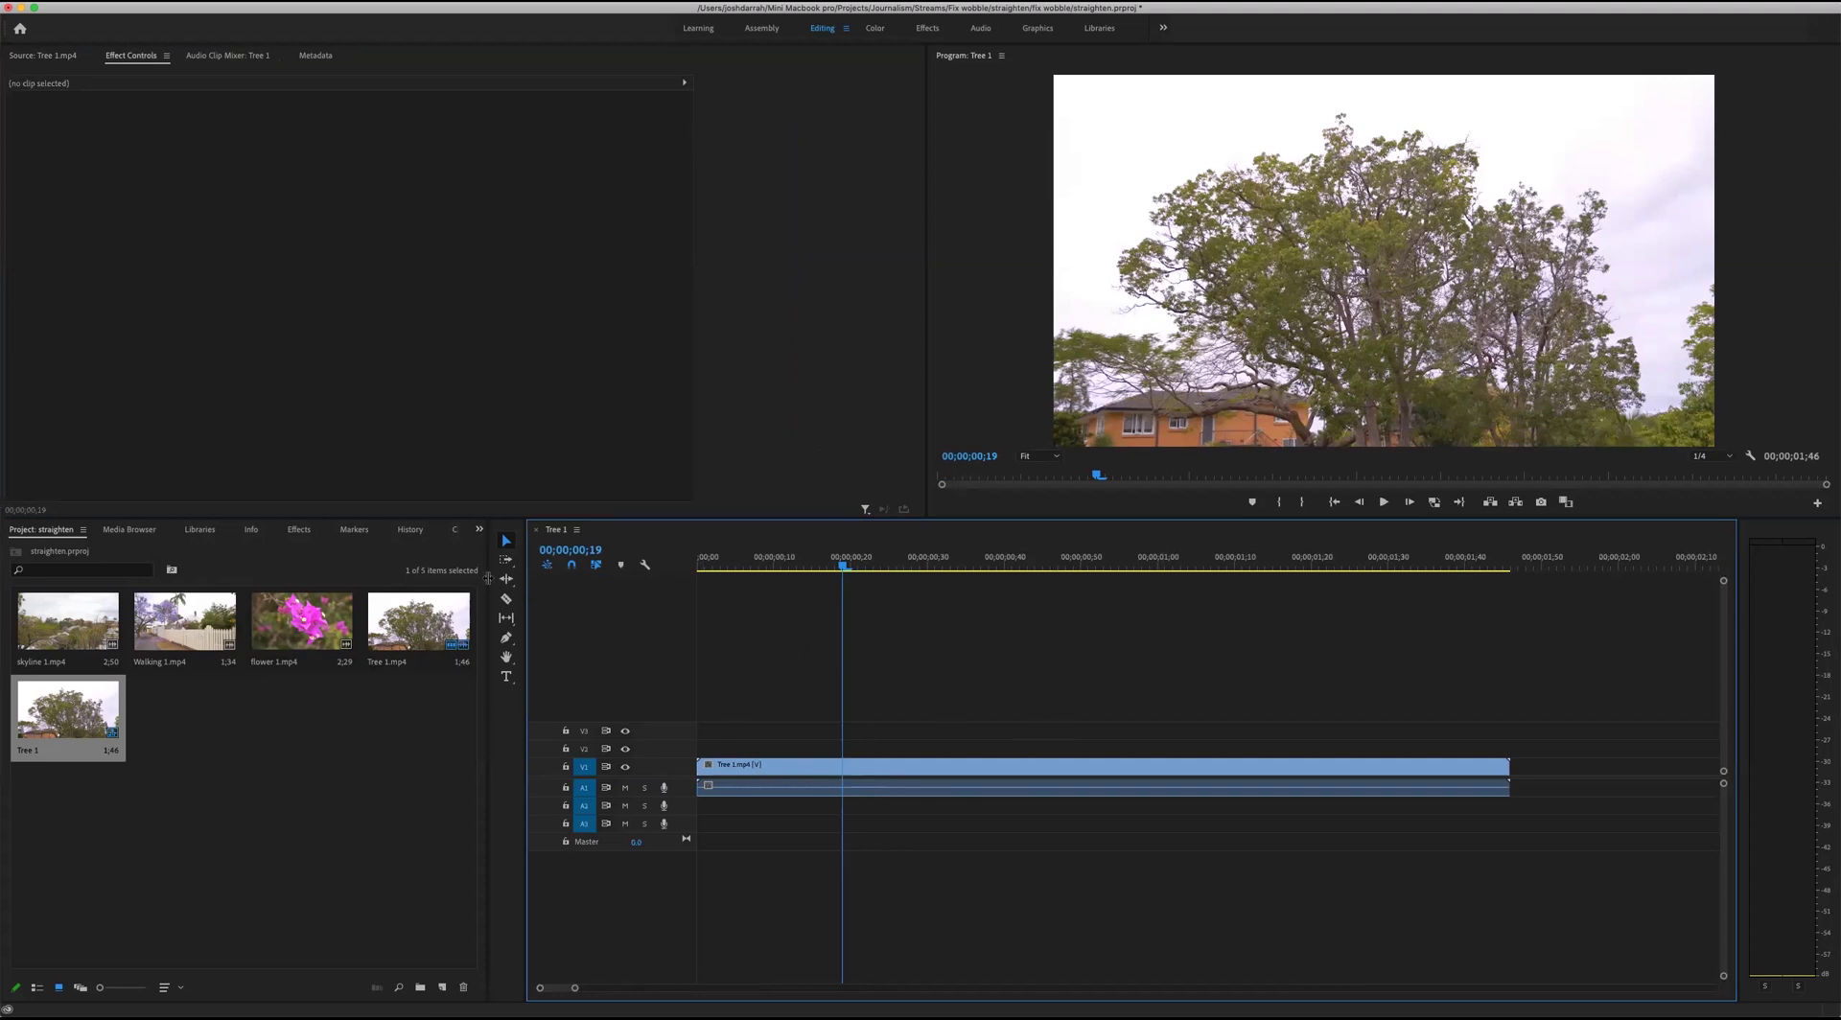
Display the library of available effects.
click(296, 530)
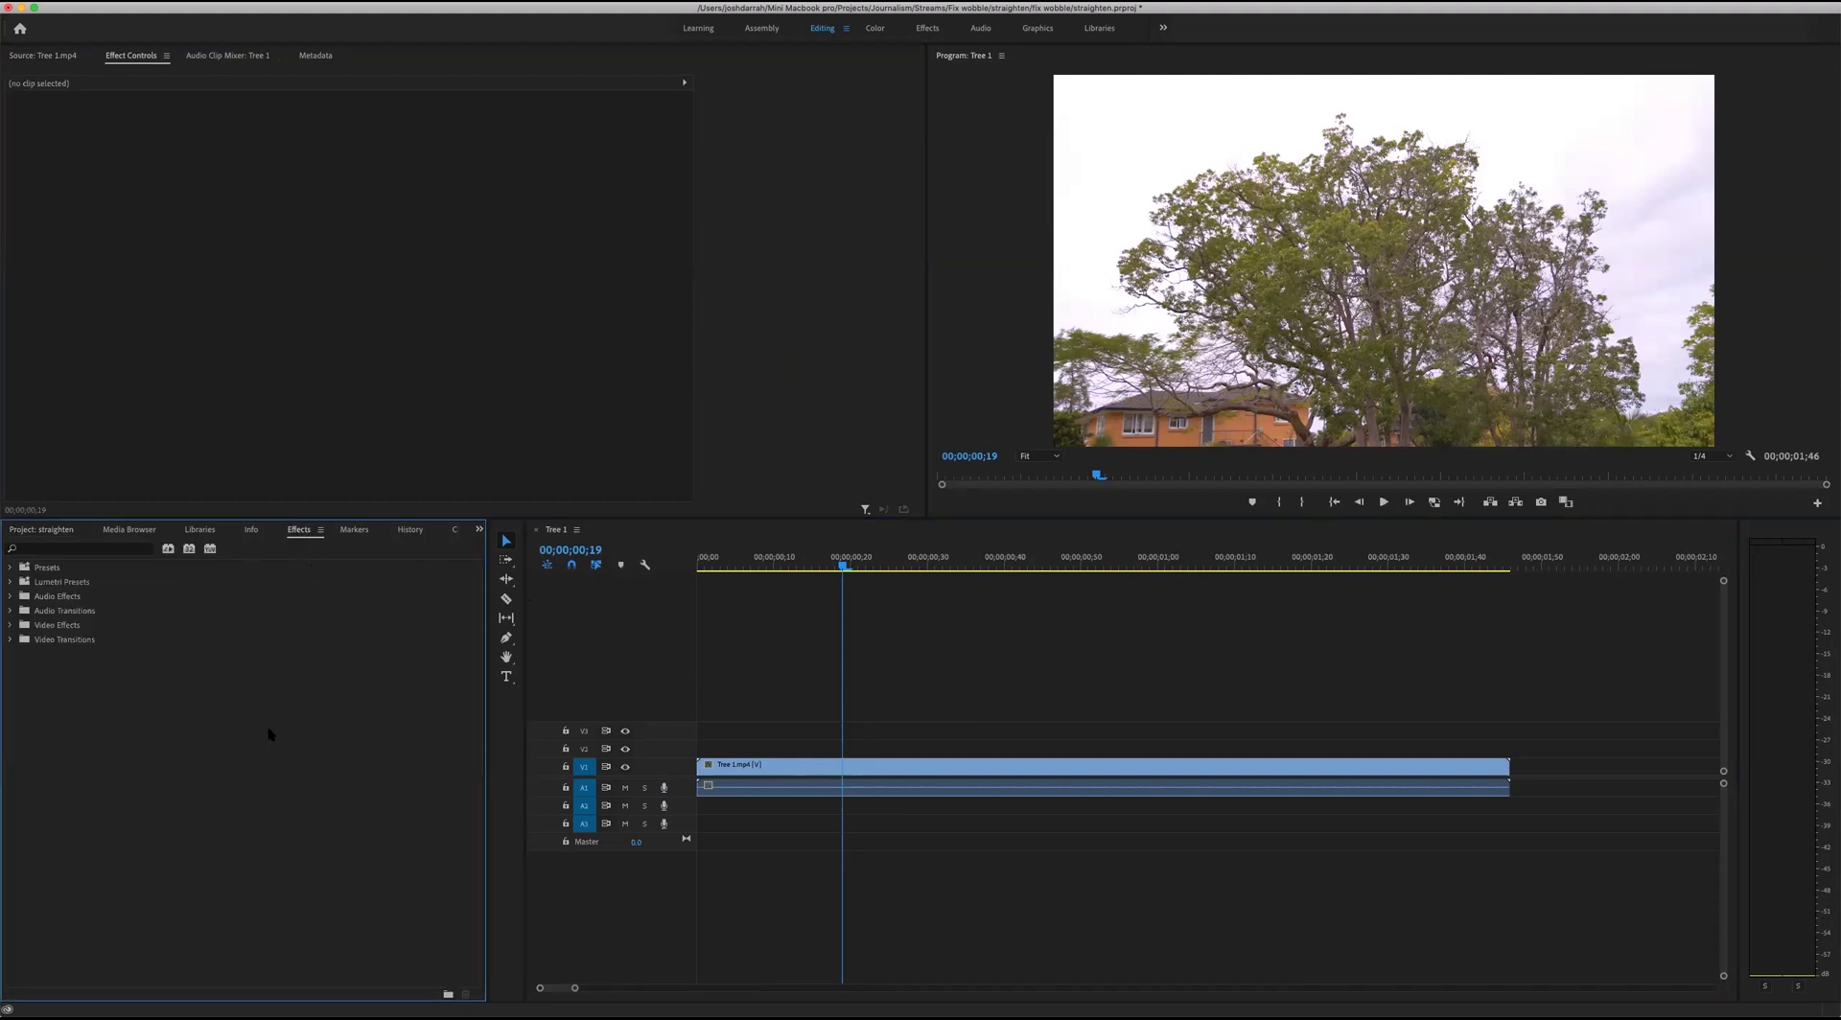
click(426, 1)
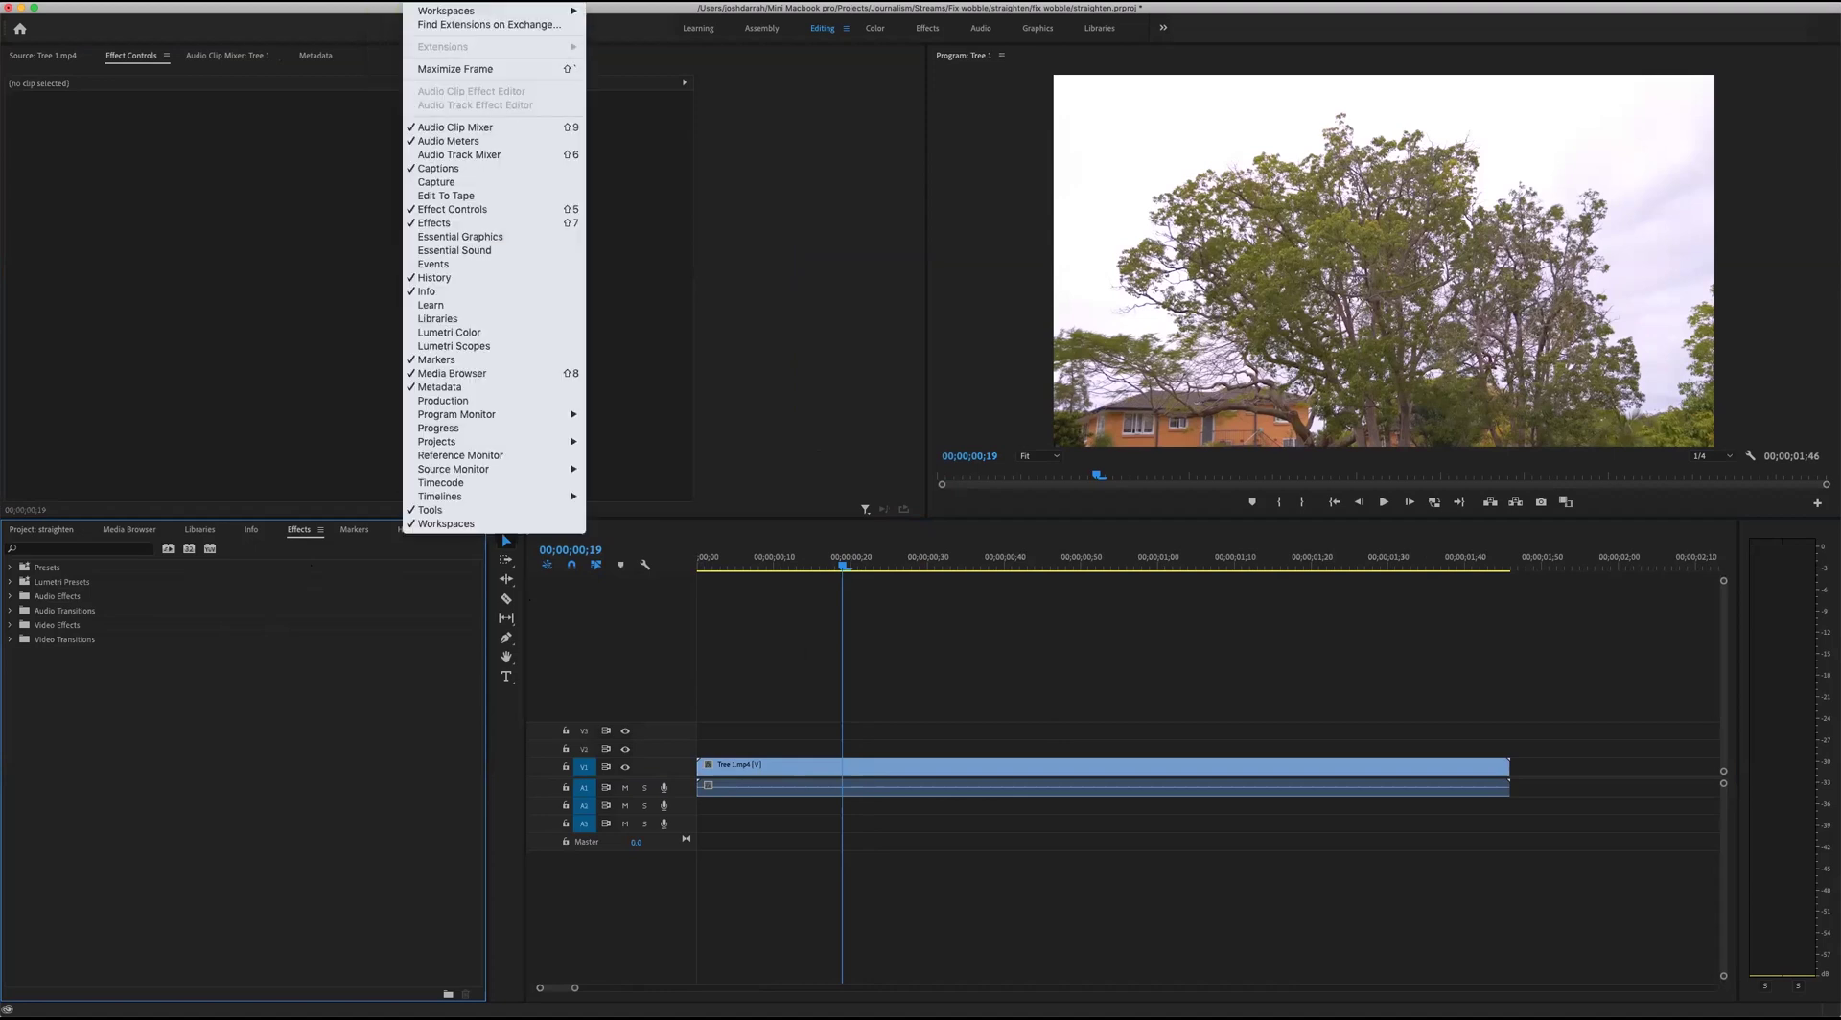
click(474, 223)
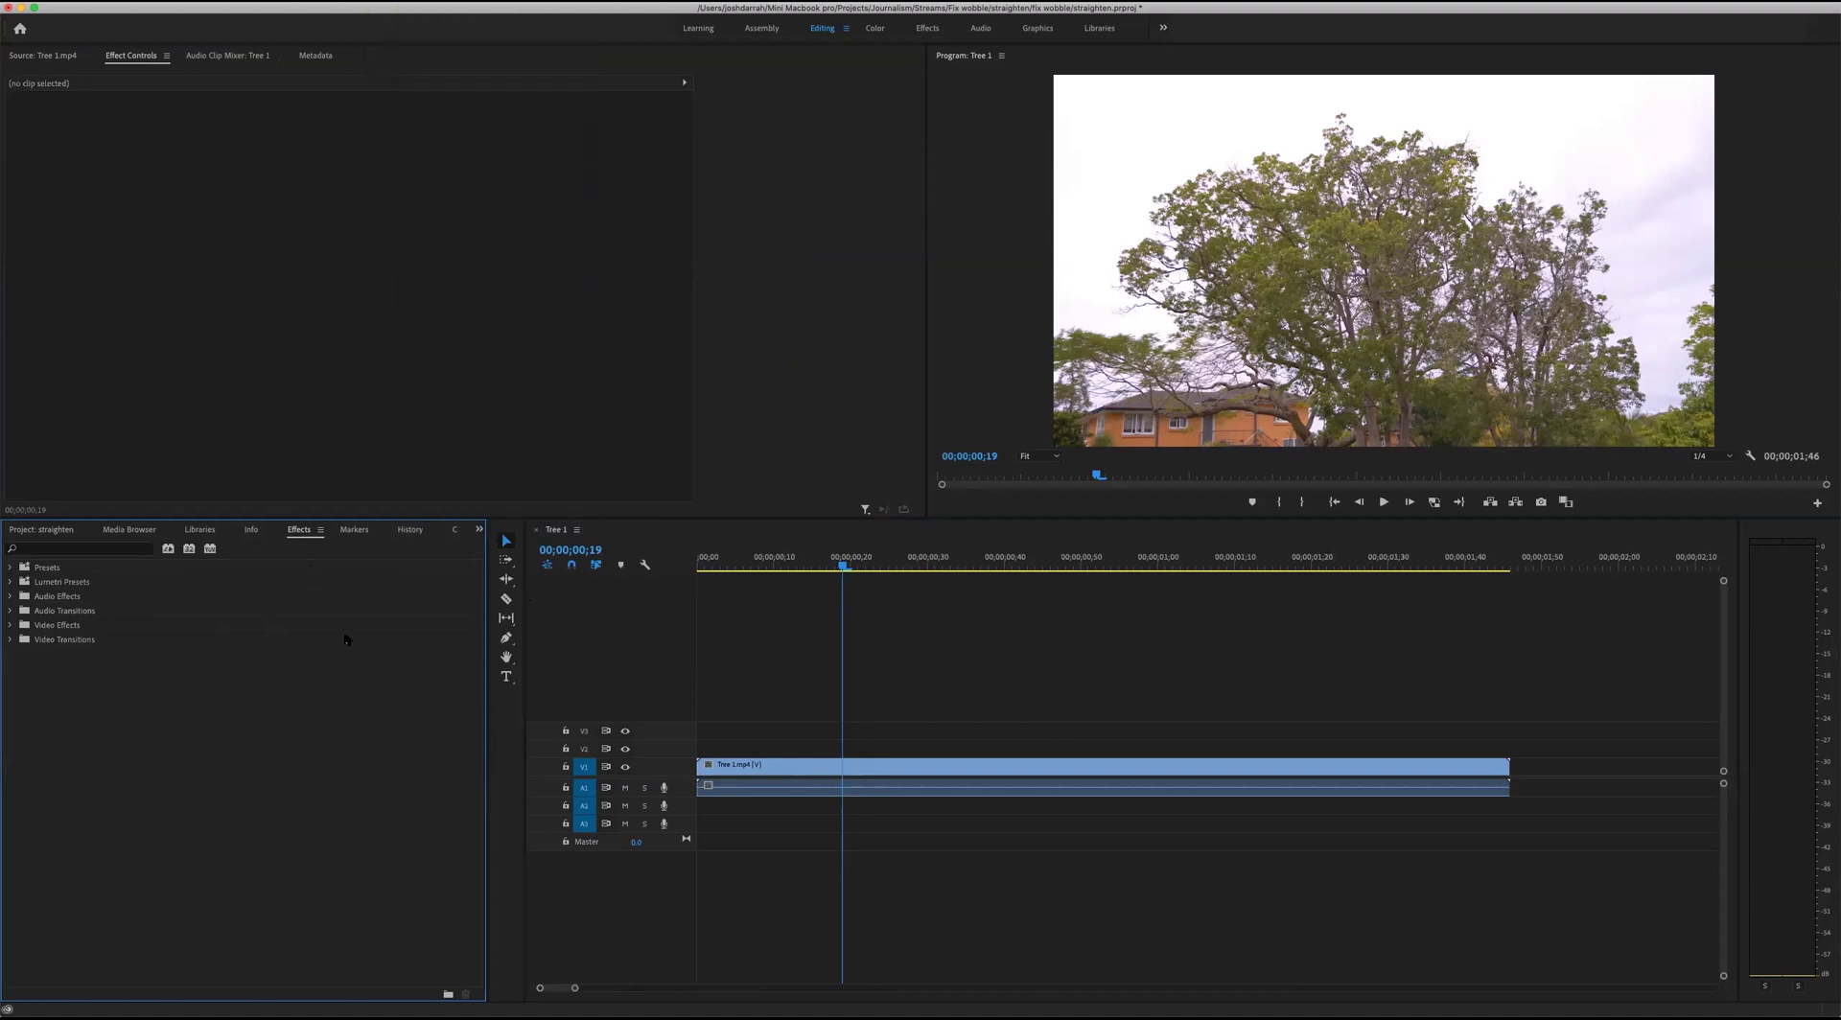
click(477, 529)
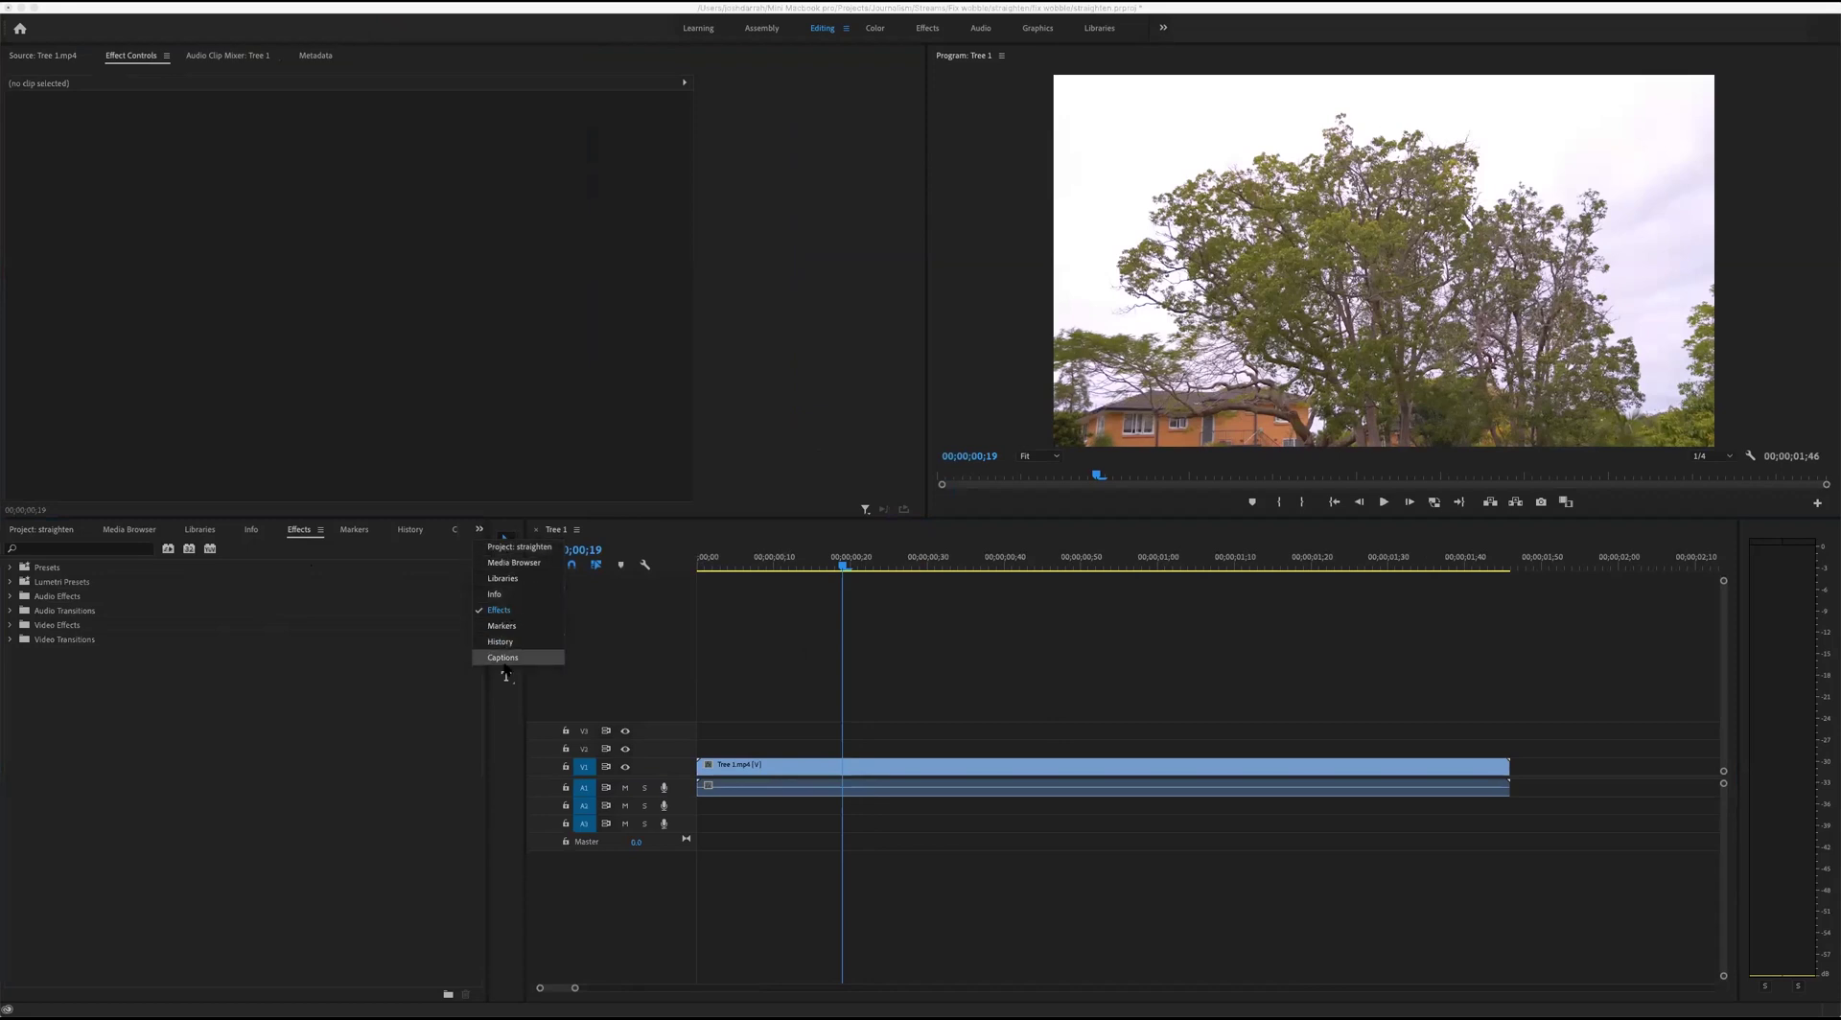
click(294, 836)
Search the effects for "warp" and apply Warp Stabilizer to the Tree 1.mp4 clip in the sequence.
click(55, 550)
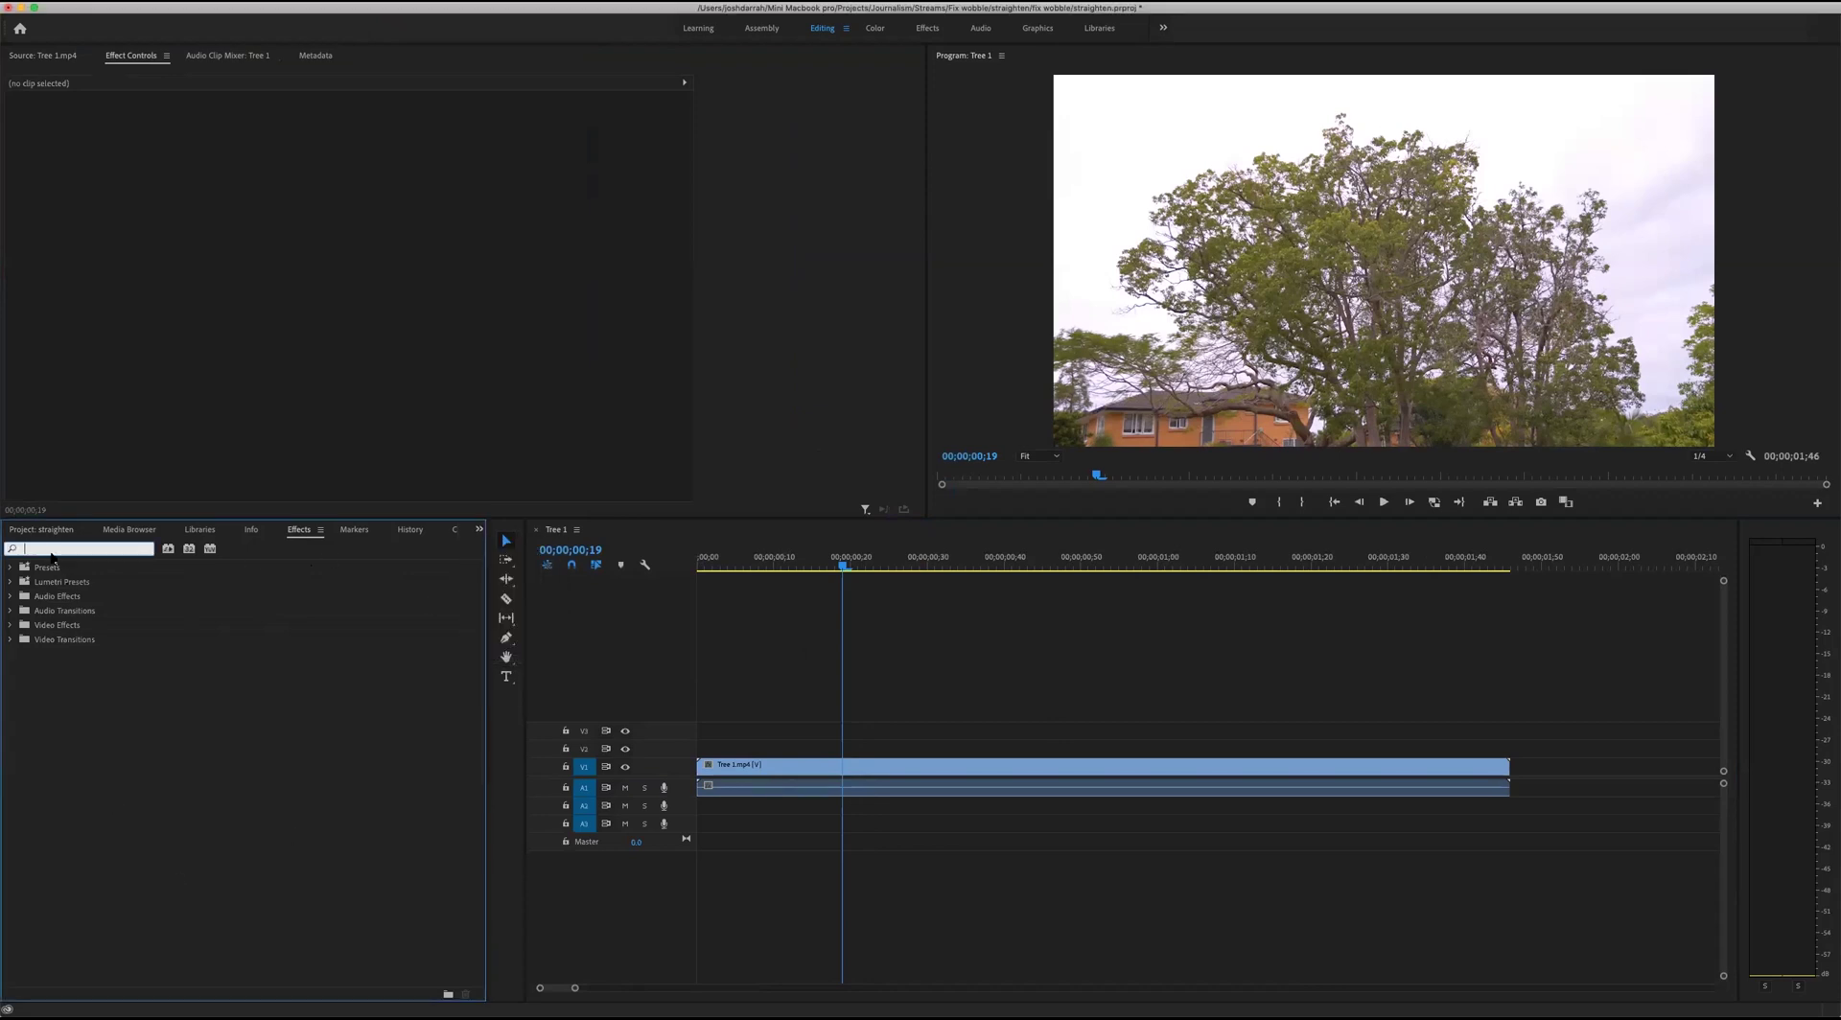
text(warp)
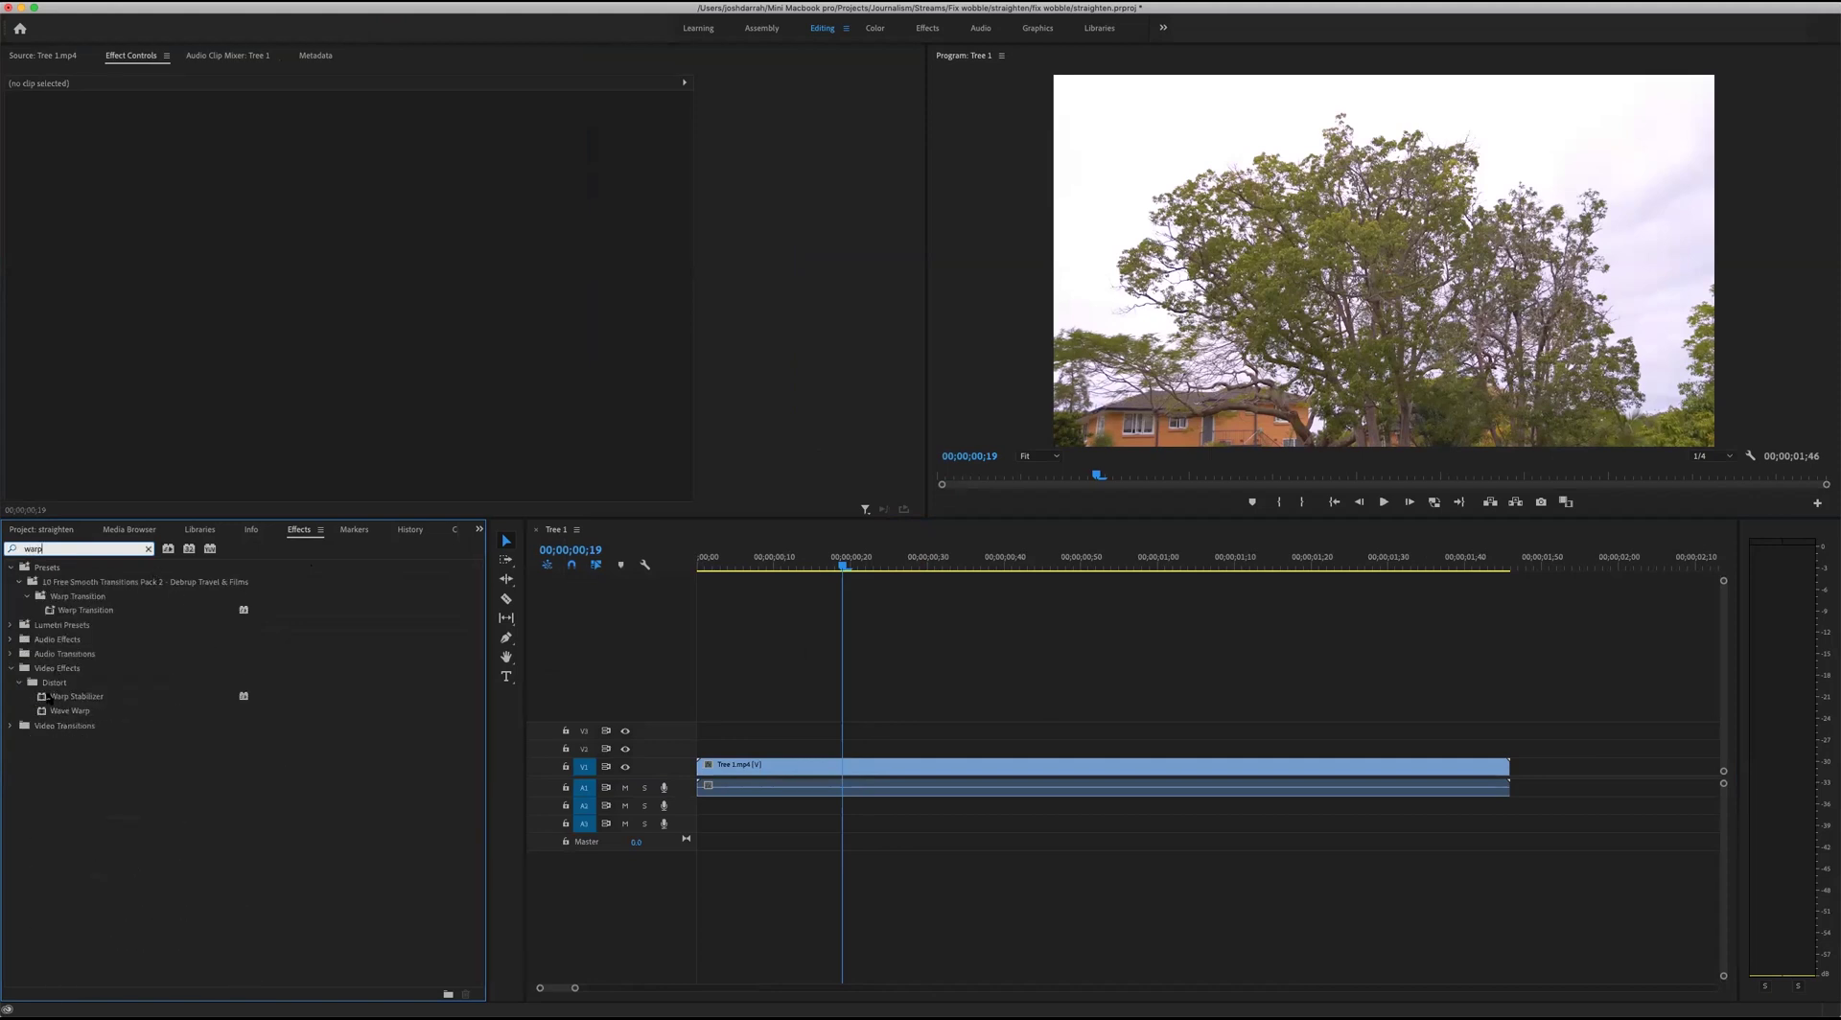
click(41, 698)
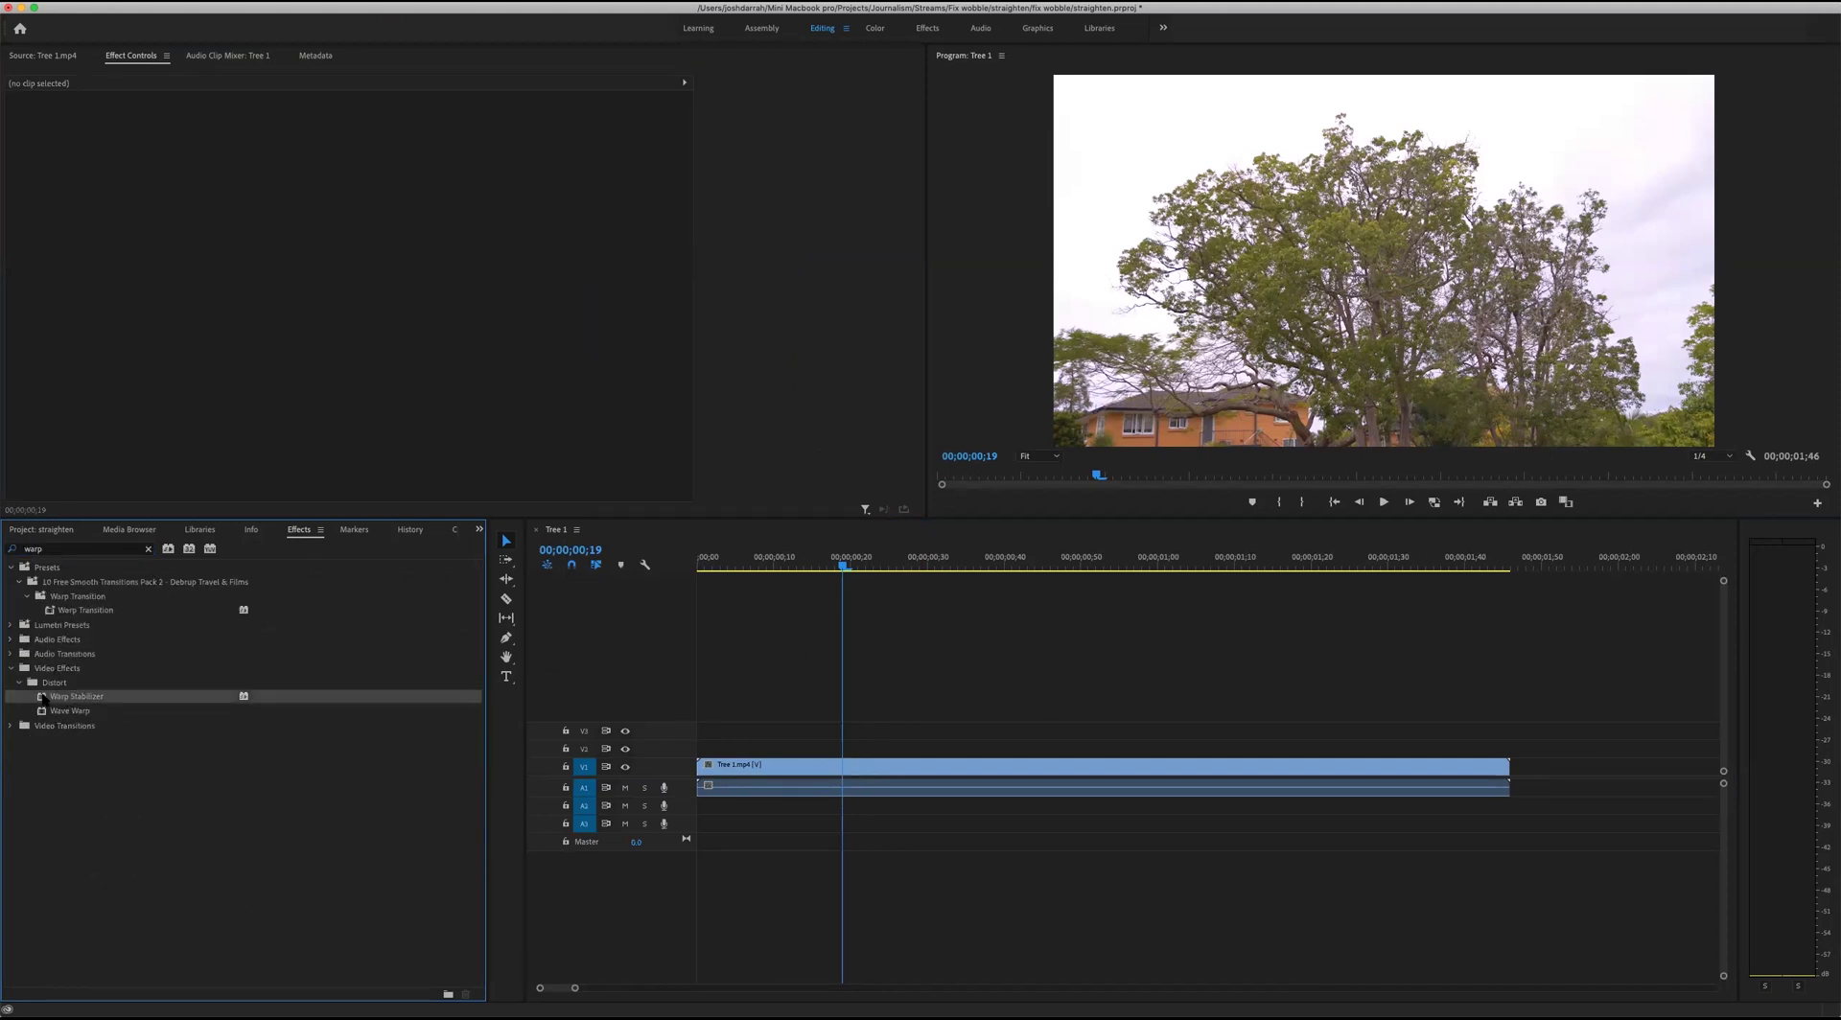
drag(42, 701, 873, 768)
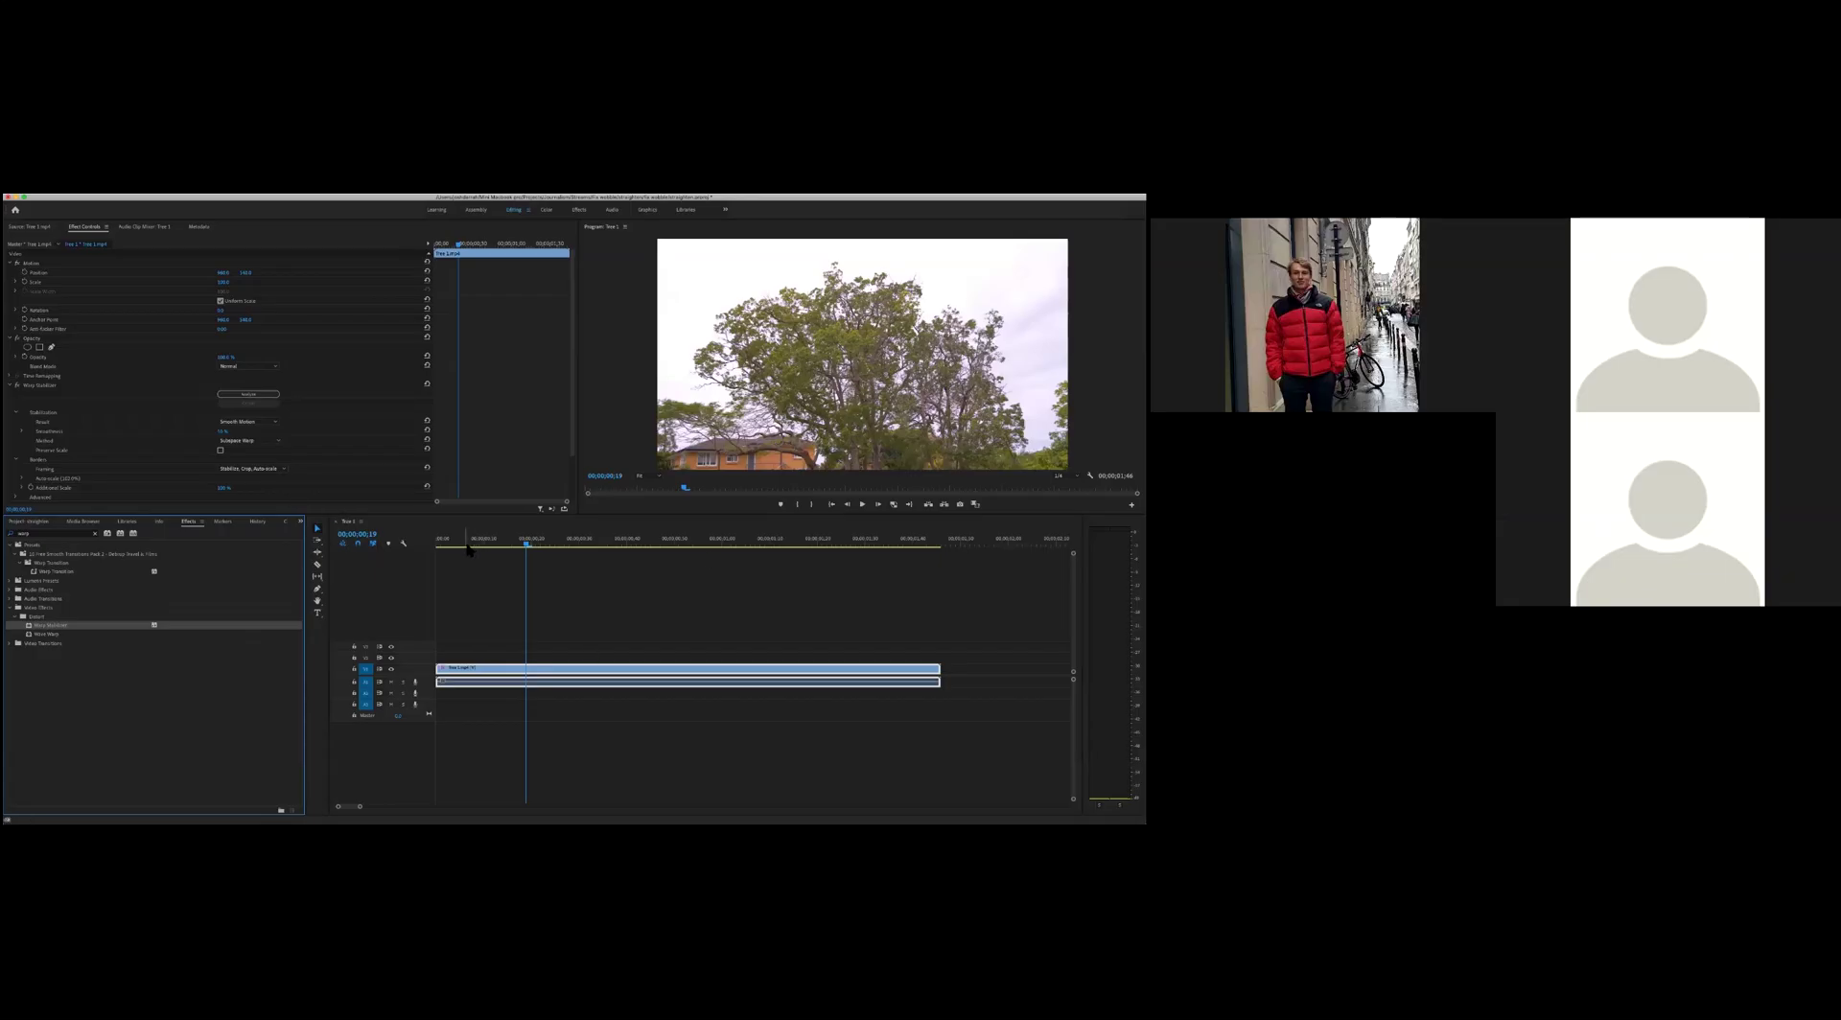
Play the stabilized clip from the start of the sequence, then return to its beginning.
drag(466, 544, 434, 543)
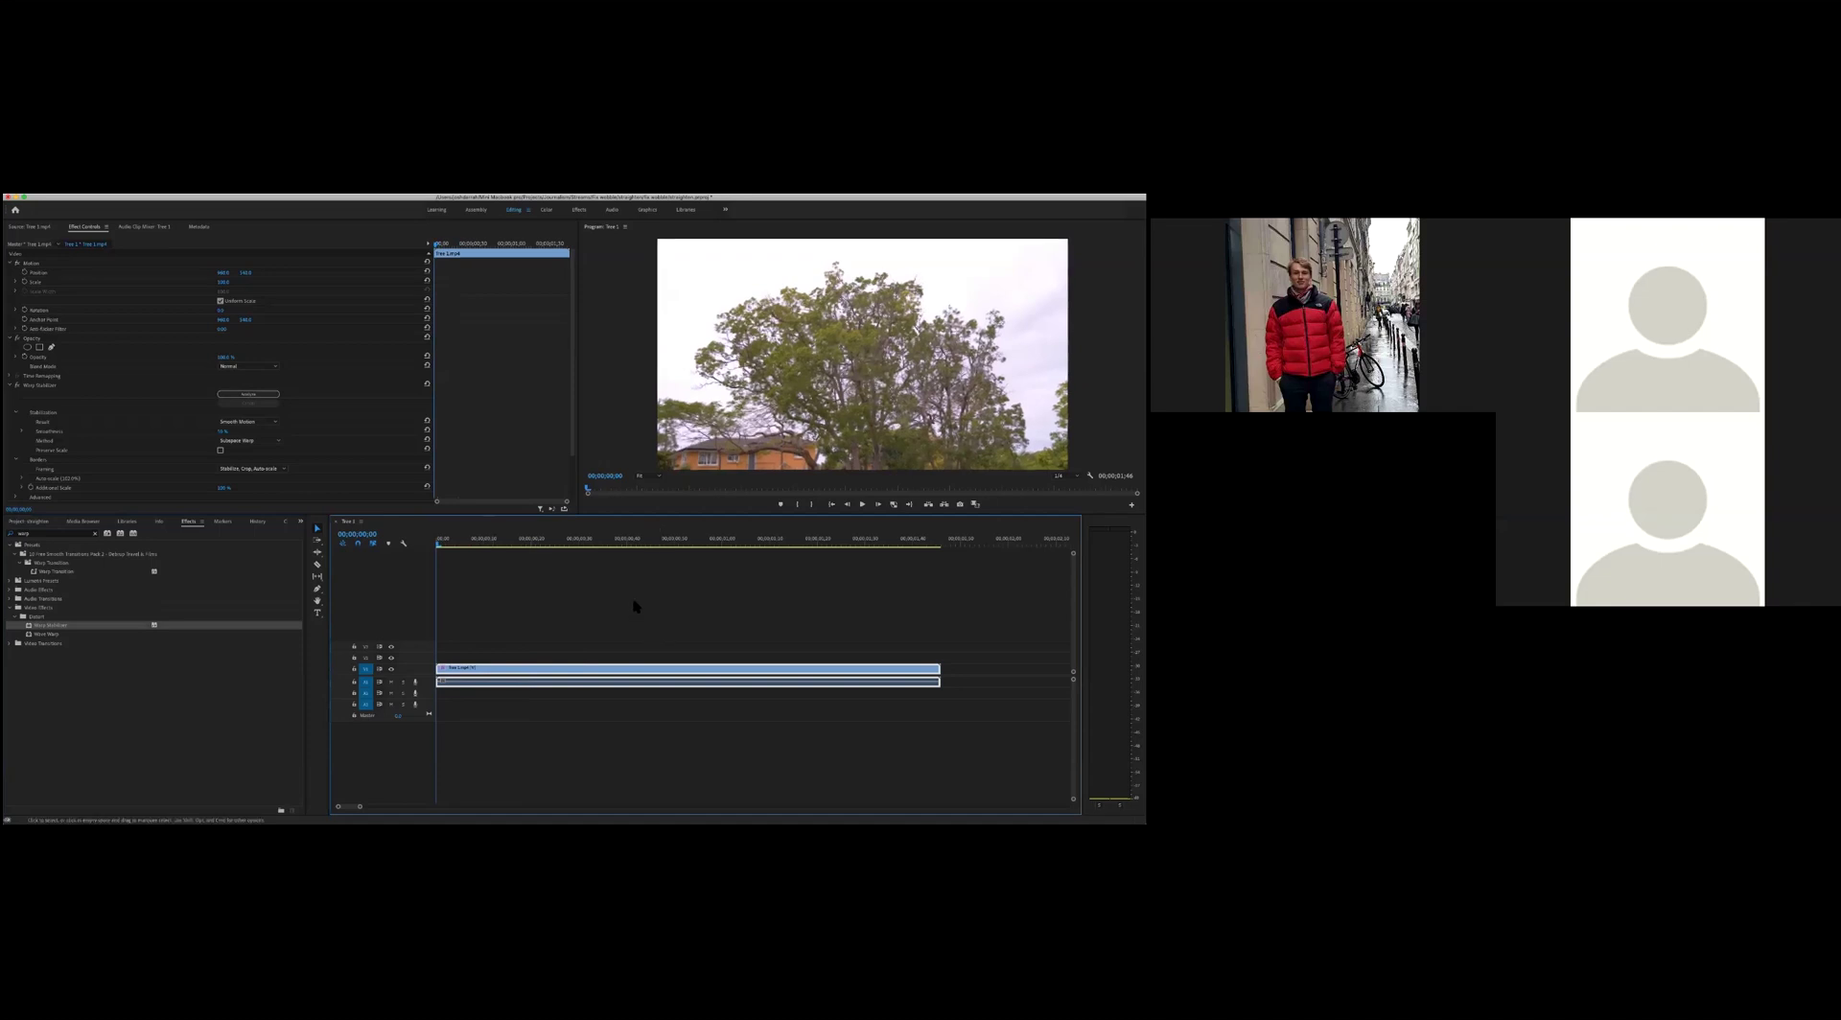
key(space)
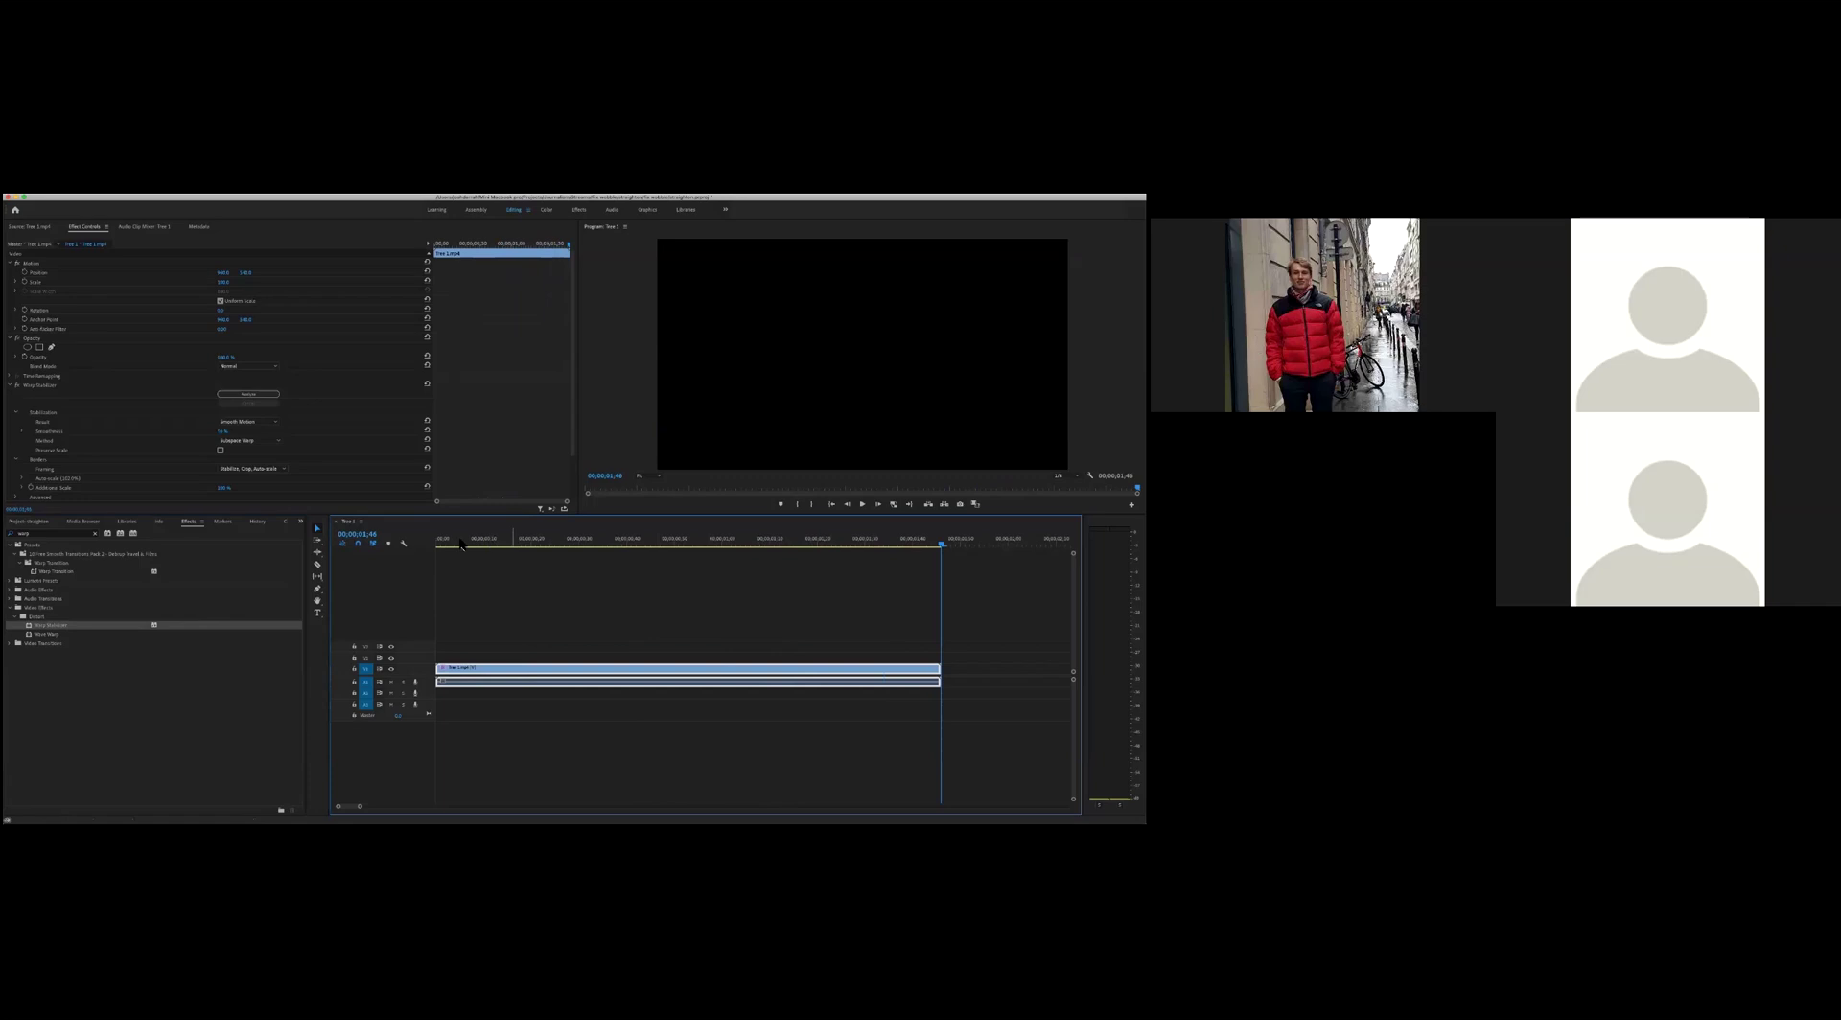
key(Home)
Place a copy of the Tree 1.mp4 clip after the original, leaving a short gap, and disable the copy's Warp Stabilizer.
key(minus)
key(minus)
key(minus)
key(minus)
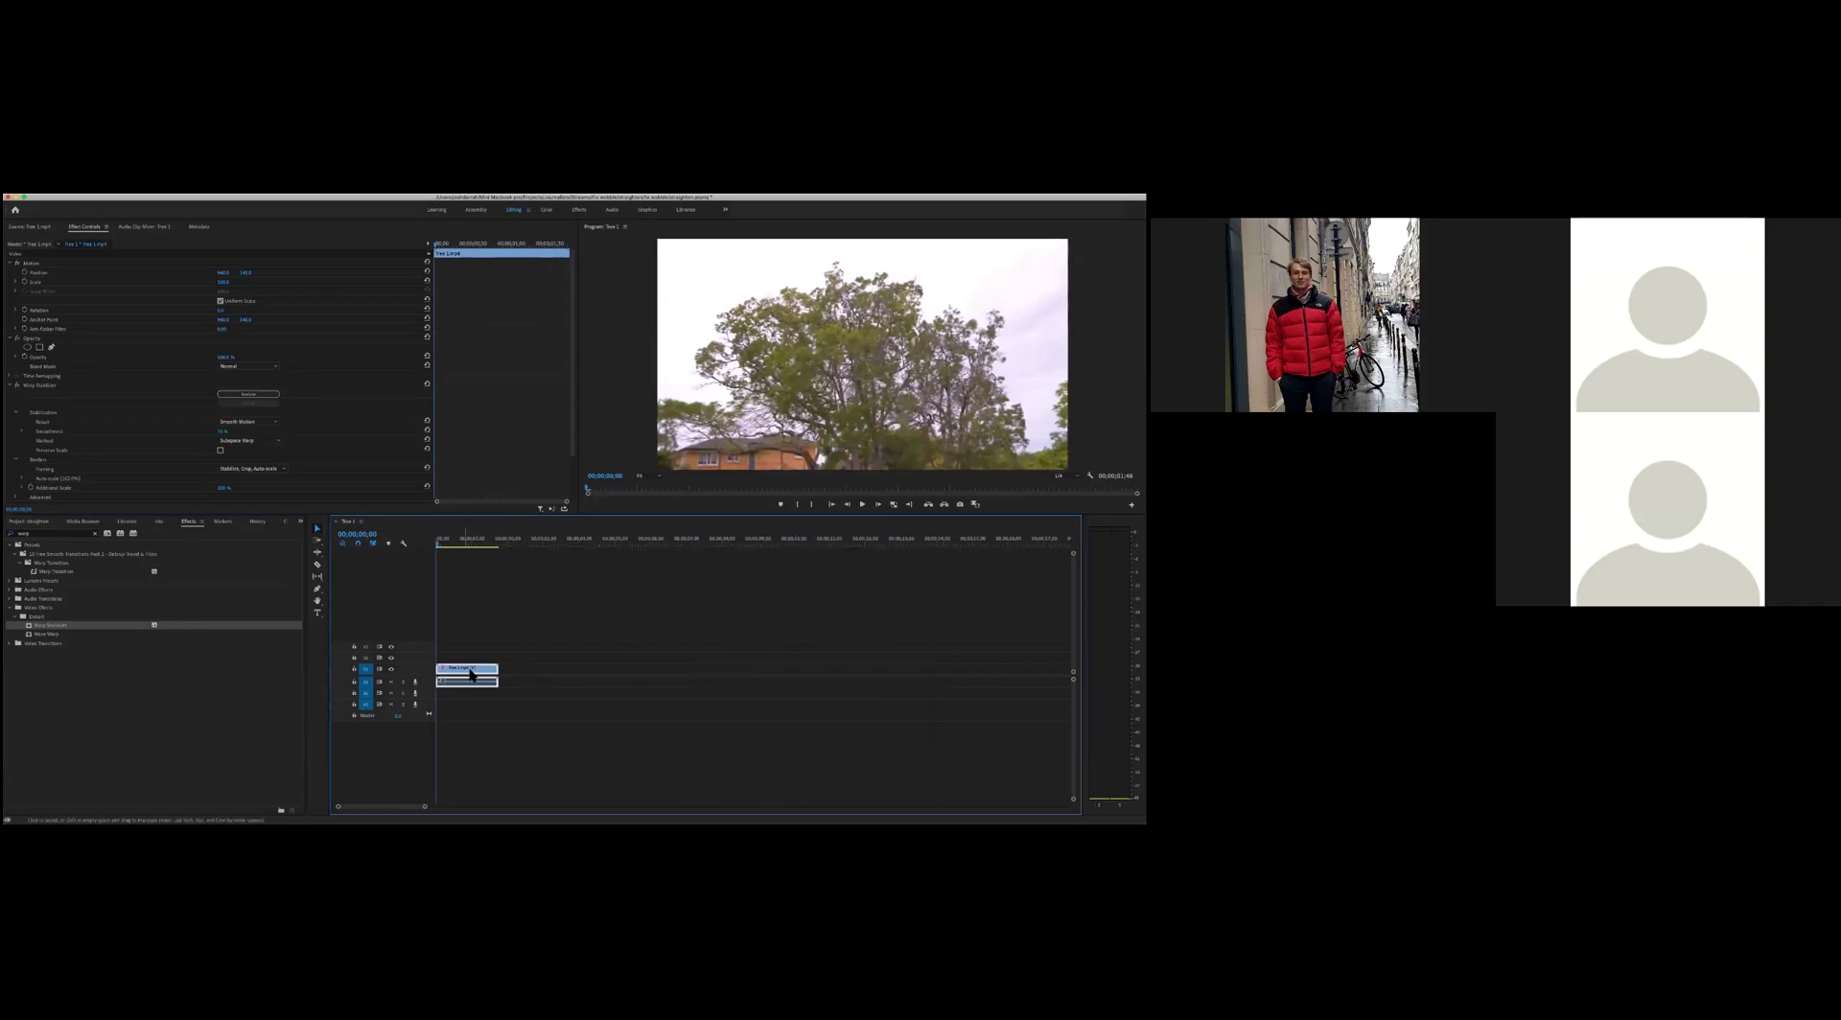
drag(471, 675, 584, 675)
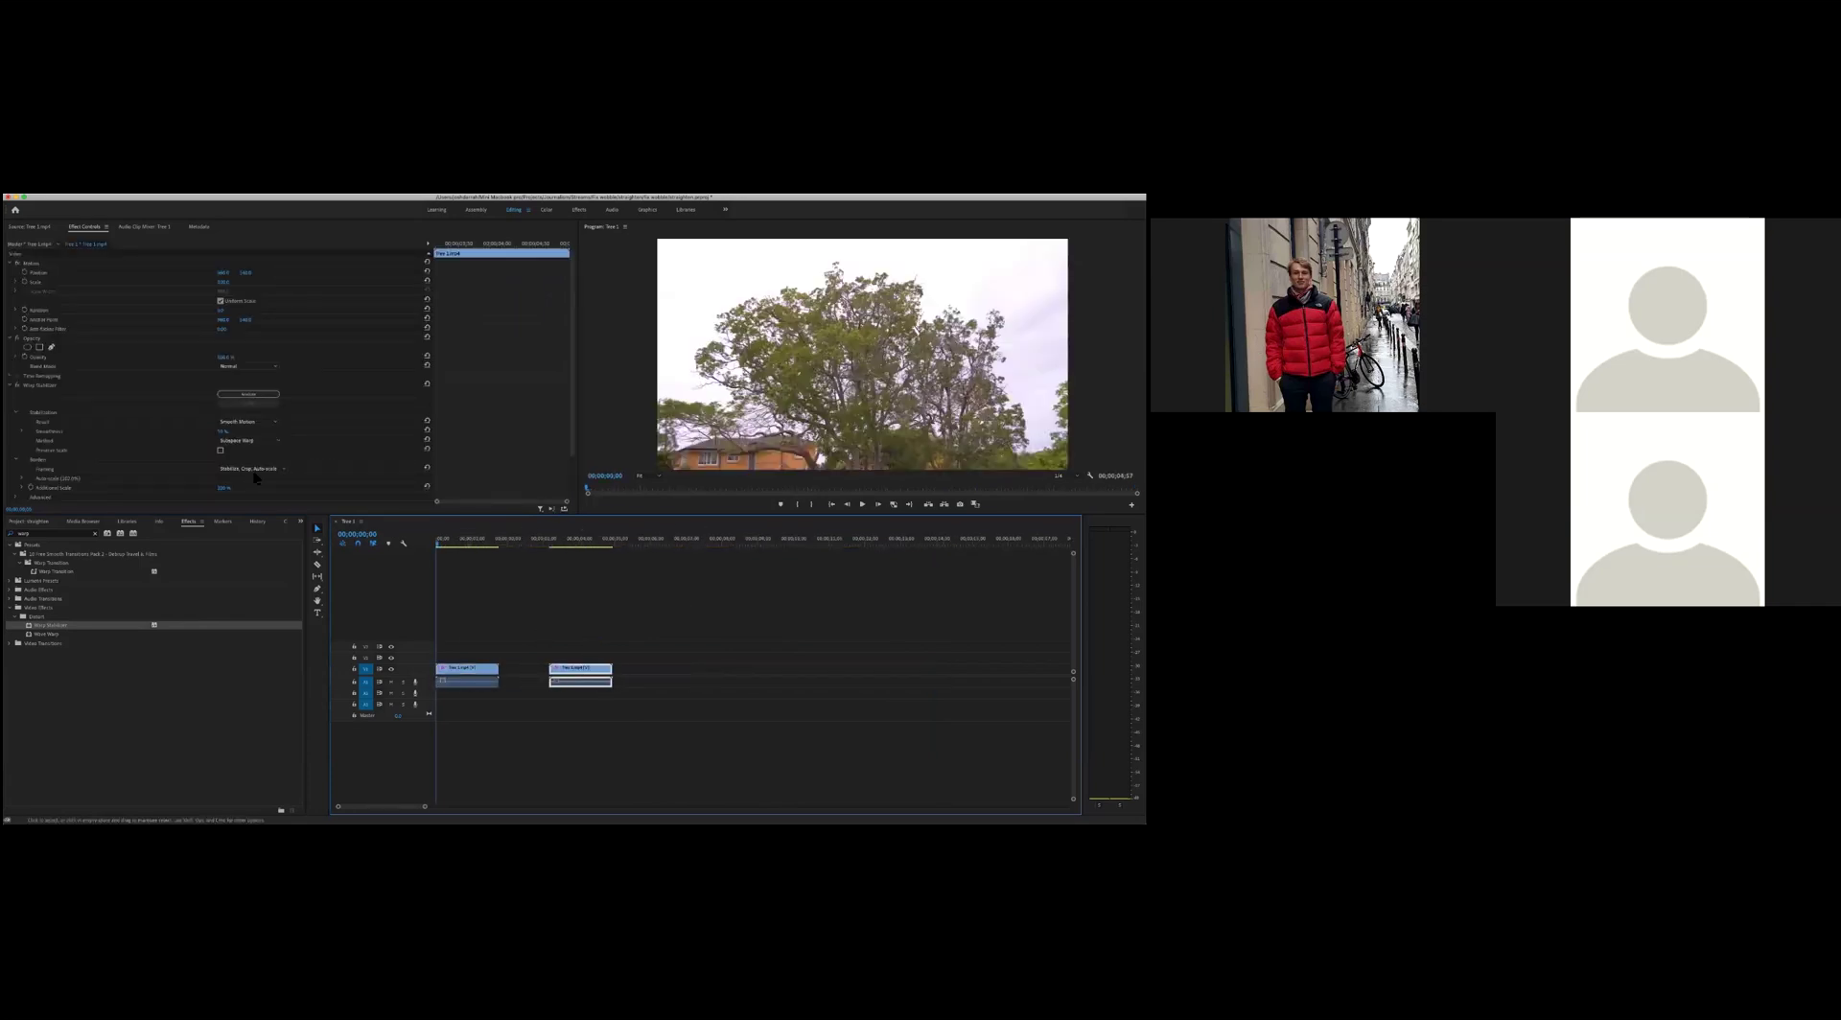
click(18, 385)
drag(578, 669, 541, 674)
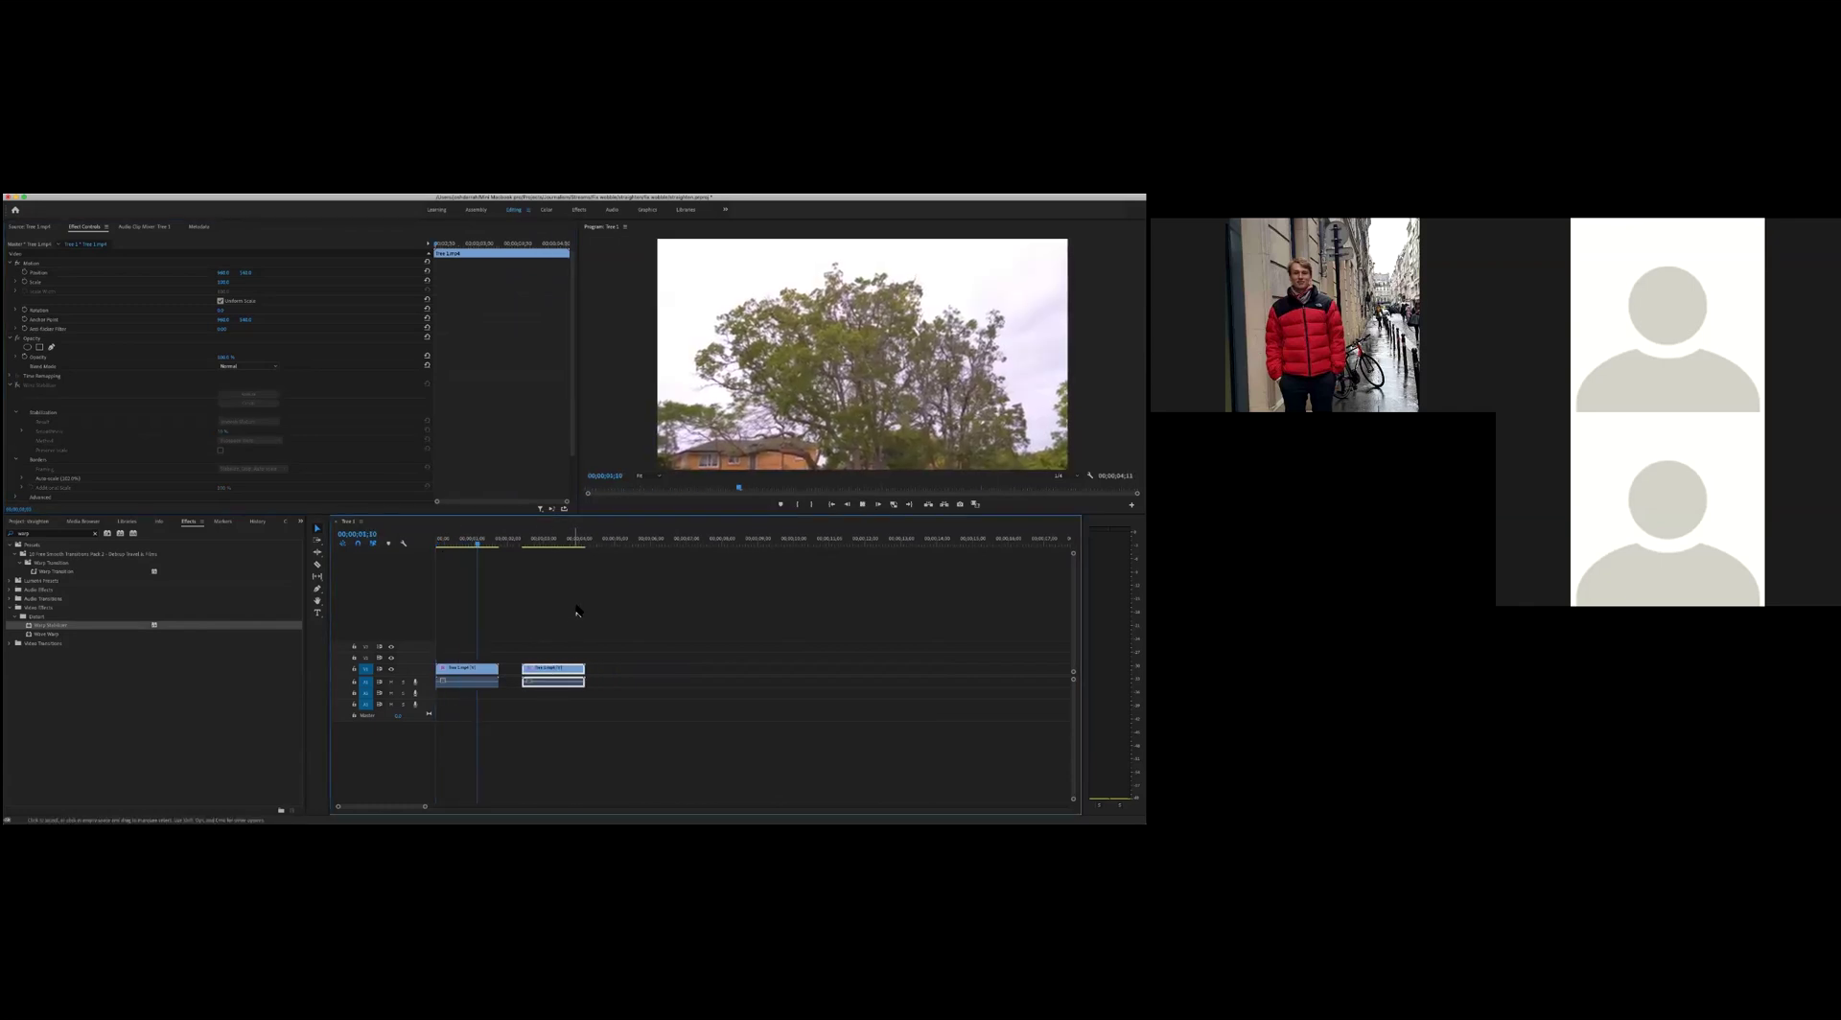
Play the stabilized clip and the unstabilized copy to compare their camera shake.
key(space)
click(542, 537)
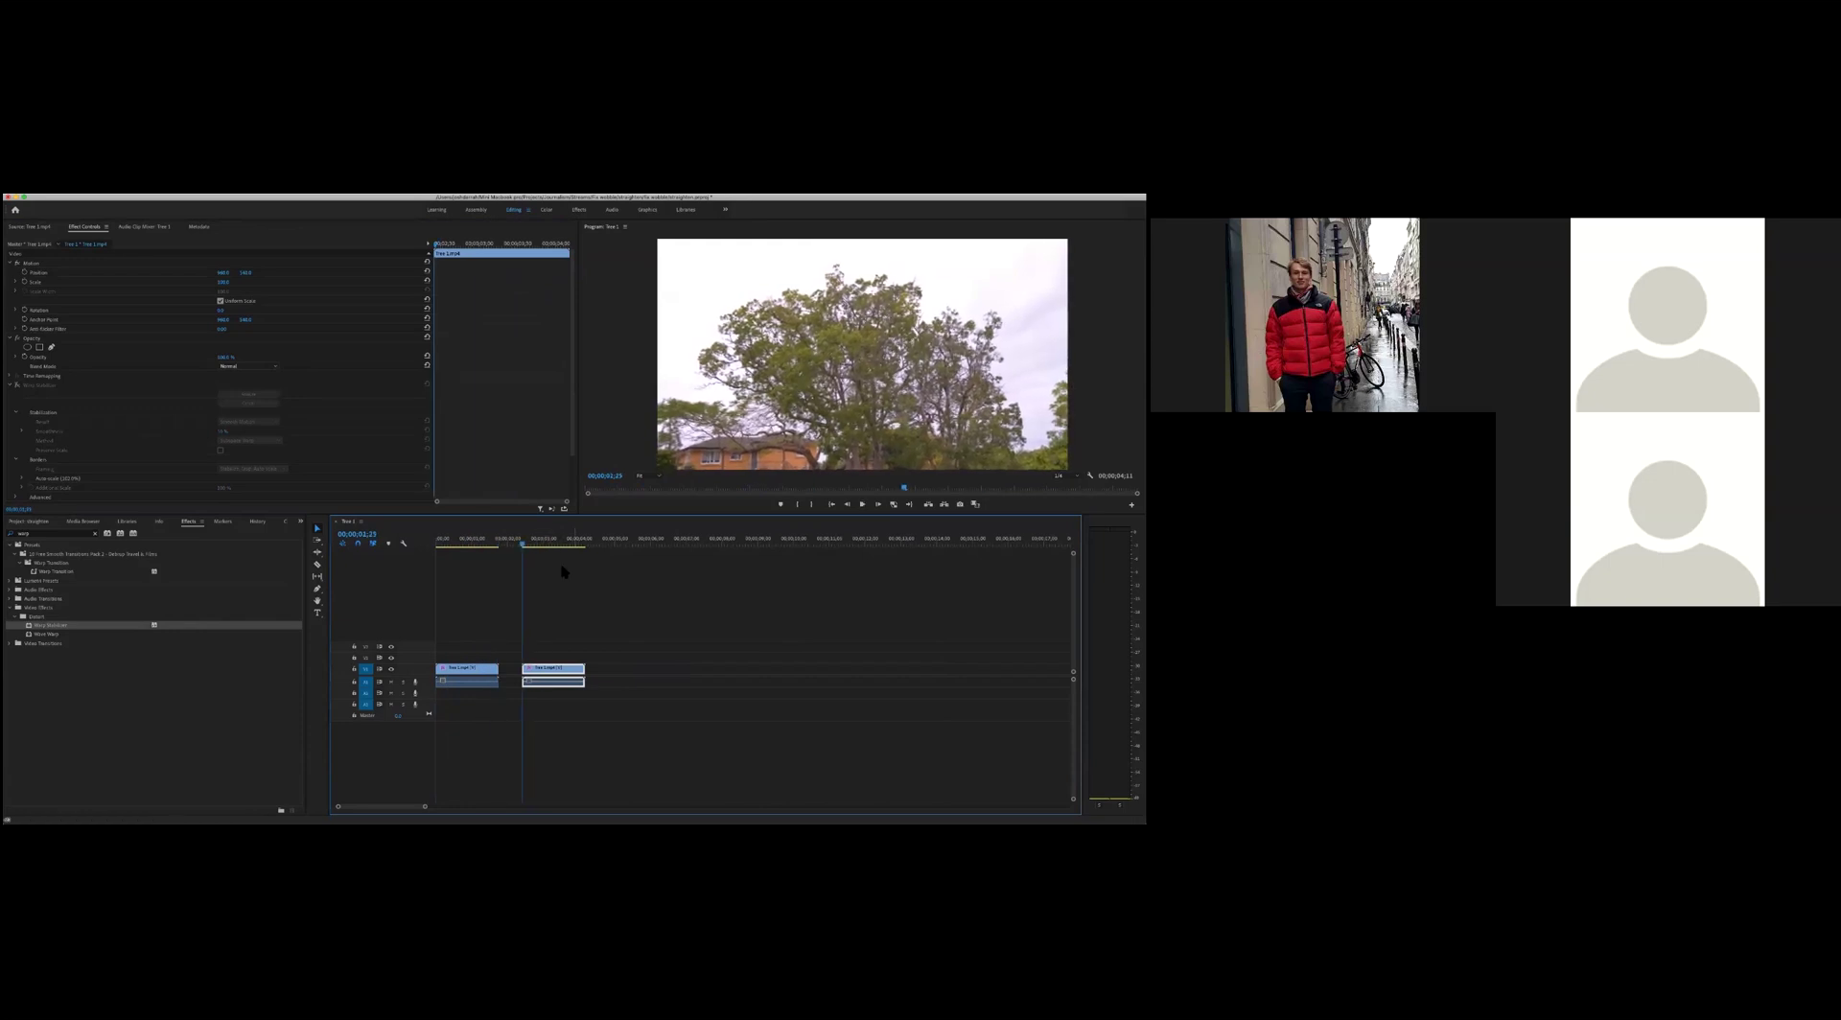
key(space)
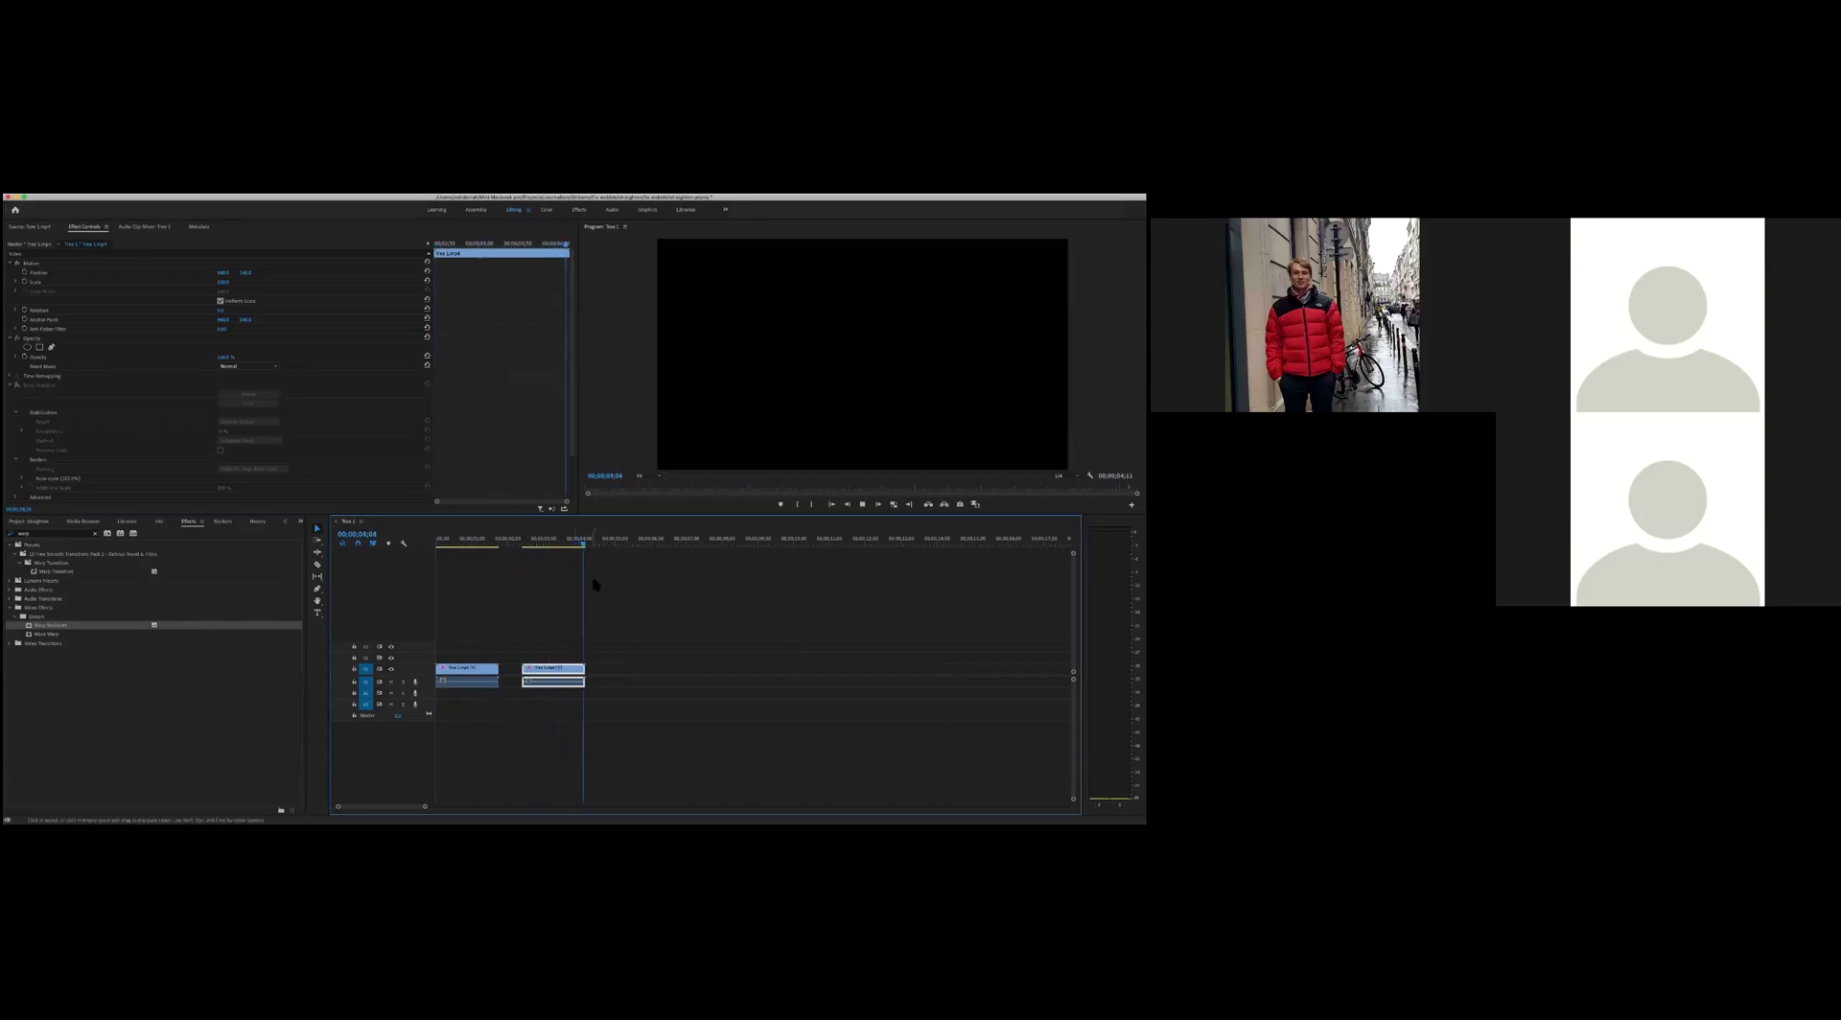
mouse_move(557, 538)
mouse_down()
mouse_move(580, 543)
mouse_move(560, 545)
mouse_up()
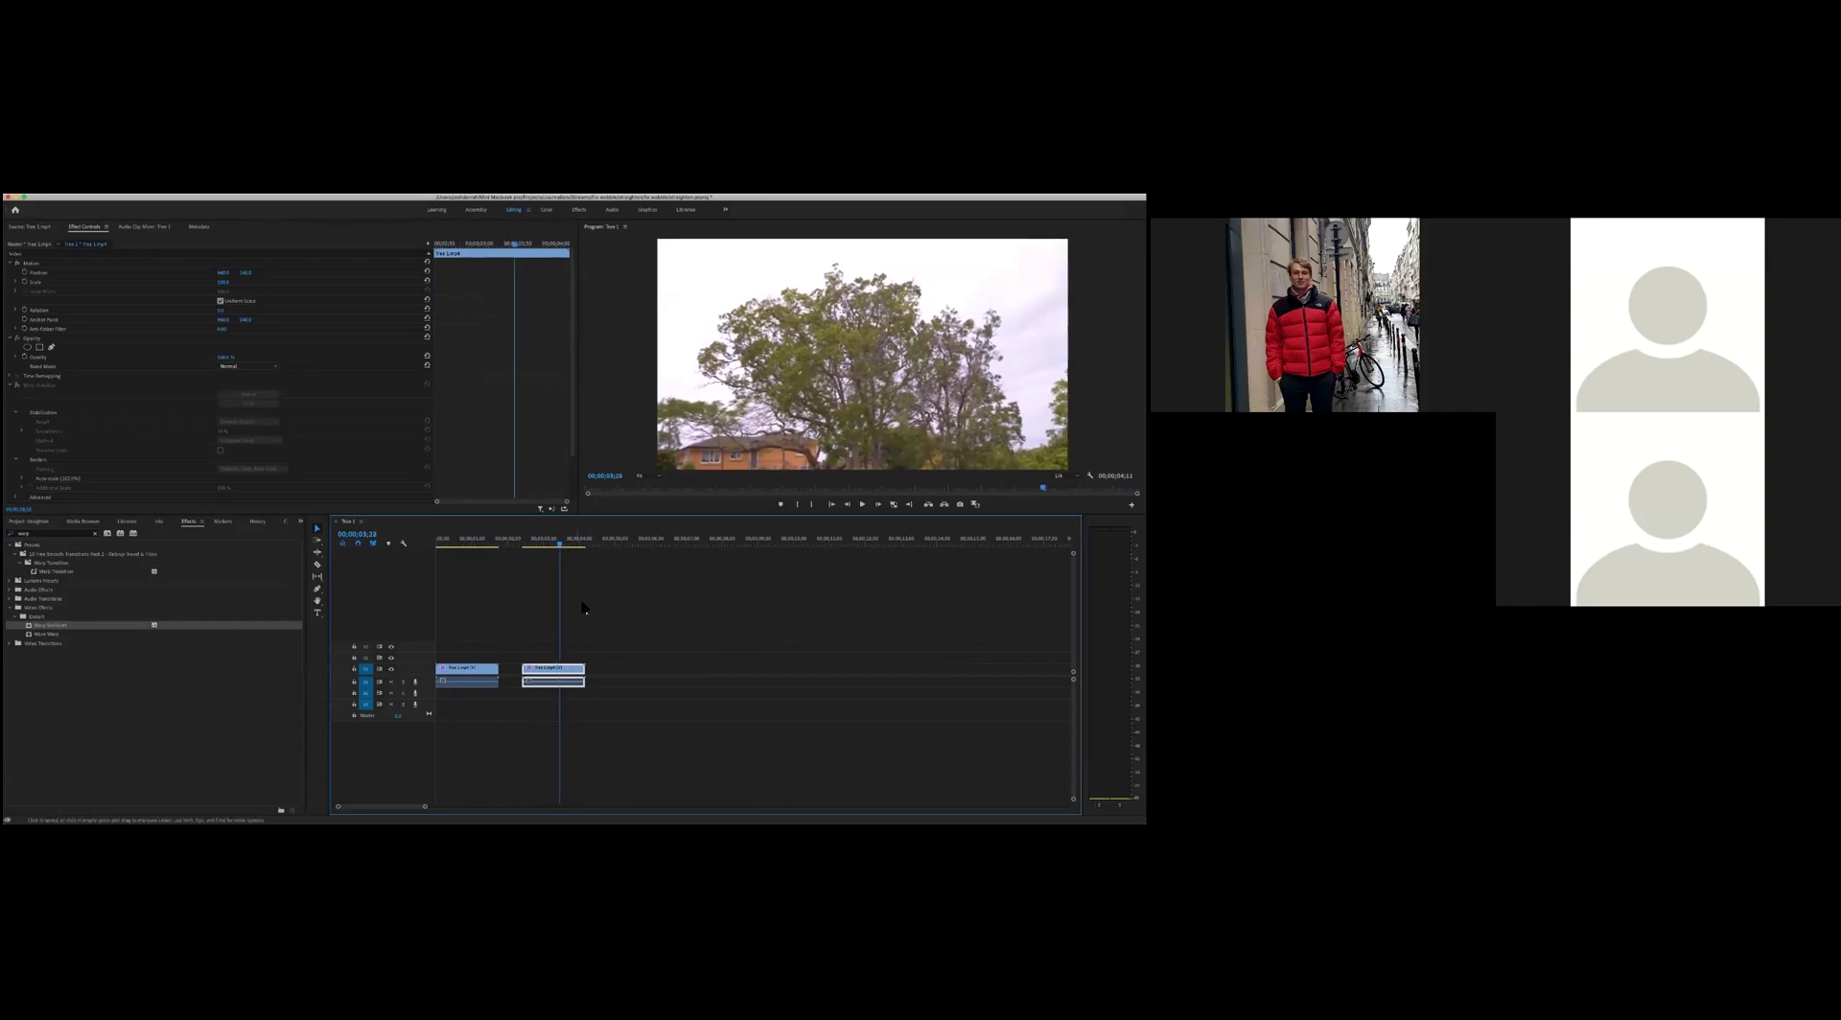
click(458, 542)
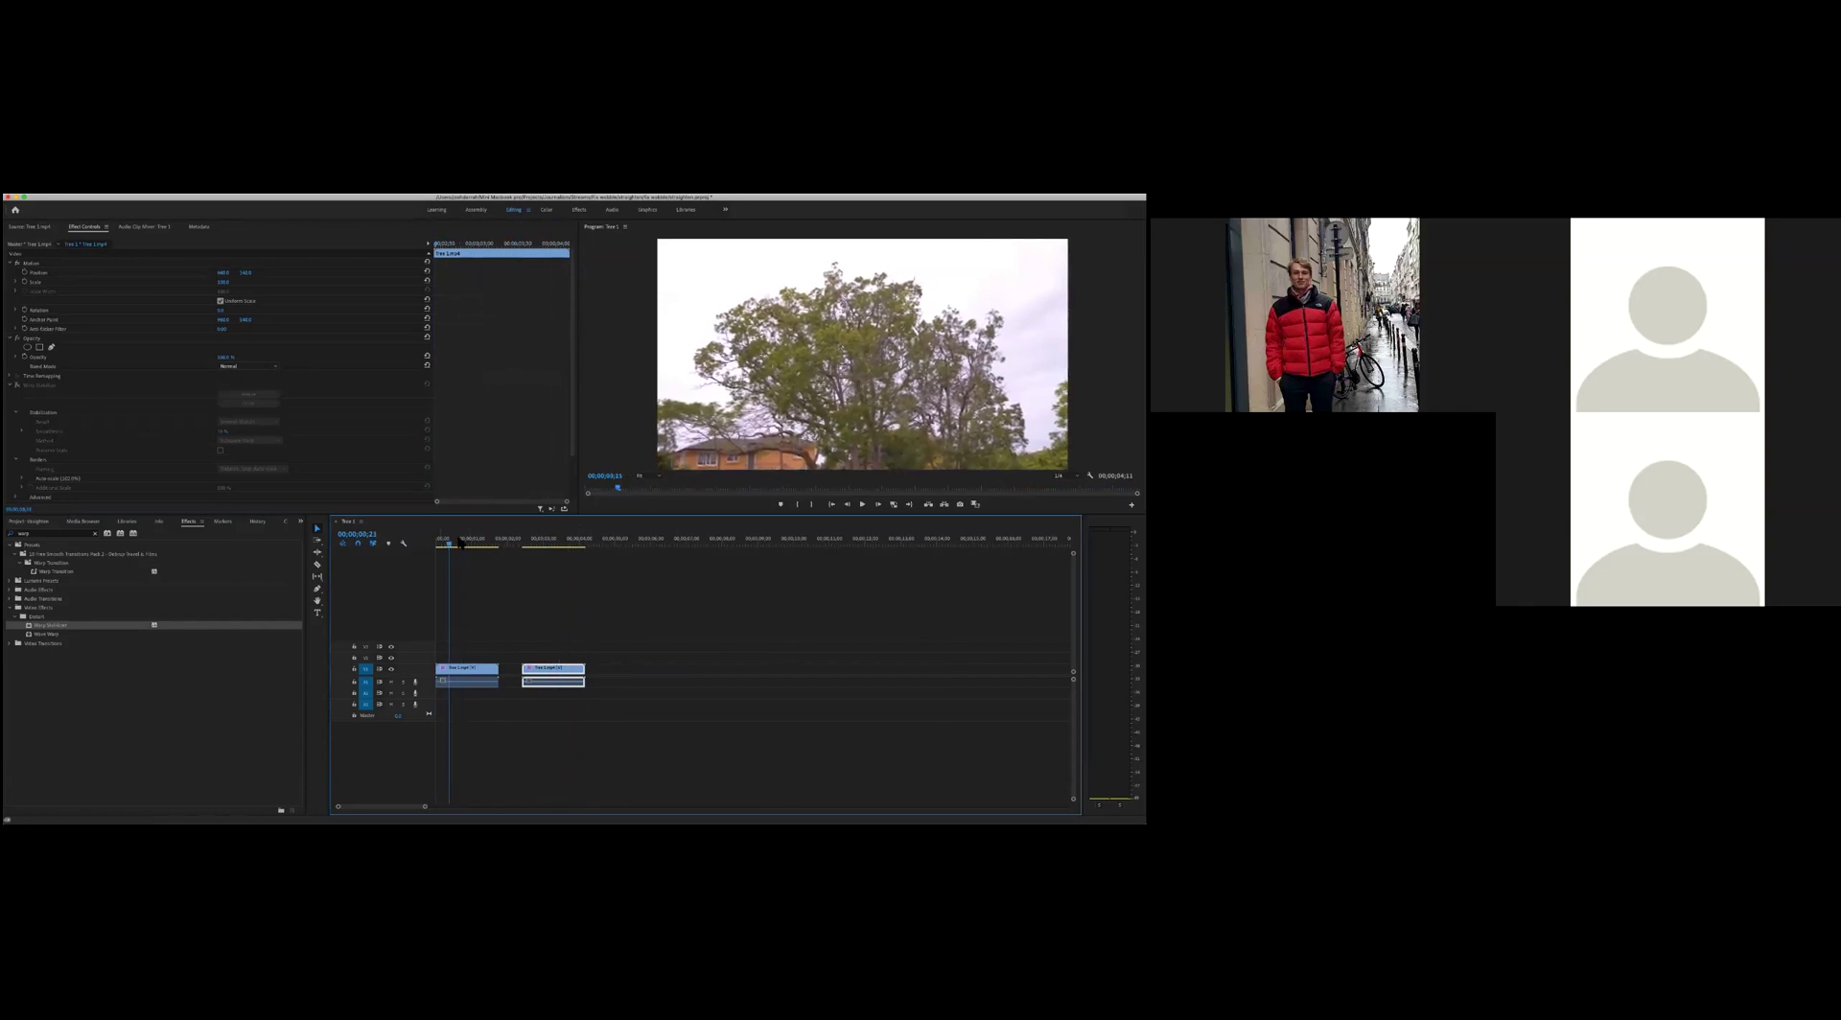
drag(457, 544, 452, 542)
Change the Warp Stabilizer smoothness on the first clip and play it from the start to check the motion.
click(470, 674)
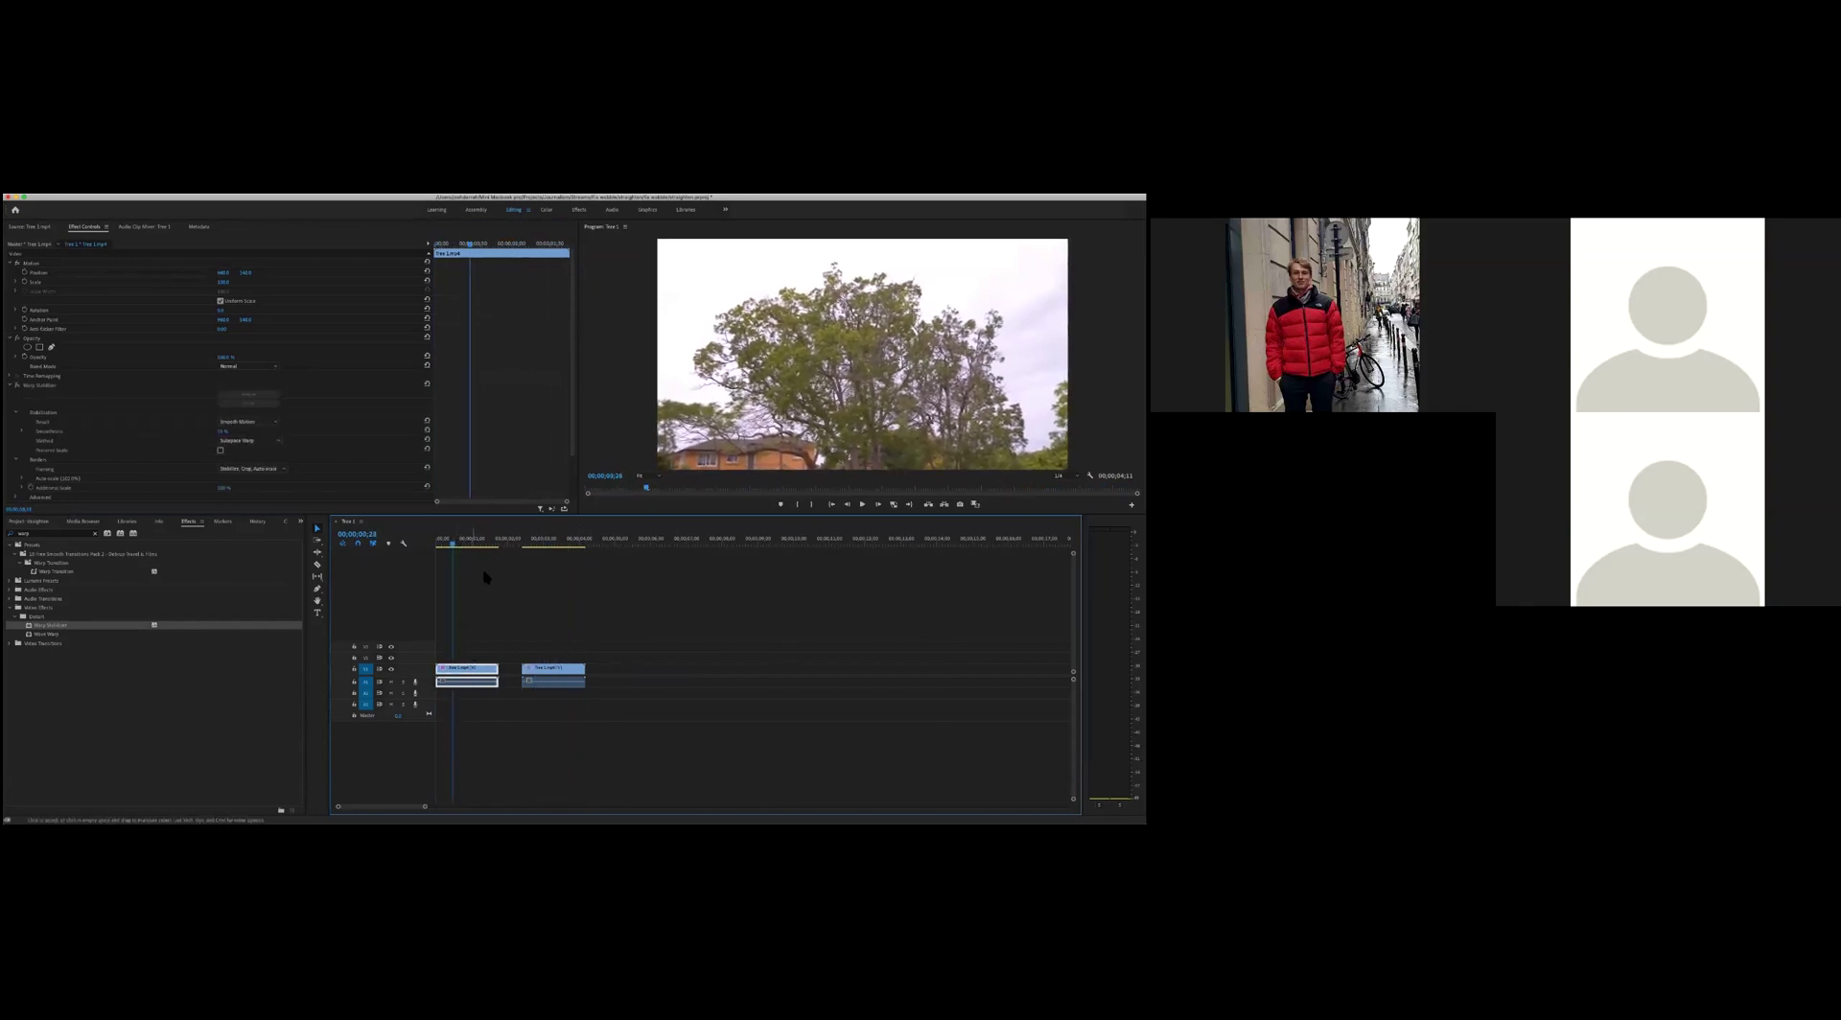
key(equal)
key(equal)
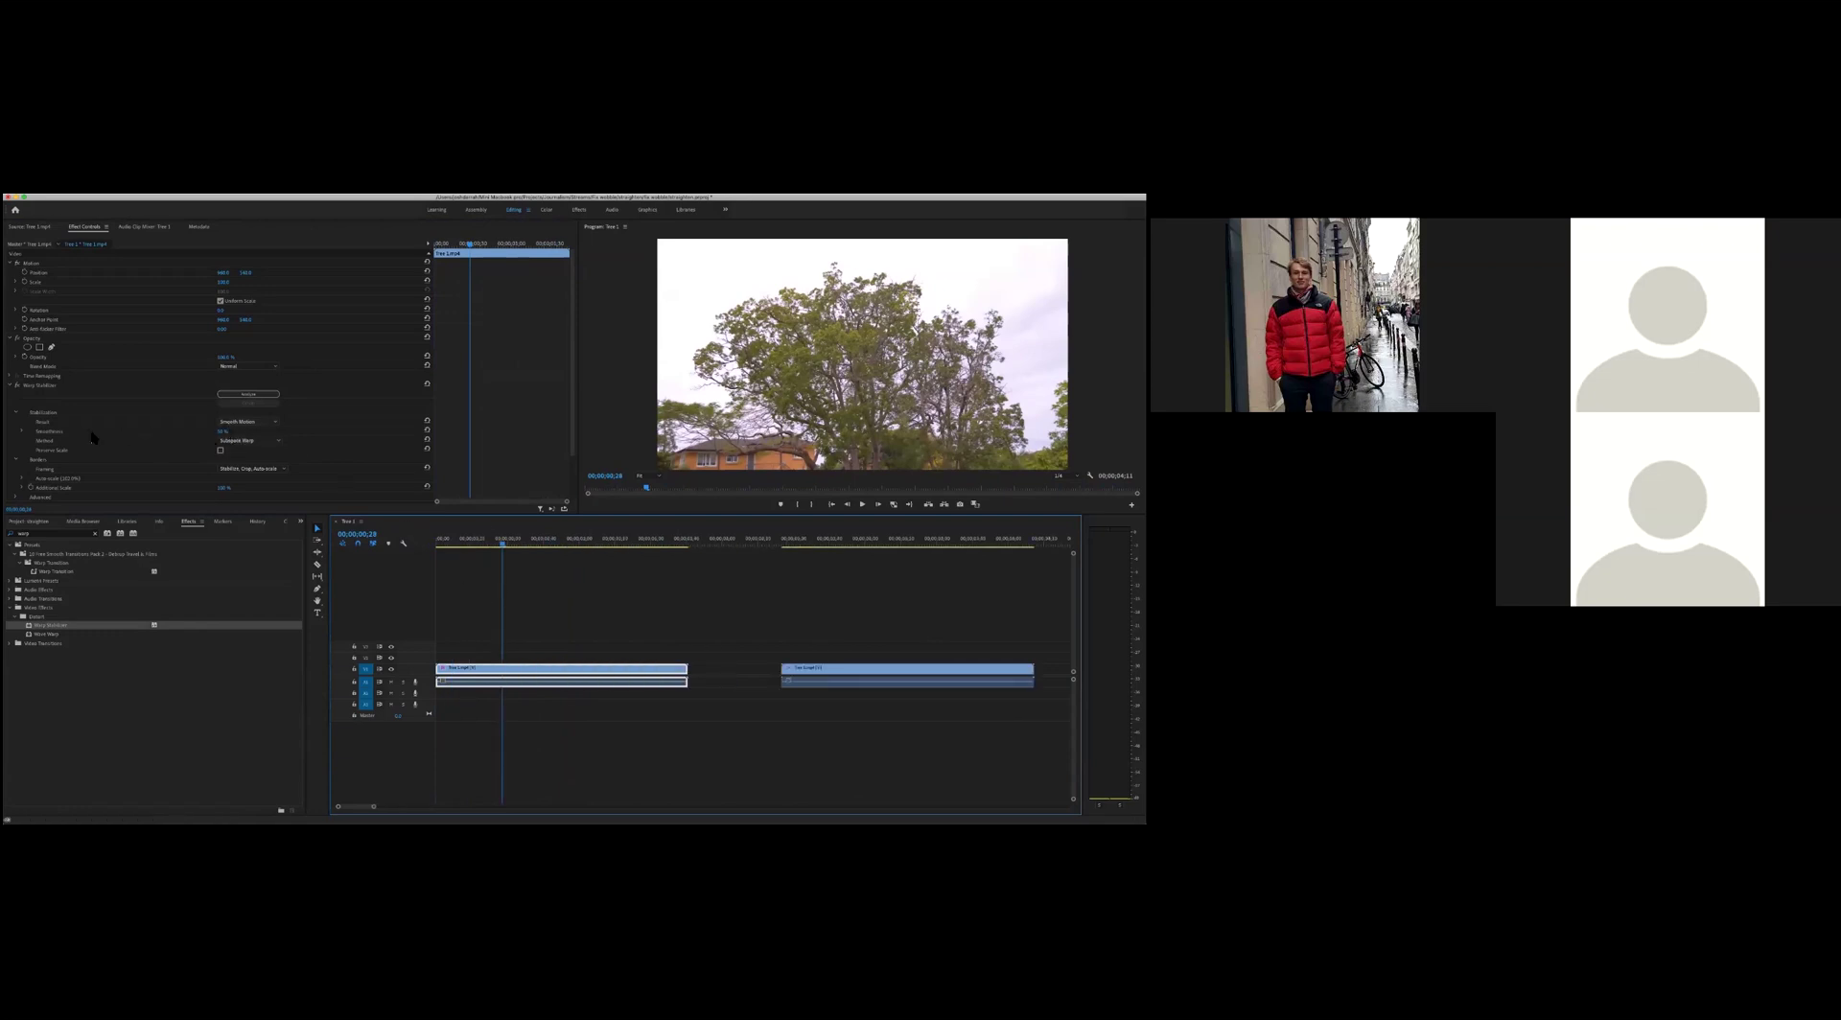
click(224, 431)
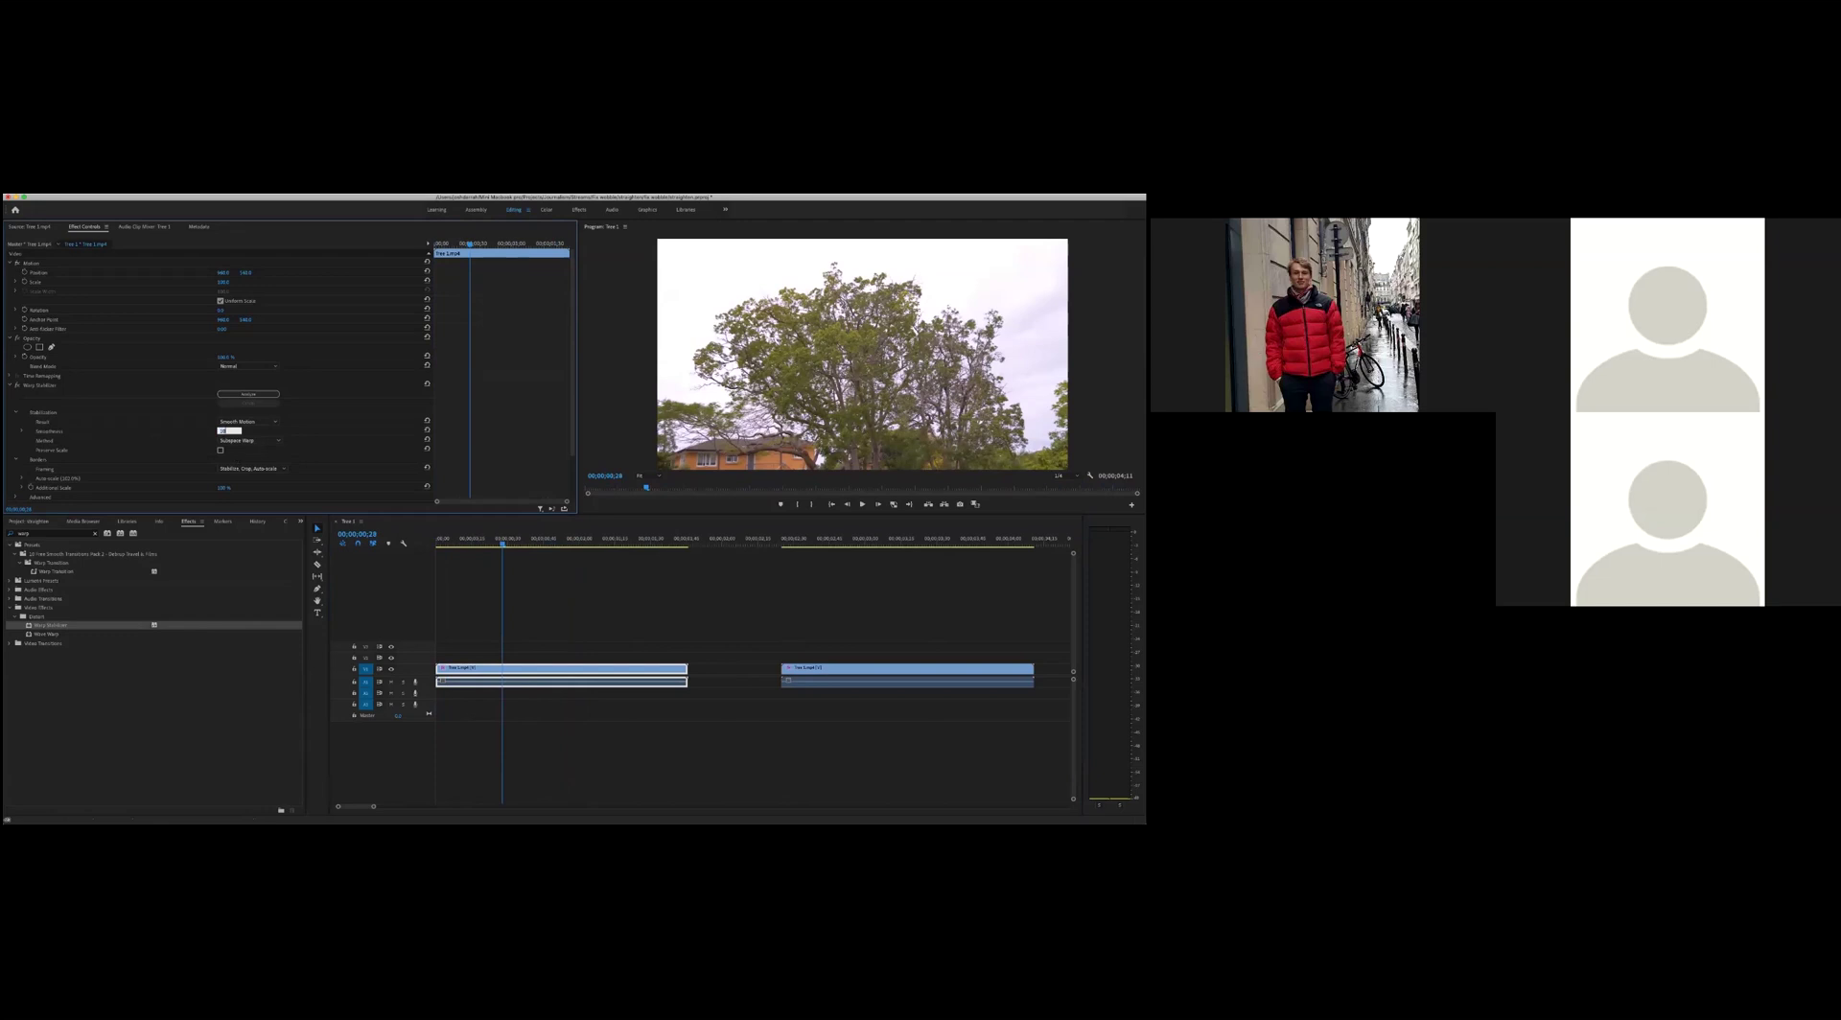
key(Return)
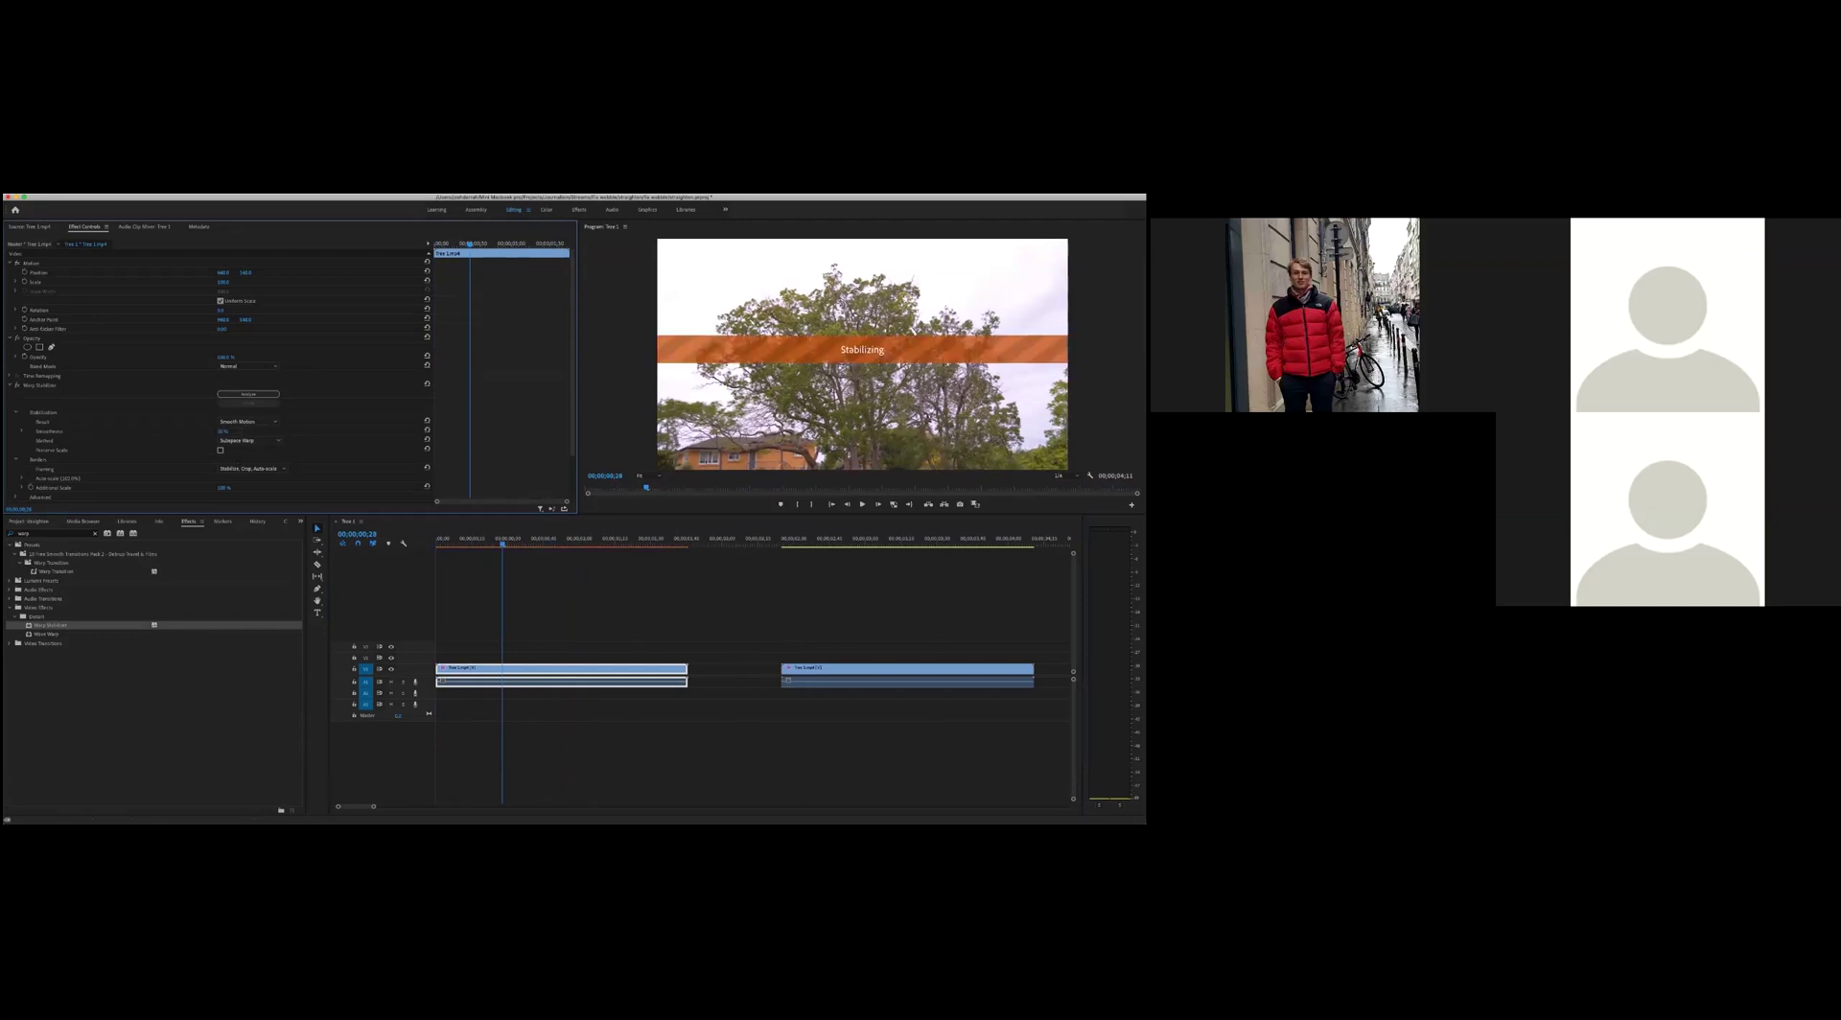
drag(468, 543, 434, 544)
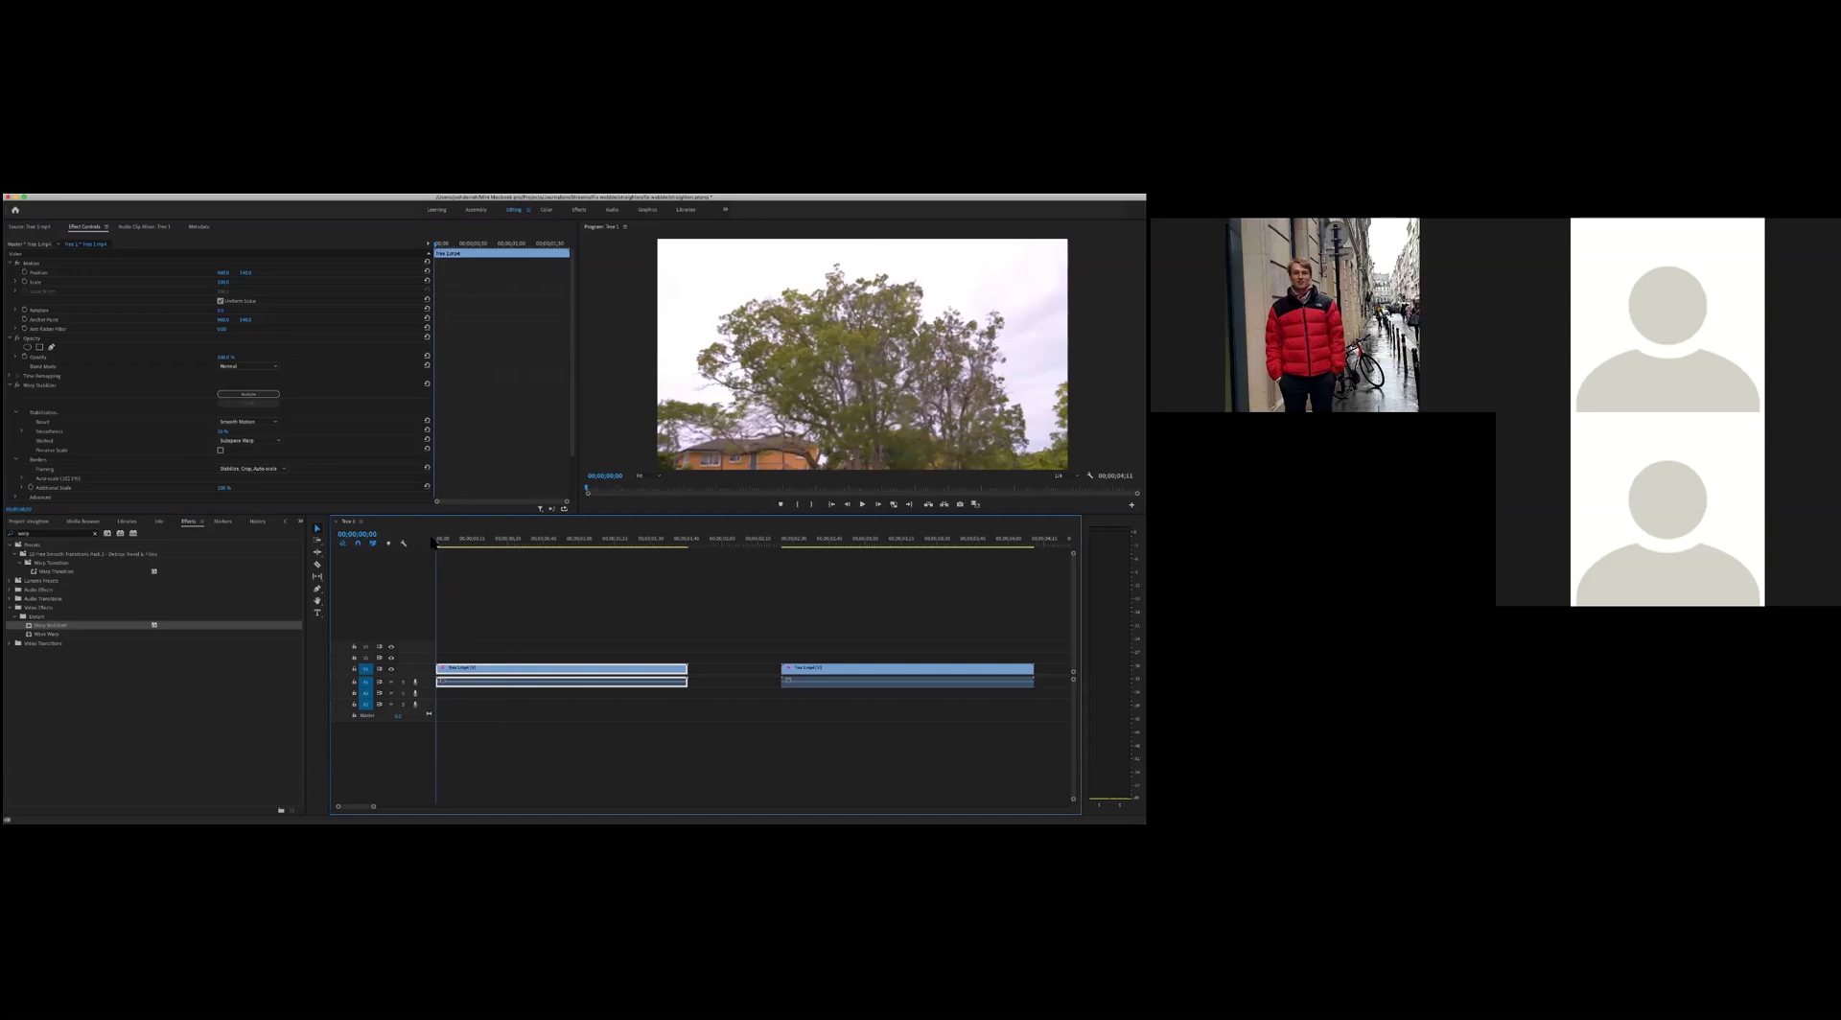
key(space)
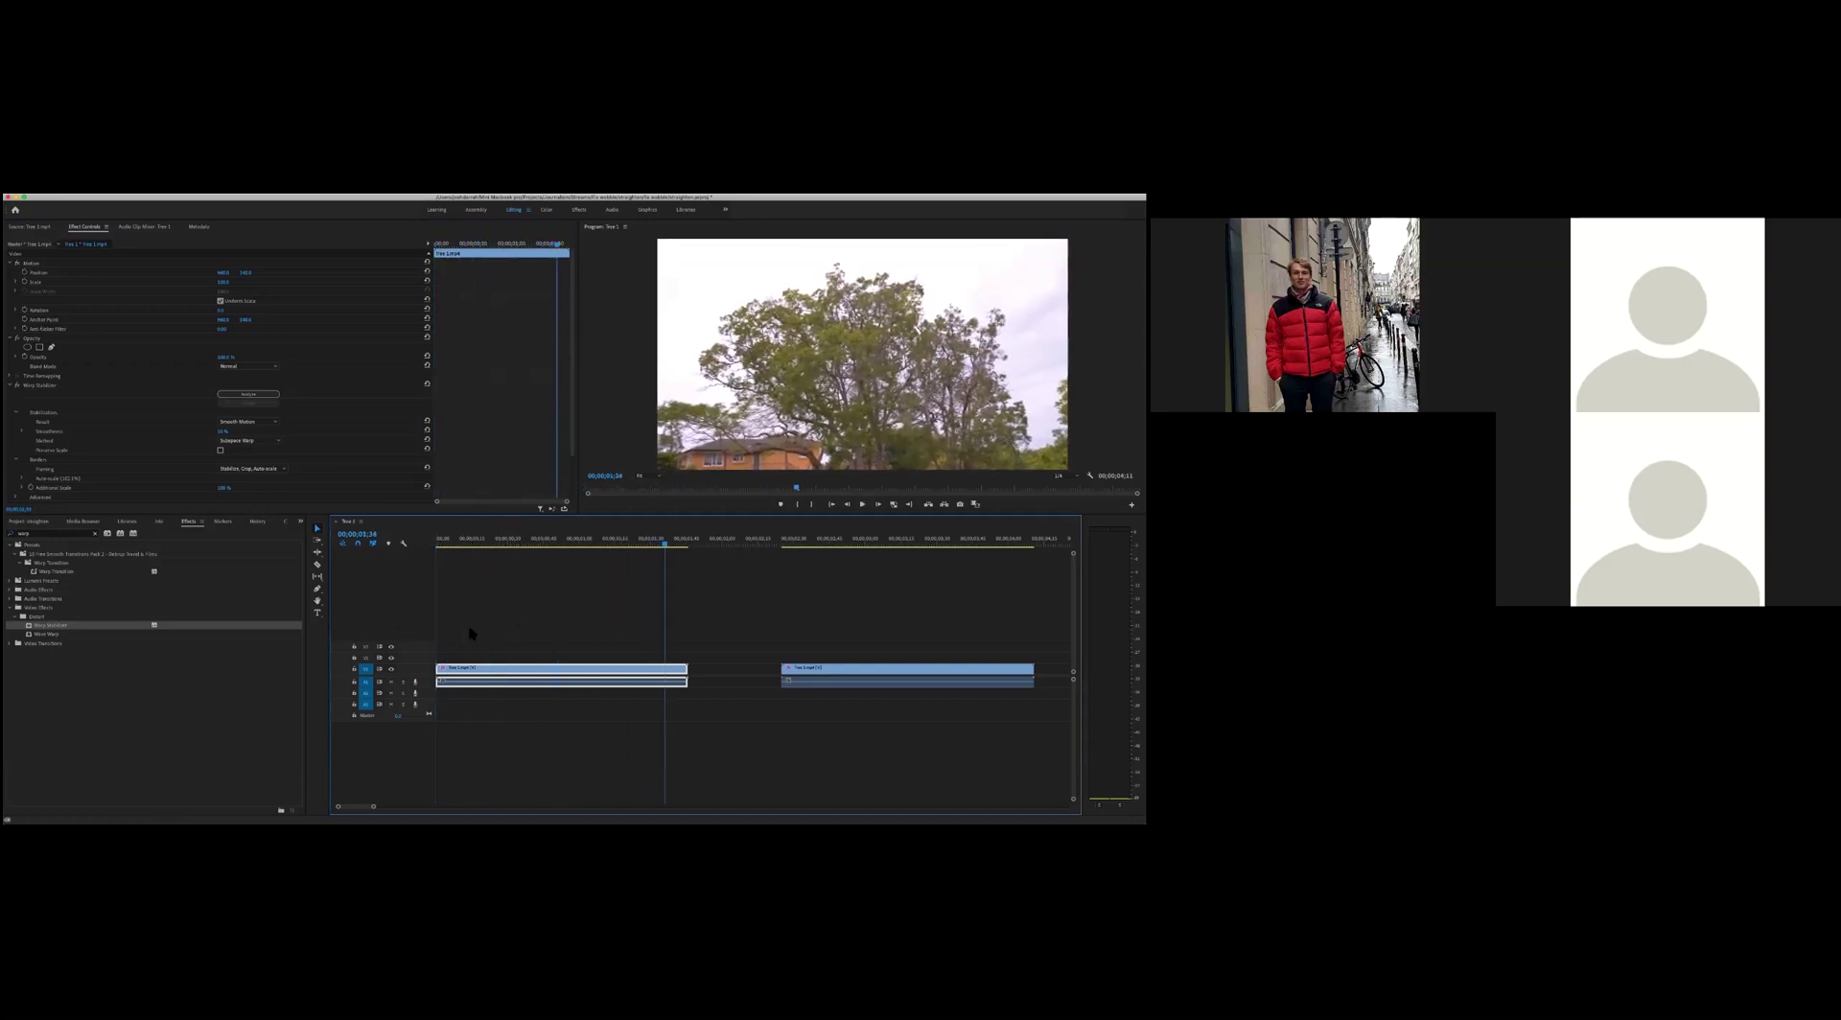
Set the first clip's Warp Stabilizer smoothness to 70% and play it from the start.
click(226, 434)
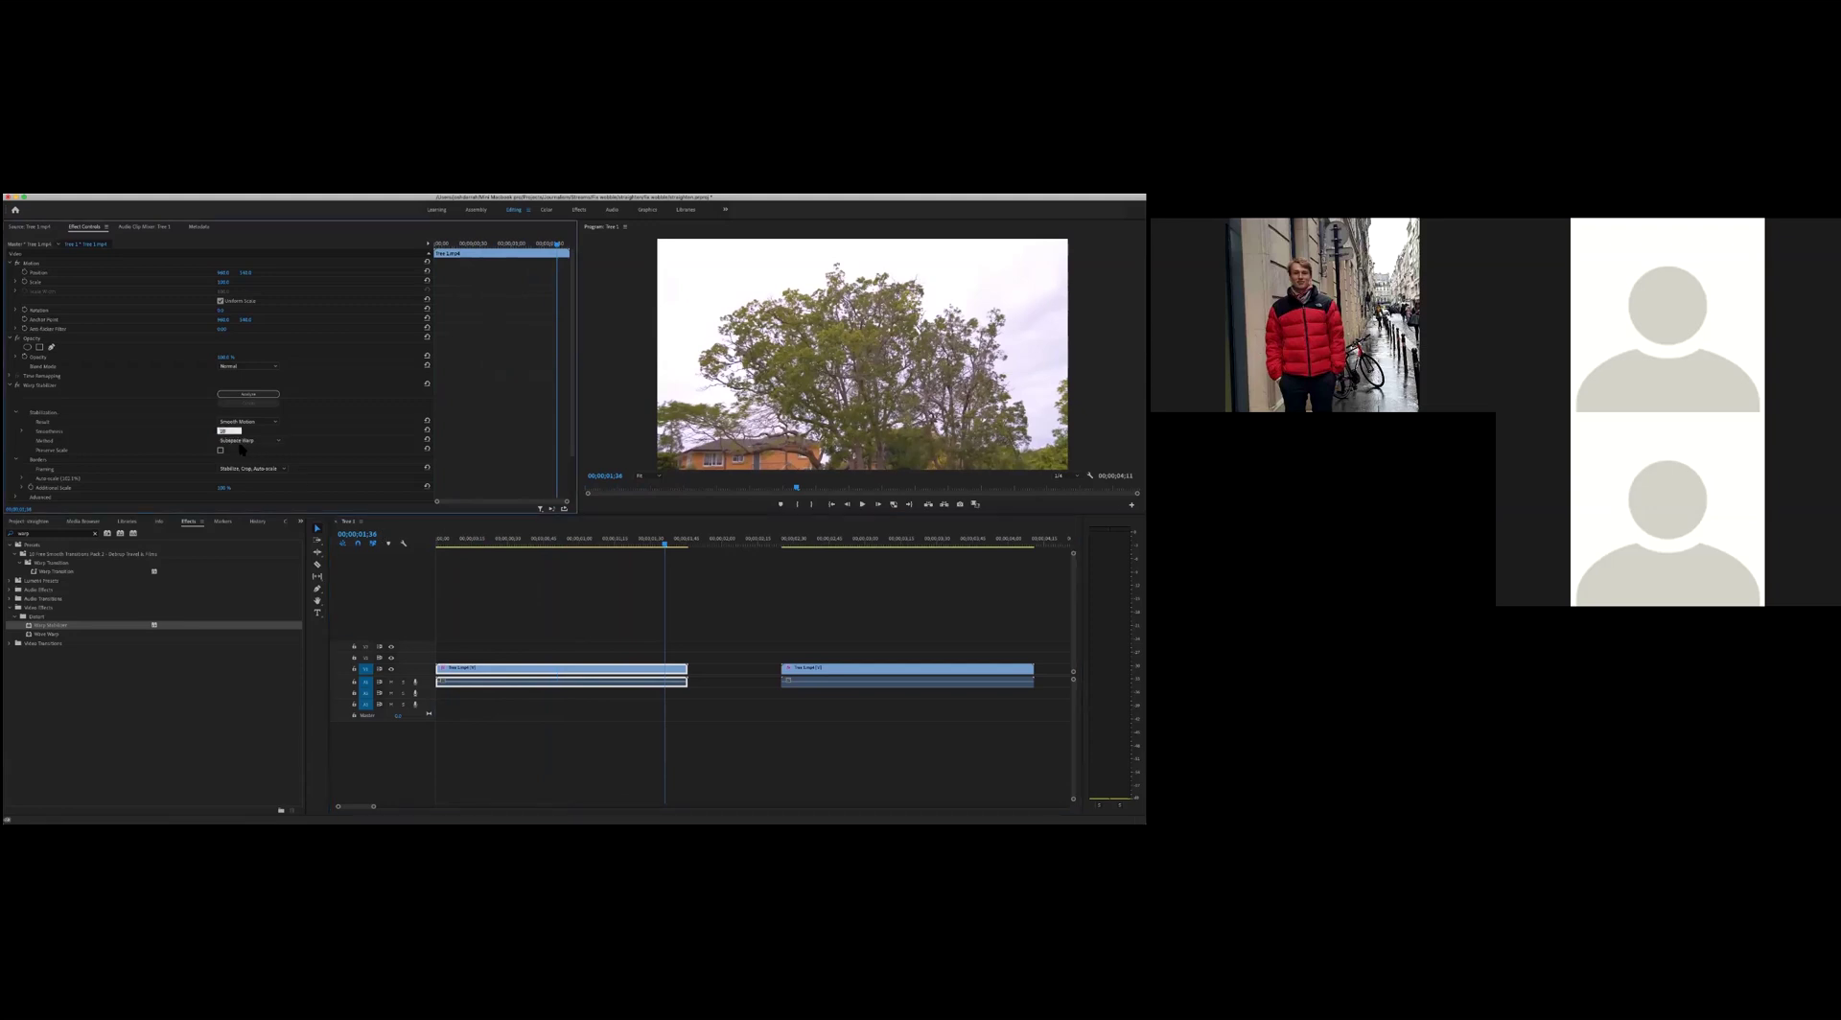
text(75)
key(Return)
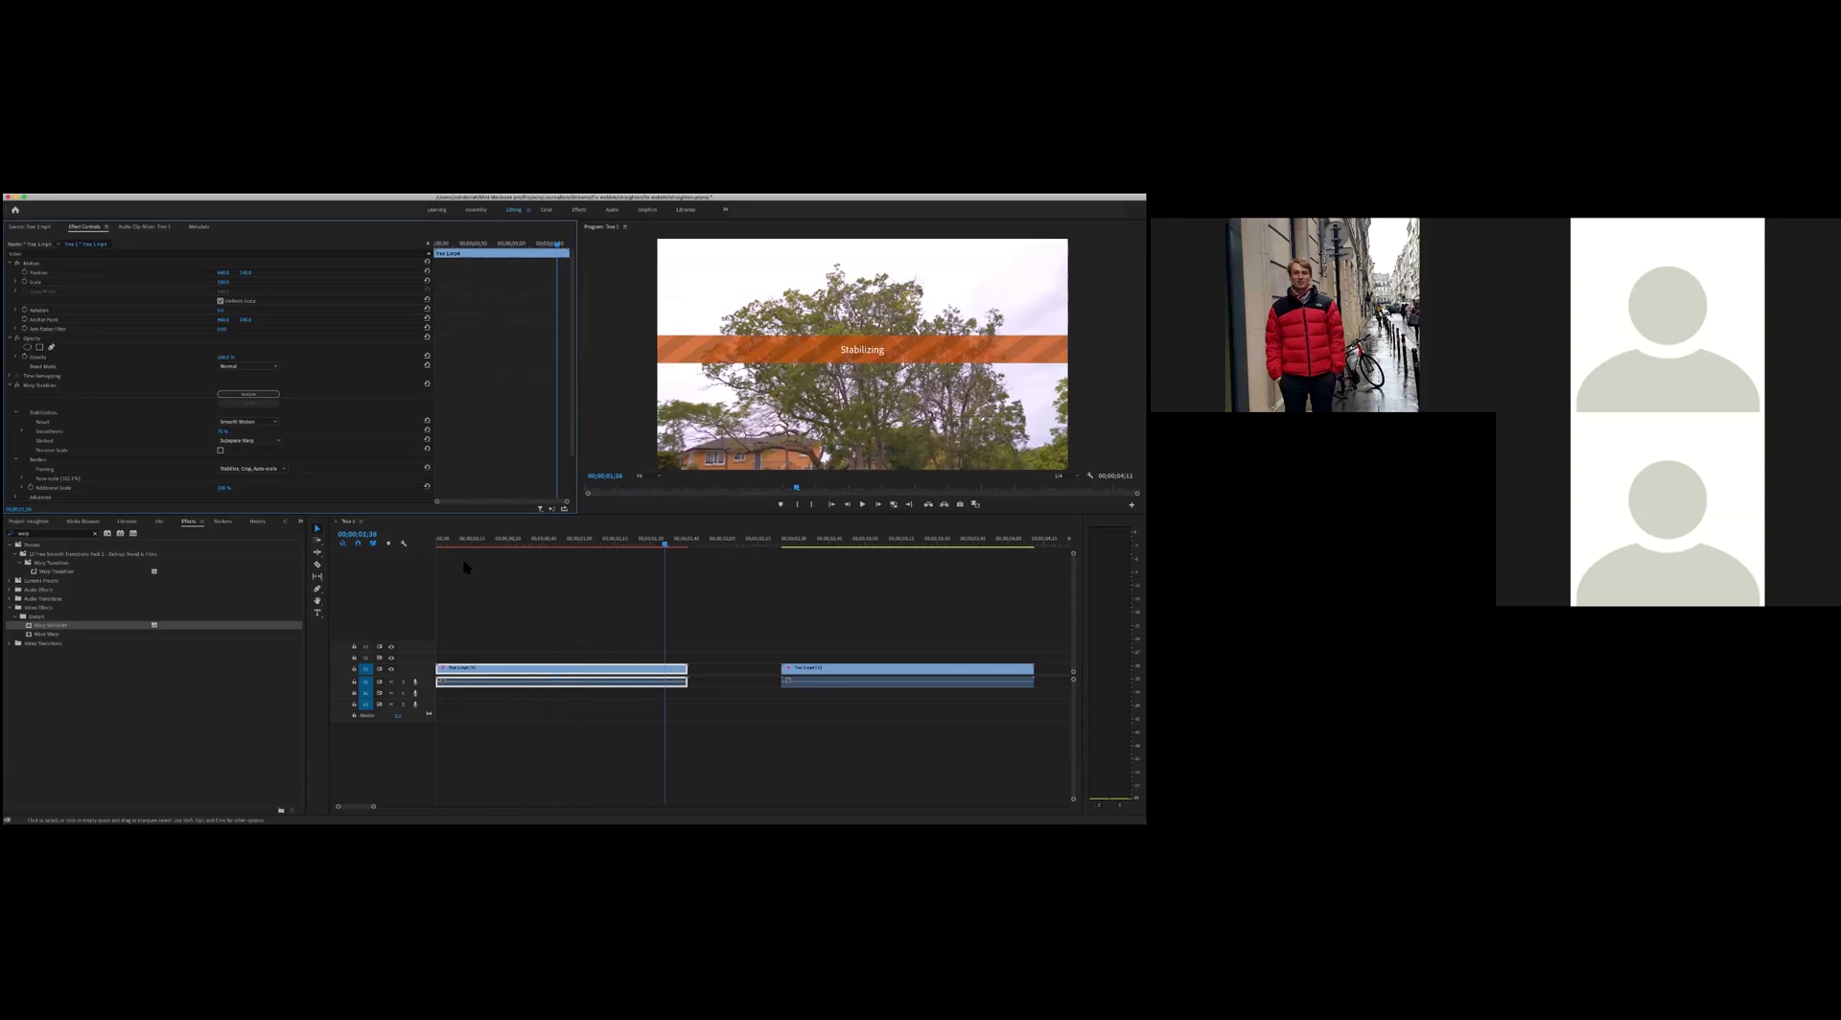
drag(443, 541, 435, 542)
key(space)
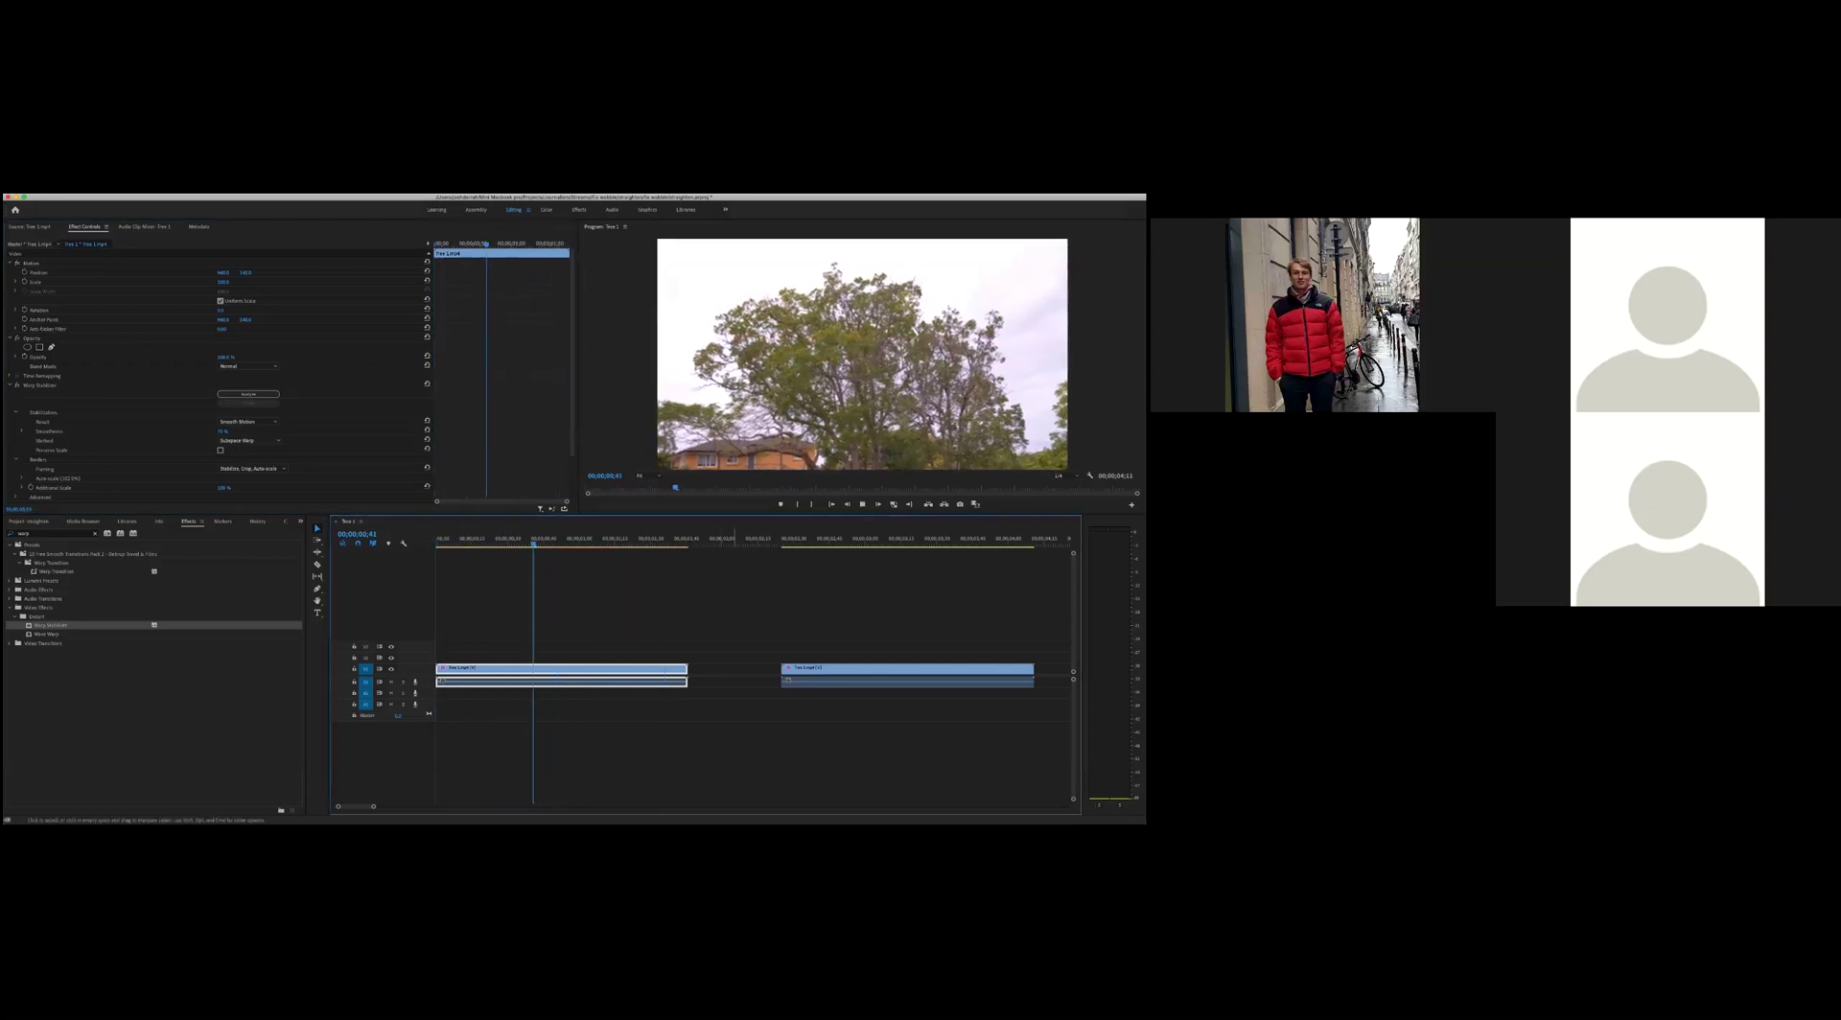
Replay the sequence from the beginning through both clips to compare stabilized and original motion.
key(space)
drag(496, 539, 413, 544)
key(space)
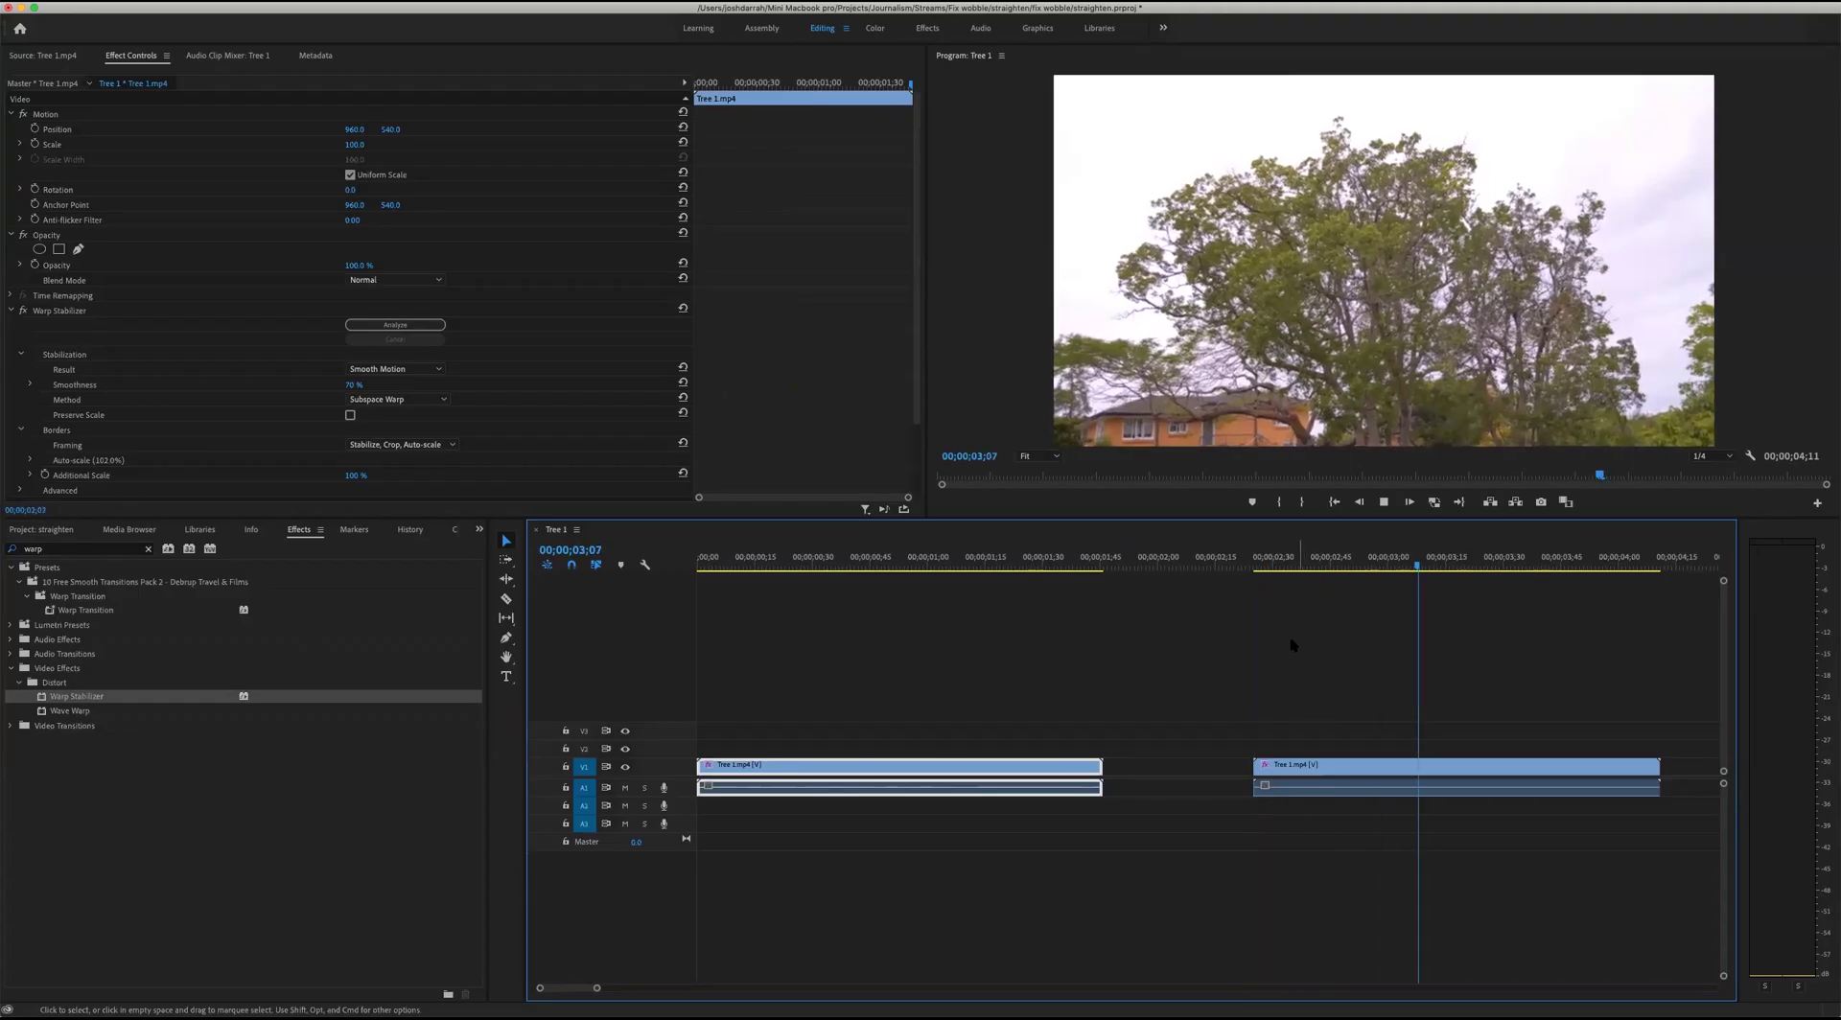
key(space)
drag(1247, 564, 670, 567)
key(space)
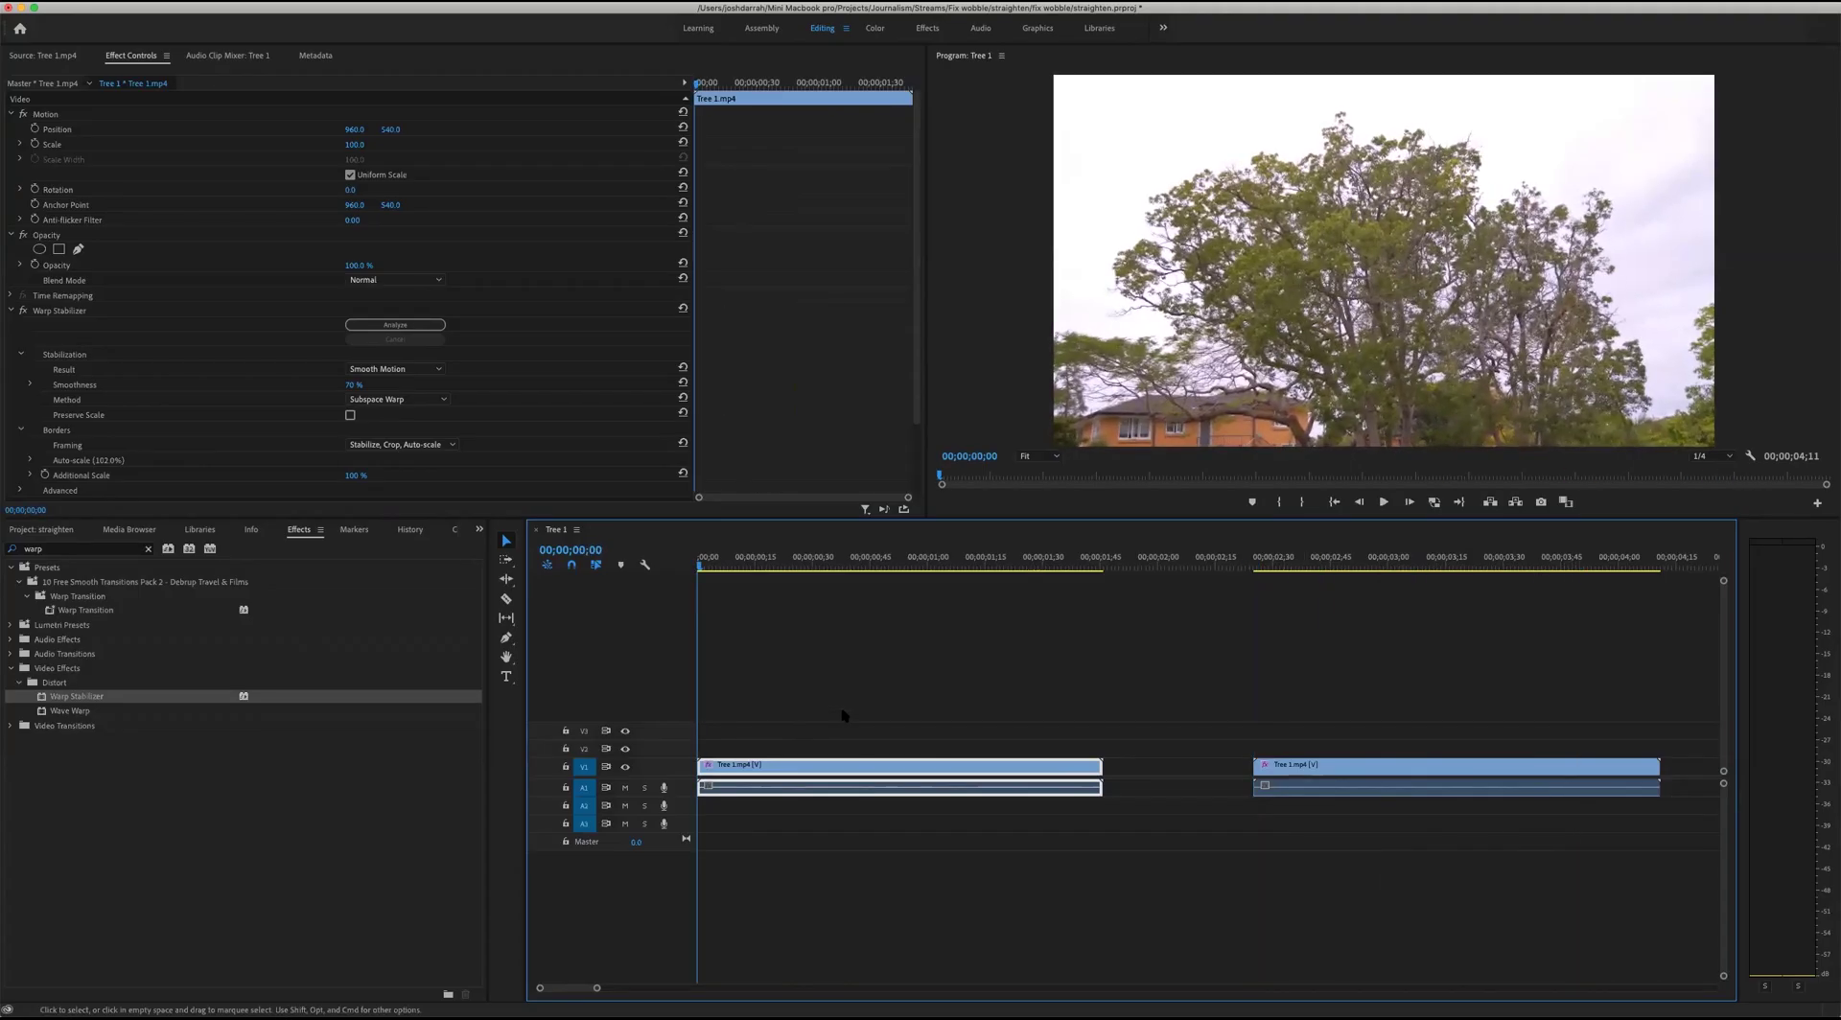
Set the first clip's Warp Stabilizer smoothness to 100%.
click(354, 385)
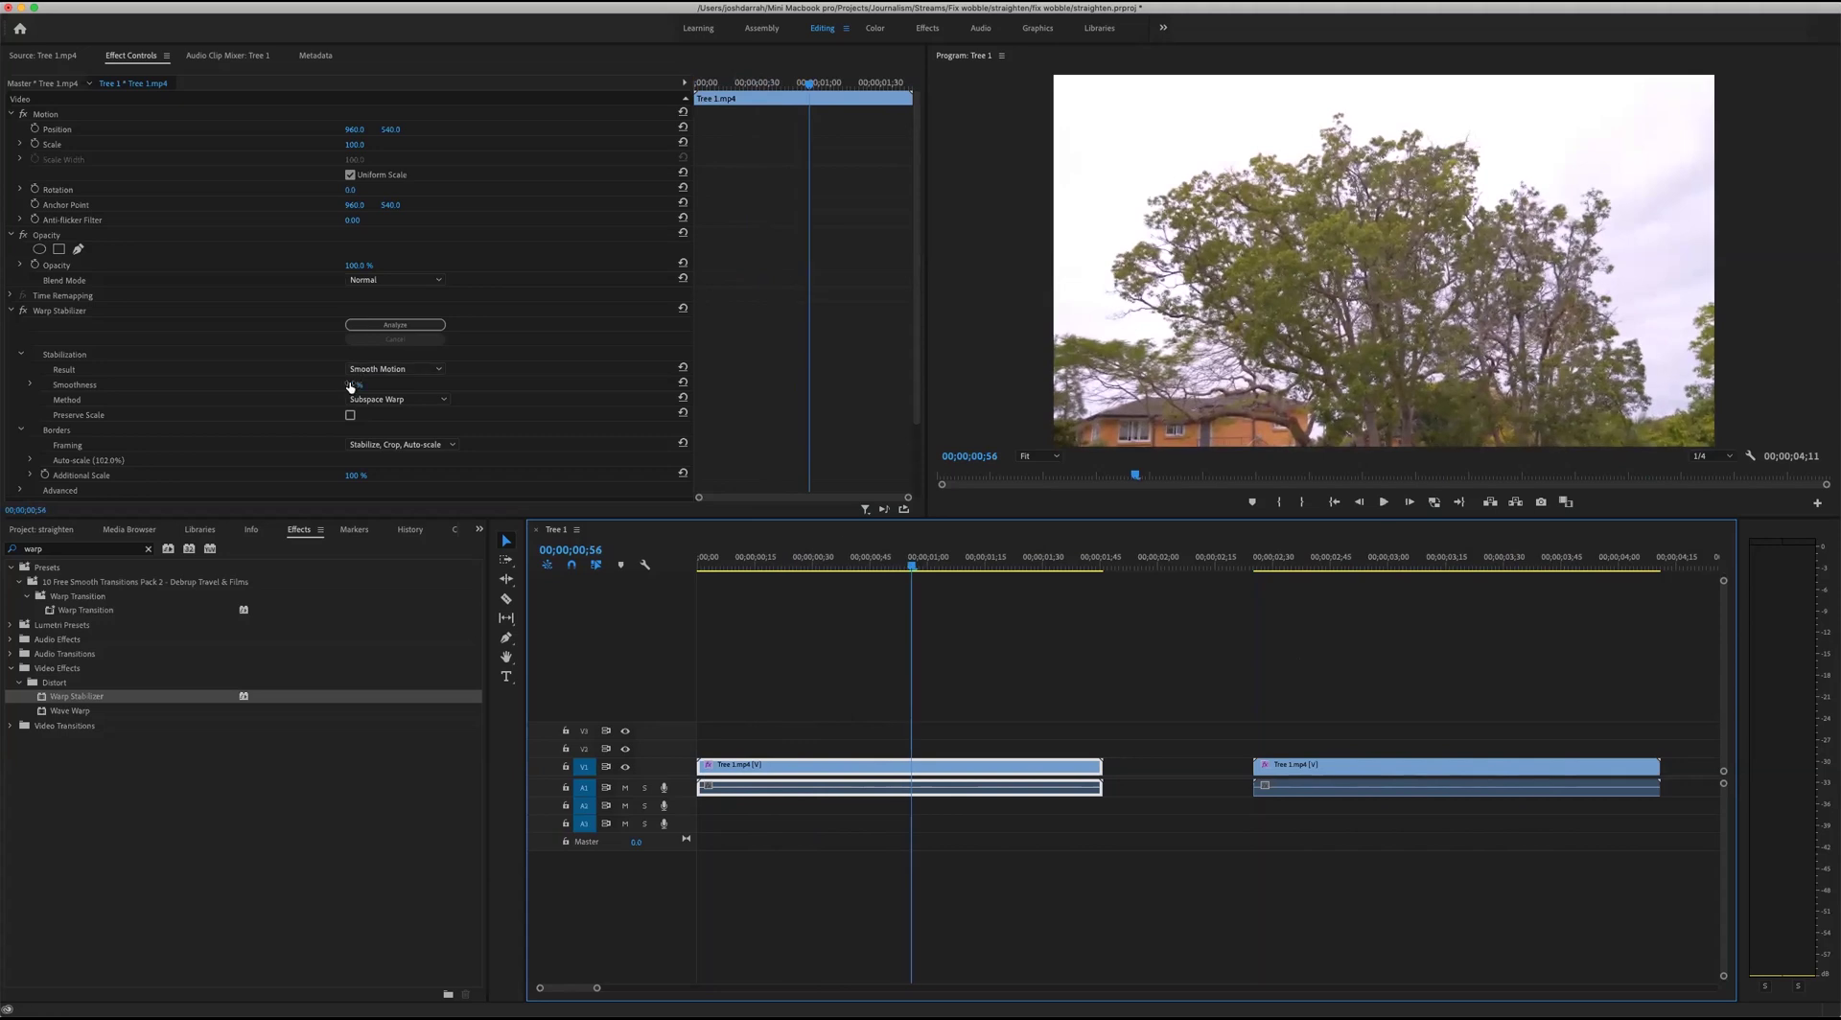
key(Return)
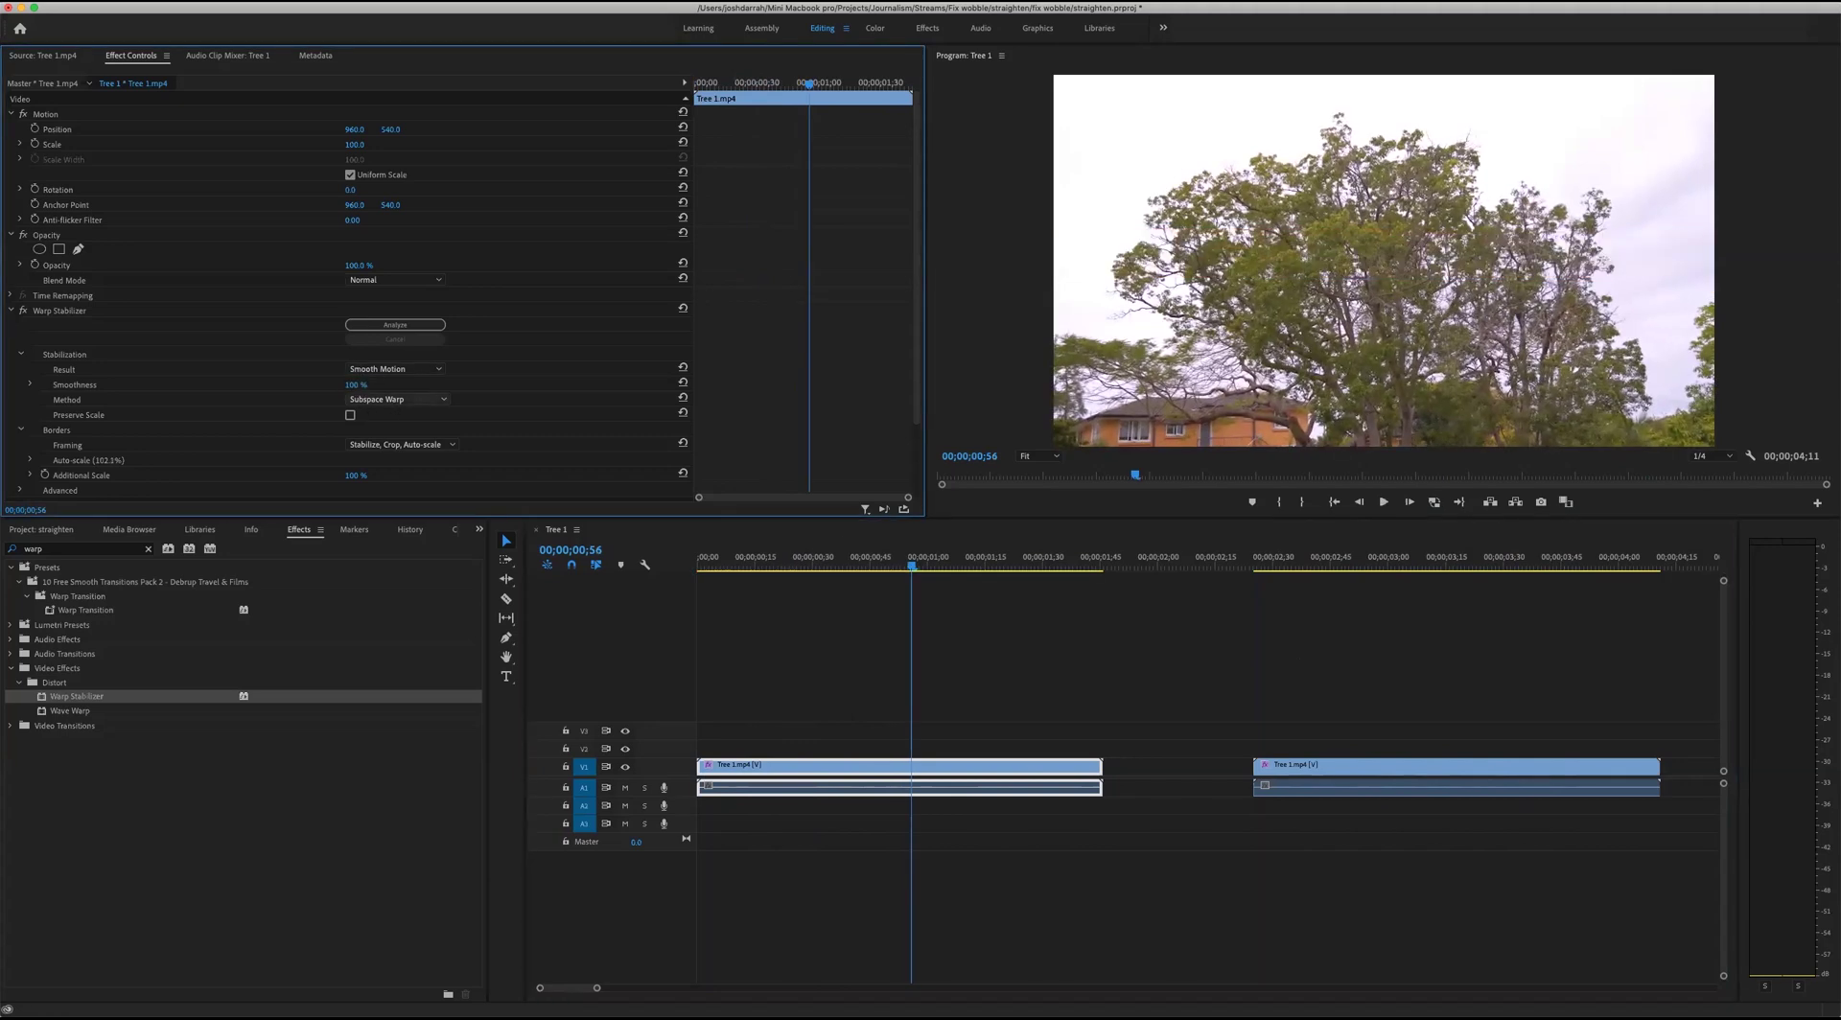
Replay the stabilized first tree clip from the beginning of the sequence to check its motion.
click(1108, 679)
key(Home)
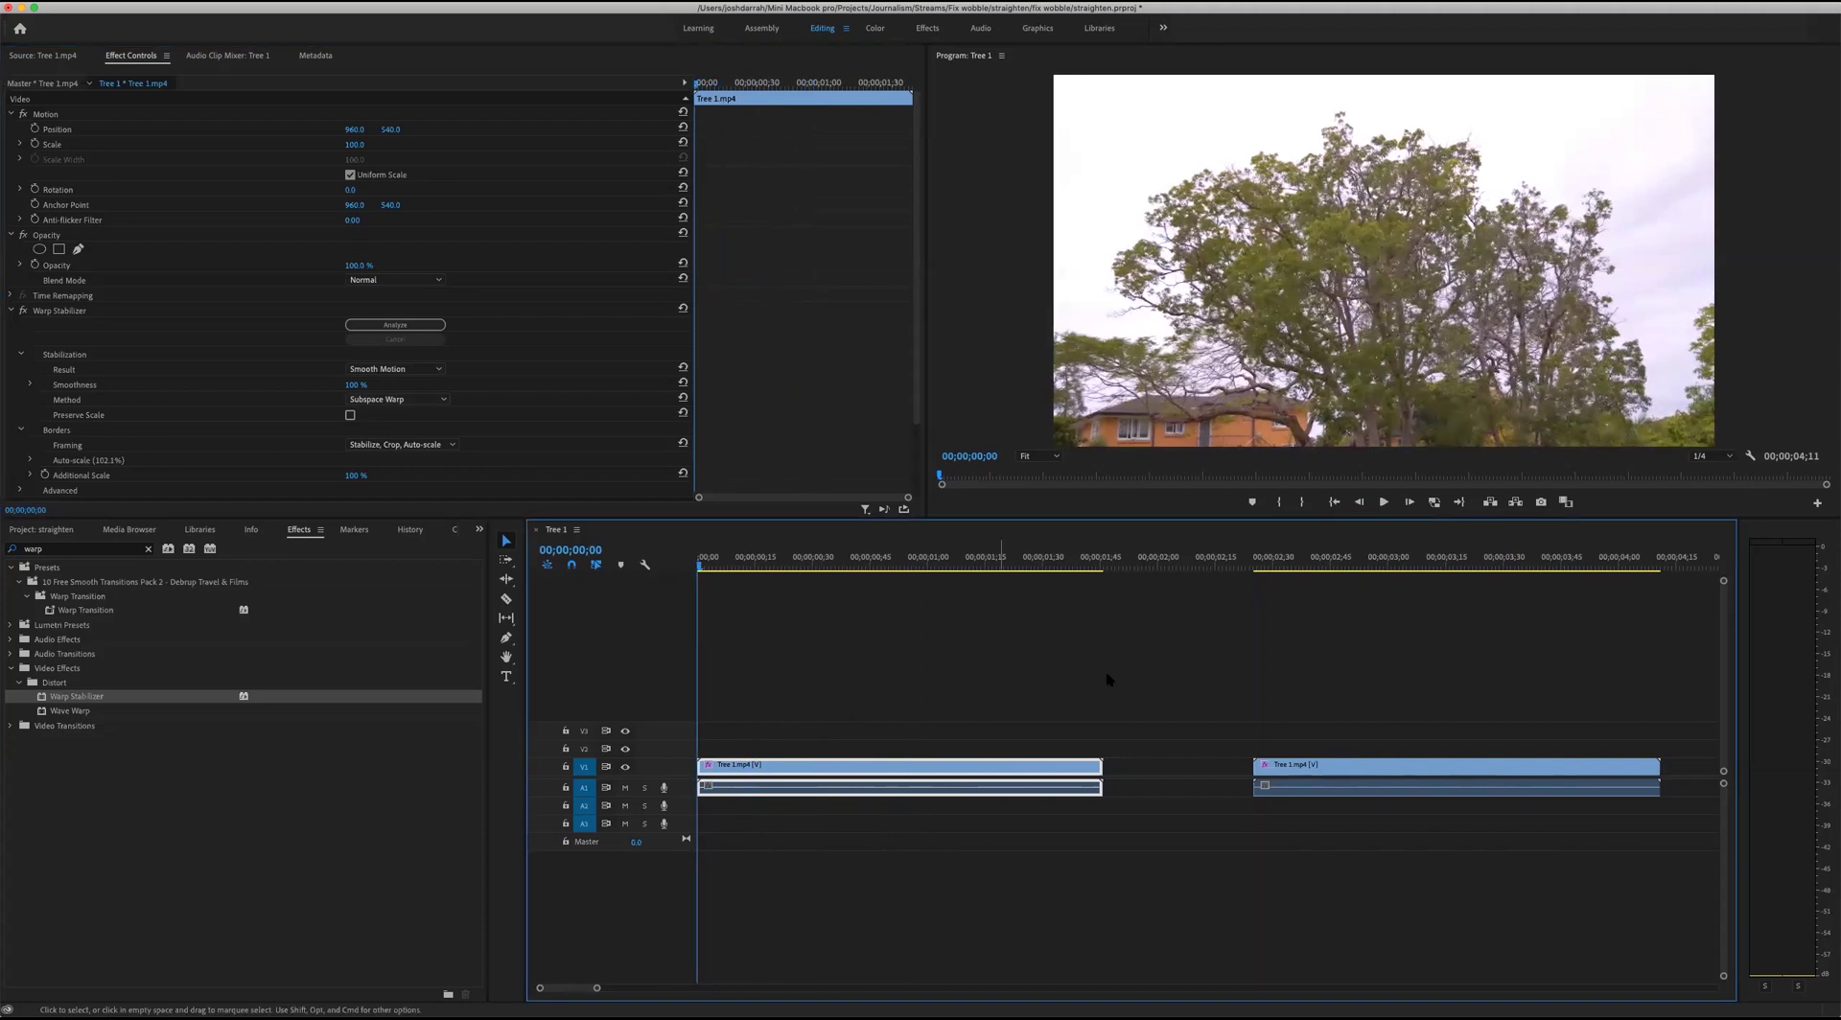
key(space)
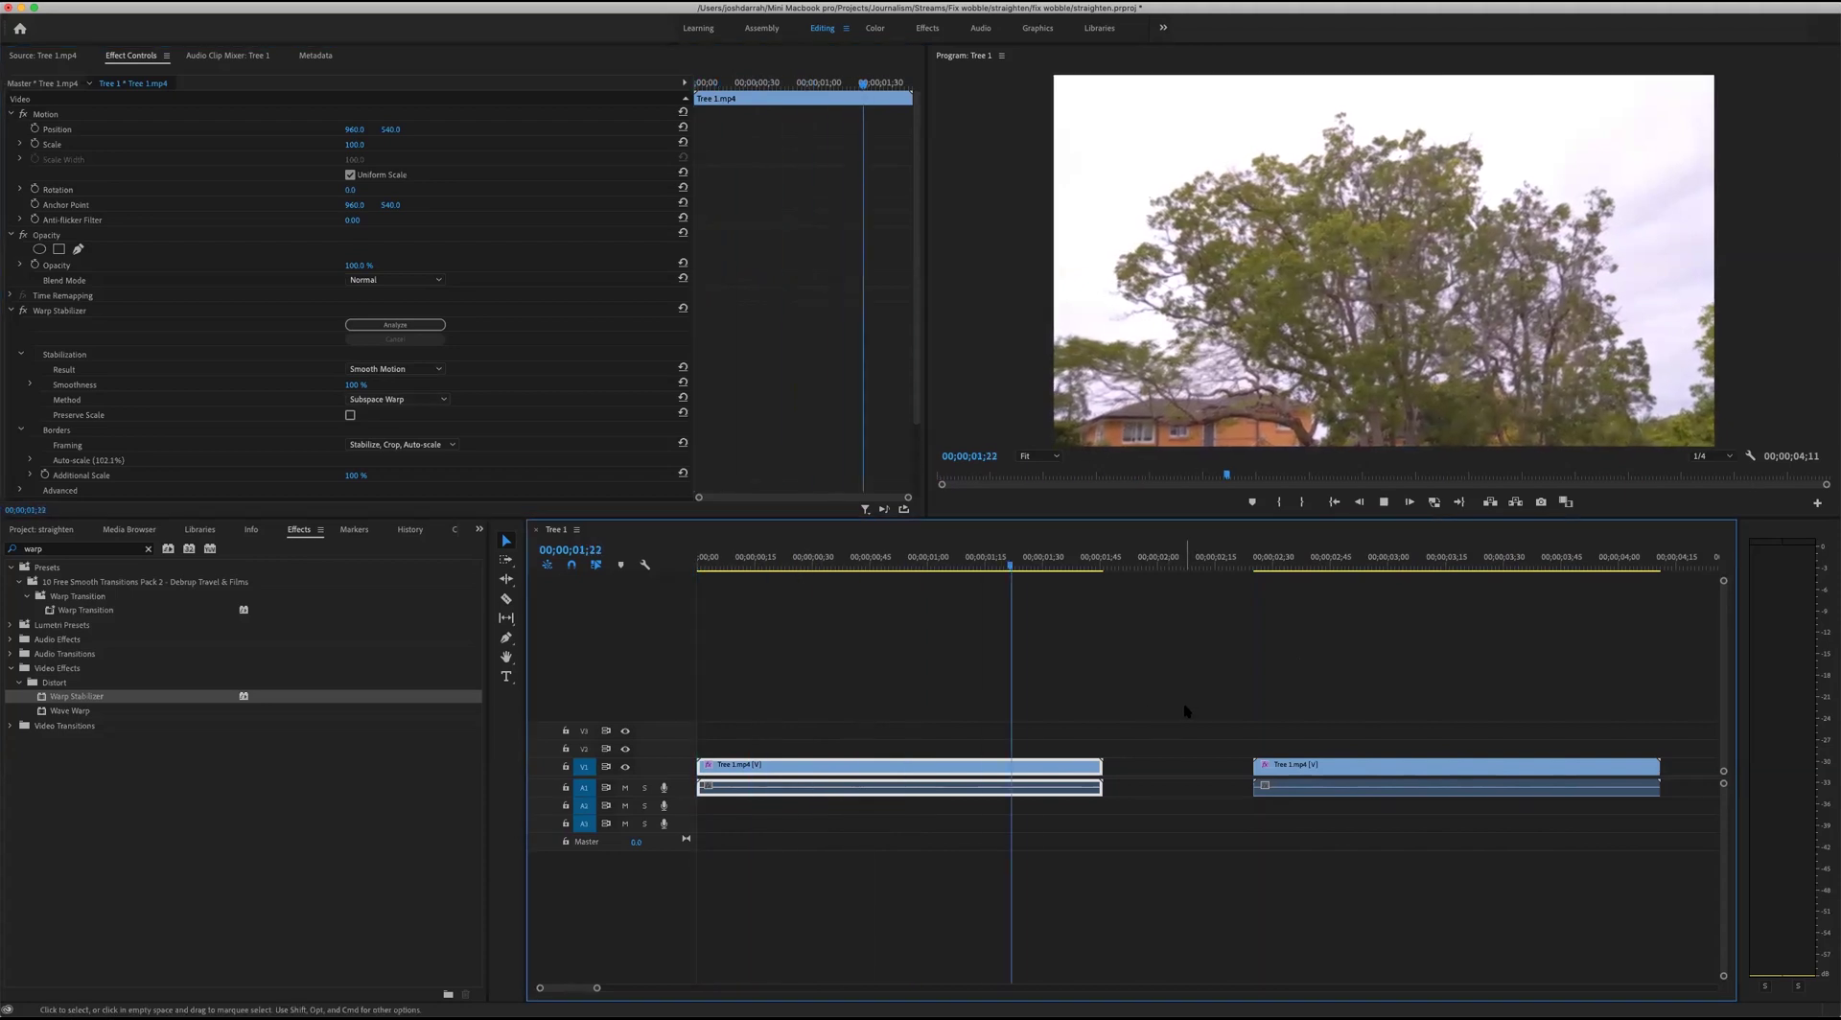
key(space)
drag(922, 564, 904, 564)
key(Home)
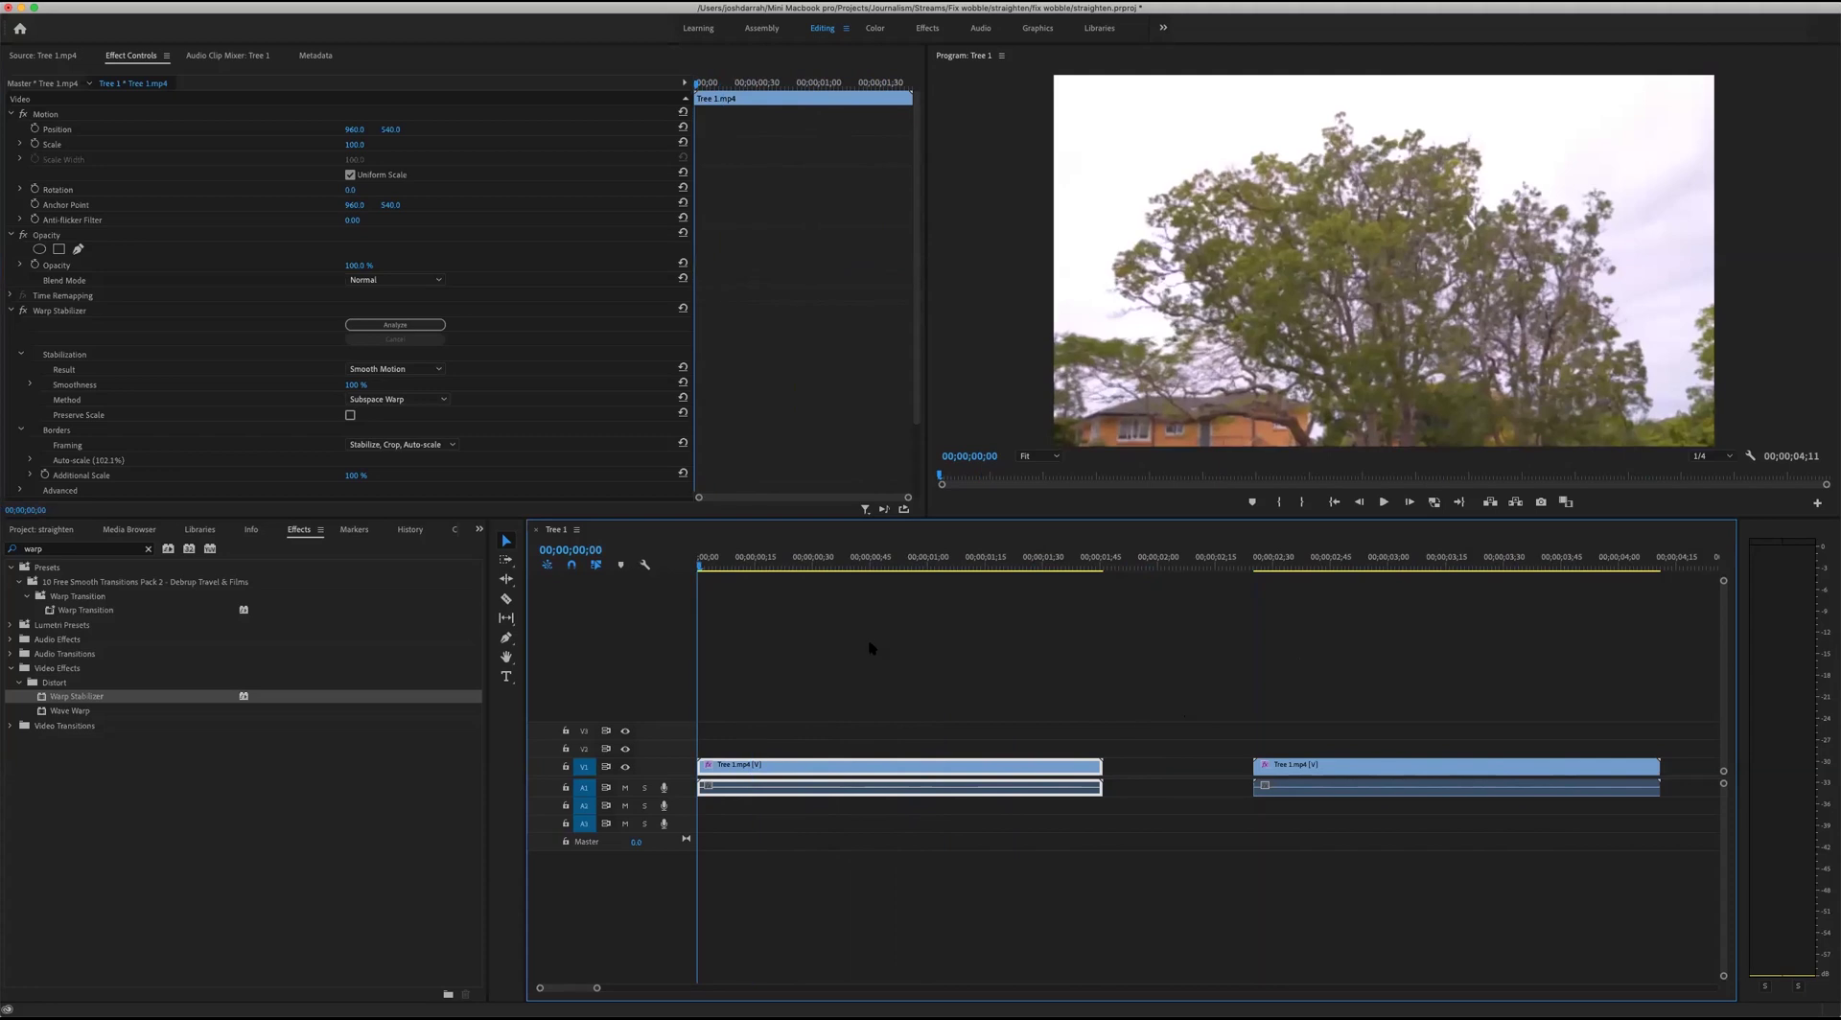
key(space)
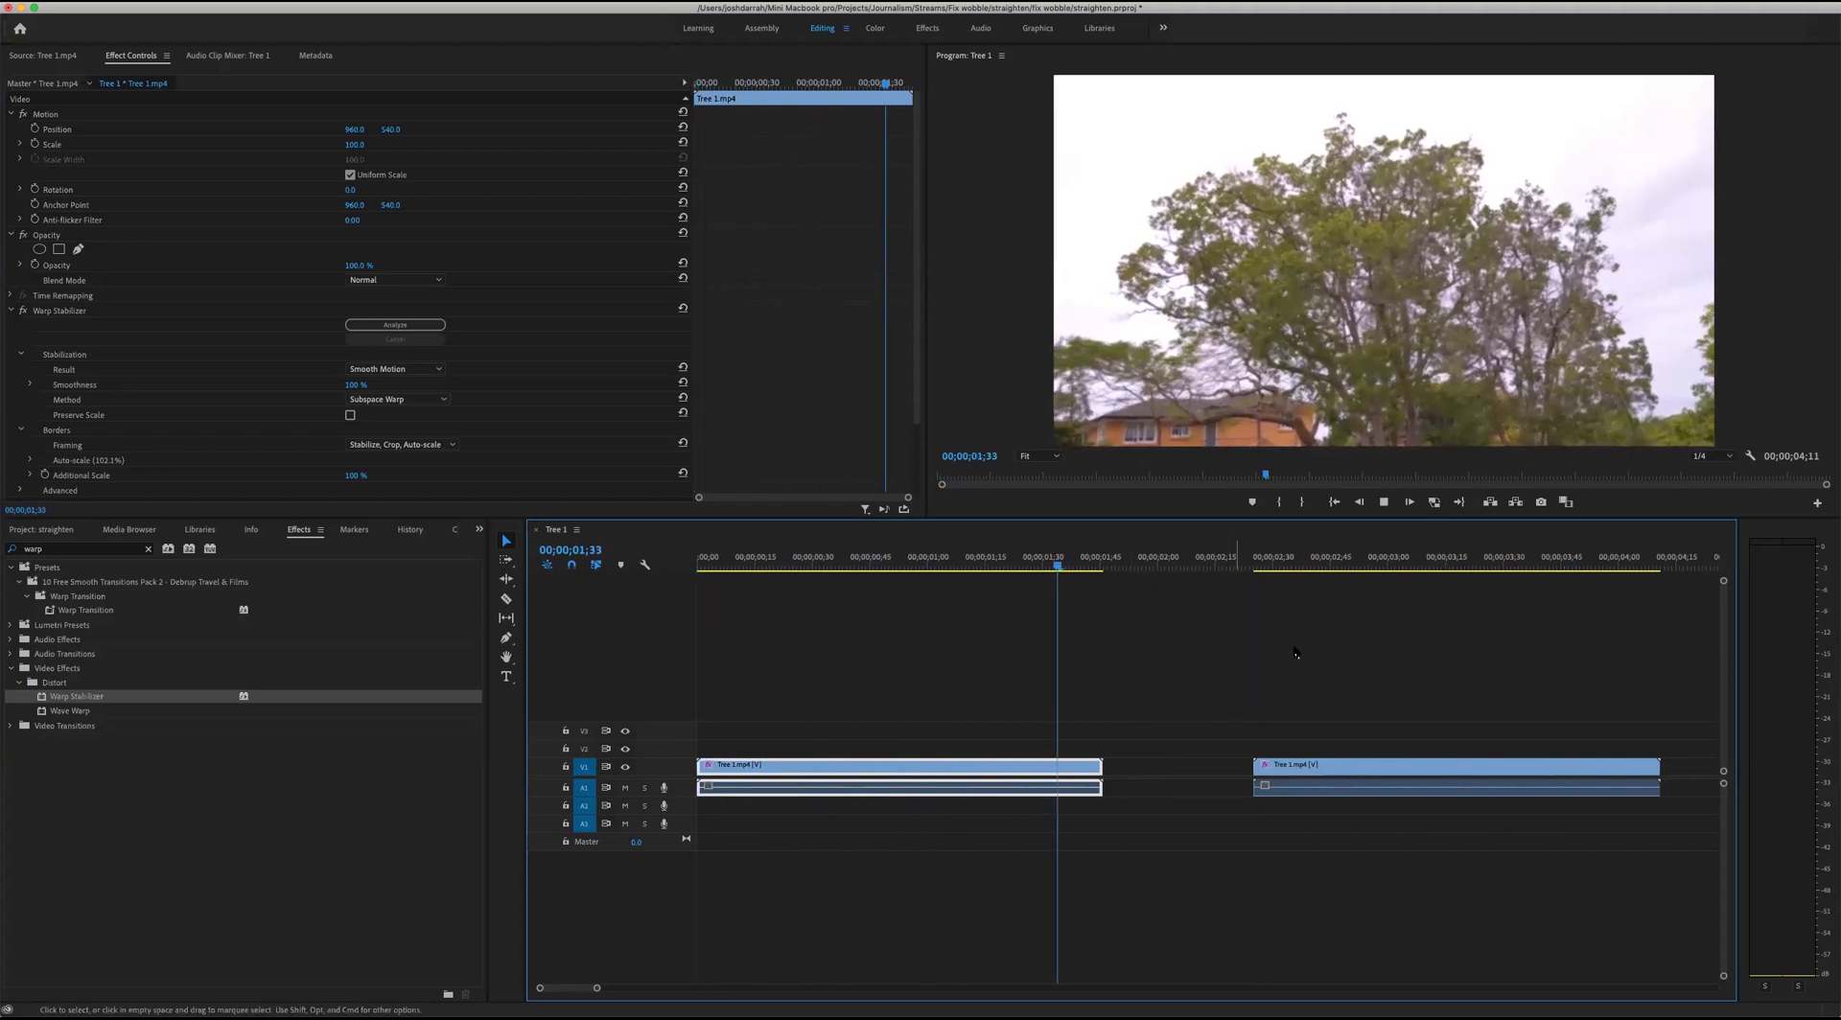
Play the unstabilized second tree clip from its start to compare its motion.
key(space)
drag(1267, 561, 1255, 563)
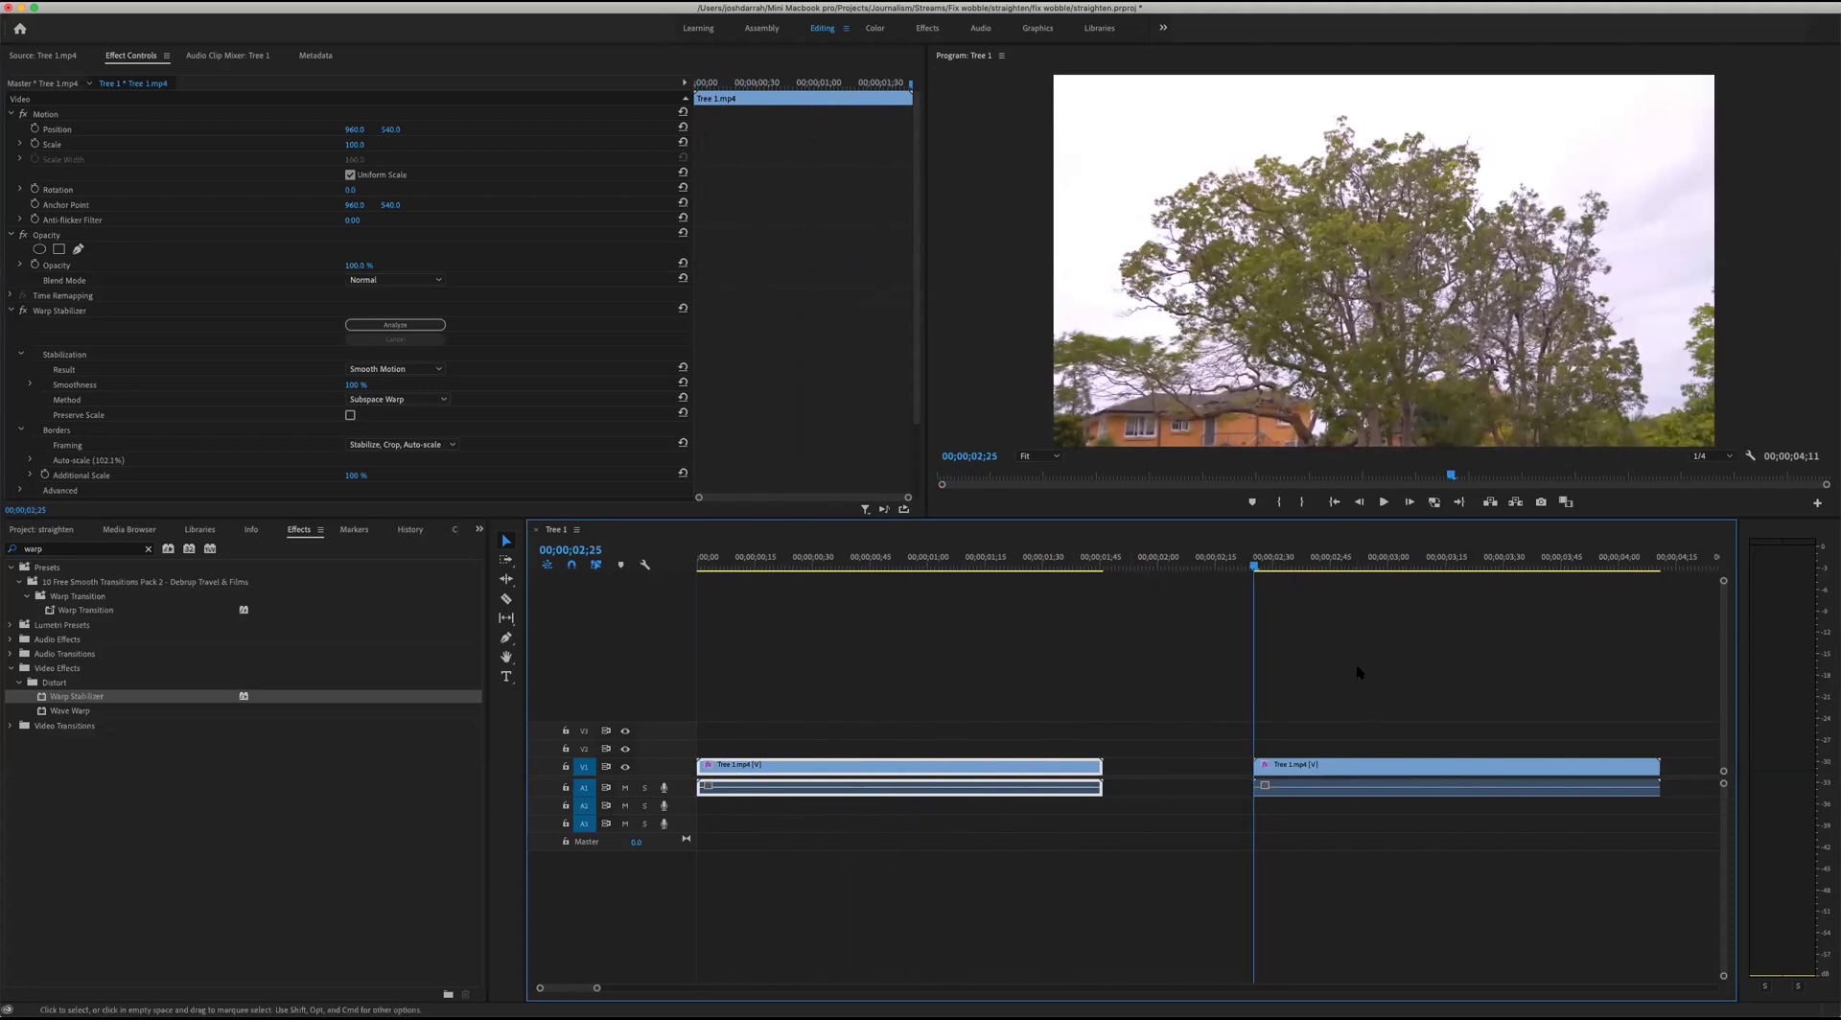
key(space)
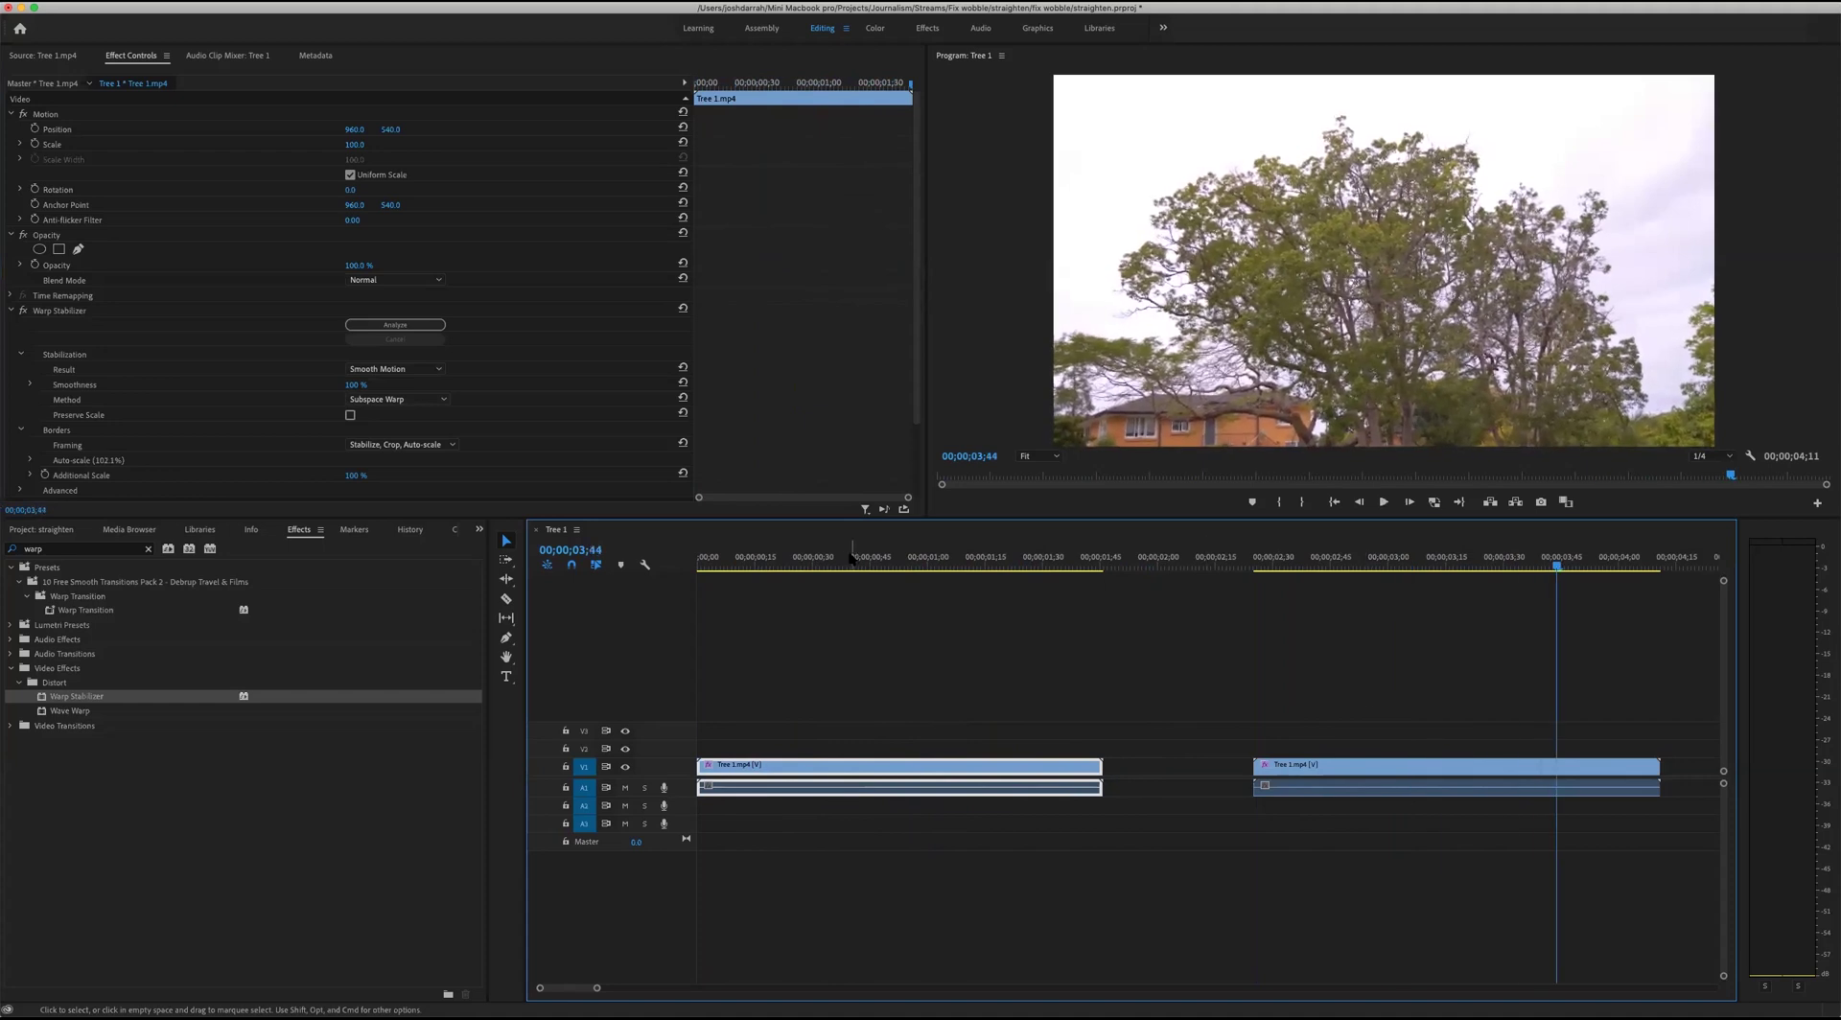
click(853, 558)
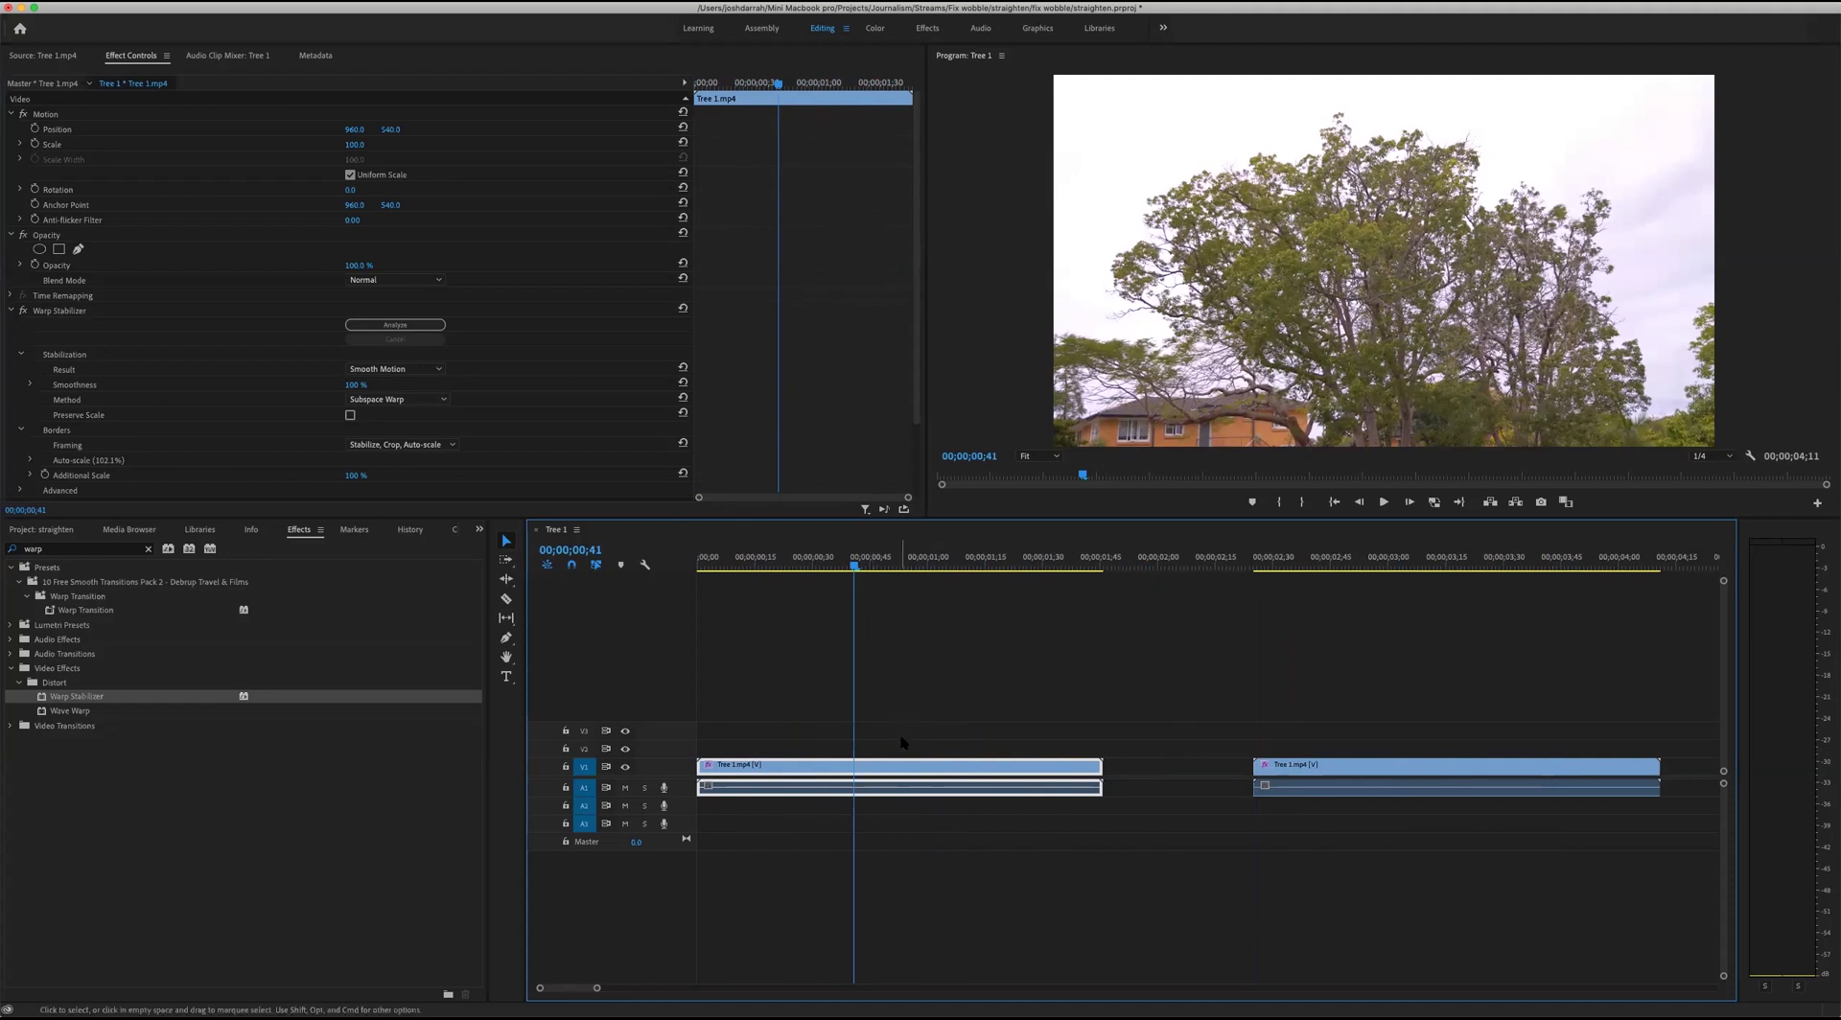
Open flower 1.mp4 from the project's media in the source monitor and scrub through it.
click(1148, 653)
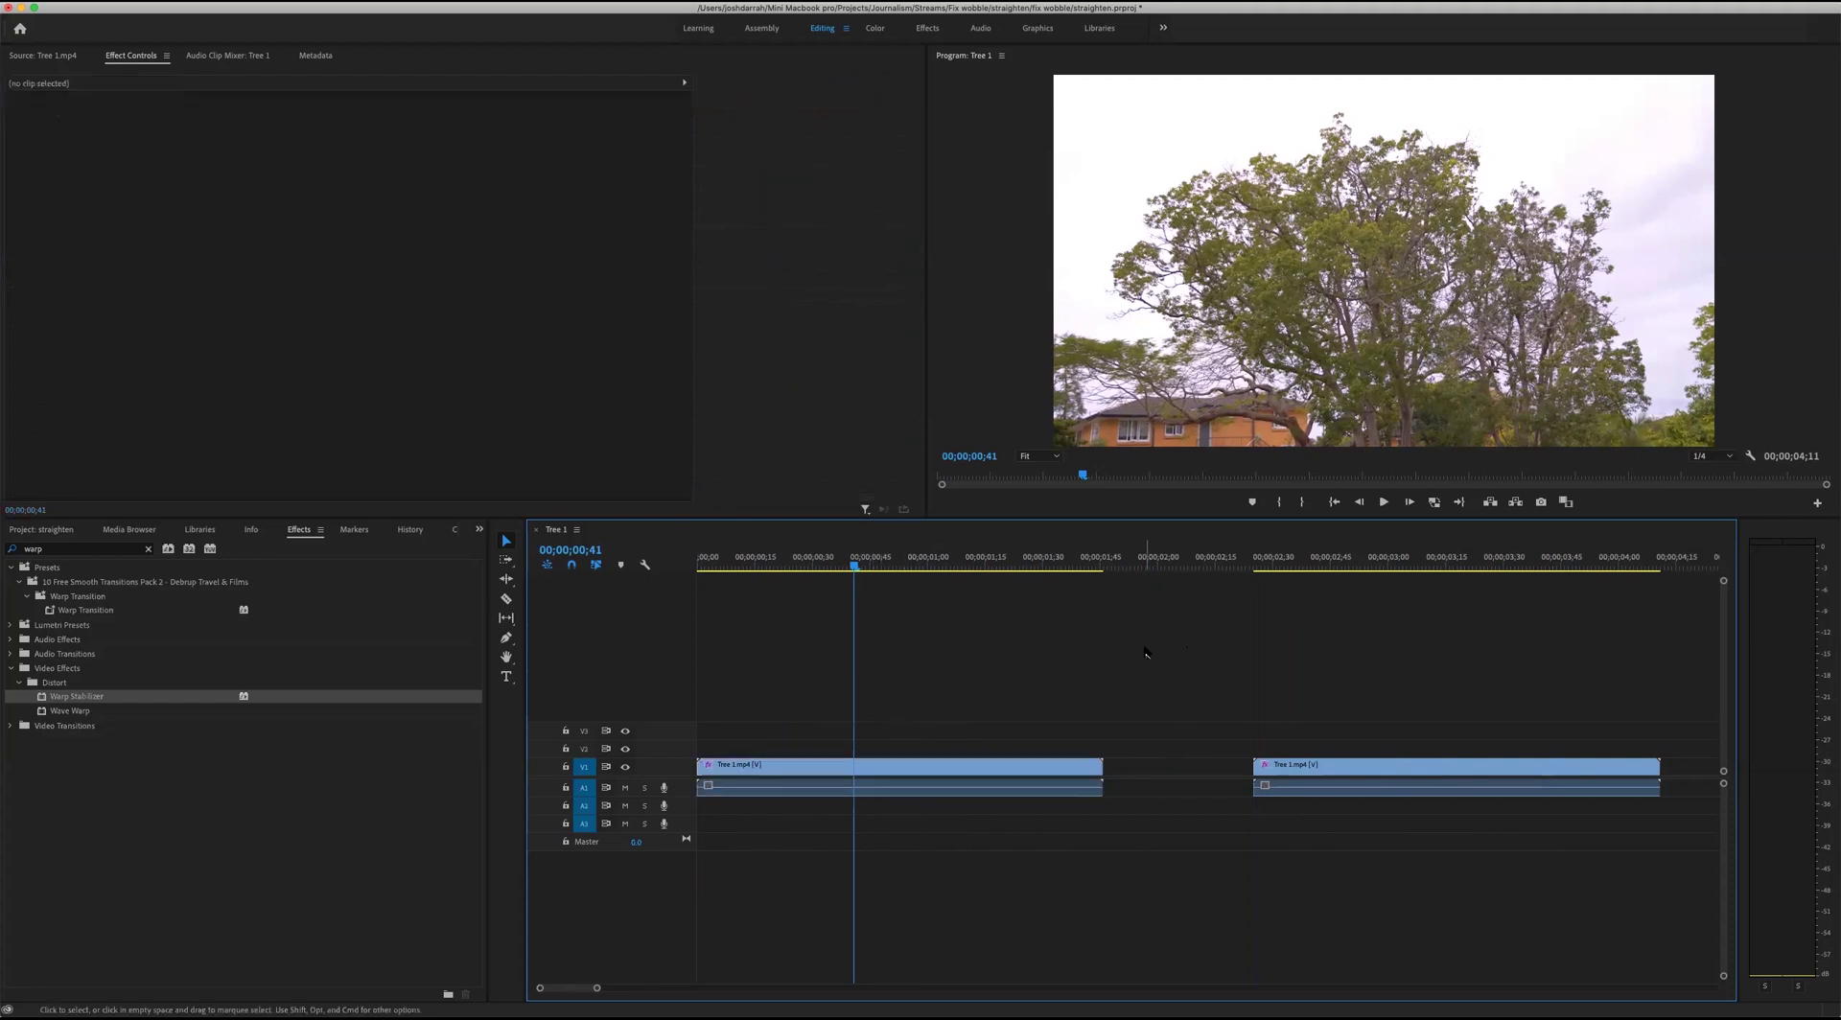
key(minus)
key(minus)
key(minus)
click(479, 529)
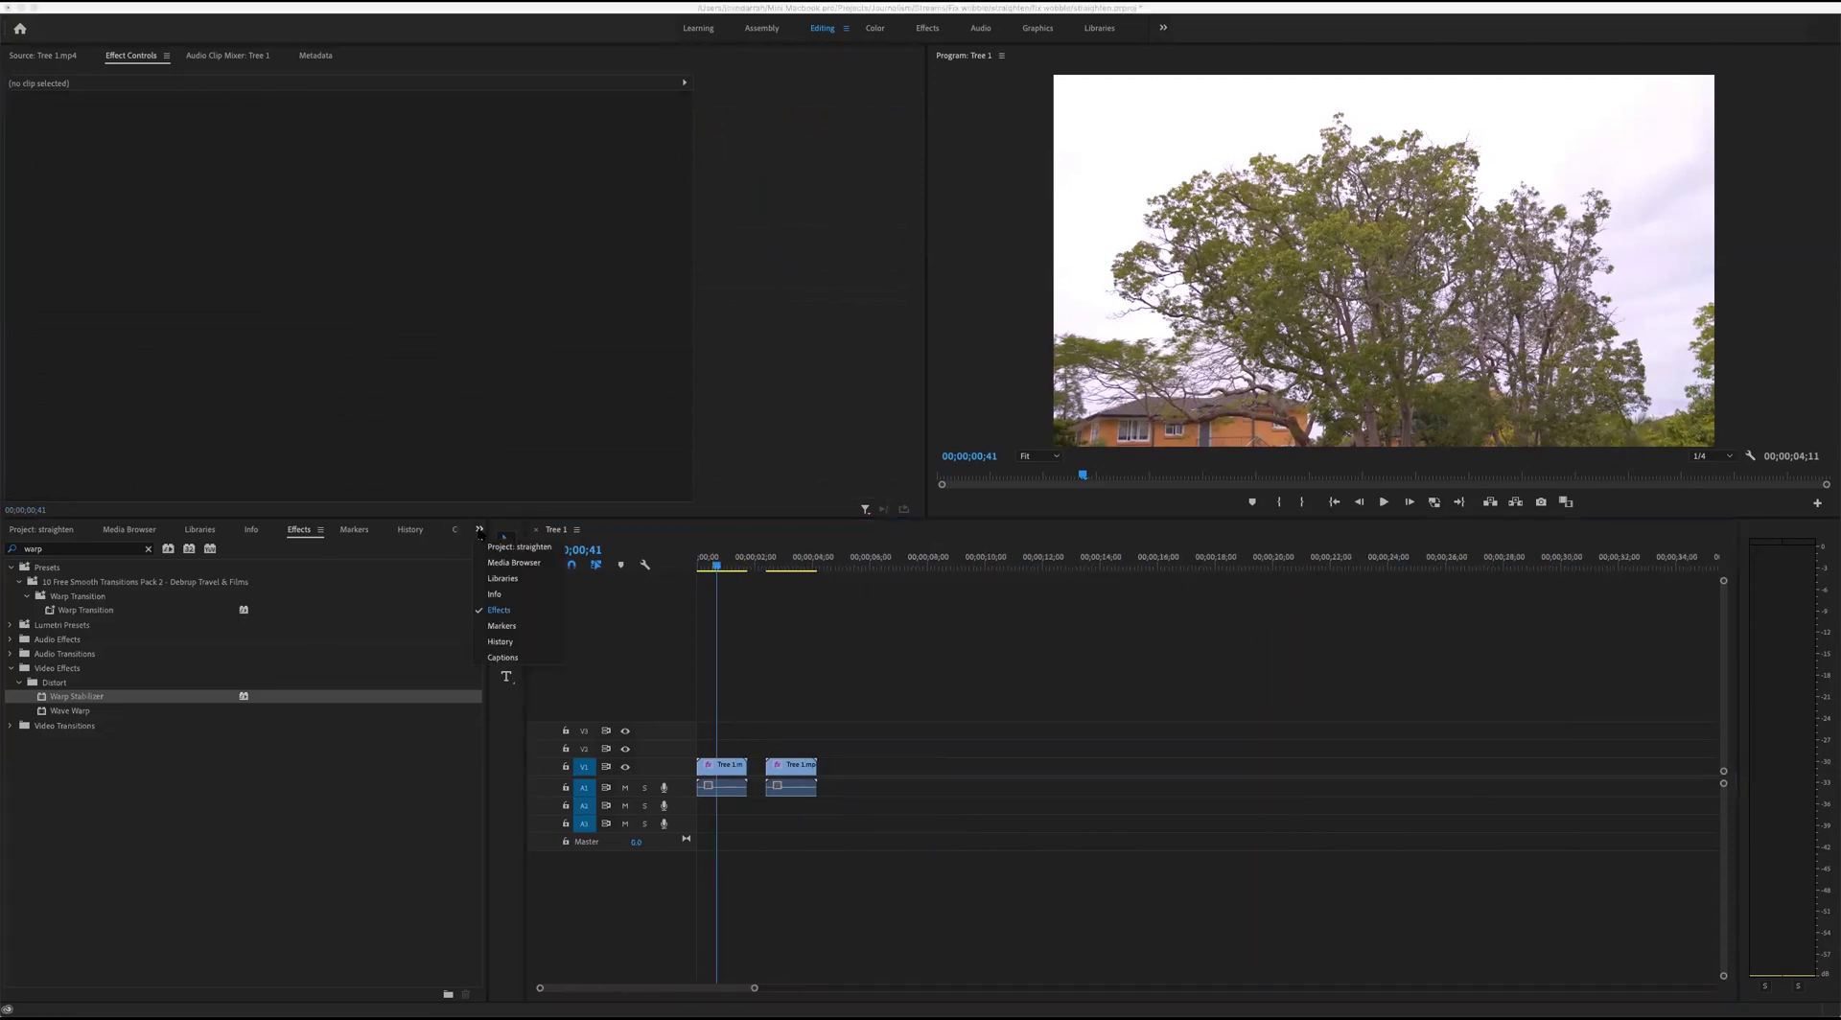
click(513, 546)
click(221, 783)
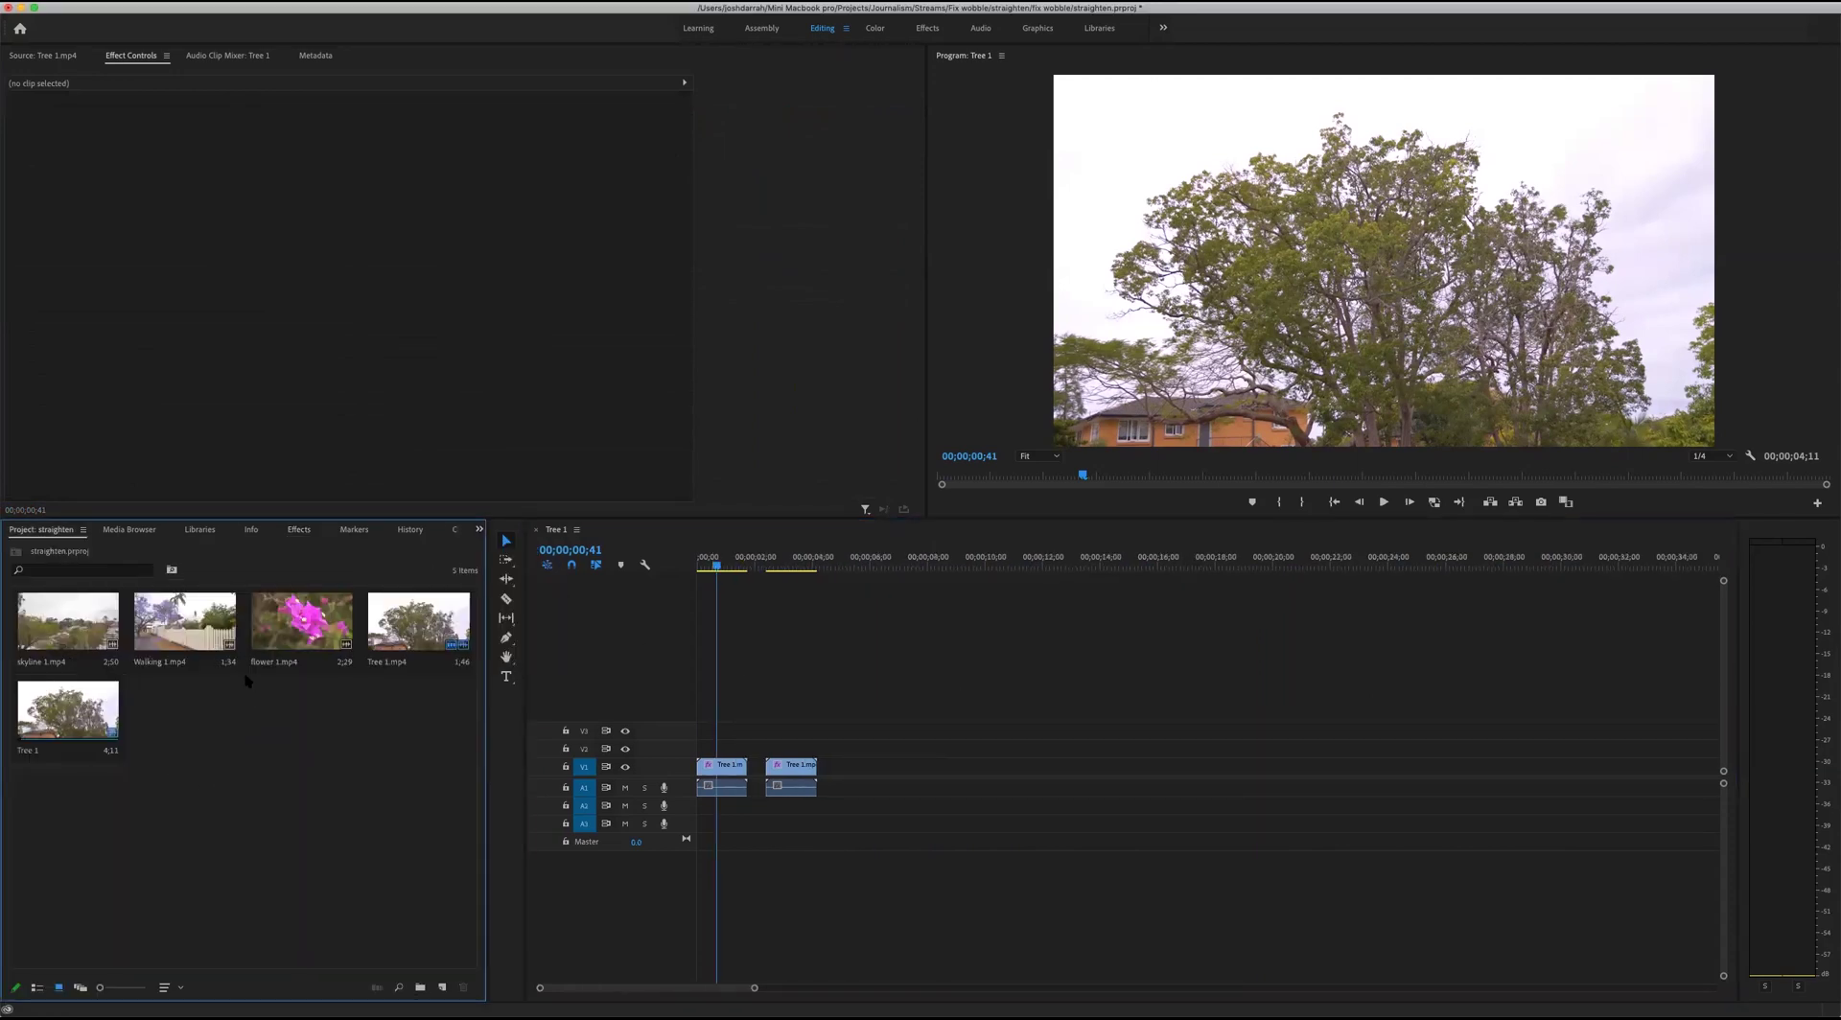
click(263, 636)
double_click(288, 641)
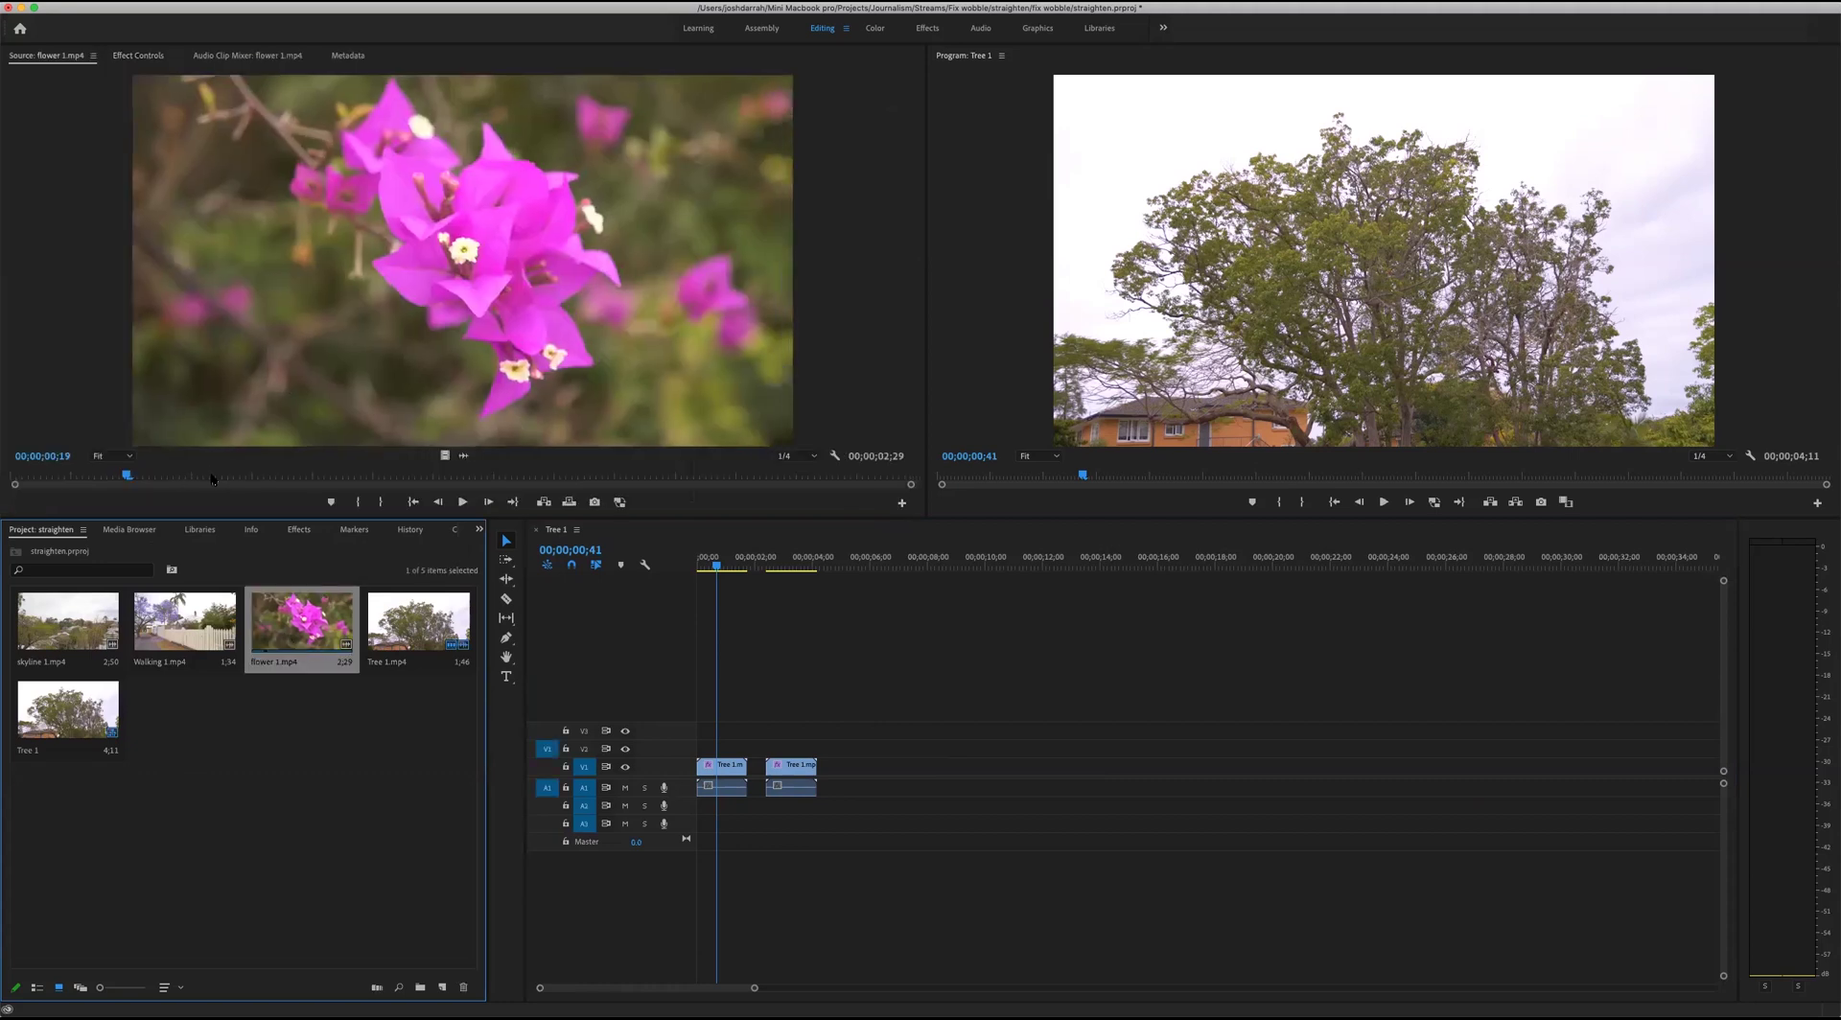
mouse_move(208, 475)
mouse_down()
mouse_move(614, 475)
mouse_move(113, 480)
mouse_move(754, 479)
mouse_move(240, 478)
mouse_up()
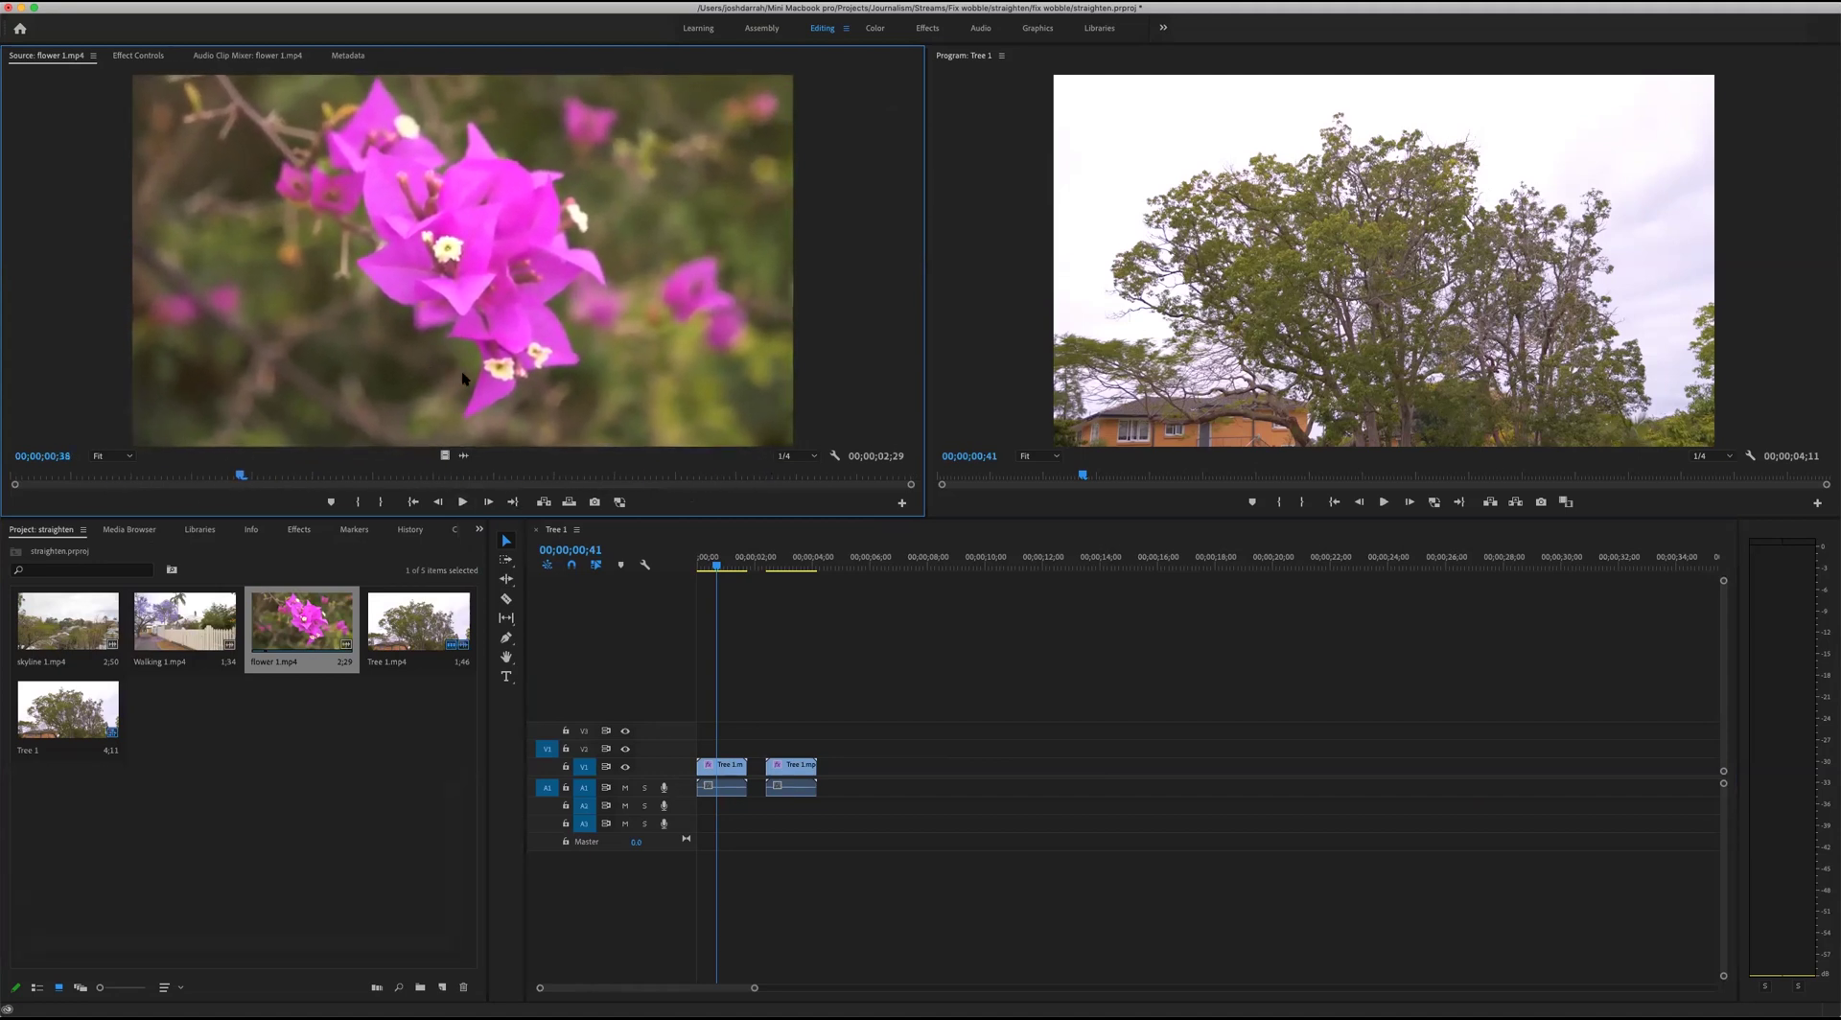
Place flower 1.mp4 on track V1 after the tree clips, starting at about 00;00;06;36, and play it from its start.
drag(837, 602, 896, 772)
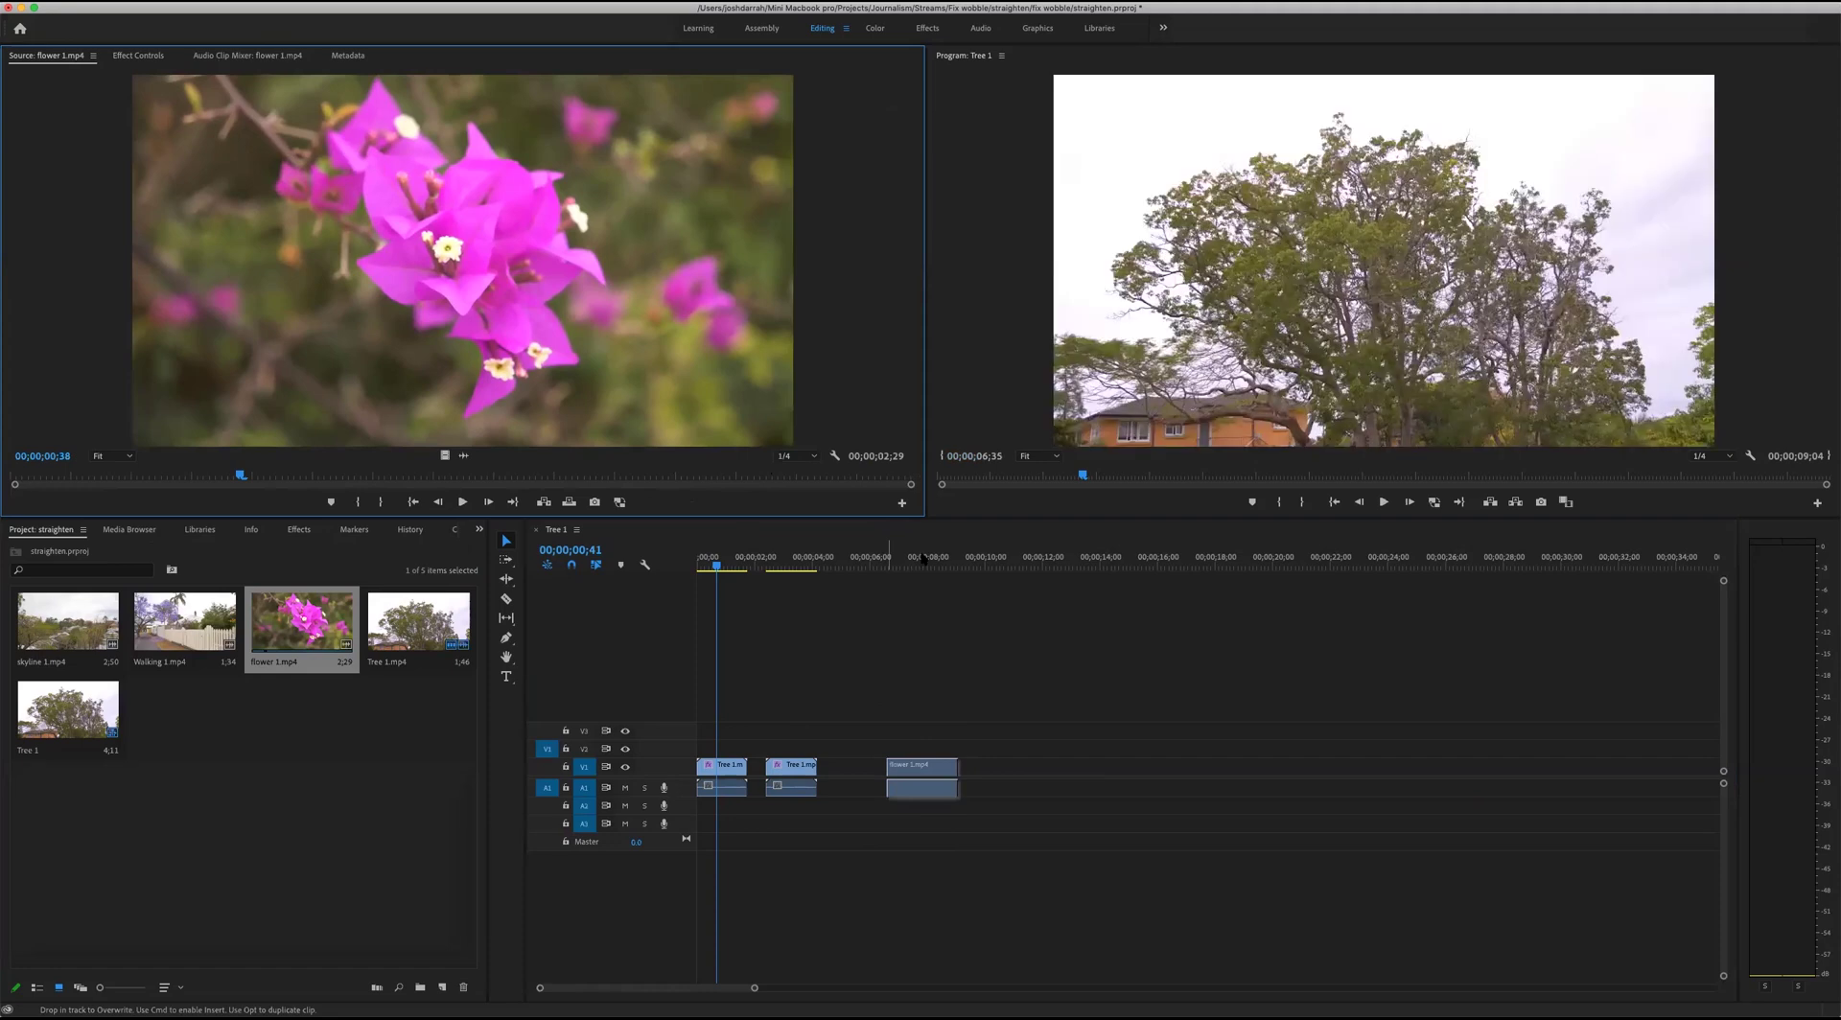
click(920, 561)
key(=)
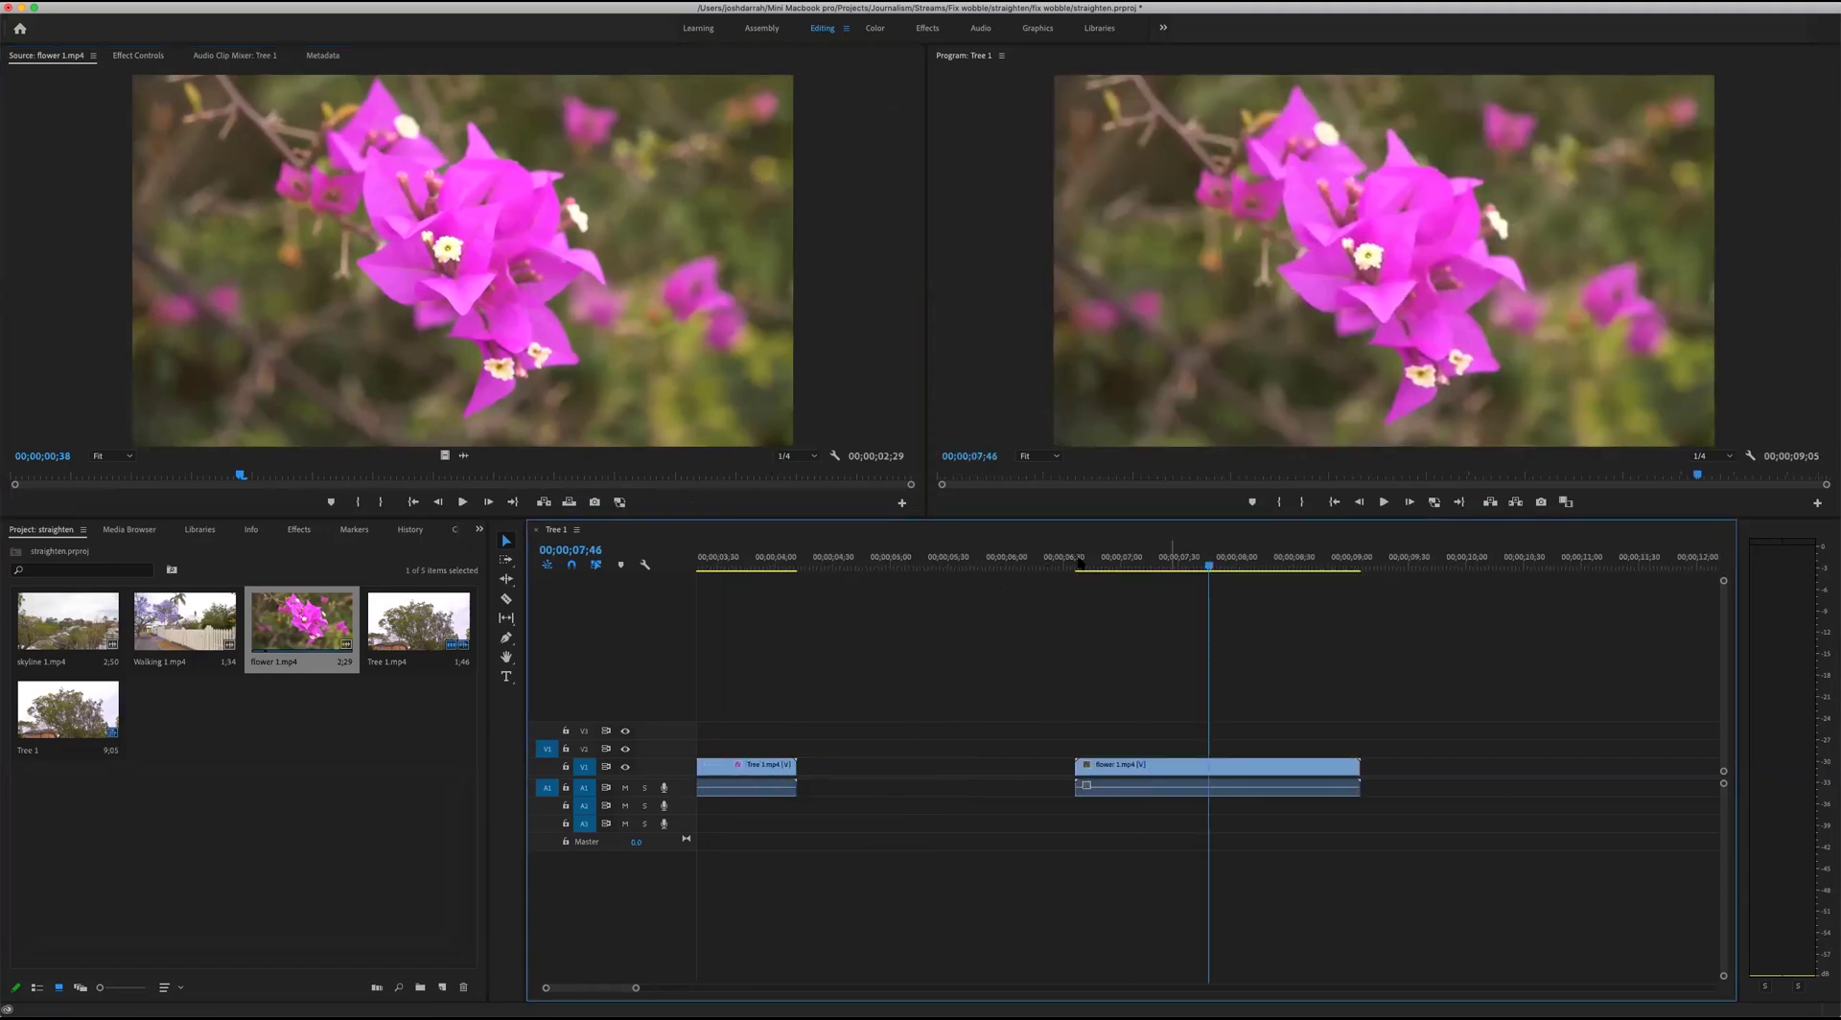
click(1076, 564)
click(138, 55)
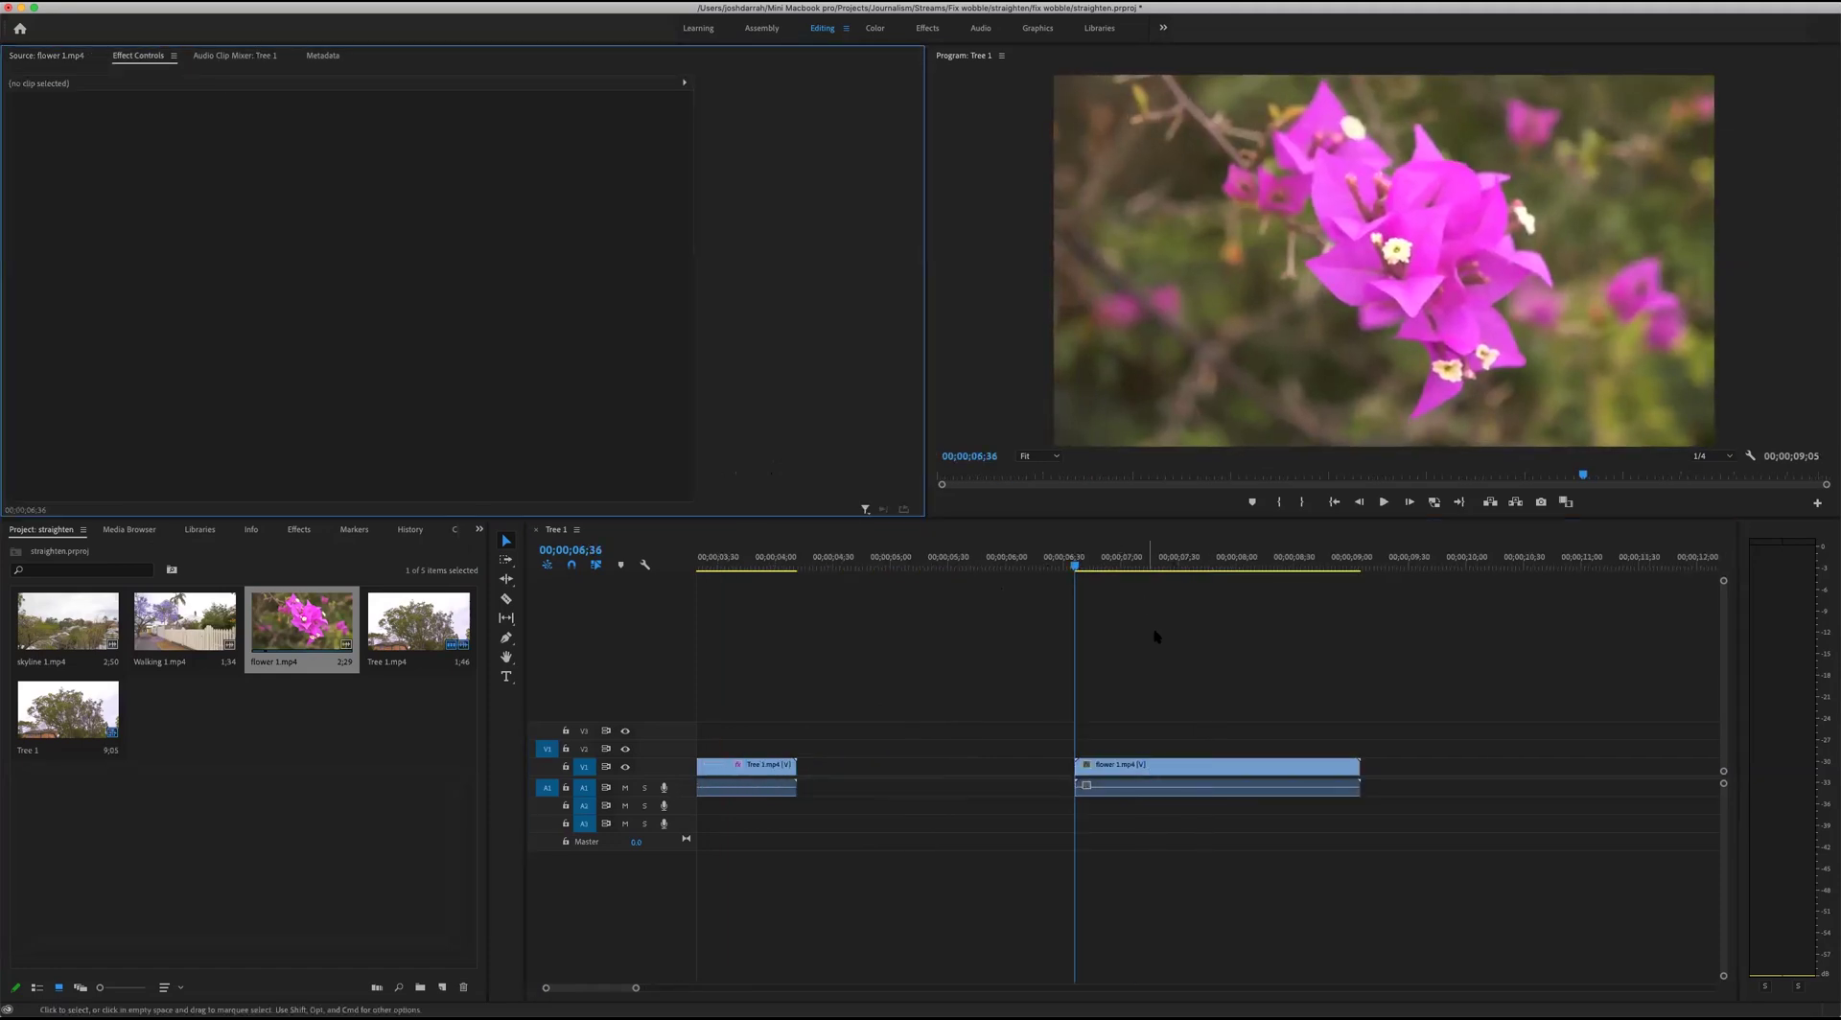
key(space)
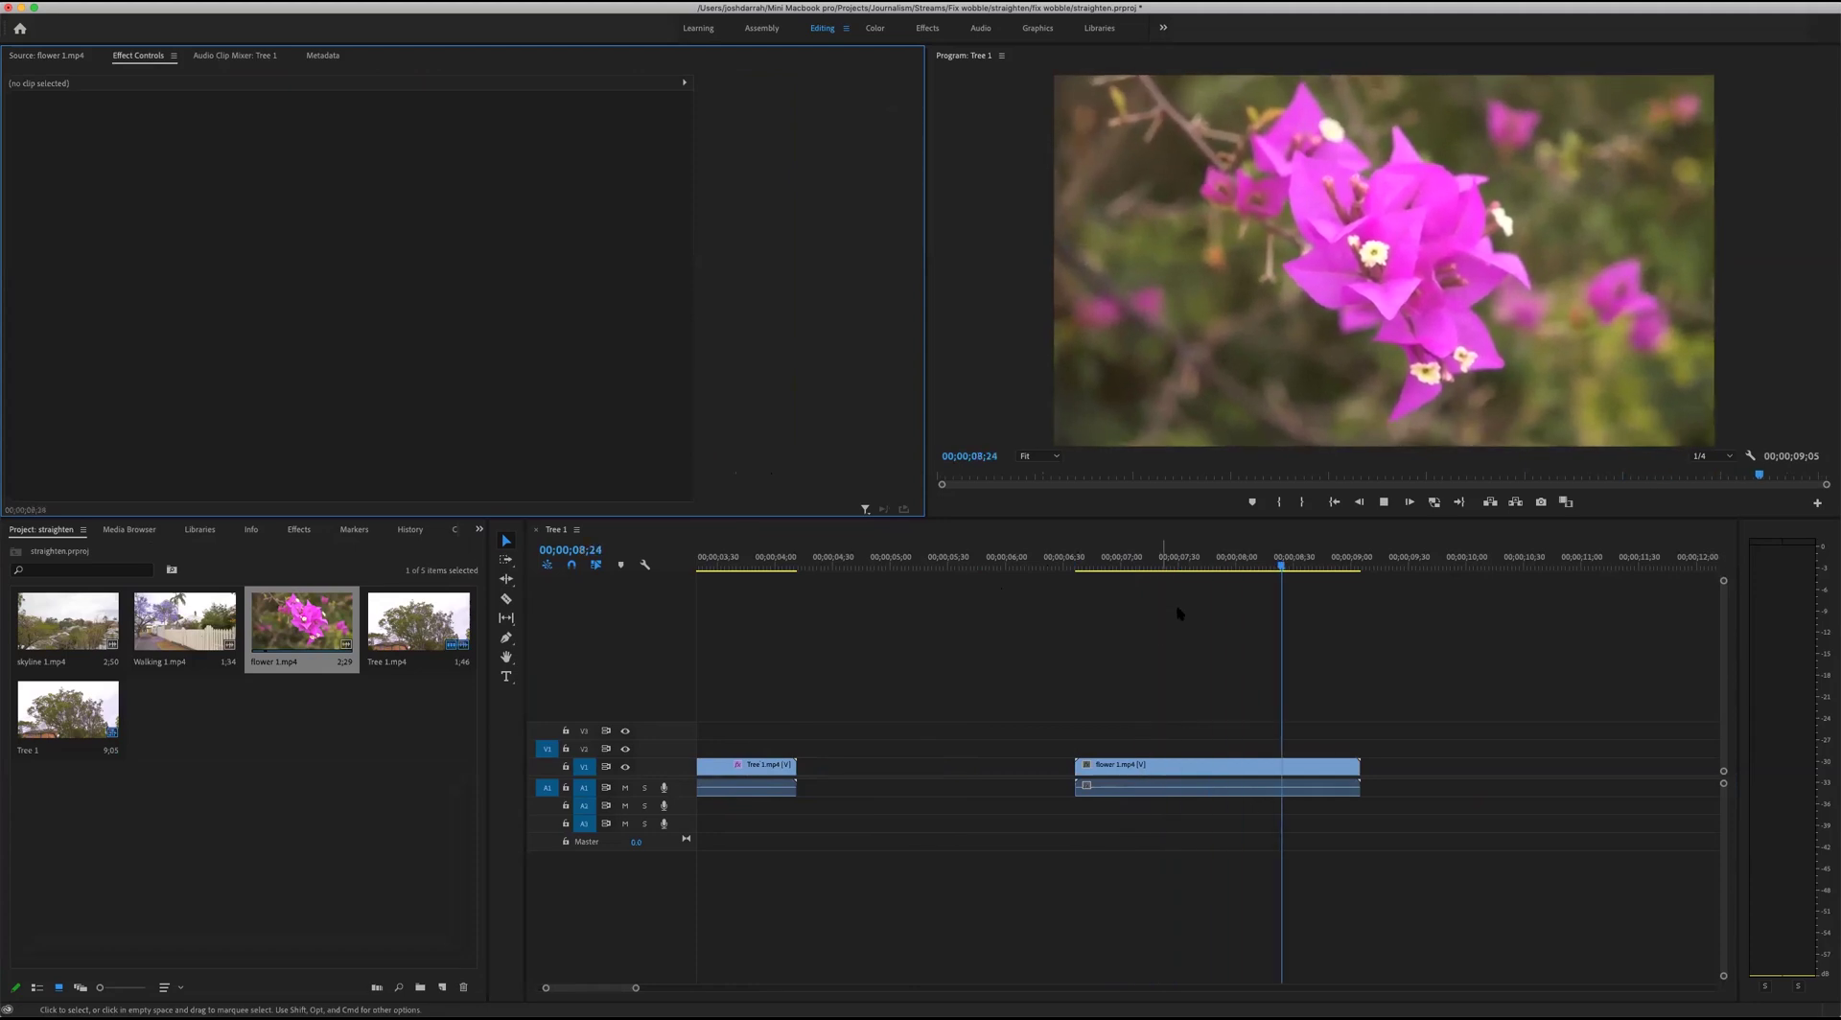
Trim the end of the flower clip back to about 00;00;08;14 and play its opening.
drag(1357, 765, 1255, 768)
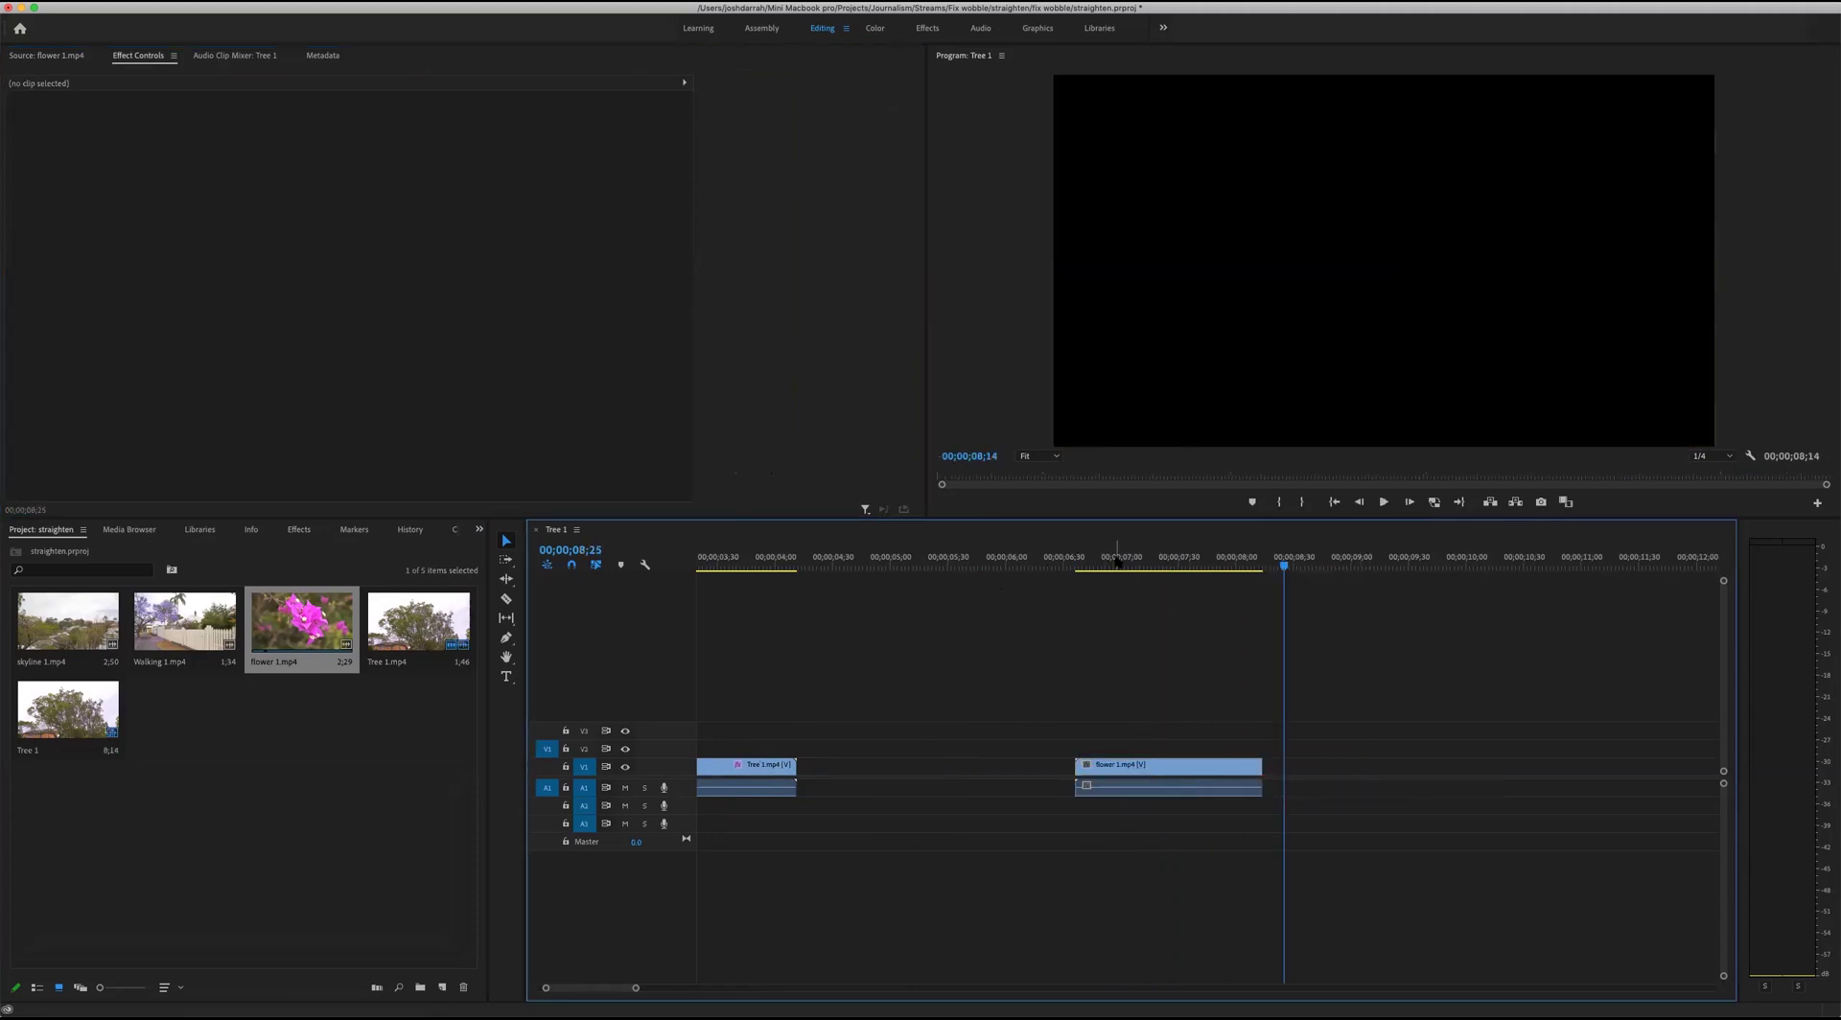
key(Up)
key(space)
key(space)
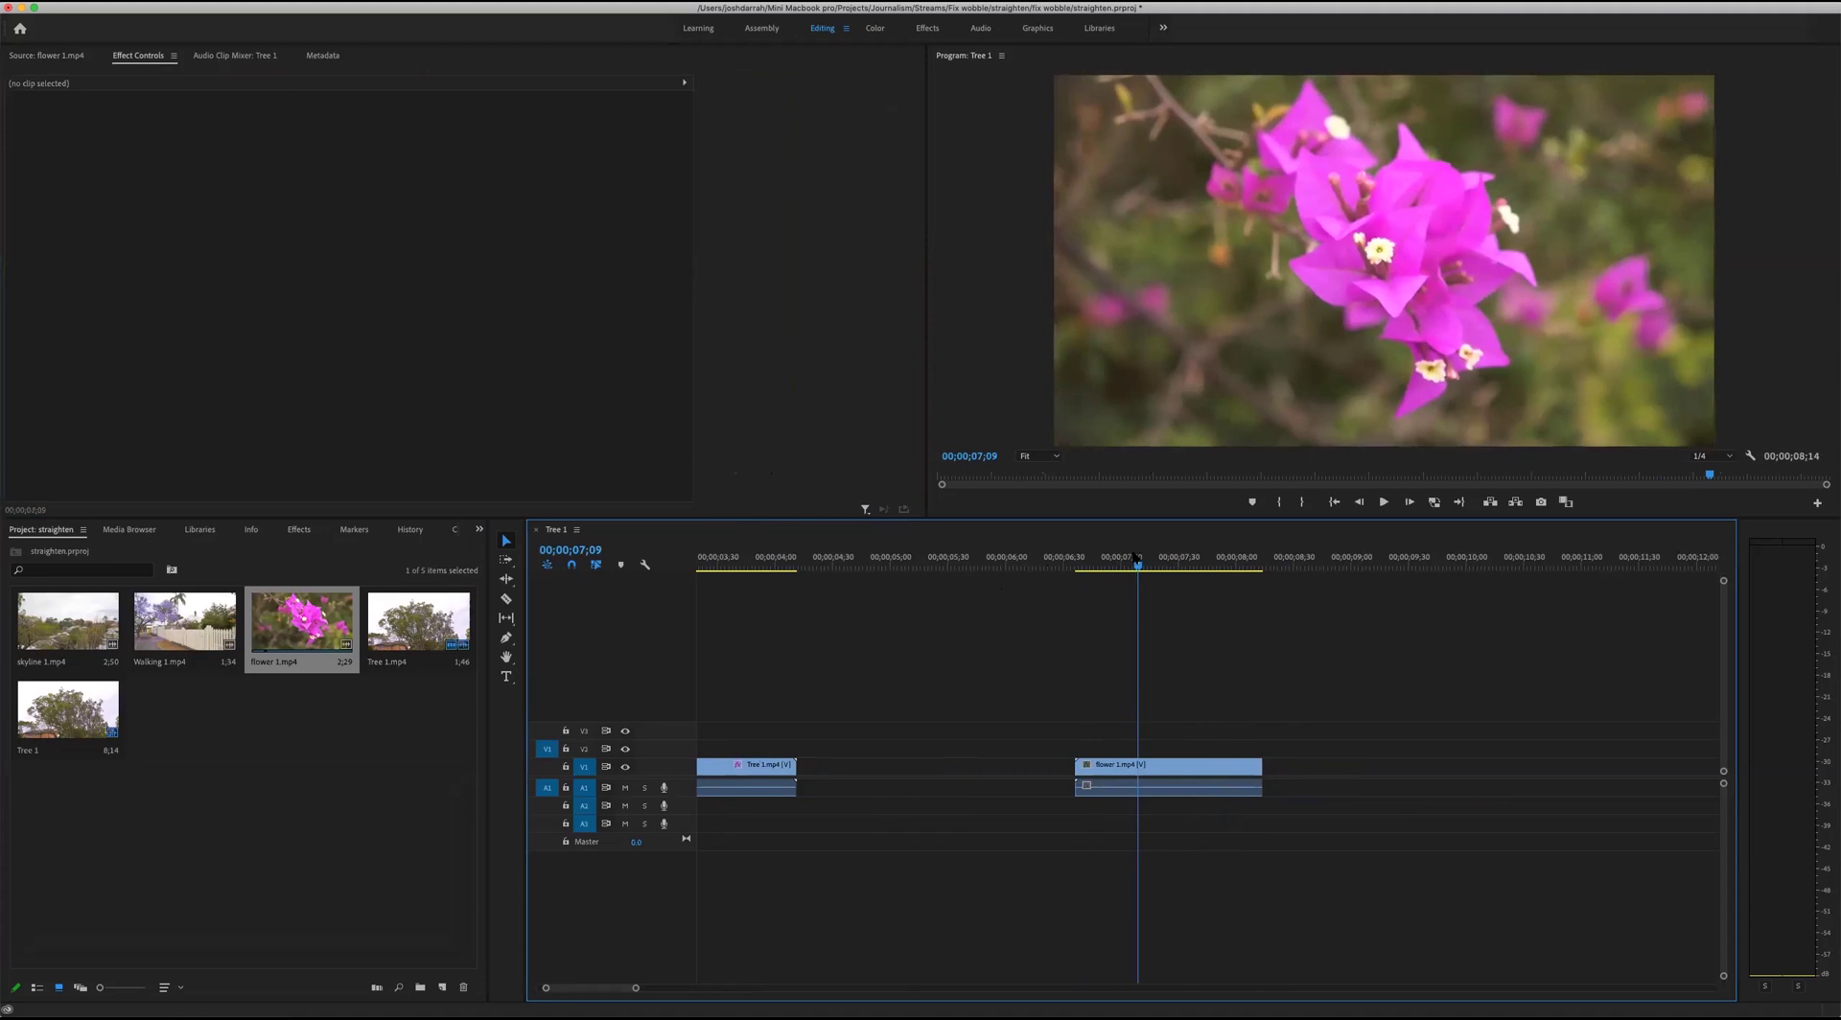
Duplicate the trimmed flower clip on V1, starting the copy after a gap at about 00;00;08;44.
drag(1171, 768, 1420, 773)
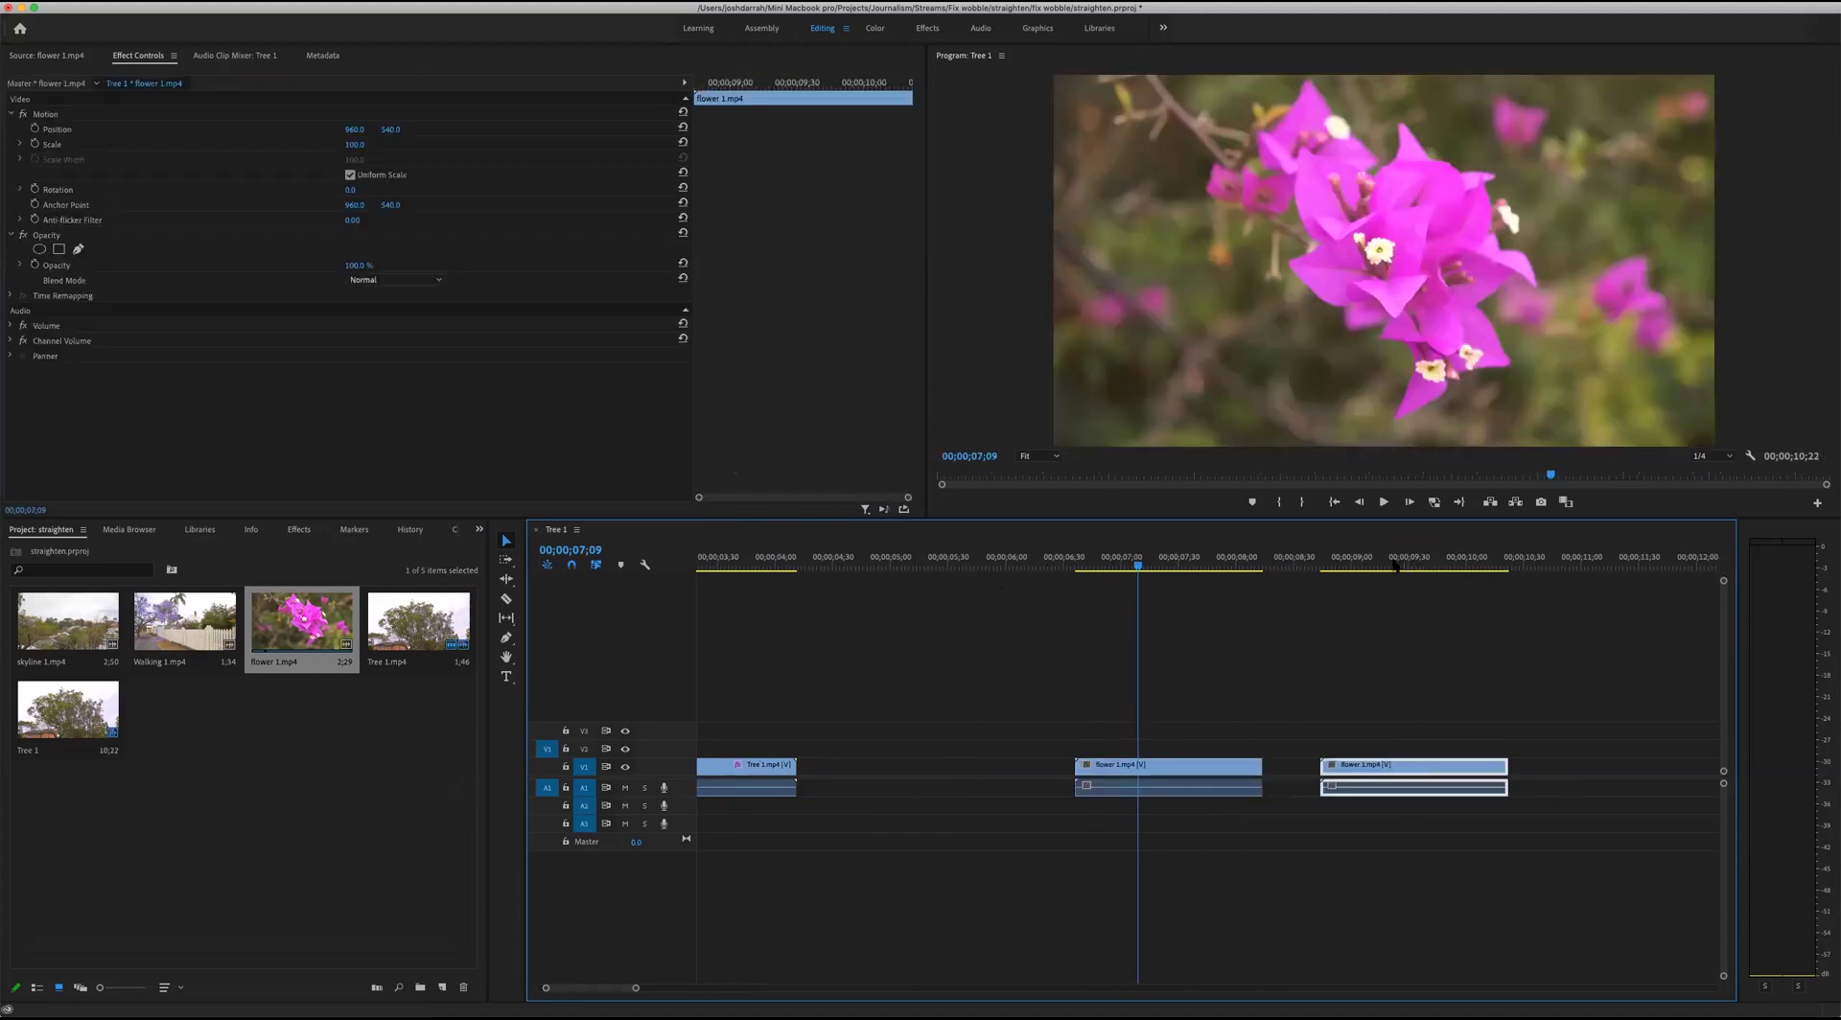
click(1383, 564)
click(1139, 703)
click(1160, 556)
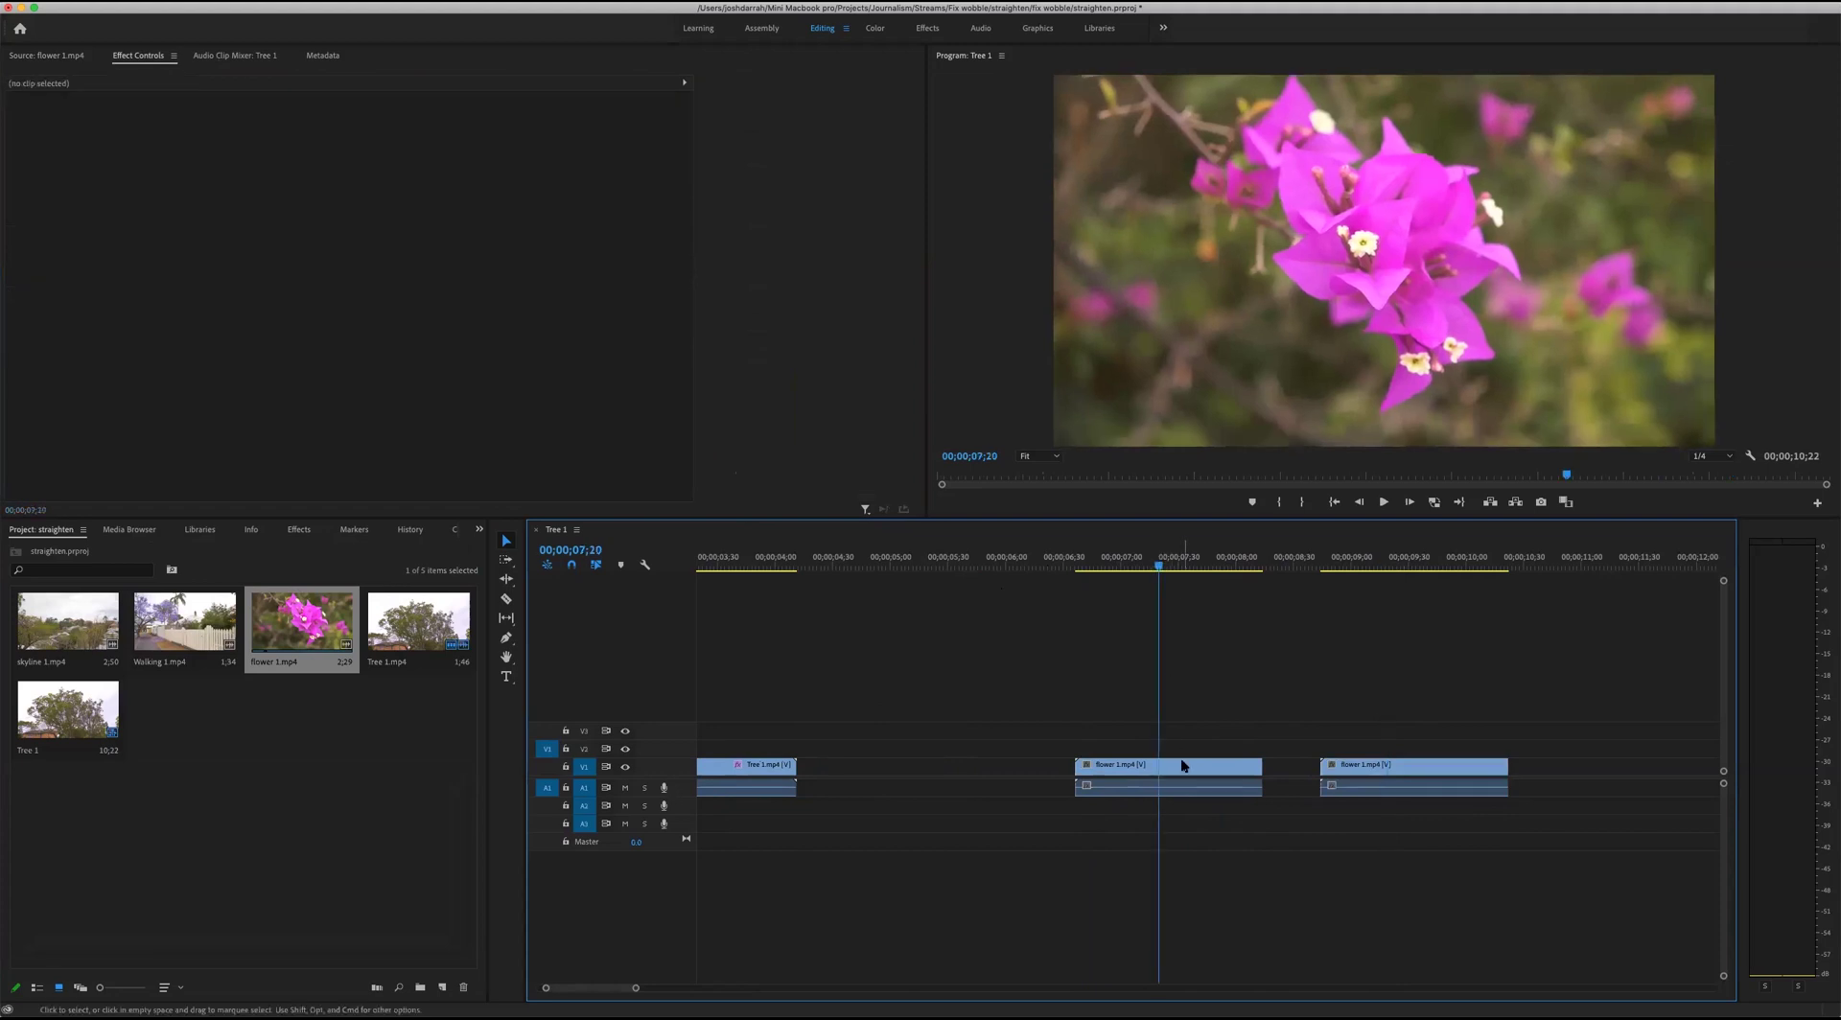
Apply the Warp Stabilizer effect to the first flower clip.
click(1186, 767)
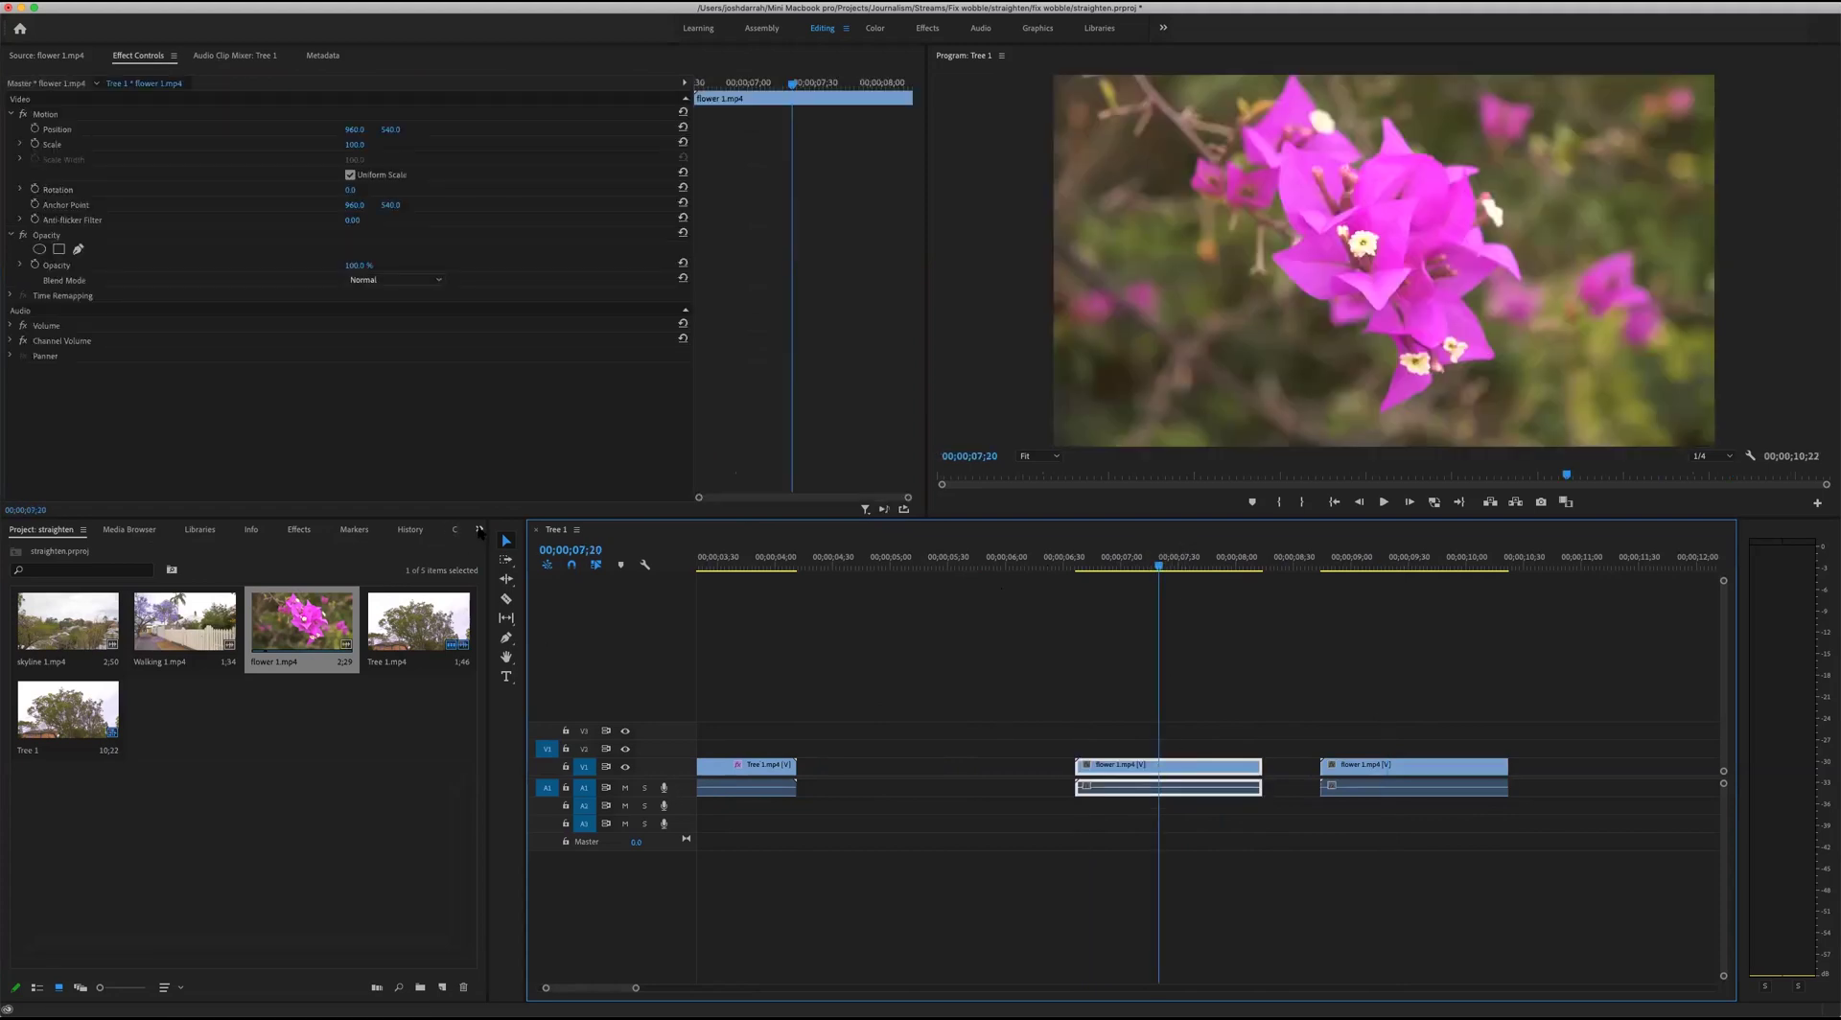
click(477, 529)
click(489, 610)
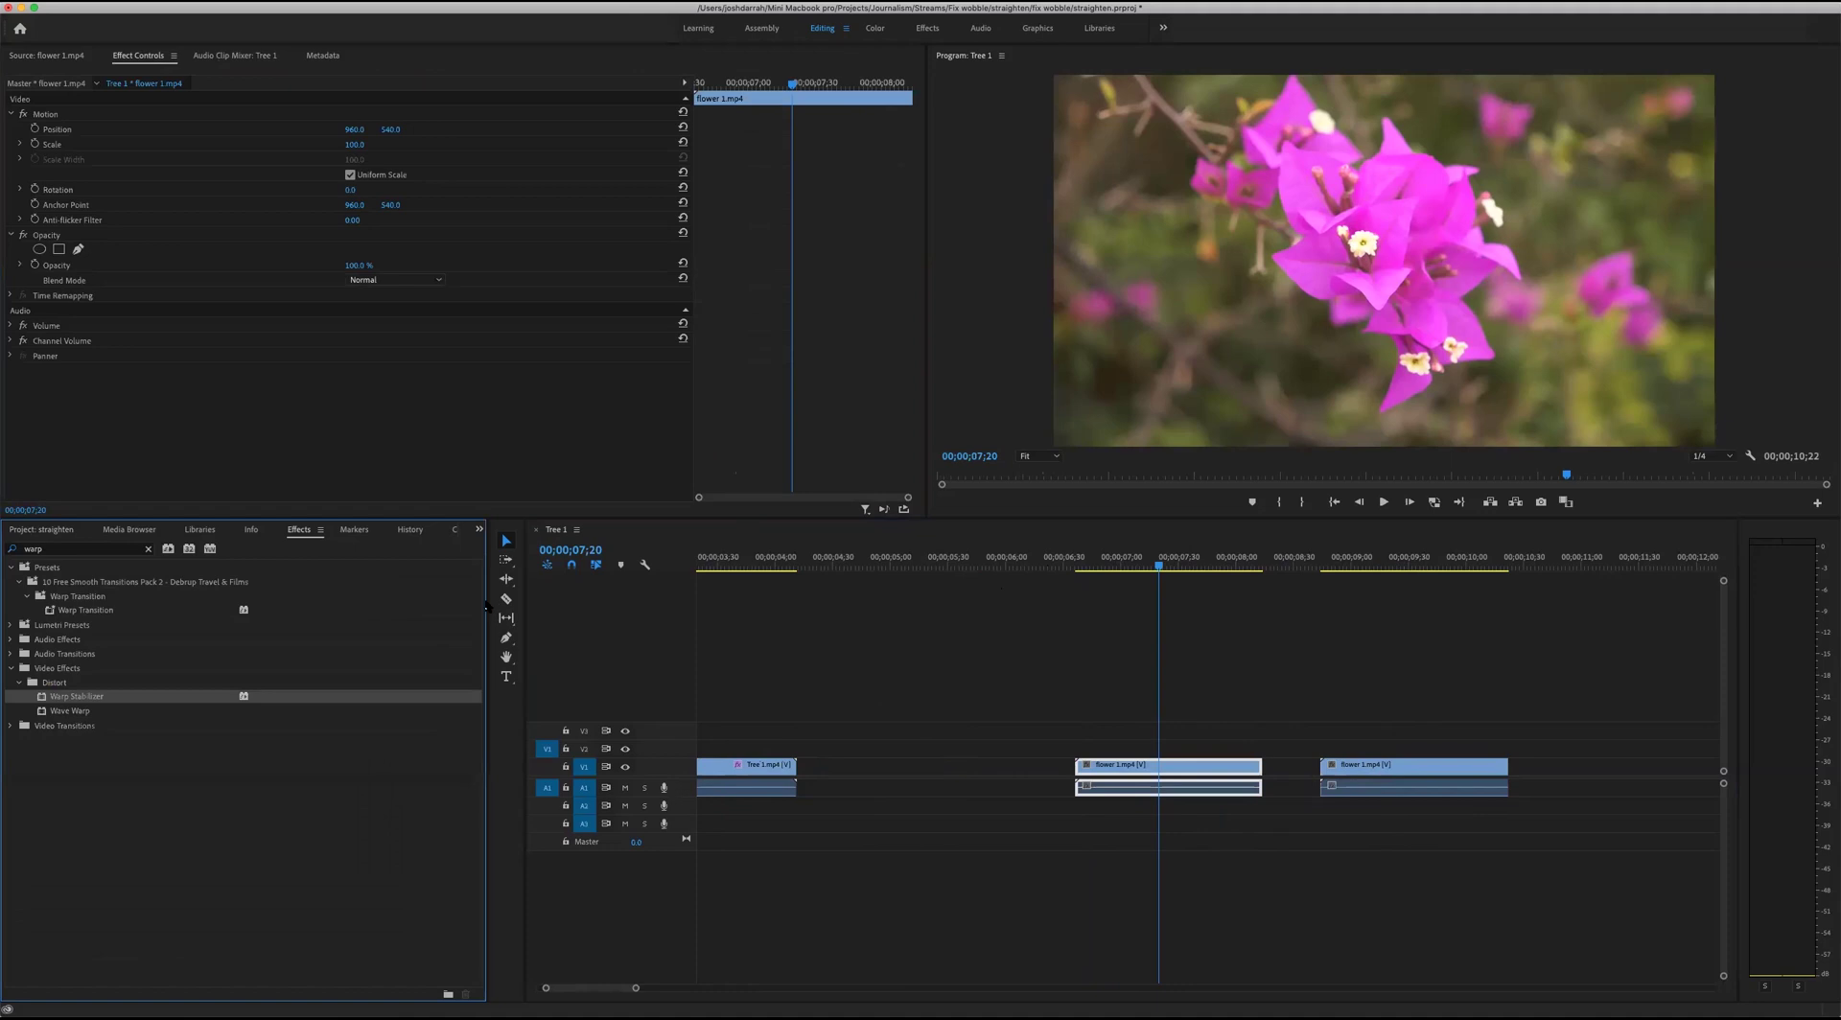
drag(67, 698, 691, 678)
drag(1110, 755, 1134, 767)
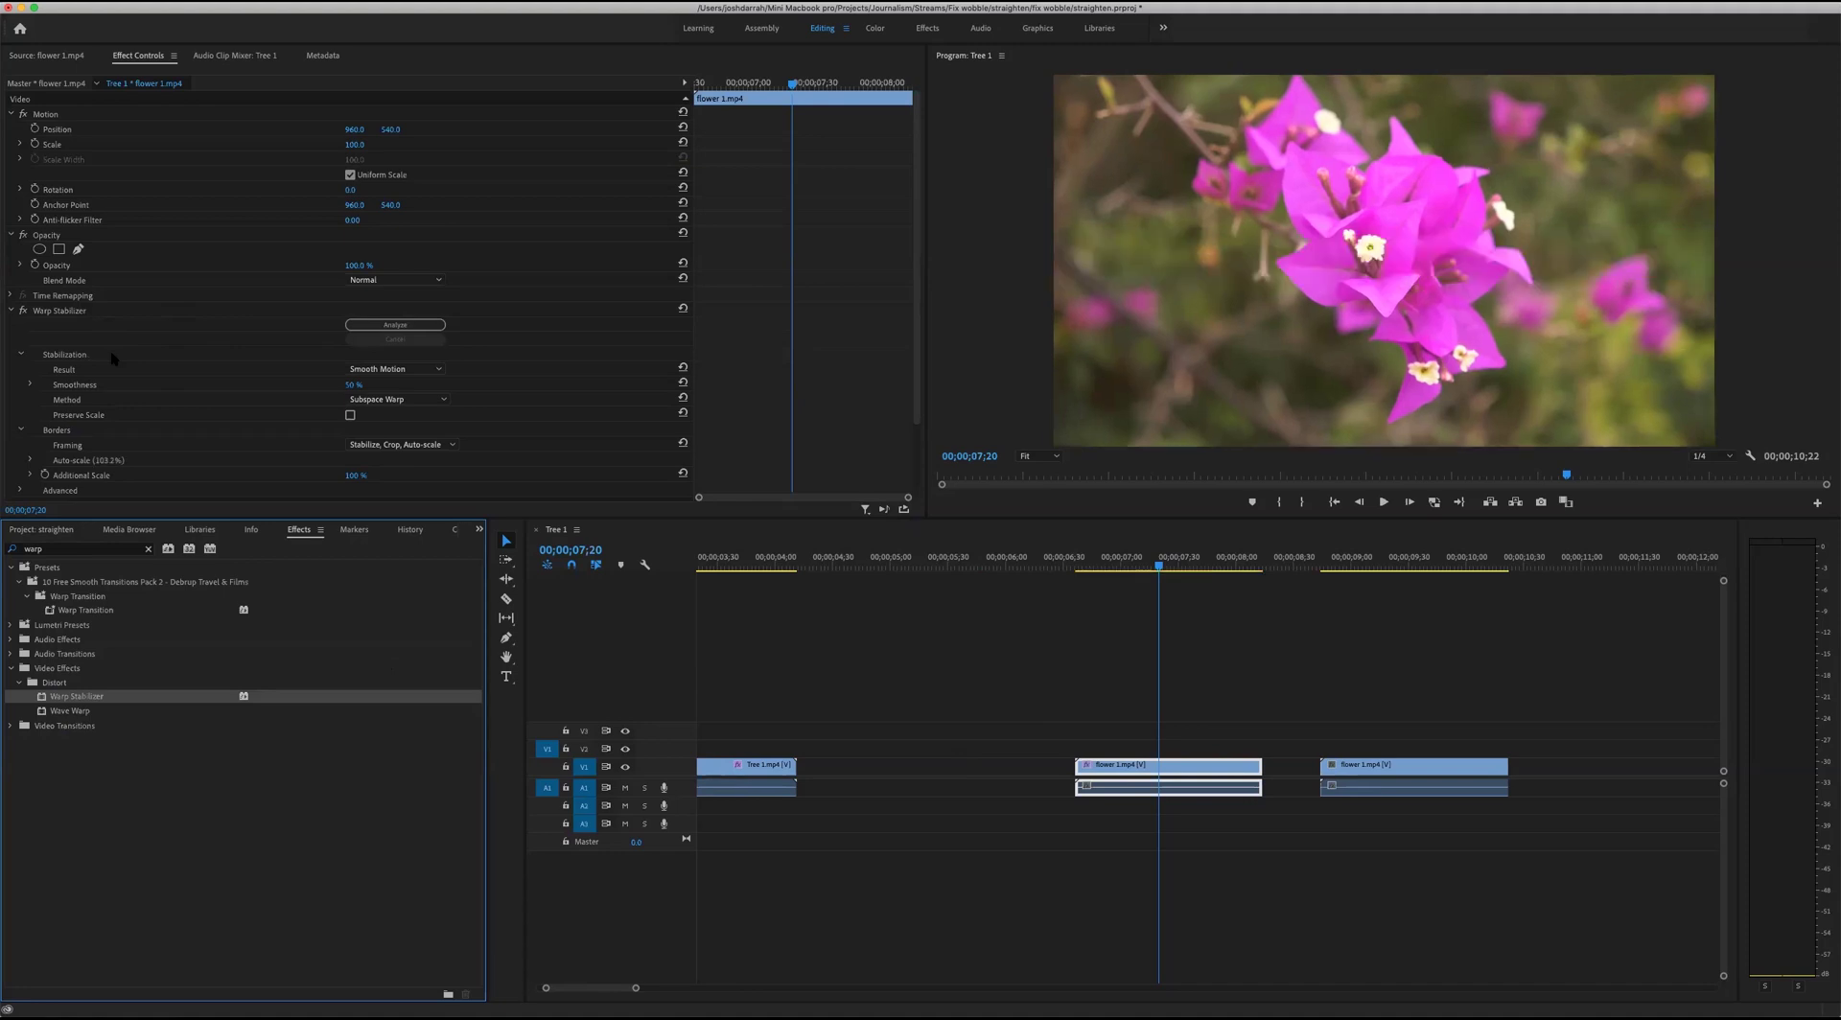
Play the stabilized flower clip from its start, followed by the unstabilized copy, to compare their motion.
drag(1122, 559, 1078, 557)
key(space)
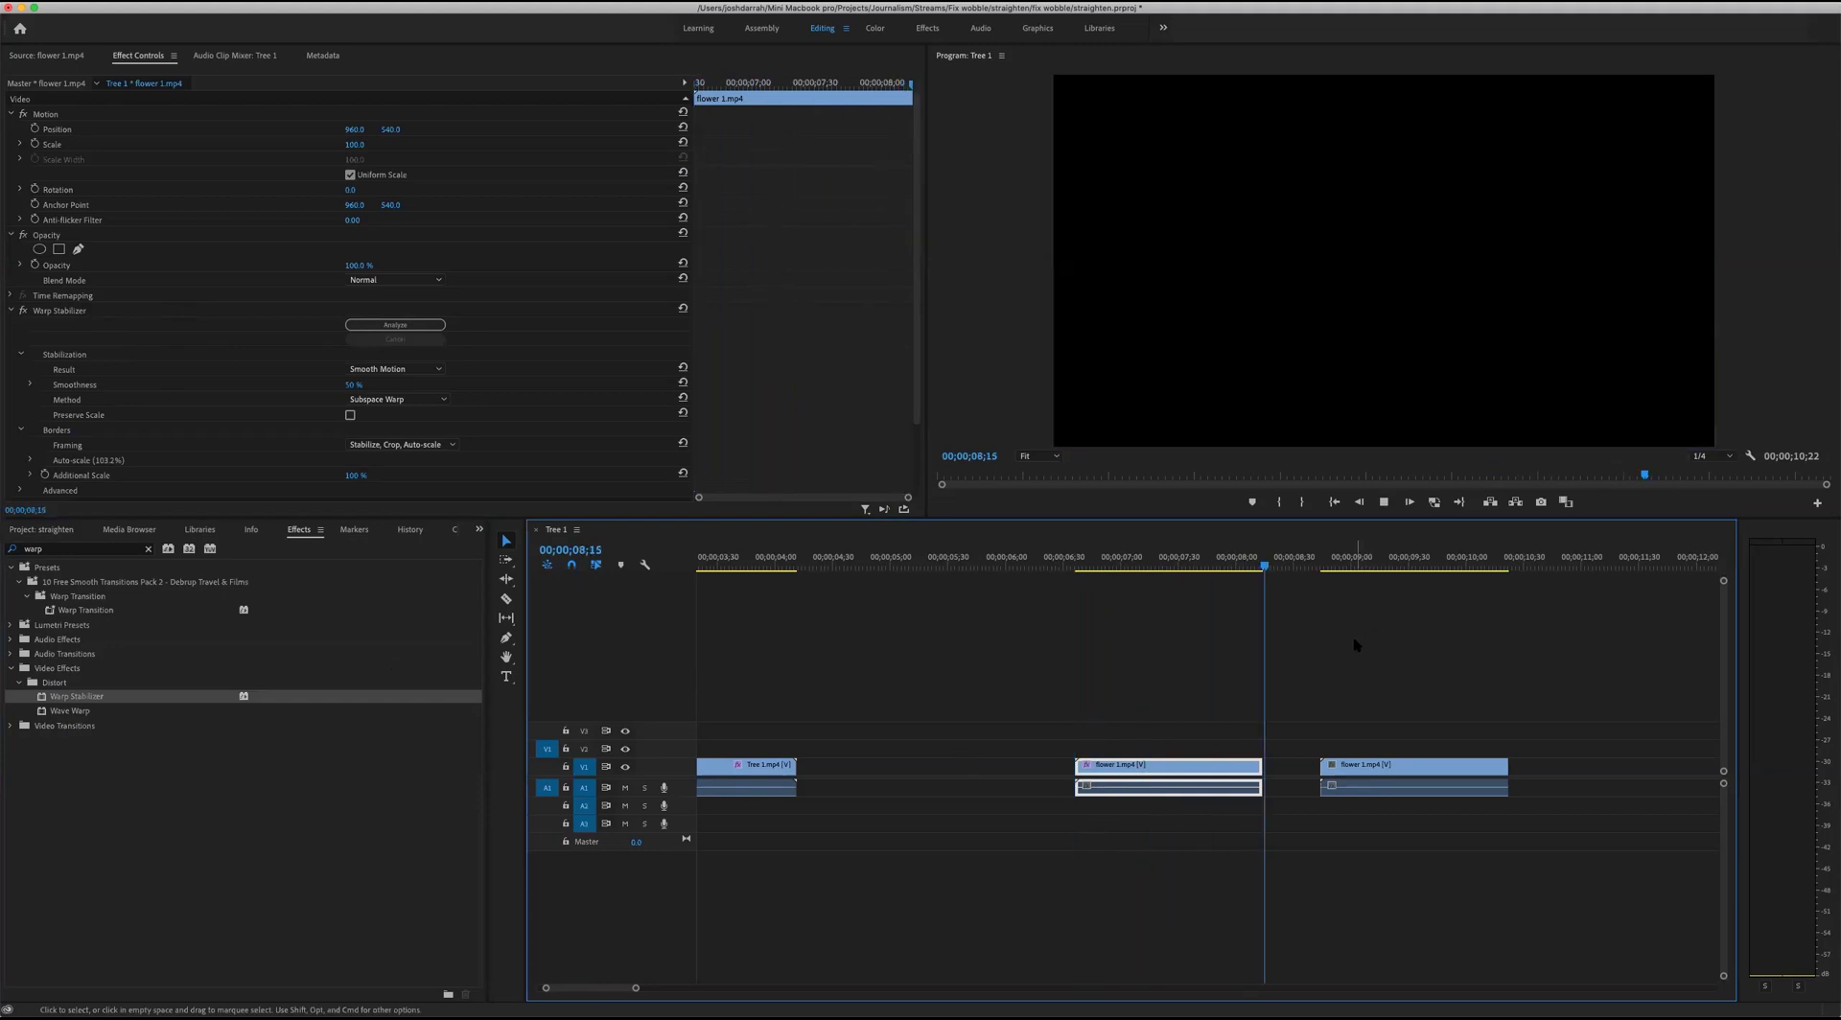
drag(1088, 560, 1075, 560)
key(space)
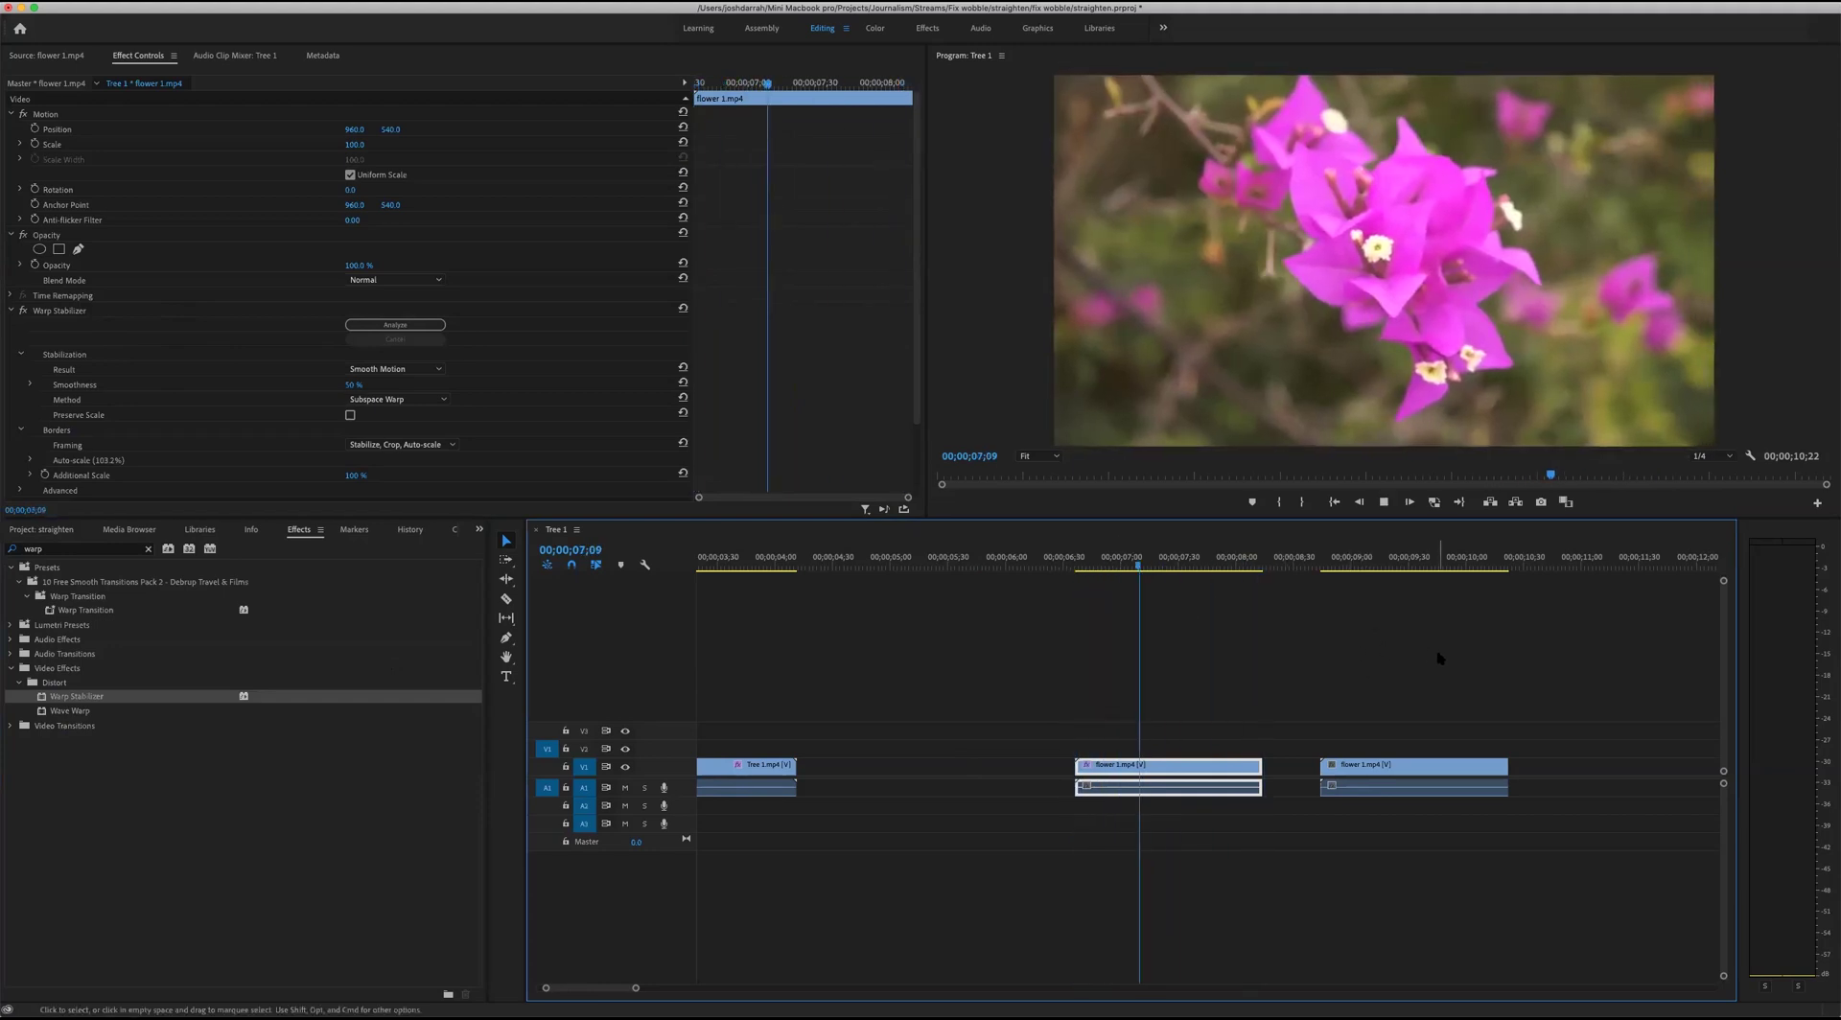
key(space)
key(Down)
key(Down)
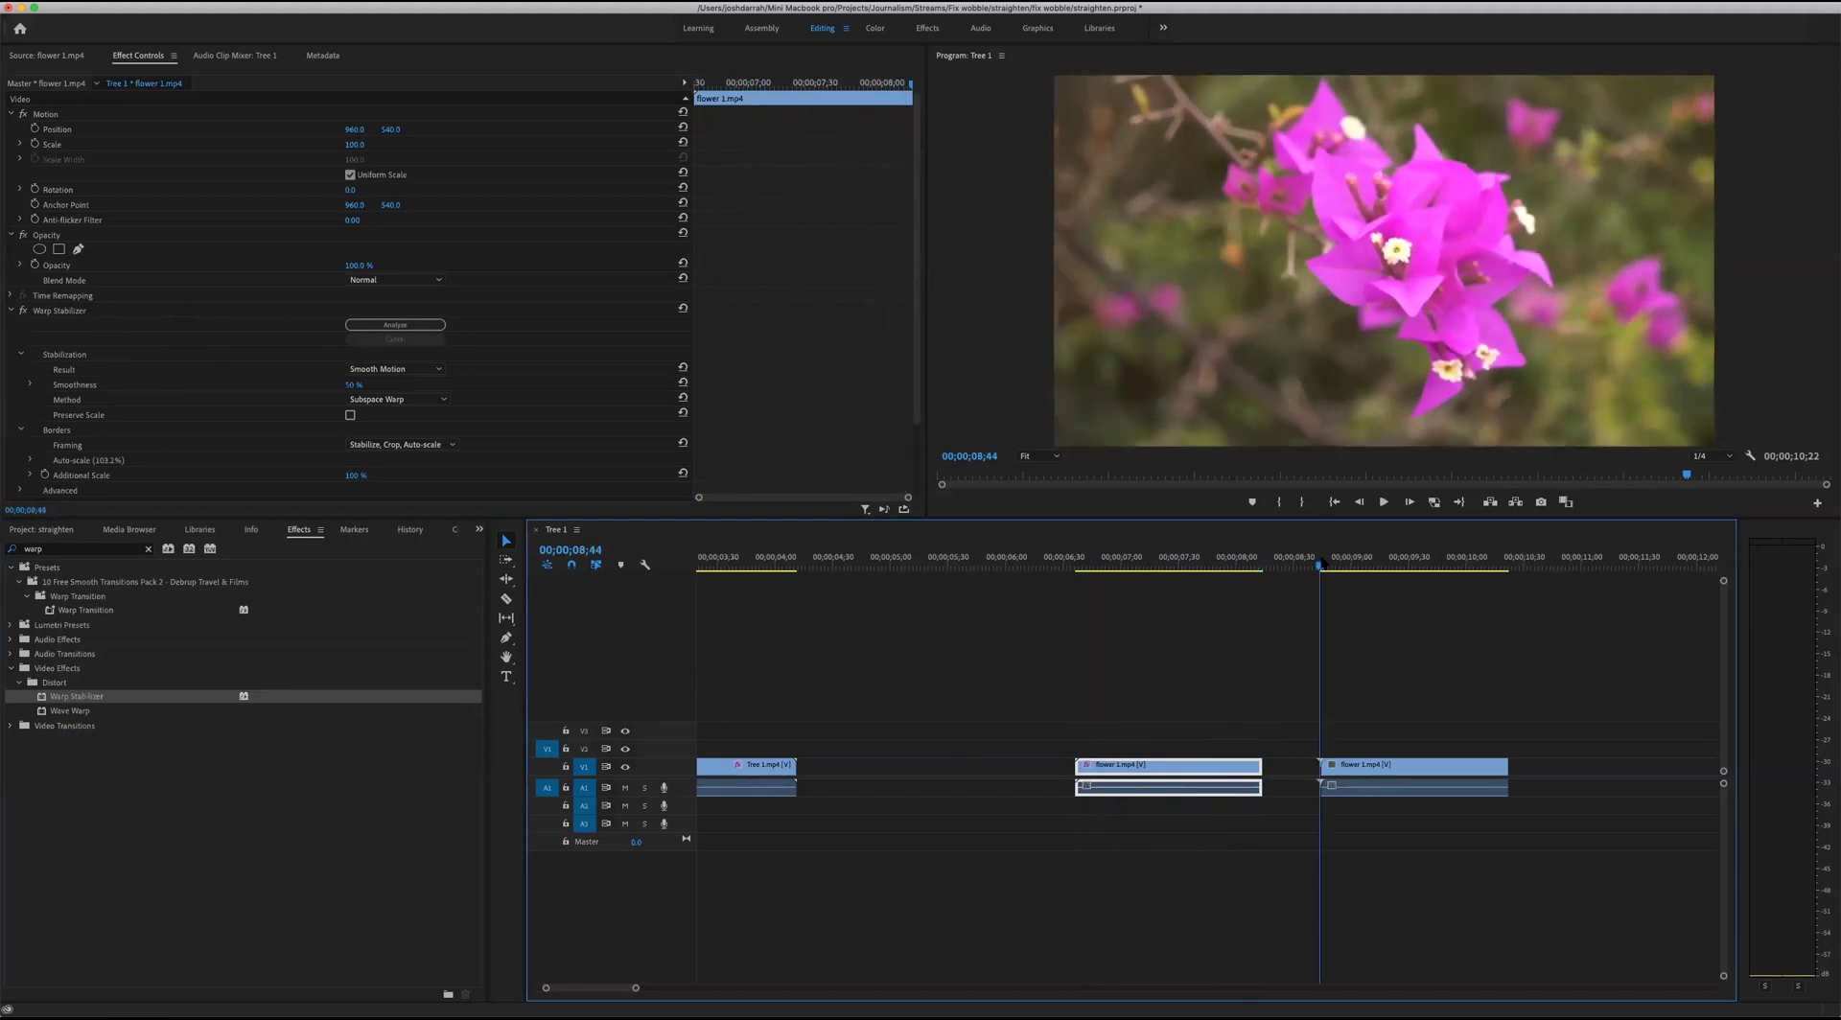
key(space)
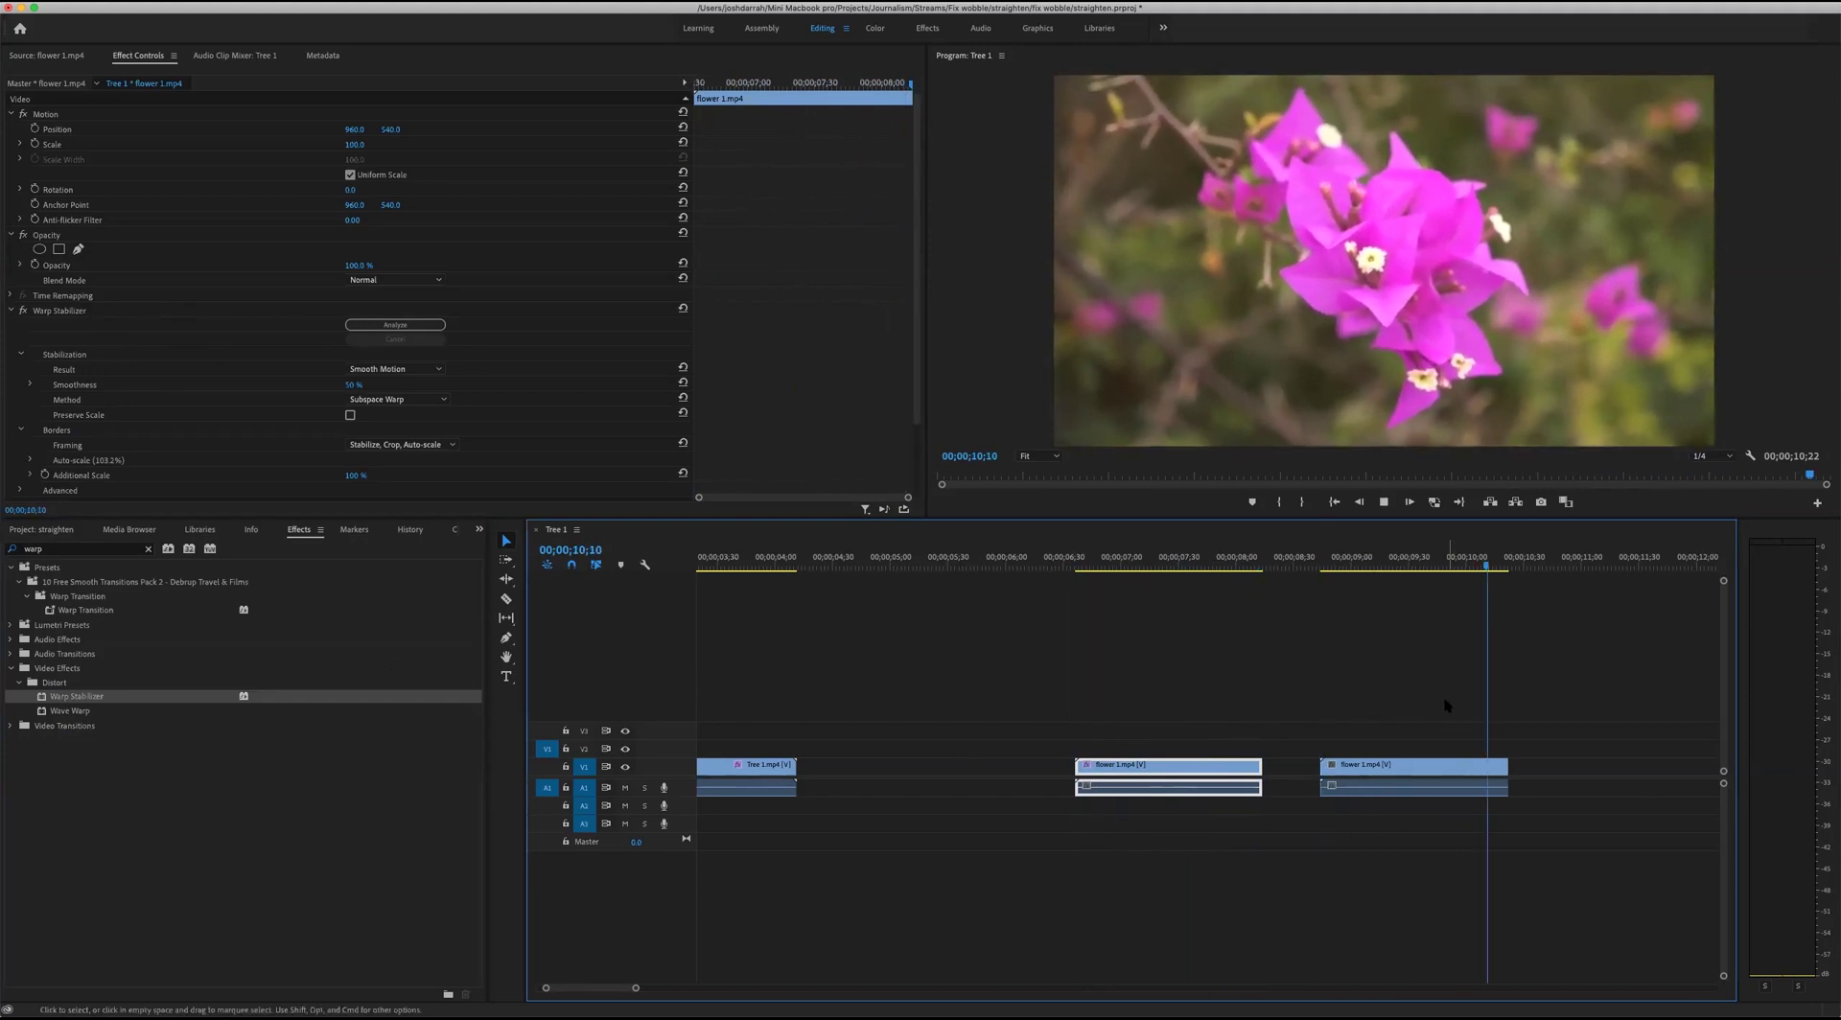
Replay both flower clips from the first one's start and scrub through each to recheck the stabilization.
key(Up)
key(Up)
key(Up)
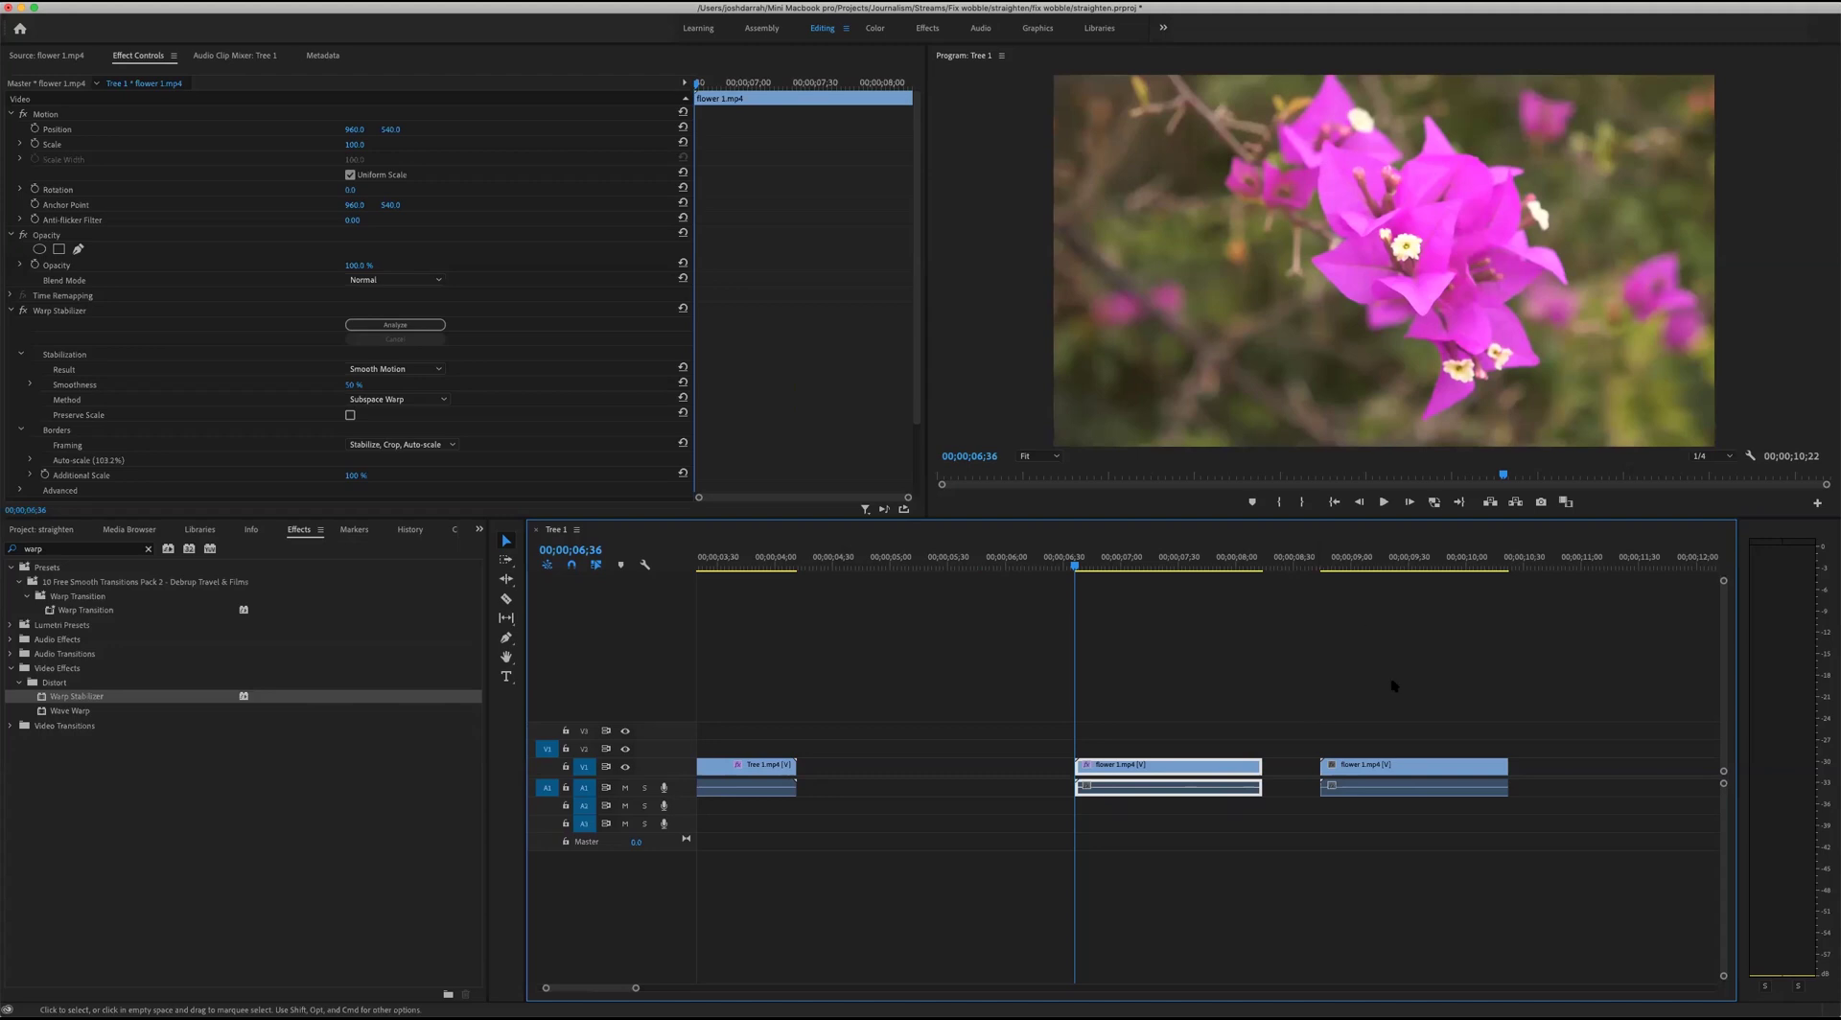
key(space)
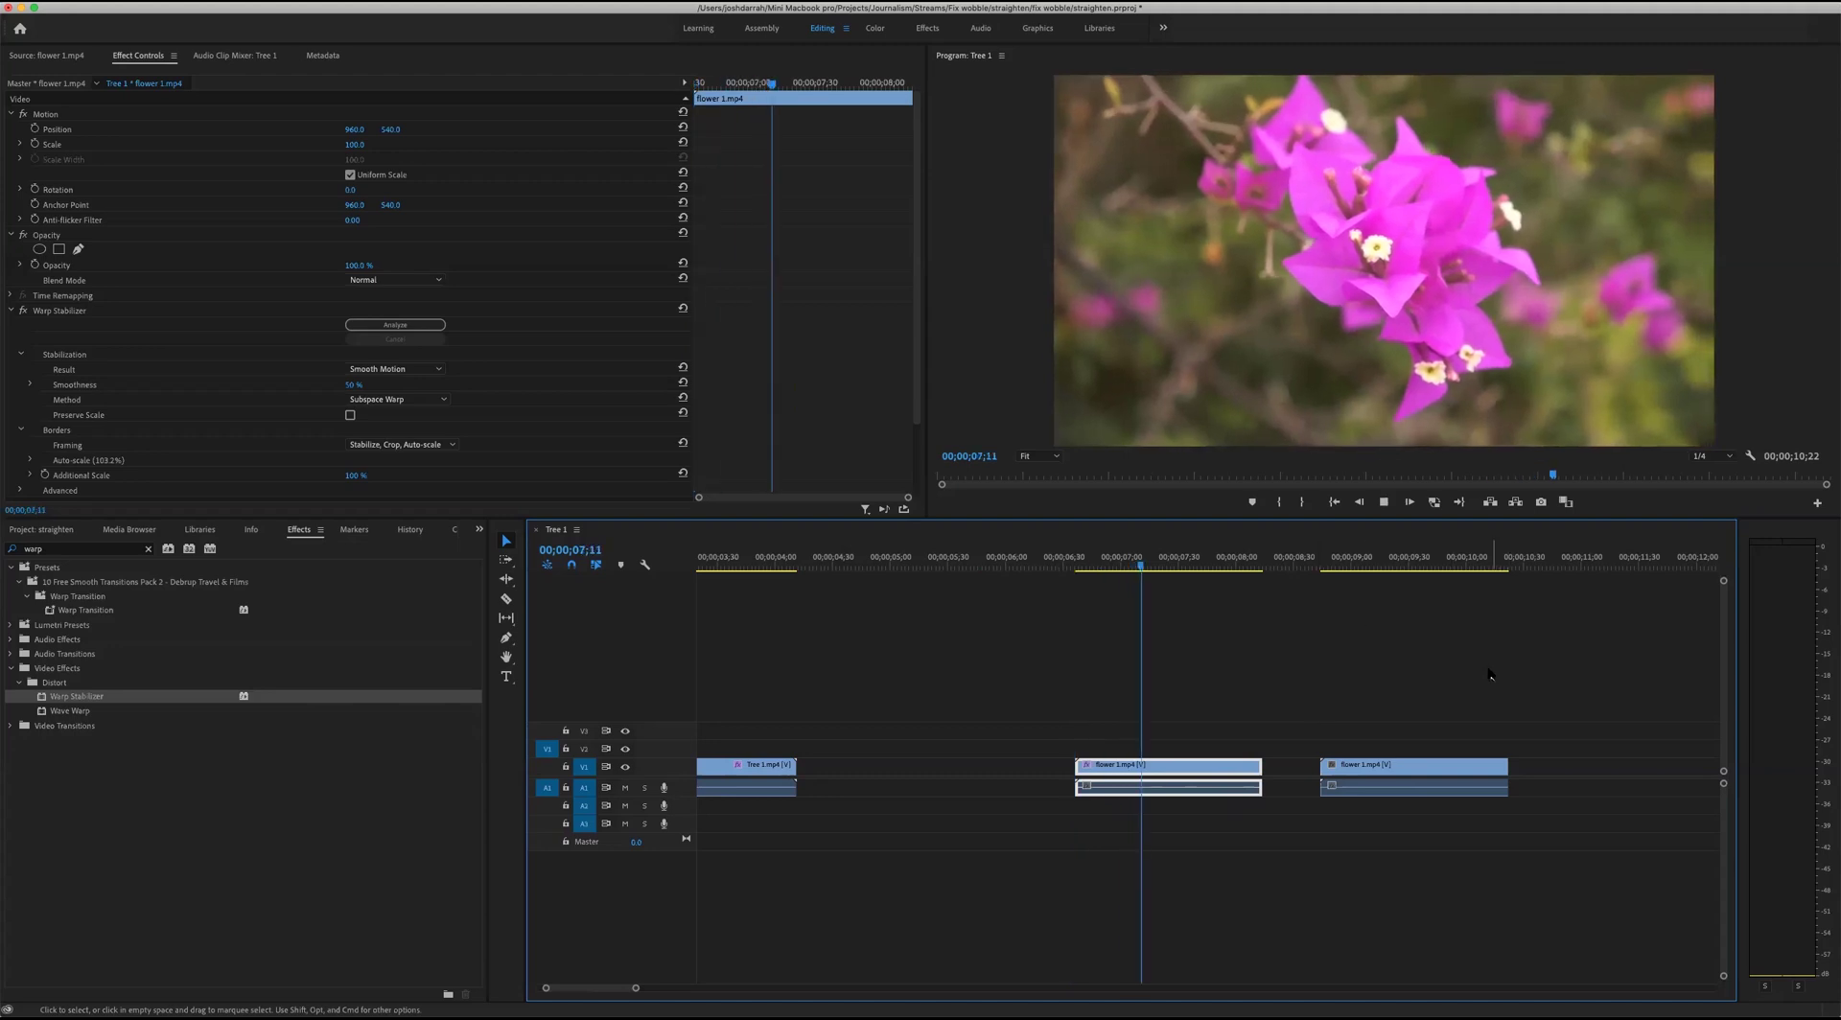
key(space)
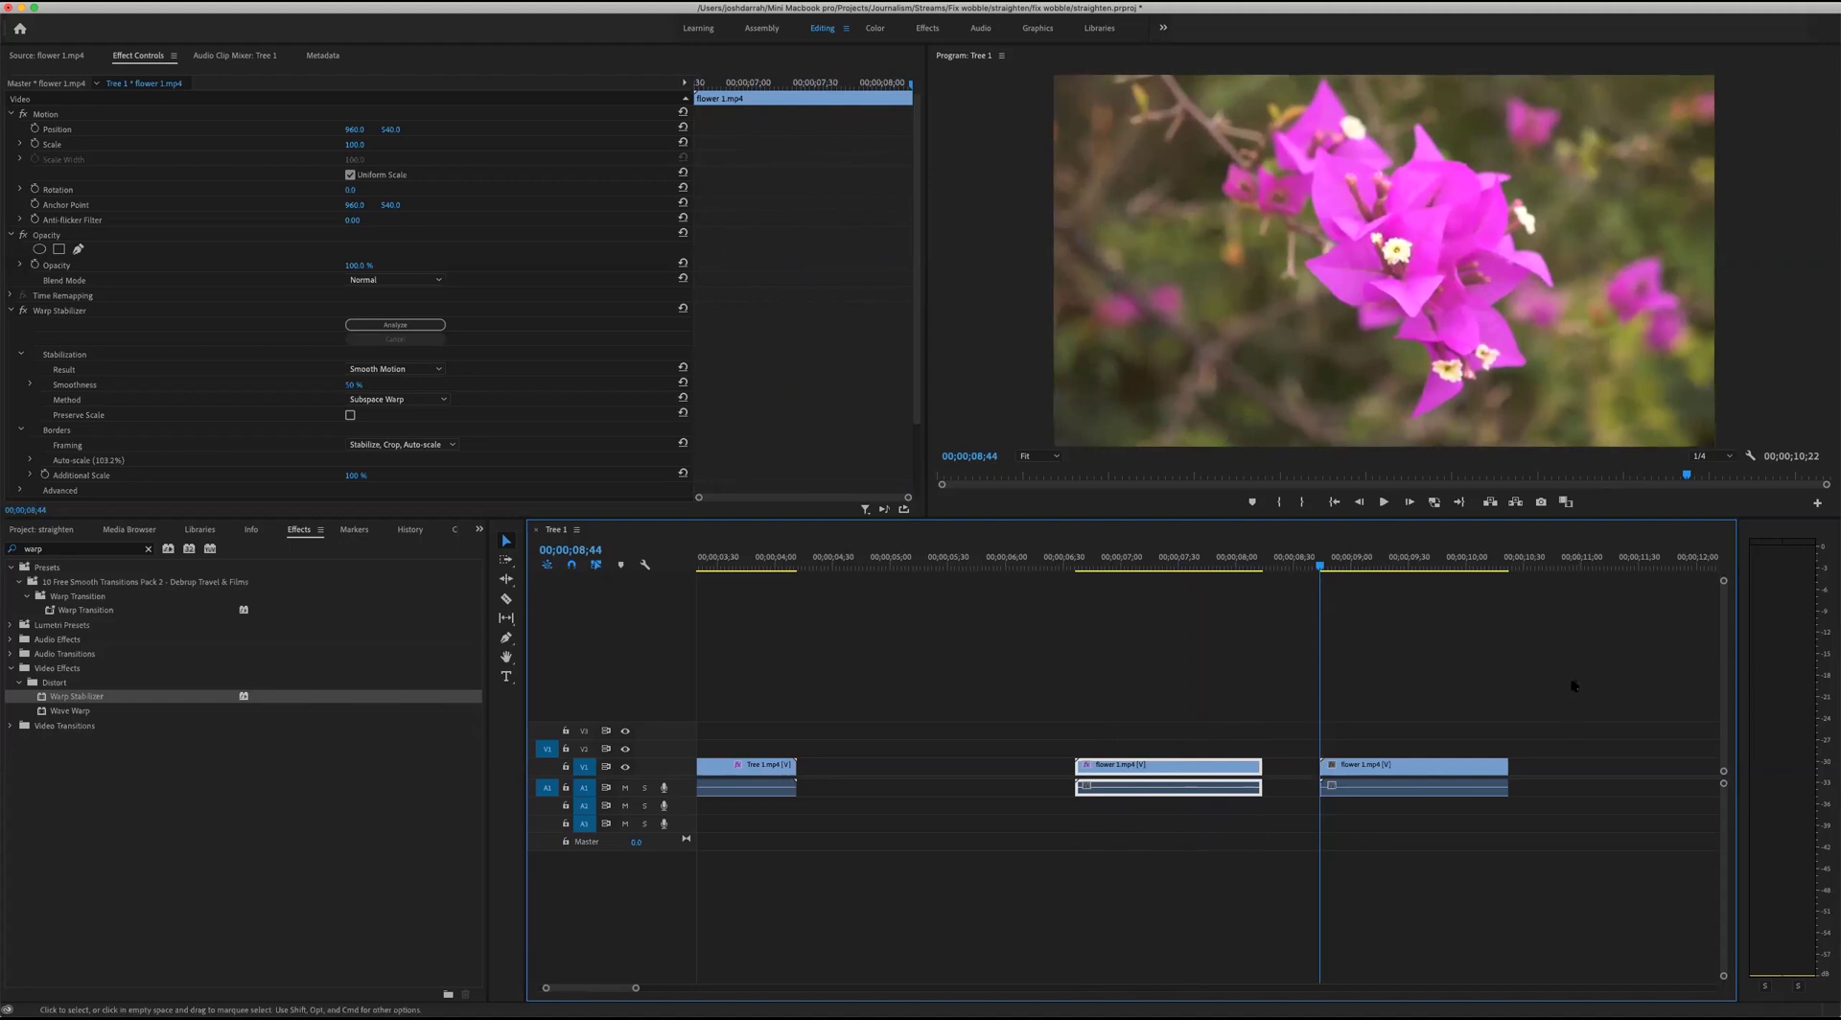
key(space)
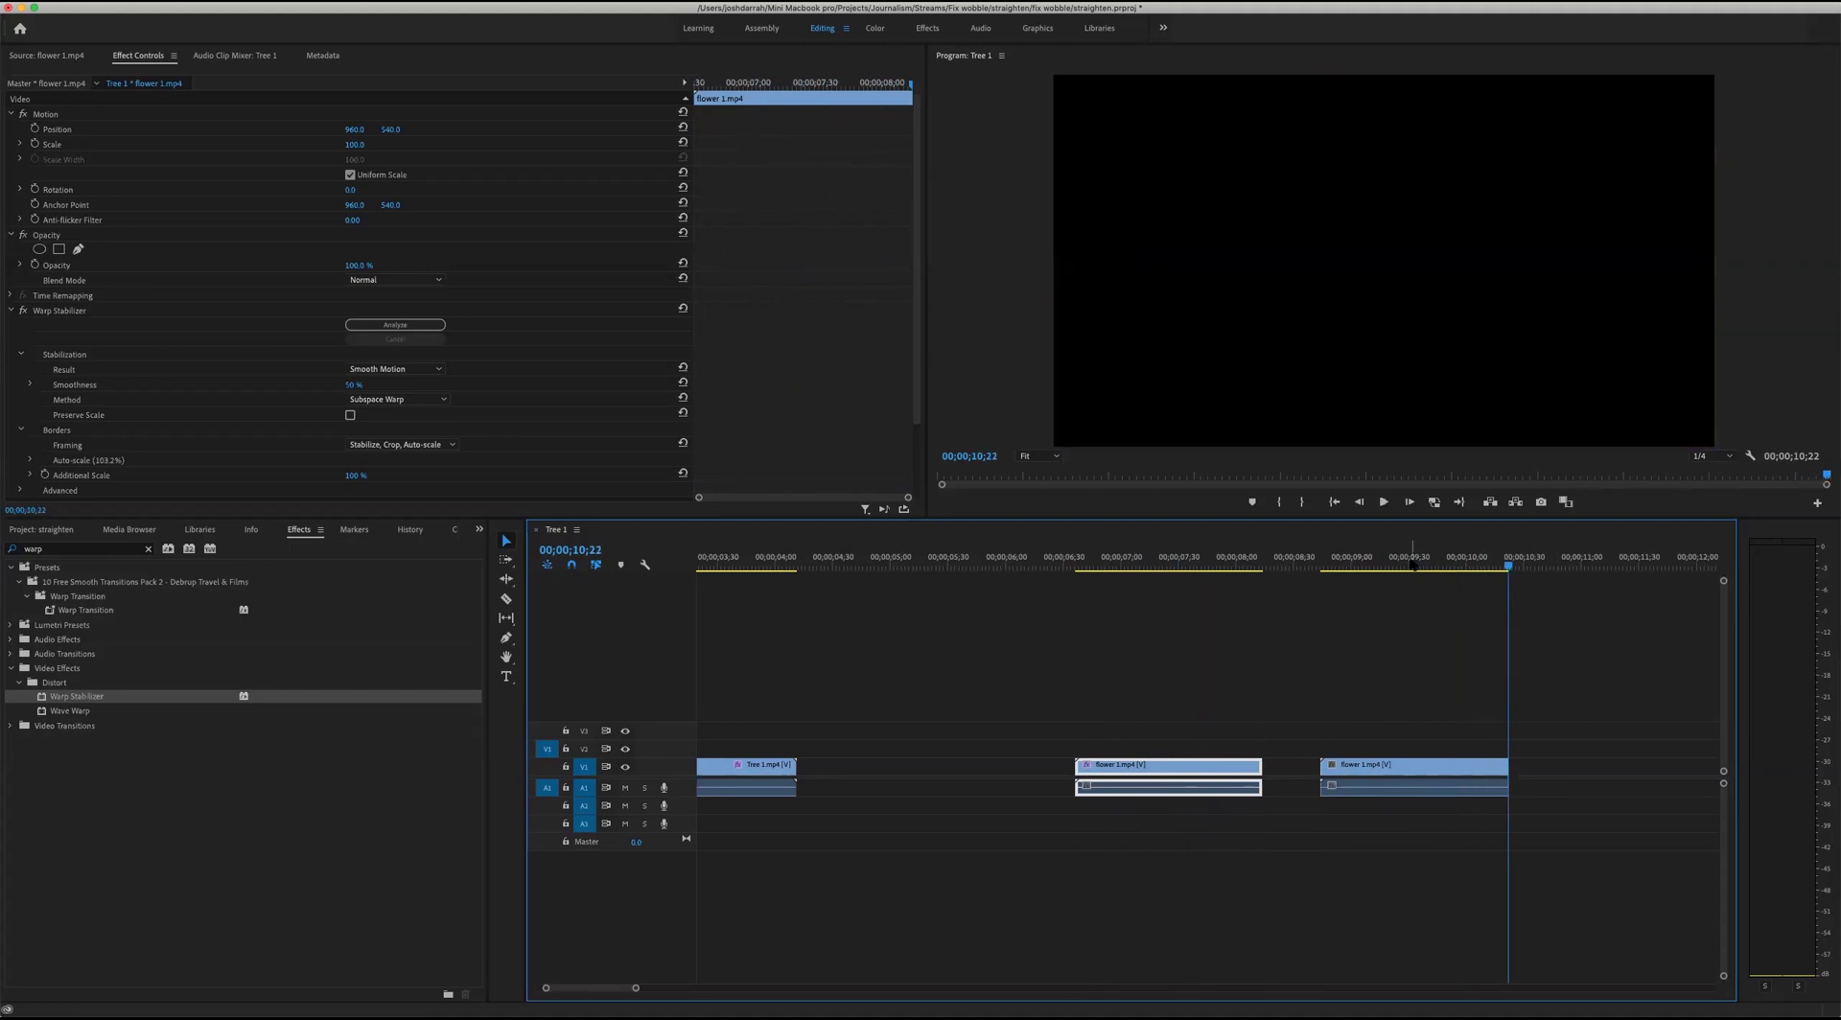
mouse_move(1412, 564)
mouse_down()
mouse_move(1372, 566)
mouse_move(1458, 566)
mouse_move(1393, 568)
mouse_up()
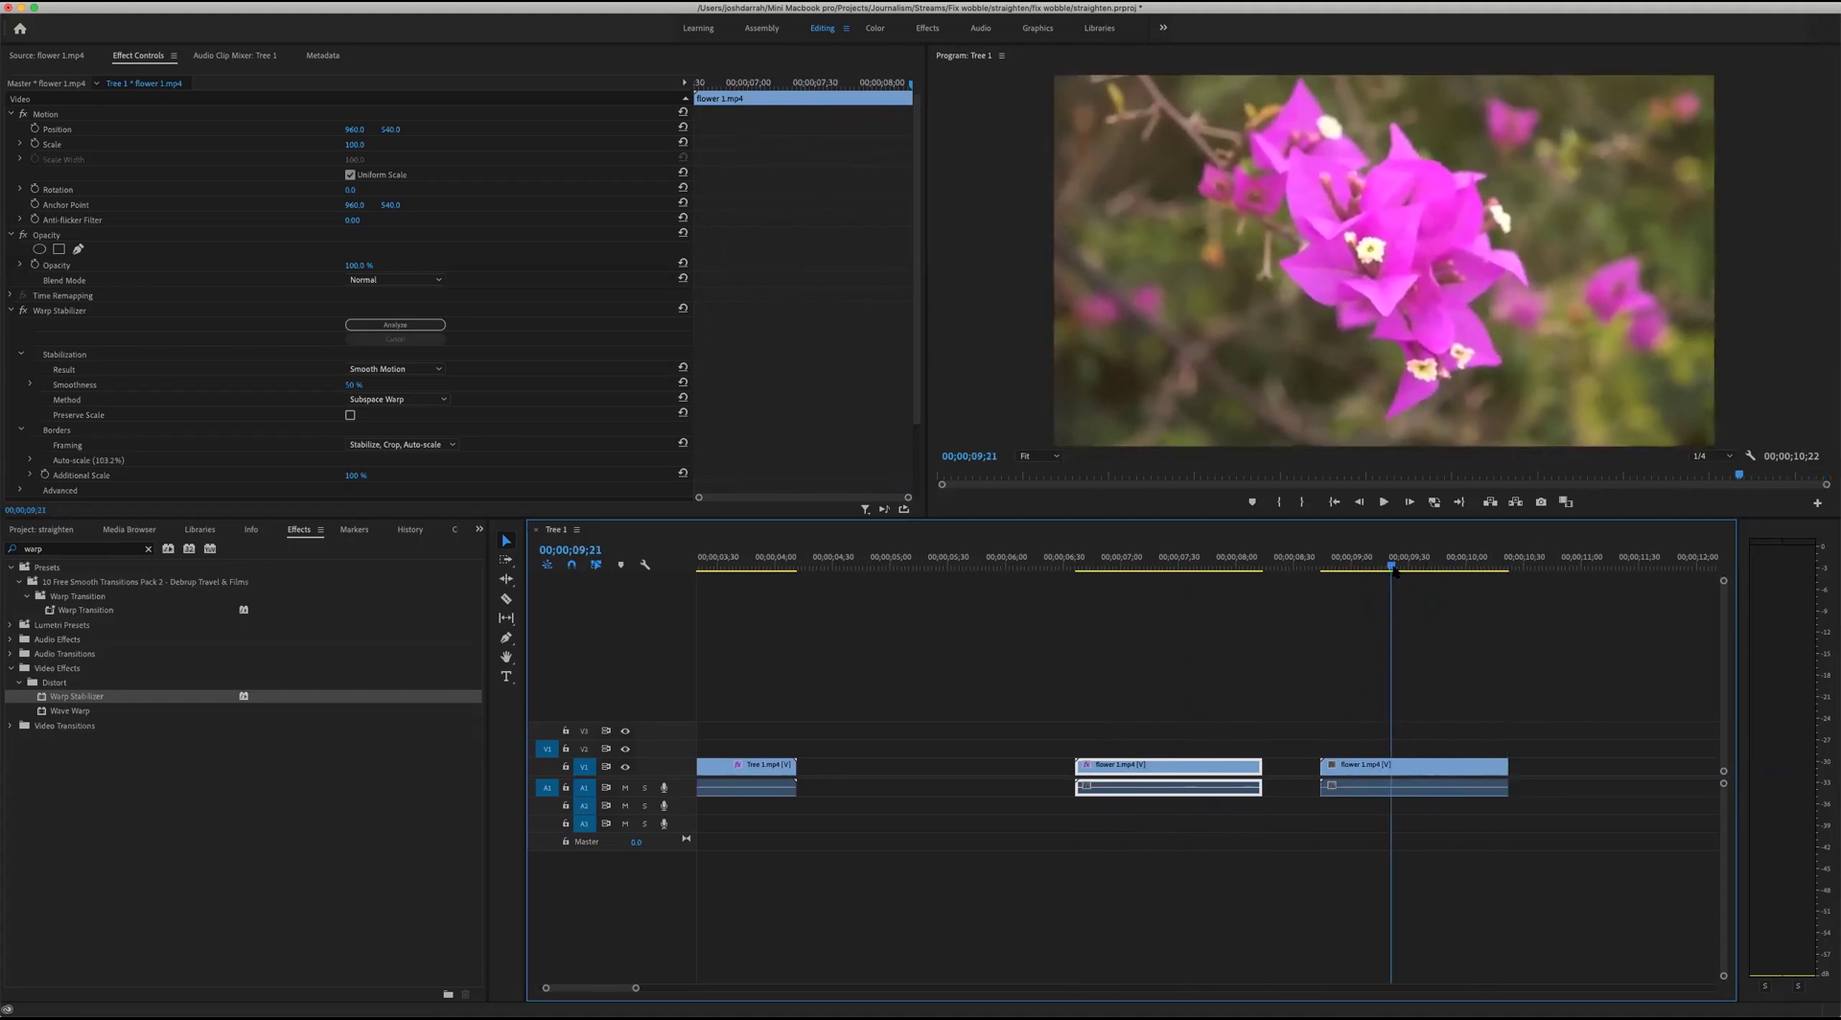
mouse_move(1160, 564)
mouse_down()
mouse_move(1102, 566)
mouse_move(1175, 567)
mouse_up()
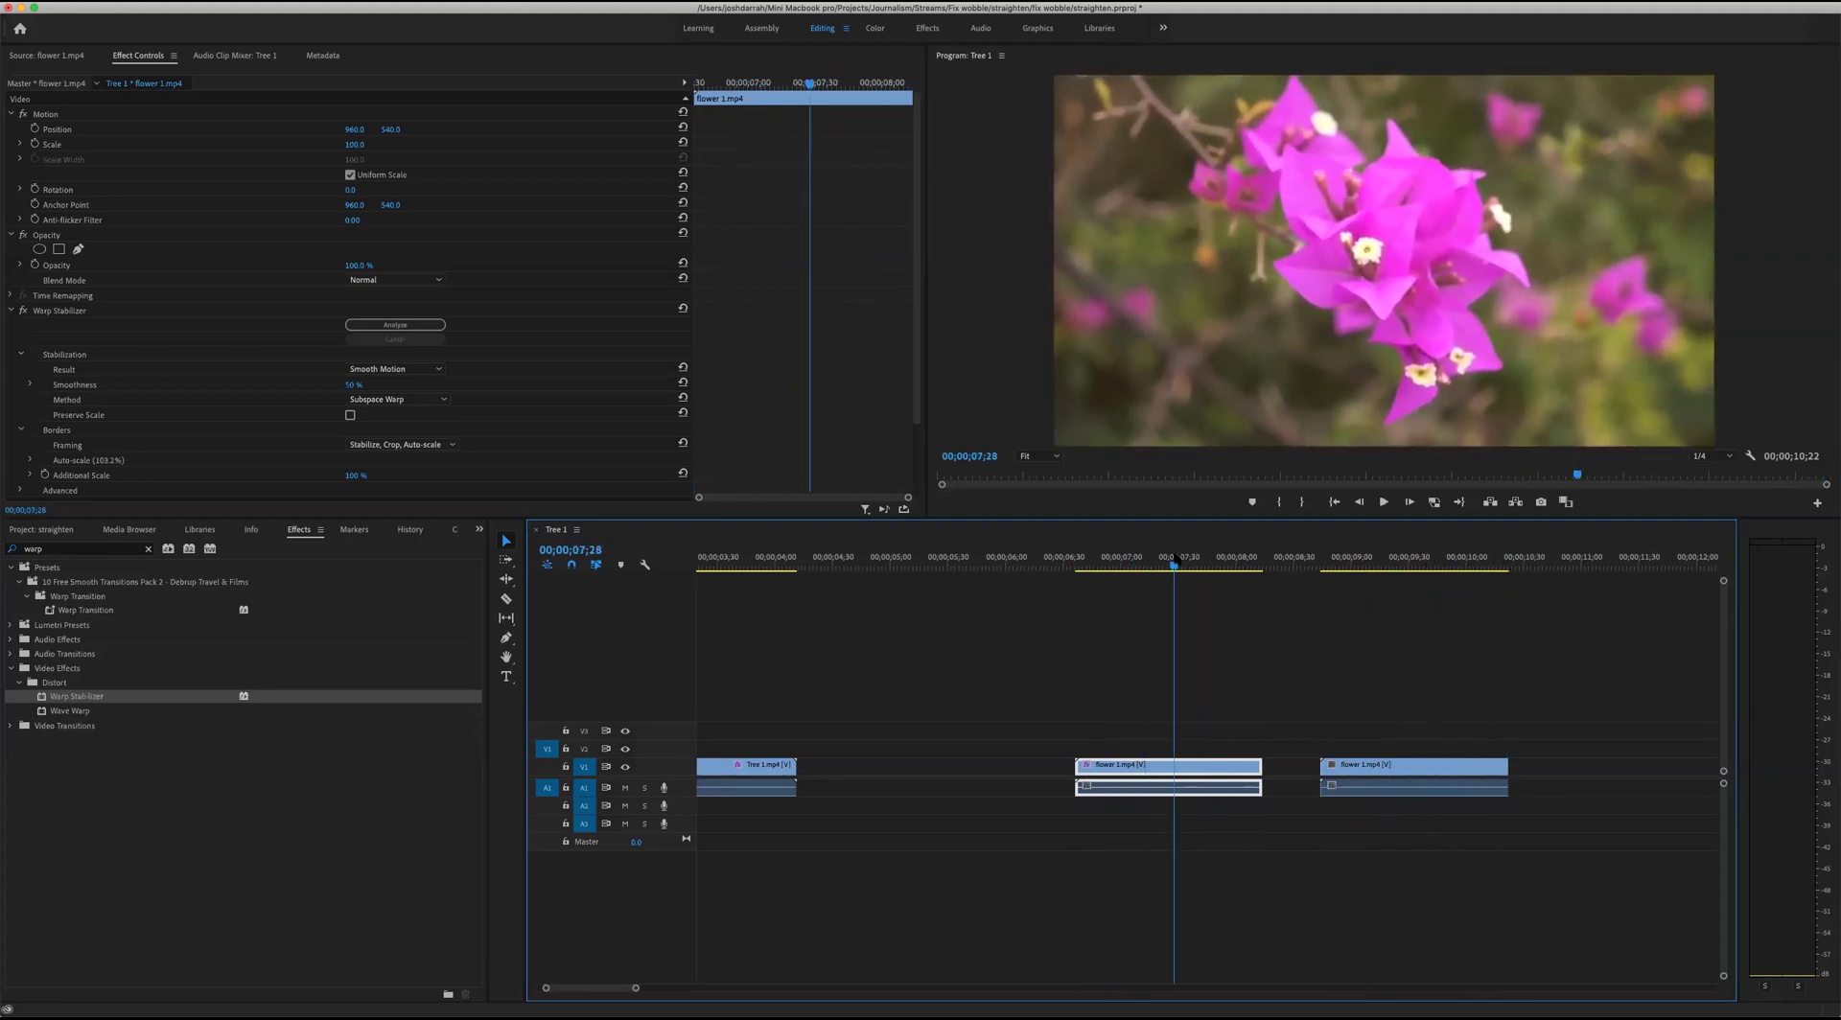
Set the Warp Stabilizer smoothness of the first flower clip to 100%.
click(356, 386)
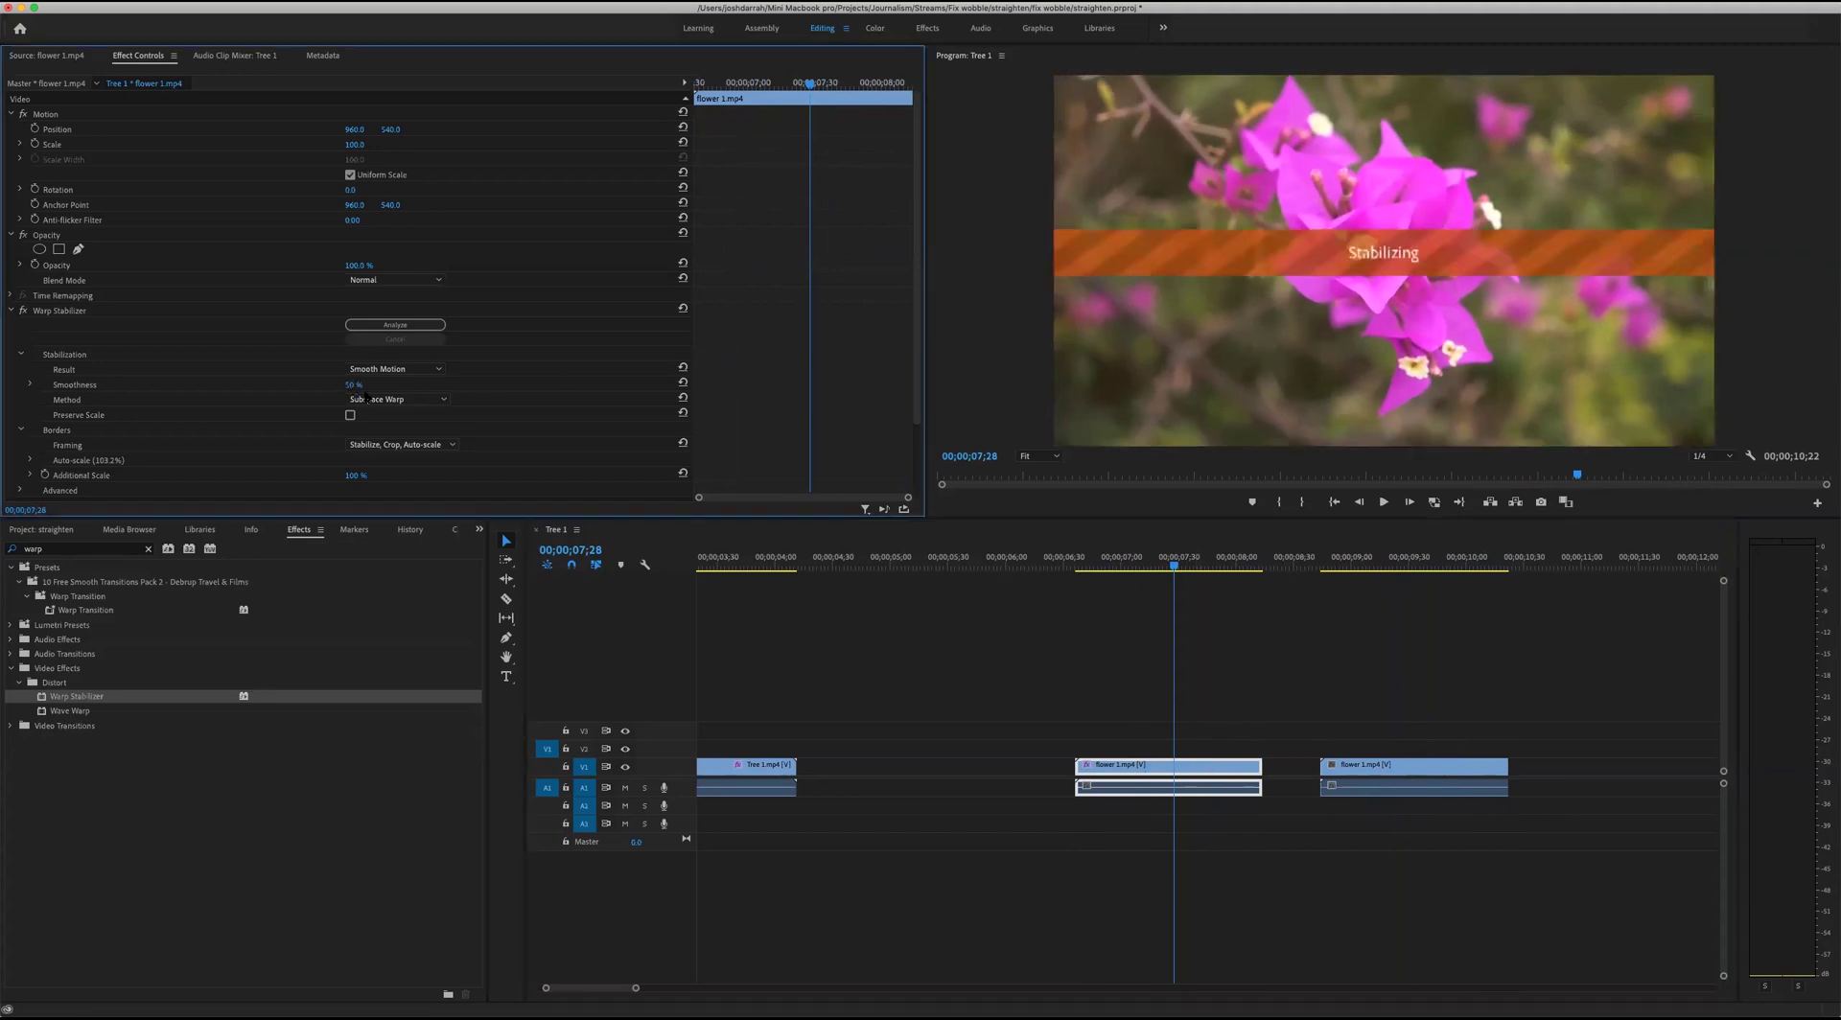
click(354, 384)
text(100)
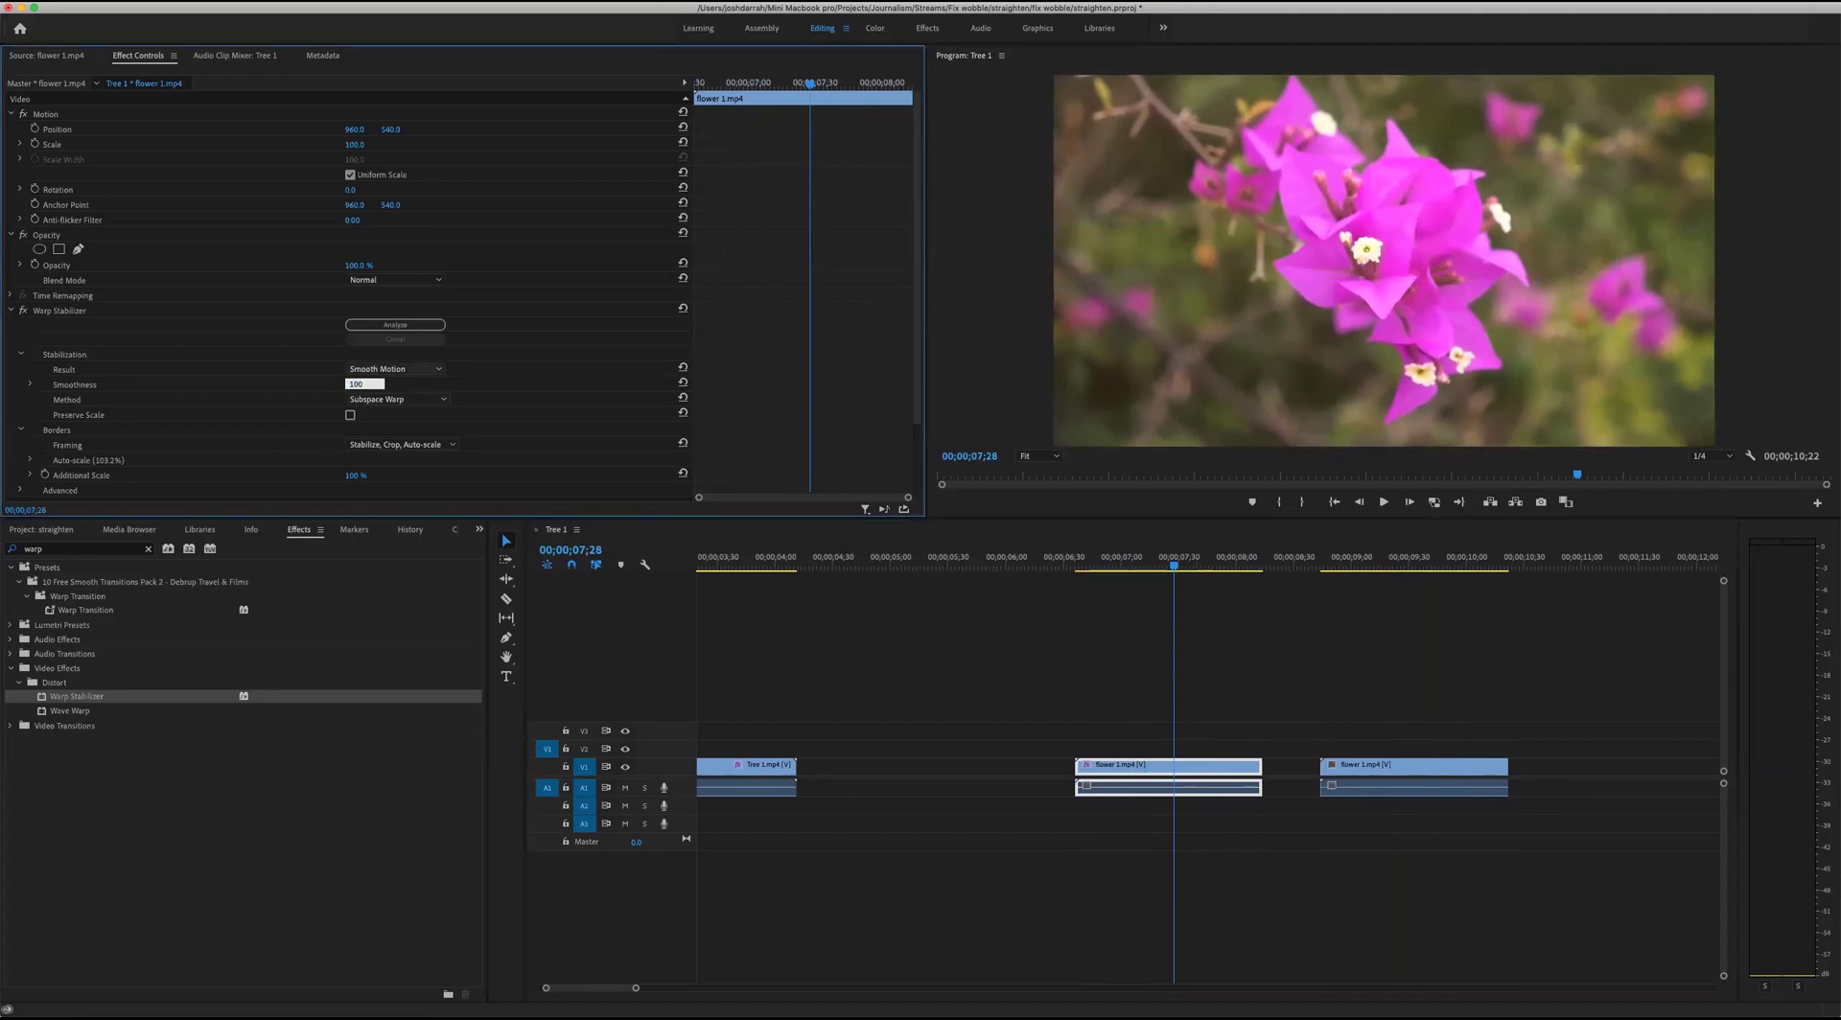
key(Return)
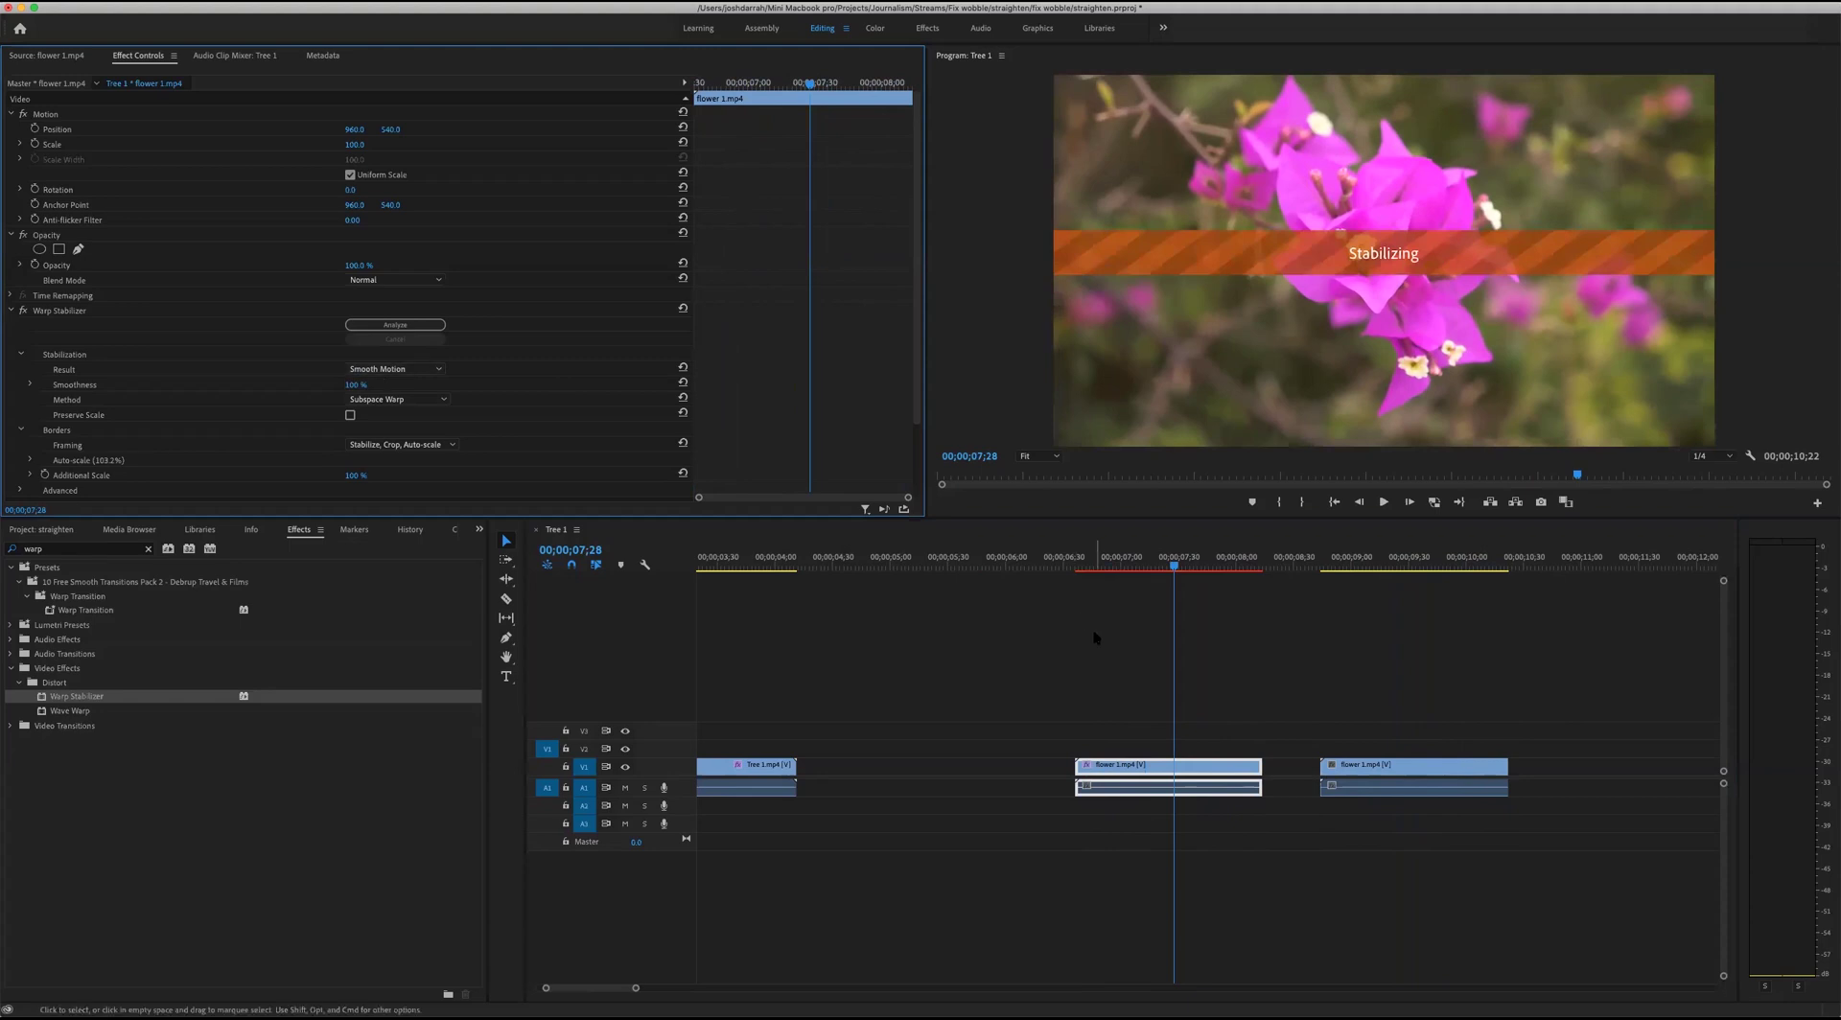
Play the restabilized flower clip from its start and scrub through it and the unstabilized copy to compare their motion.
click(1075, 566)
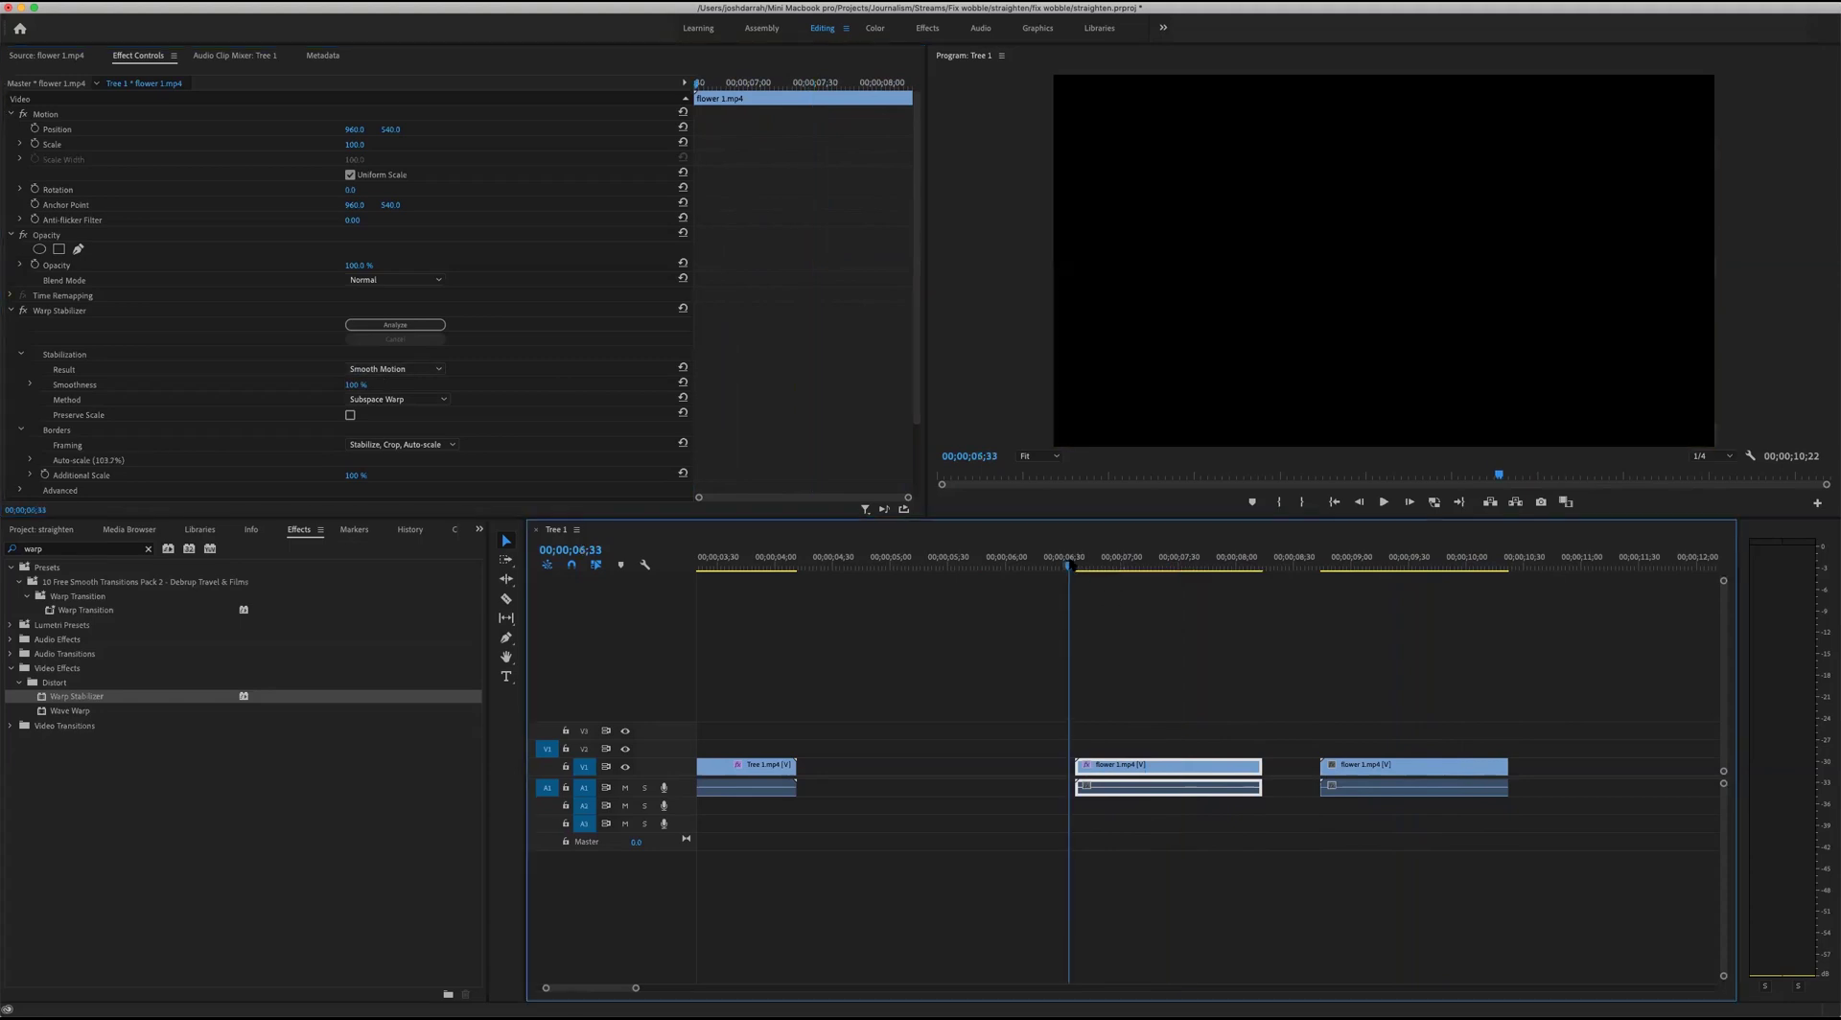
key(space)
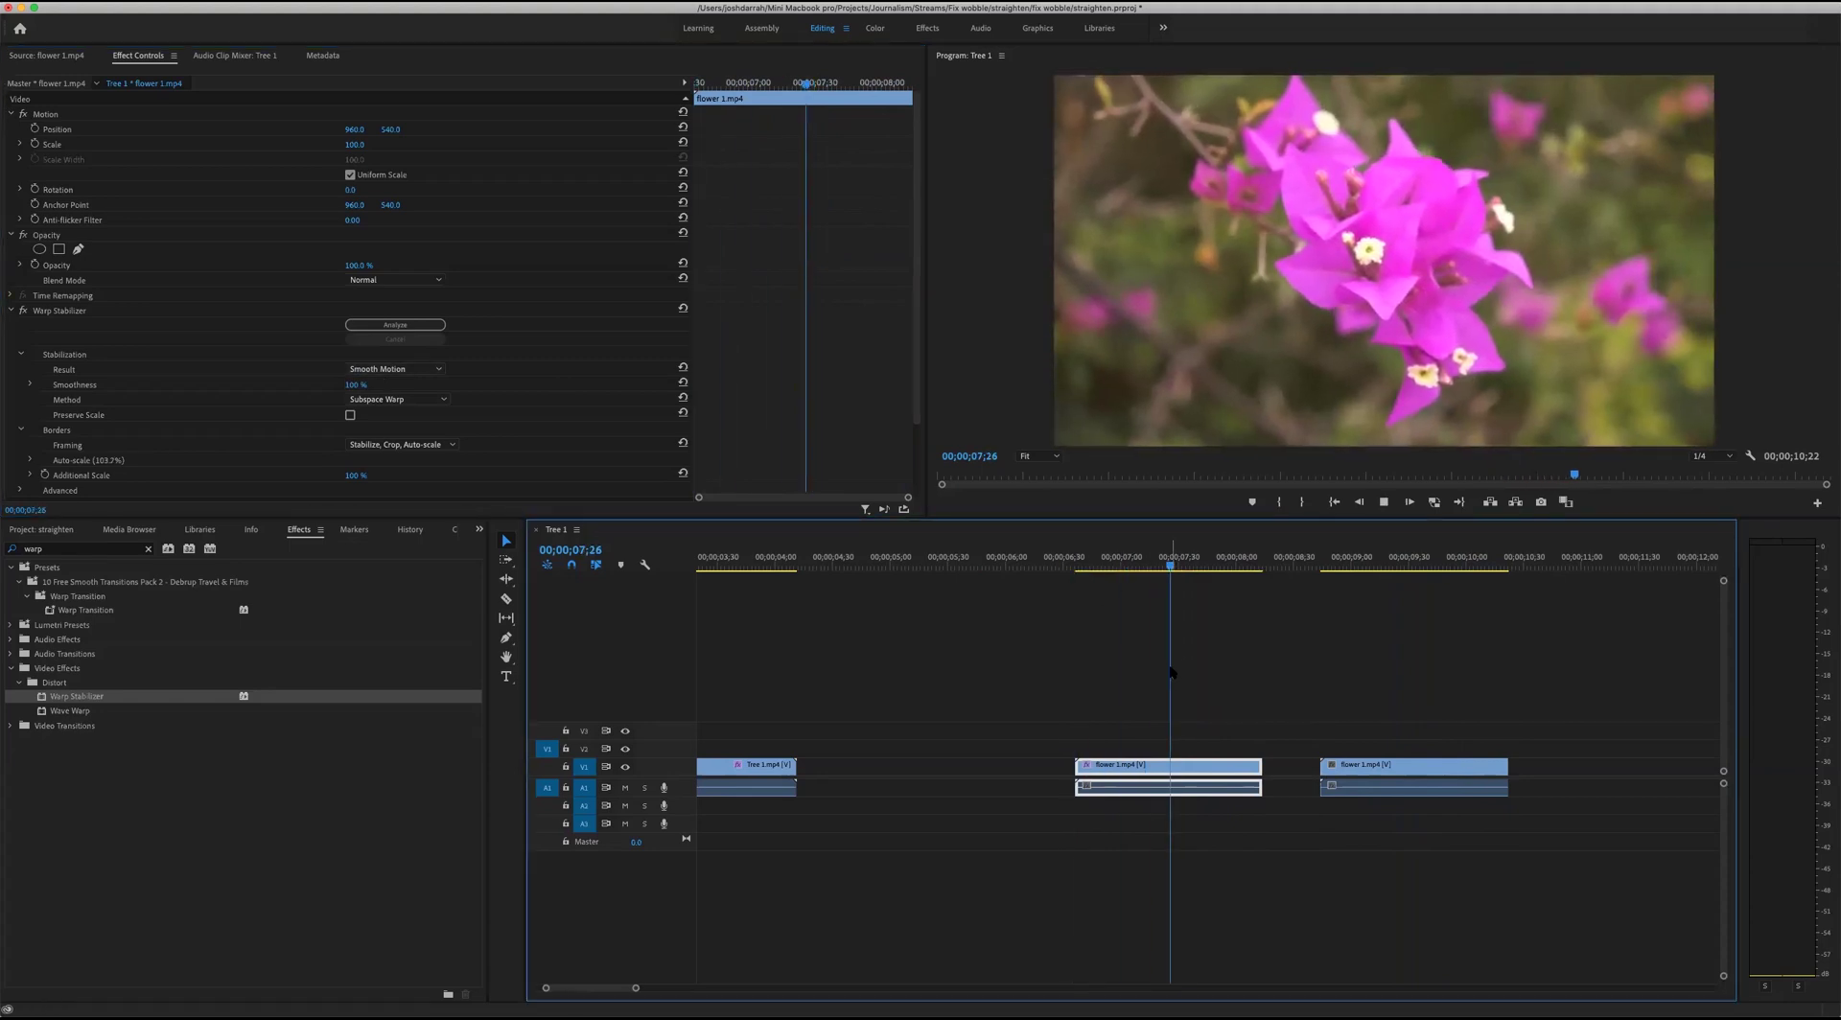
drag(1339, 566, 1321, 567)
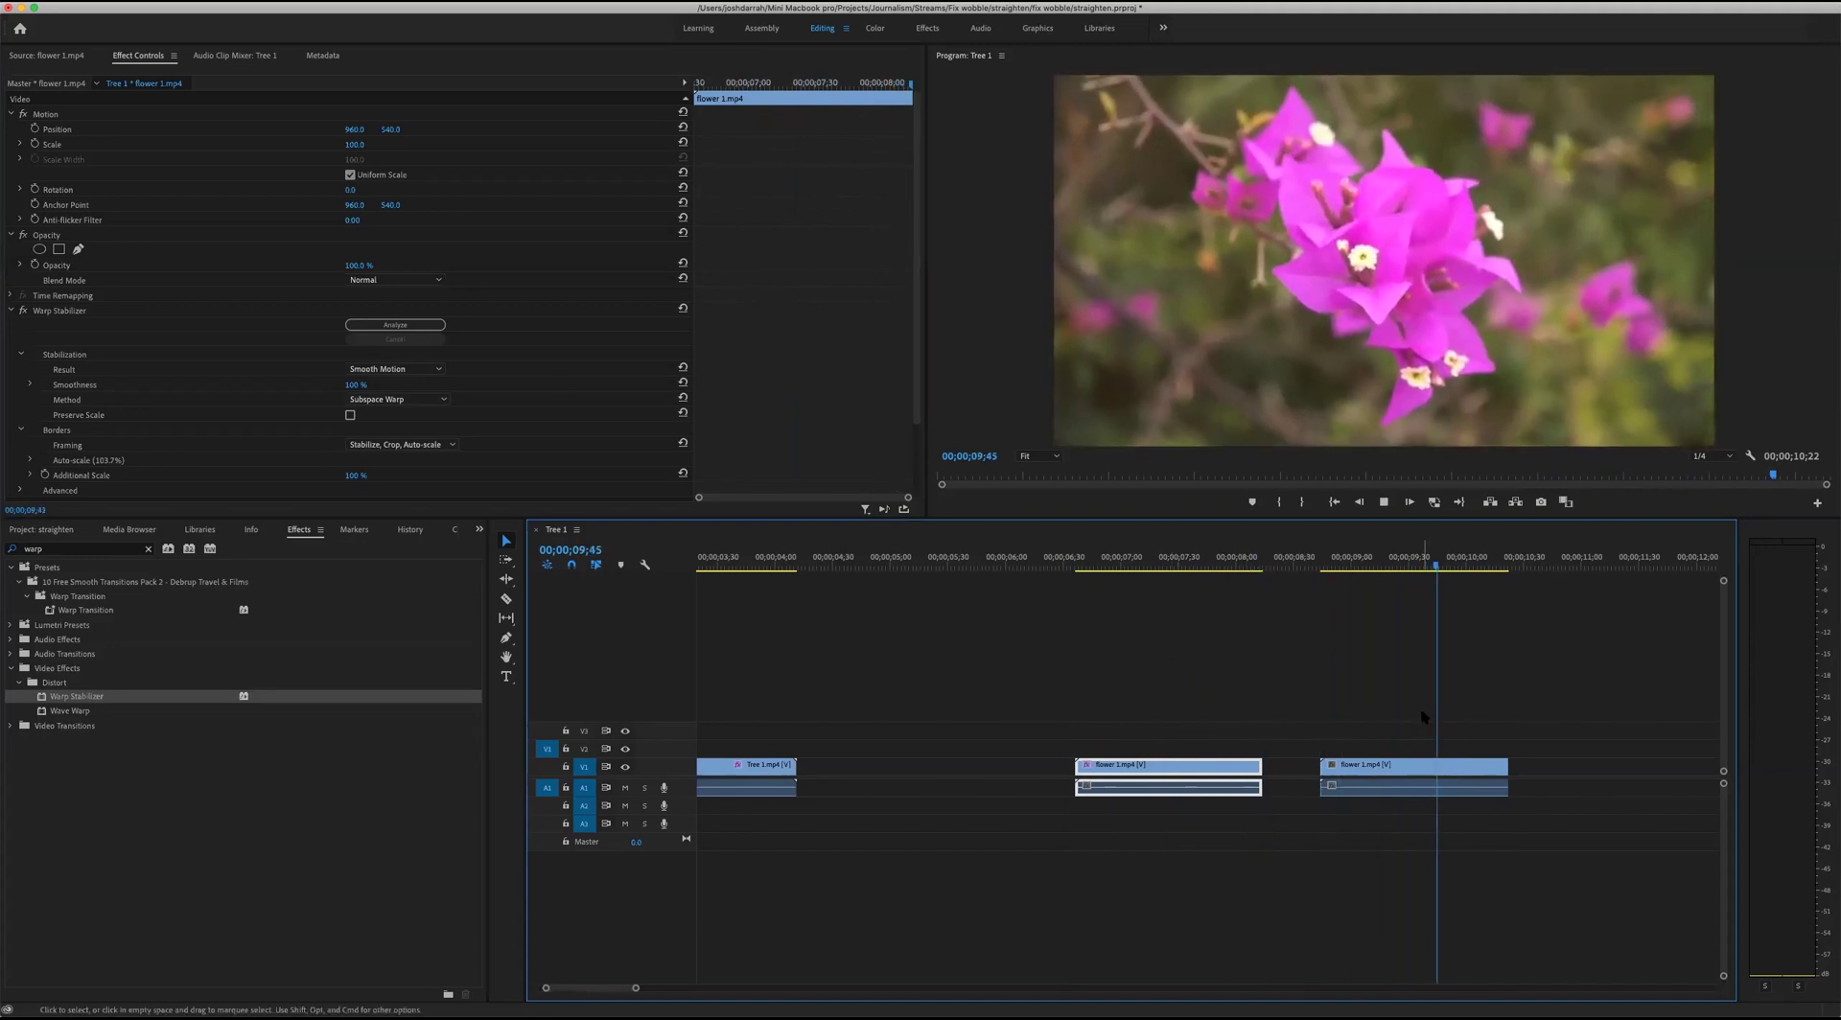
drag(1102, 567, 1076, 566)
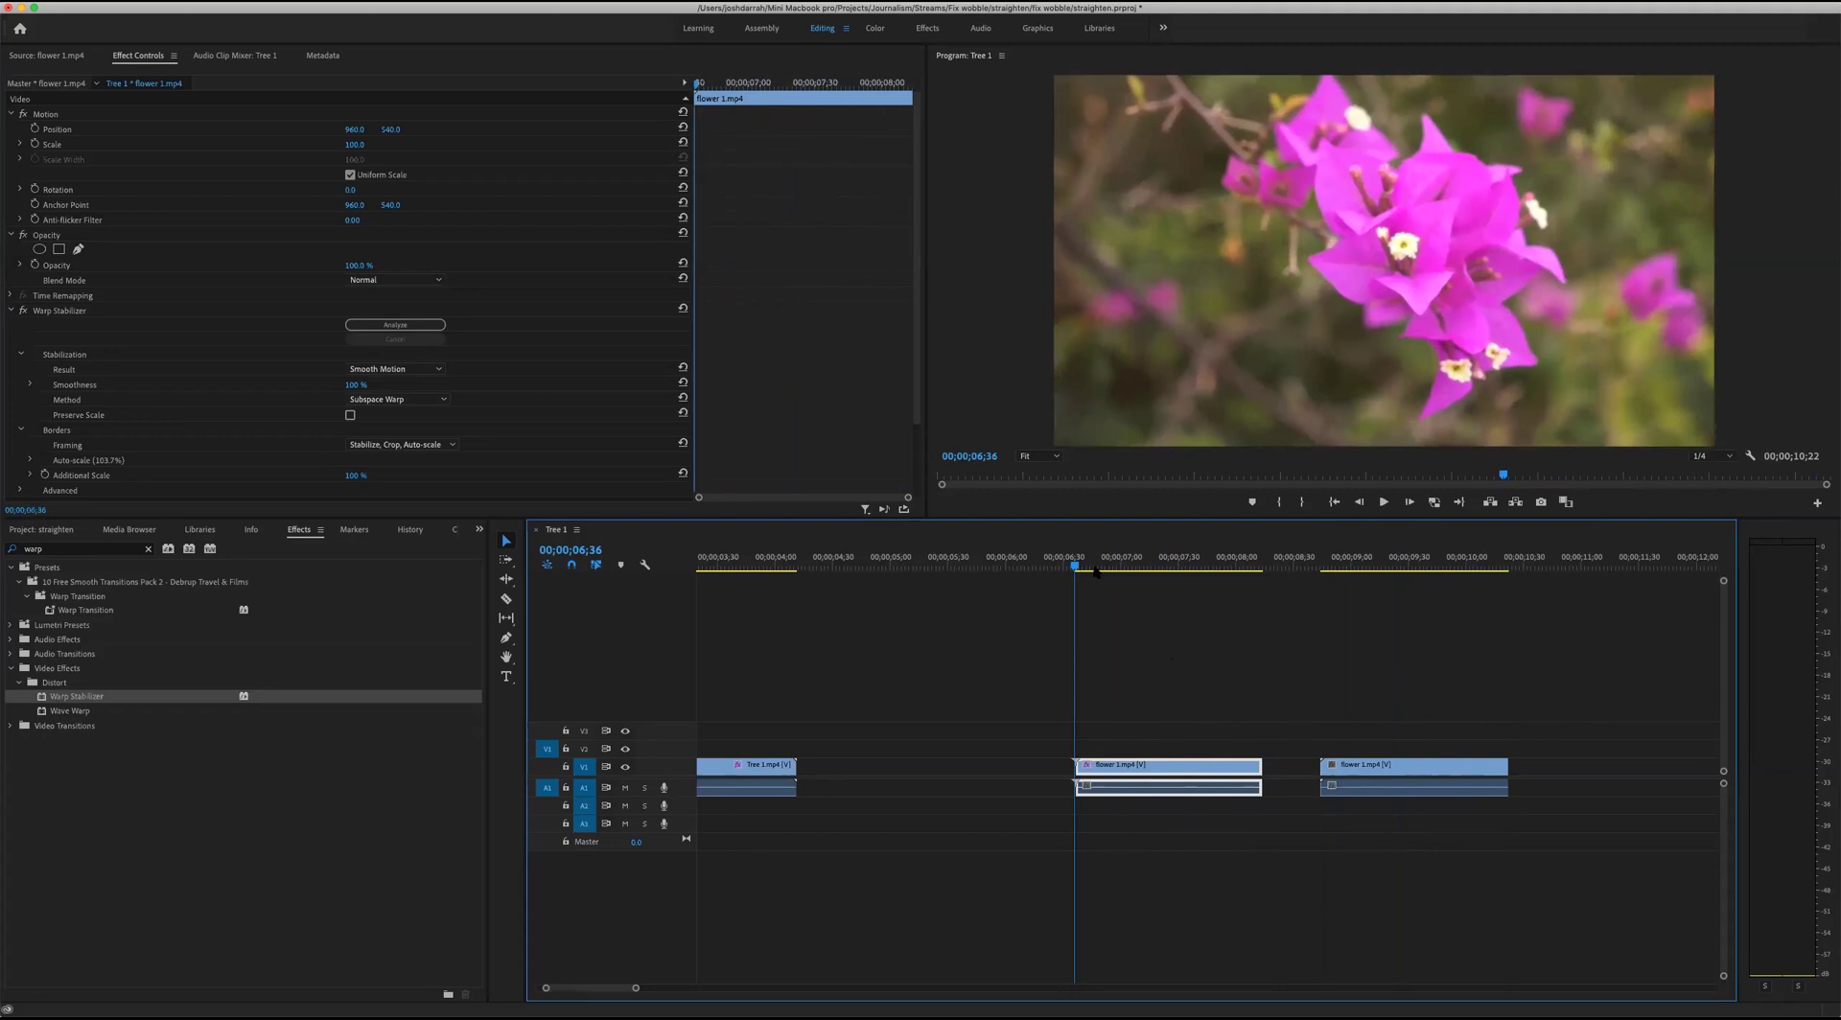
click(1120, 568)
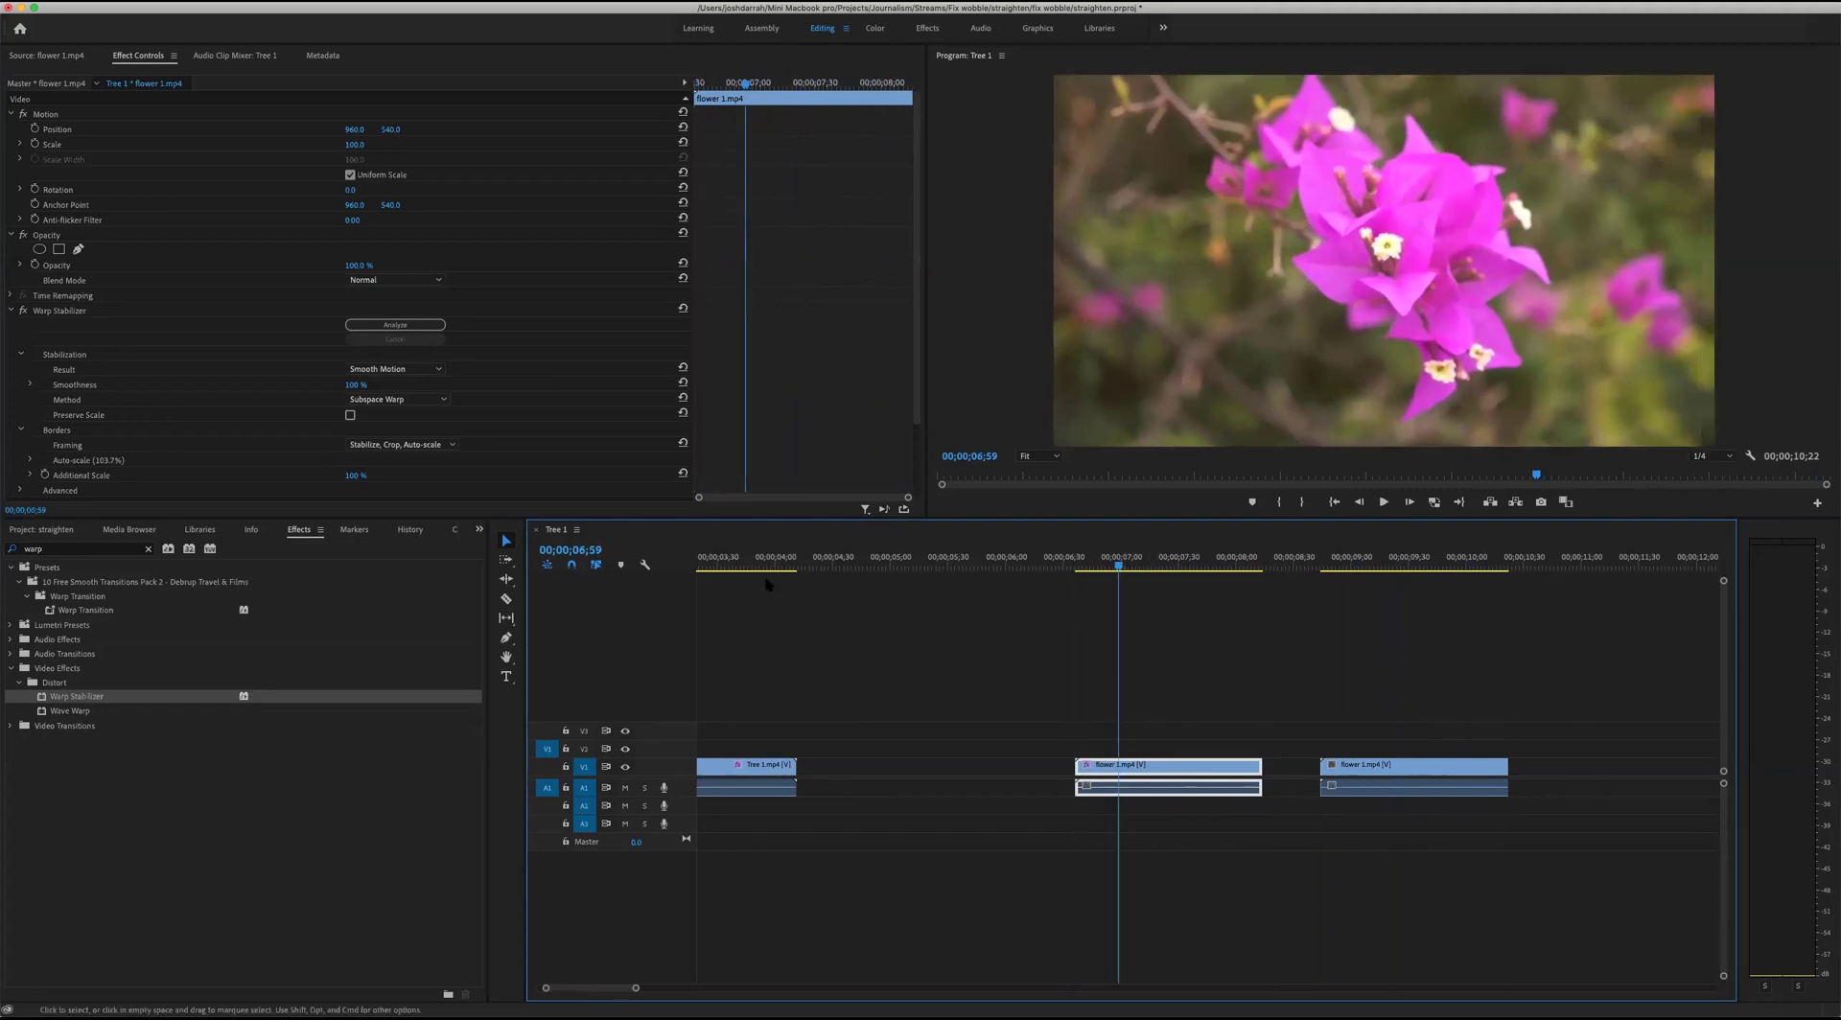
key(Up)
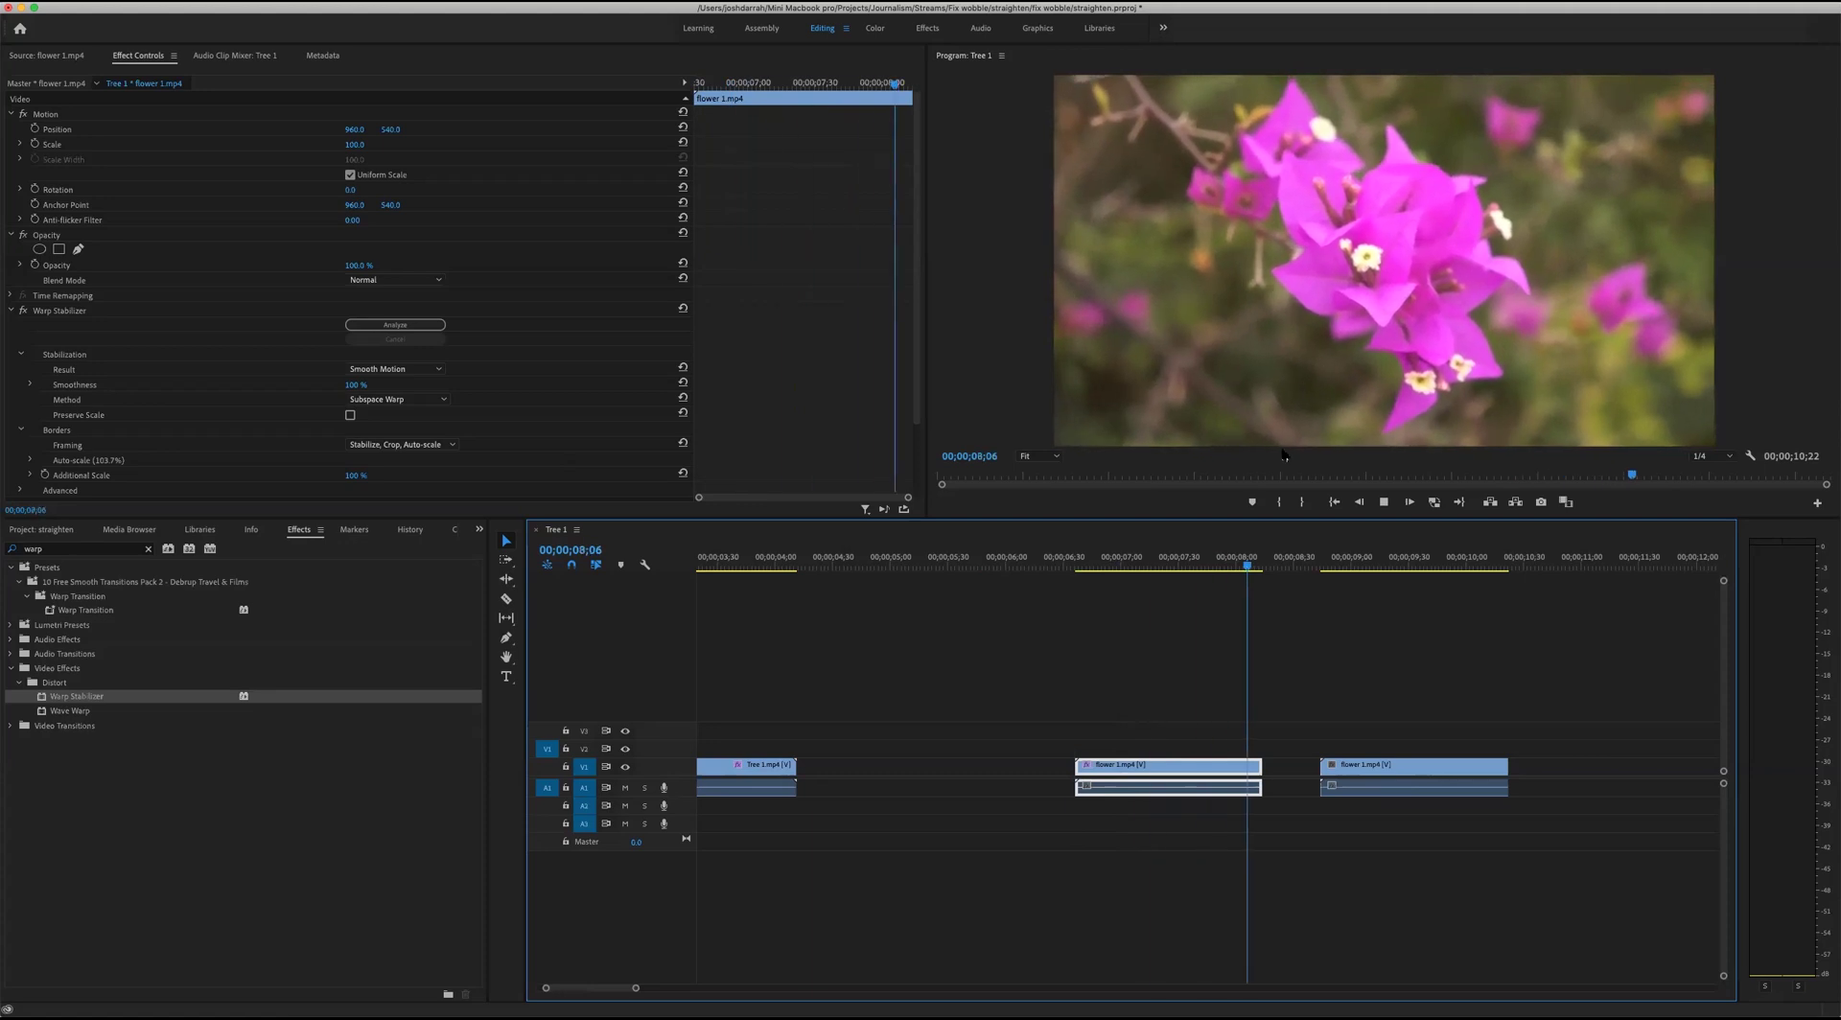
key(space)
drag(1233, 568, 1448, 565)
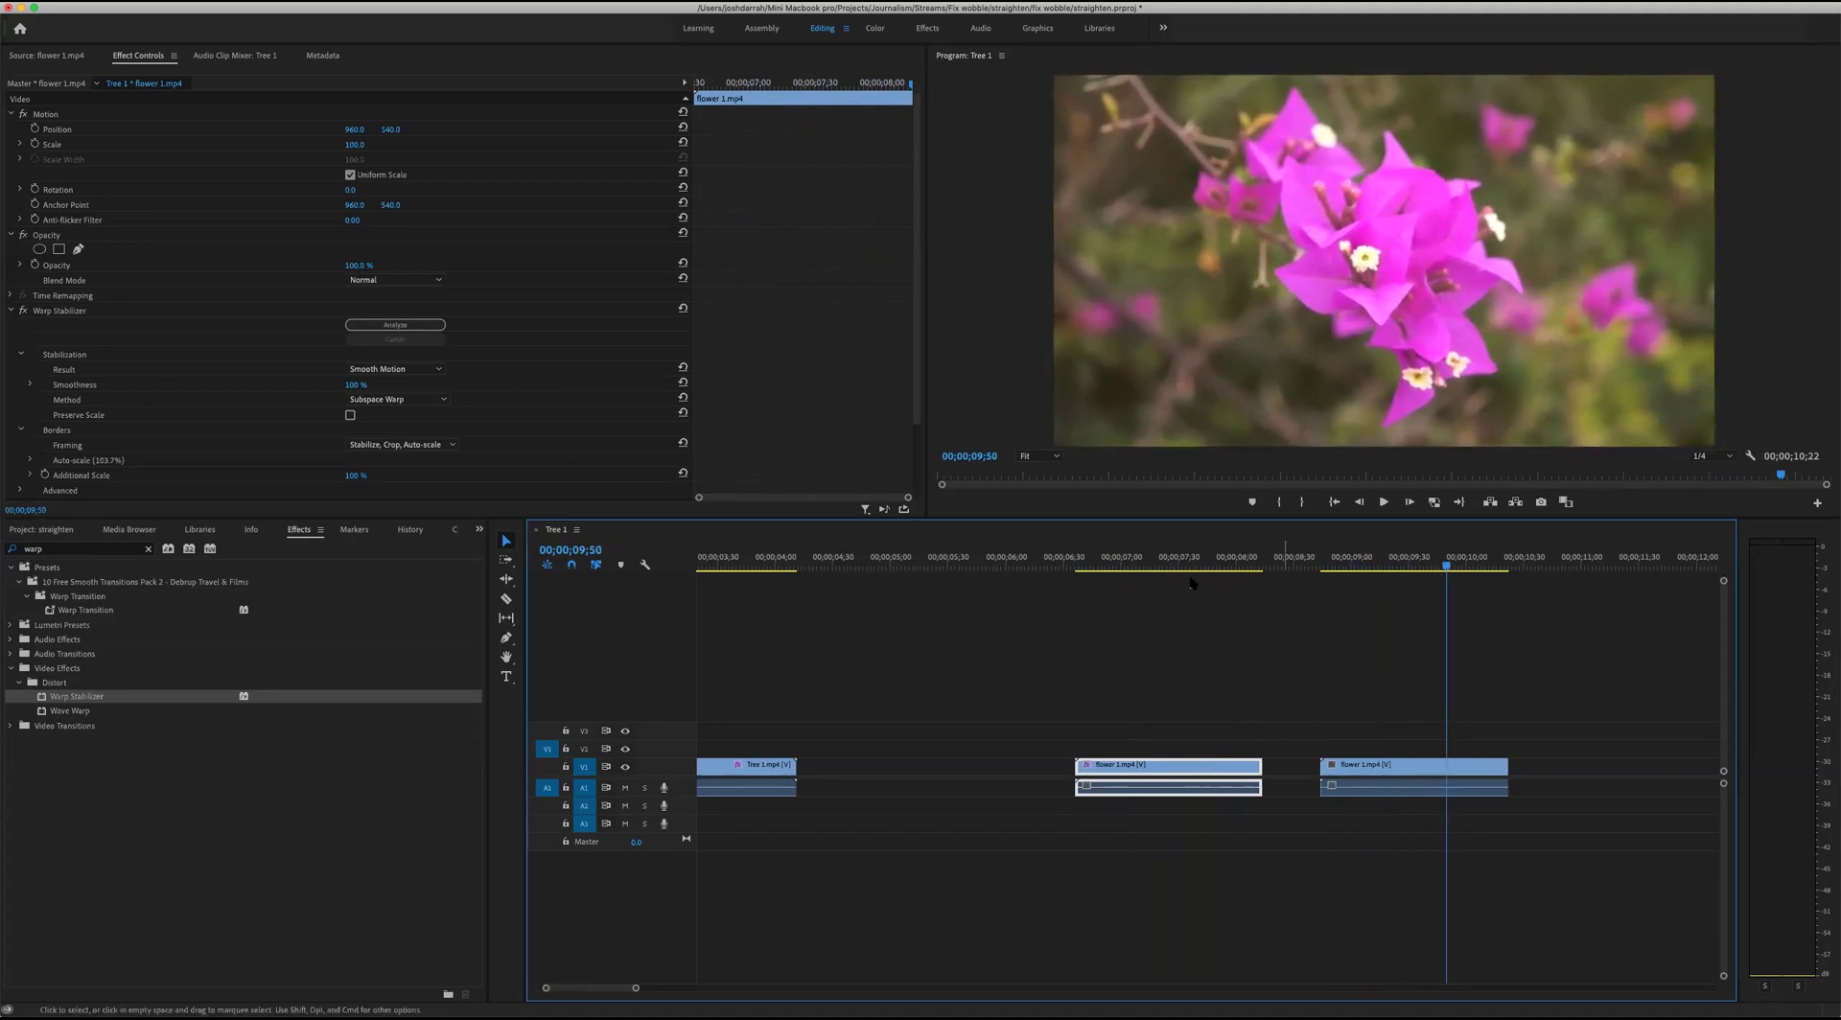
mouse_move(1153, 567)
mouse_down()
mouse_move(1085, 569)
mouse_move(1155, 567)
mouse_up()
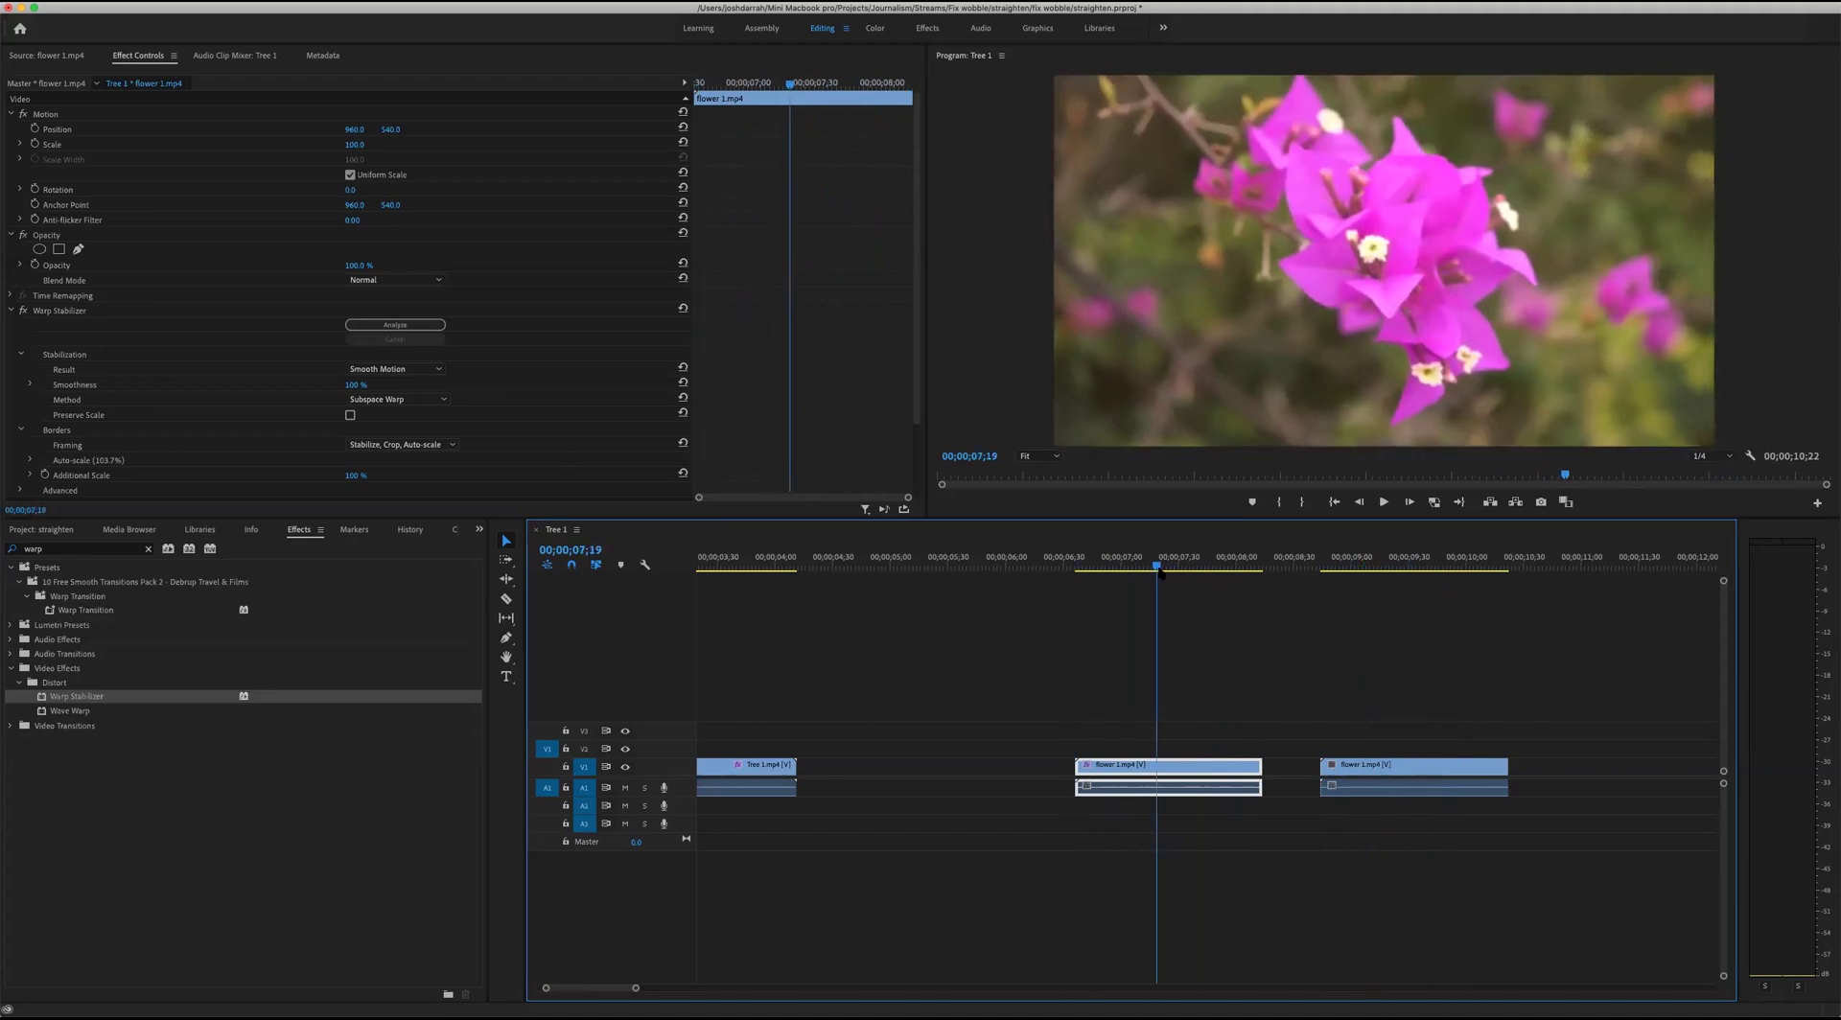
Change the first flower clip's Warp Stabilizer method to Position, Scale, Rotation.
click(400, 401)
click(416, 461)
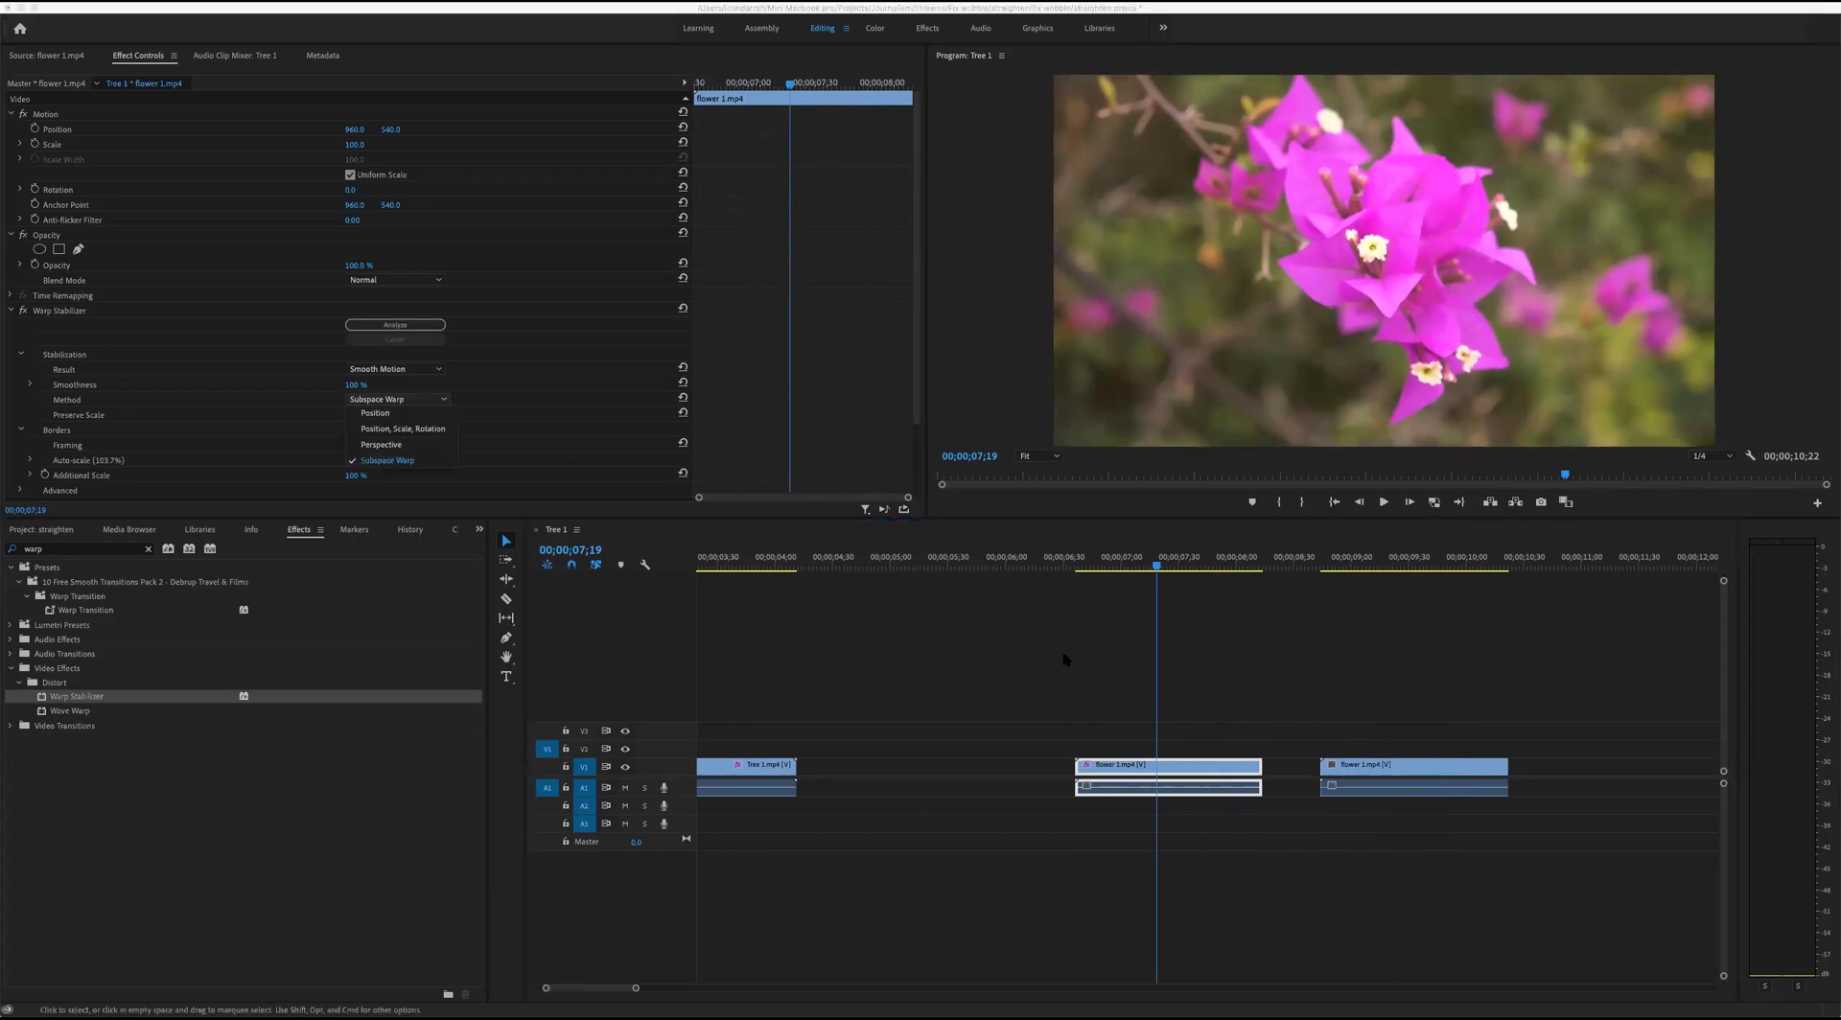
click(1176, 623)
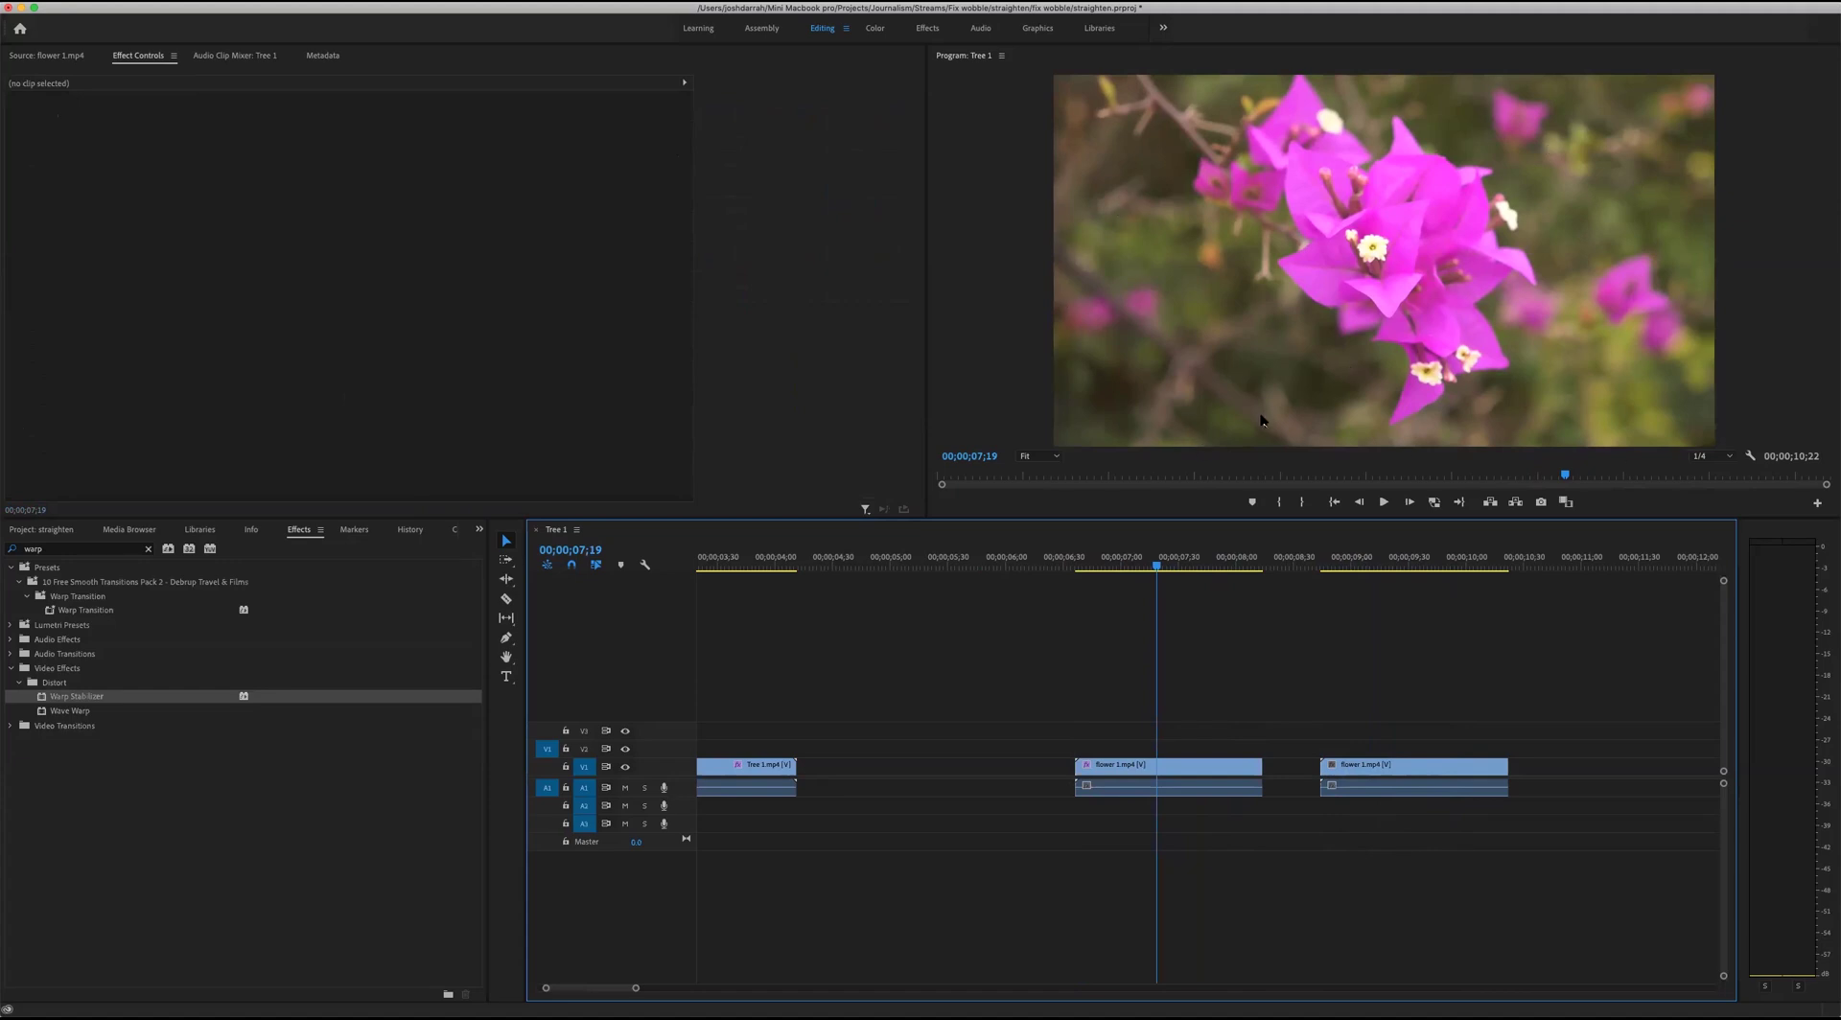
click(1132, 559)
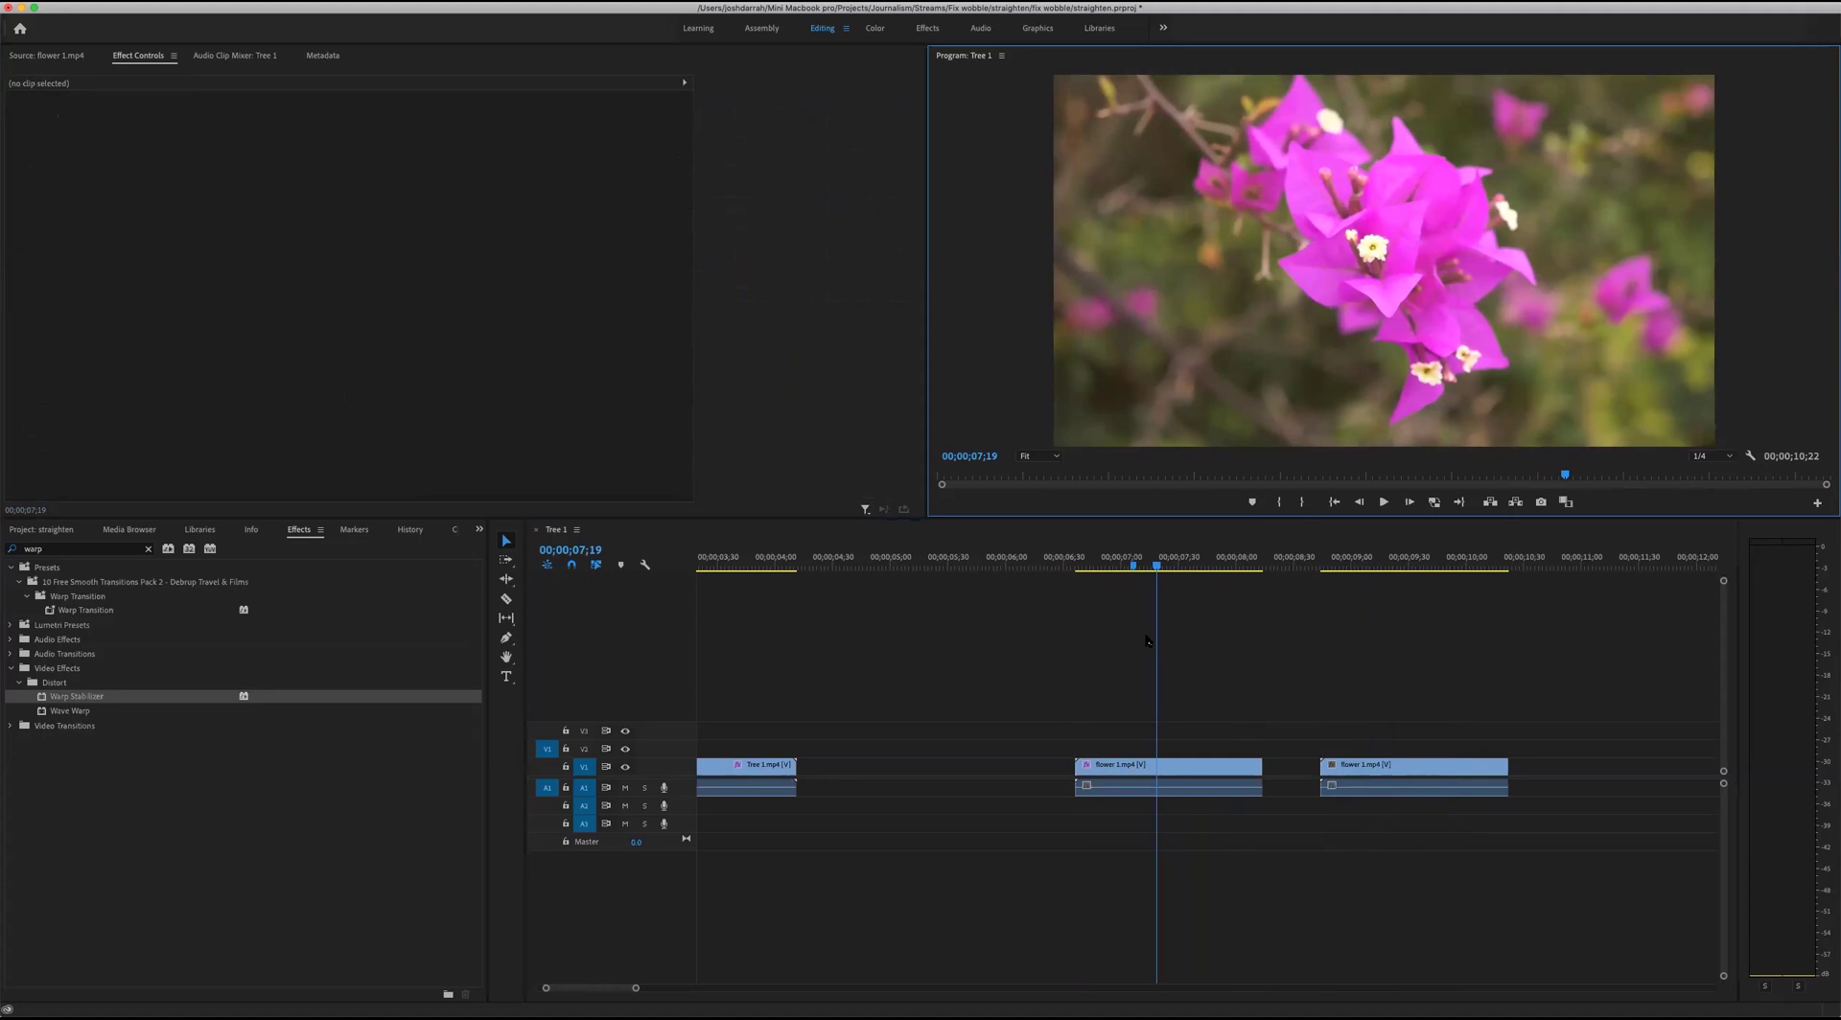
click(1160, 767)
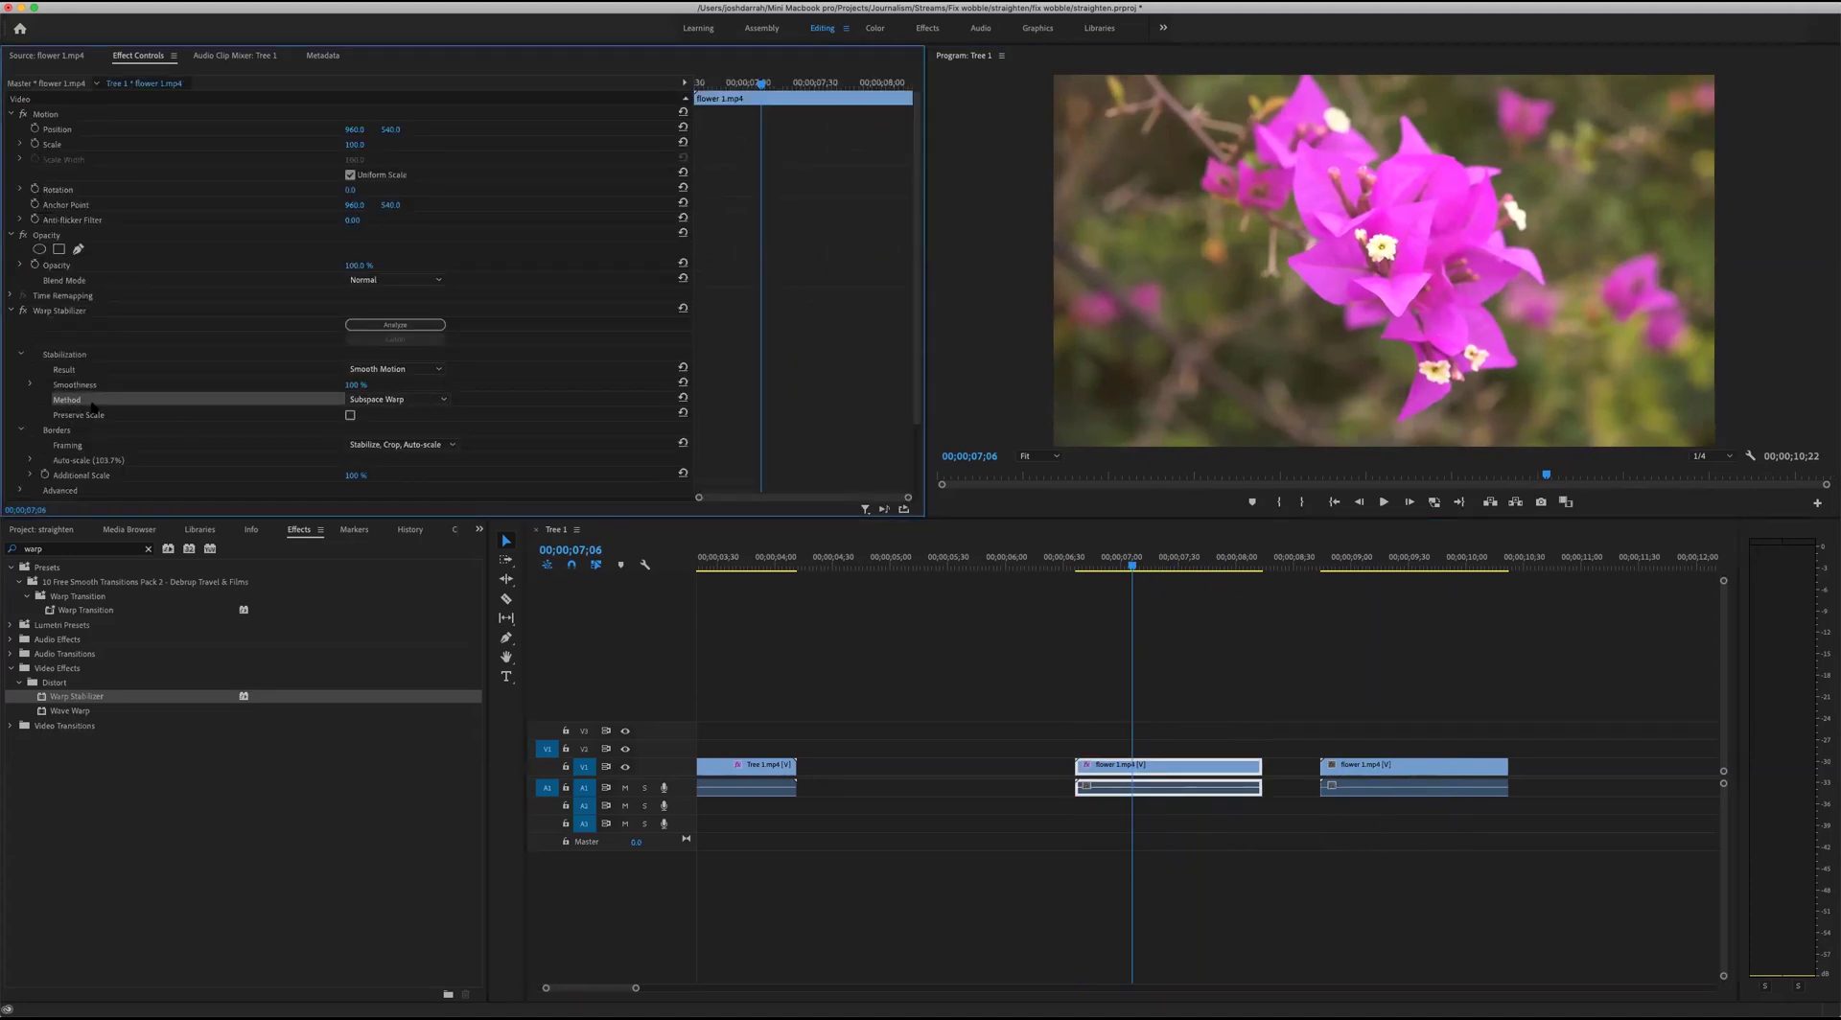
click(441, 399)
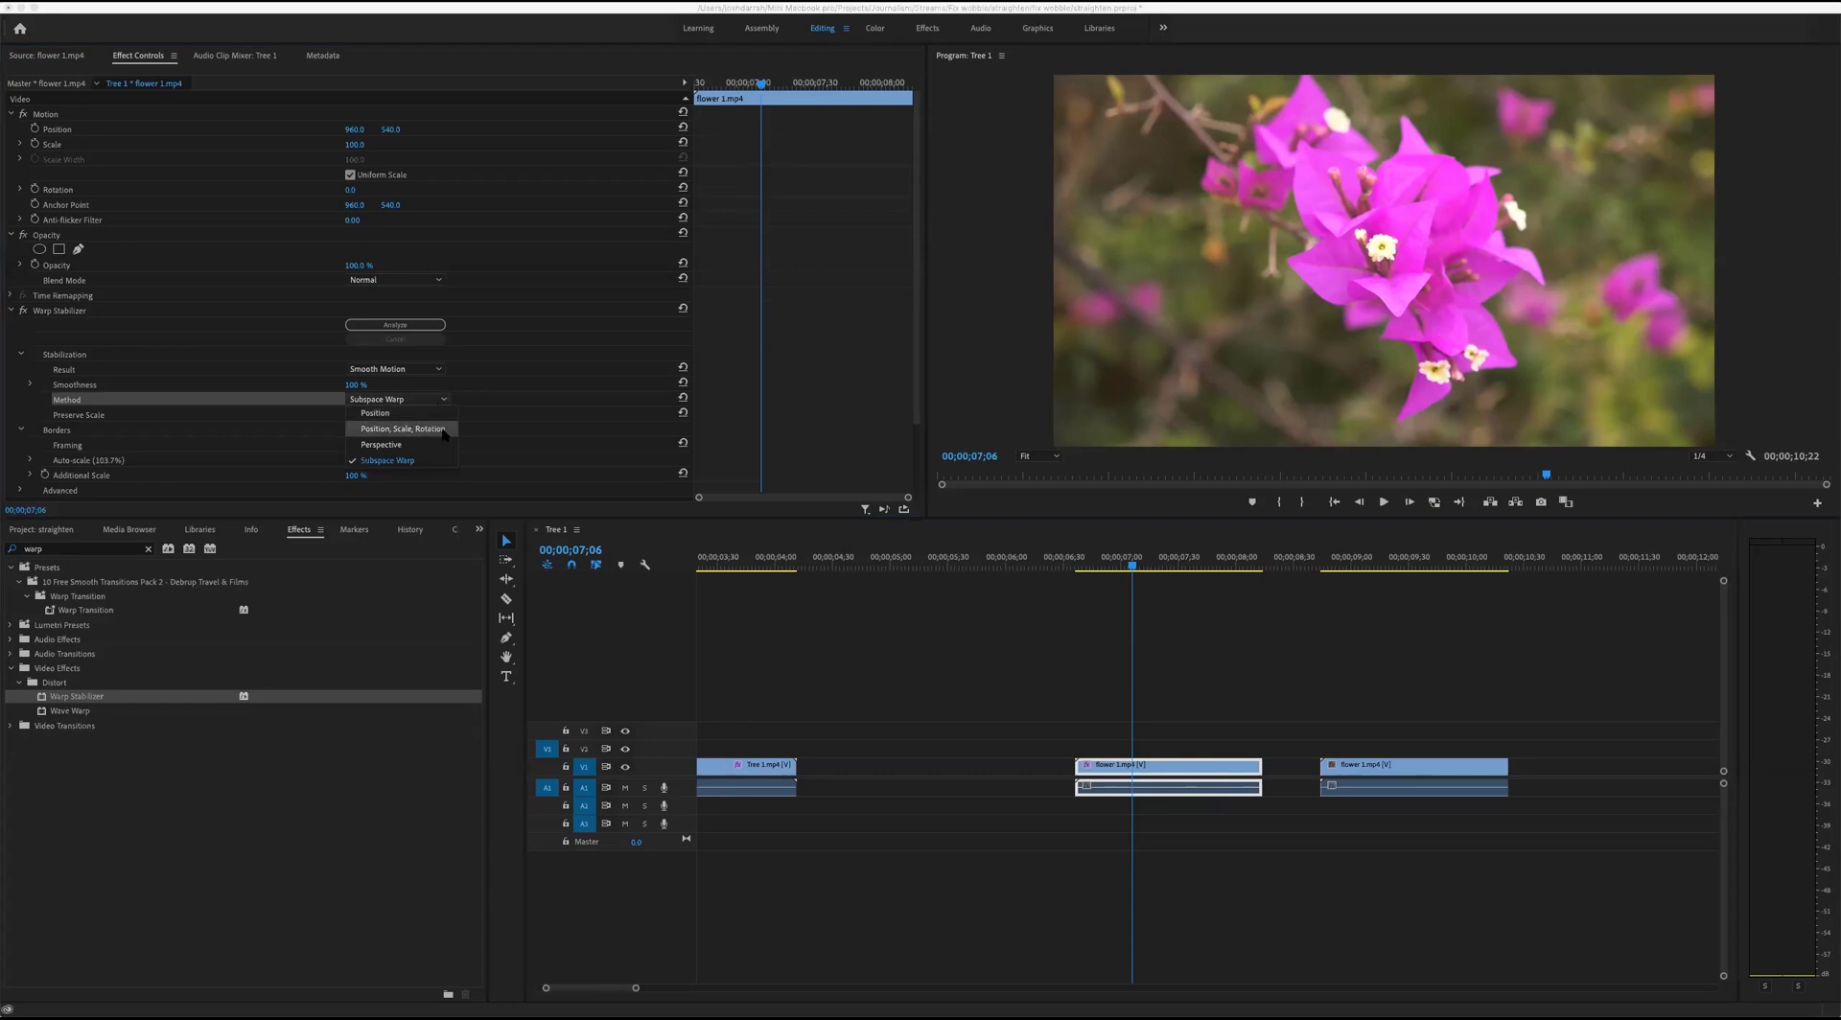
click(422, 428)
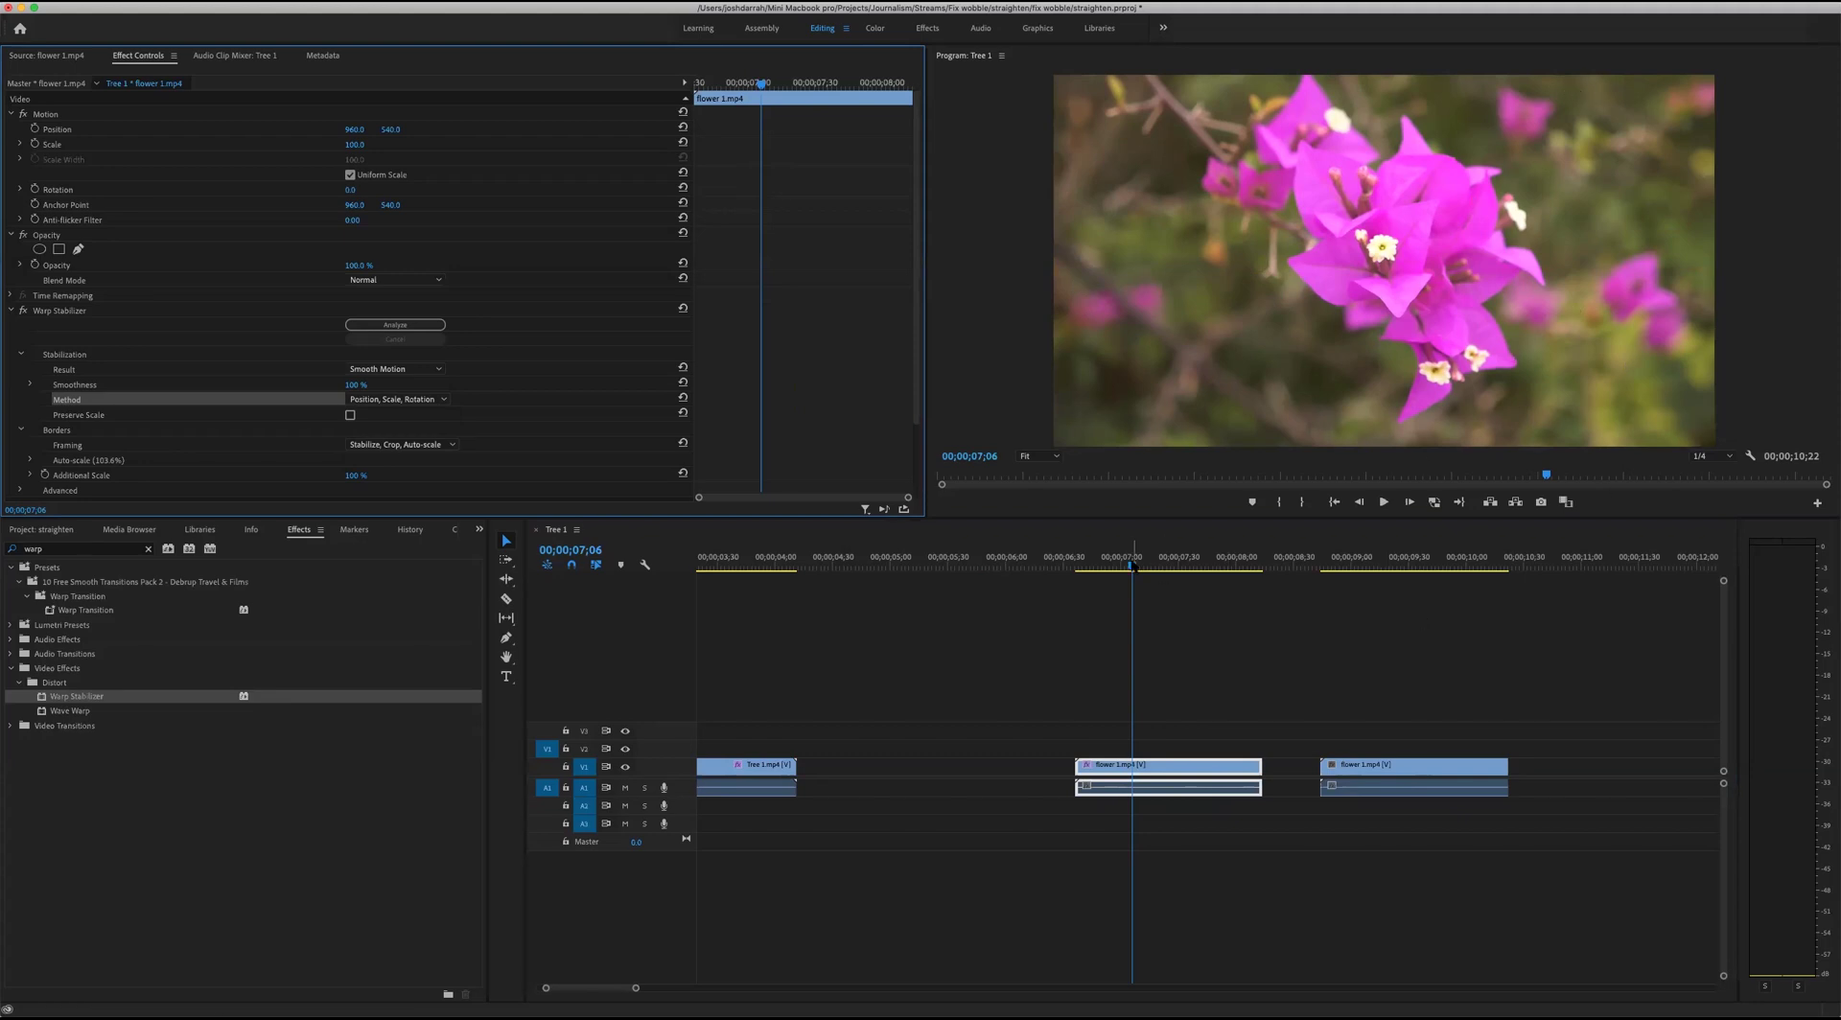
Replay the first flower clip from its start and scrub through its middle to check the Position, Scale, Rotation stabilization.
drag(1133, 567, 1073, 572)
key(space)
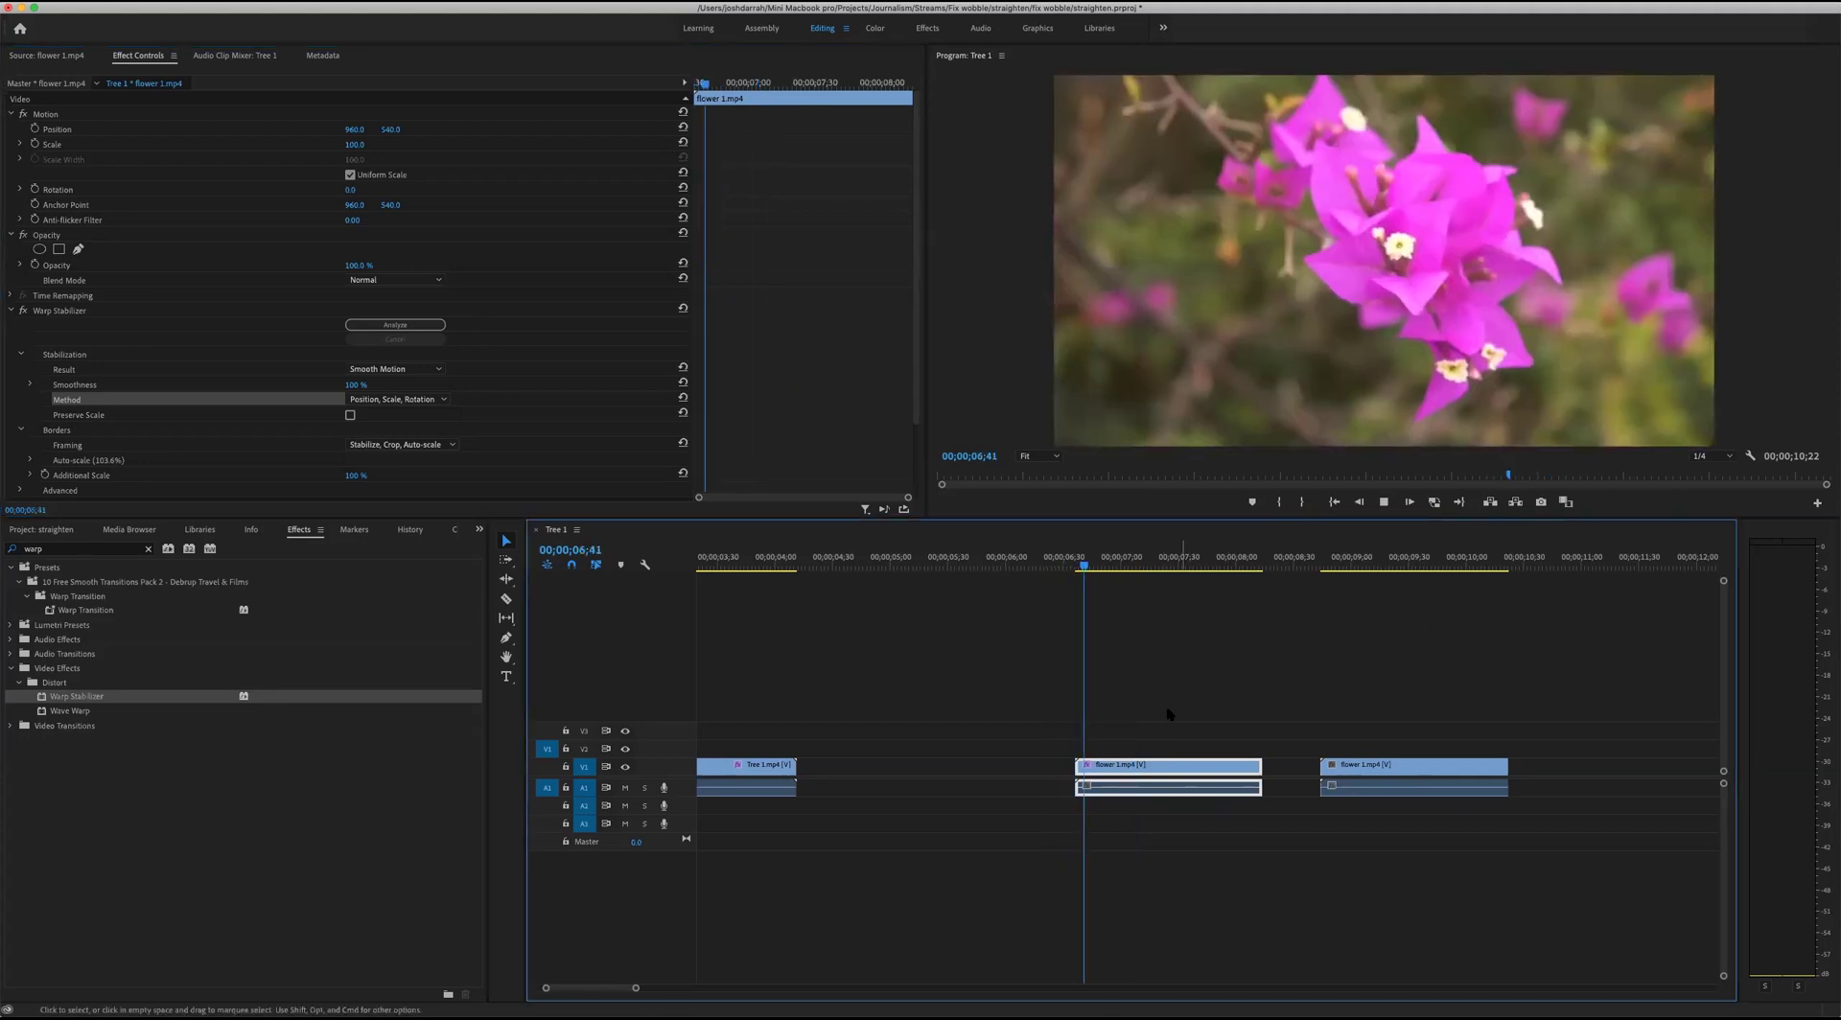
key(space)
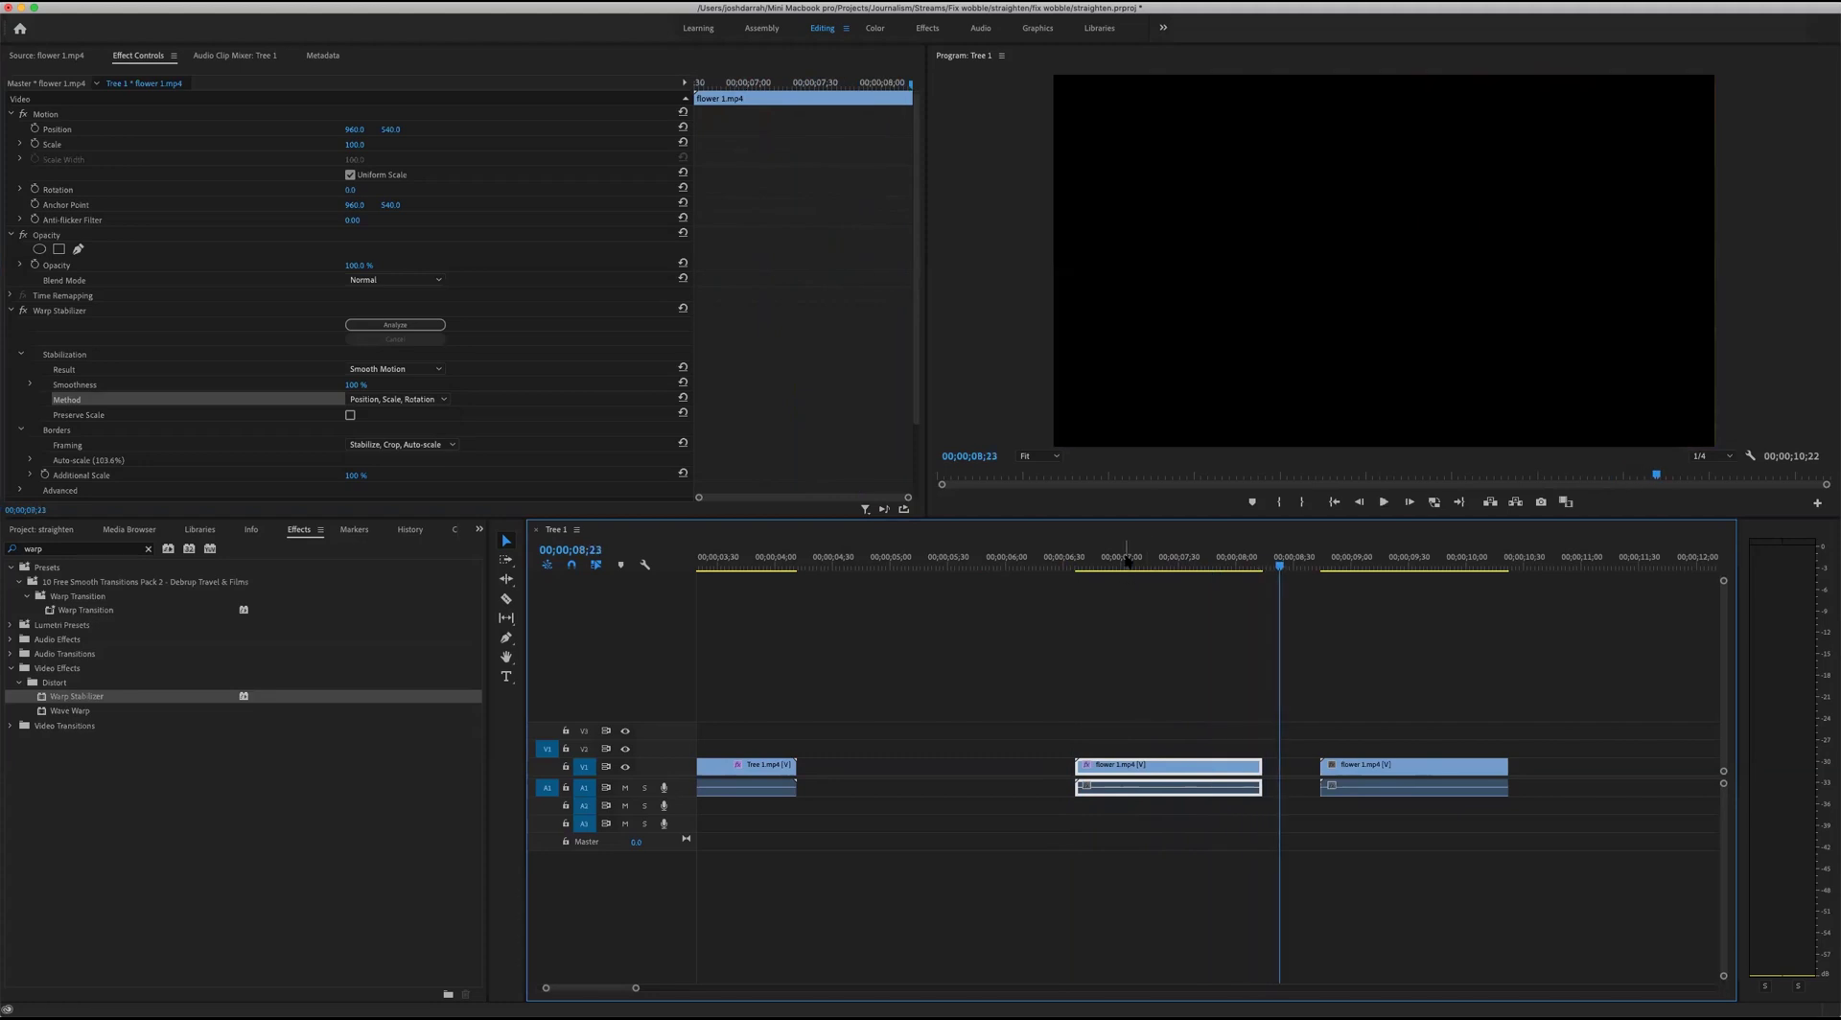
click(1074, 567)
key(space)
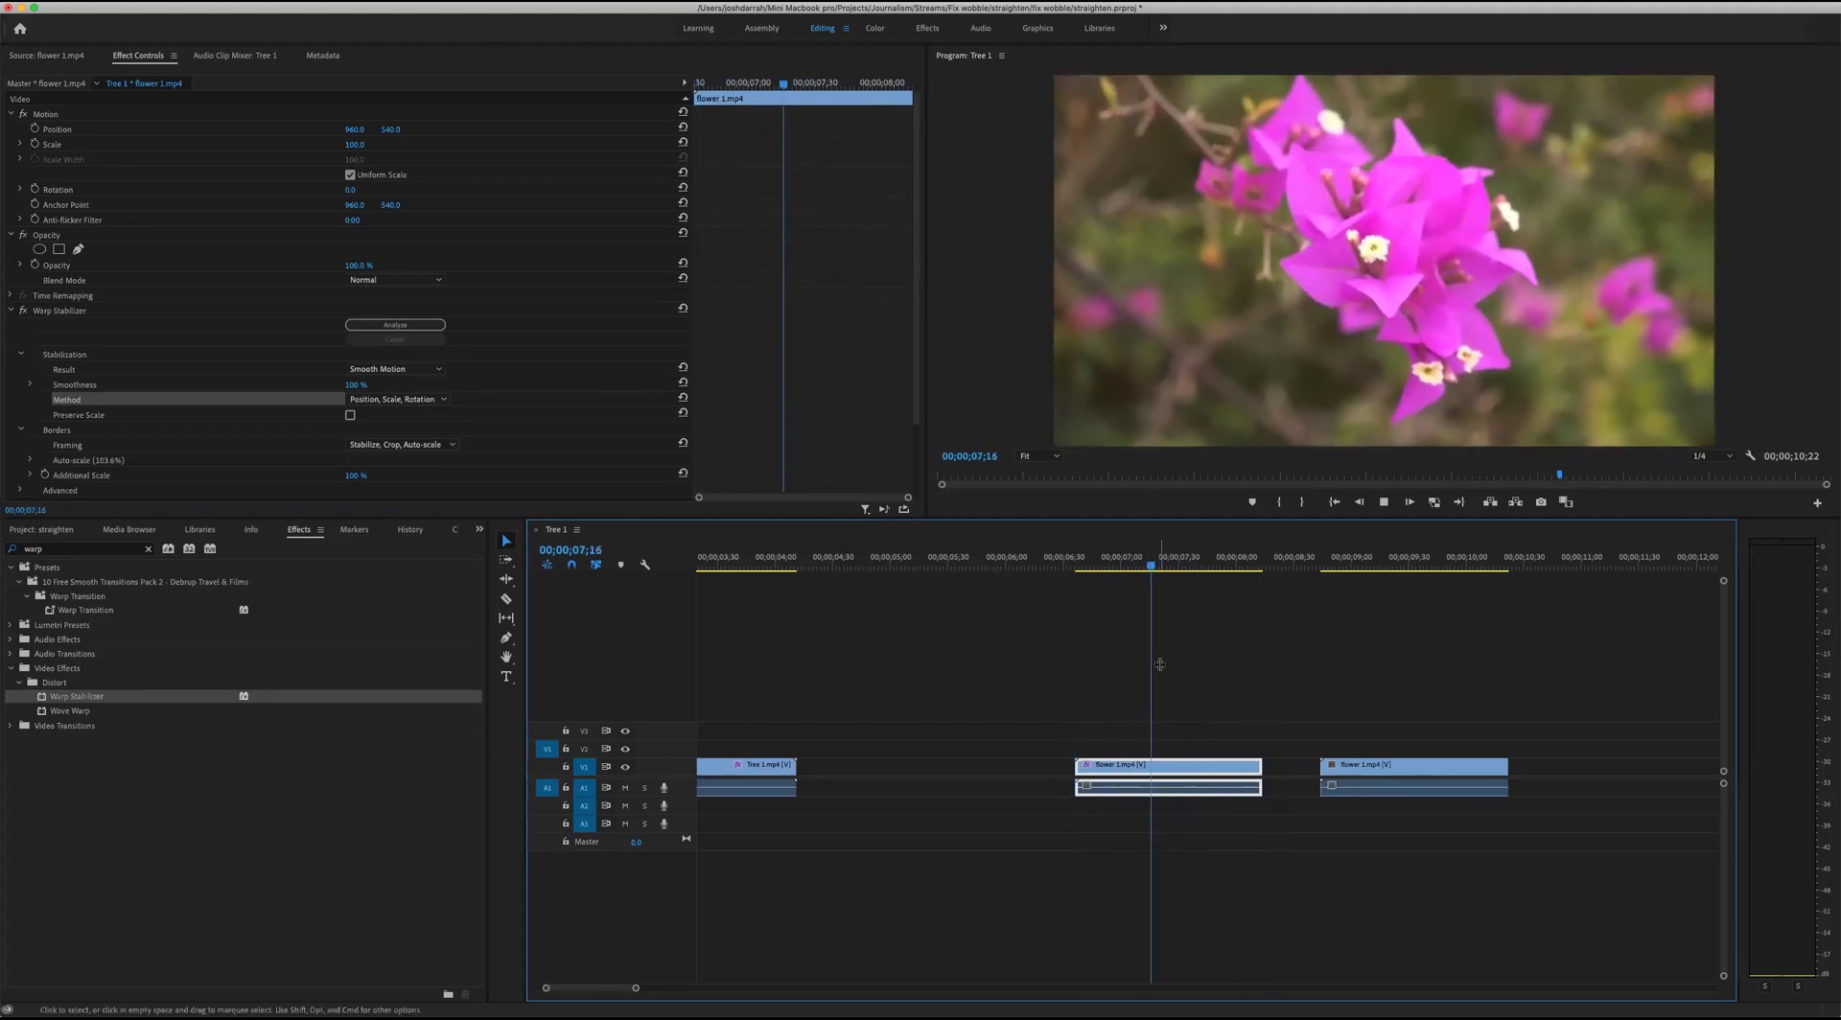
drag(1236, 564, 1181, 569)
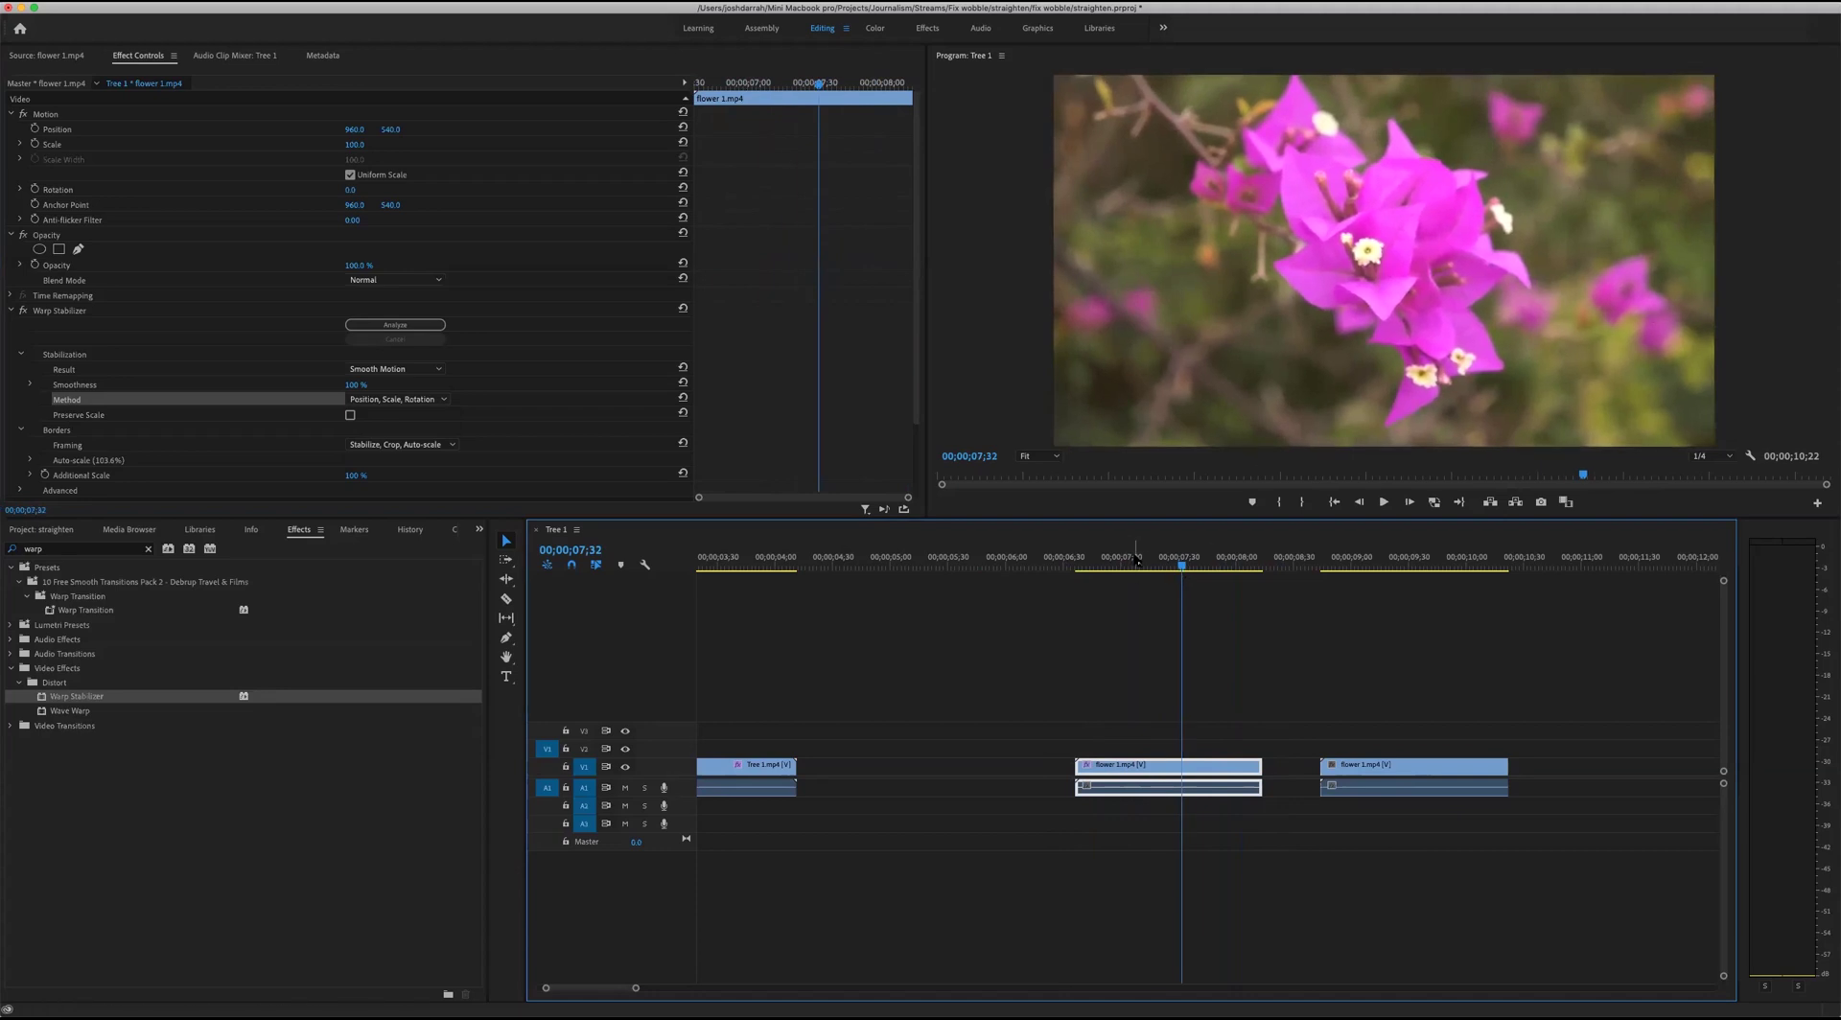
drag(1153, 564, 1135, 564)
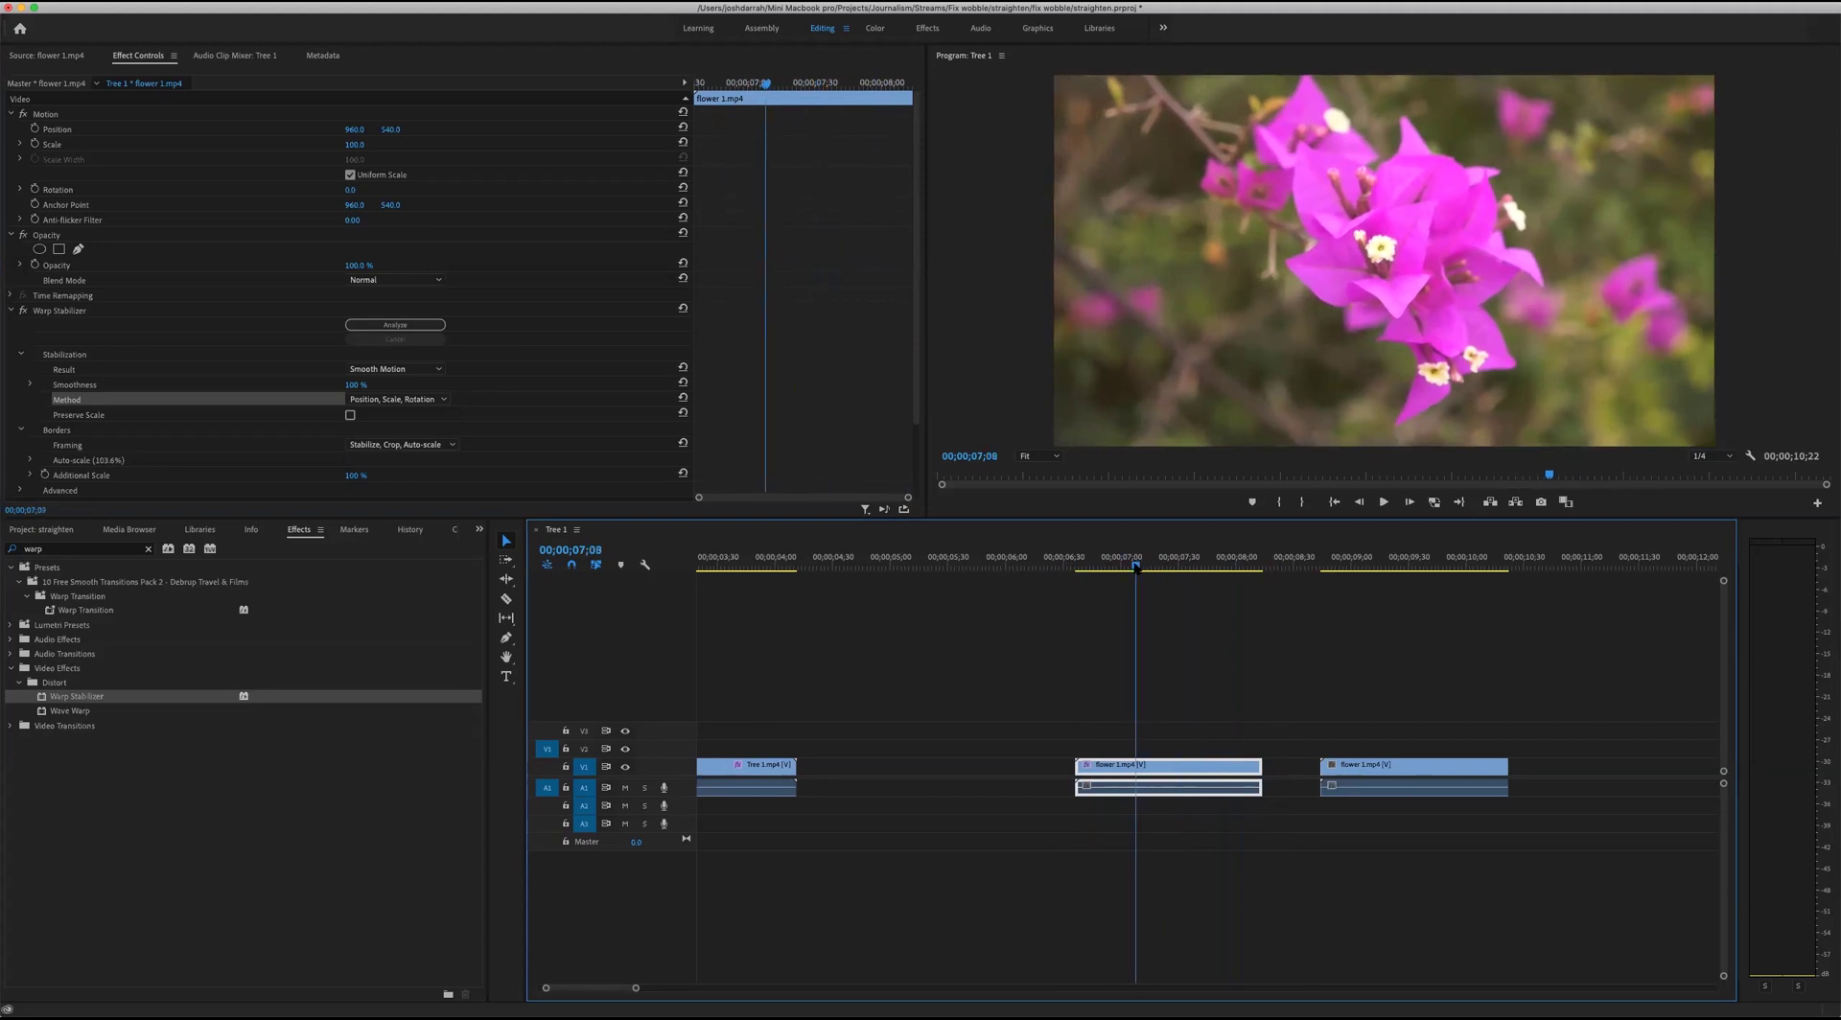
Switch the stabilization method back to Subspace Warp and play the first flower clip from its start for comparison.
click(441, 399)
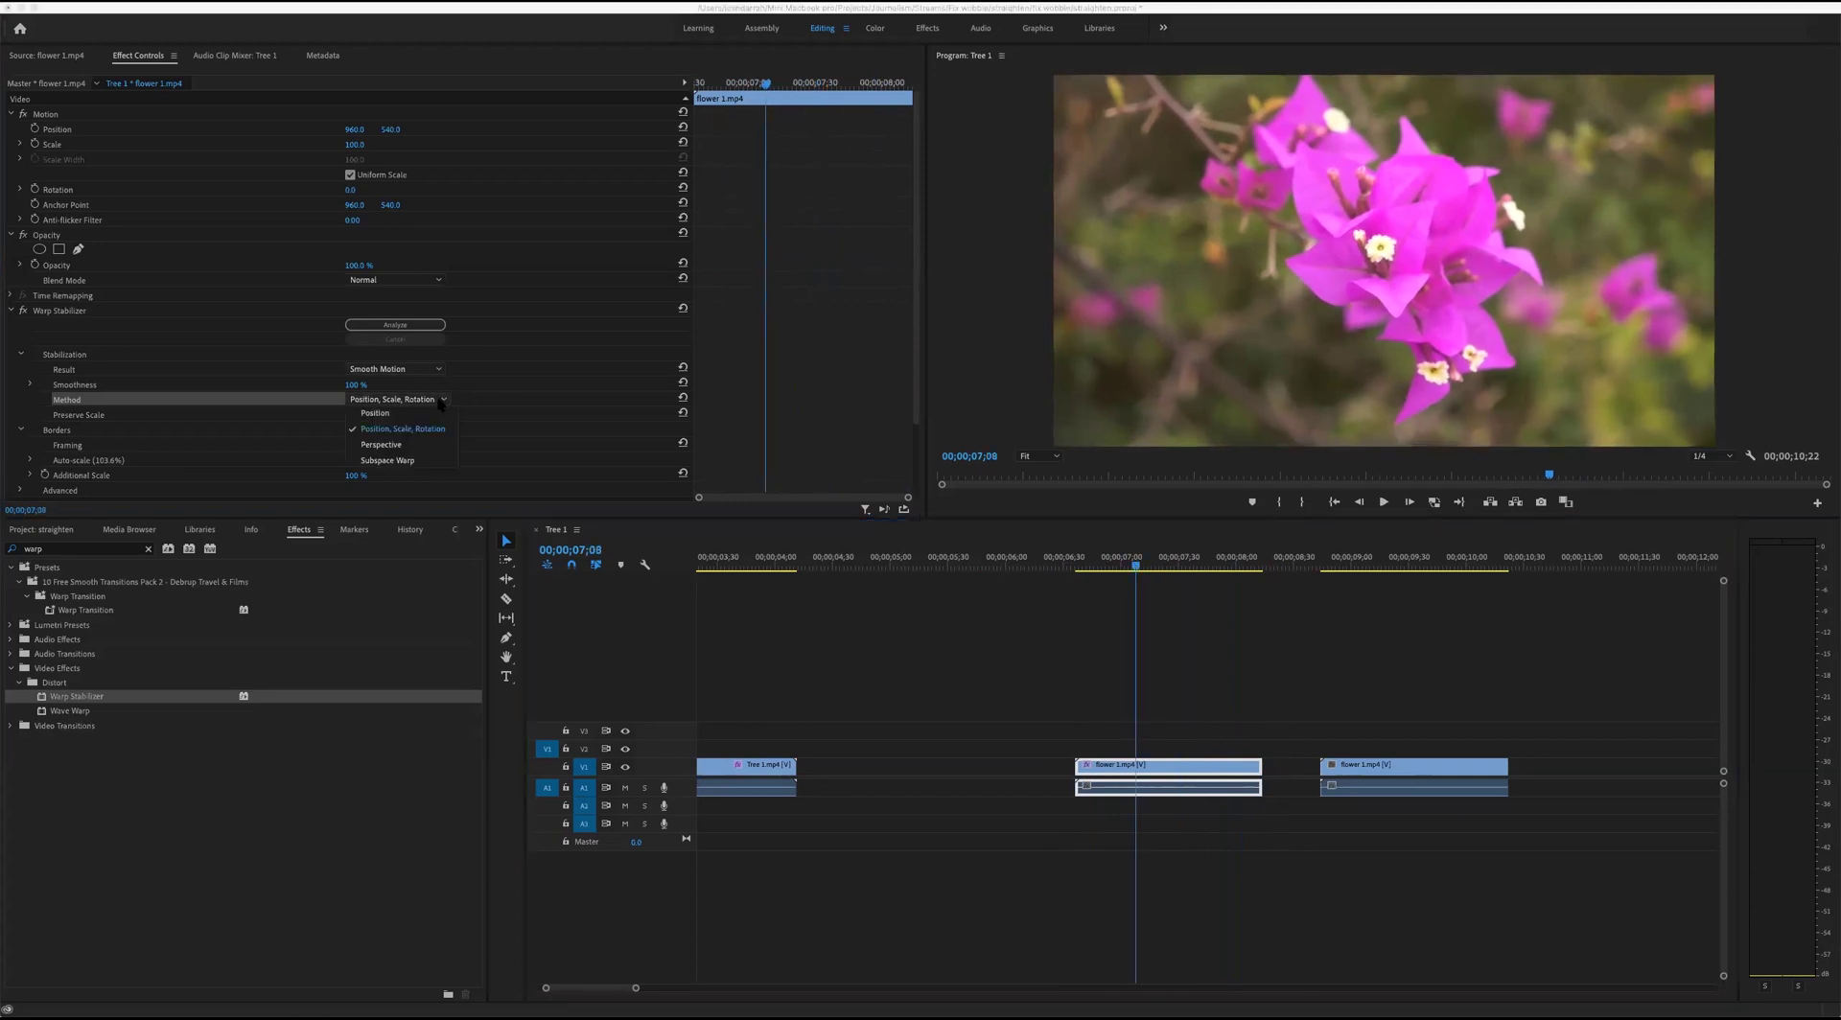
click(458, 464)
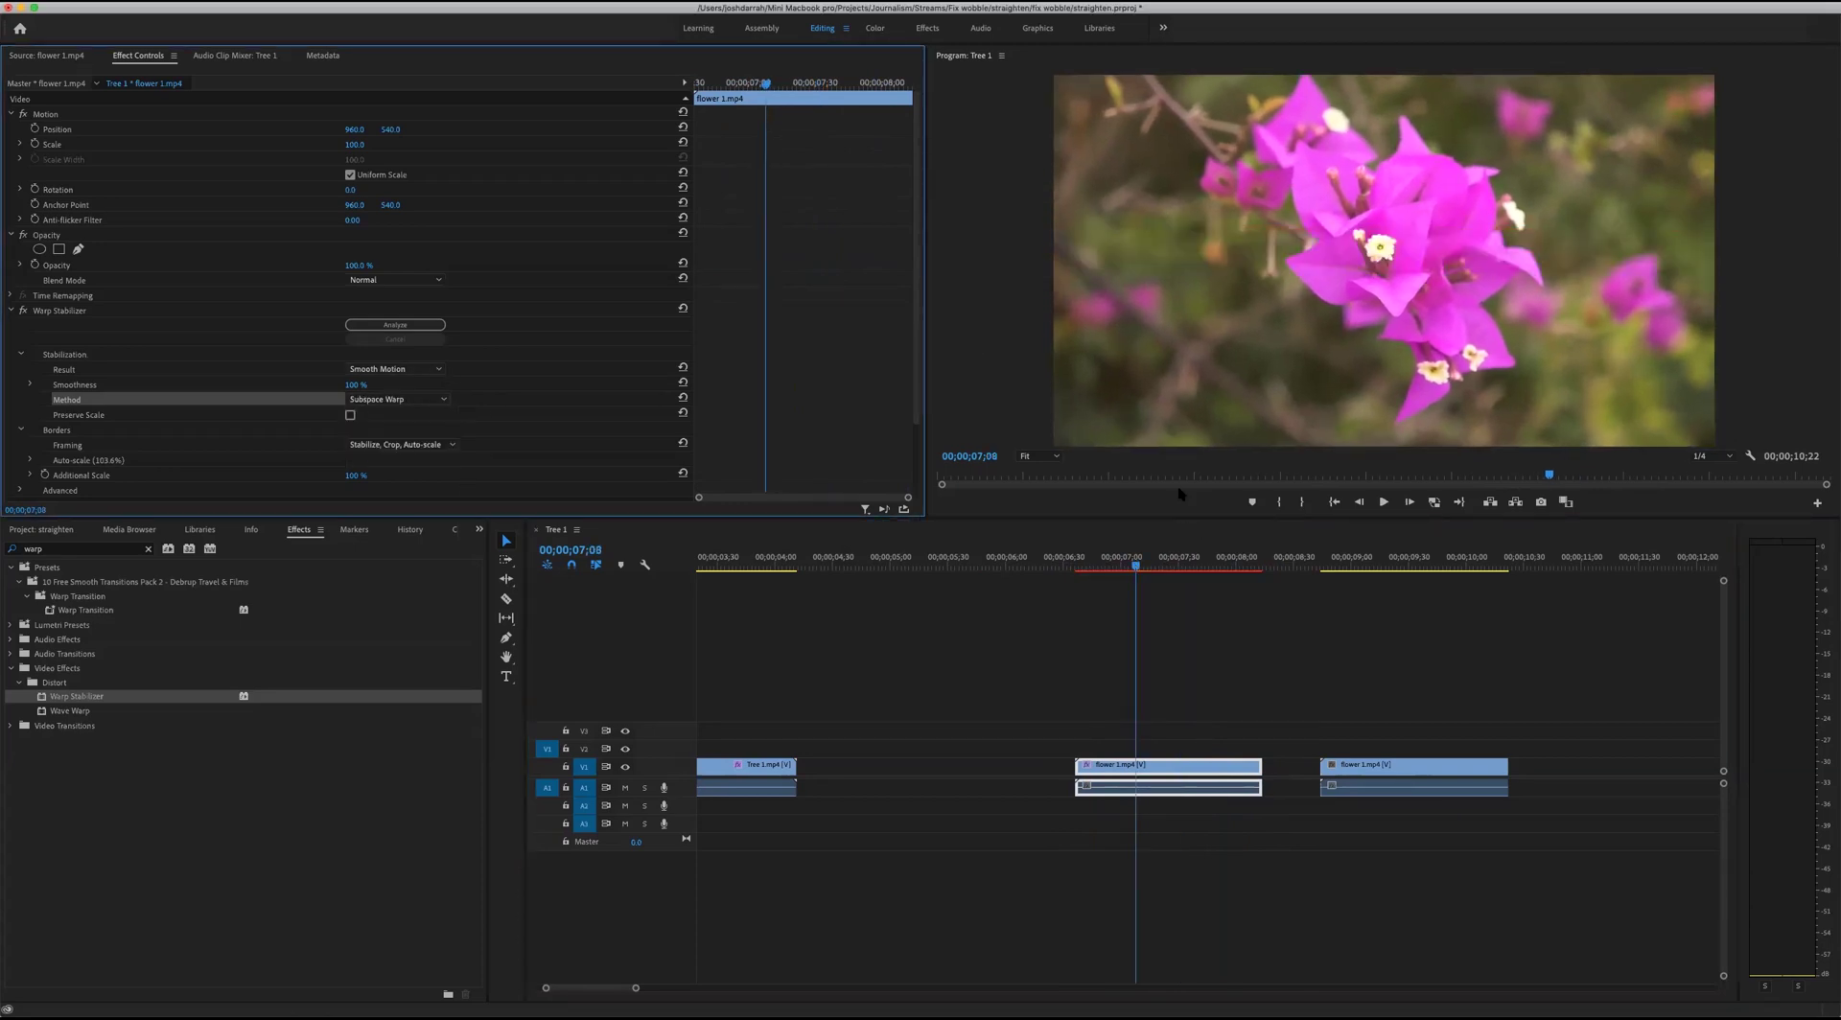
drag(1120, 562, 1072, 564)
key(space)
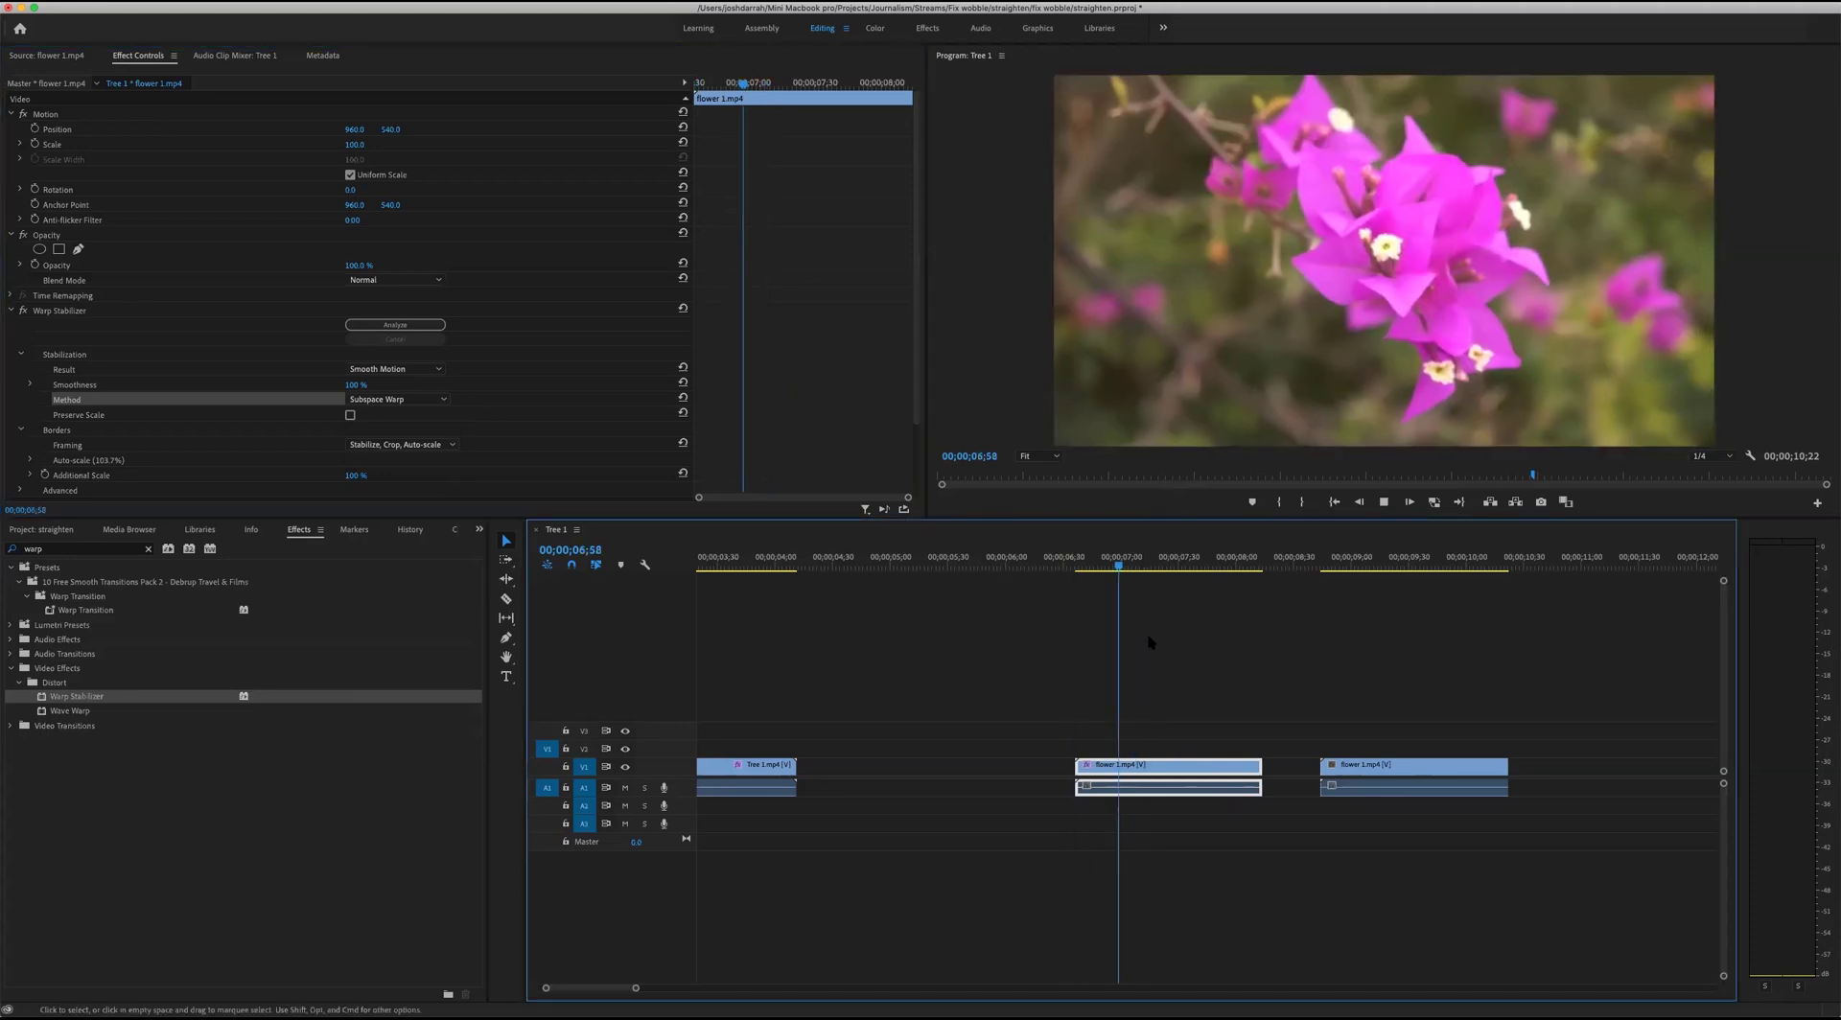
click(1155, 562)
Set the stabilization method to Position, Scale, Rotation and scrub through the first half of the flower clip.
click(396, 399)
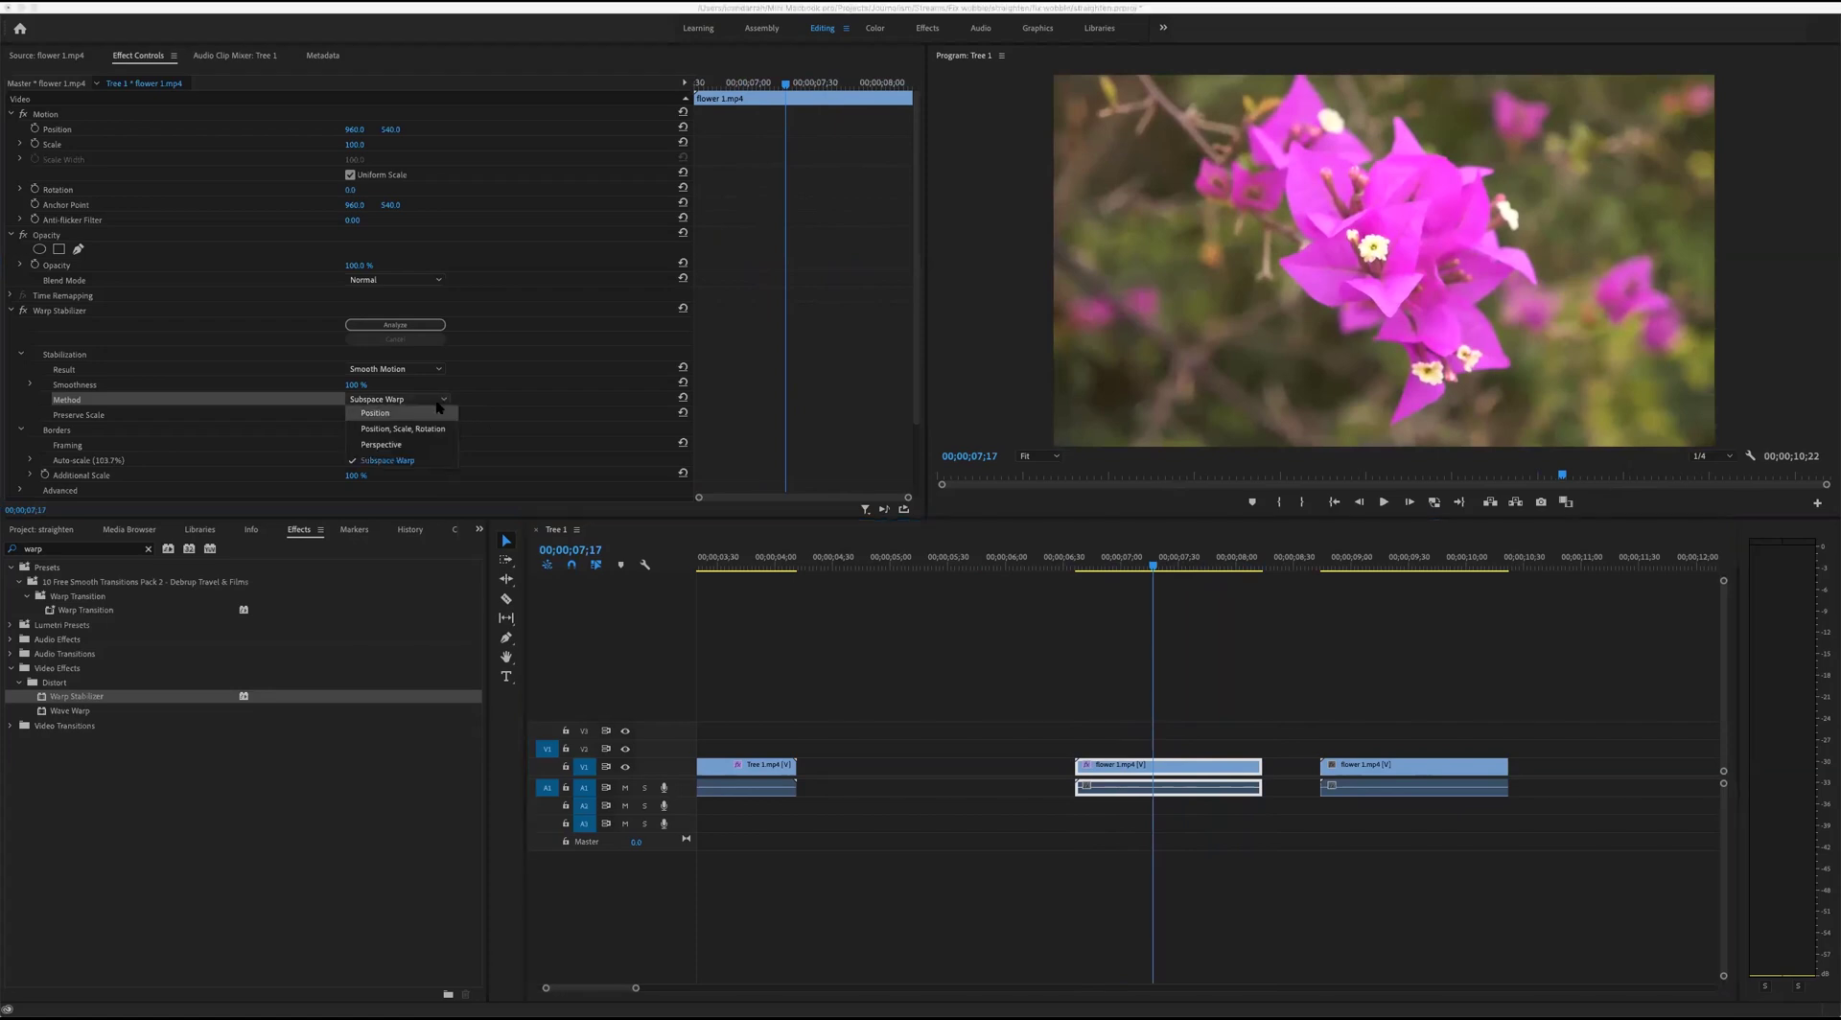
click(431, 430)
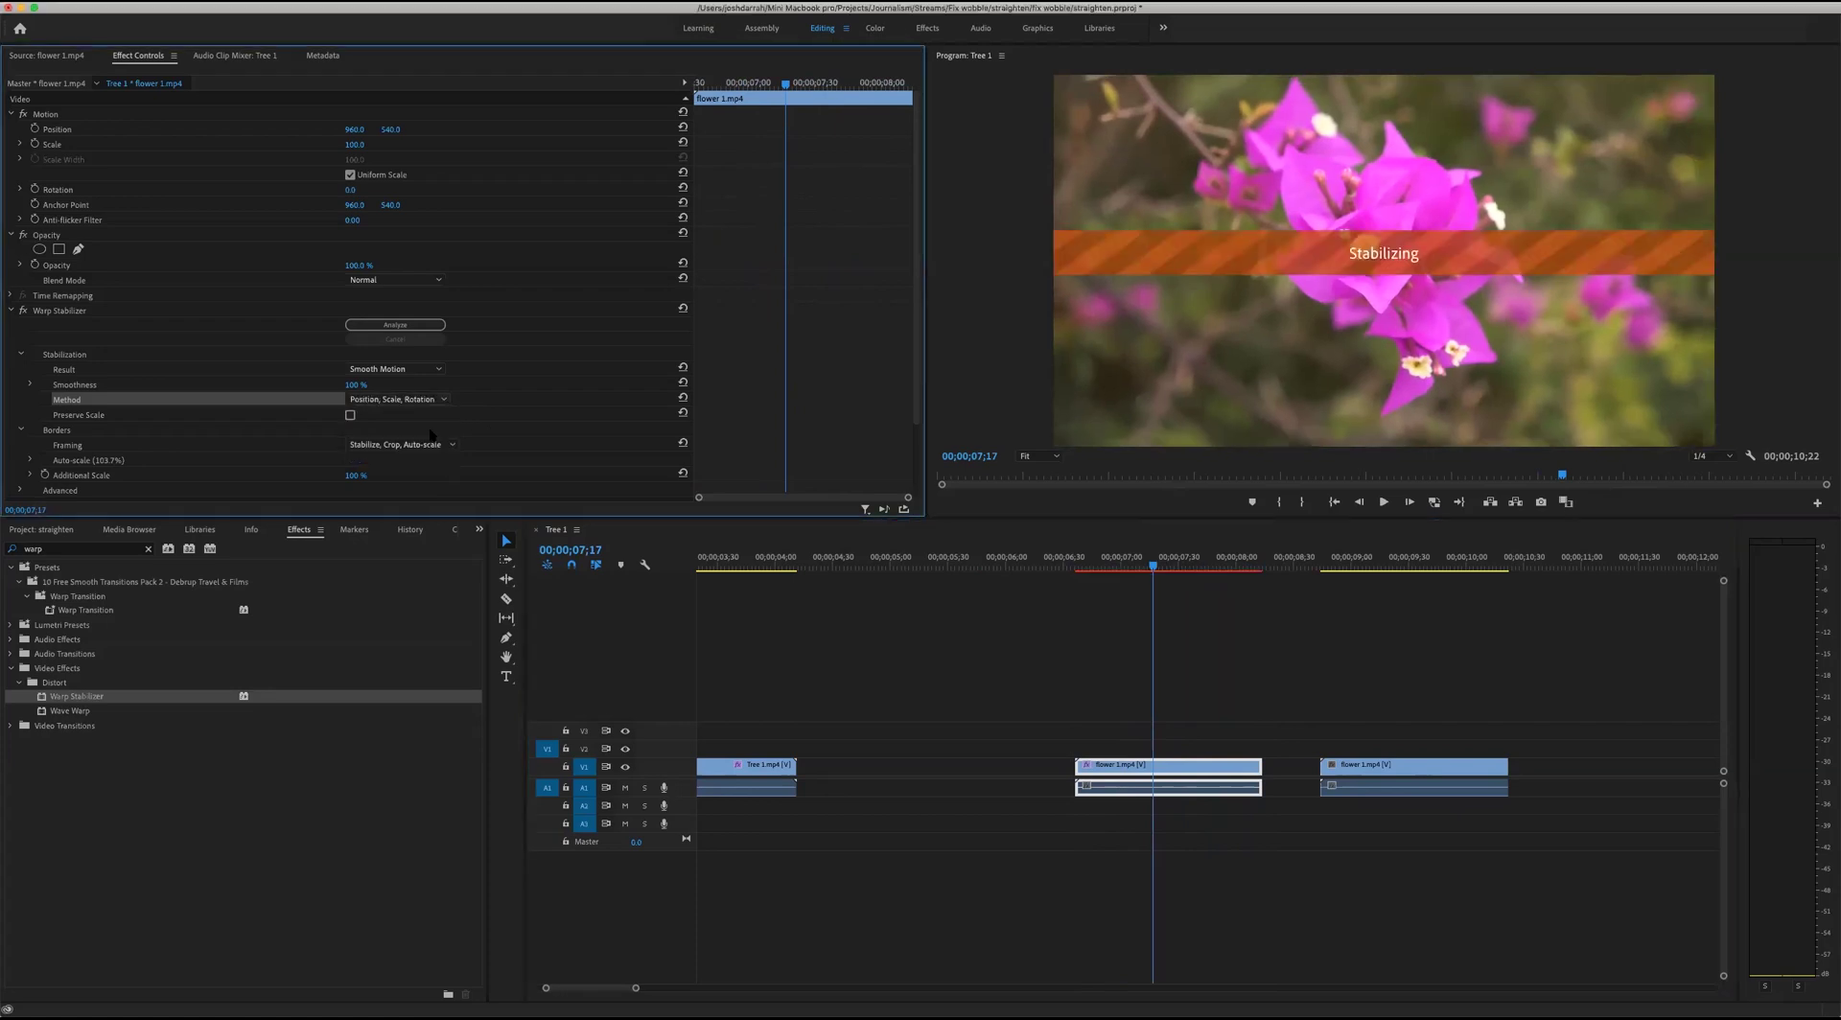
click(1085, 560)
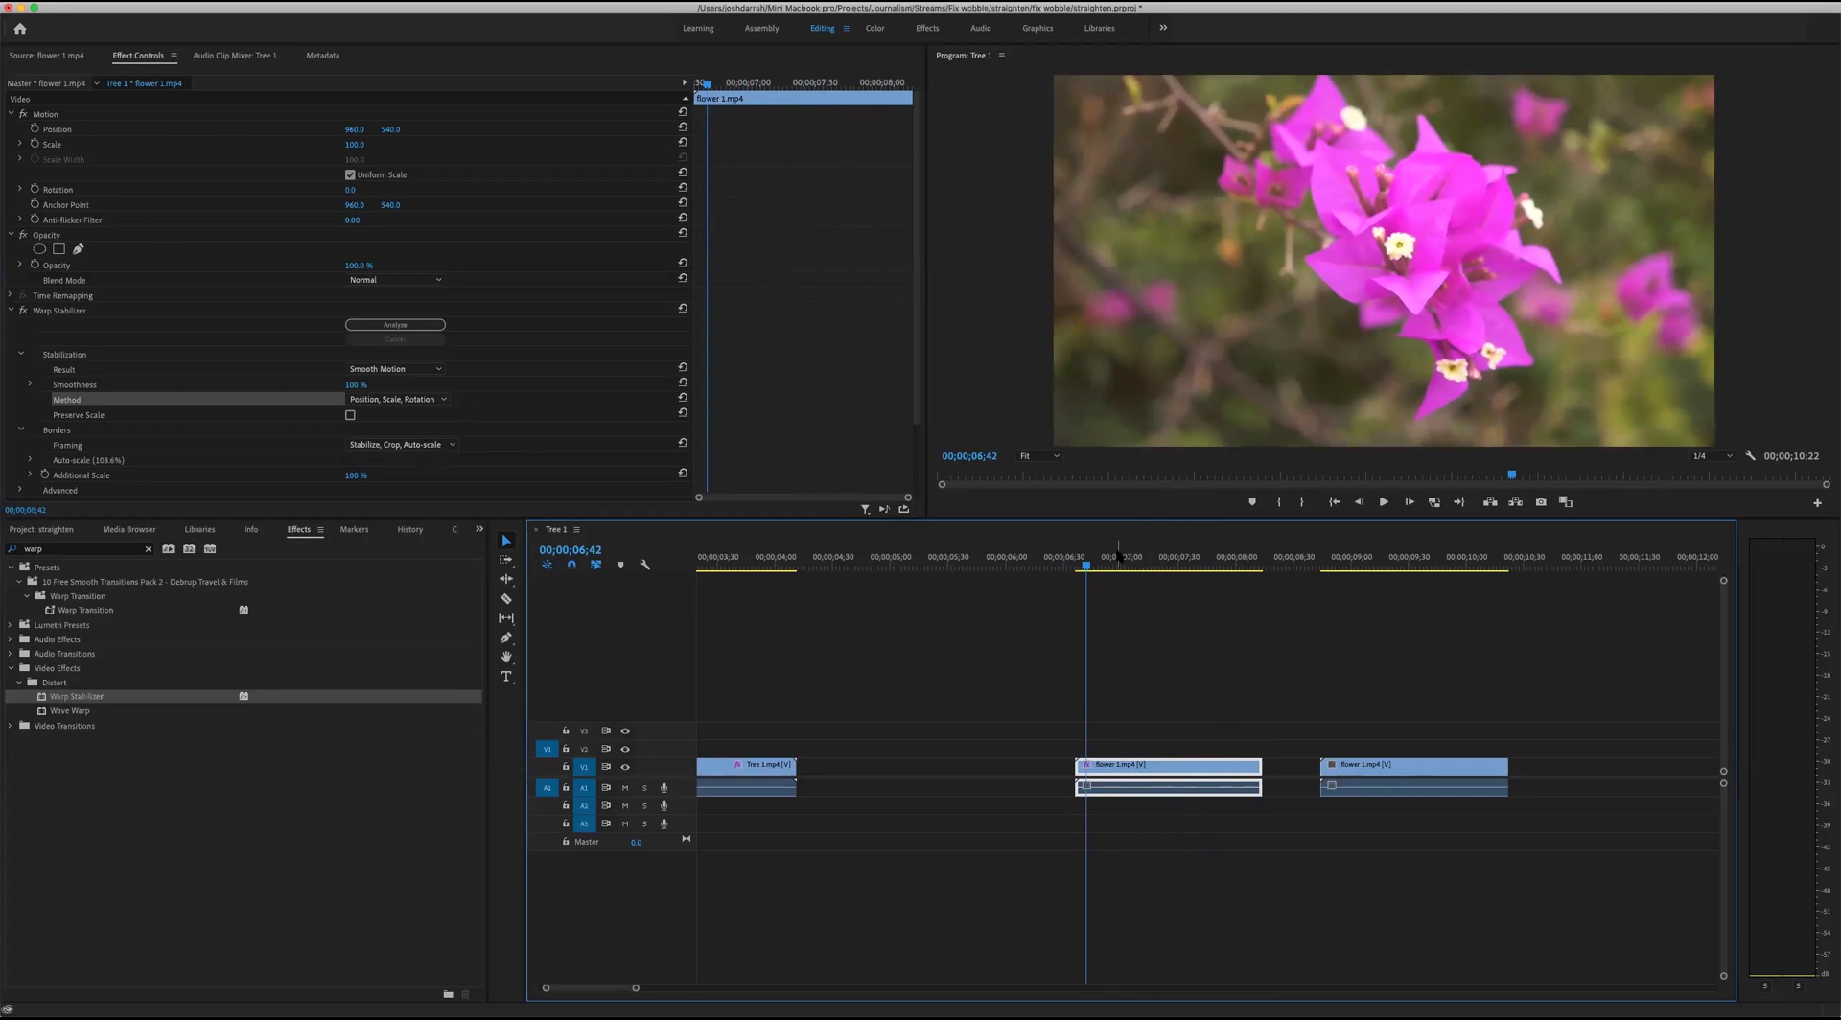
drag(1138, 557, 1162, 557)
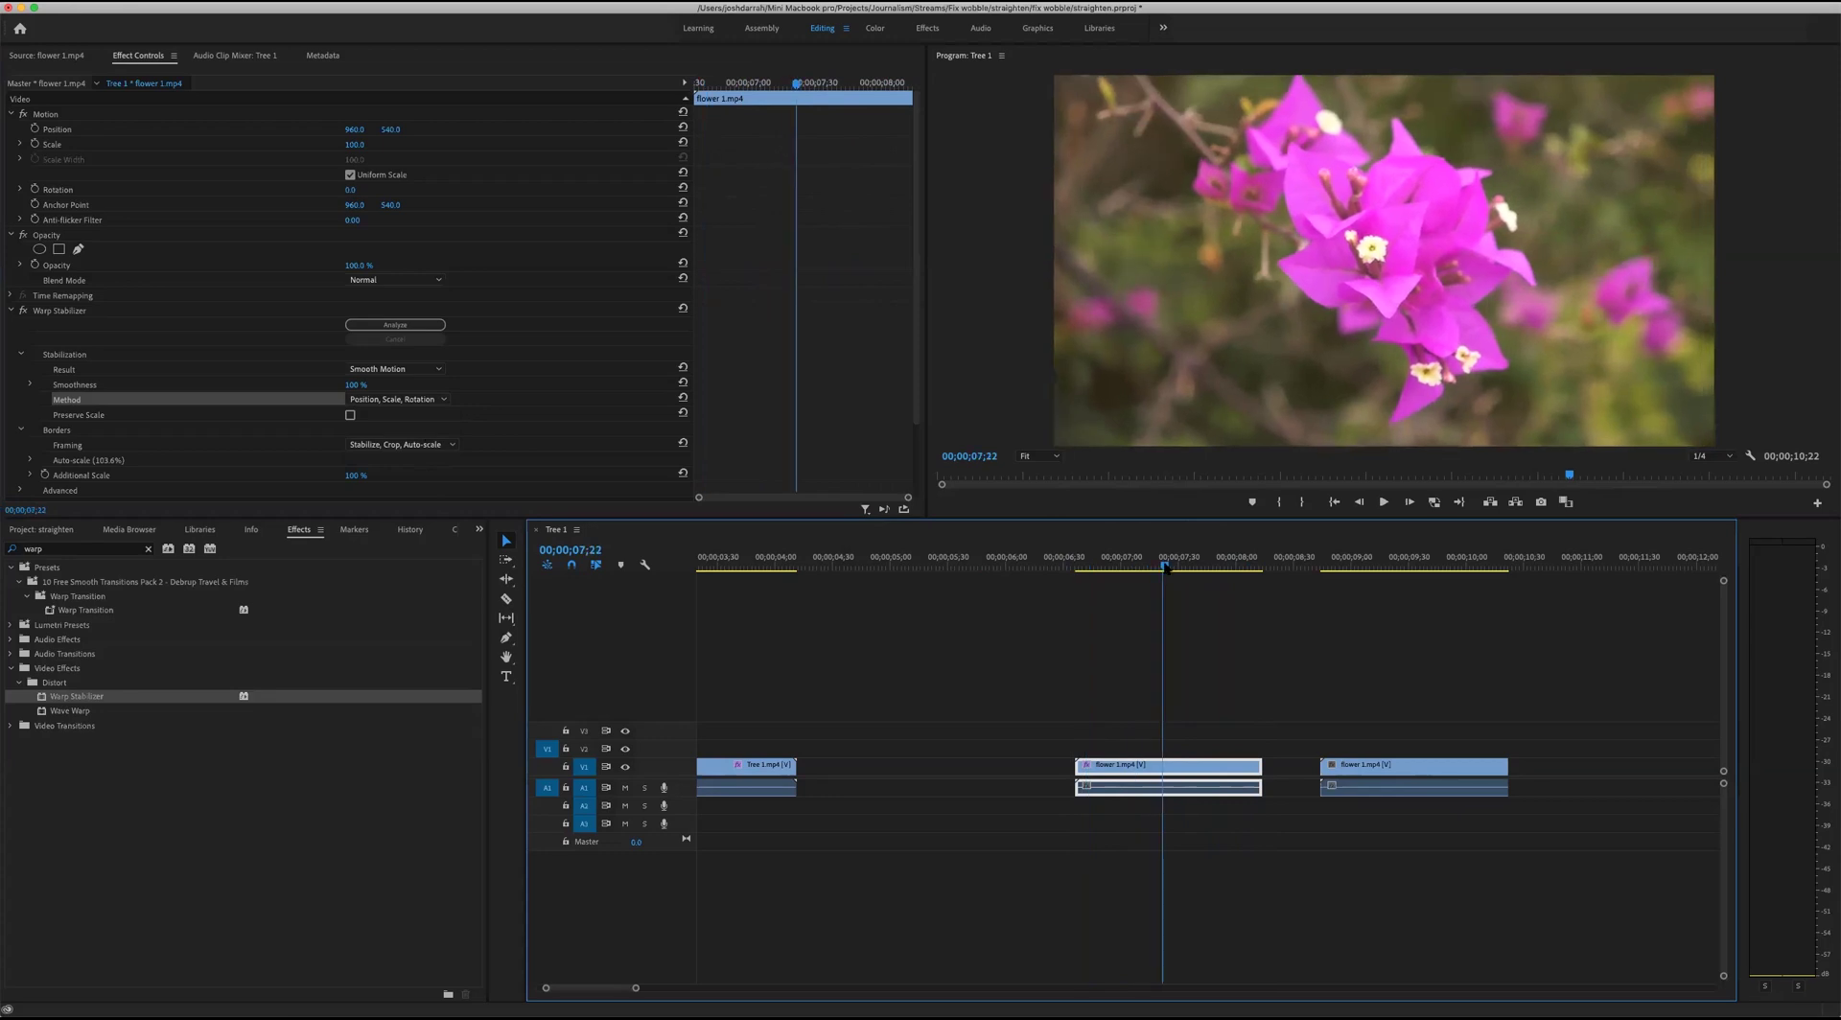
Set the first flower clip's Warp Stabilizer smoothness to 30% and play the clip from its start.
click(355, 384)
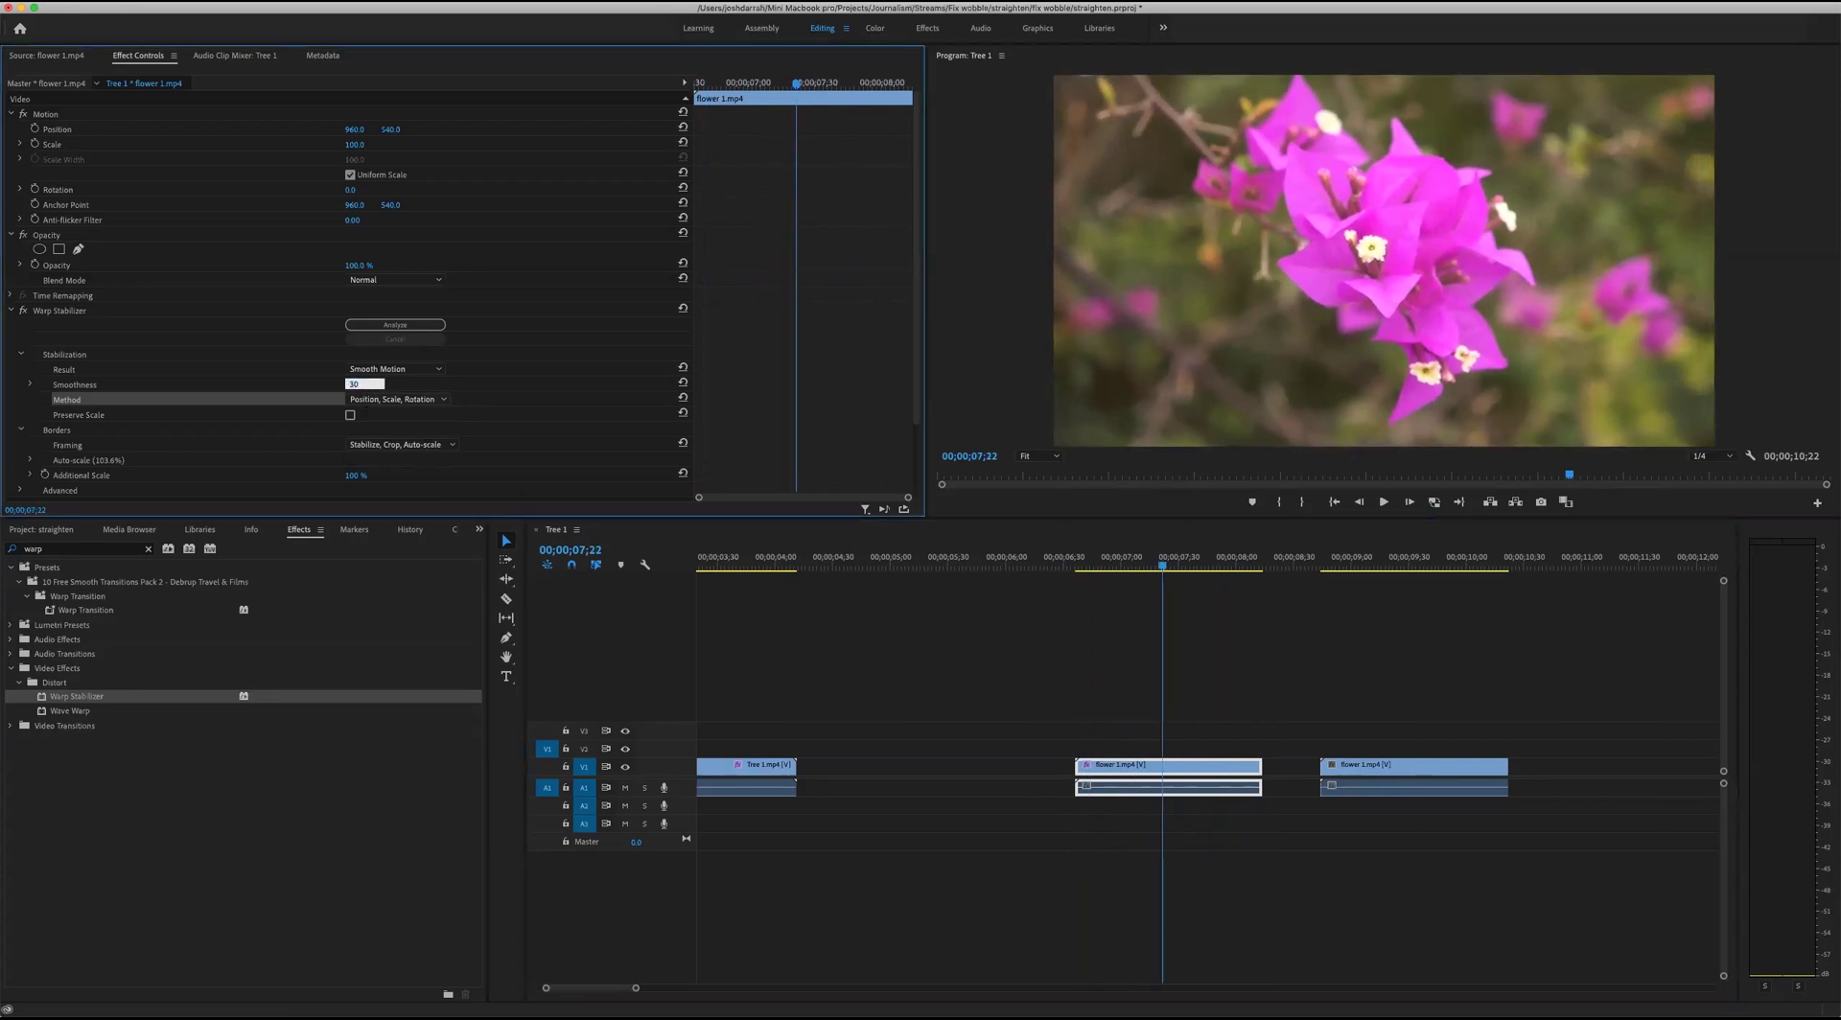
key(Return)
drag(1085, 559, 1074, 561)
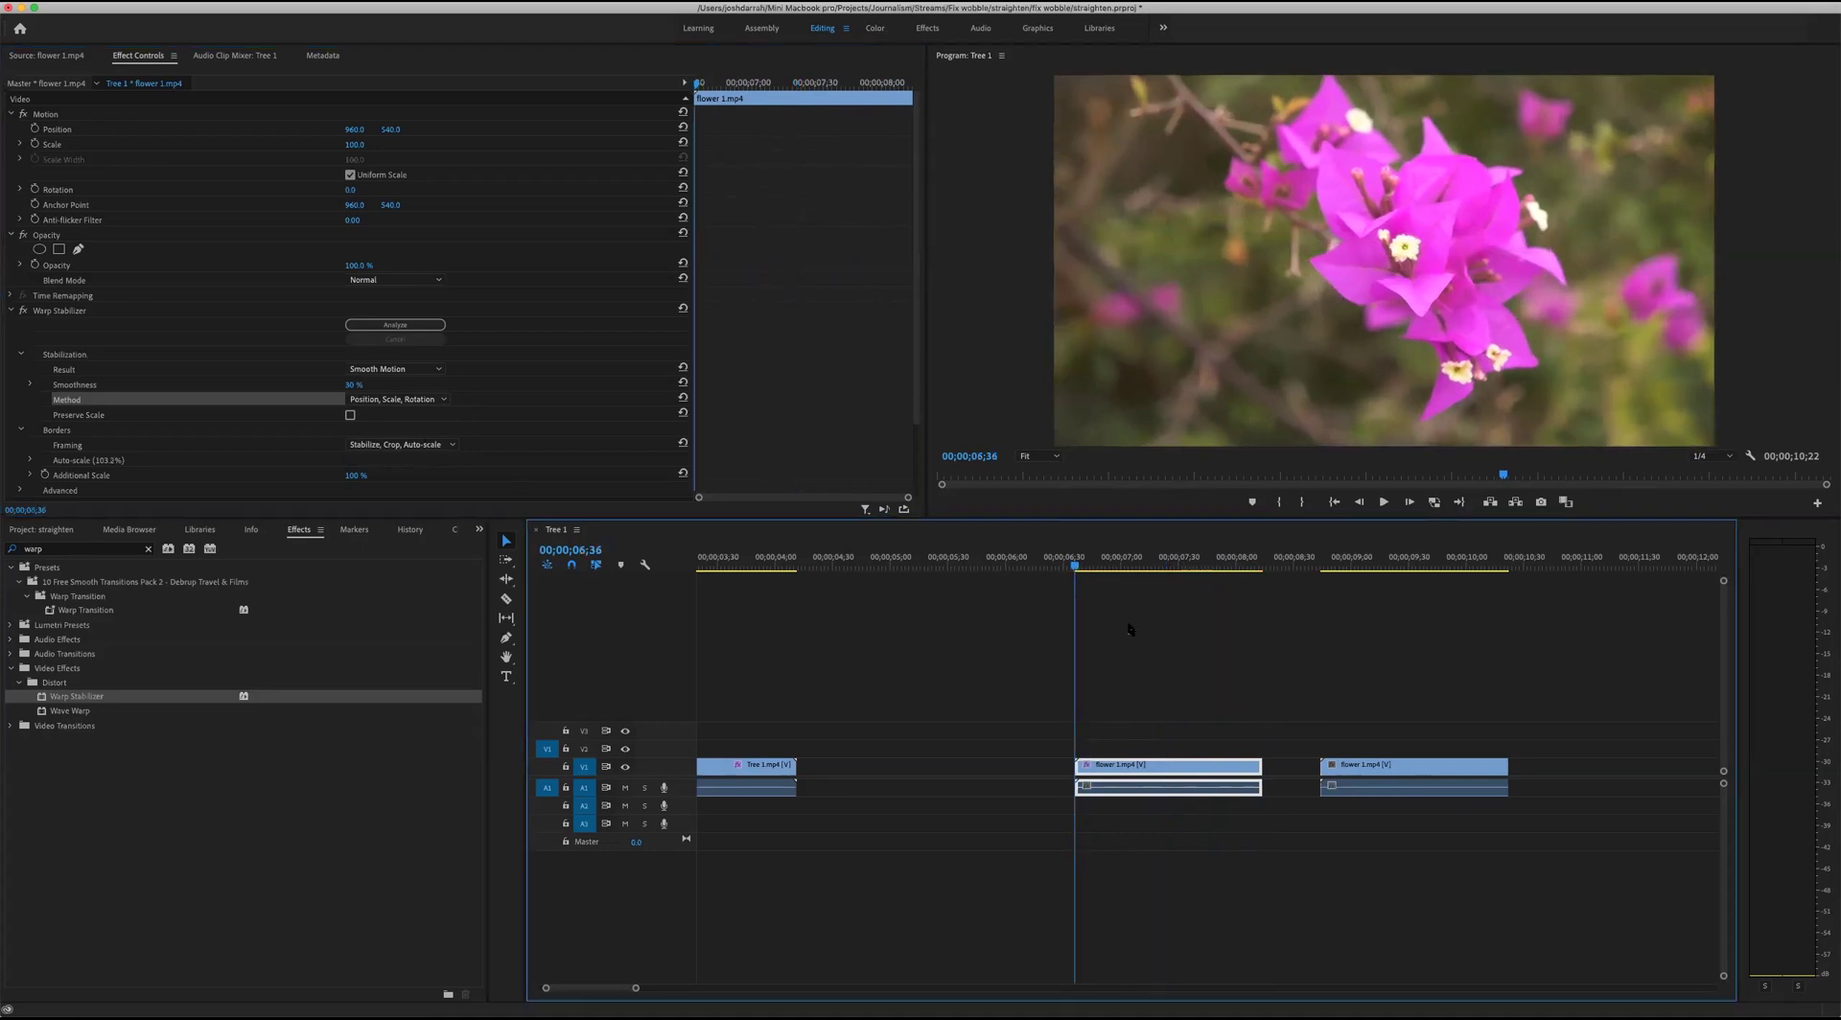
key(space)
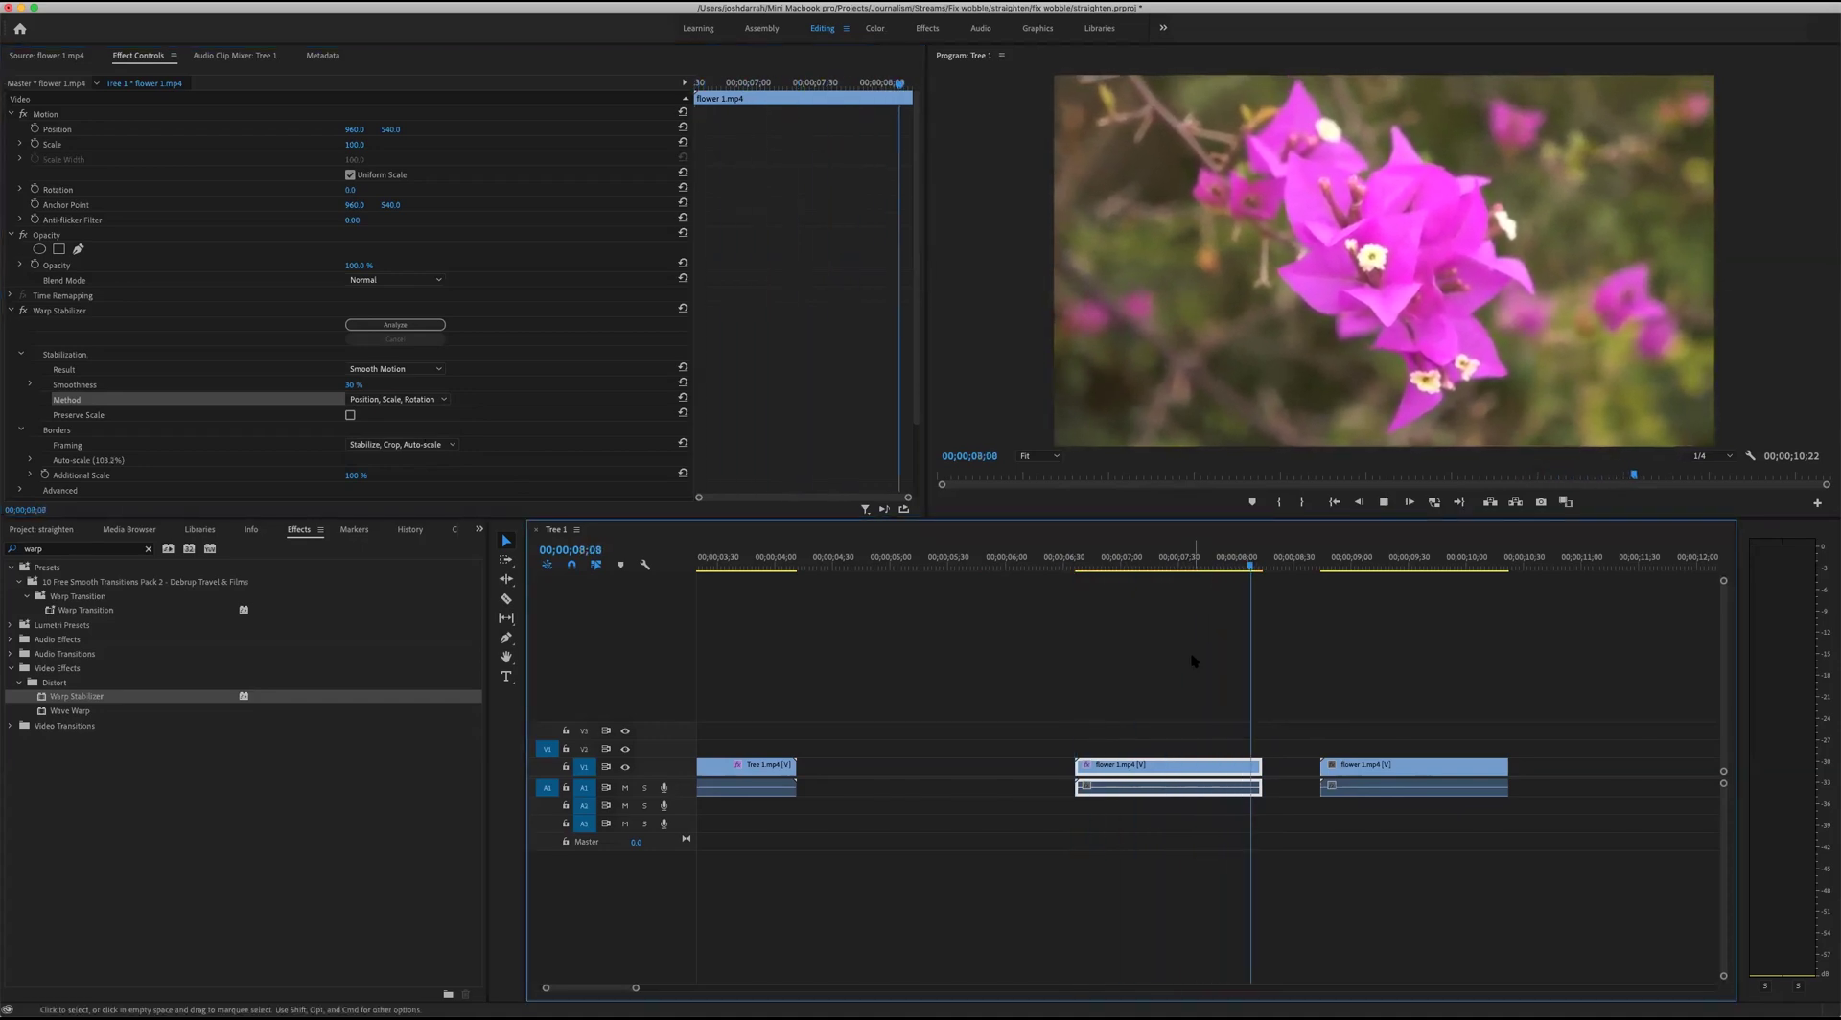
key(space)
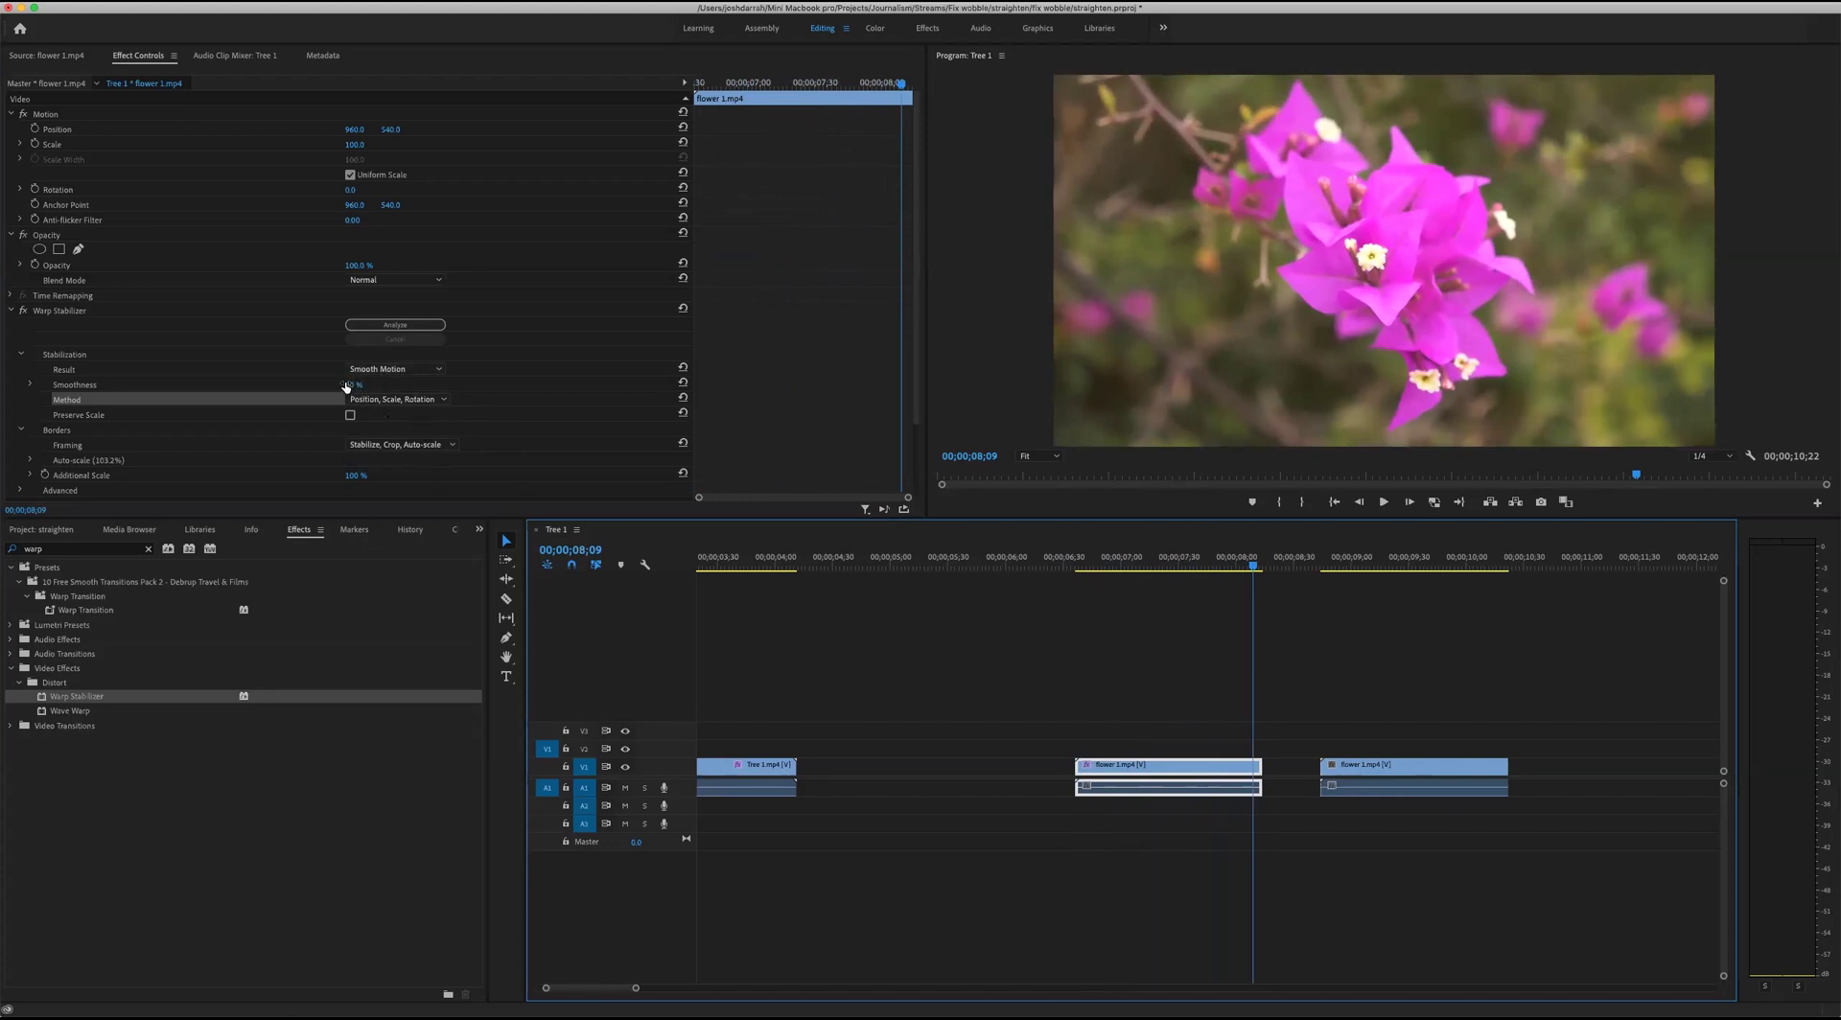
Deselect the flower clip, fit all four clips in the timeline view, and show the straighten project's media.
click(1347, 634)
key(minus)
key(minus)
key(minus)
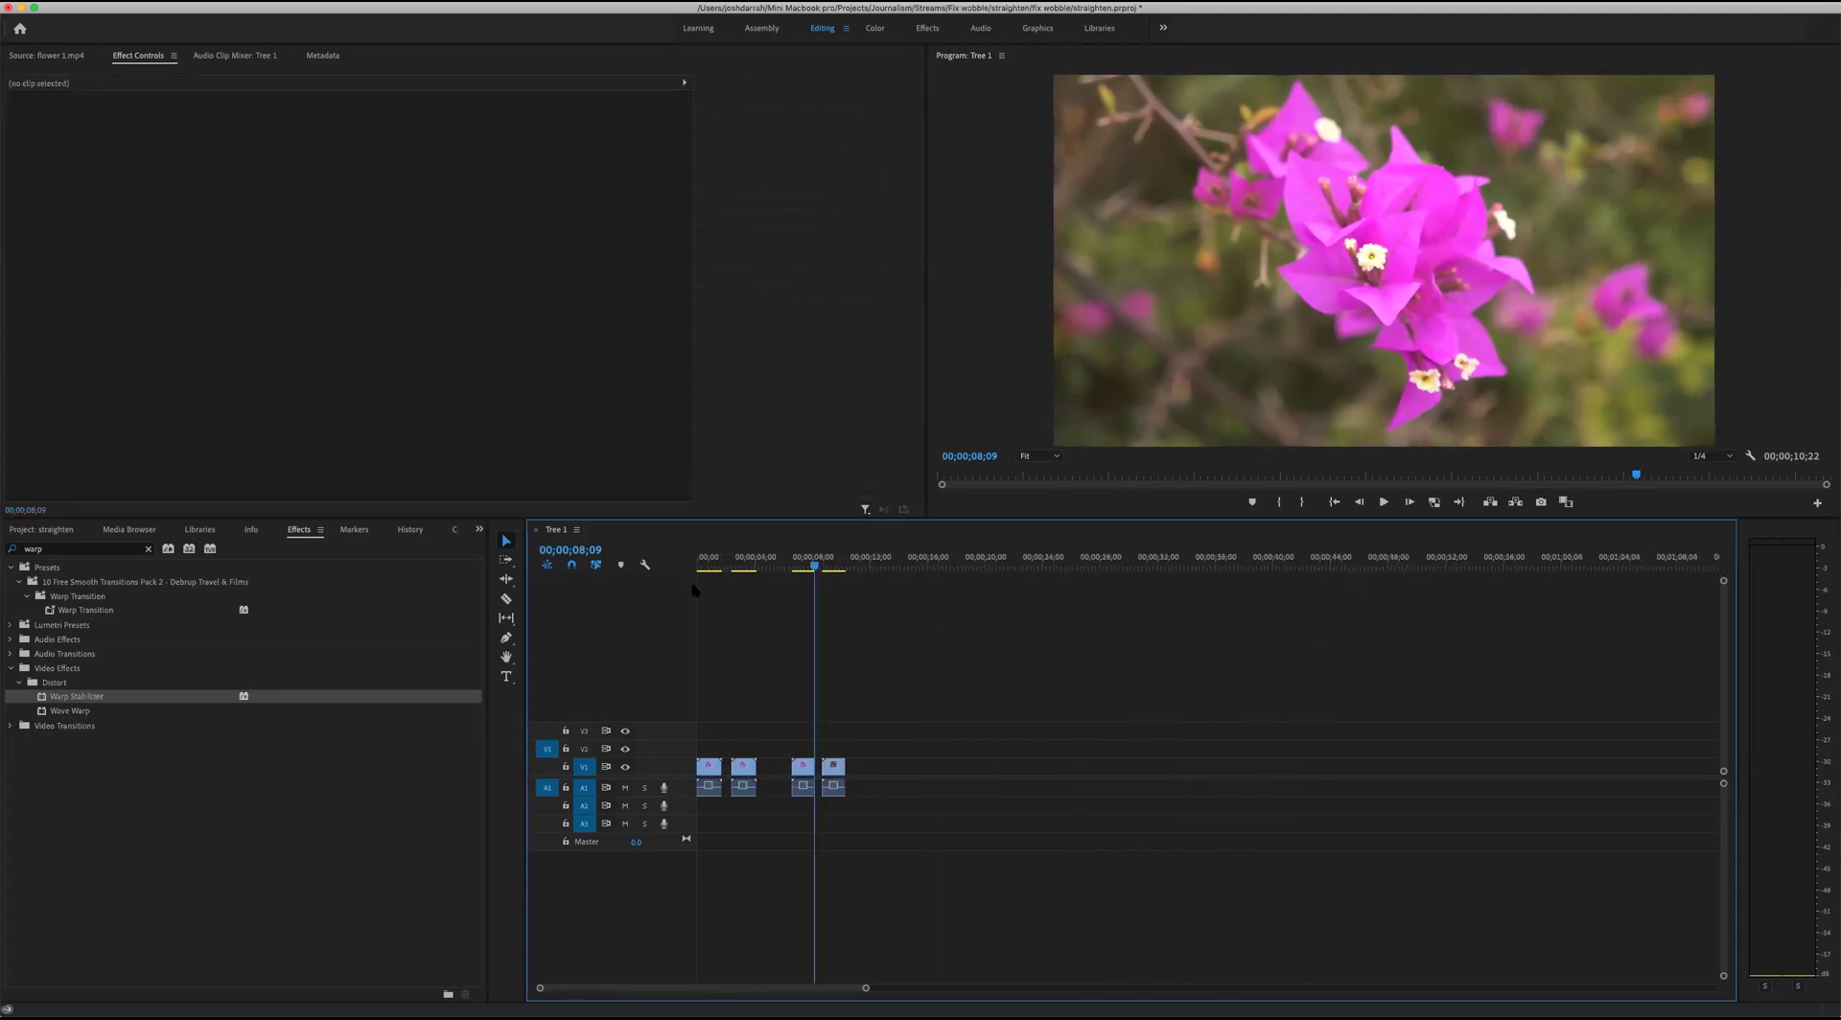
click(481, 531)
click(499, 547)
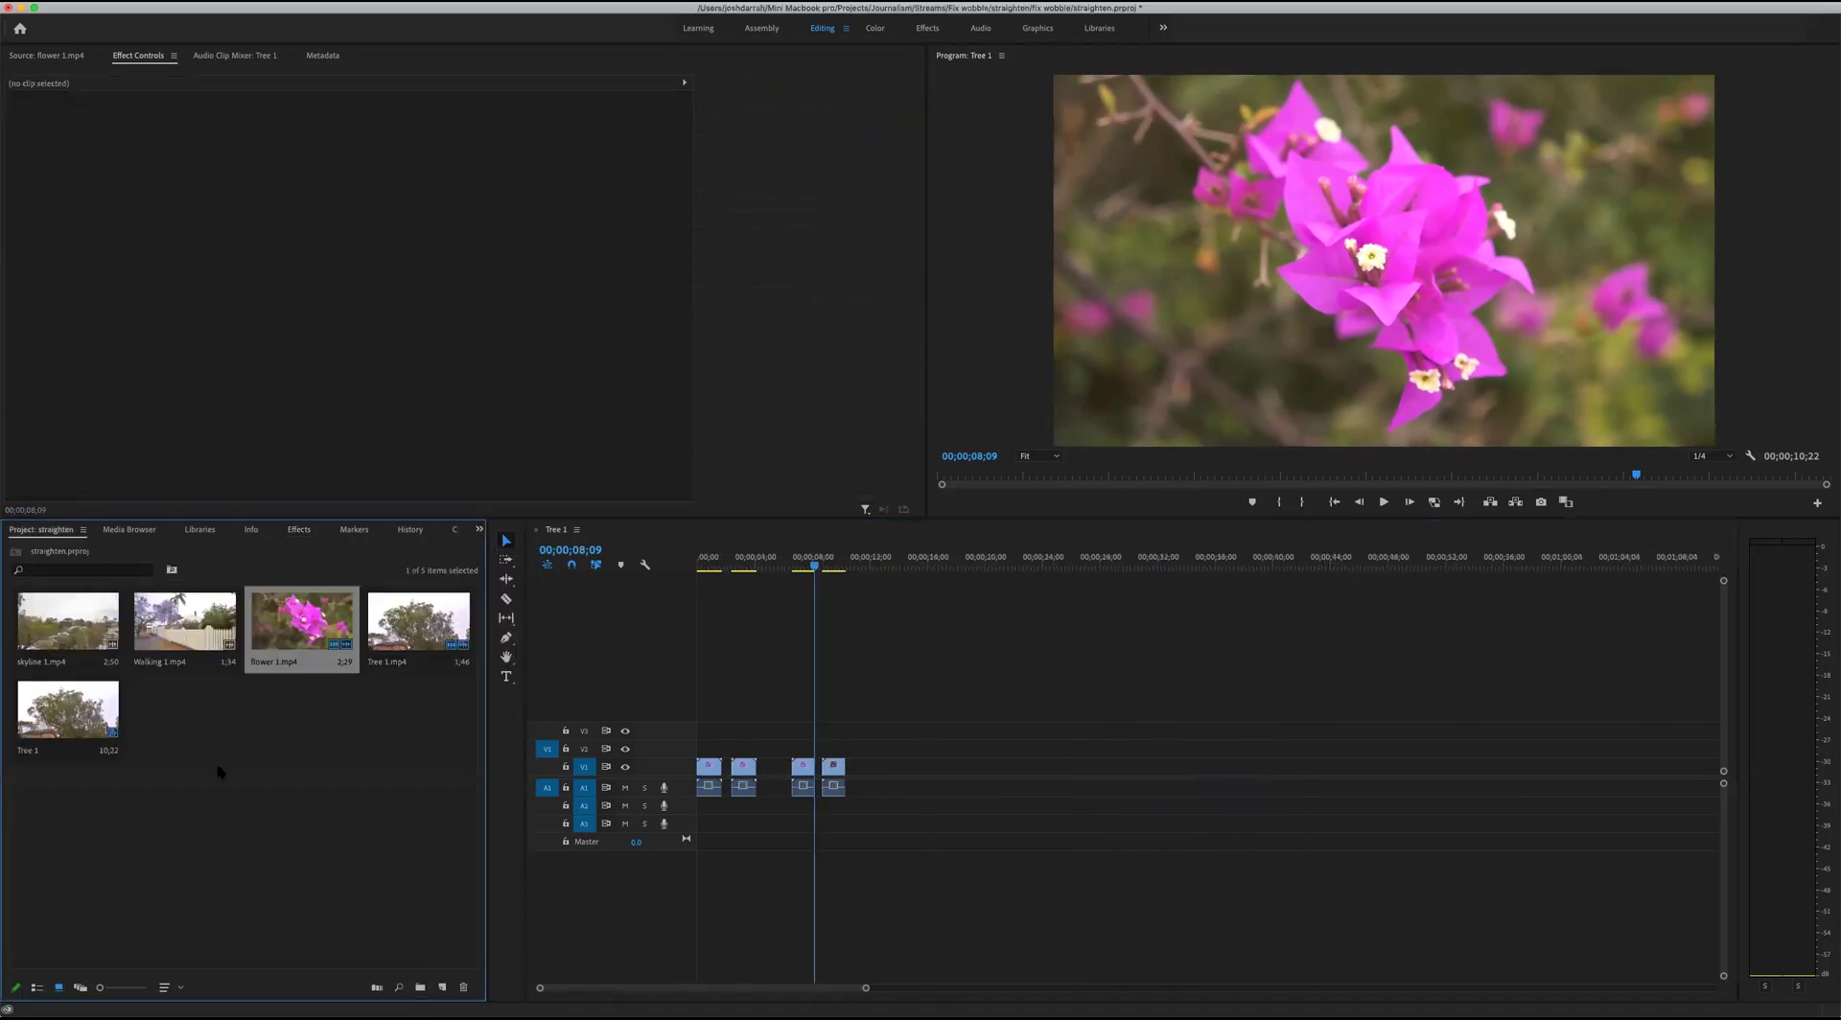
Open Walking 1.mp4 in the Source monitor and play it through from its start.
click(185, 736)
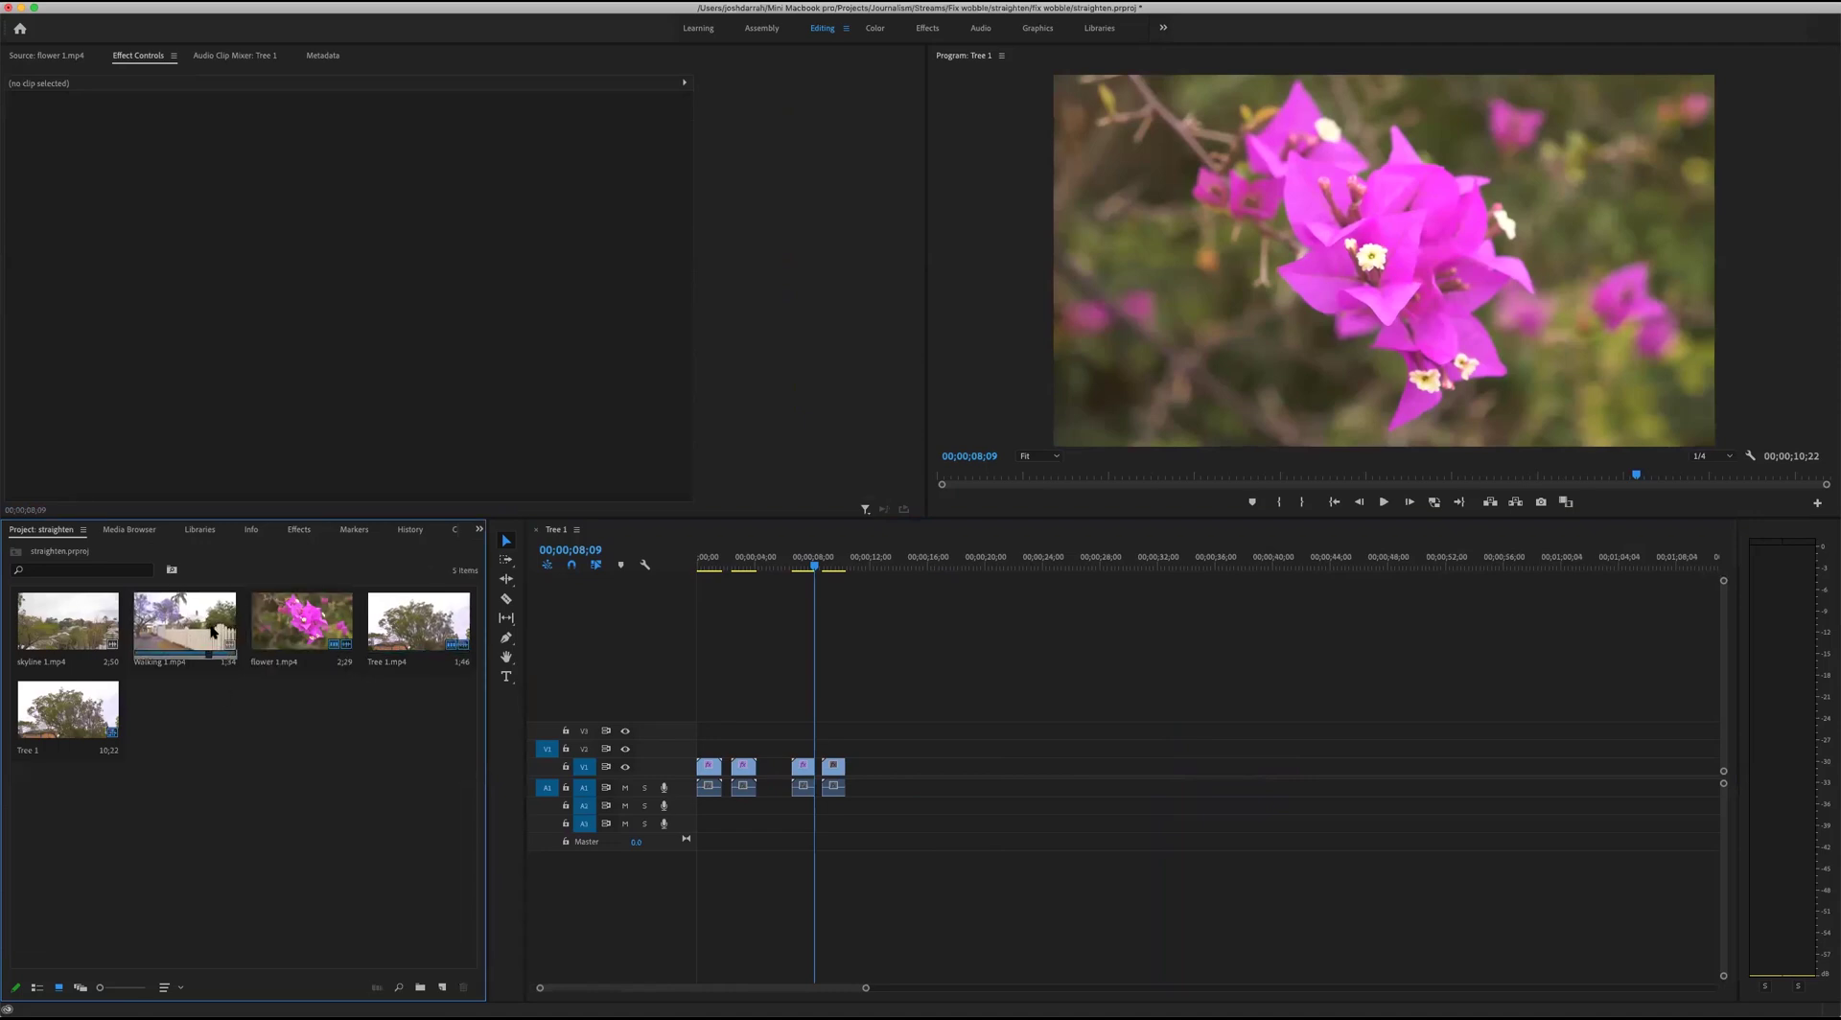
double_click(209, 623)
click(118, 477)
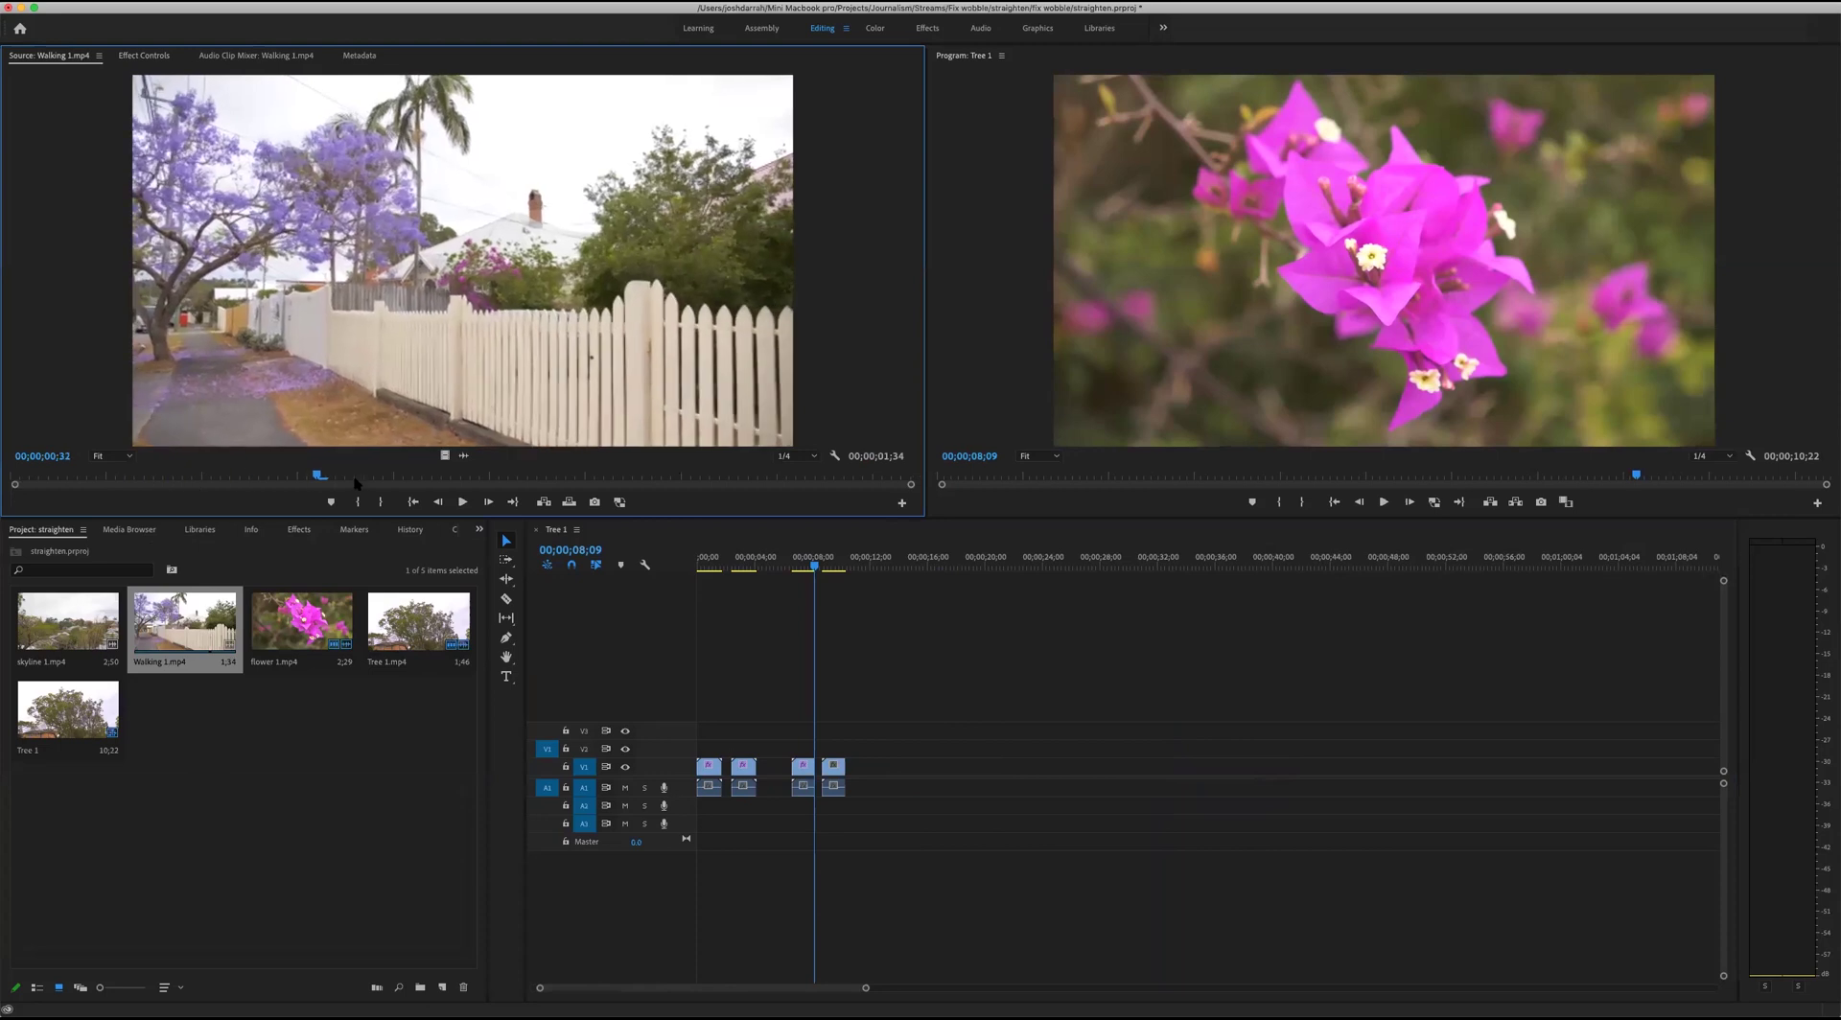
key(space)
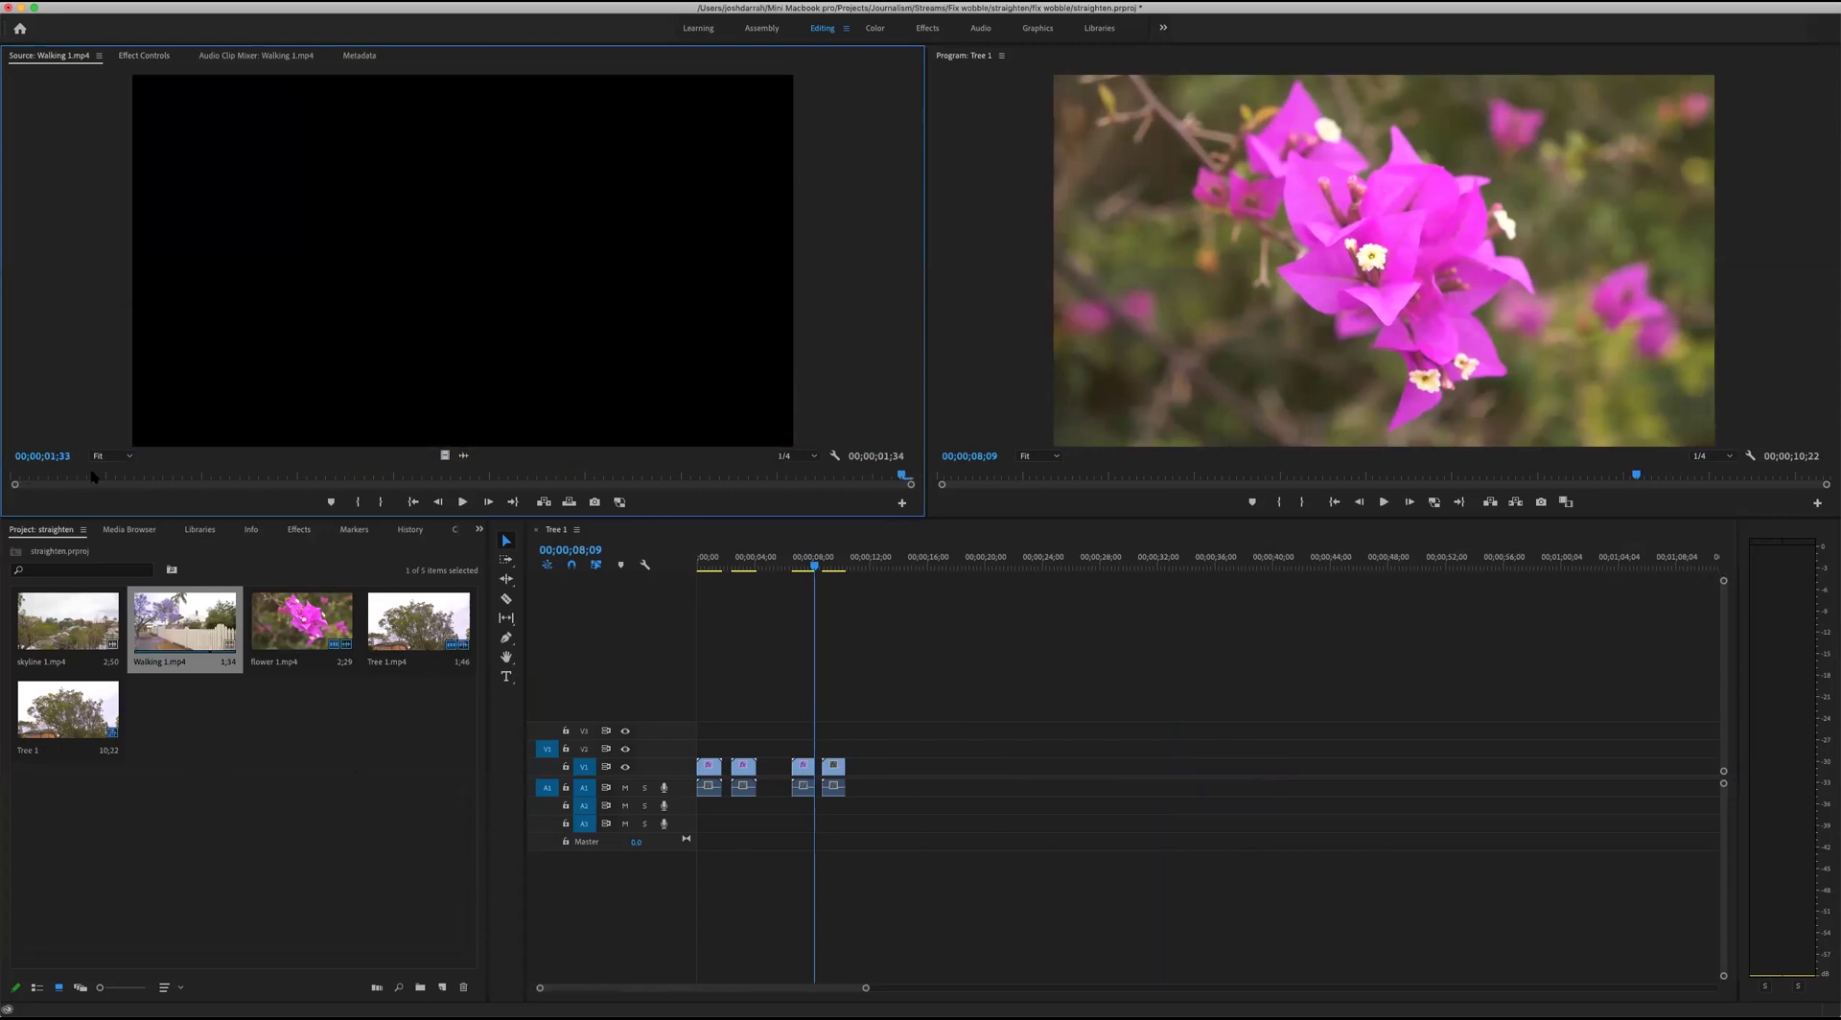
key(space)
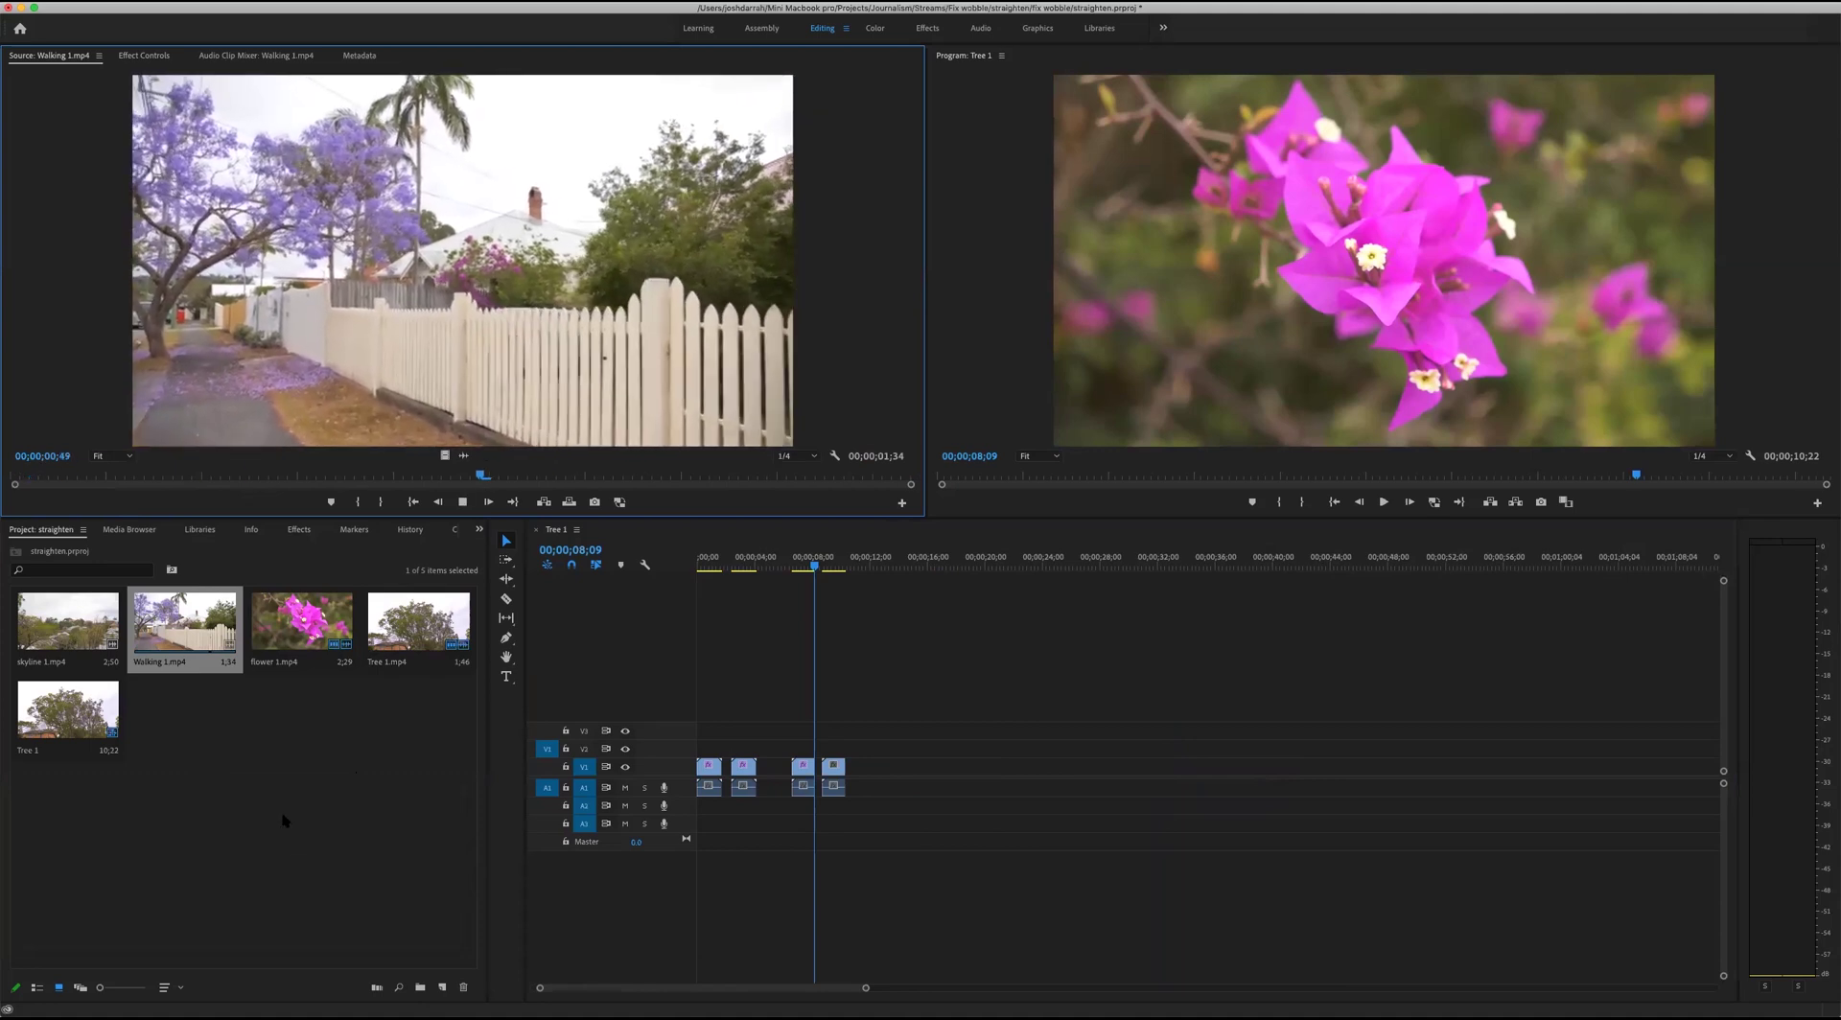
drag(80, 476, 12, 478)
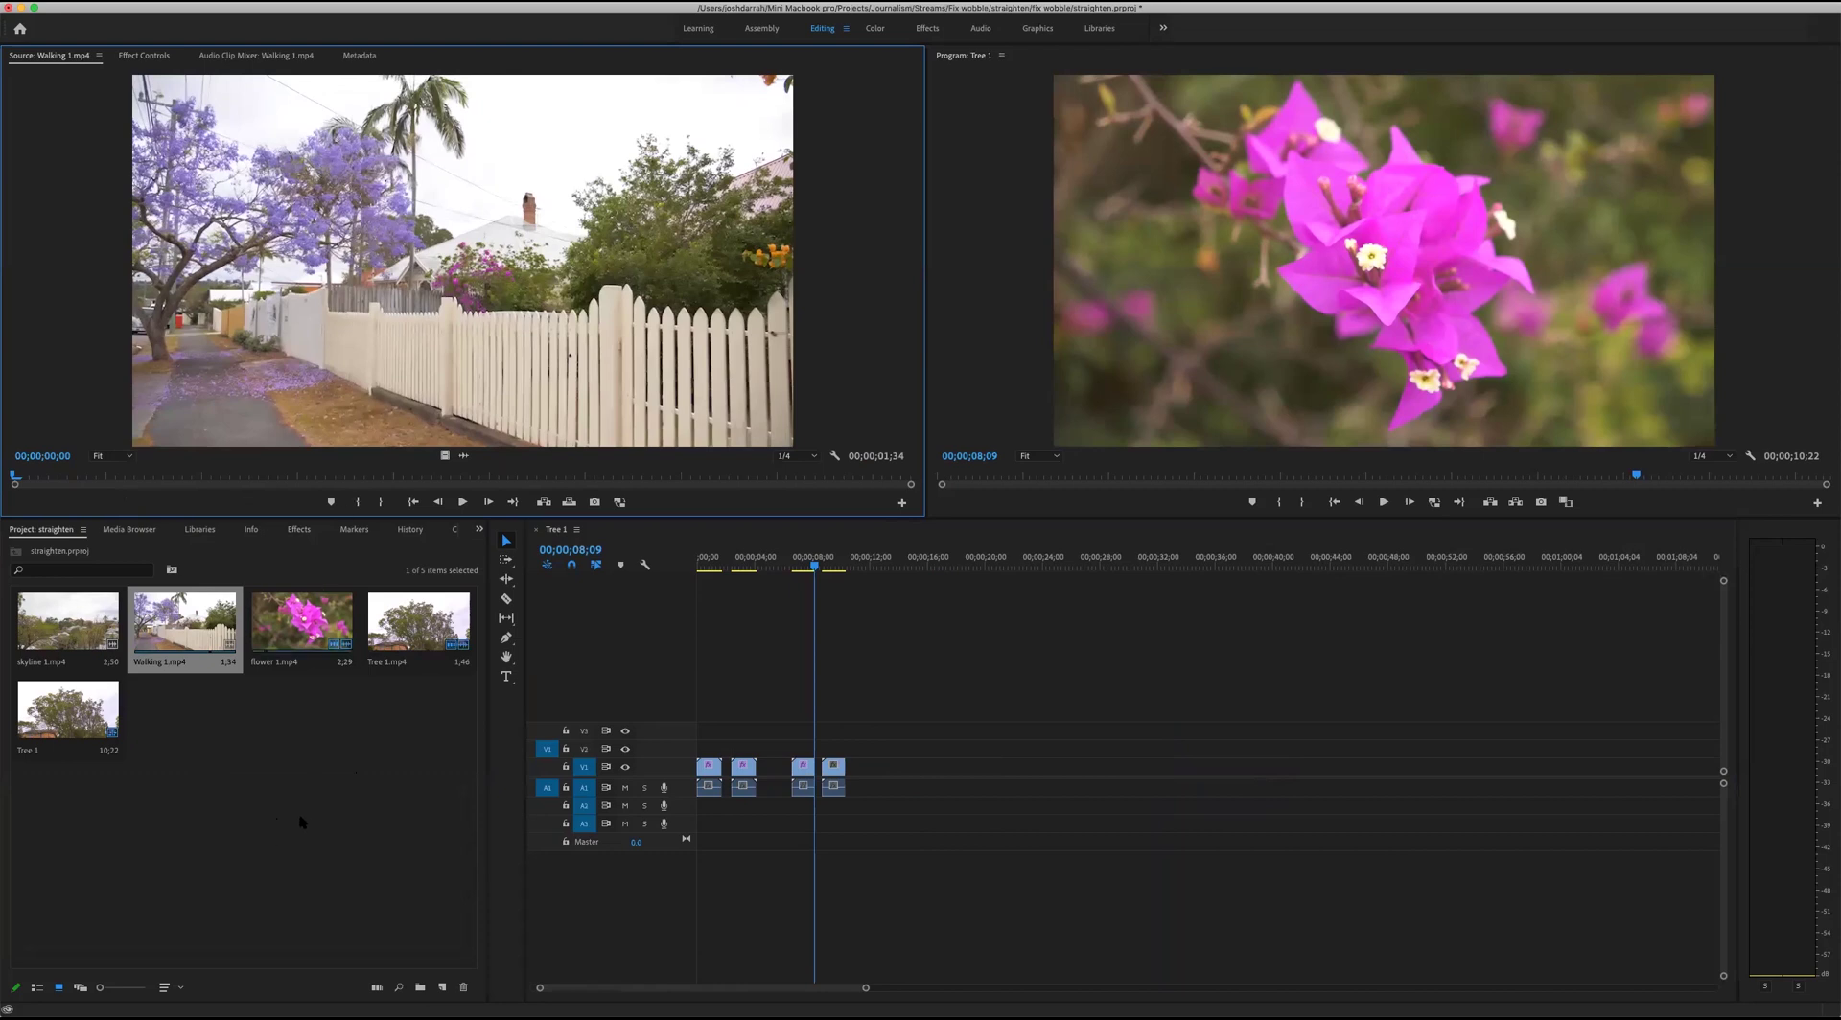
key(space)
key(space)
Add Walking 1.mp4 to track V1 after the flower clips, starting at 00;00;15;23, and show the effect controls.
drag(457, 356, 928, 772)
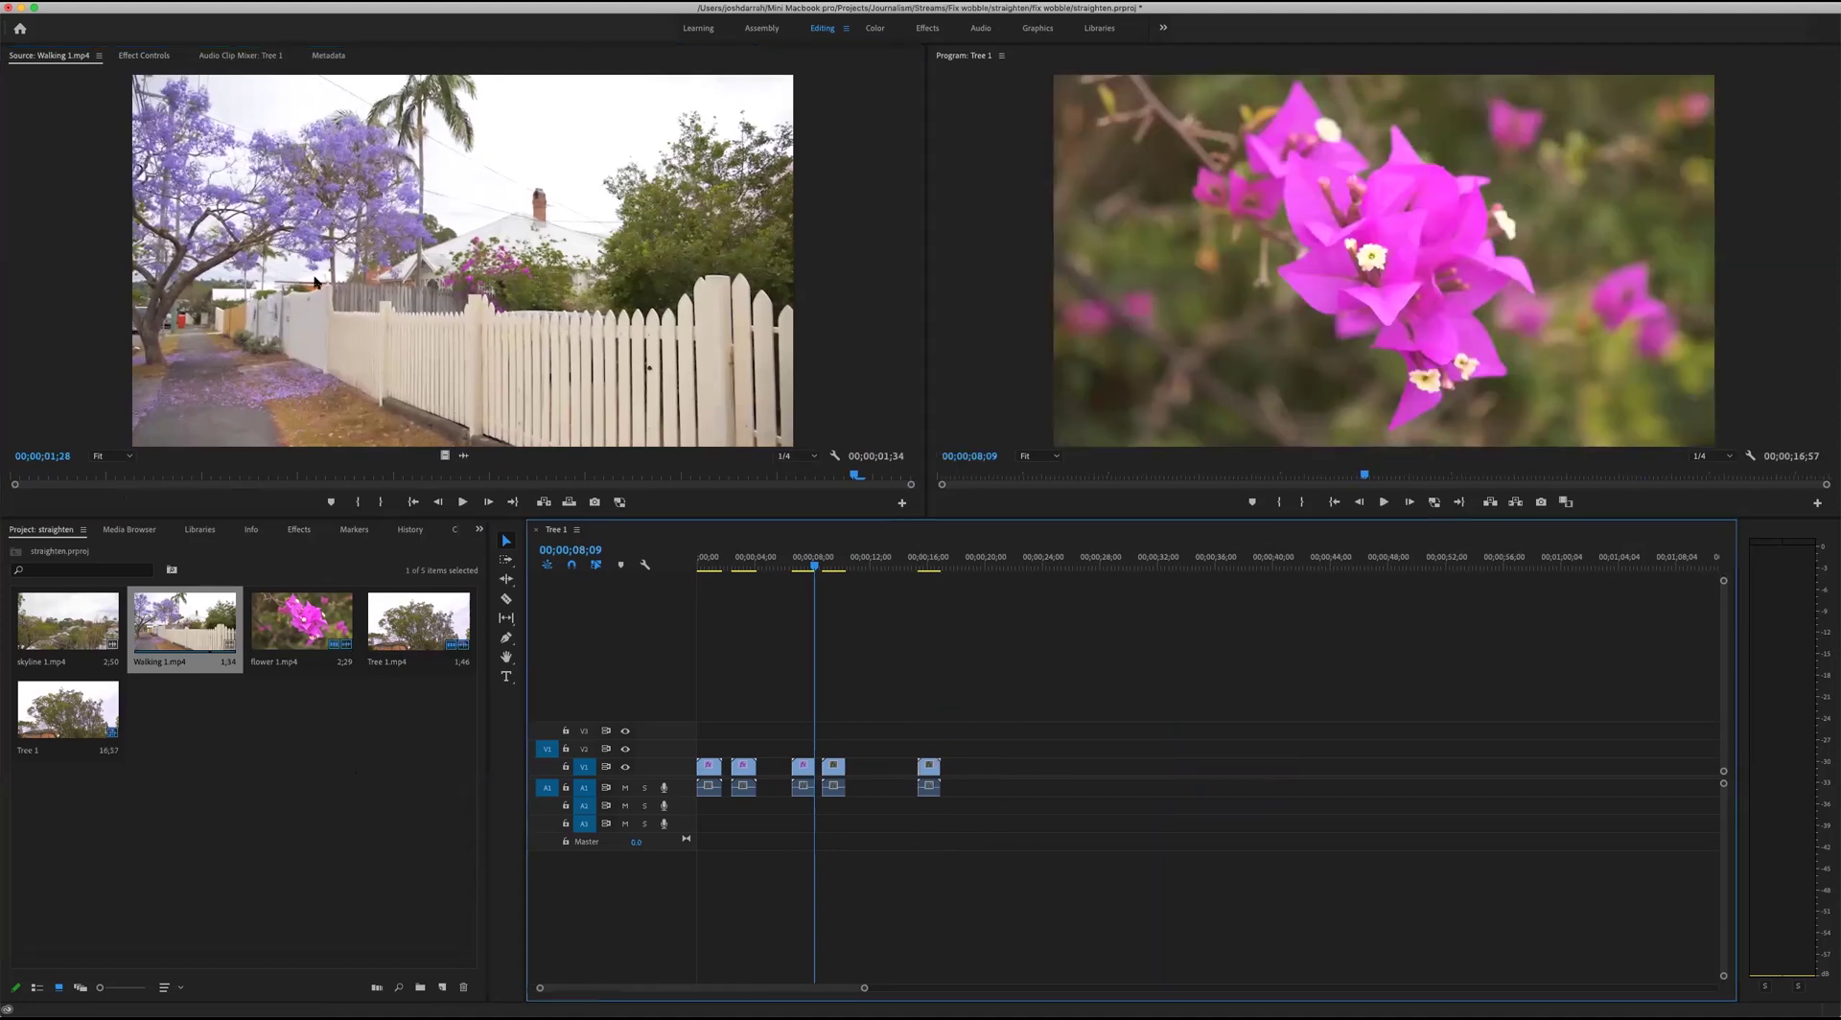
click(154, 55)
click(926, 558)
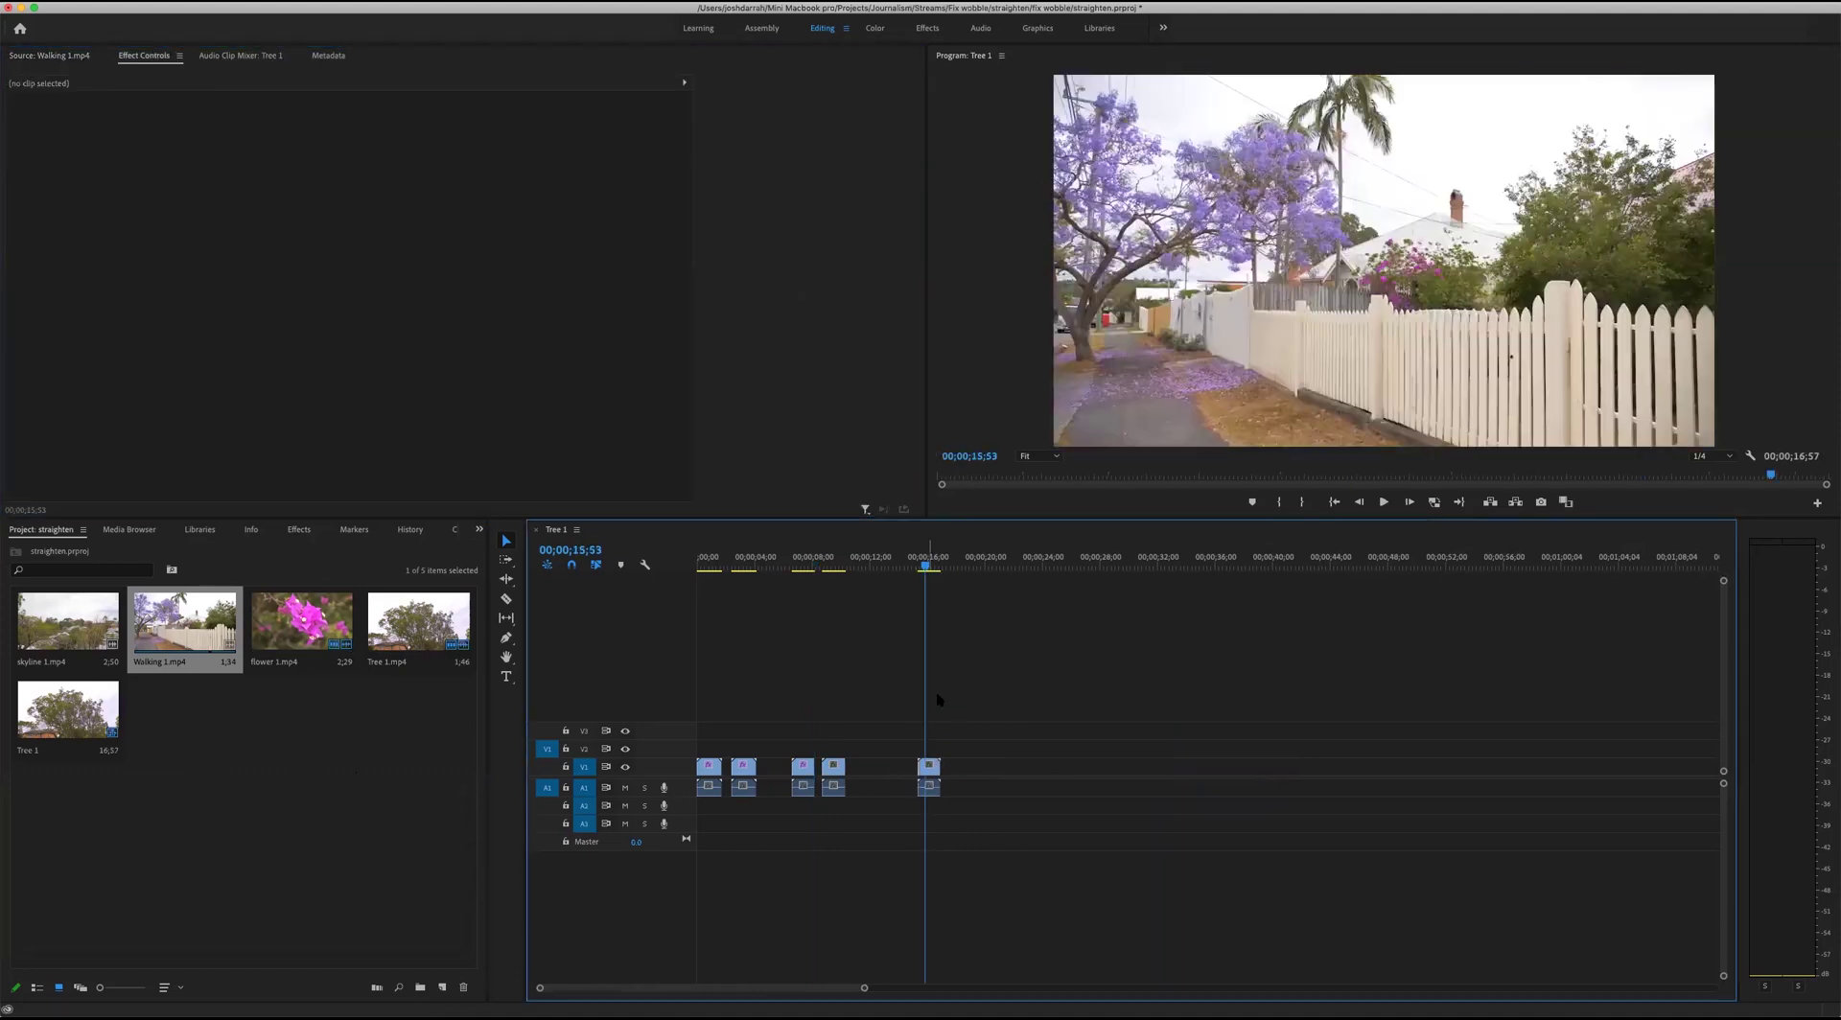
key(=)
scroll(1346, 709, right, 5)
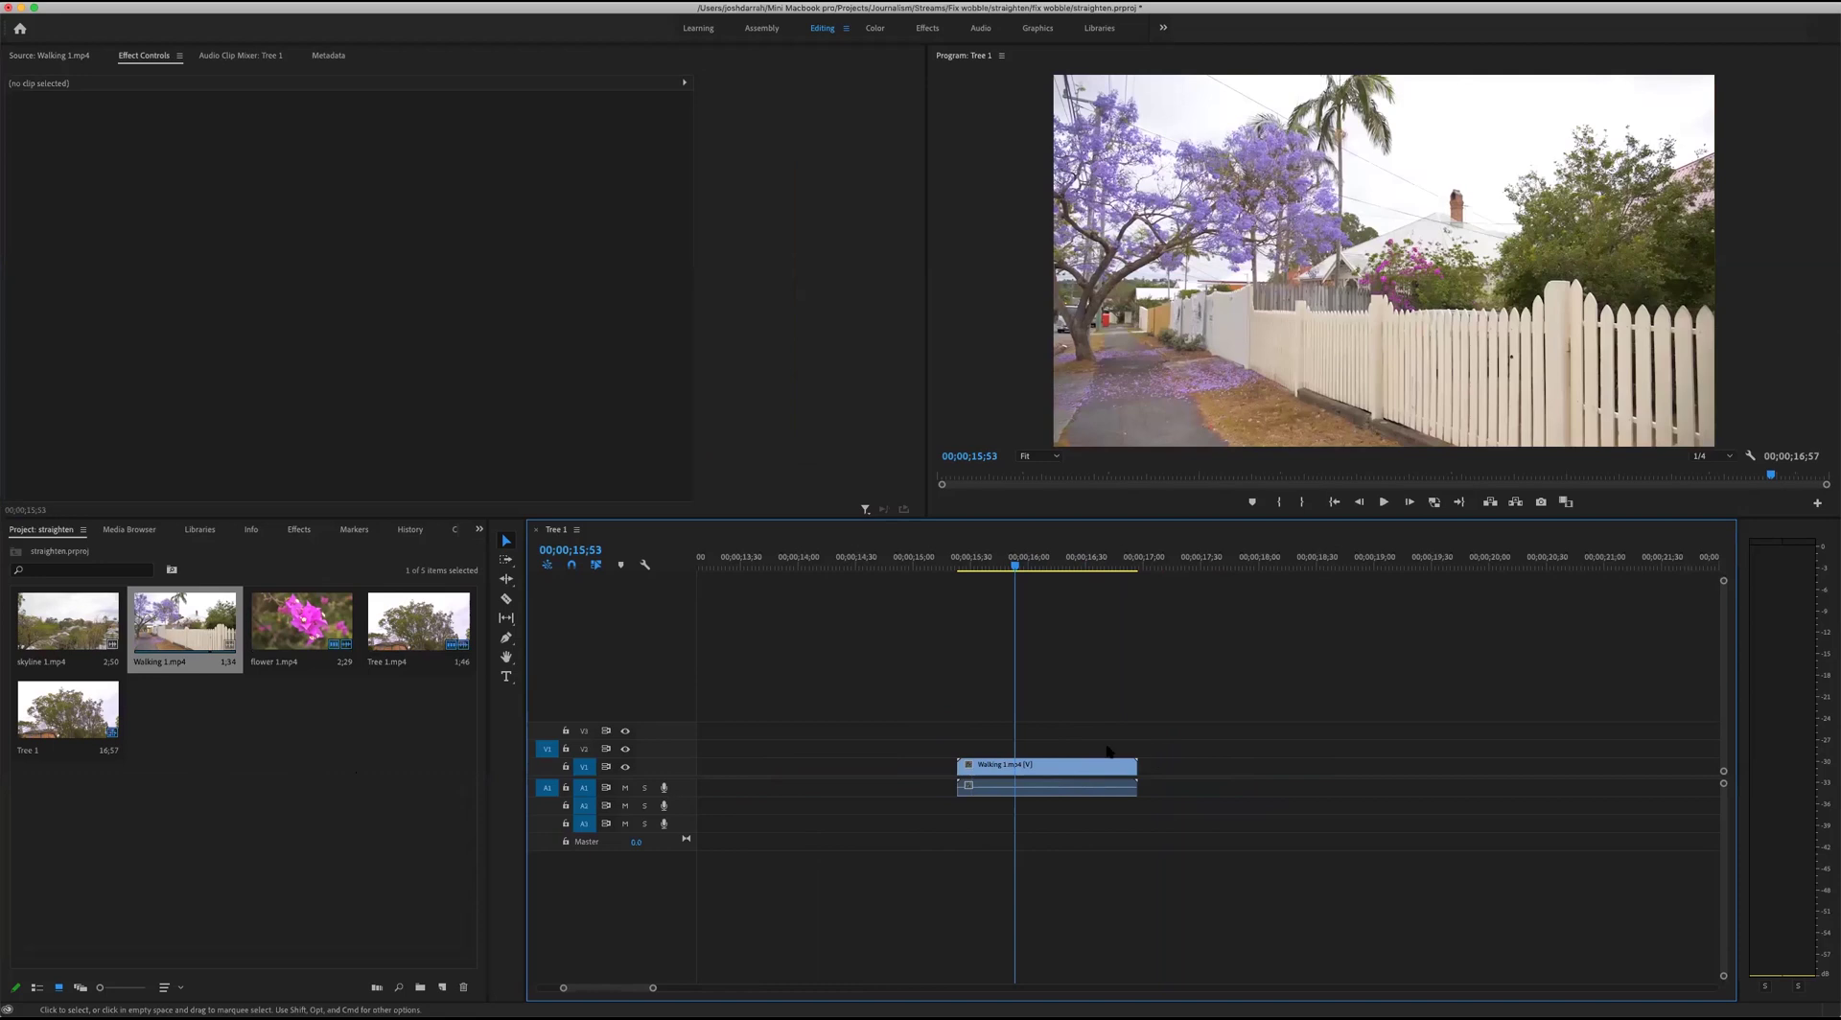
Duplicate the Walking 1.mp4 clip further along V1, leaving a gap, and delete the walking clips' audio.
drag(1090, 767, 1348, 767)
drag(1157, 828, 1103, 790)
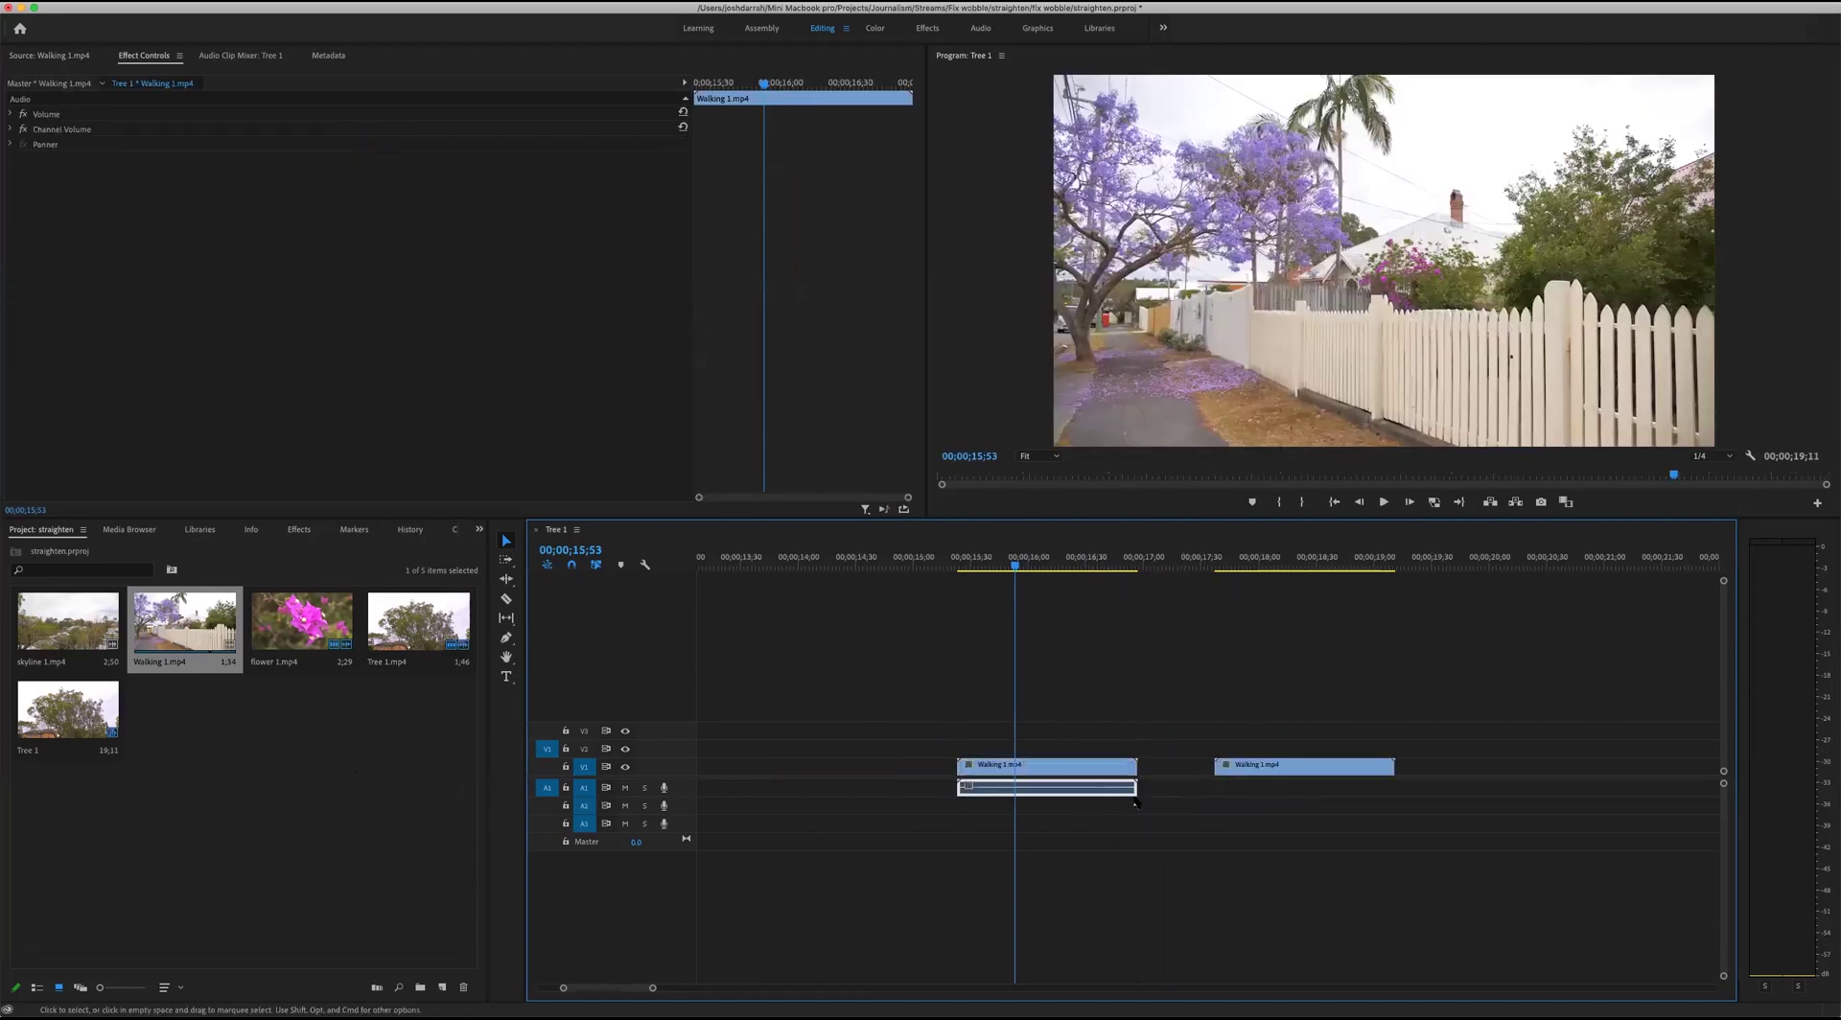
key(Delete)
click(1257, 565)
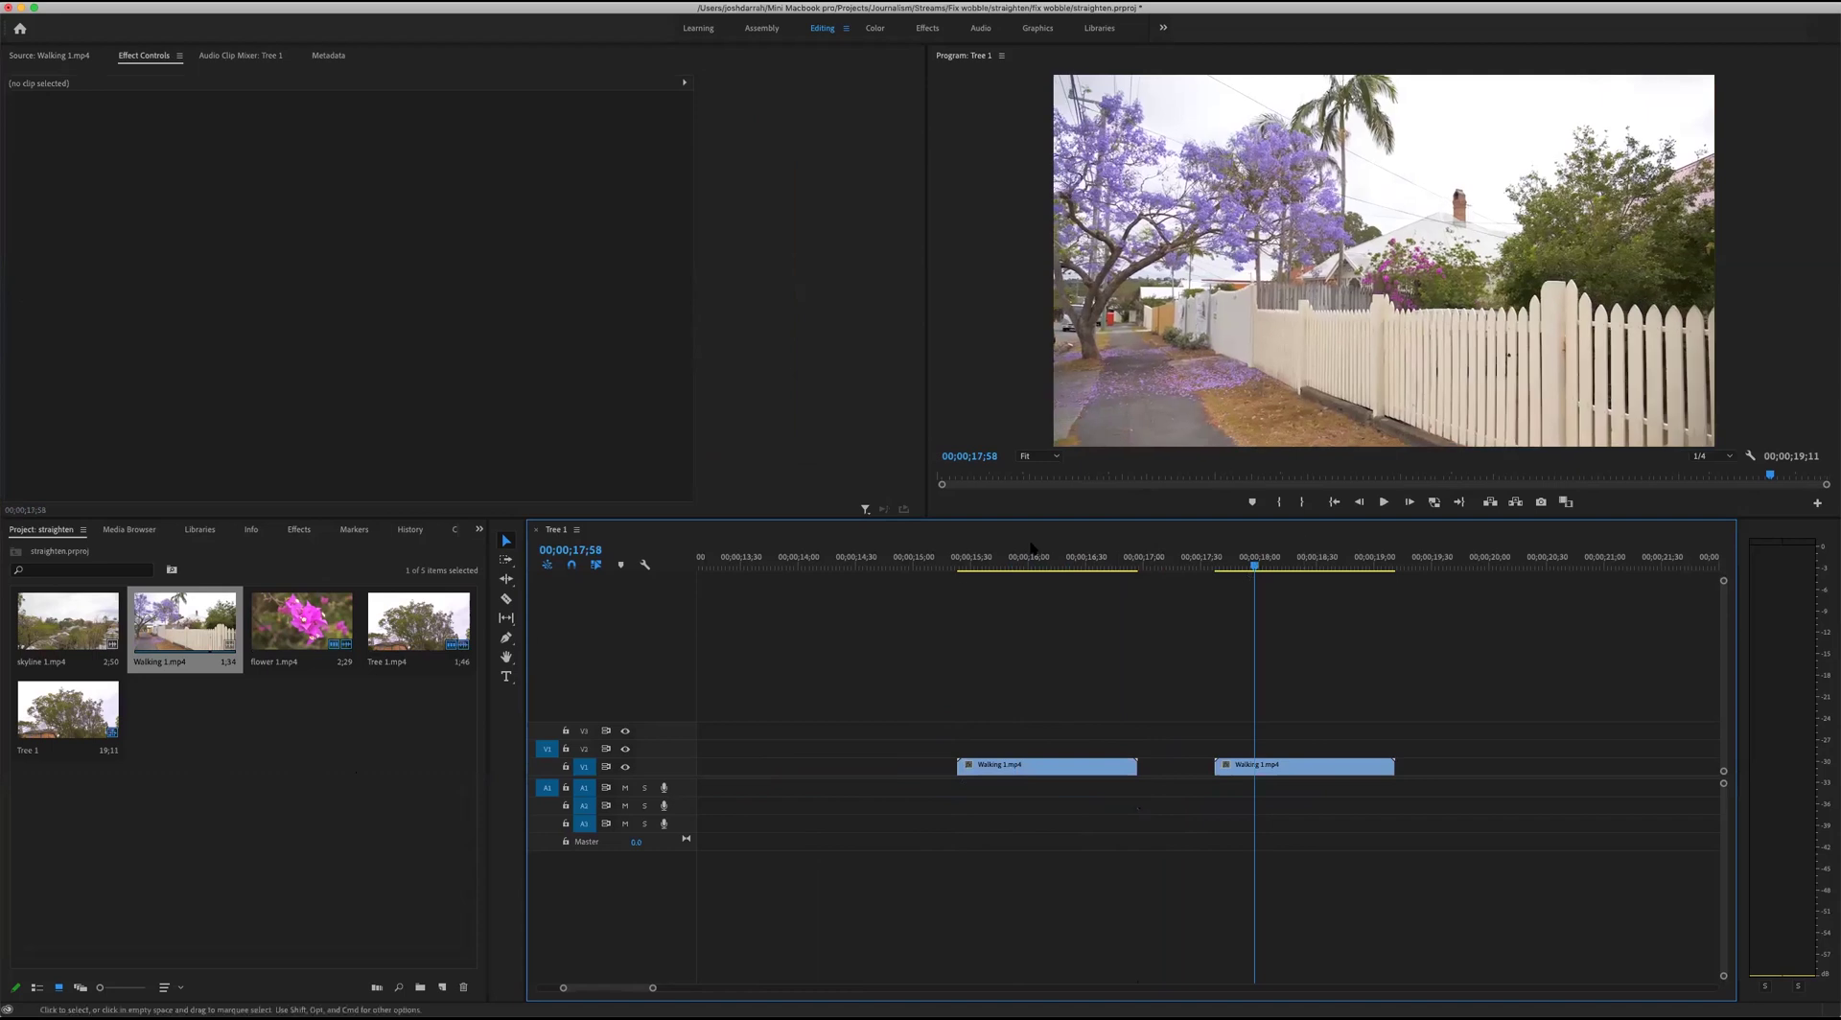
Apply the Warp Stabilizer effect to the first Walking 1.mp4 clip.
click(1035, 565)
click(1062, 767)
key(shift+7)
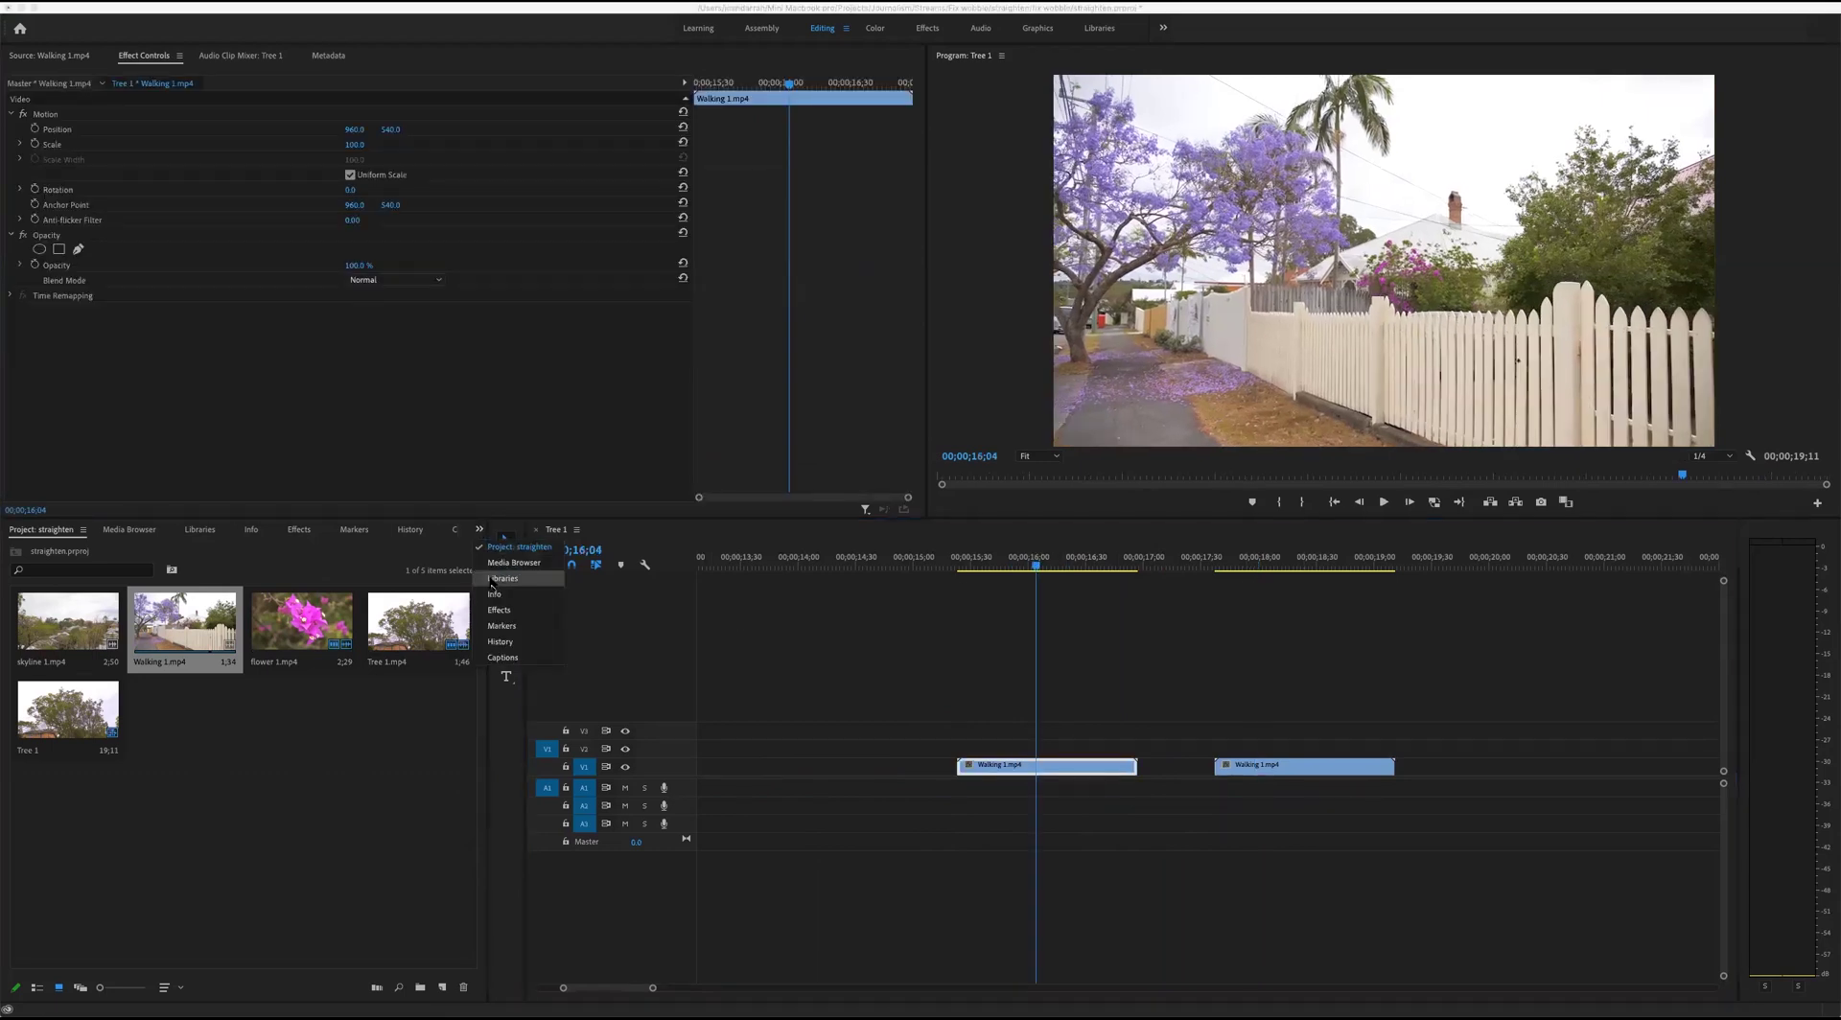
drag(43, 699, 1032, 764)
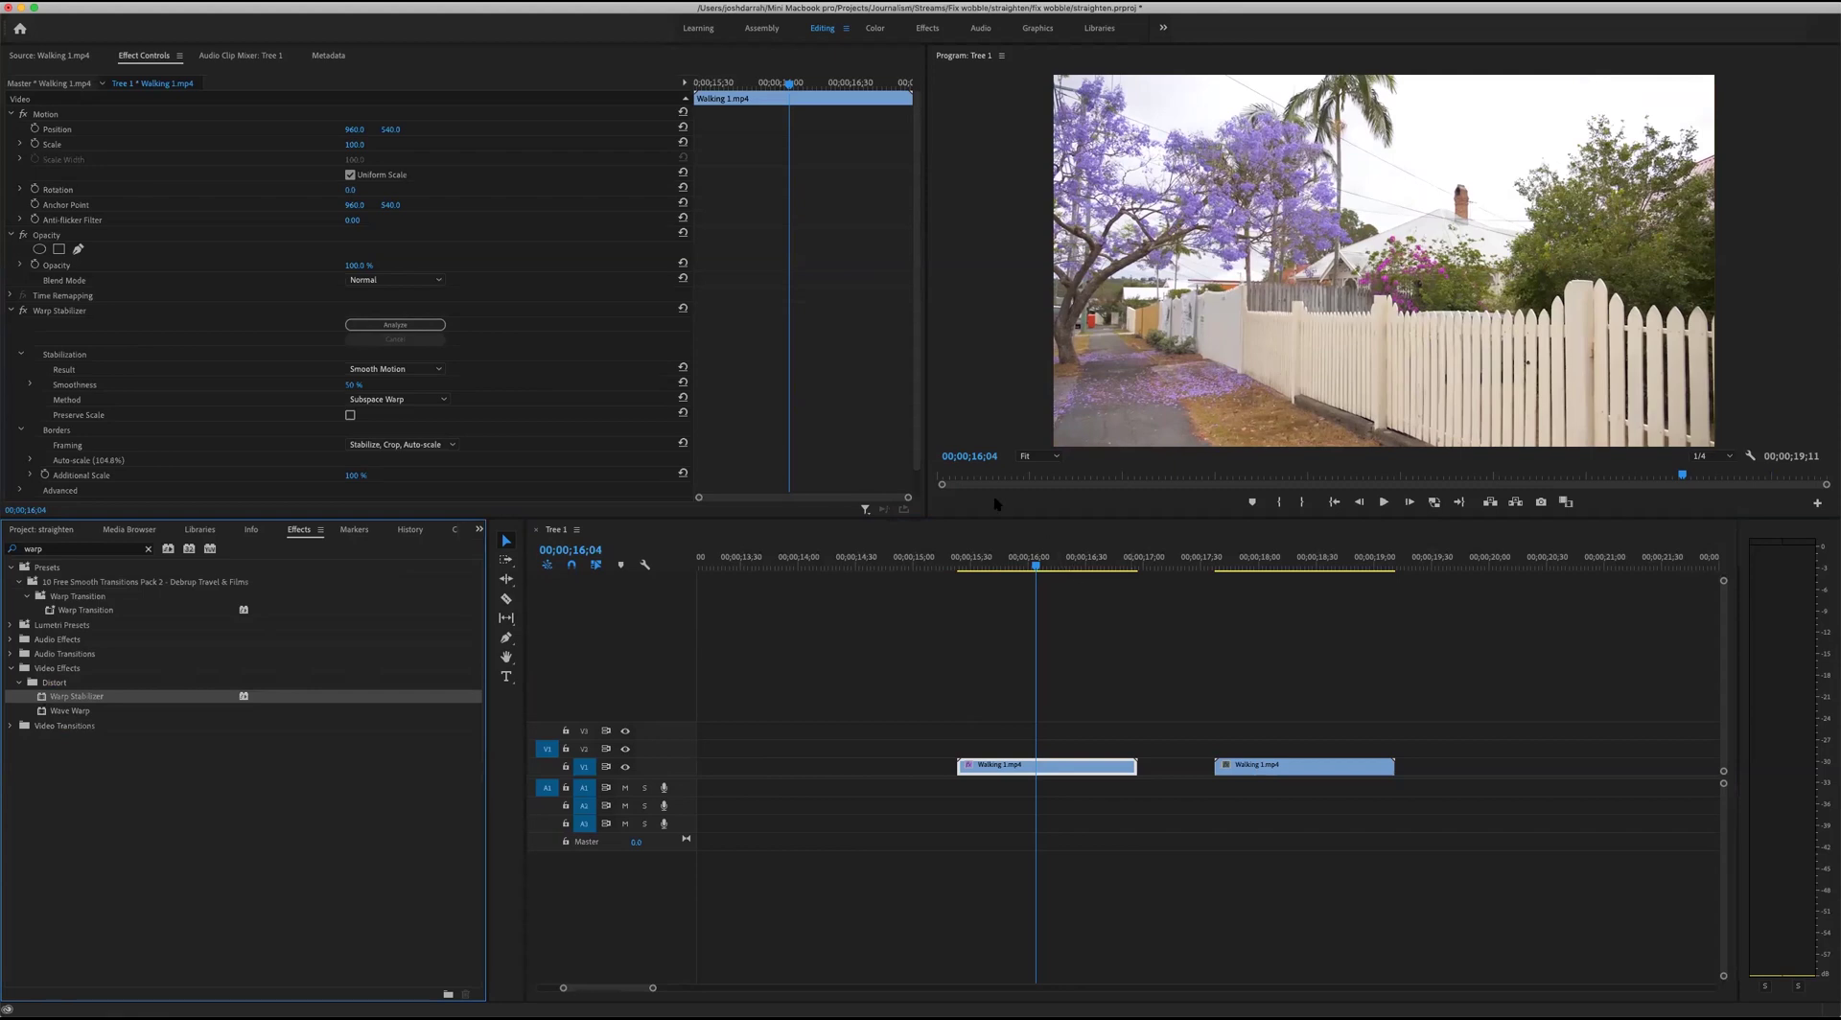
Play the stabilized walking clip from its start and scrub to 00;00;16;45 near its end.
drag(1047, 566, 988, 566)
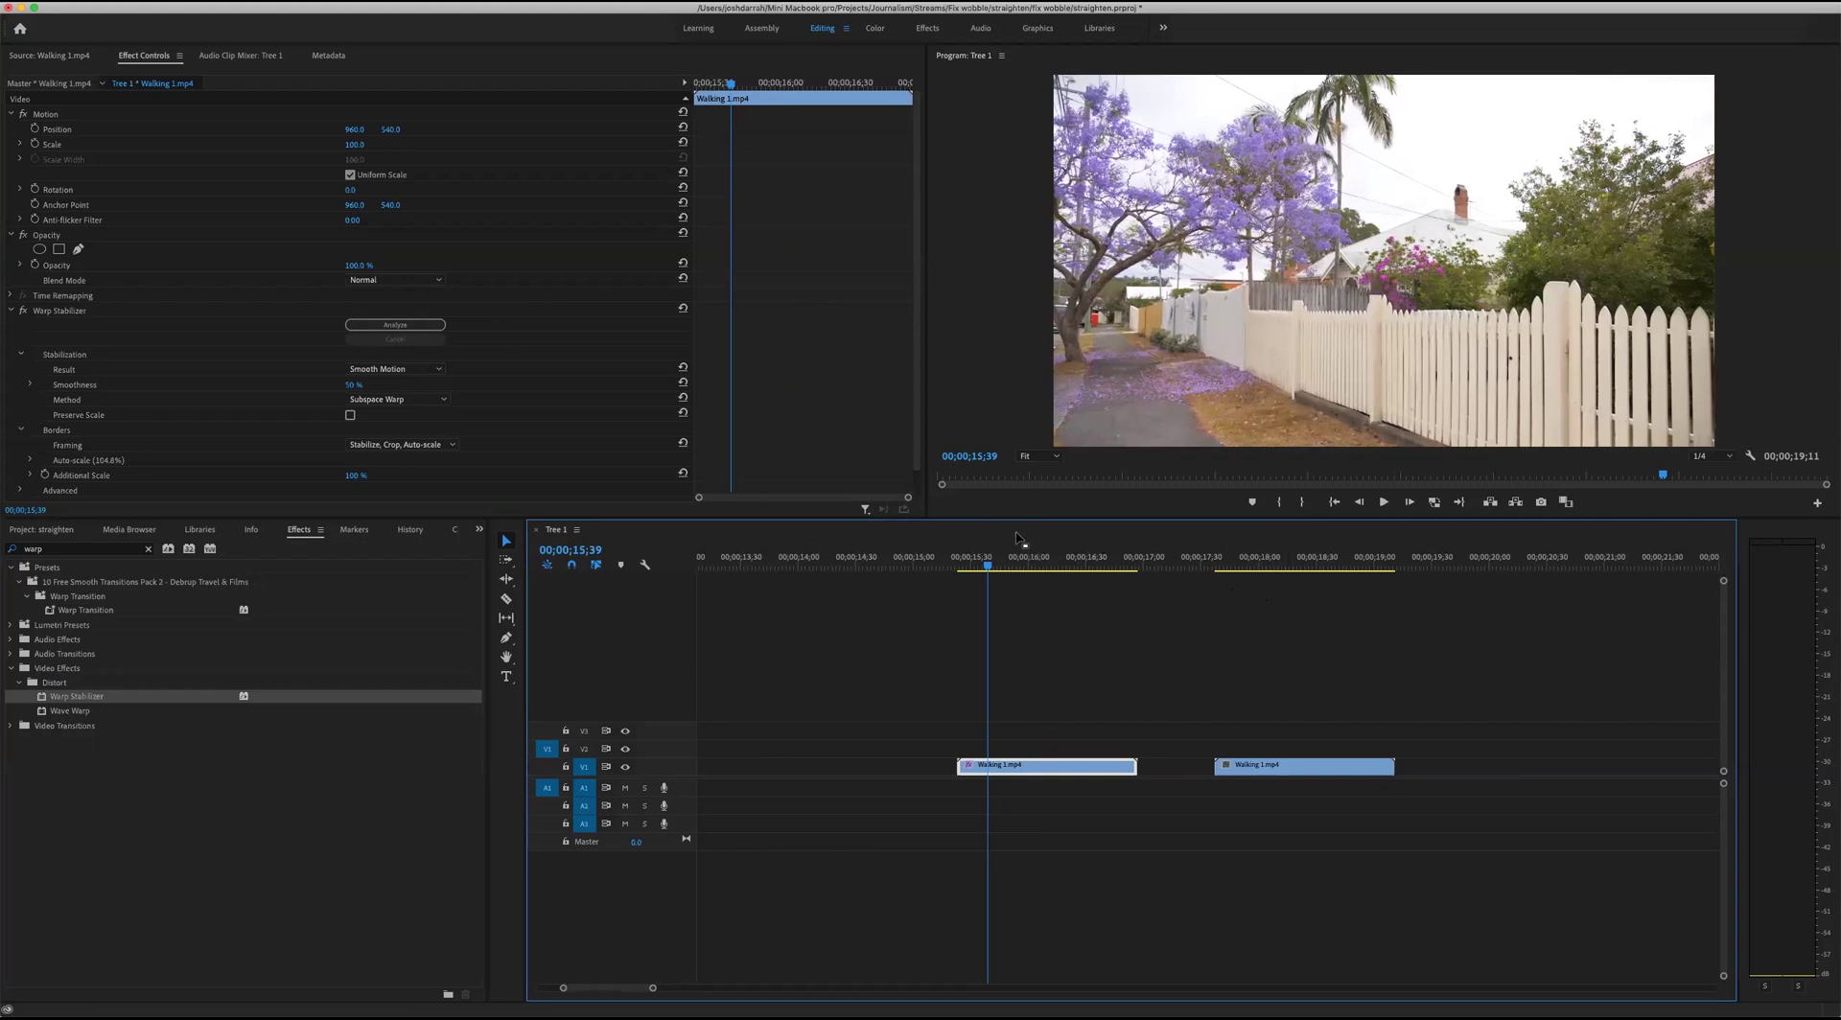
drag(989, 564, 957, 565)
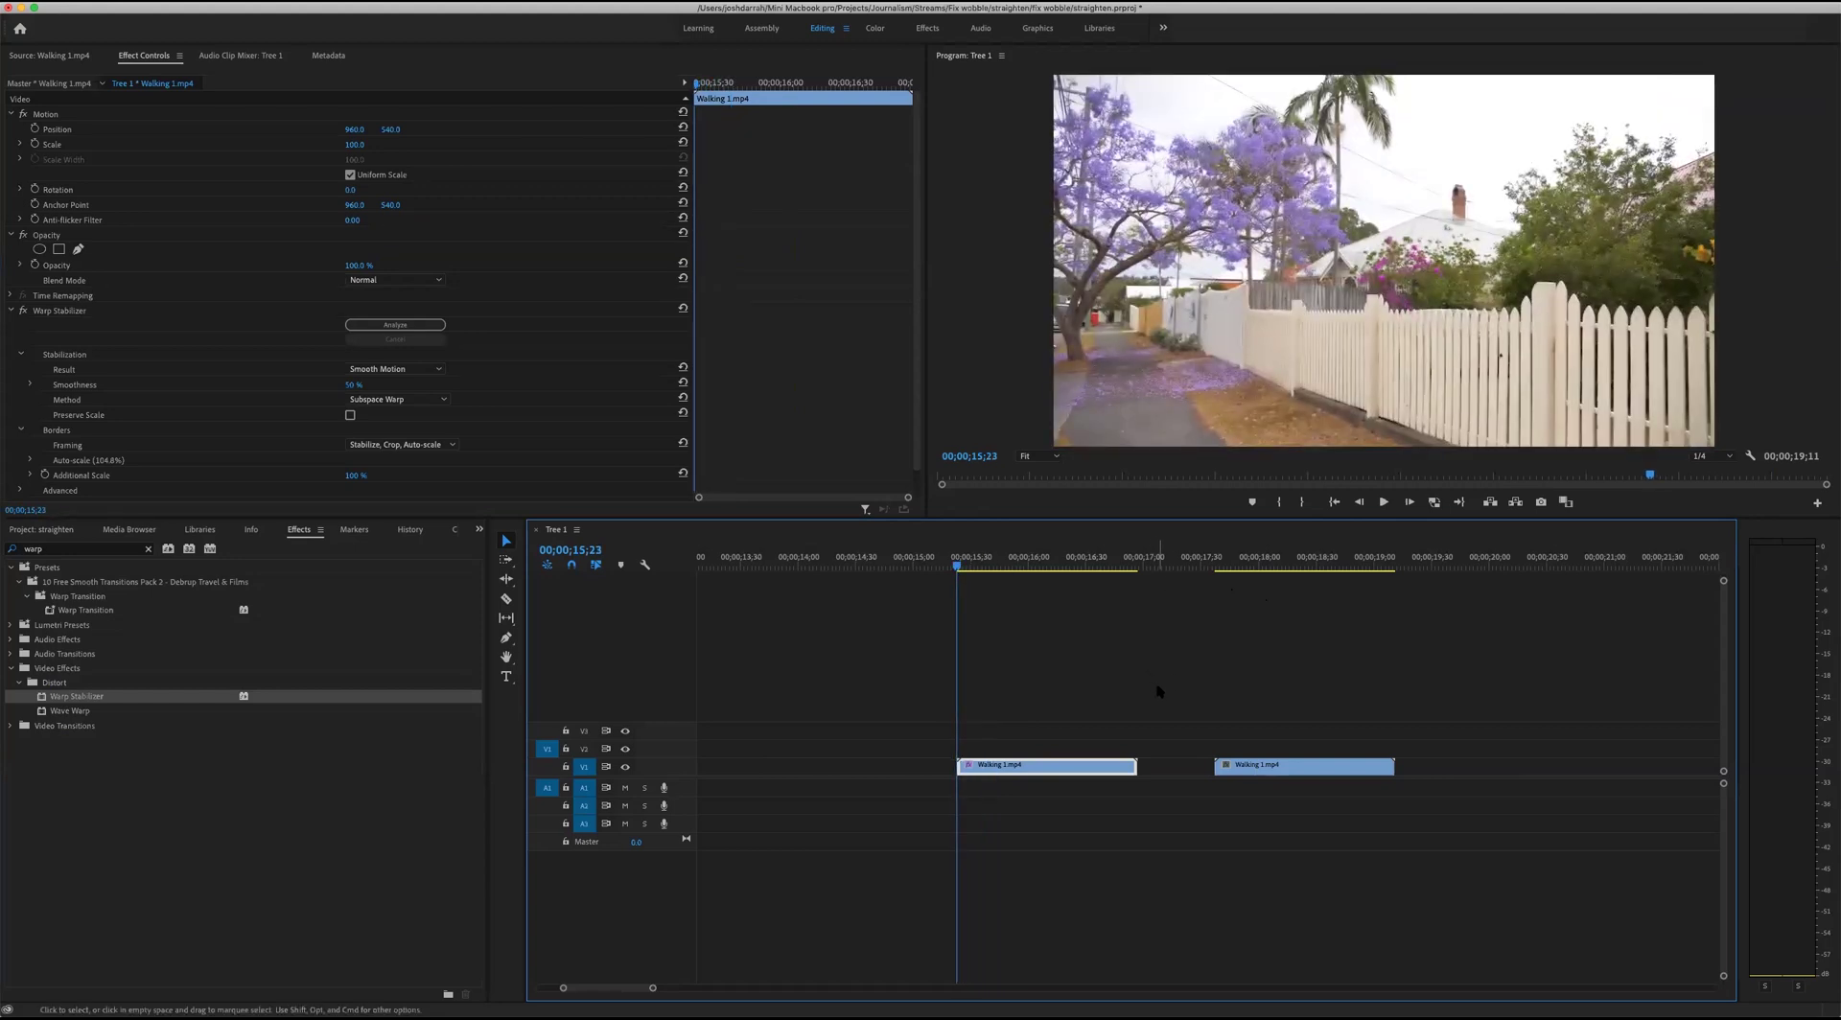
key(space)
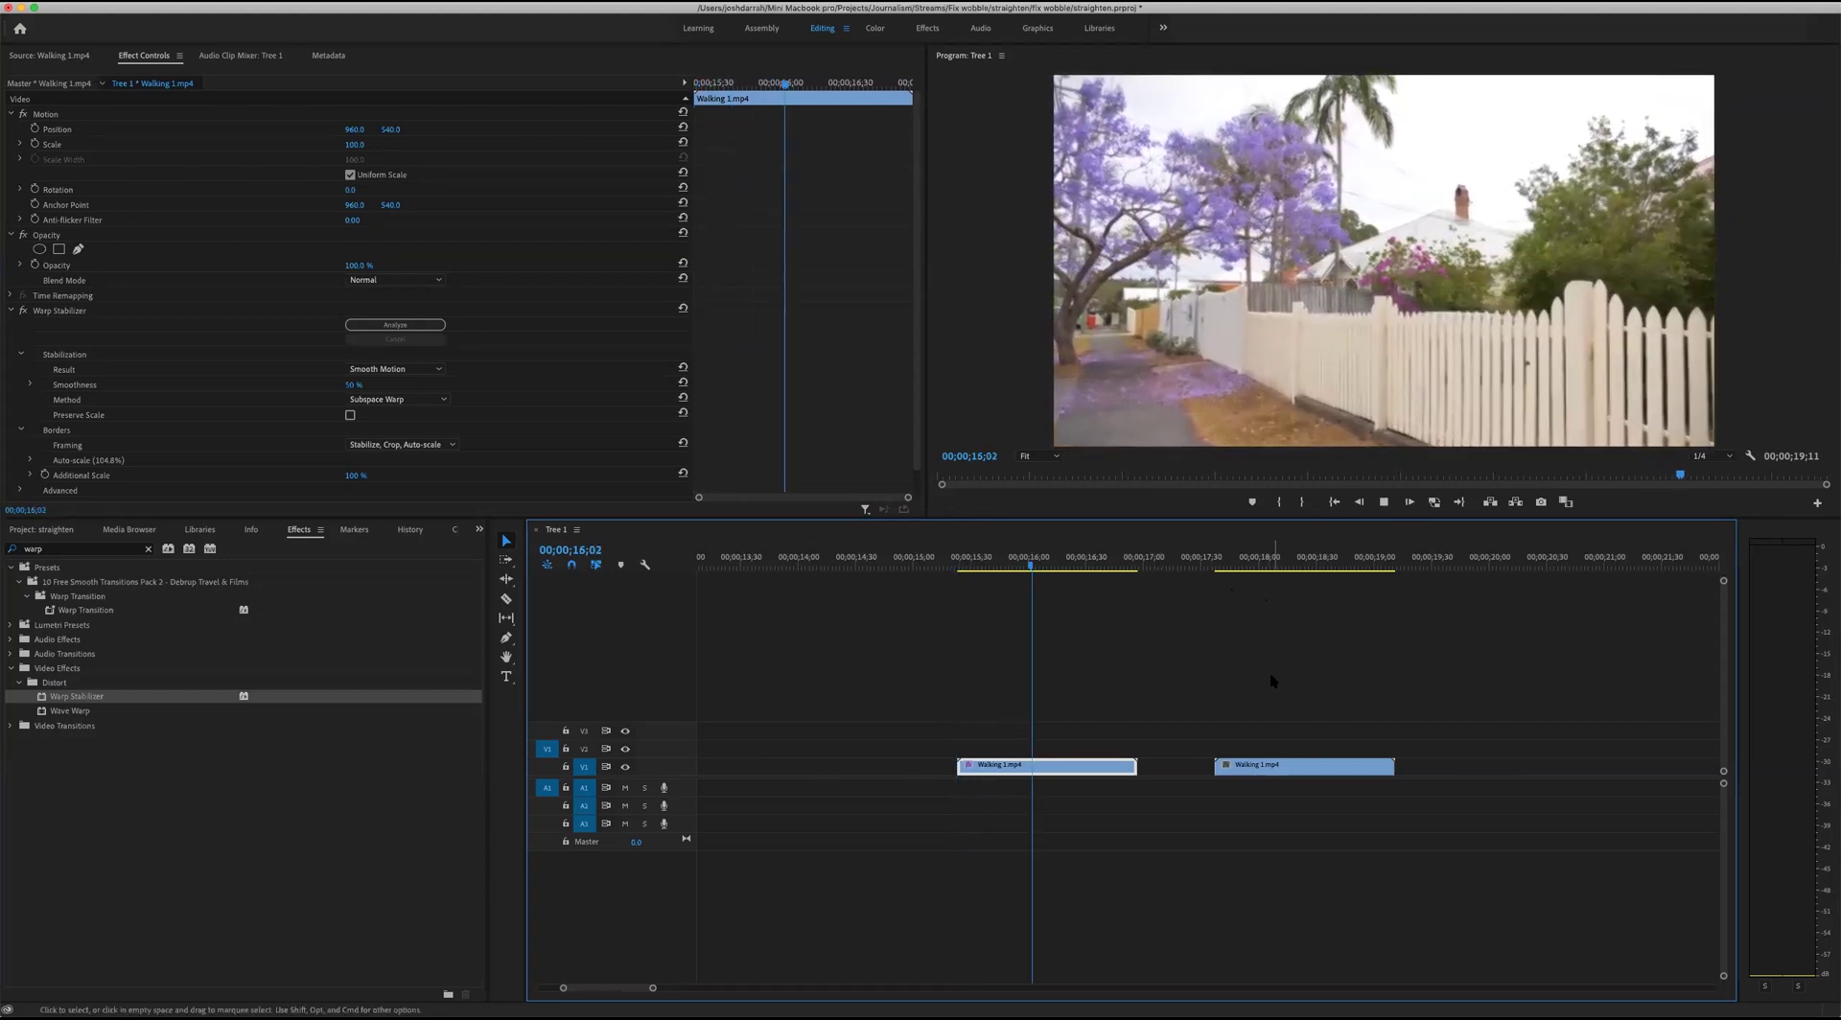
key(space)
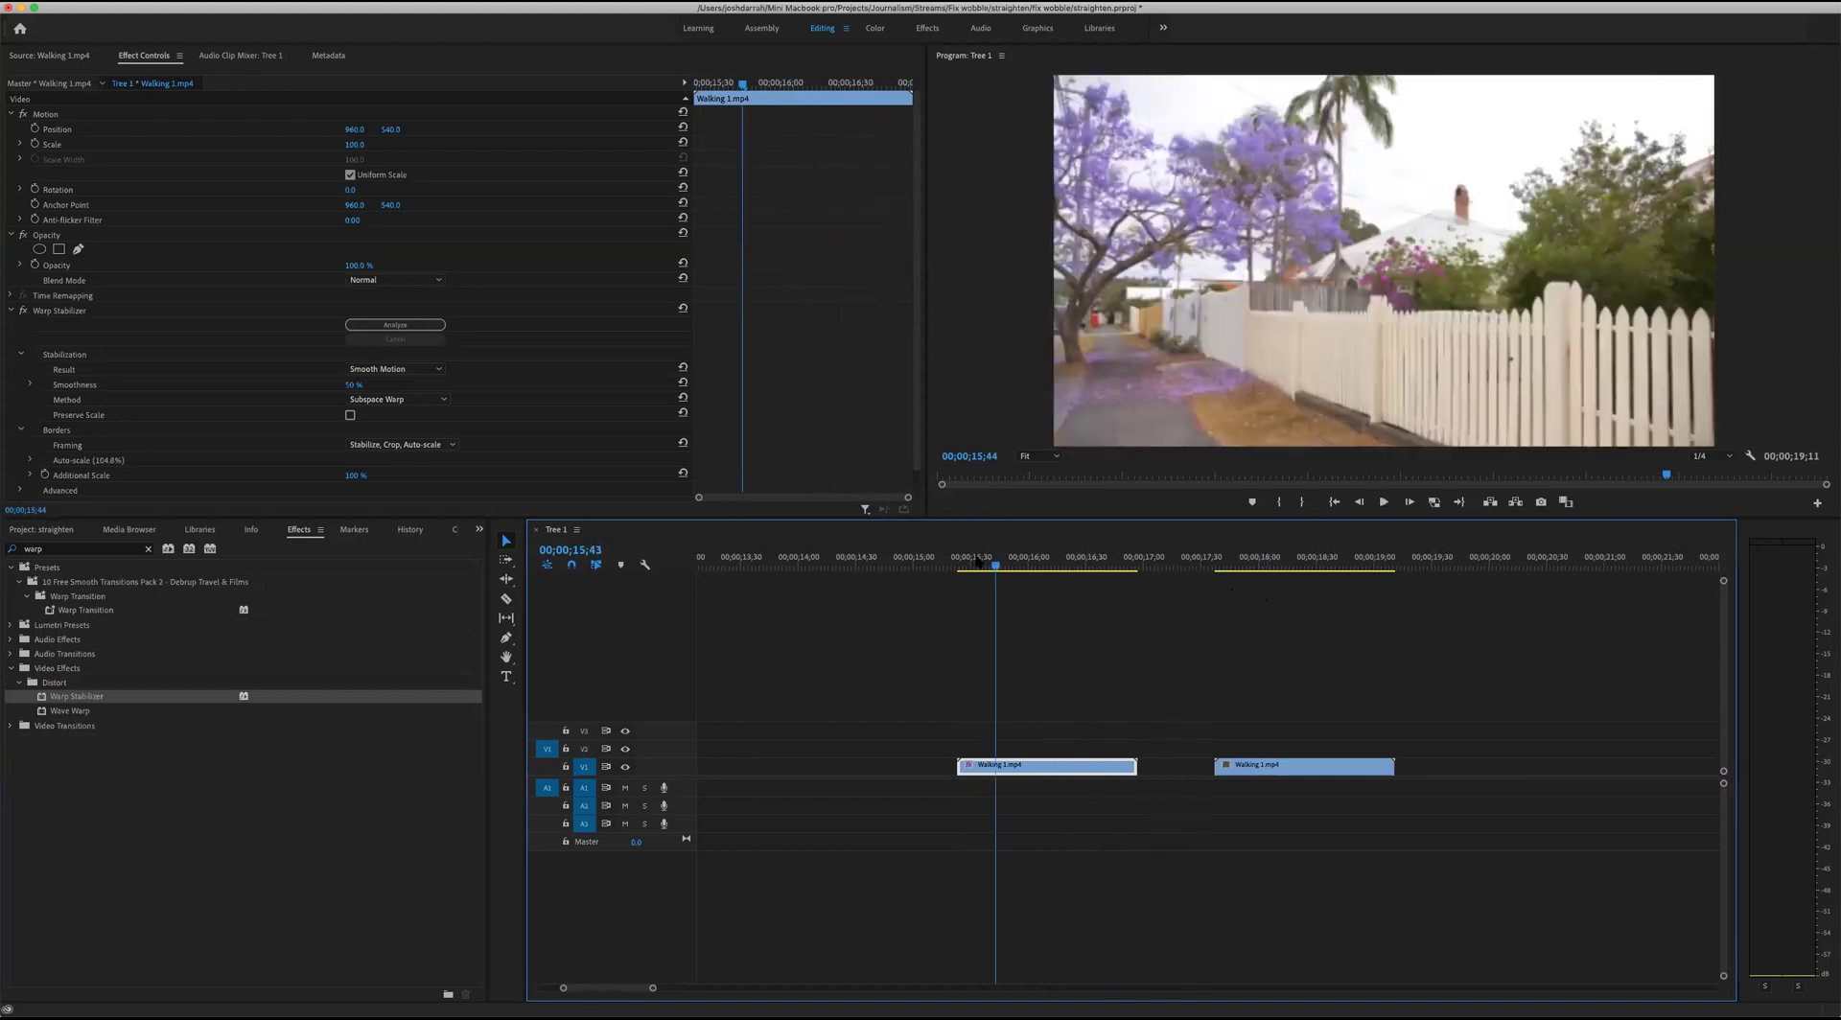
key(space)
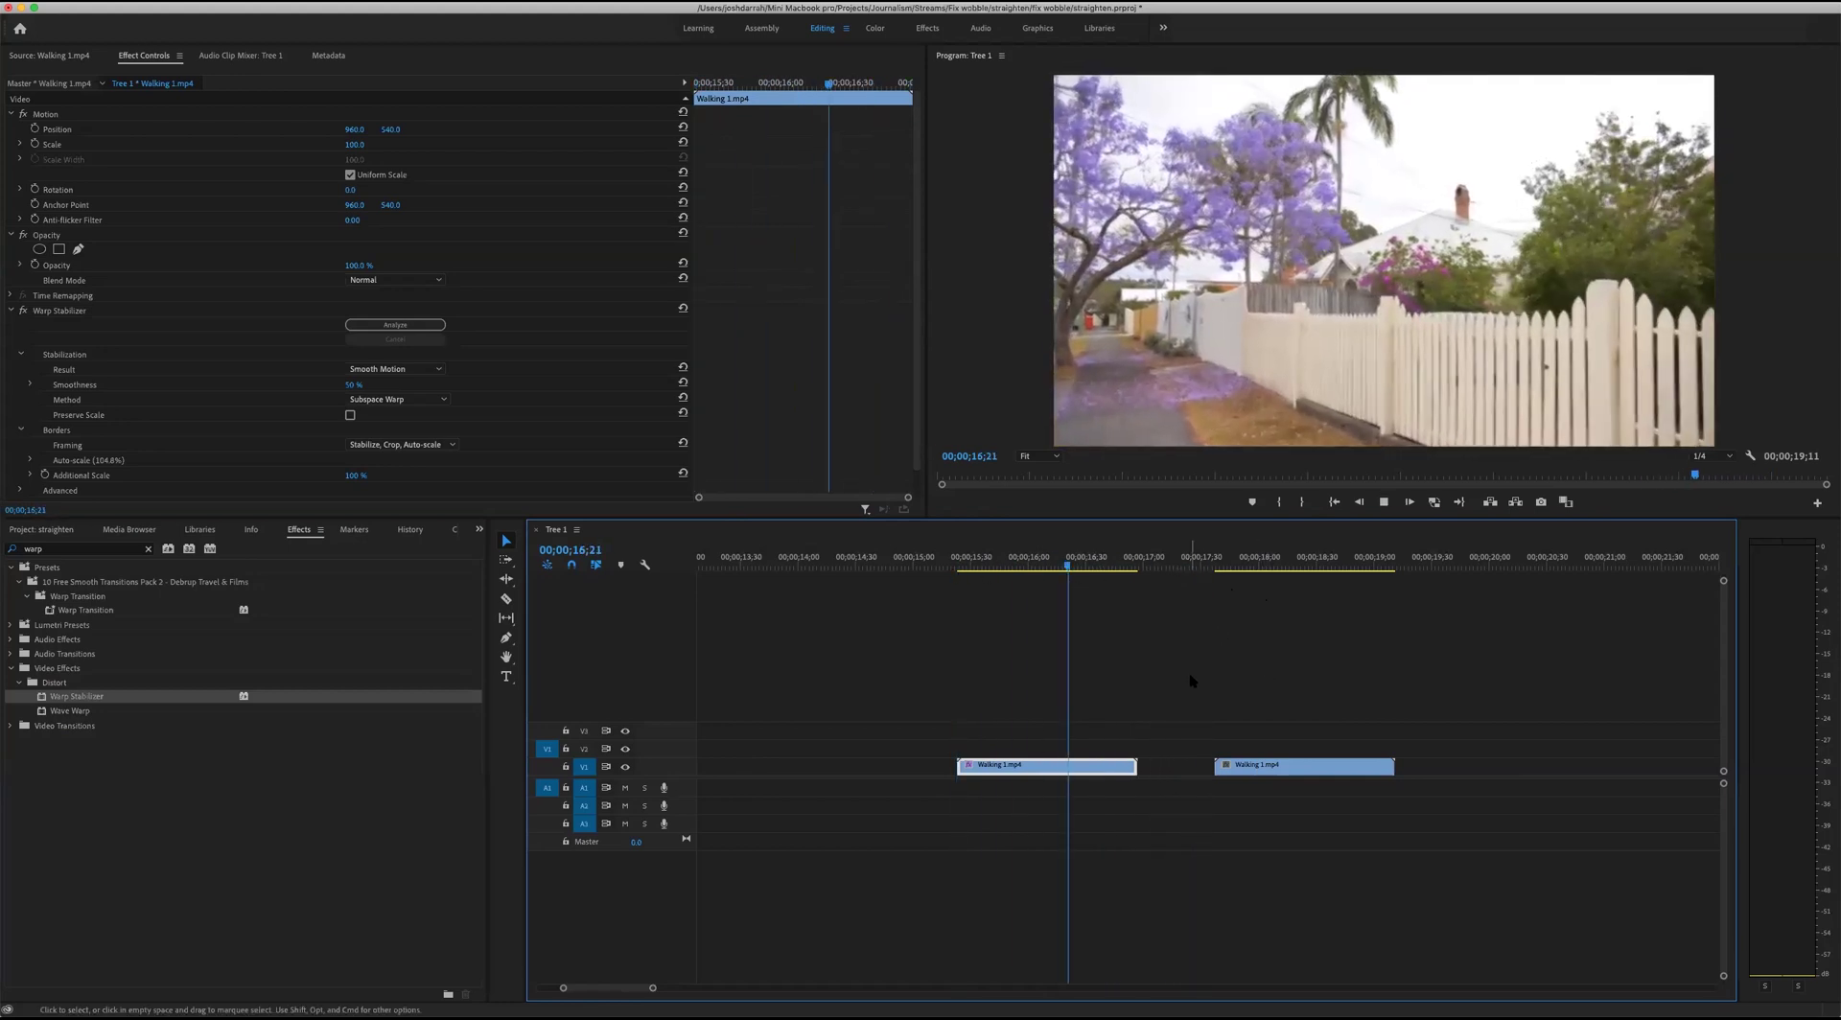
mouse_move(1103, 566)
mouse_down()
mouse_move(974, 566)
mouse_move(1114, 565)
mouse_up()
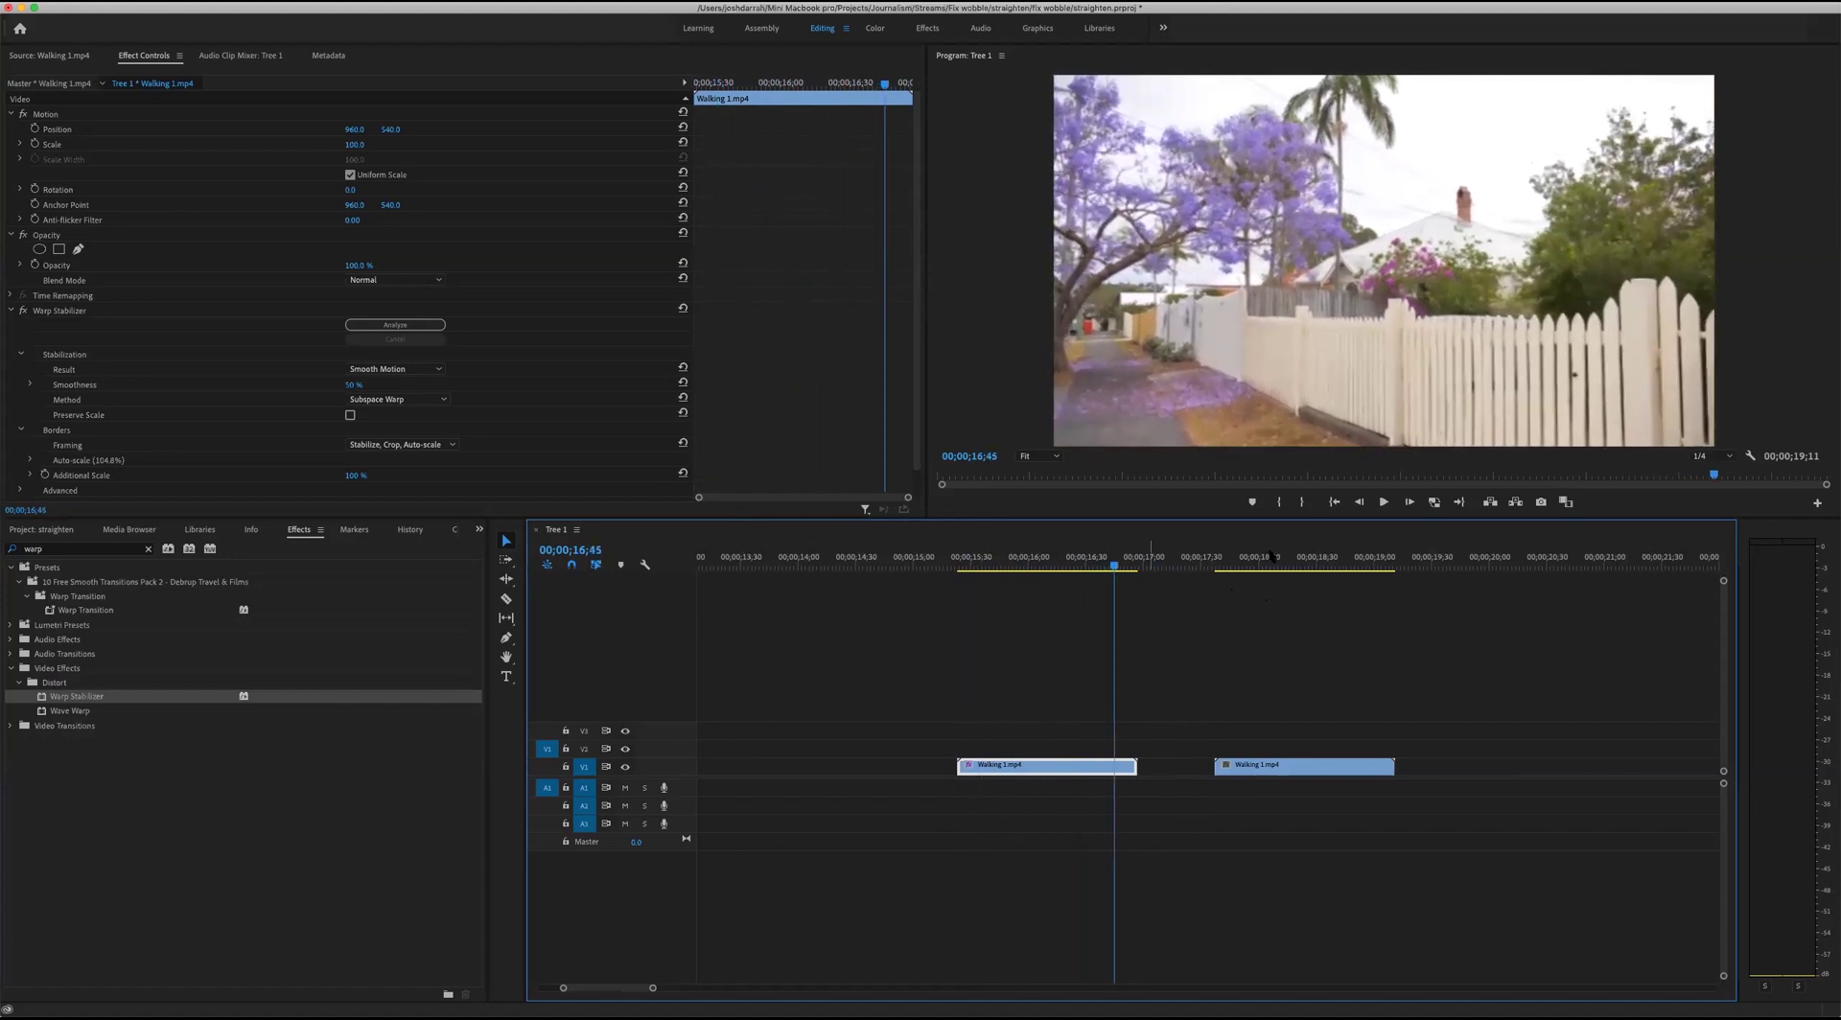
Play the unstabilized walking copy from its start twice for comparison.
click(1215, 563)
key(space)
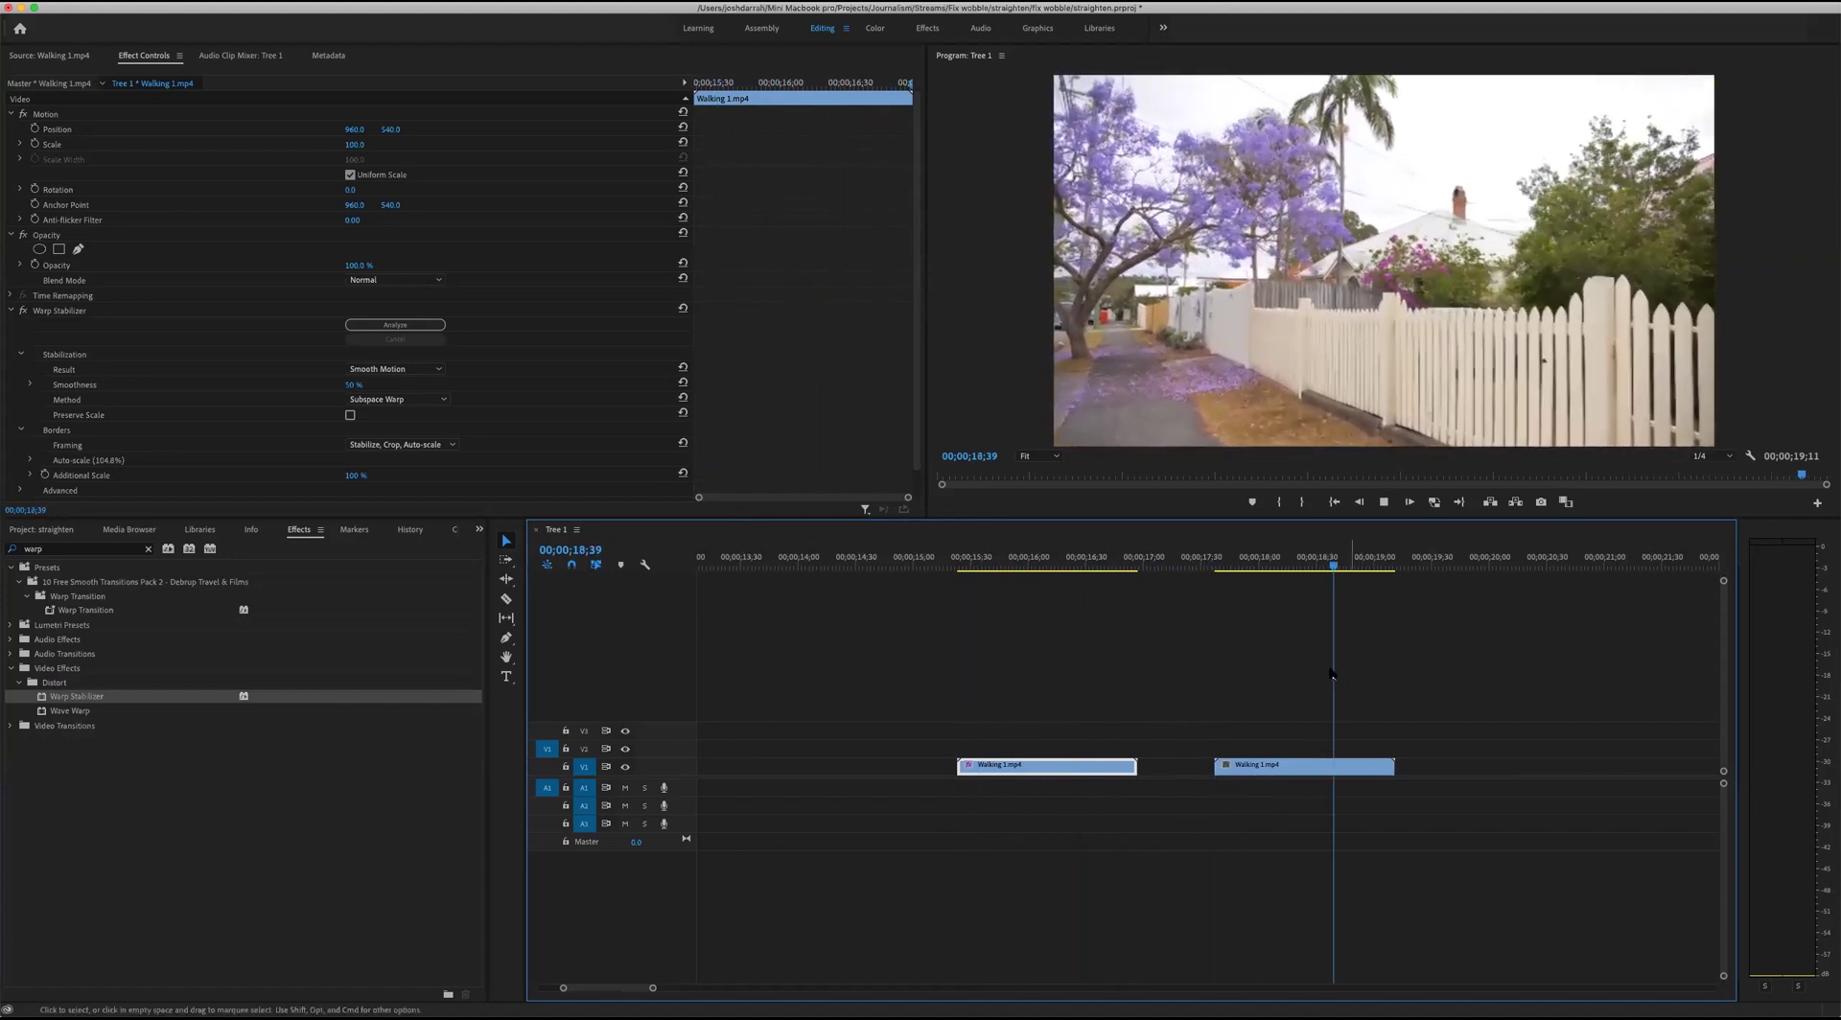
key(Up)
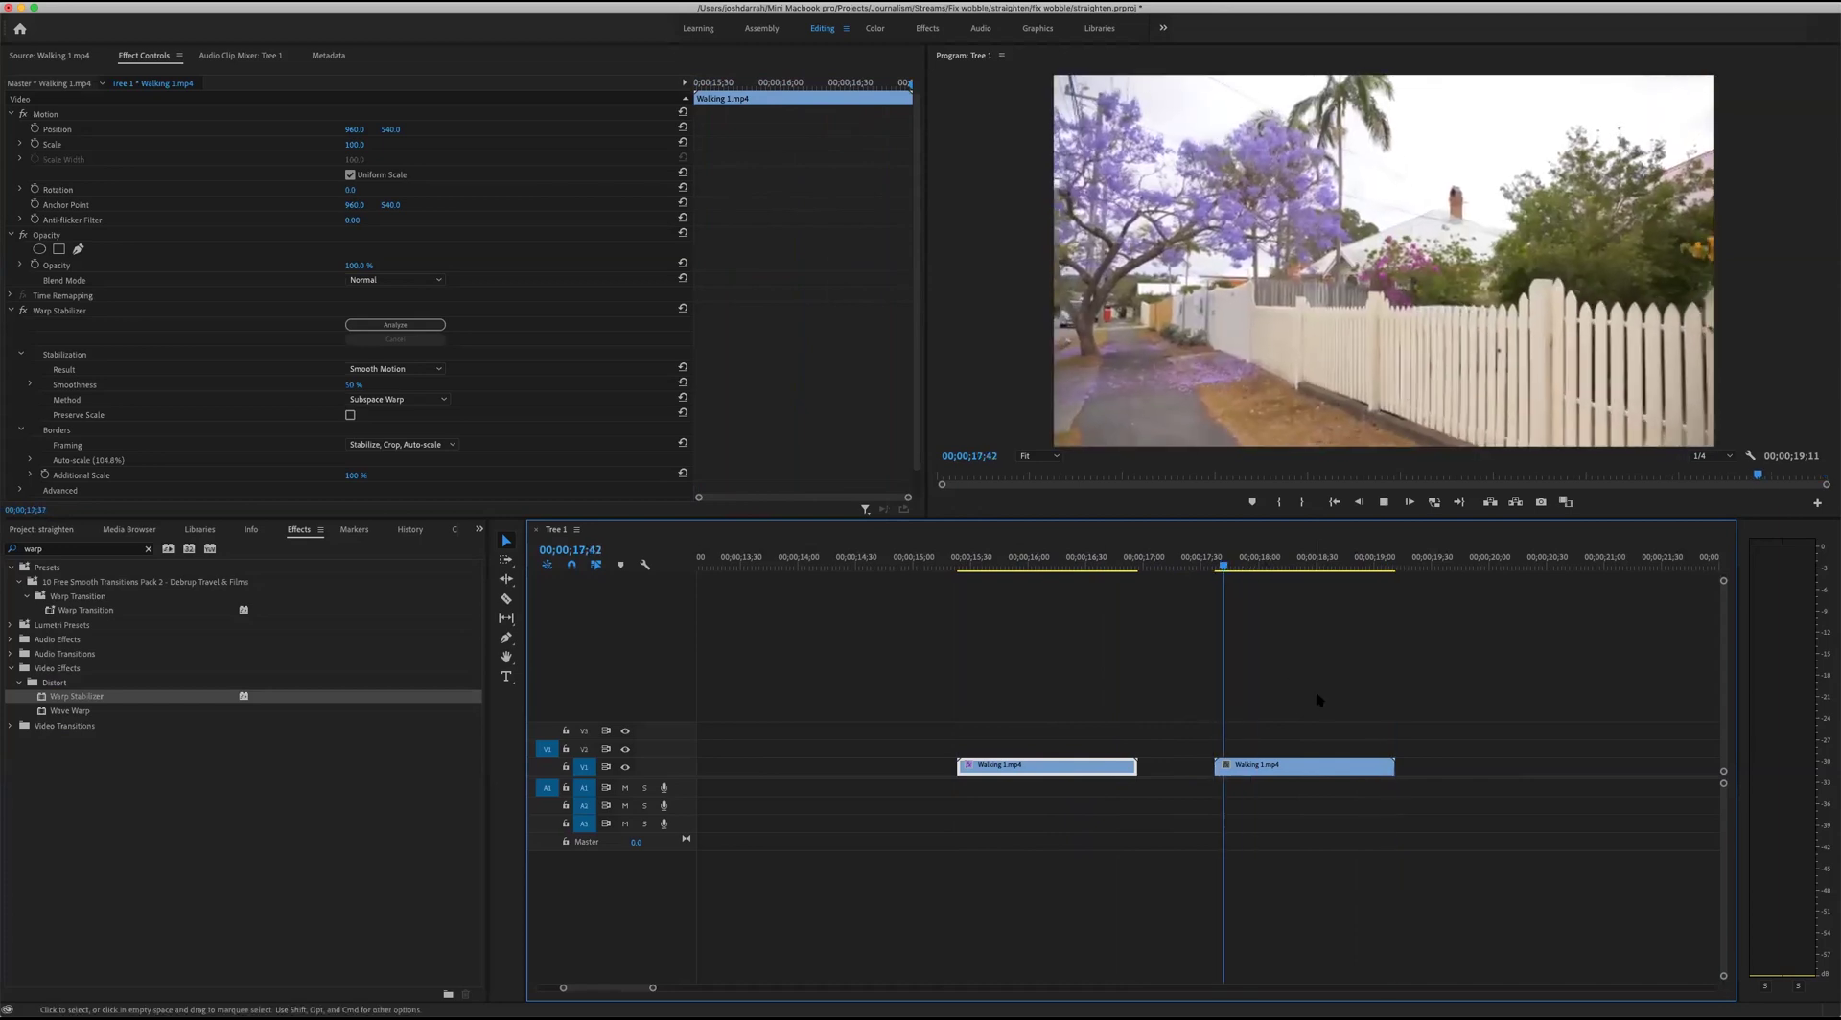
key(space)
Replay the stabilized walking clip from its start and scrub its final frames to examine the warping.
drag(1352, 566, 957, 565)
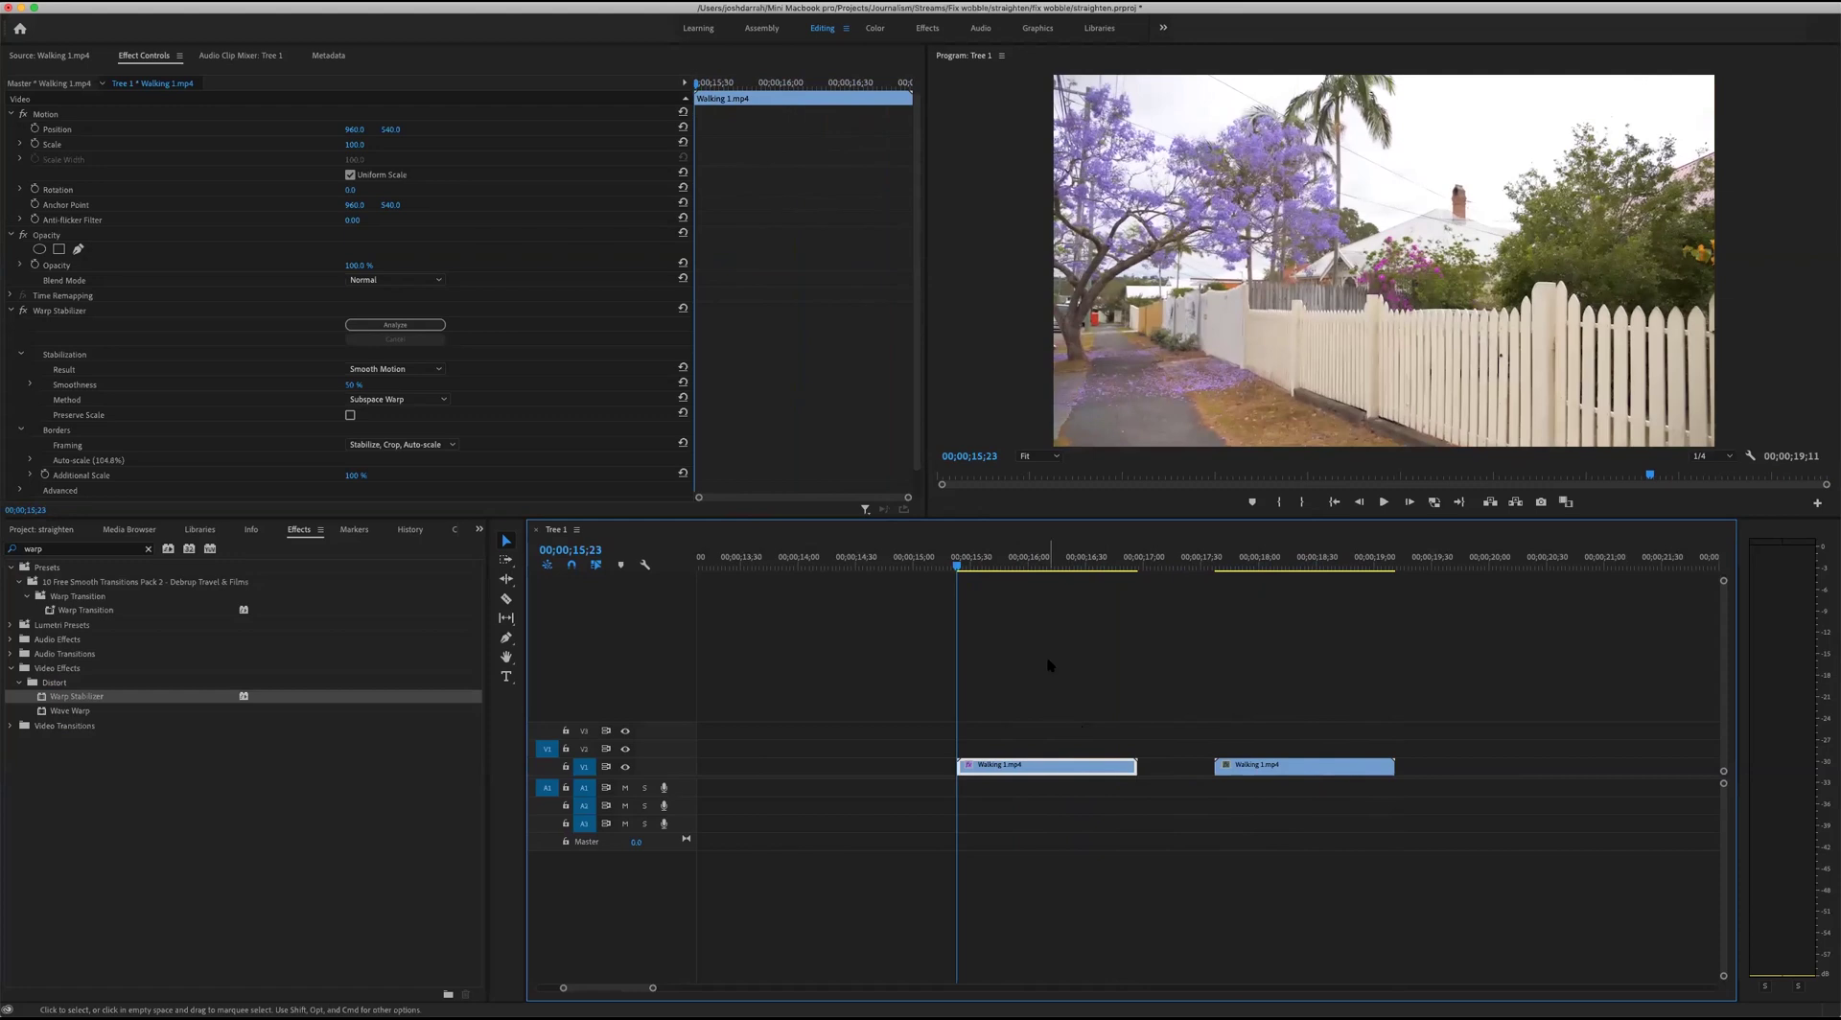
key(space)
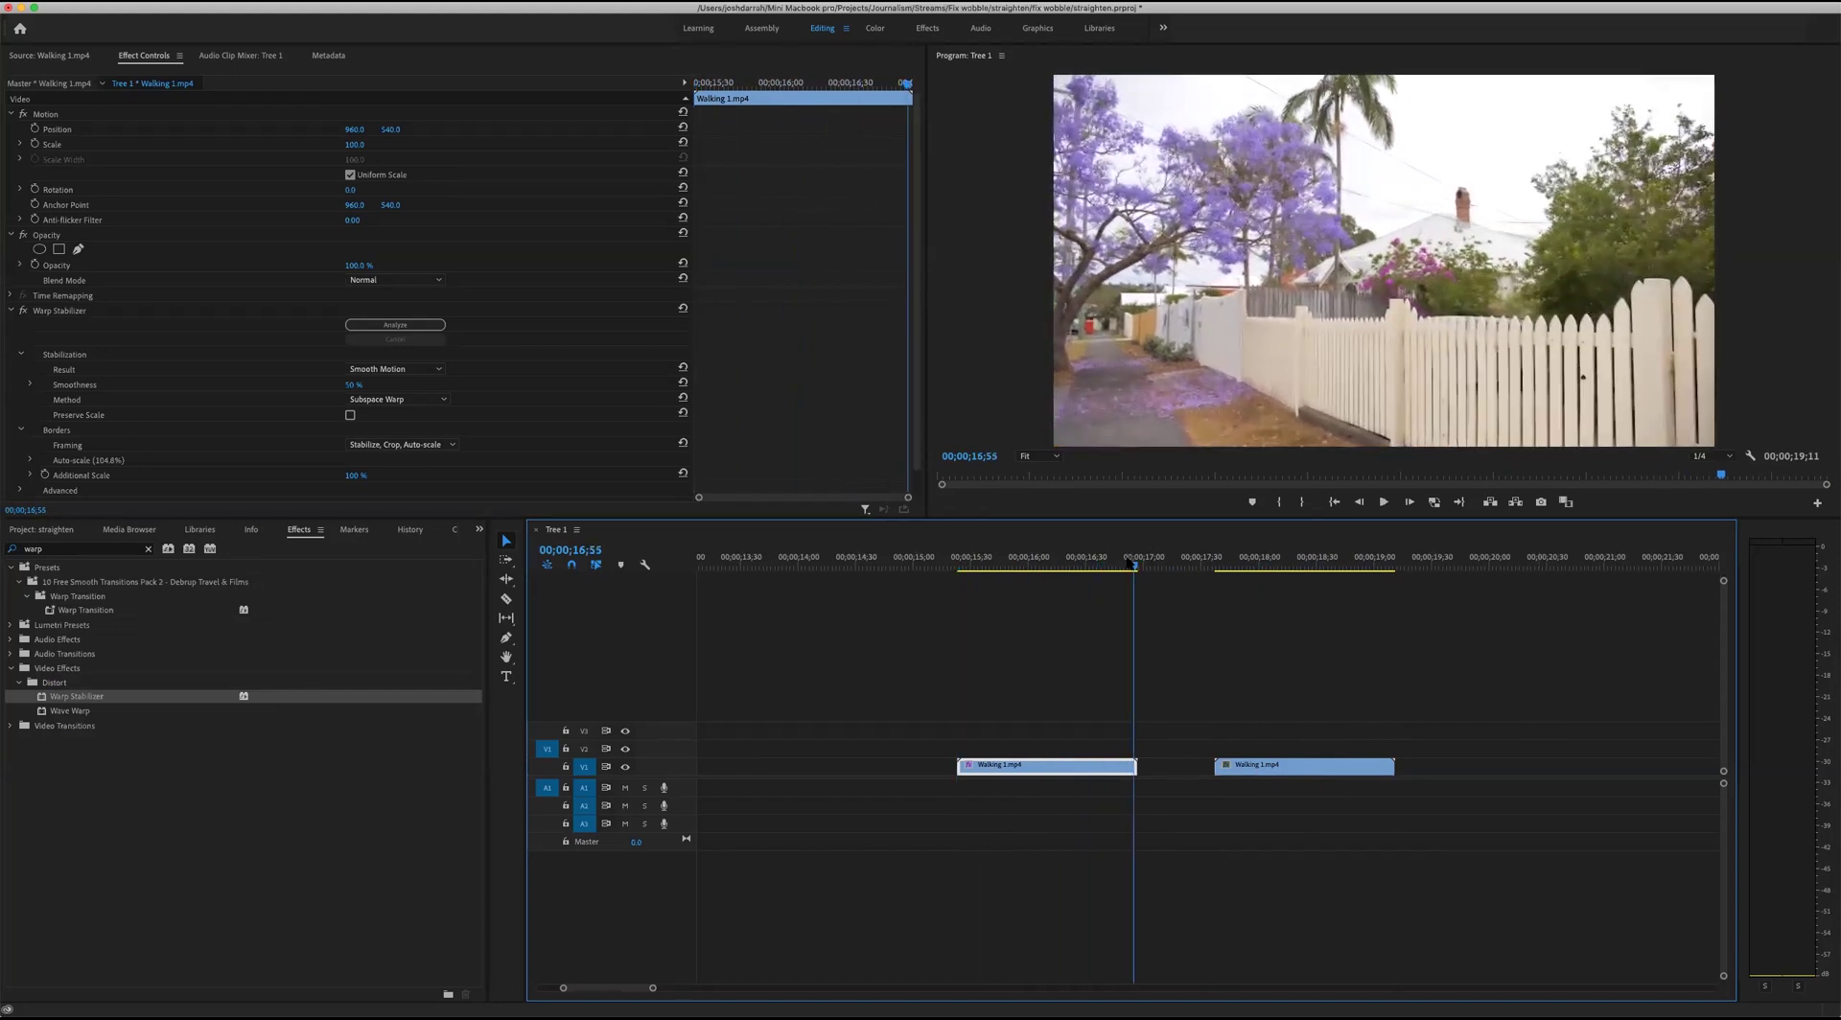
mouse_move(1134, 566)
mouse_down()
mouse_move(958, 571)
mouse_move(1132, 578)
mouse_move(1112, 576)
mouse_up()
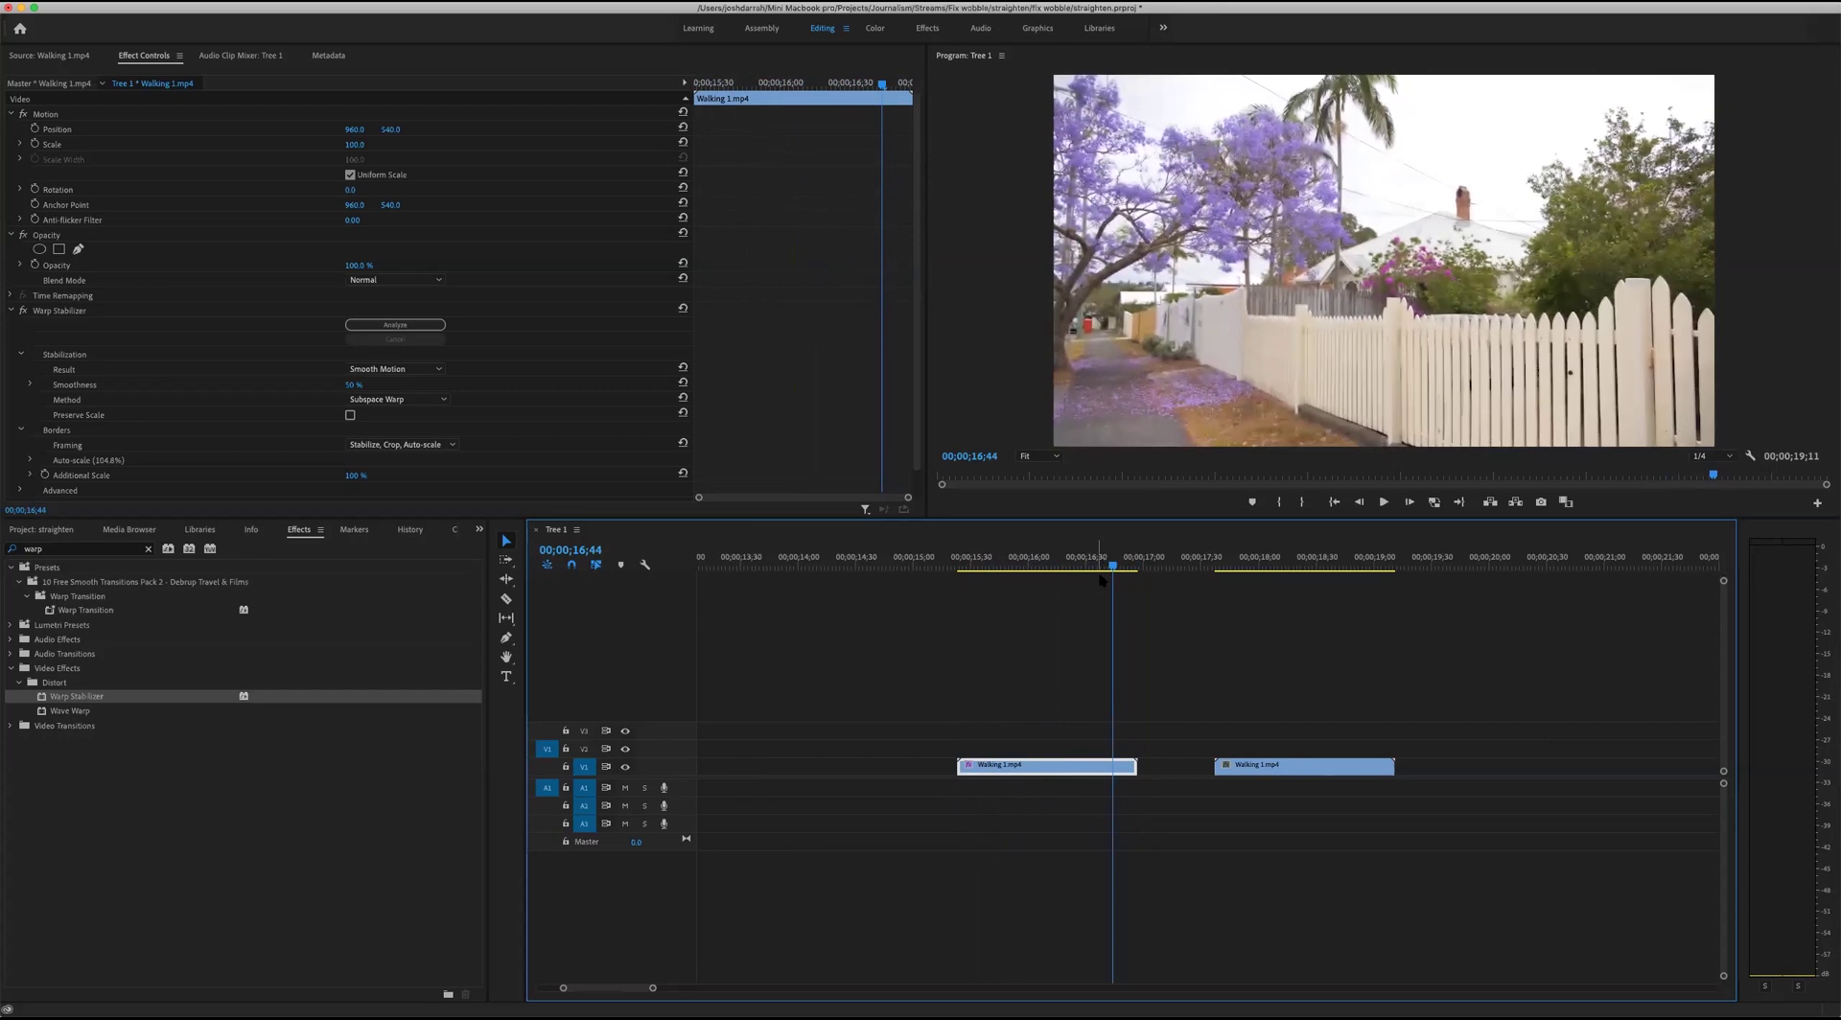
mouse_move(1114, 572)
mouse_down()
mouse_move(1090, 571)
mouse_move(1126, 557)
mouse_up()
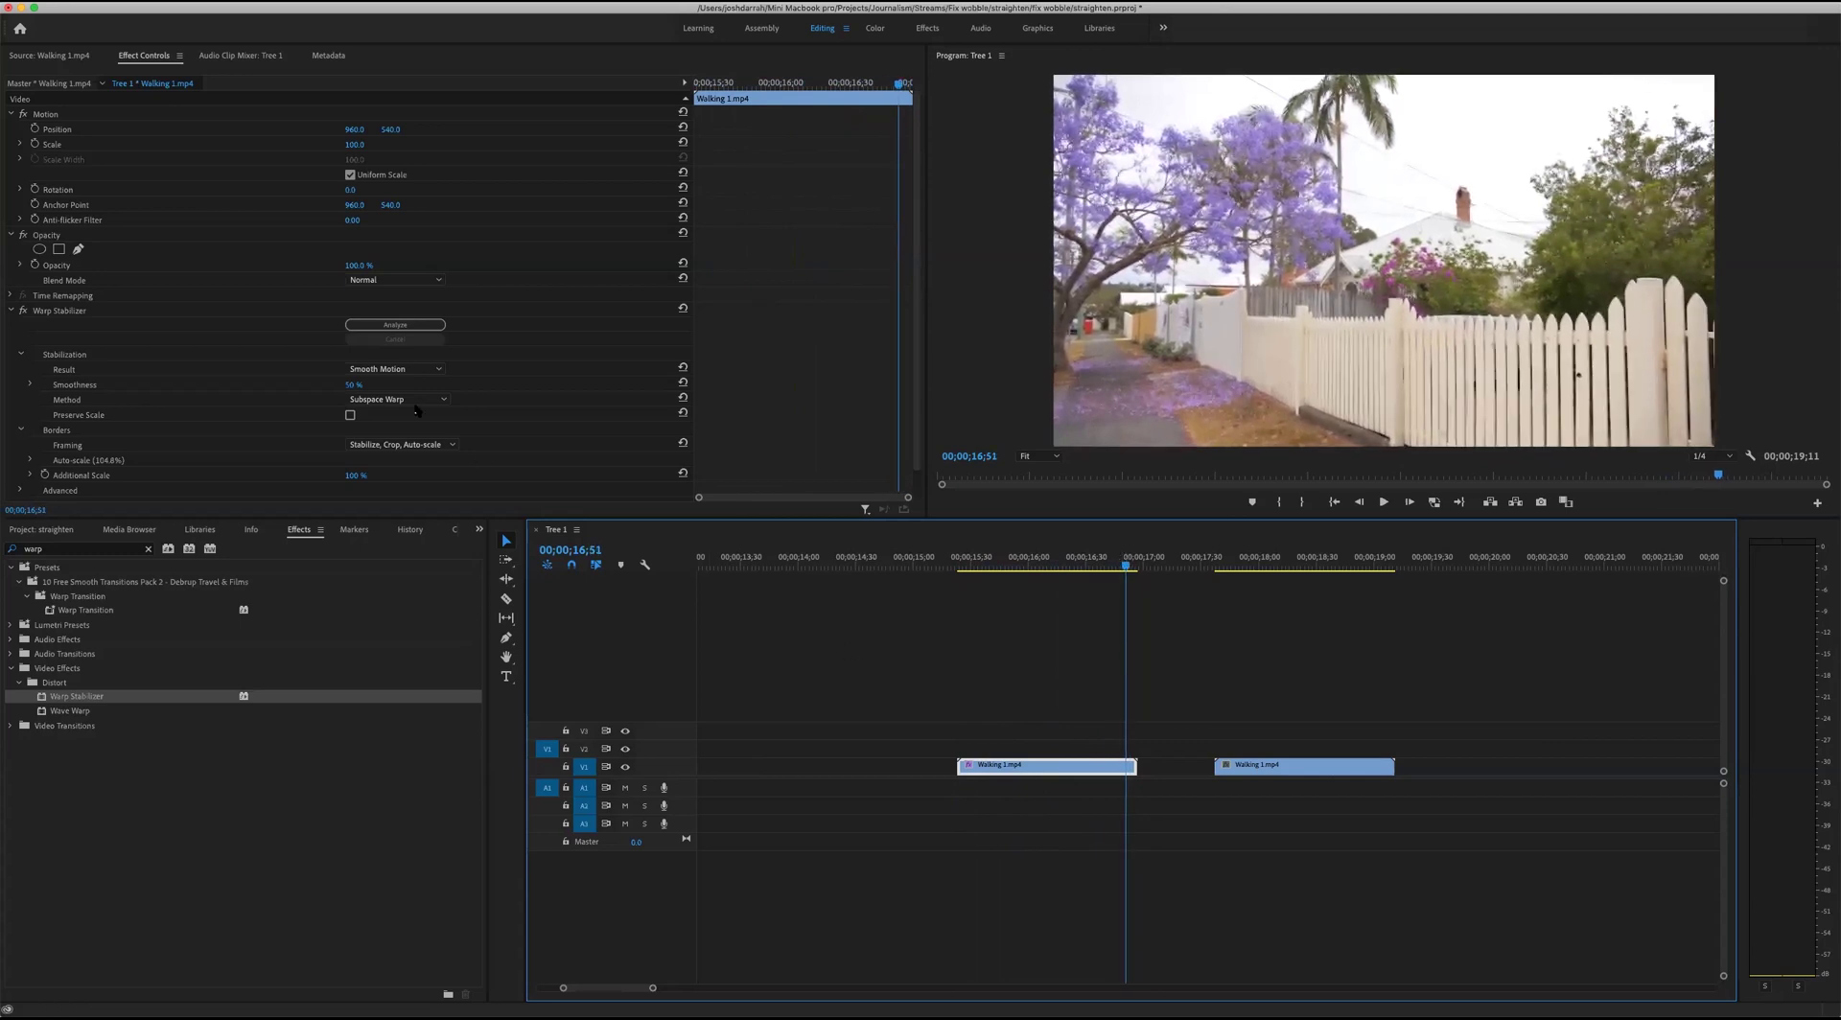
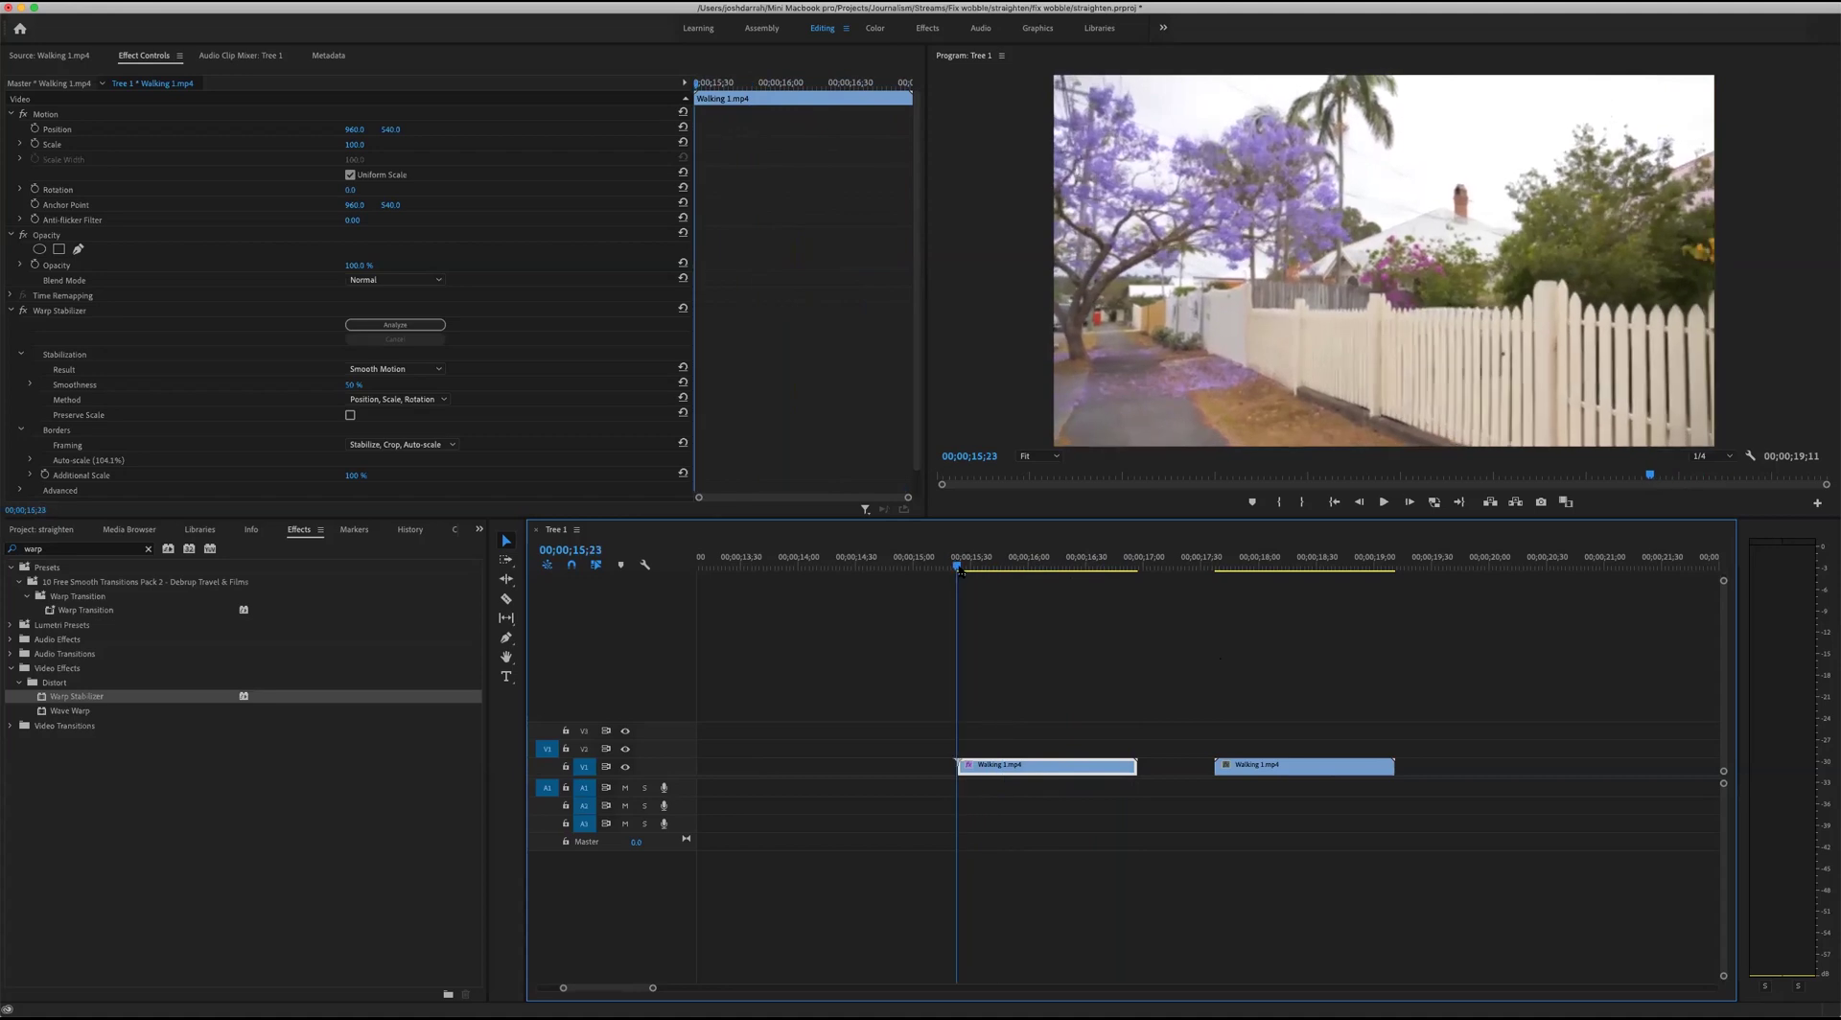
key(space)
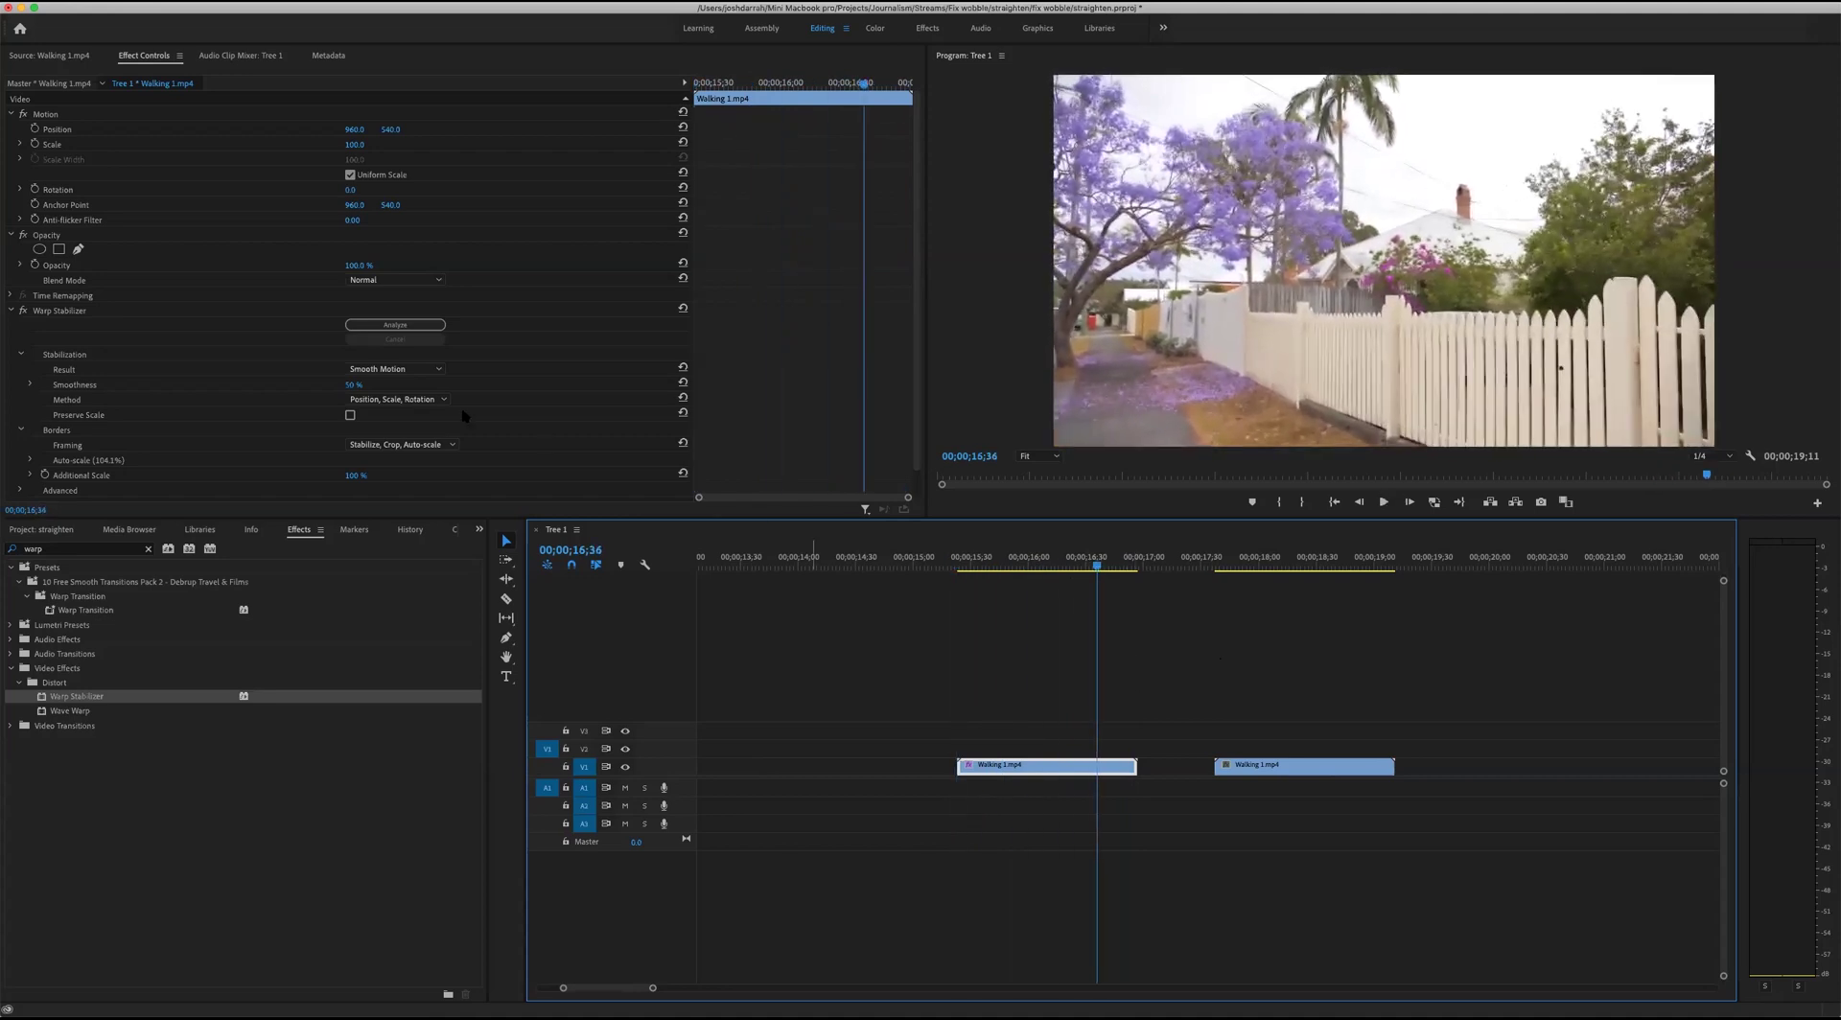
Set the walking clip's Warp Stabilizer method to Subspace Warp and play the clip from its start.
click(436, 399)
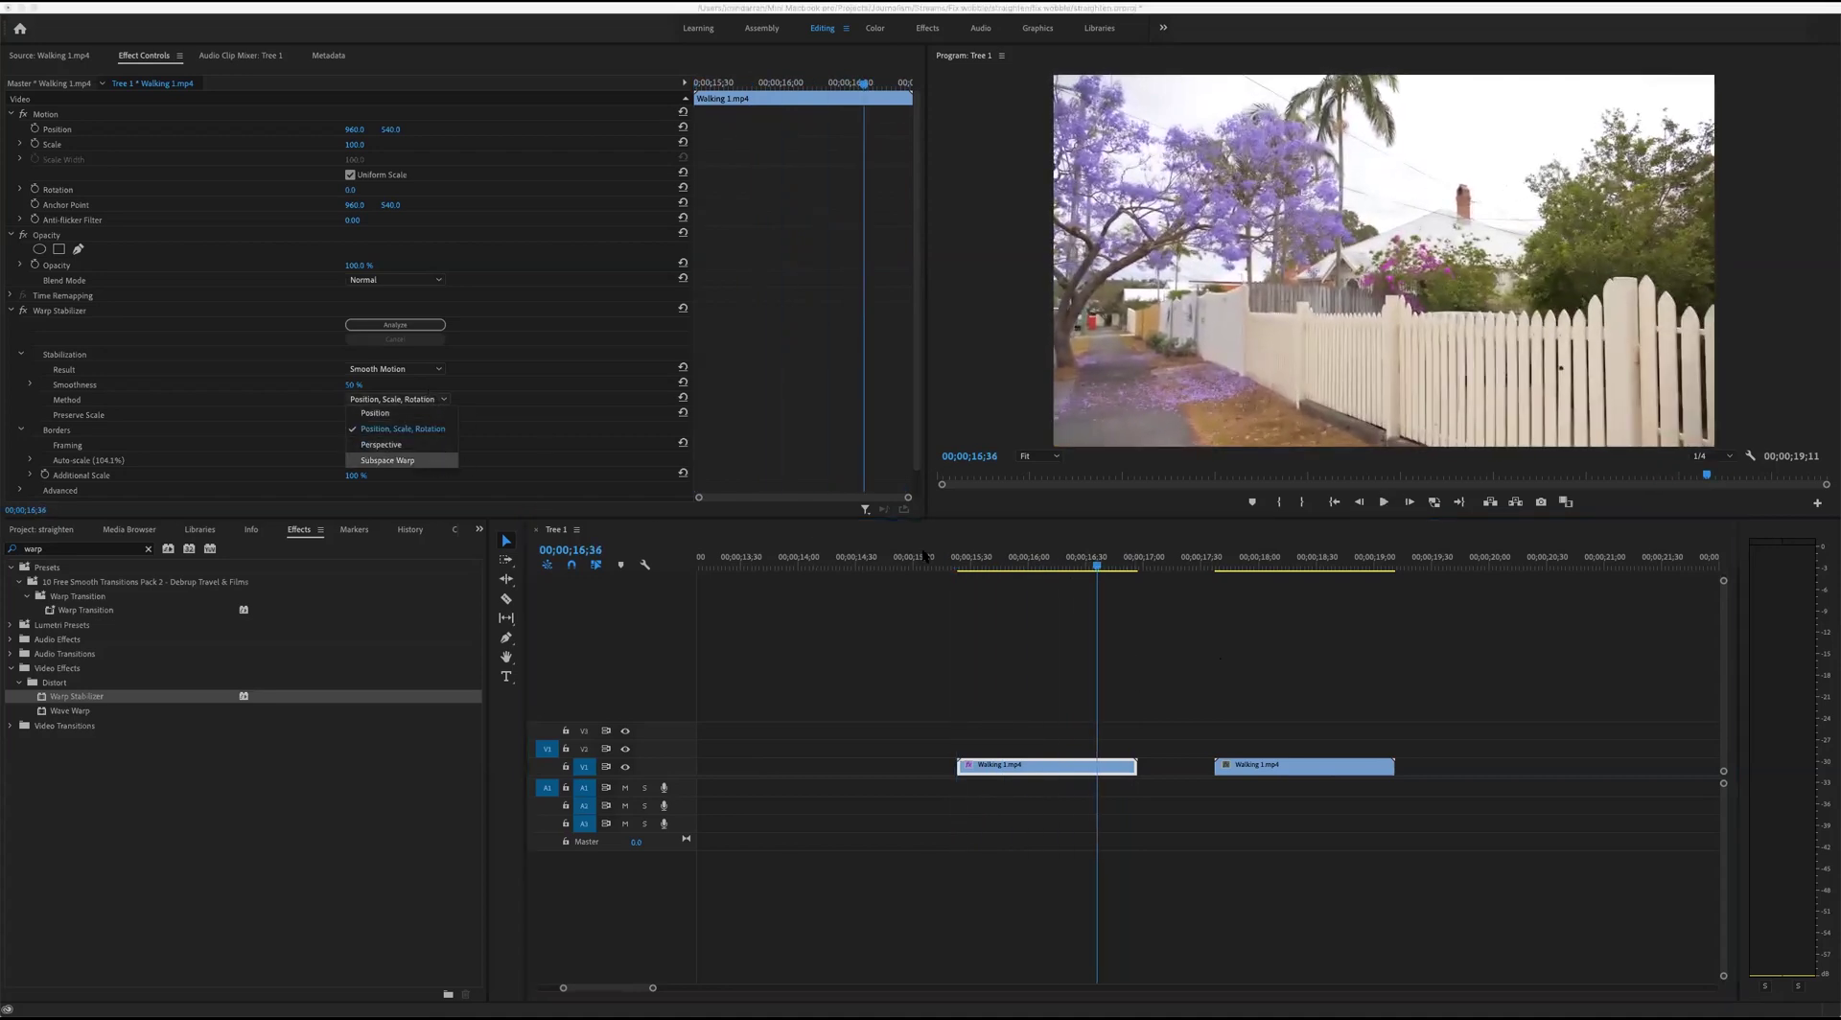
key(Return)
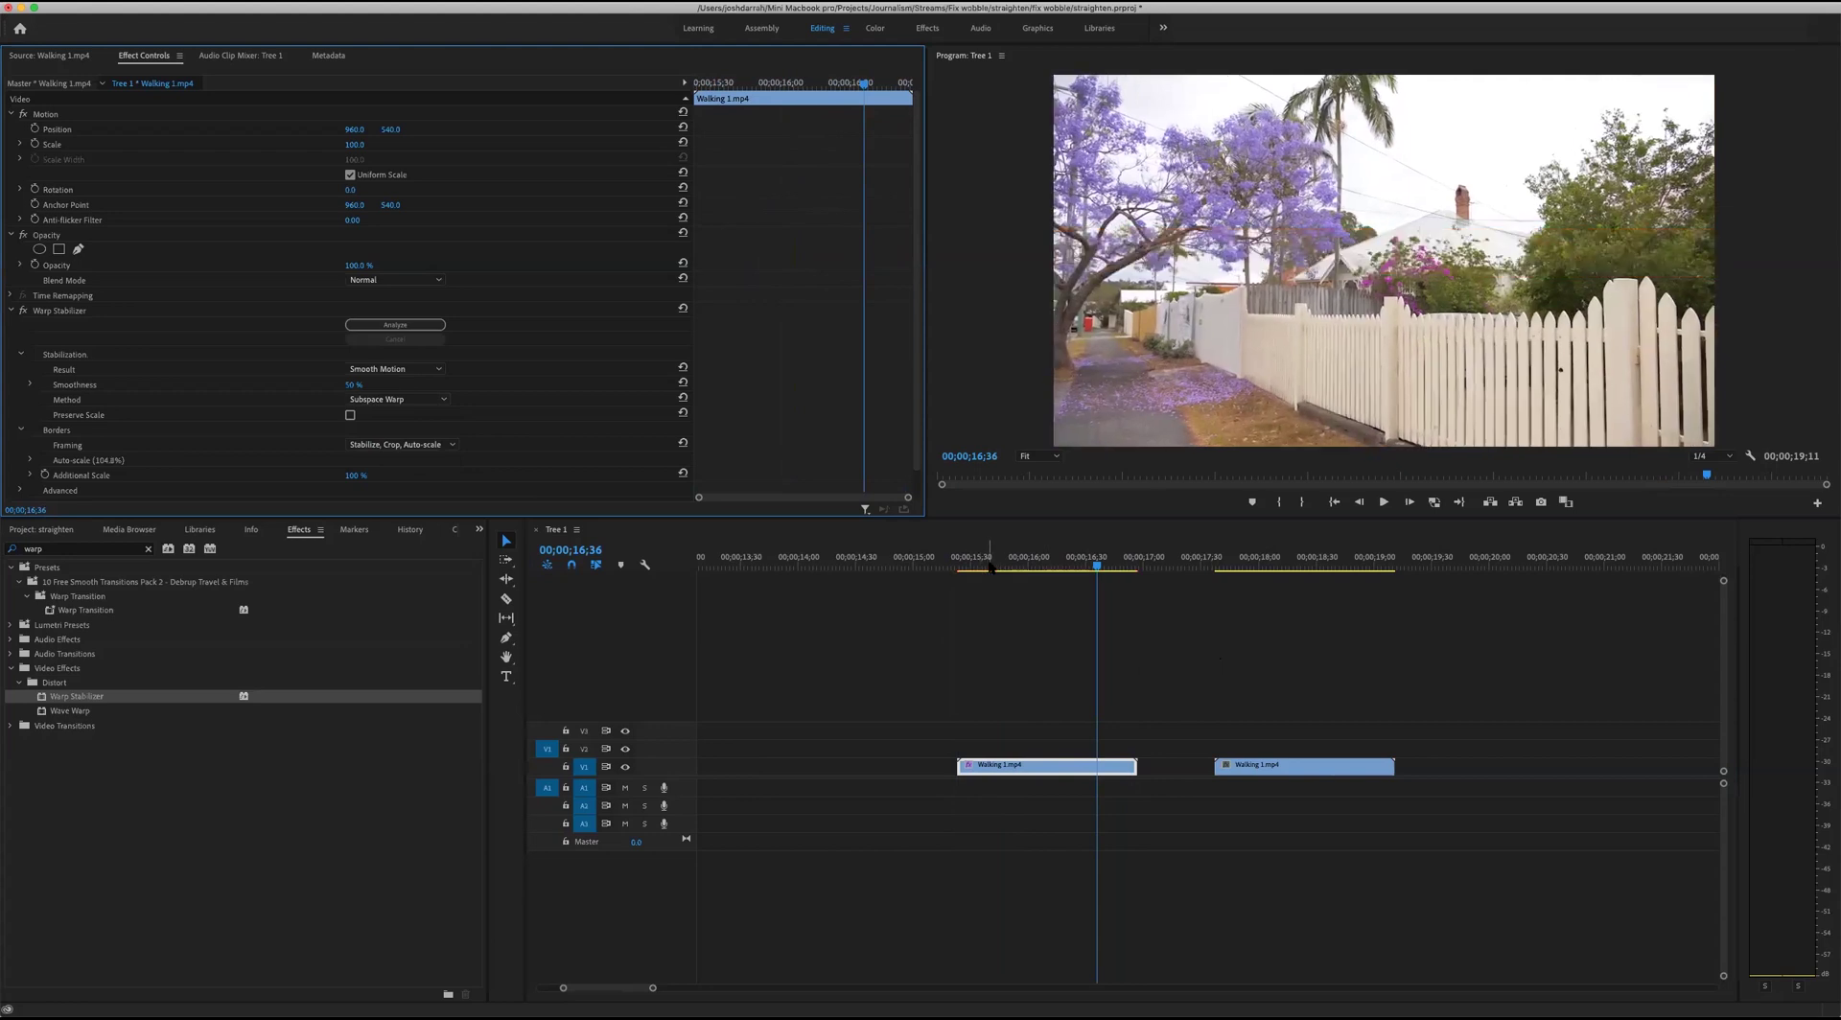
drag(993, 565, 962, 572)
key(space)
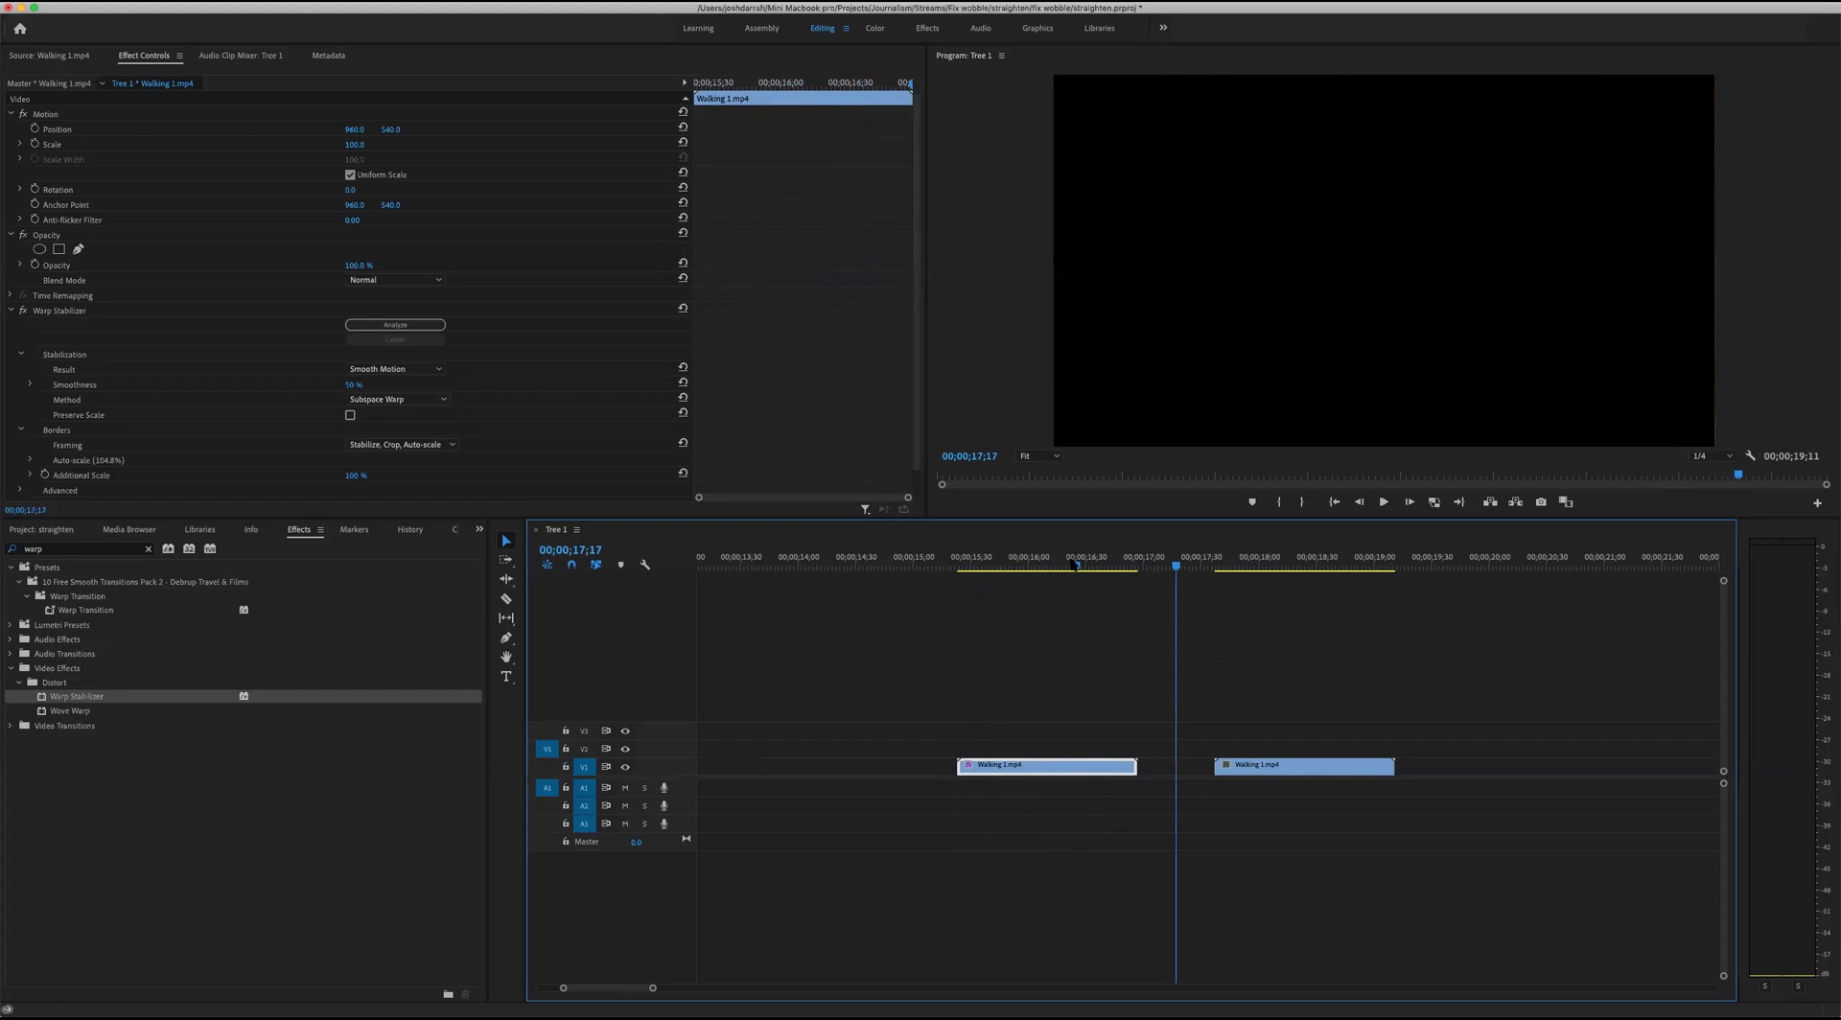
key(space)
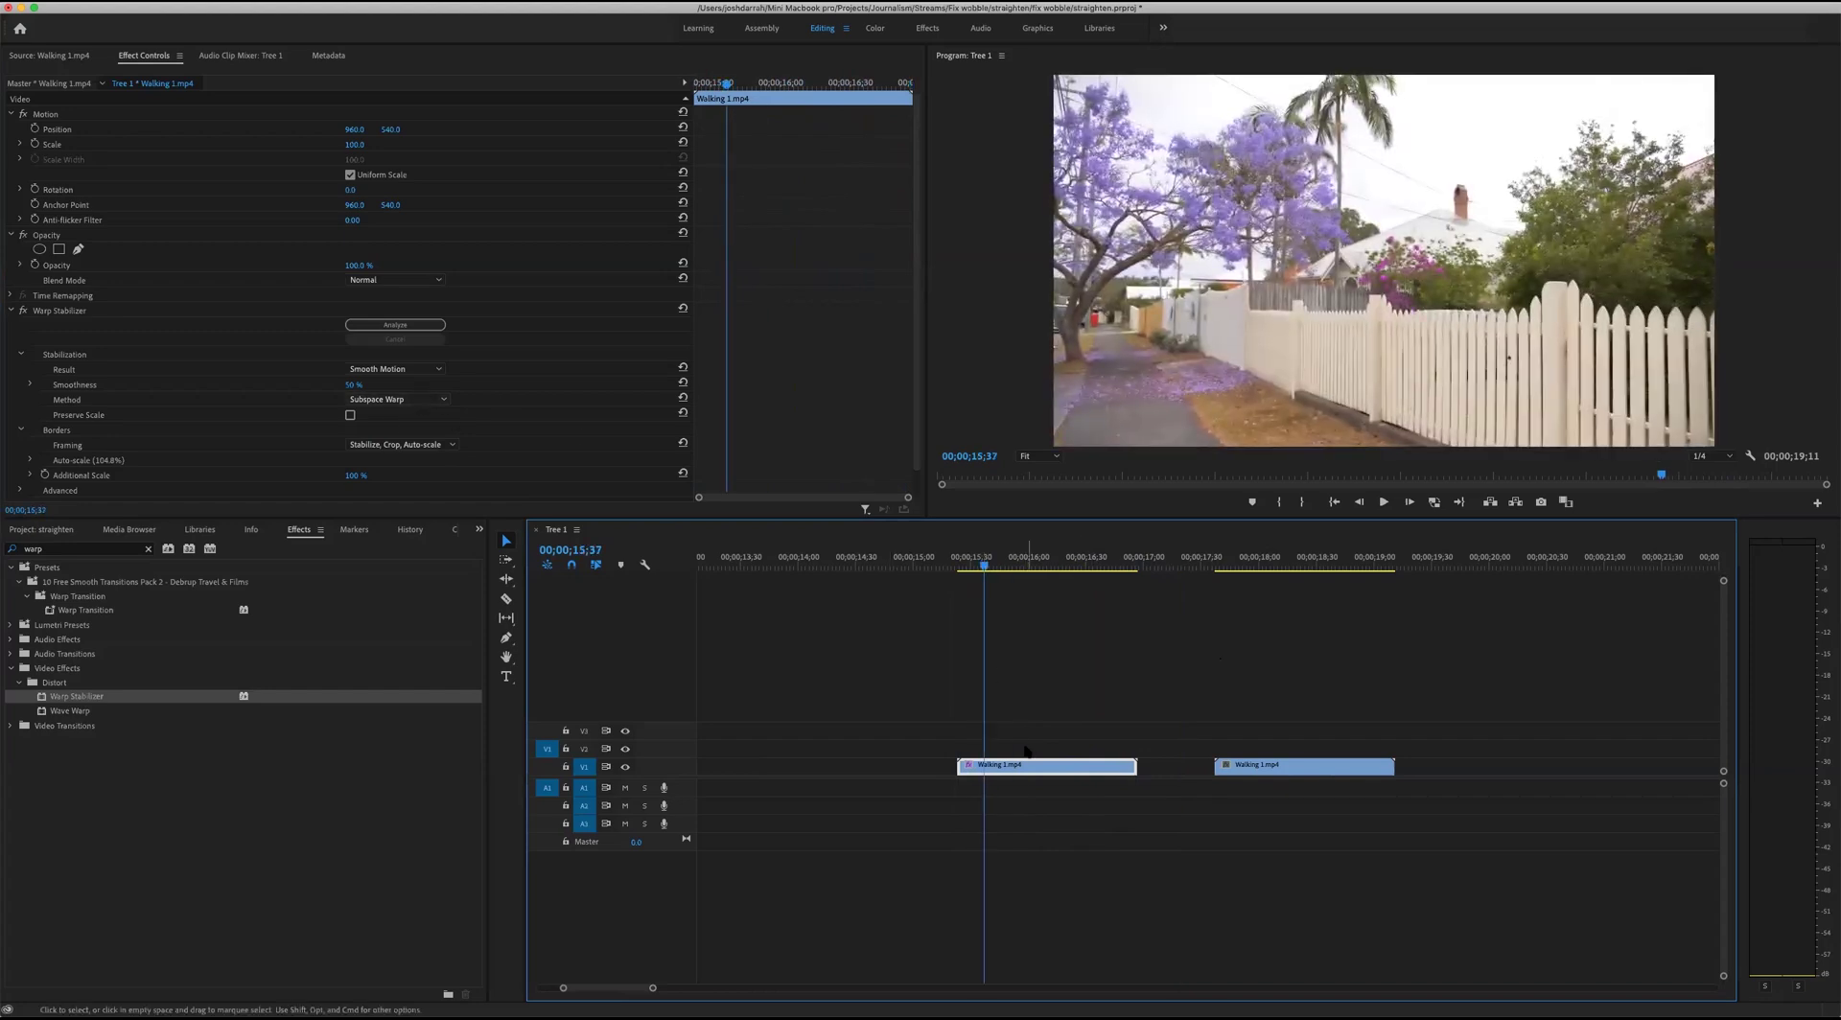
Set the walking clip's Warp Stabilizer smoothness to 20% and replay the opening of the clip.
click(354, 385)
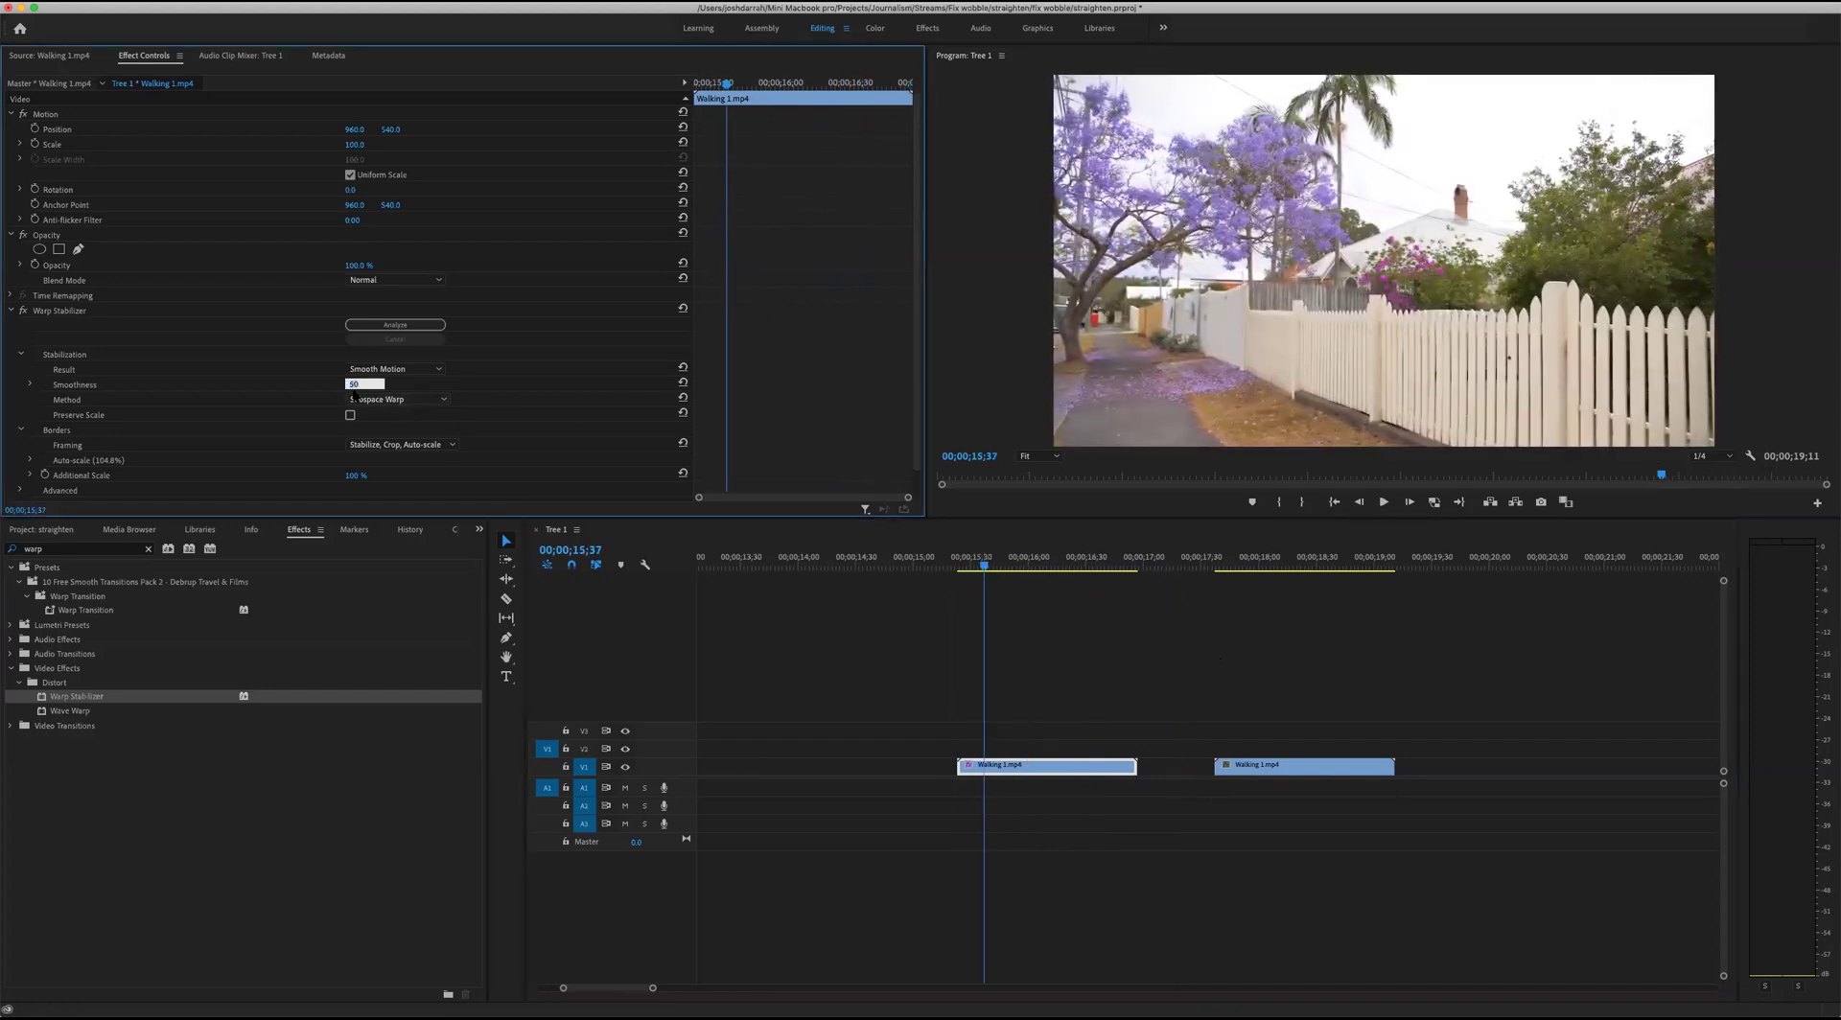
text(20)
key(Return)
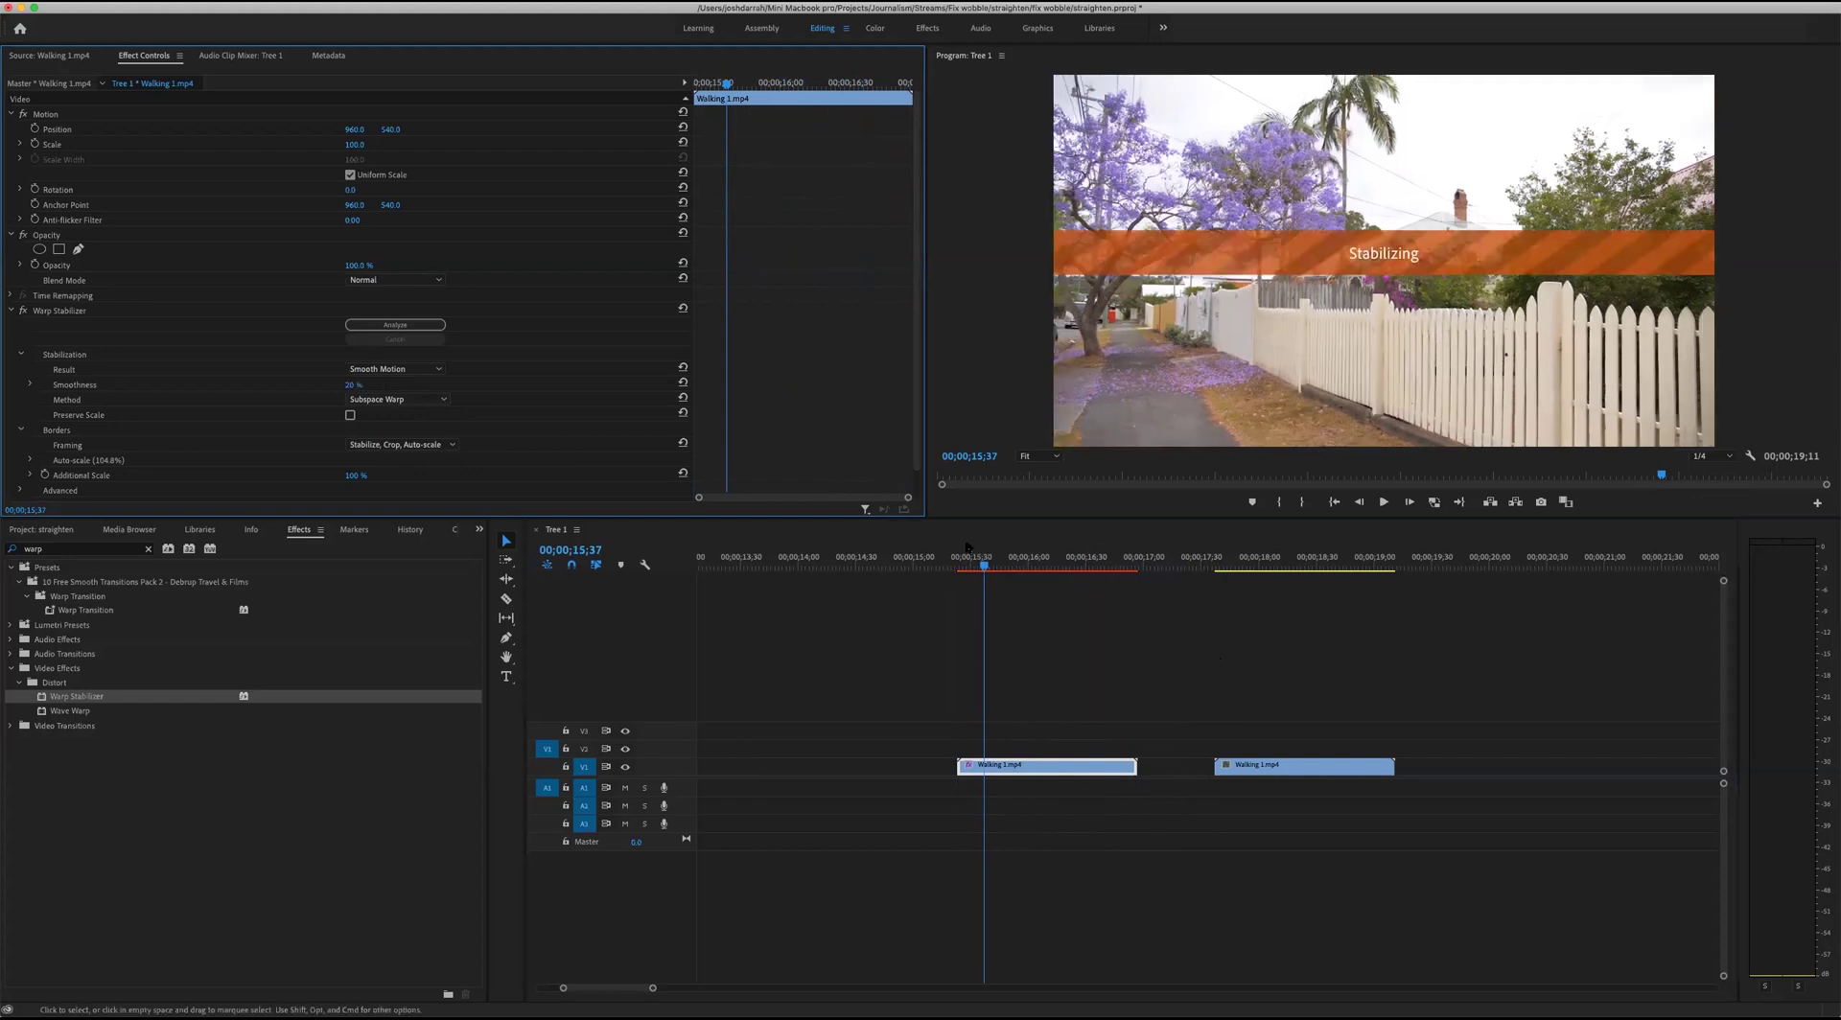
drag(985, 568, 958, 567)
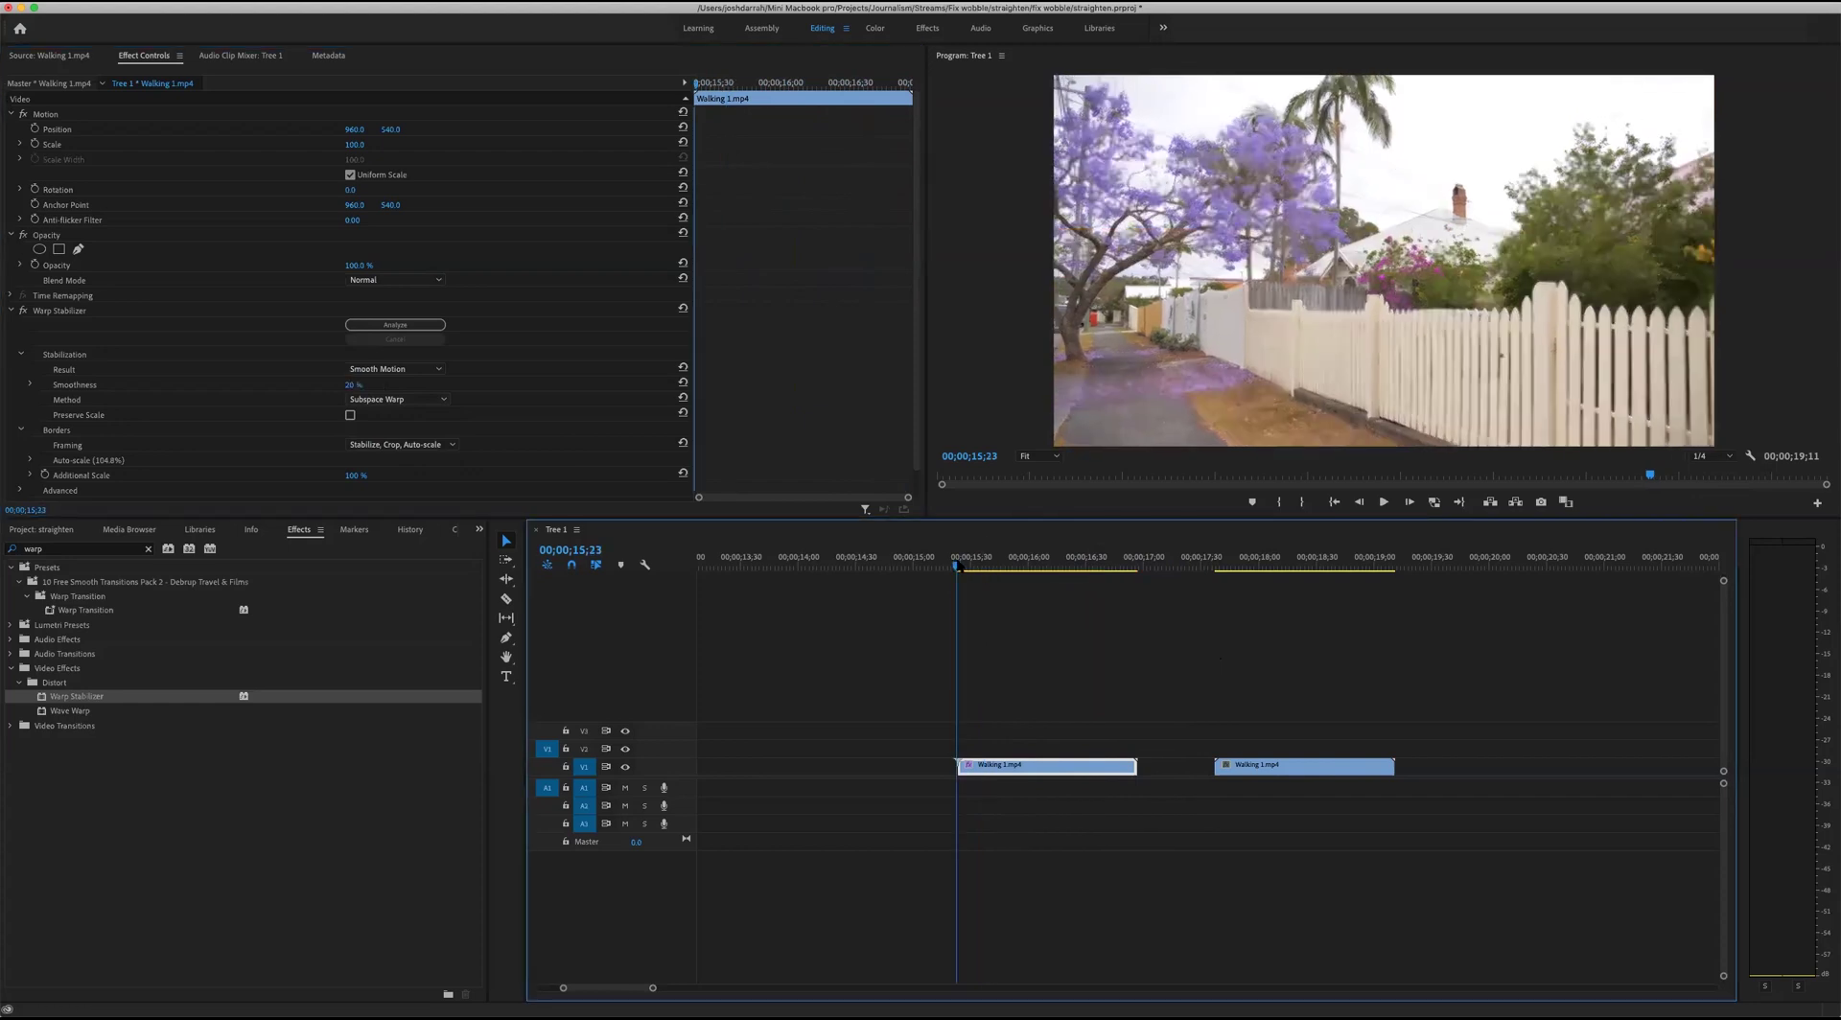
key(space)
key(space)
drag(998, 566, 970, 567)
key(Up)
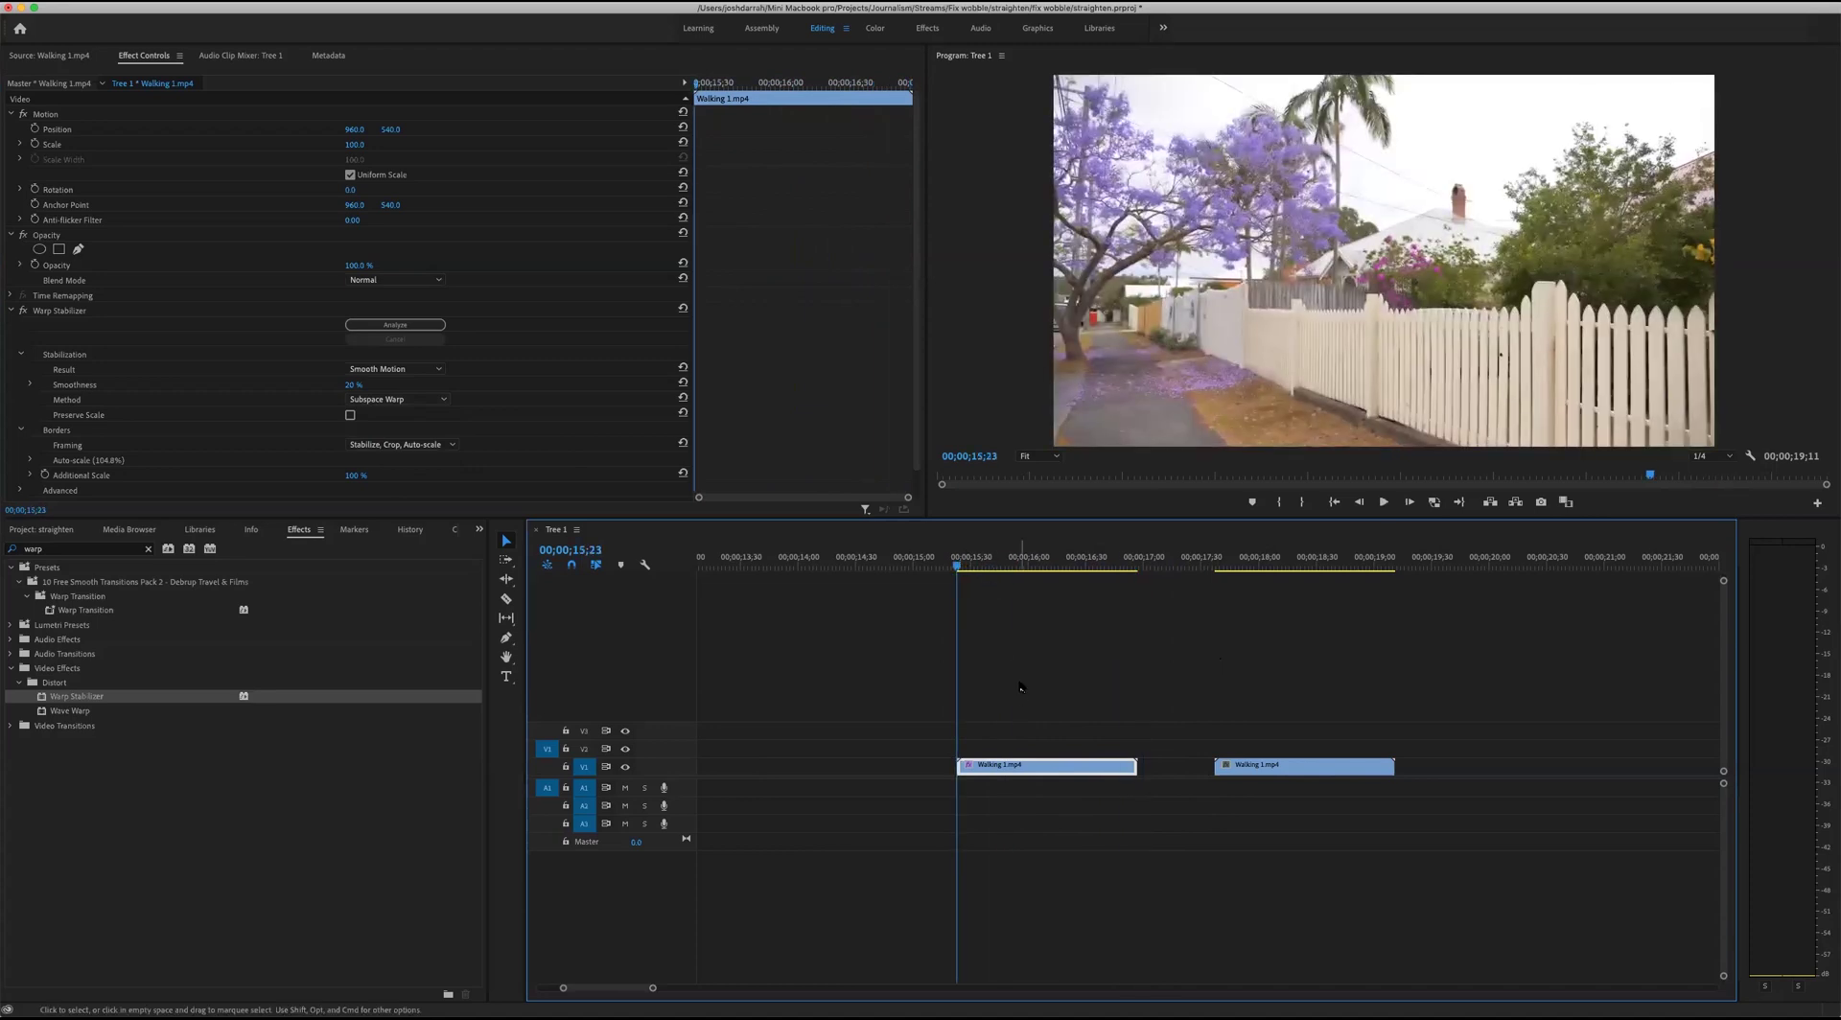
Play the unstabilized walking copy and the stabilized walking clip to compare their motion, scrubbing the stabilized clip to 00;00;16;13.
click(1237, 564)
key(space)
key(space)
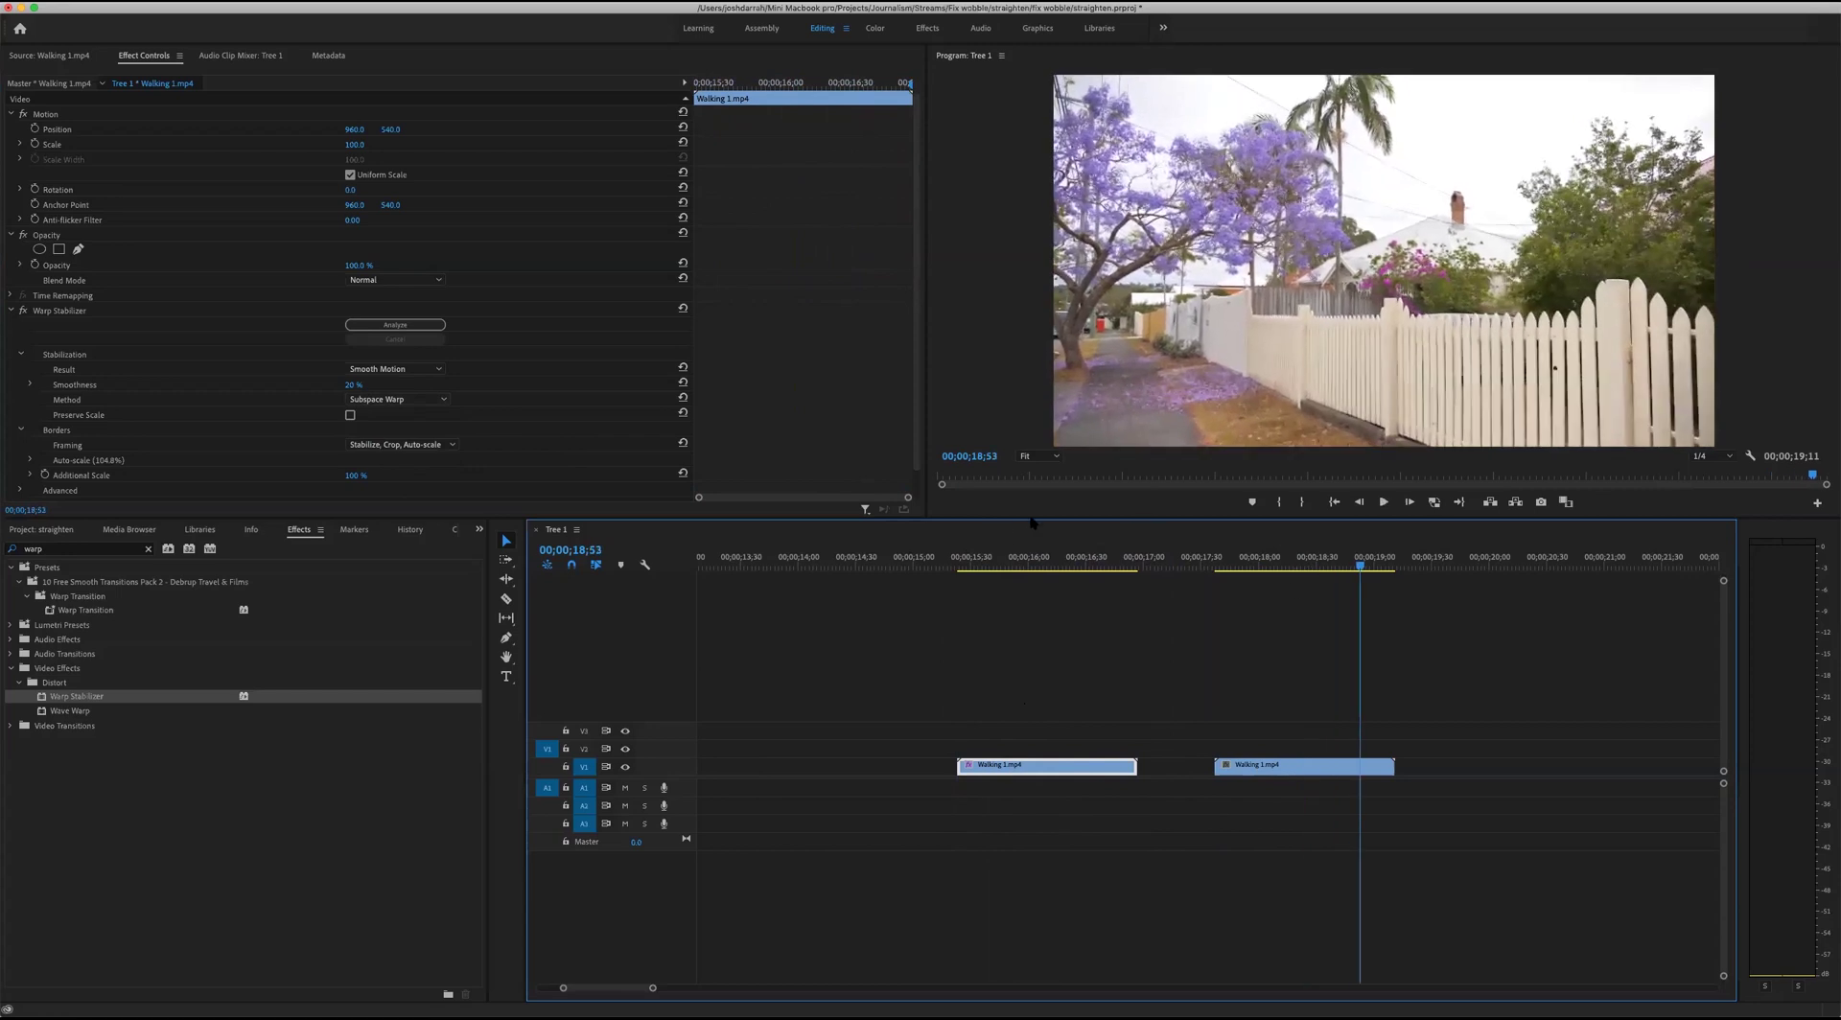
click(978, 566)
key(Up)
key(space)
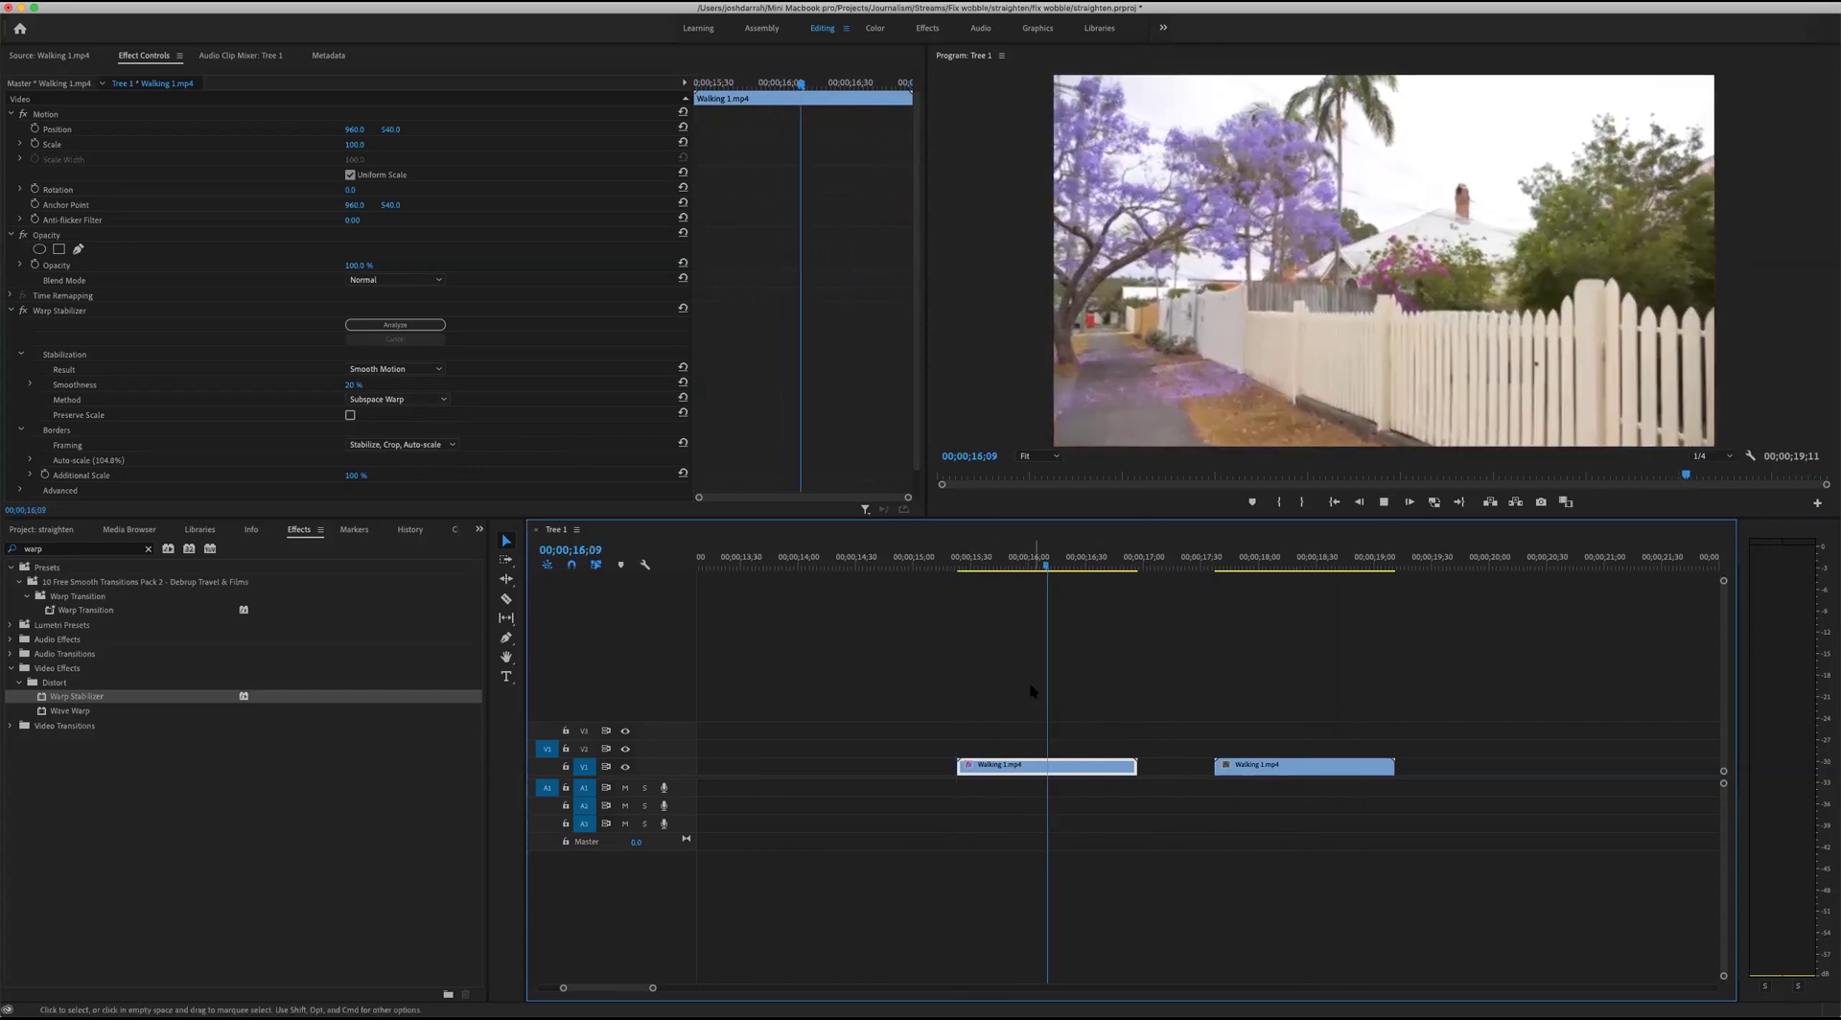
key(space)
drag(1015, 561, 1053, 564)
Set the walking clip's Warp Stabilizer smoothness to 80% and play the clip from its start.
click(351, 384)
text(80)
key(Return)
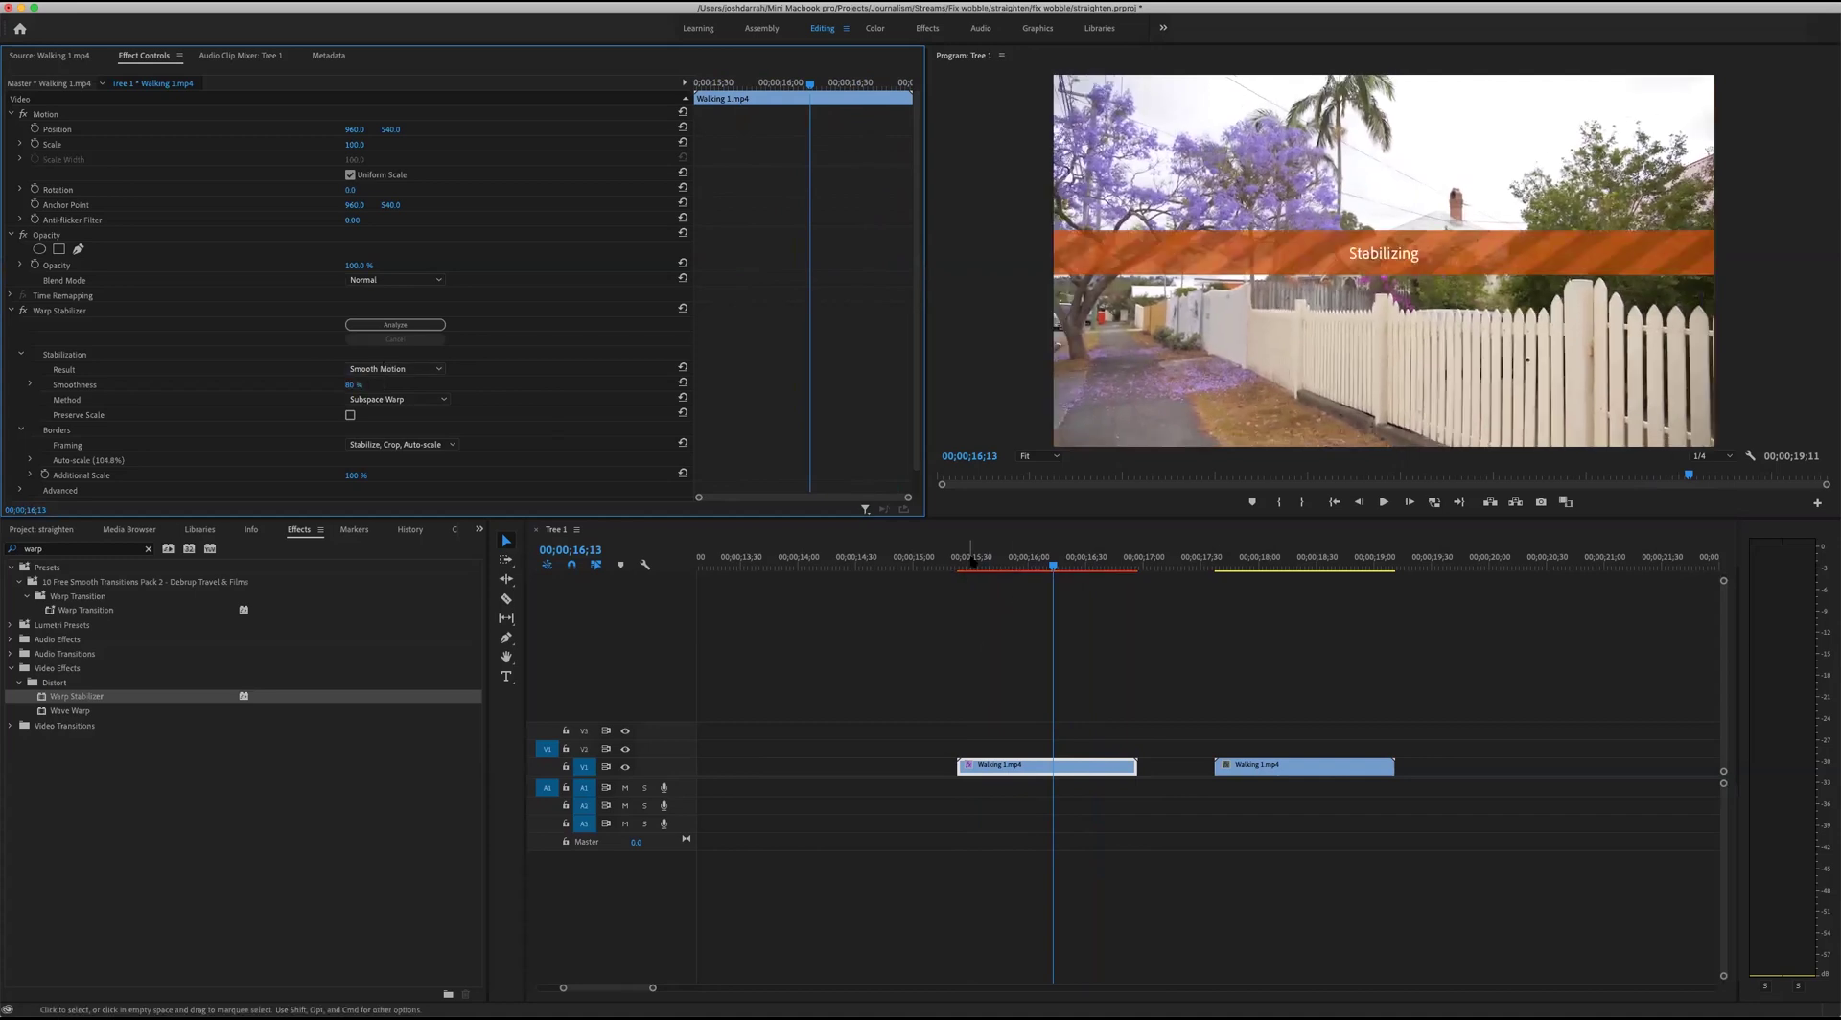
drag(985, 564, 956, 562)
key(space)
mouse_move(1076, 562)
mouse_down()
mouse_move(1101, 562)
mouse_move(957, 562)
mouse_move(1039, 566)
mouse_up()
key(space)
key(space)
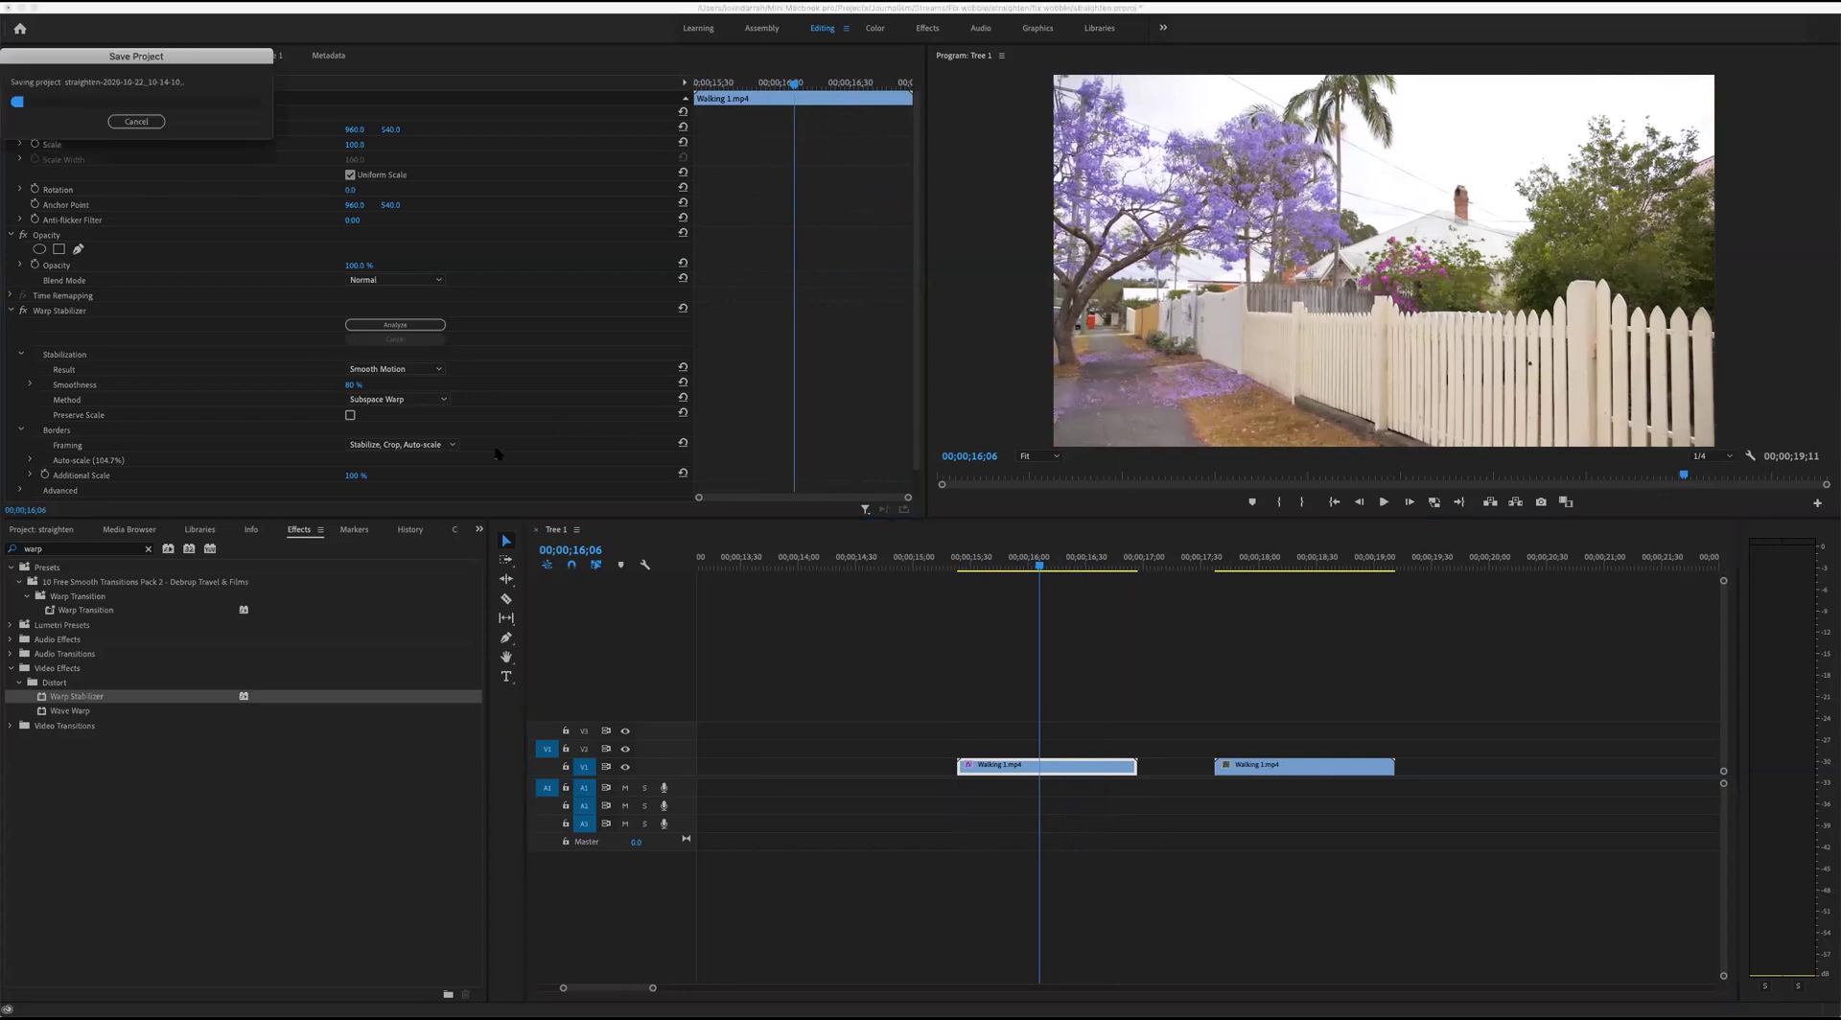
Trim the end of the stabilized walking clip to cut off its final frames.
click(1041, 699)
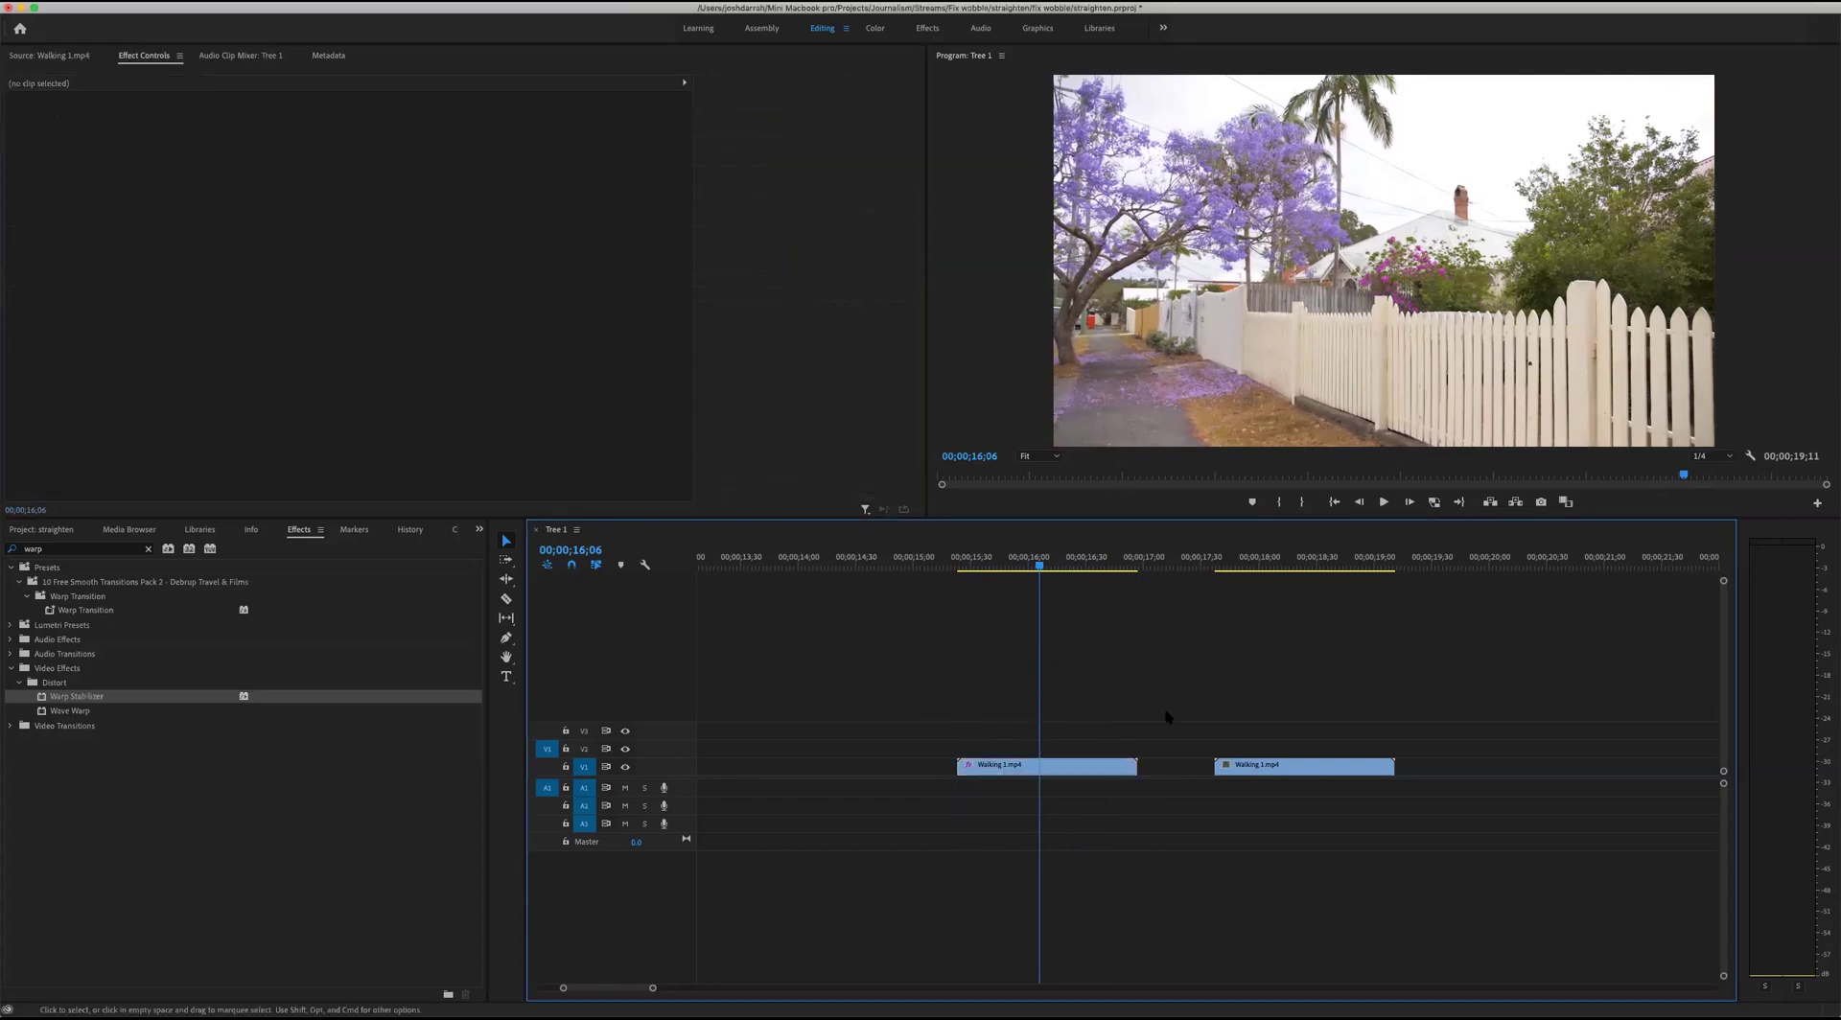
click(1055, 765)
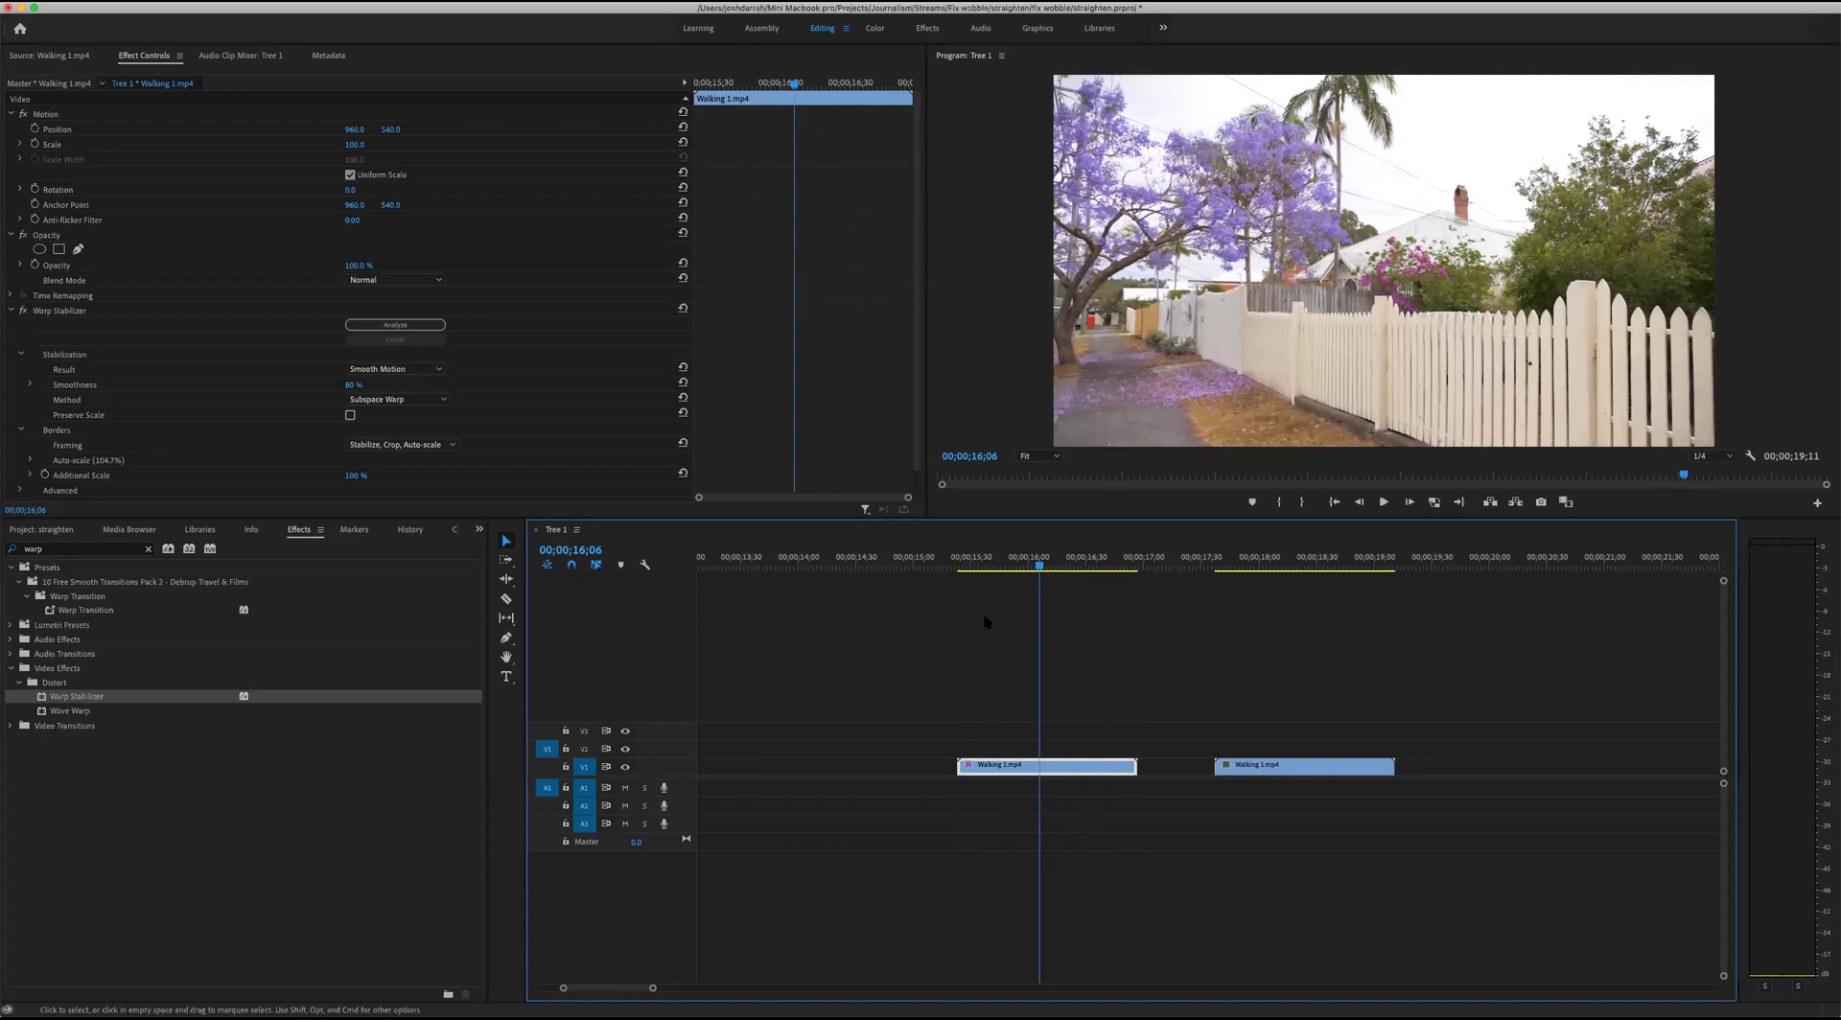
drag(1133, 765, 1090, 852)
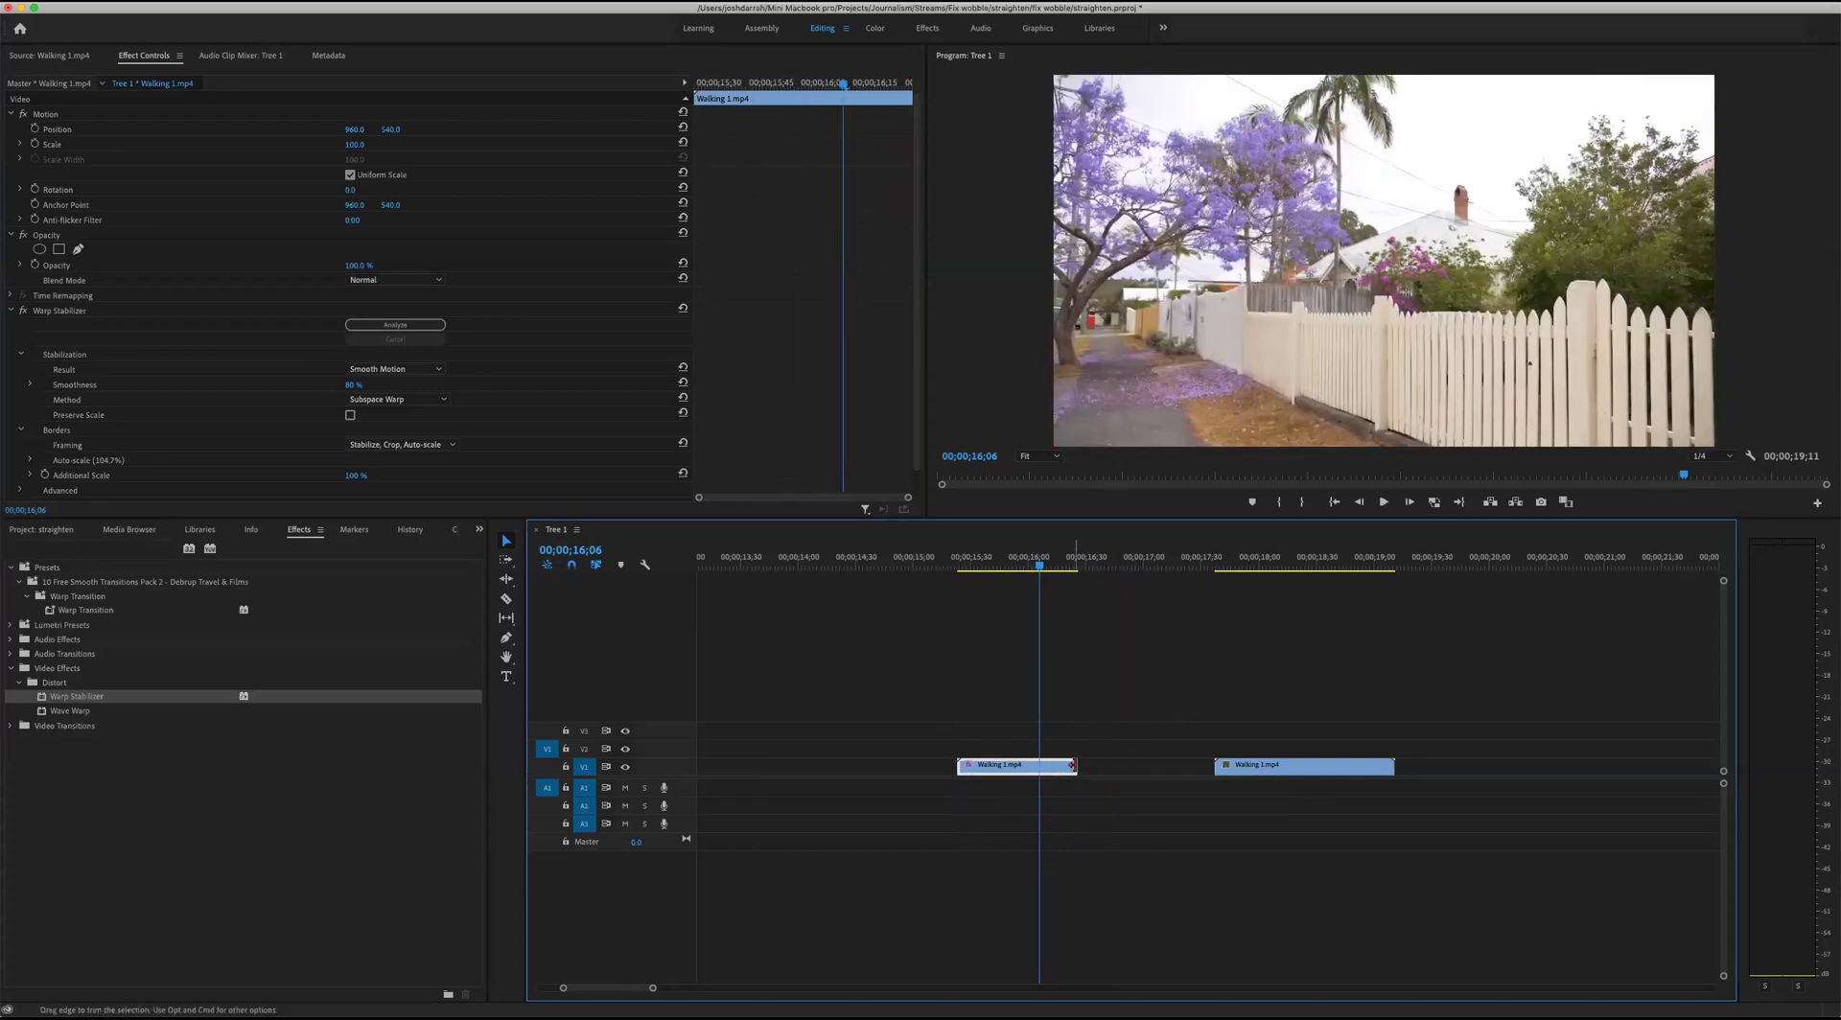
drag(1074, 765, 1106, 766)
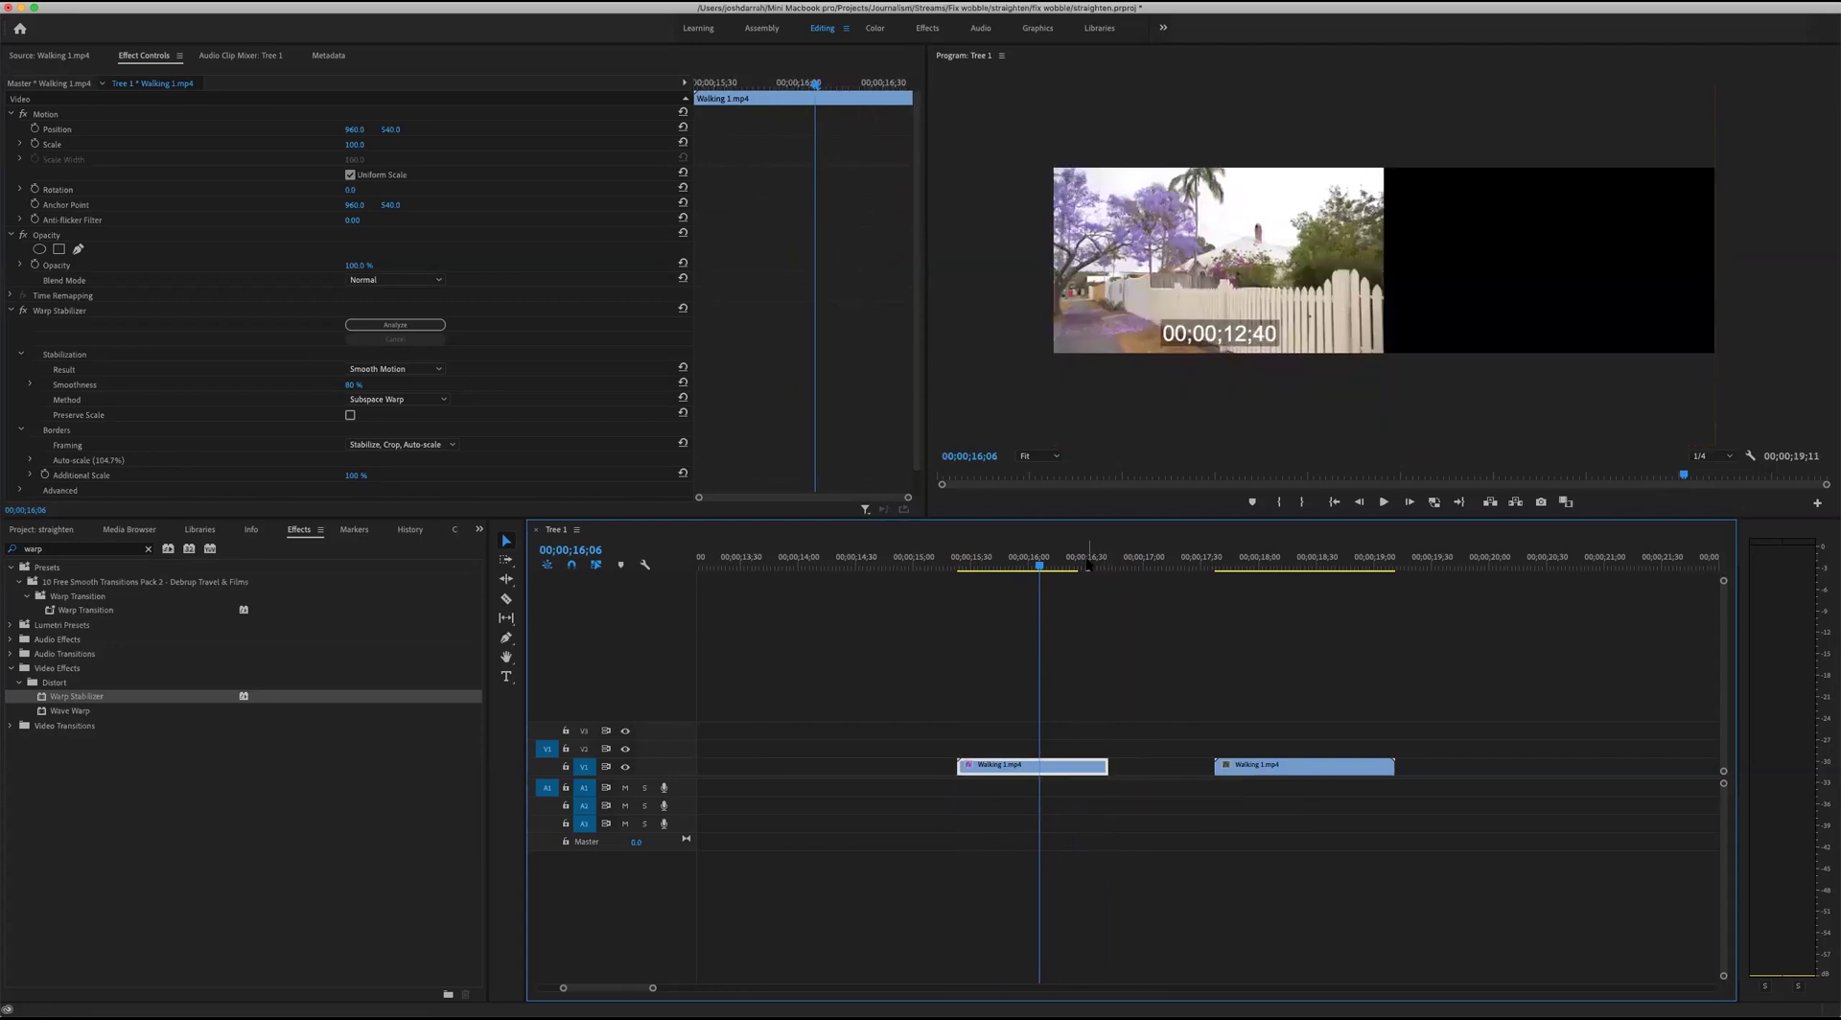
Re-analyze the trimmed walking clip with Warp Stabilizer and play it from near its start.
click(1086, 566)
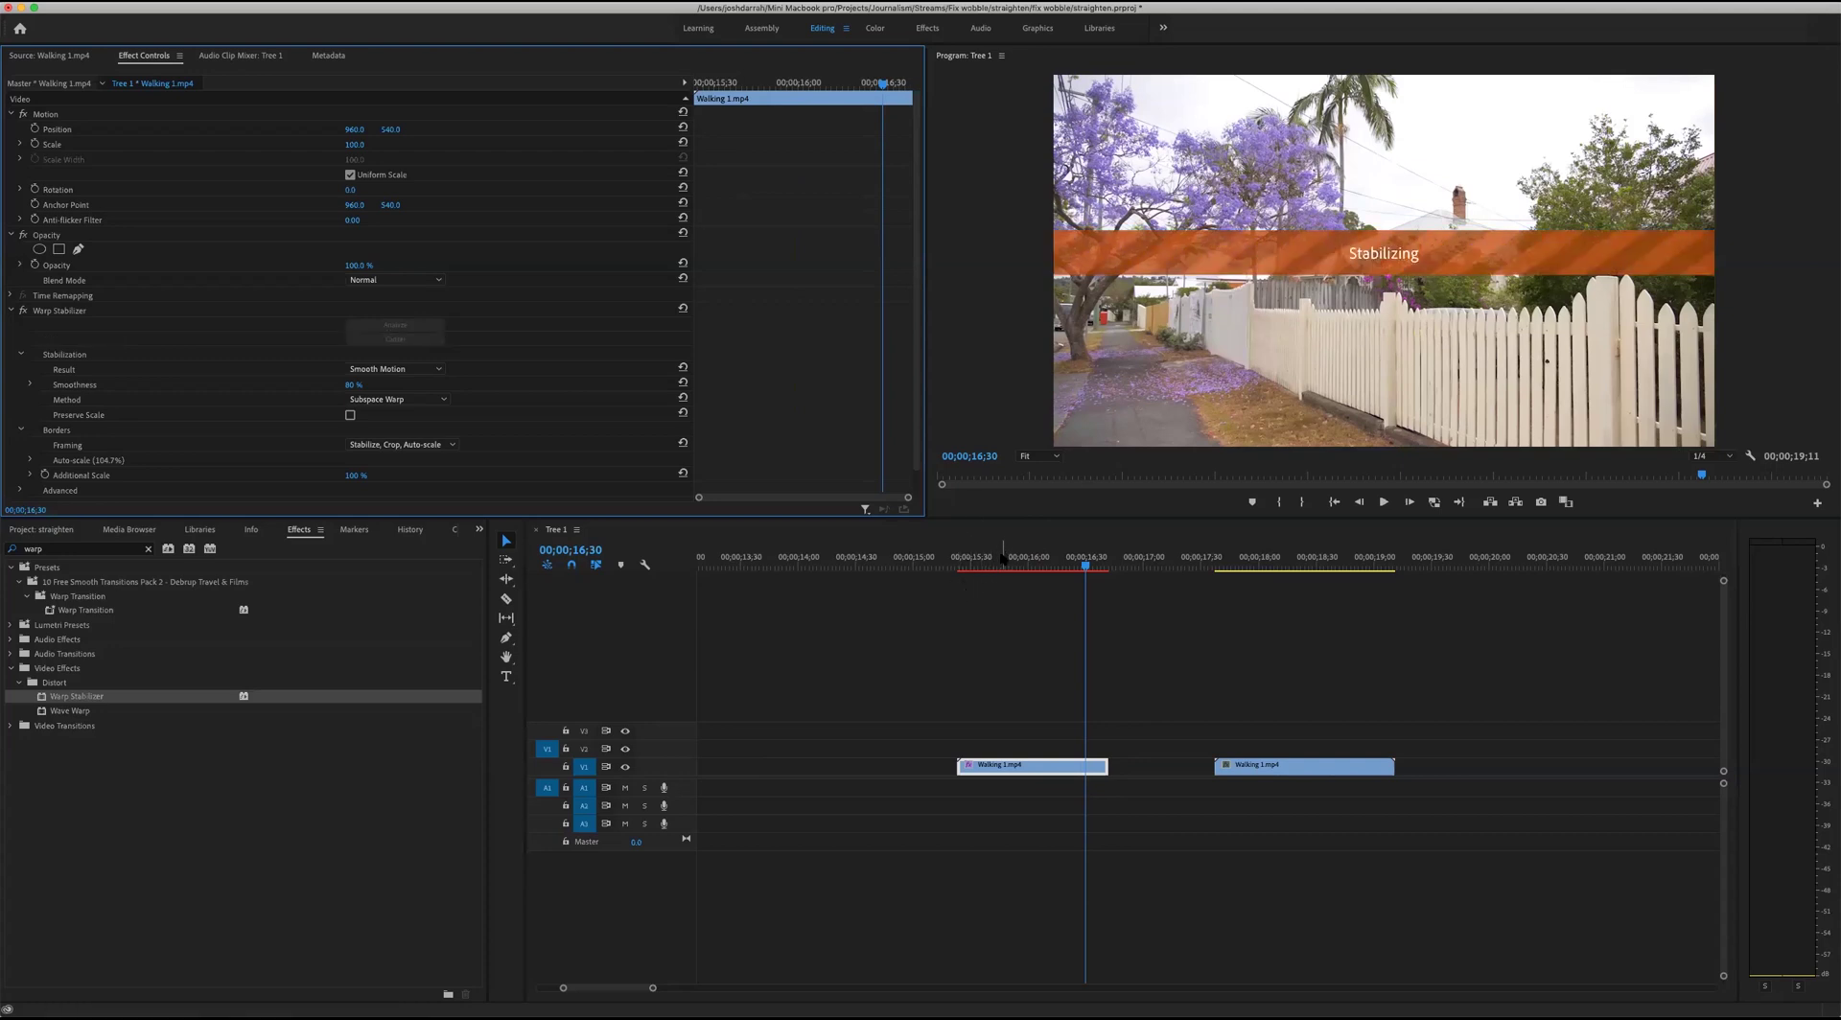
click(973, 561)
key(space)
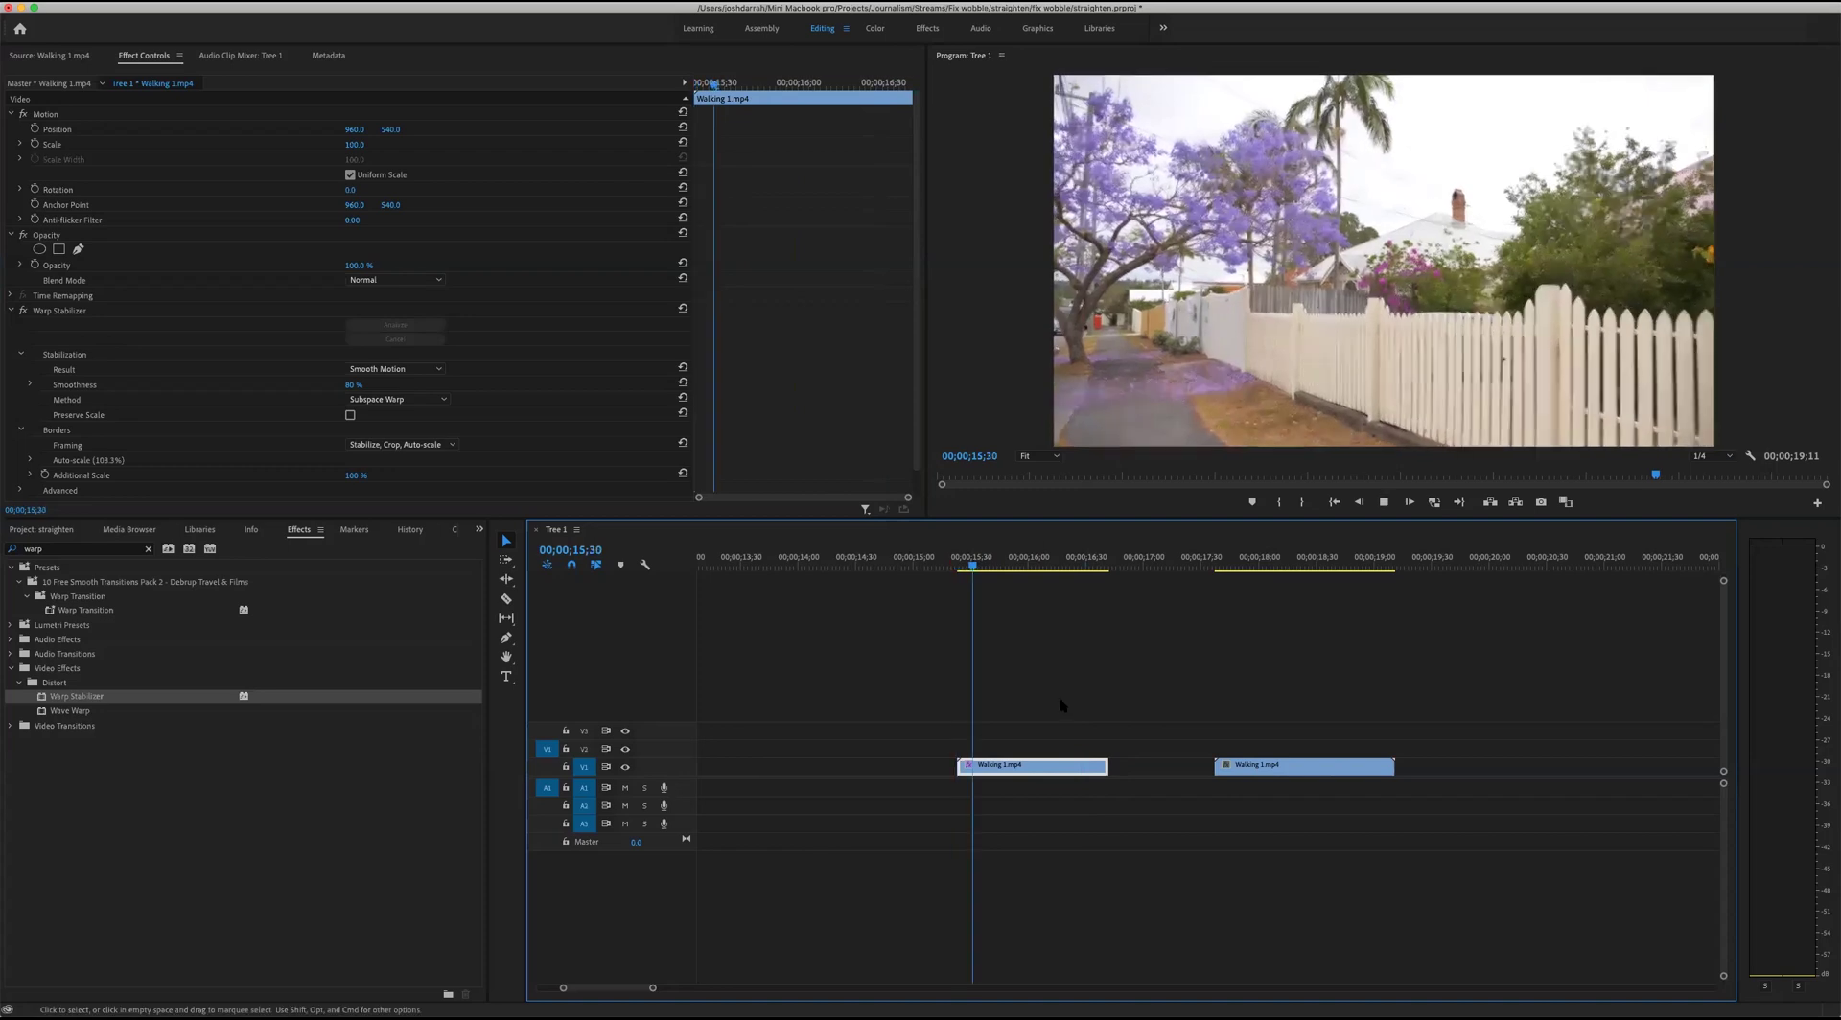
key(space)
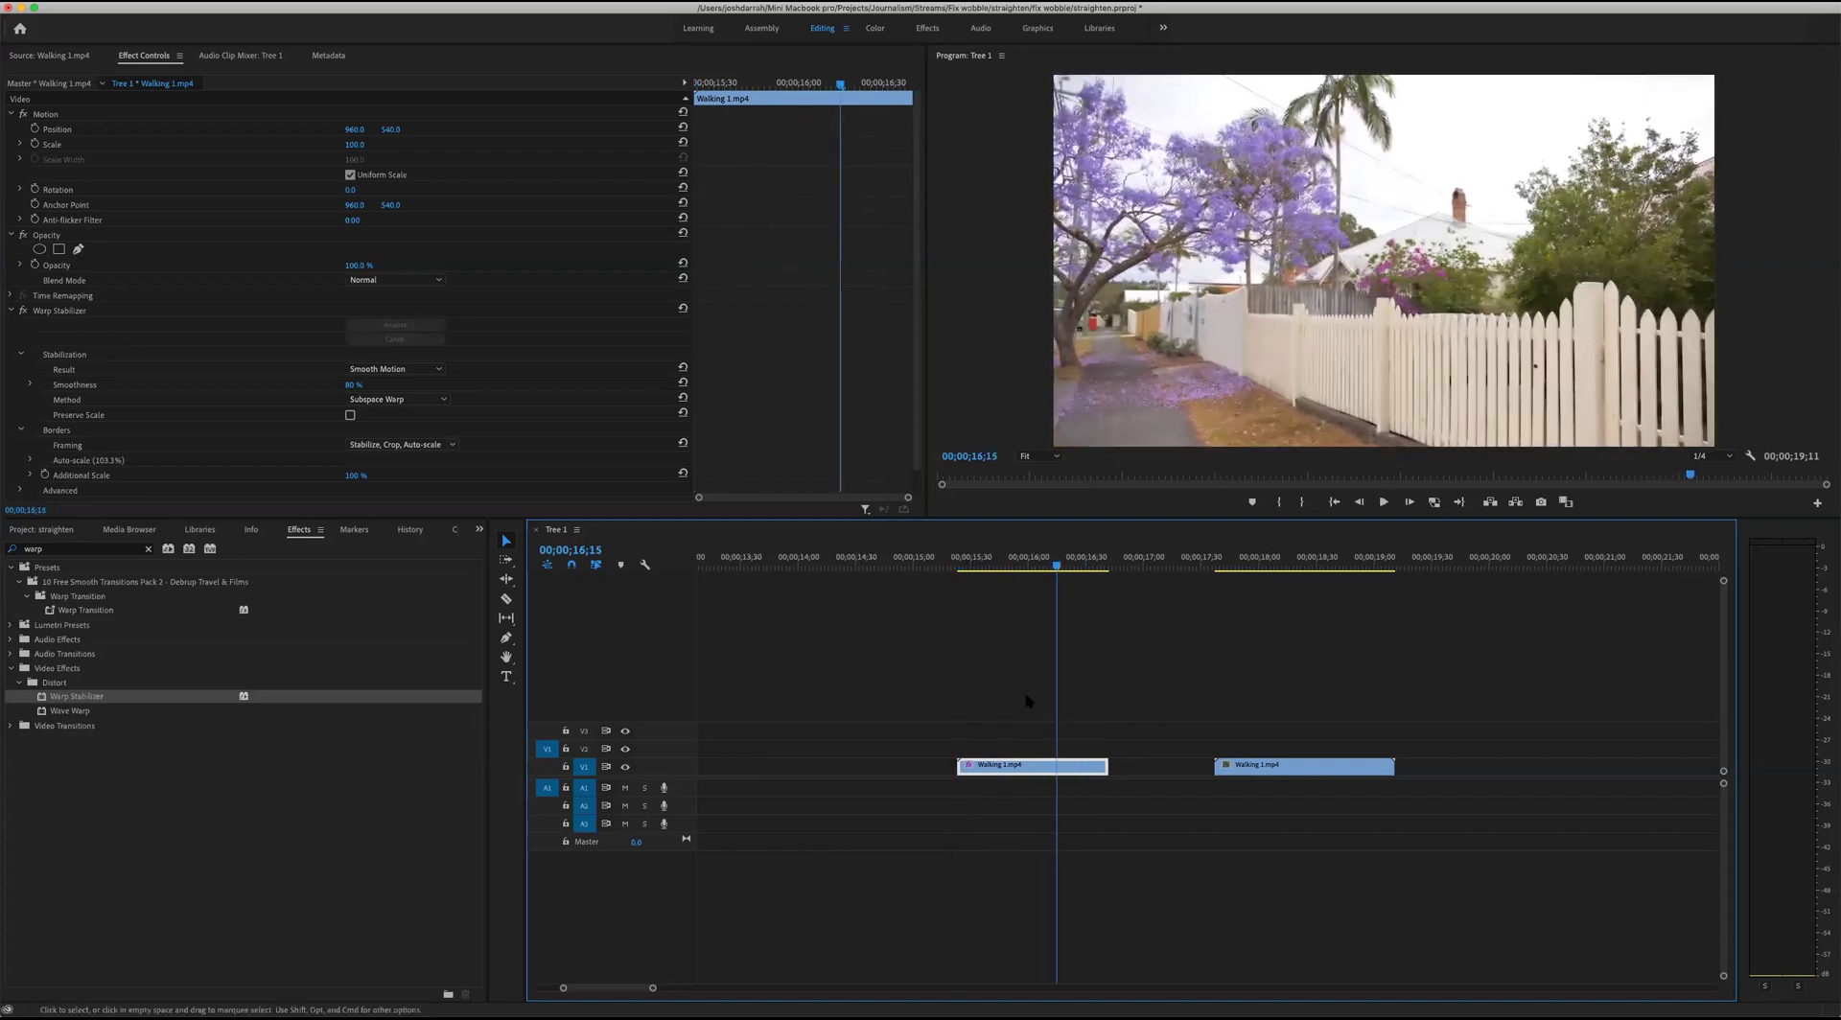
Add skyline 1.mp4 from the project's media to the Tree 1 sequence, leaving a gap after the walking clips.
click(480, 532)
click(511, 545)
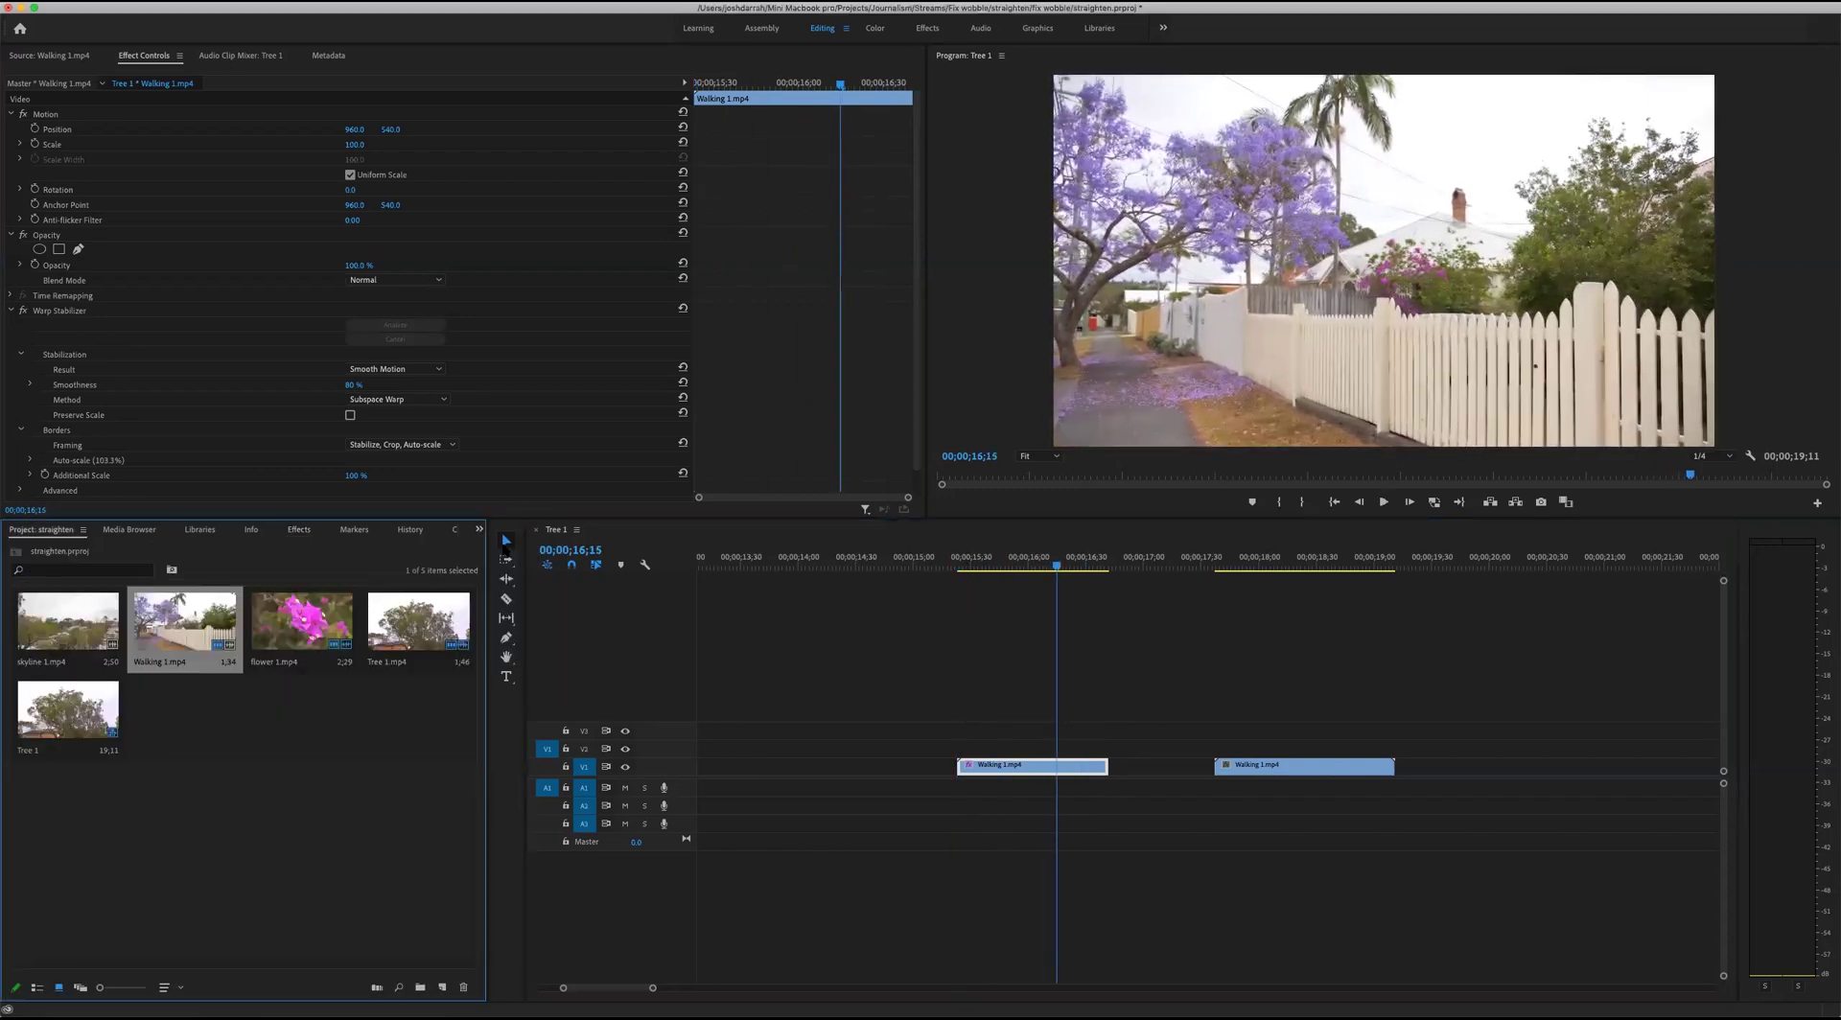
click(928, 659)
click(1197, 564)
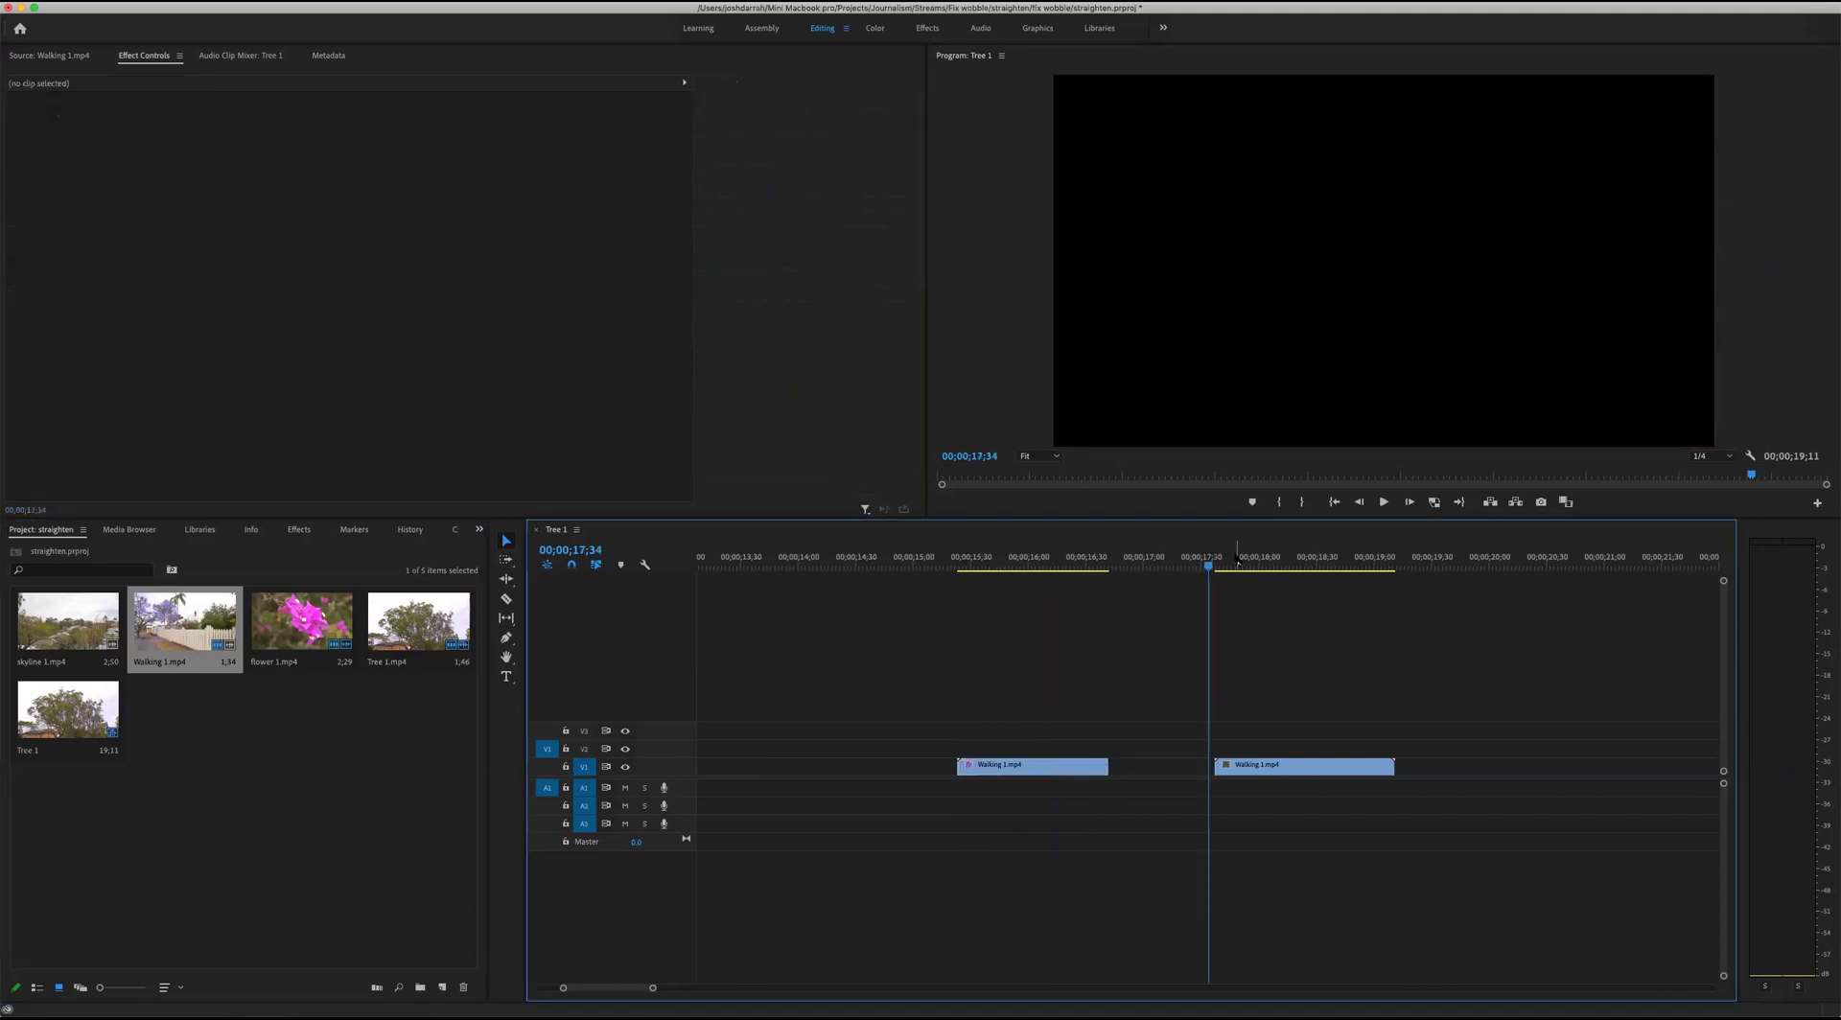
key(minus)
key(minus)
click(383, 804)
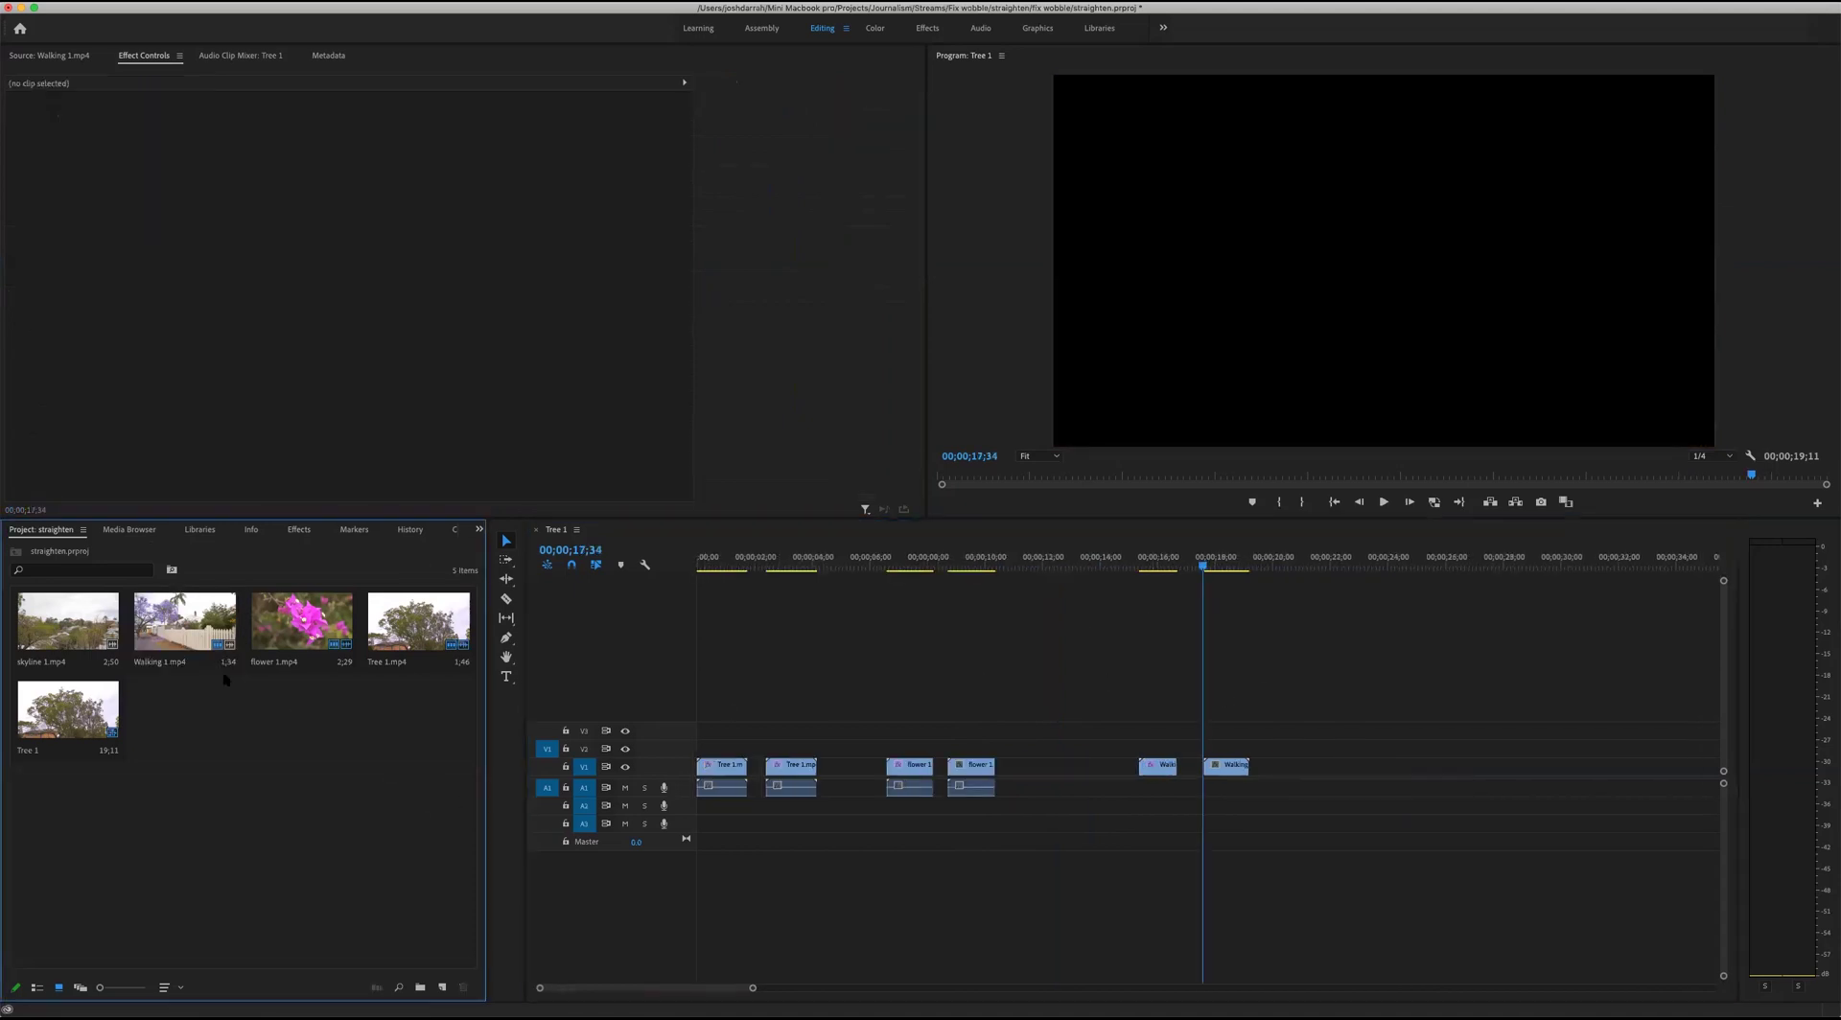
double_click(99, 614)
drag(489, 369, 1310, 775)
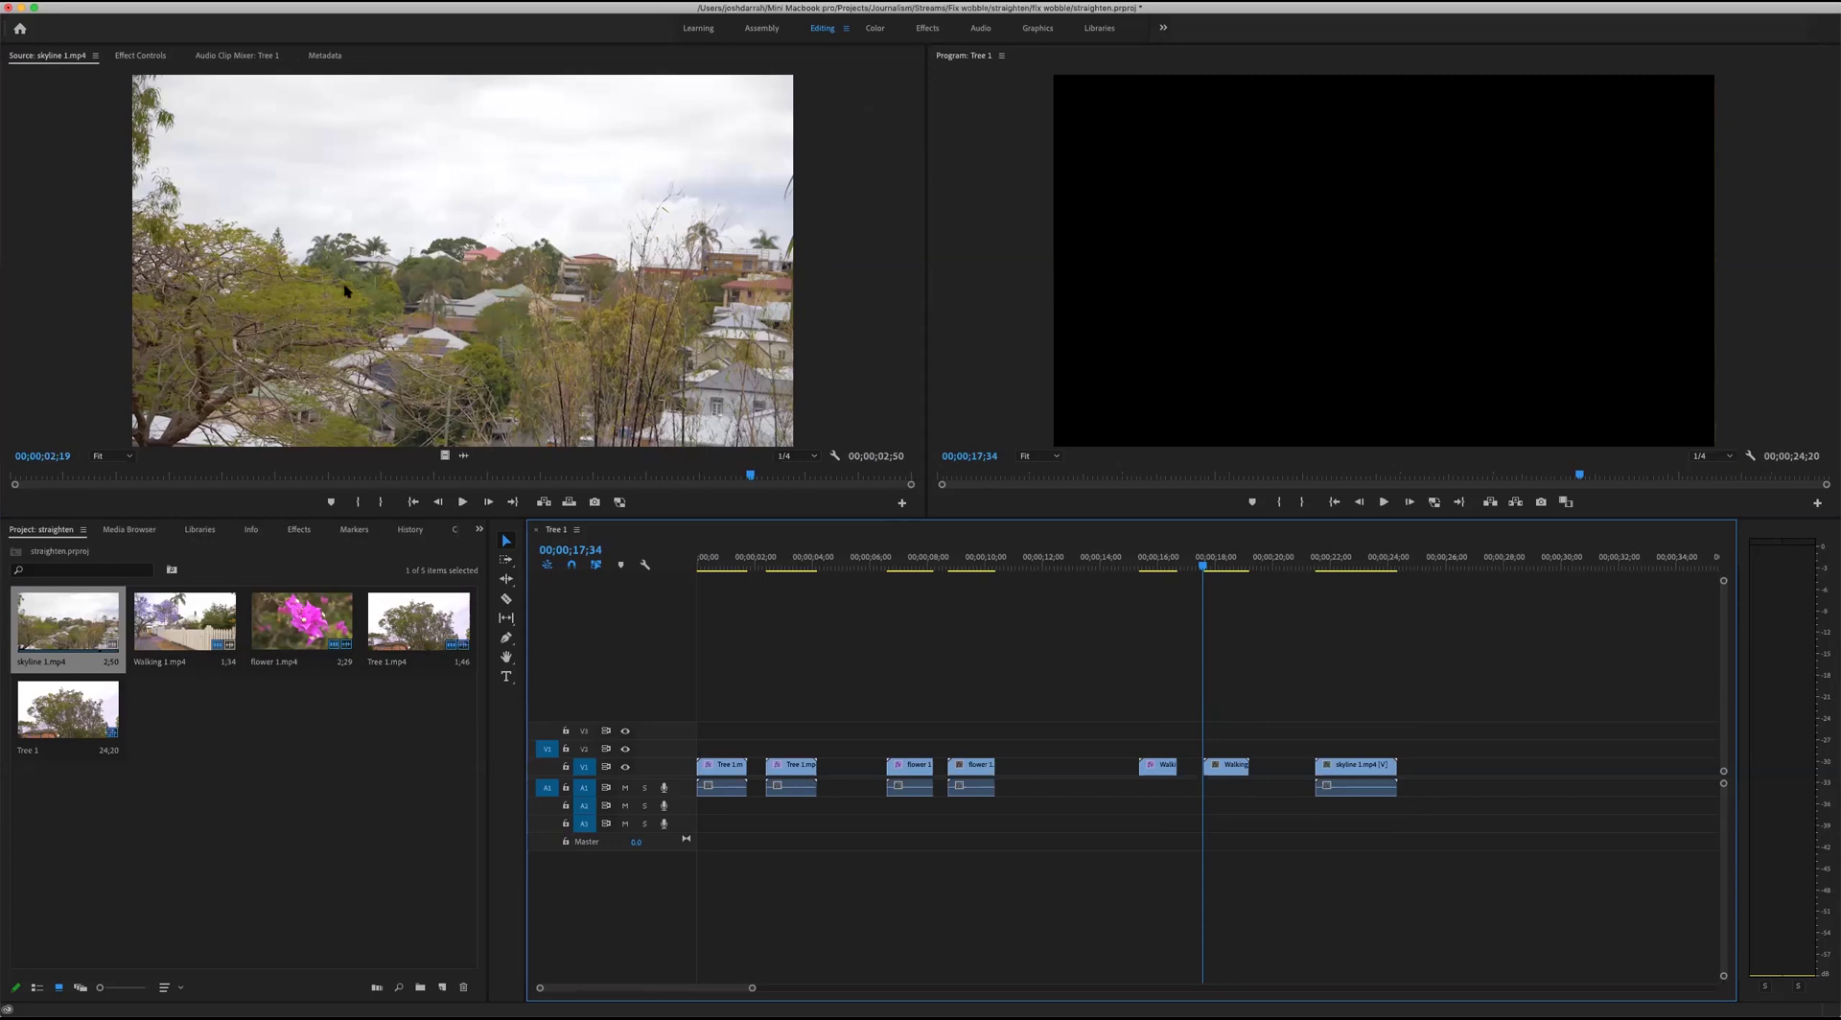
Unlink the skyline clip's audio from its video and delete the audio portion.
click(1333, 559)
click(144, 55)
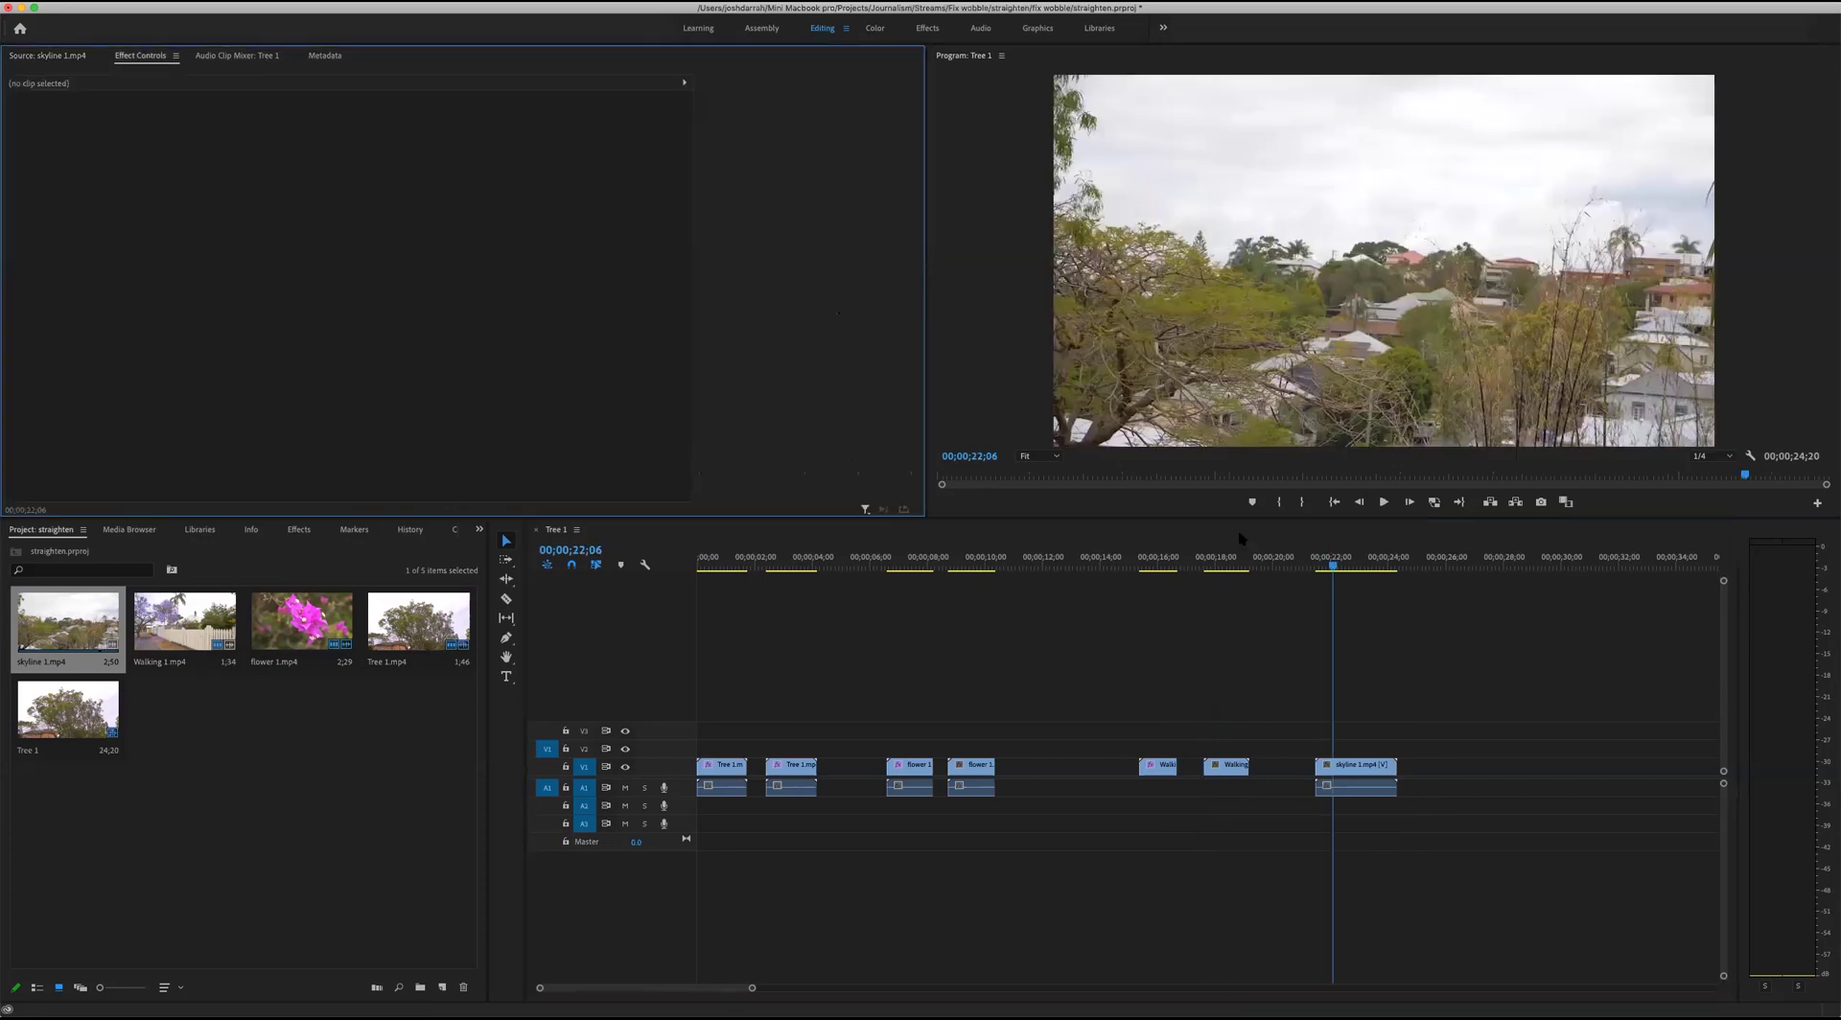
click(1347, 560)
key(=)
click(1261, 789)
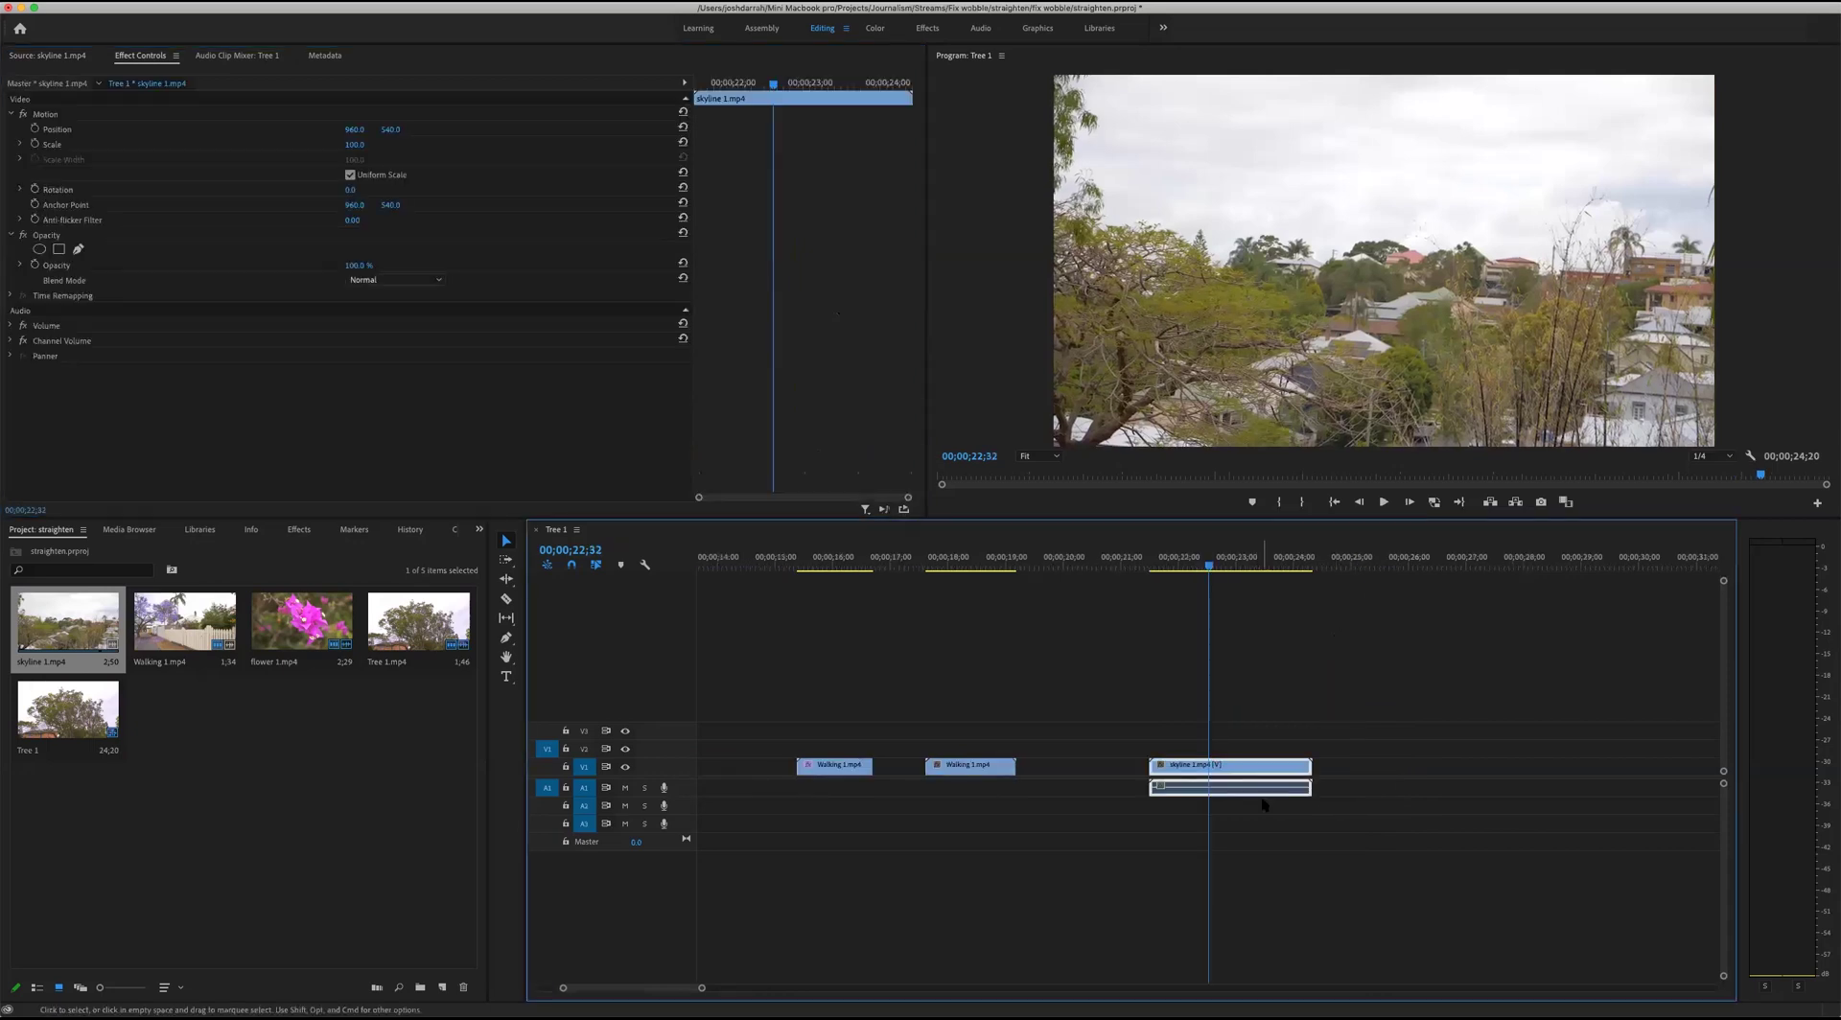
key(super+l)
click(1310, 828)
click(1264, 790)
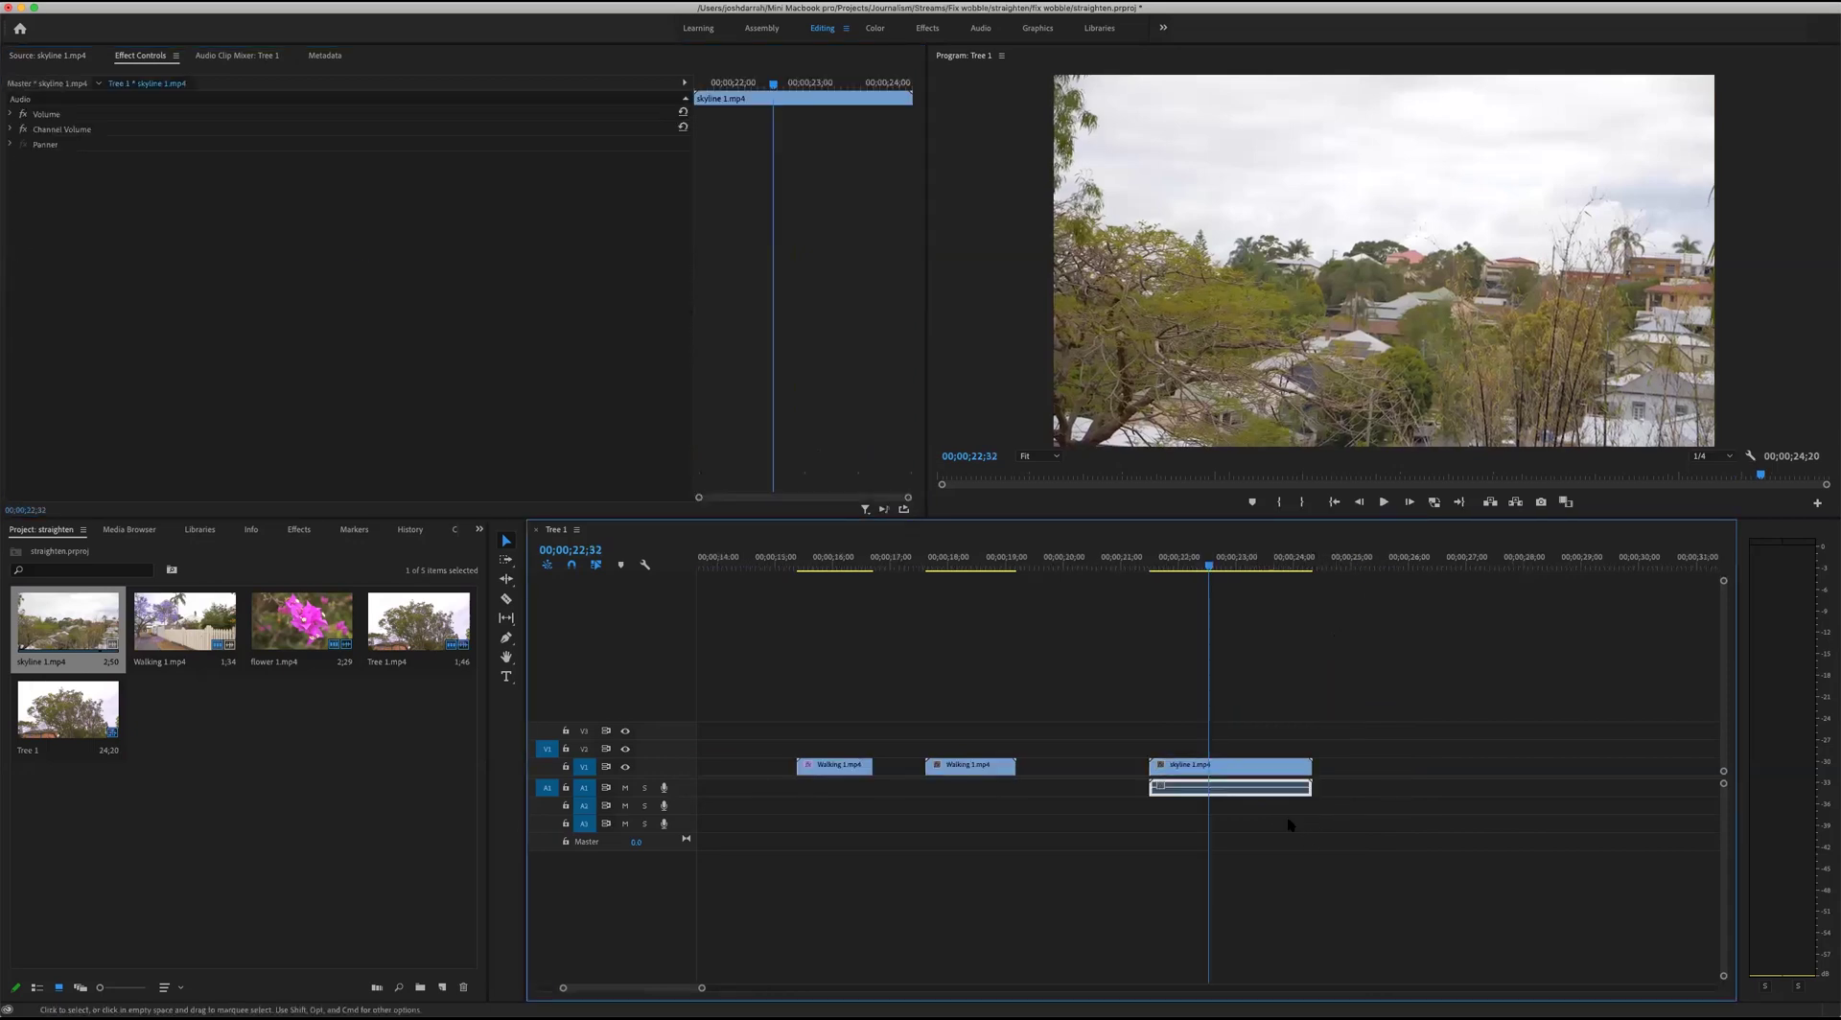
key(Delete)
Select the skyline clip in the sequence and show its effect controls.
scroll(1253, 600, right, 3)
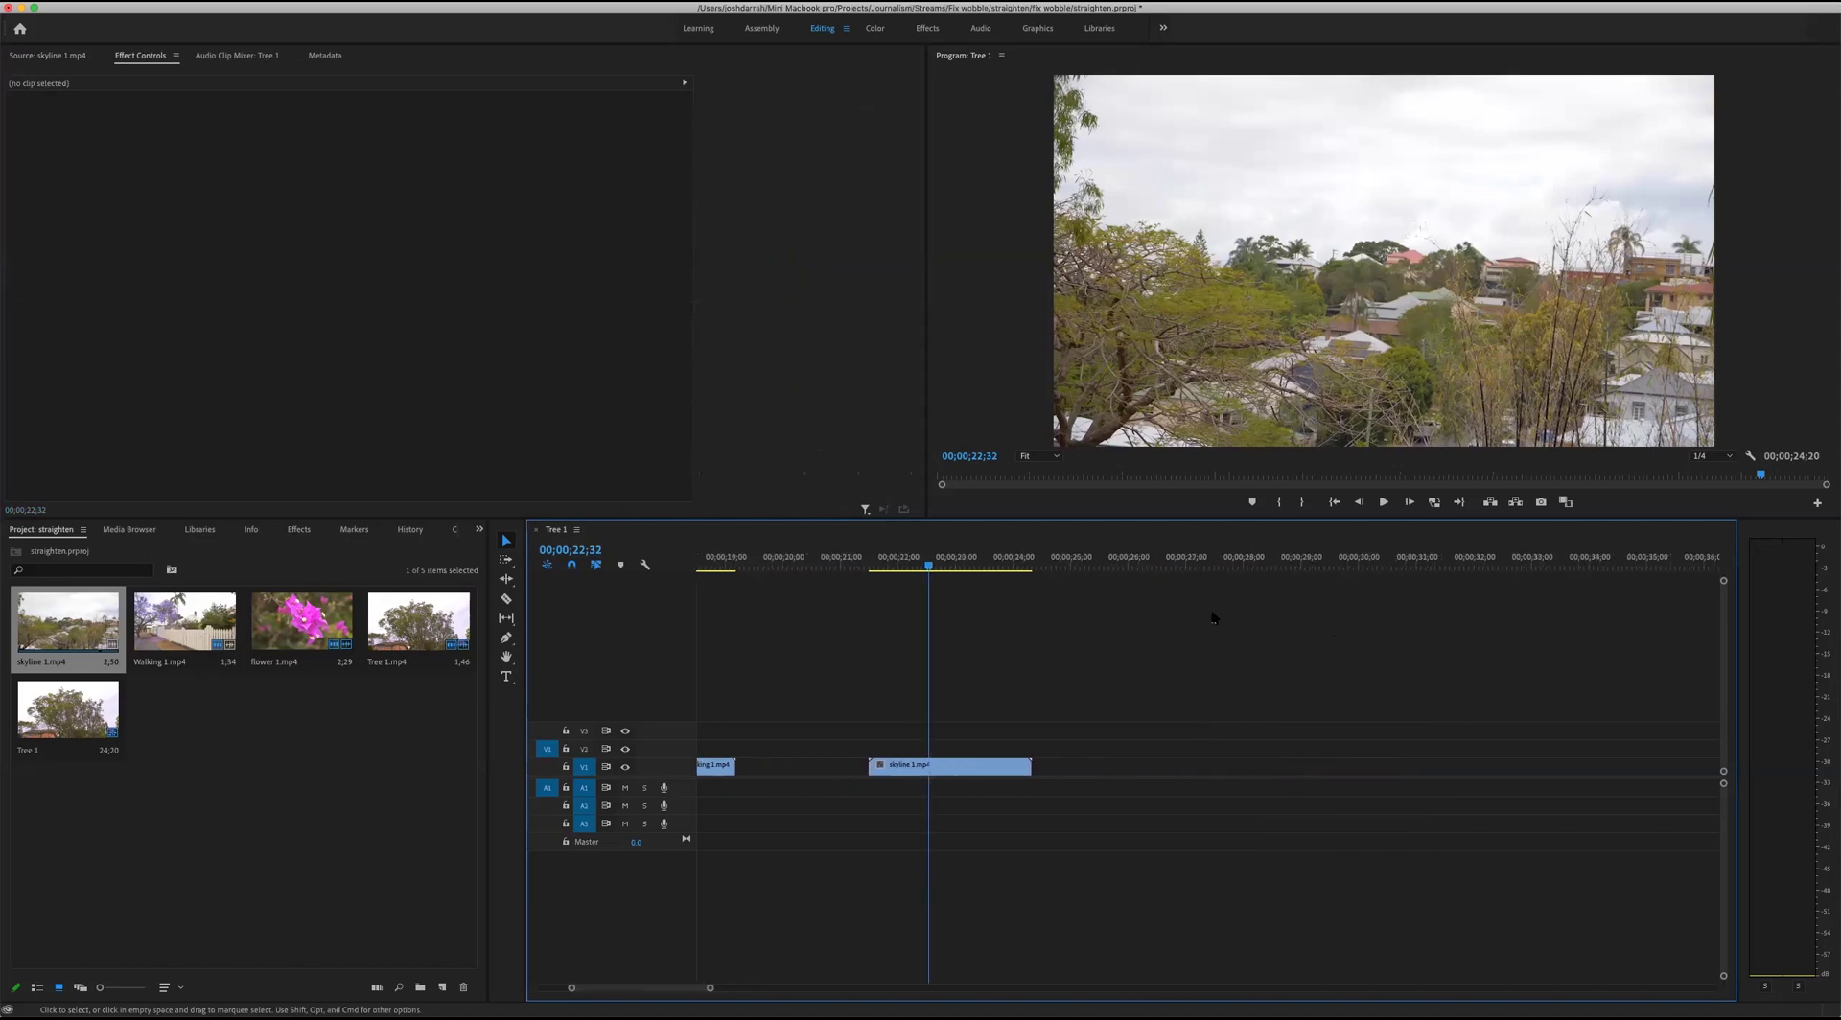
click(959, 774)
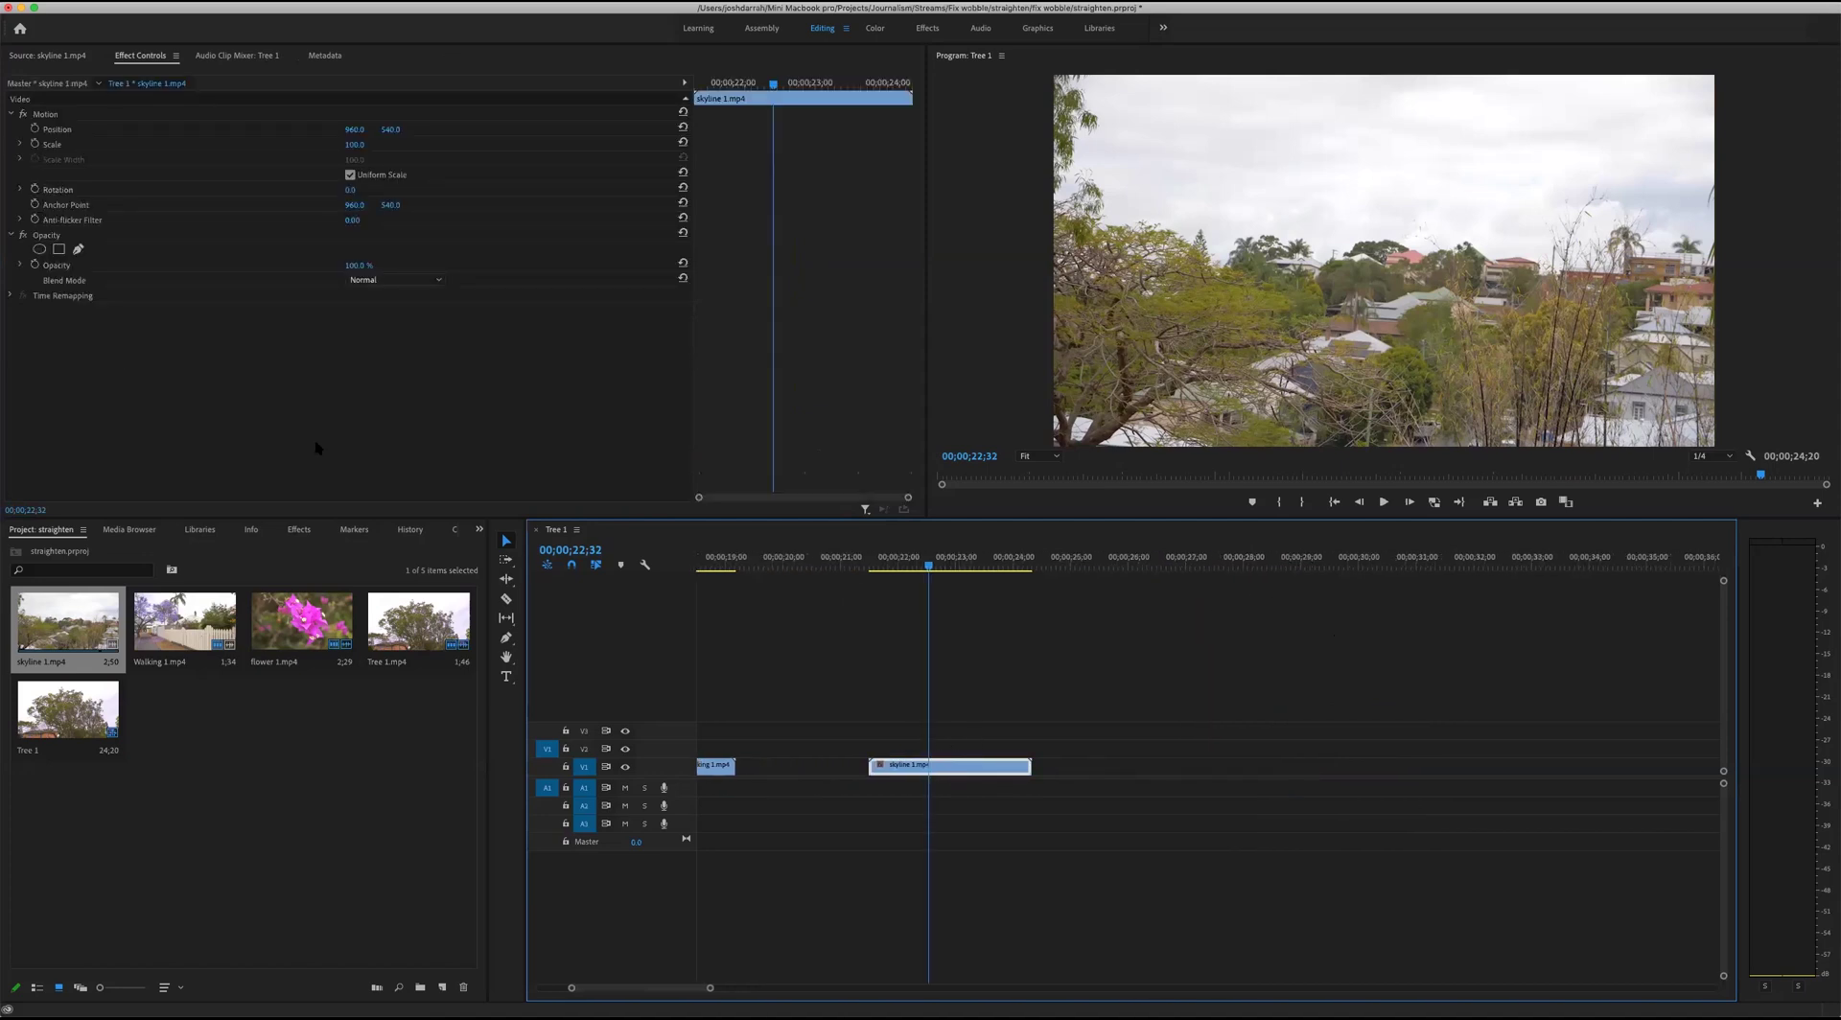
click(135, 57)
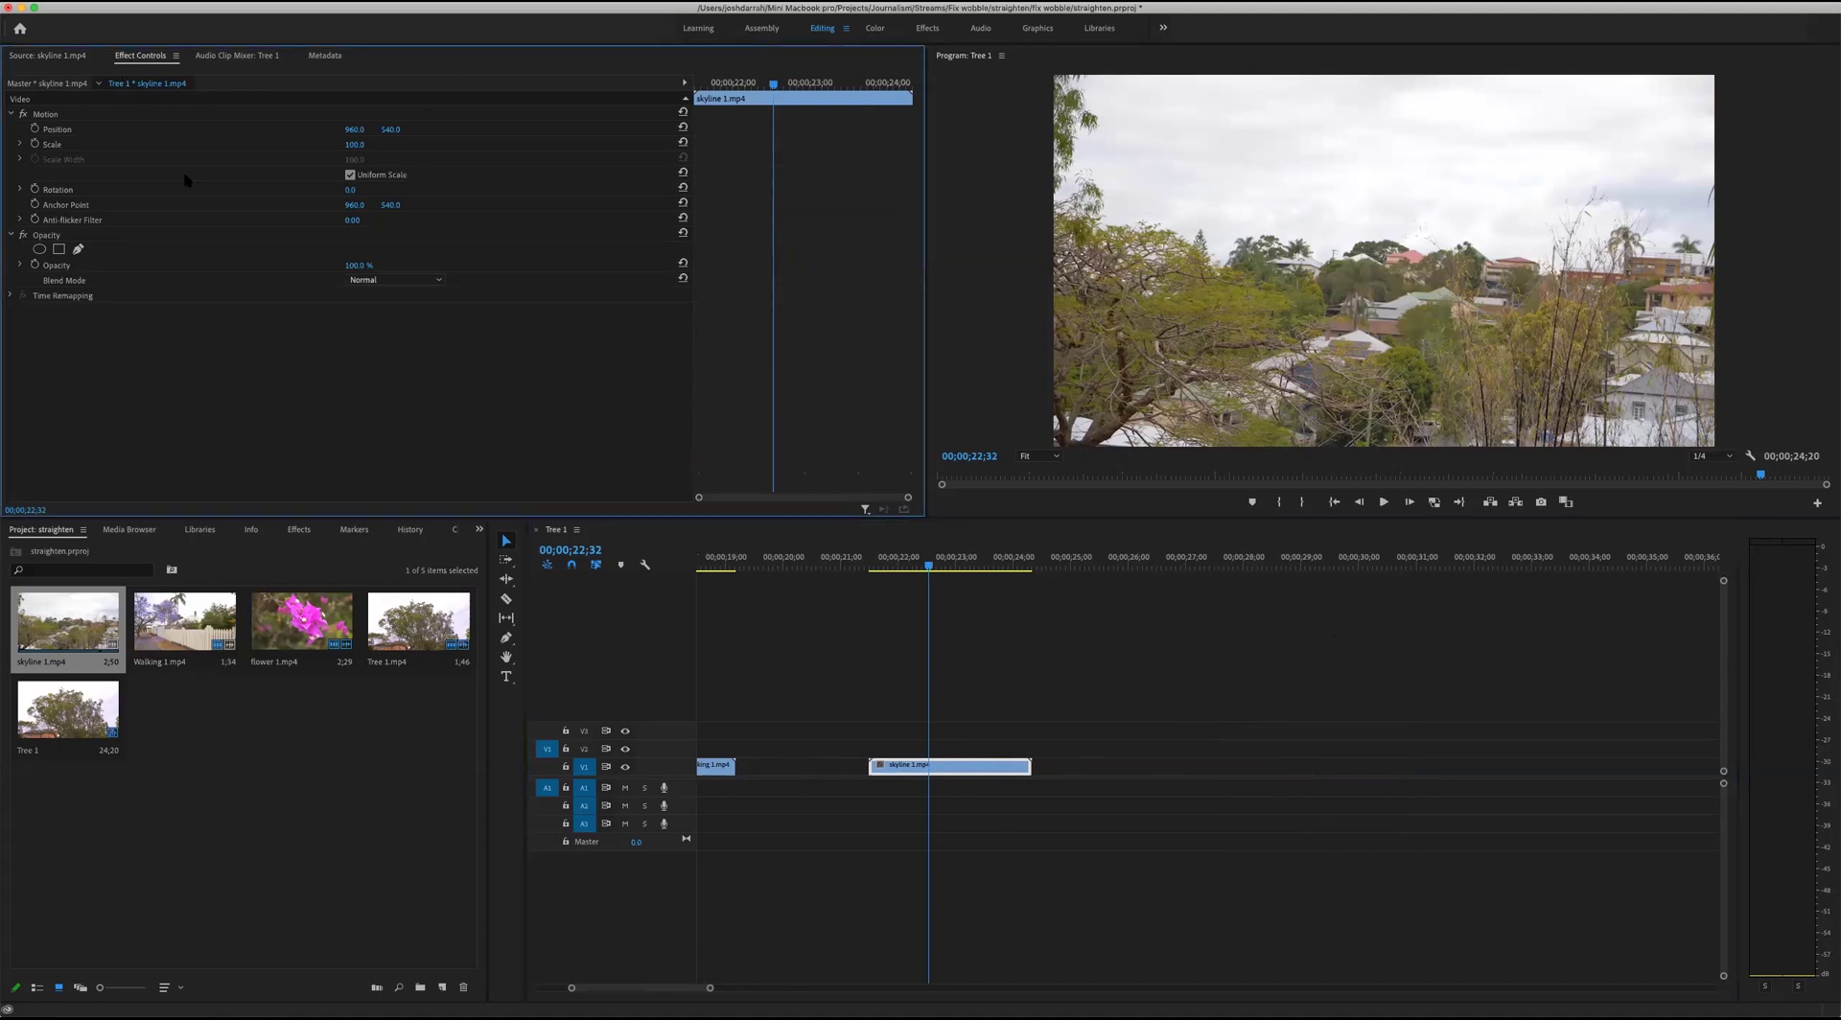
click(428, 1)
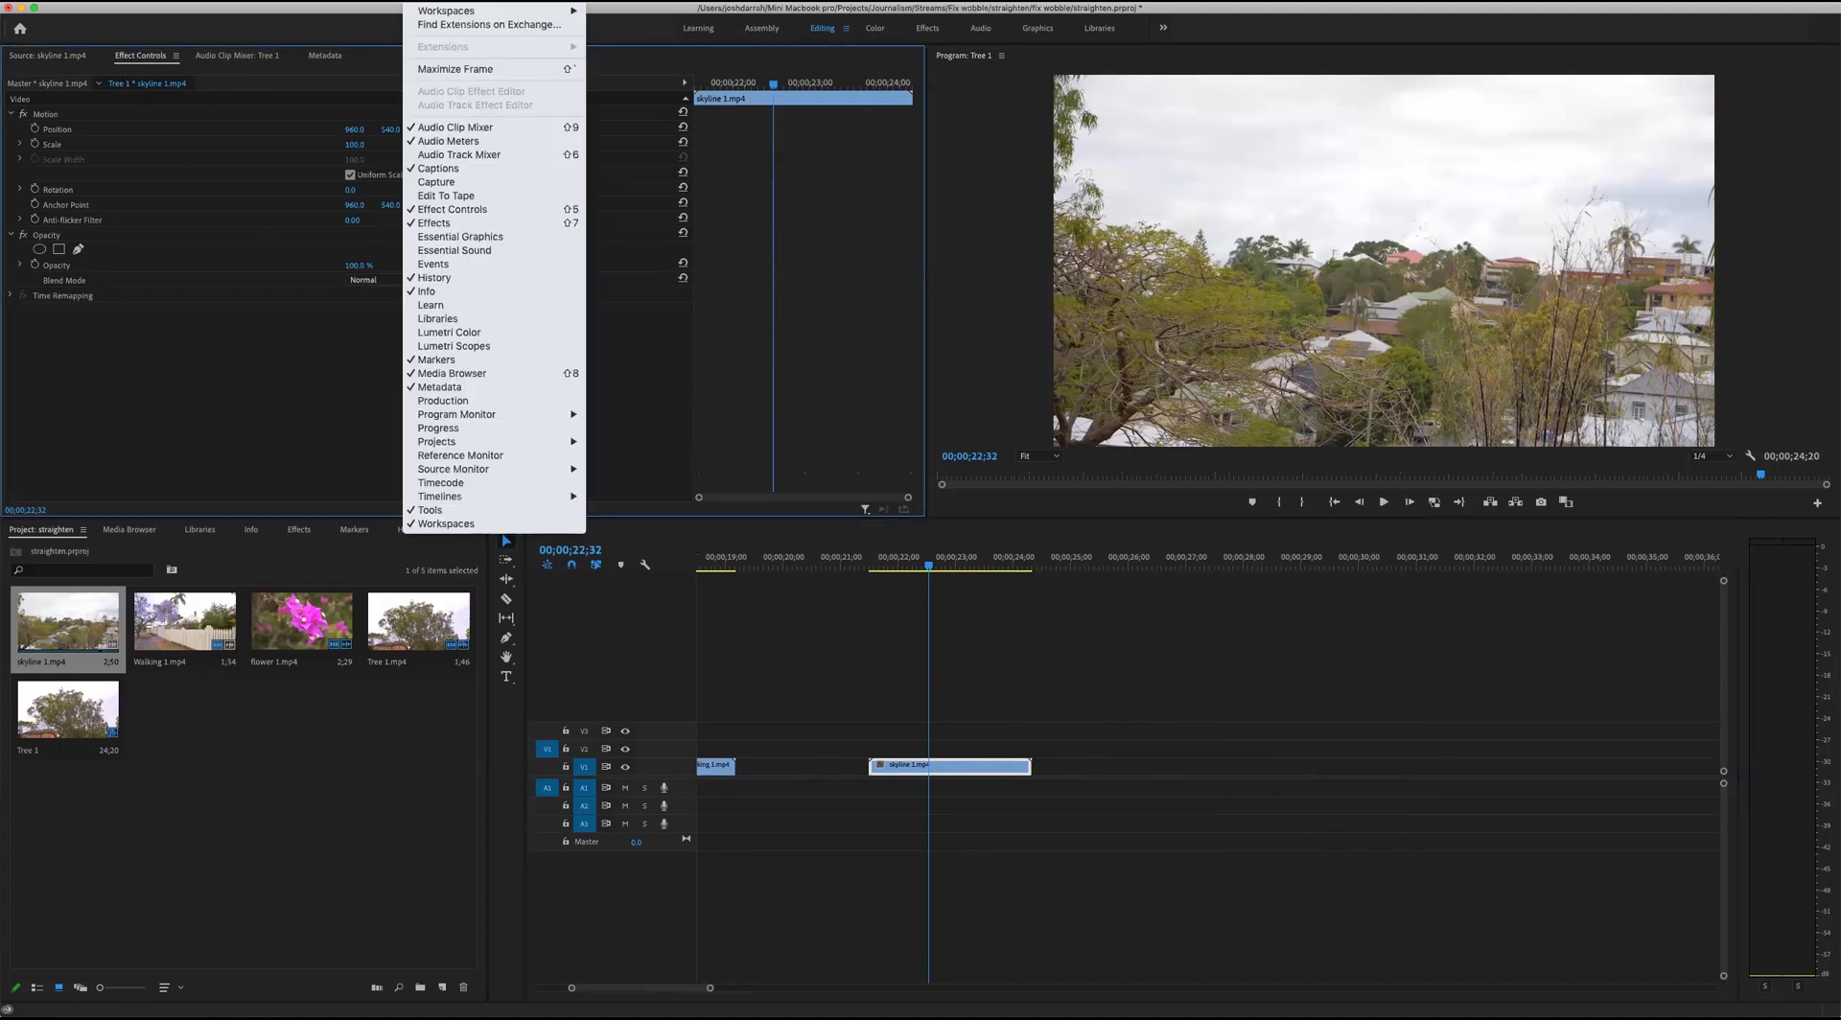
click(526, 208)
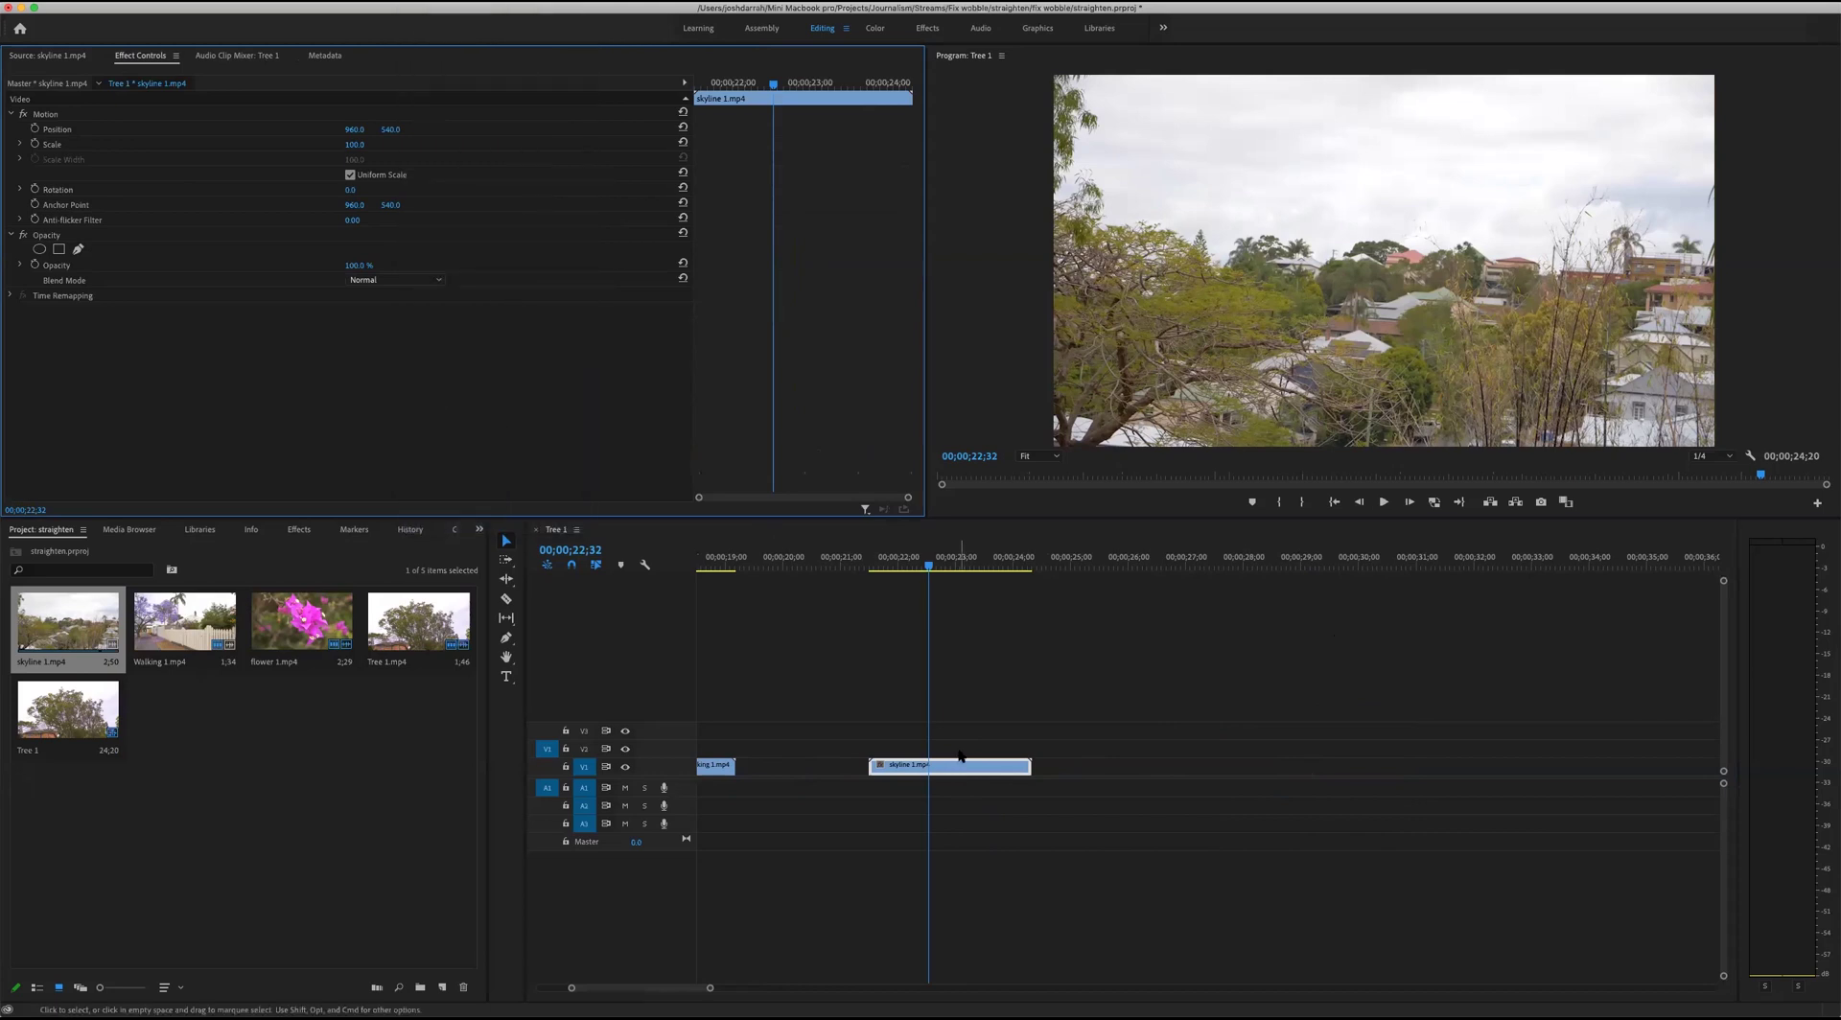
click(962, 752)
click(963, 768)
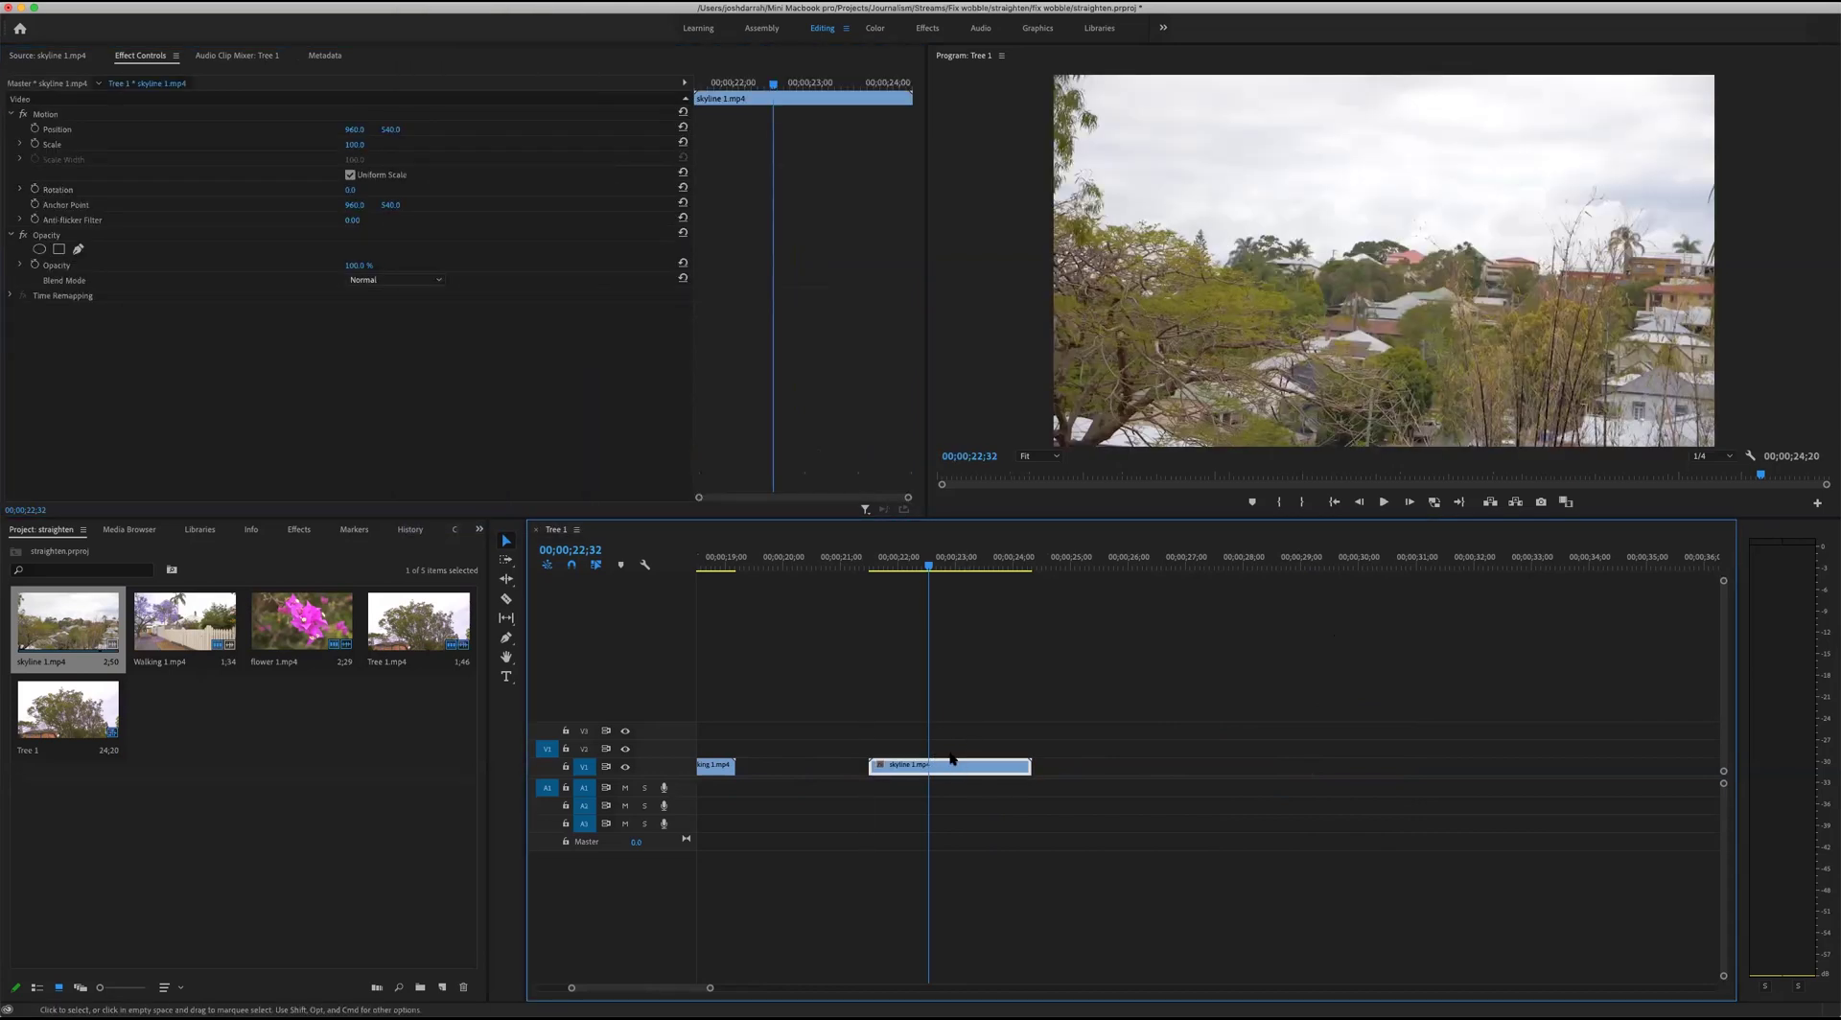
click(831, 668)
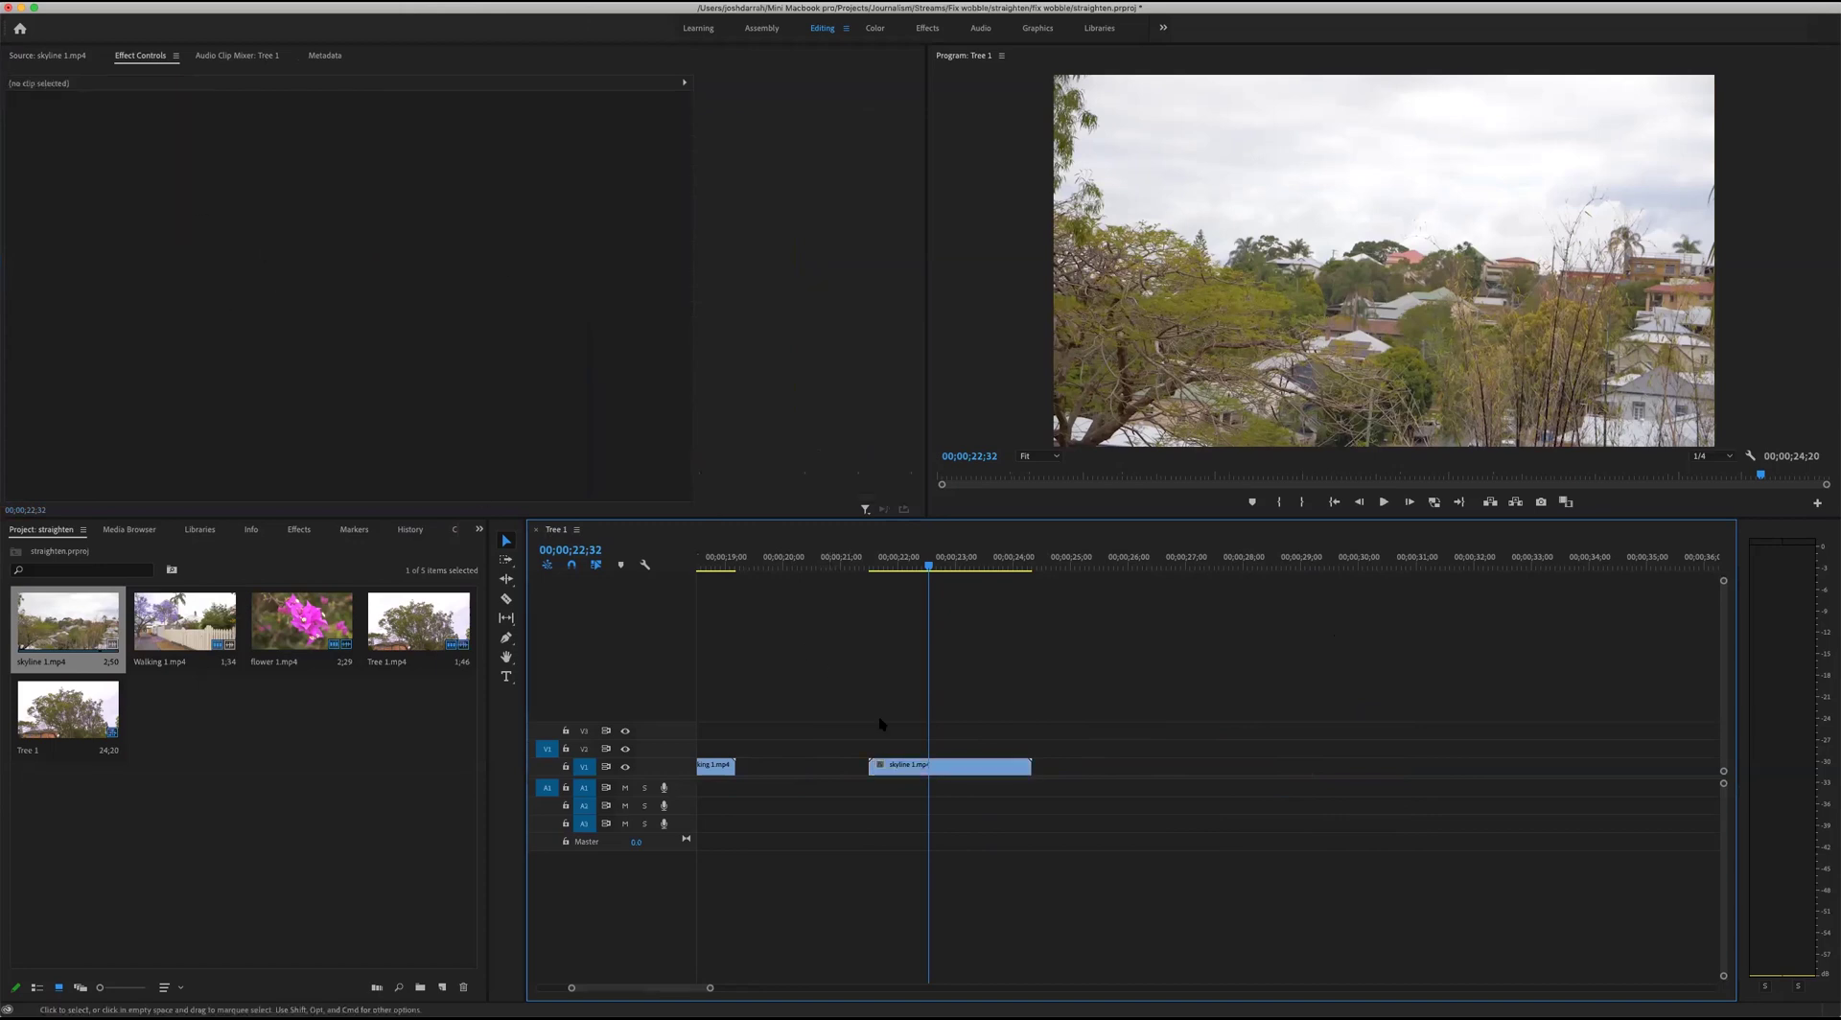
click(970, 767)
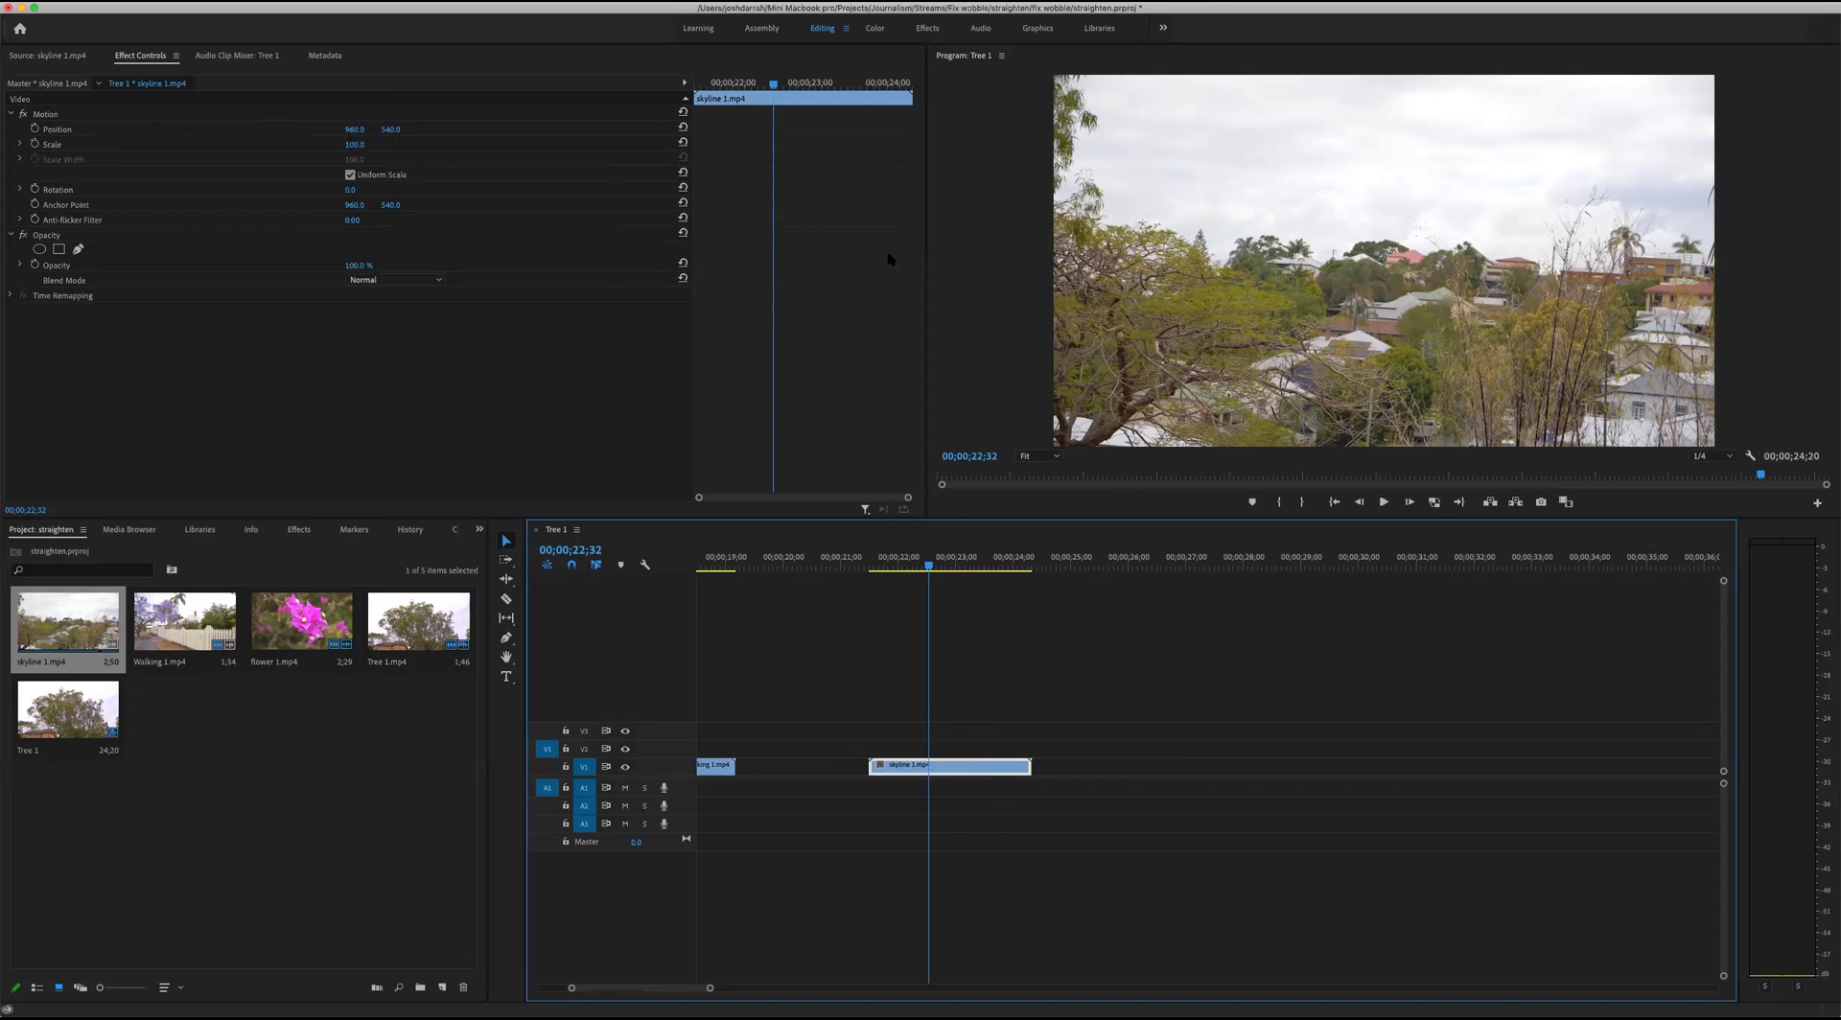
Try out horizontal position shifts and a rotation on the skyline clip, undoing each change.
drag(357, 133, 251, 134)
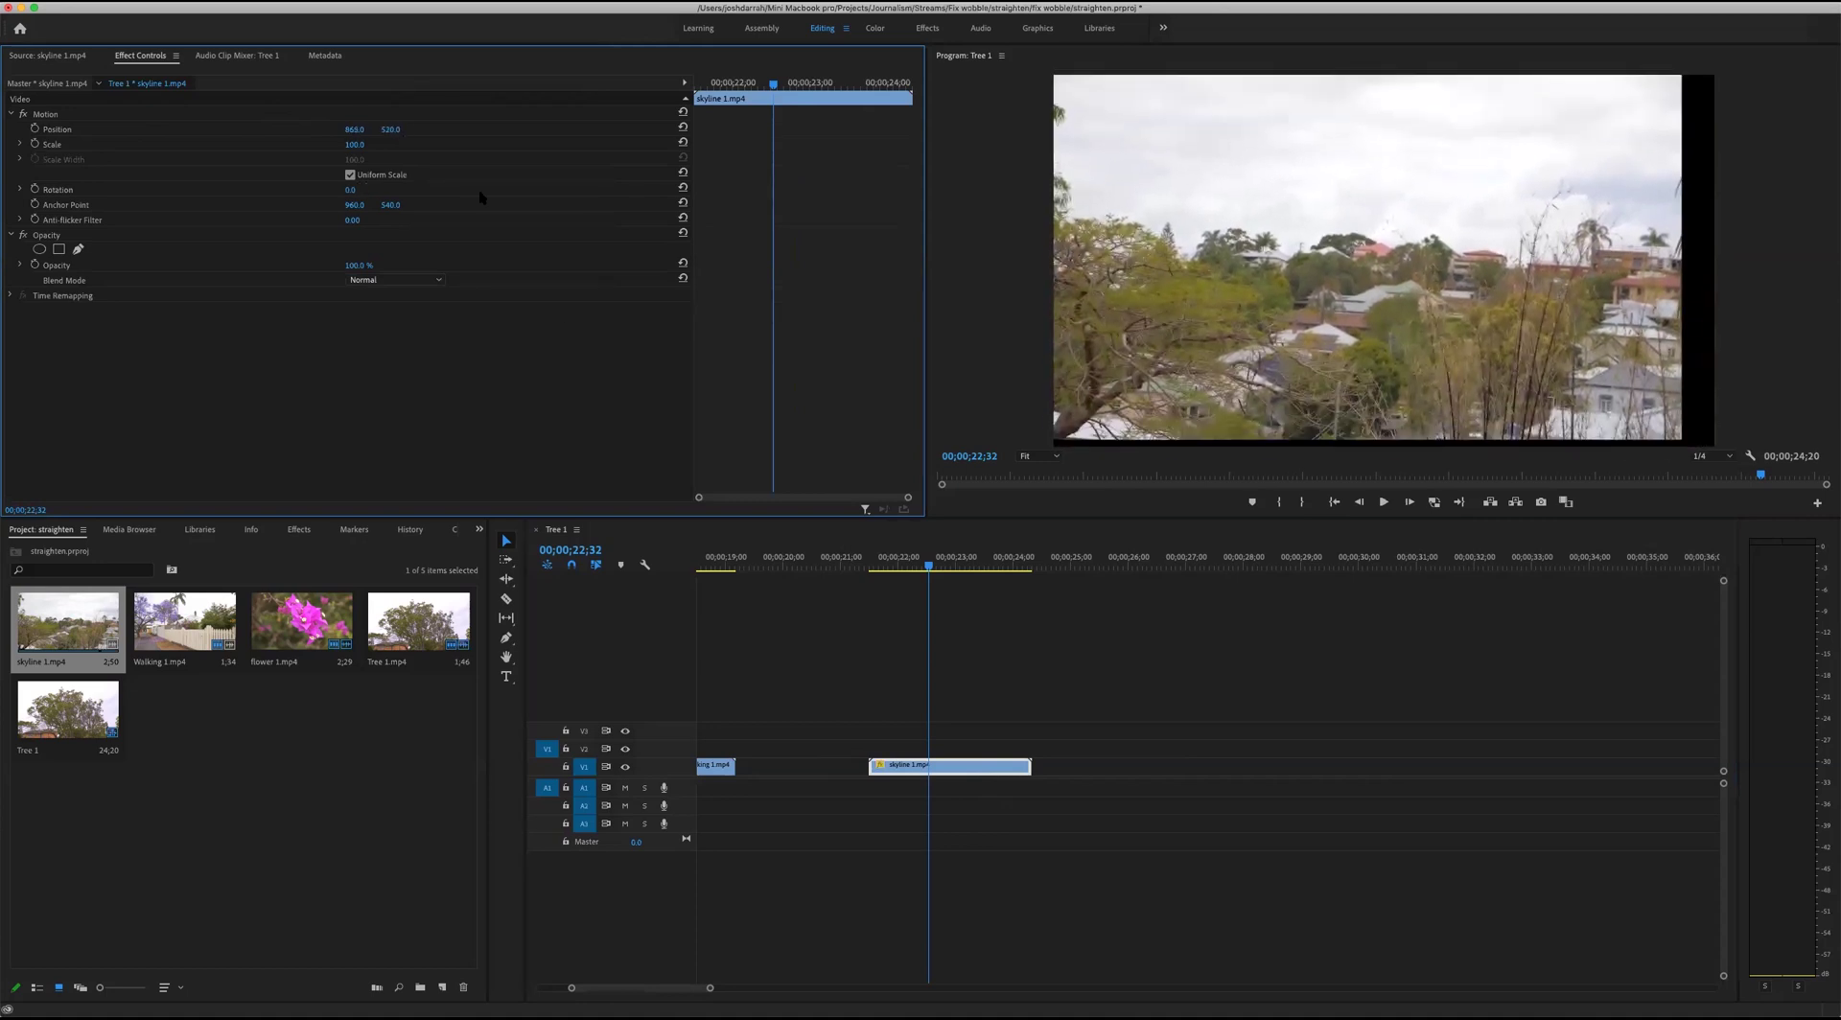
key(super+z)
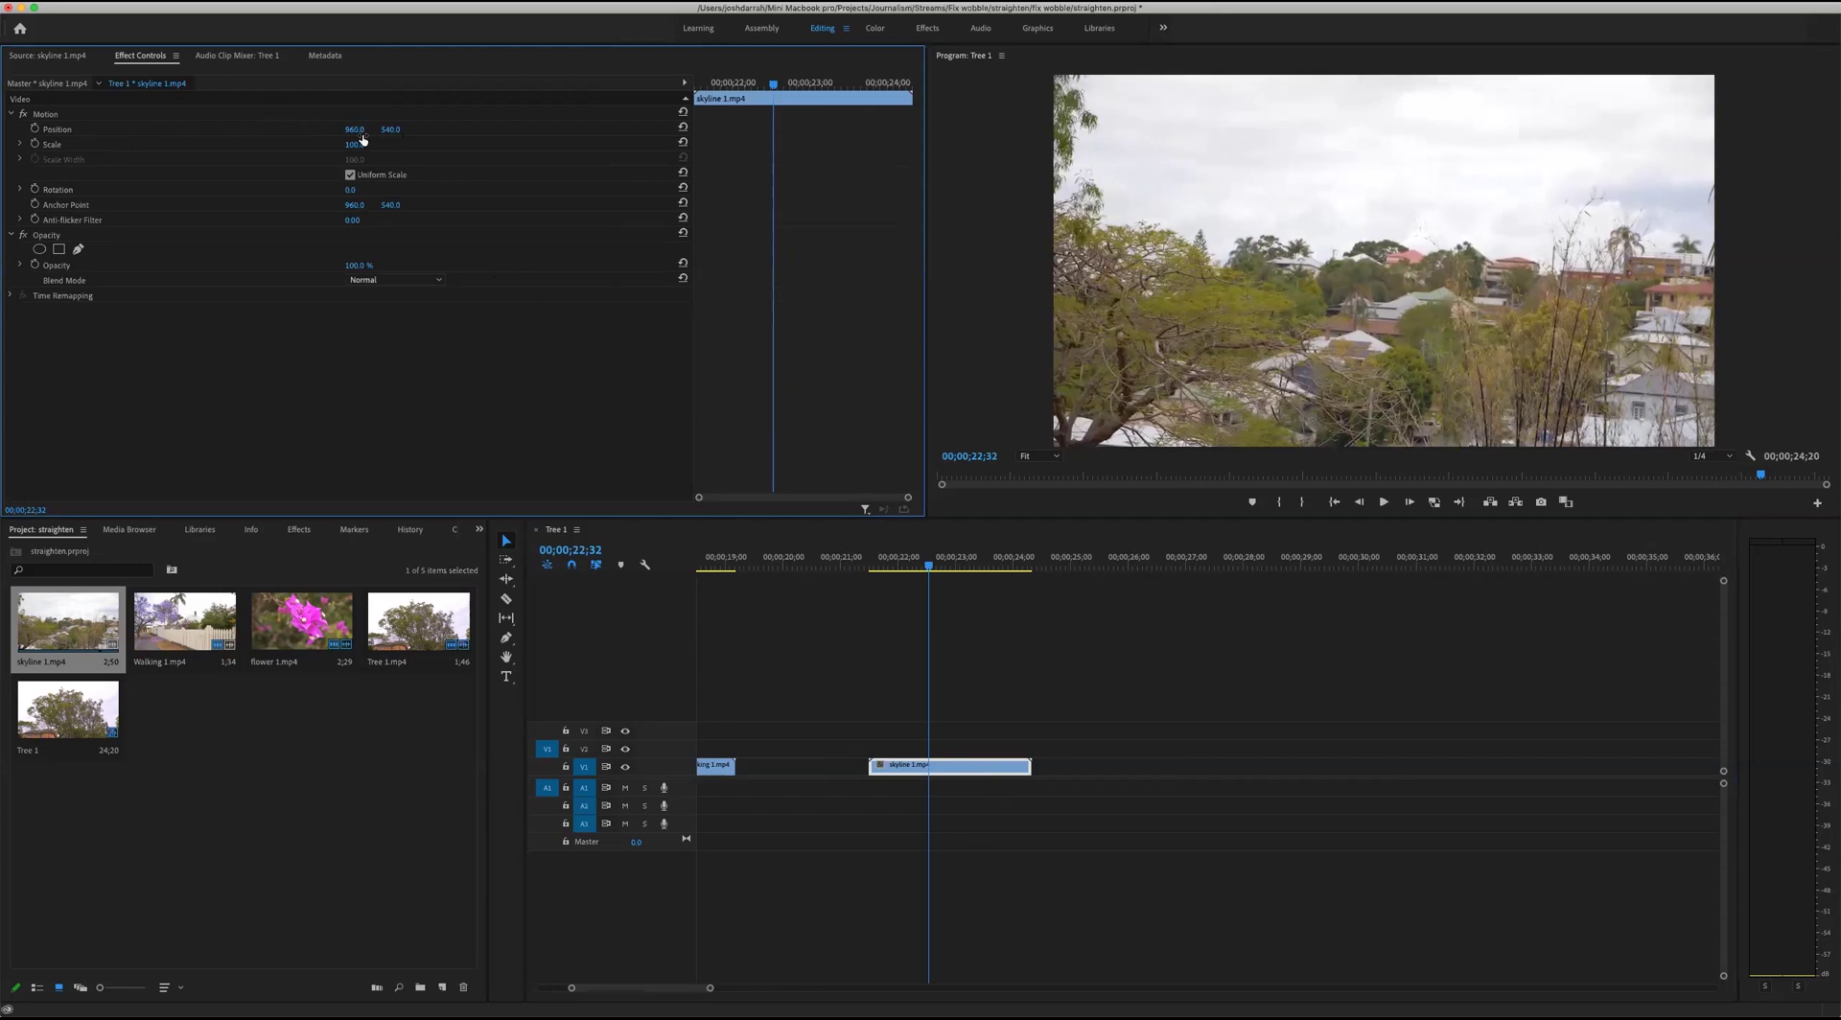
key(Tab)
key(Return)
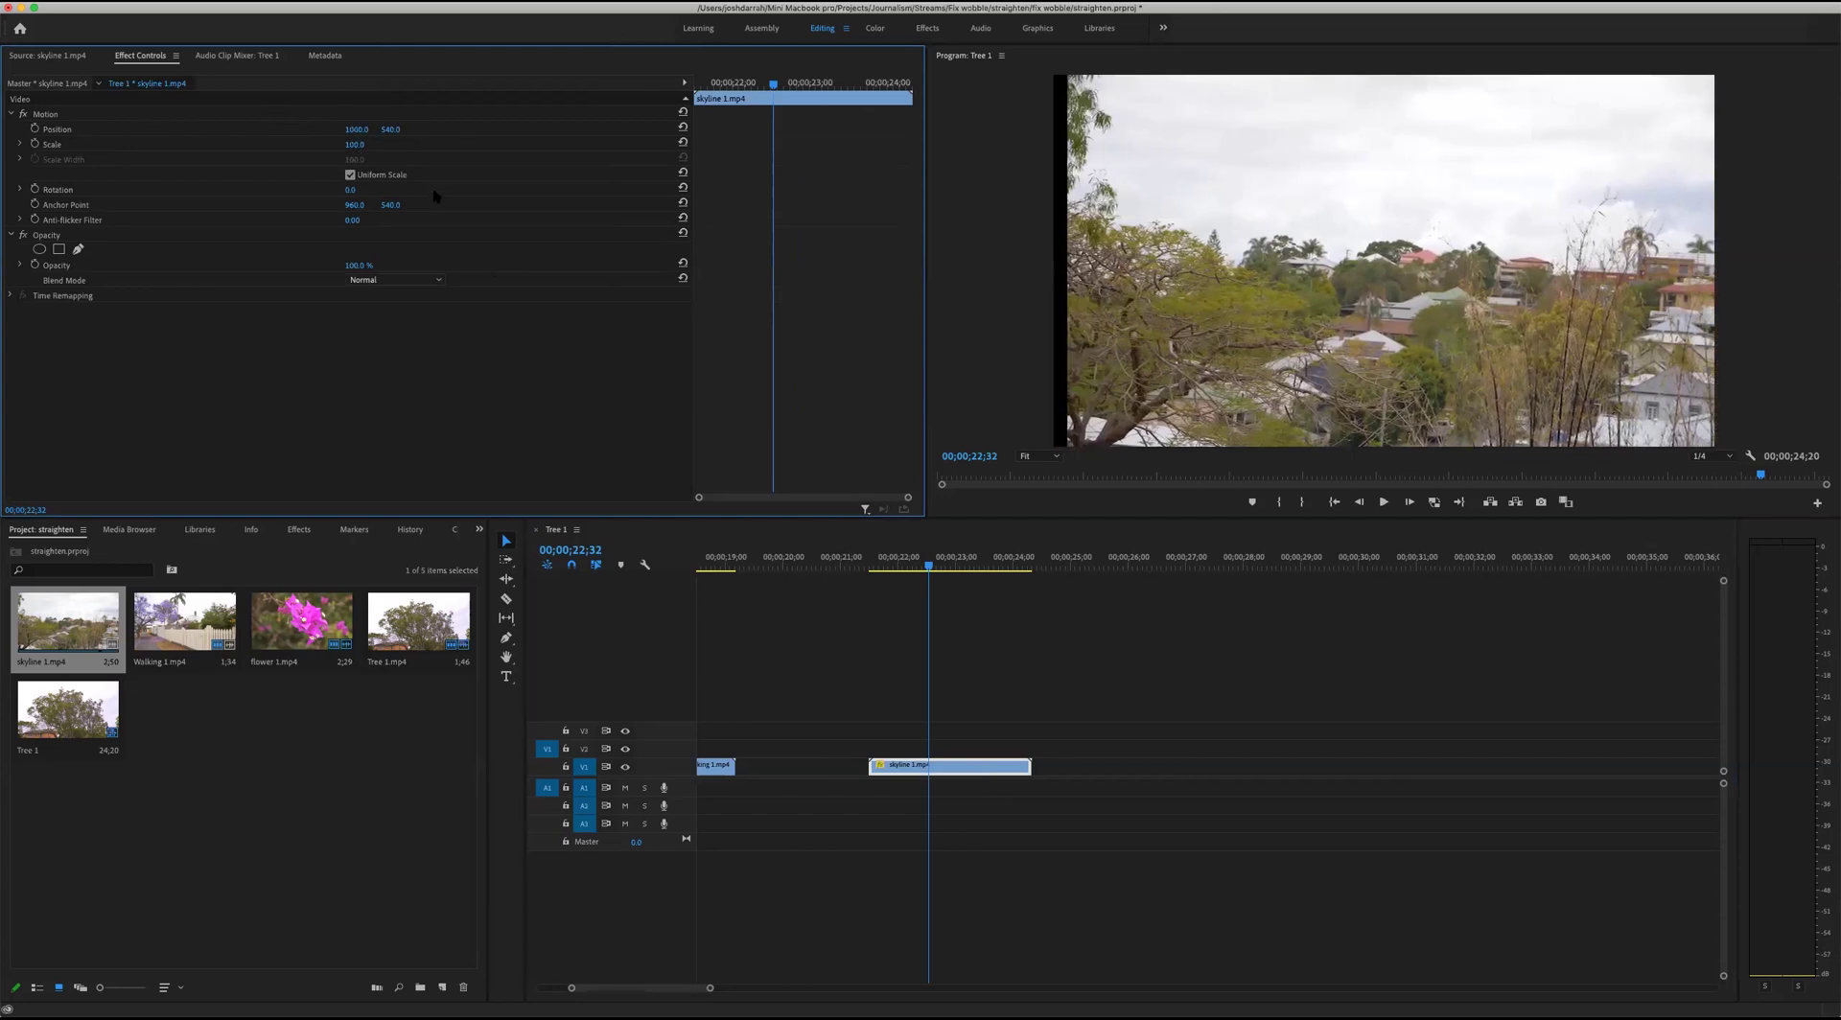
key(super+z)
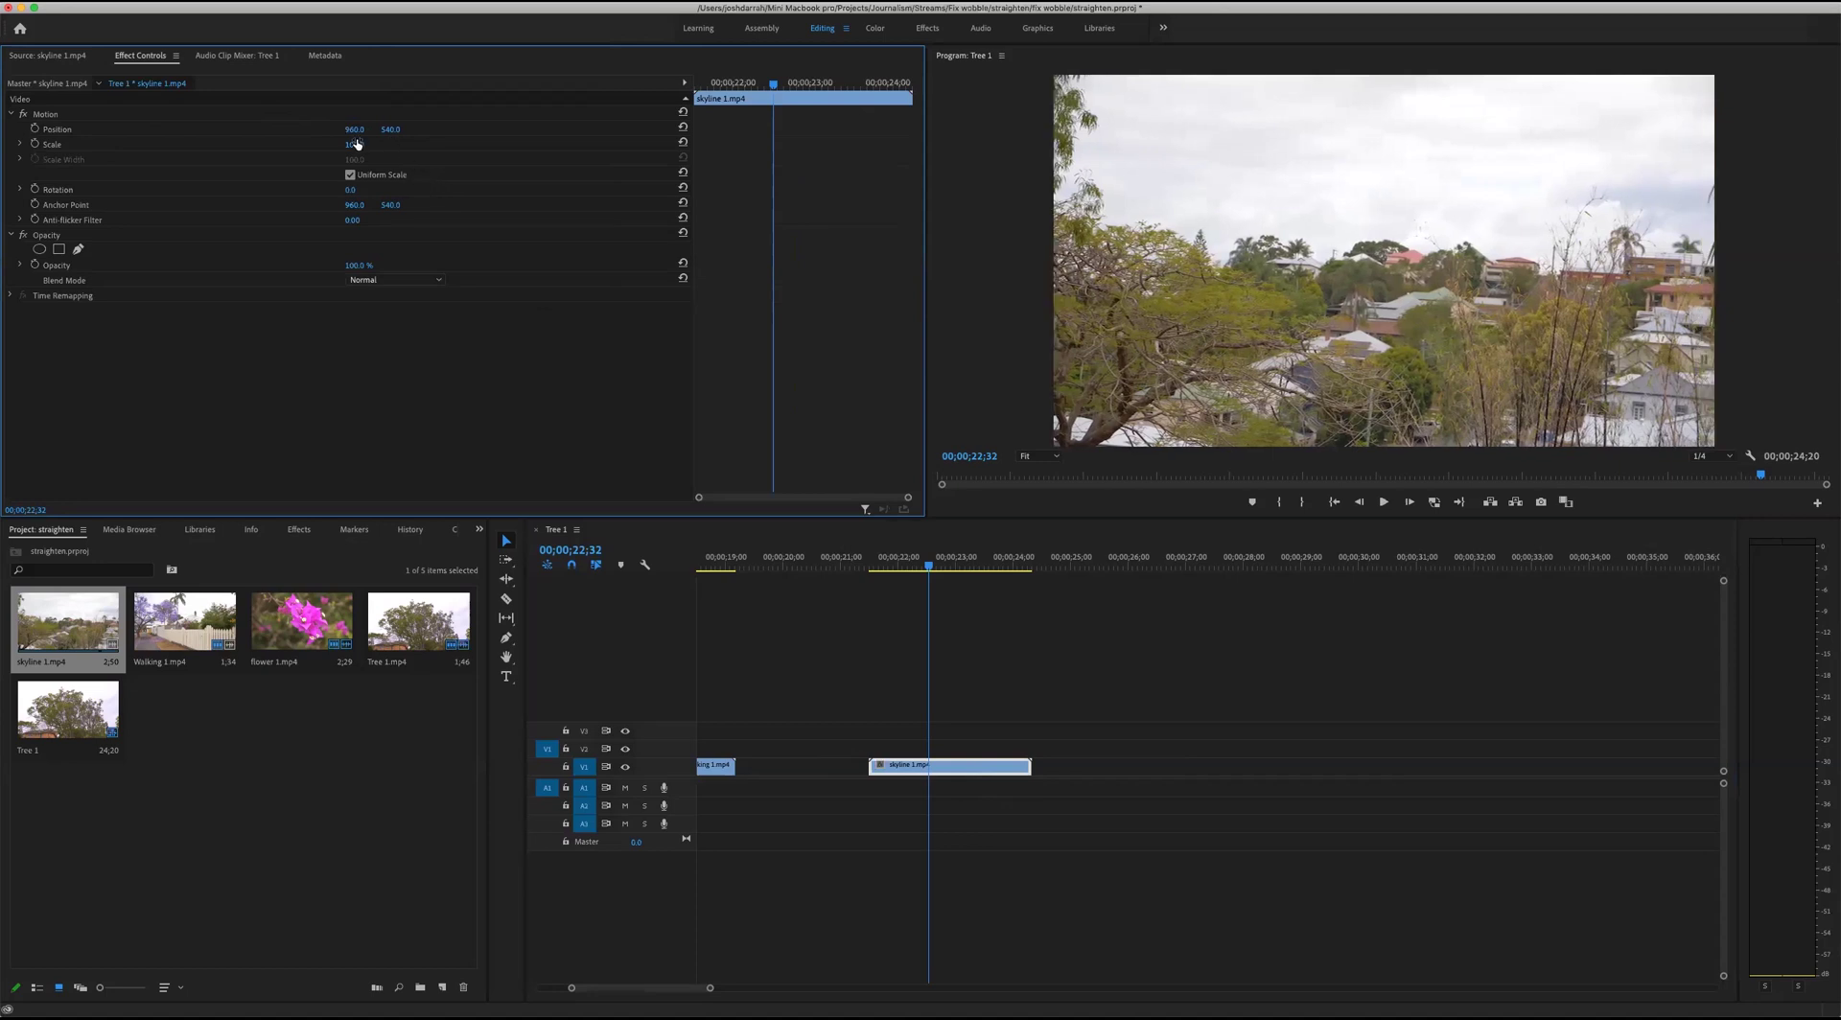
drag(357, 146, 346, 189)
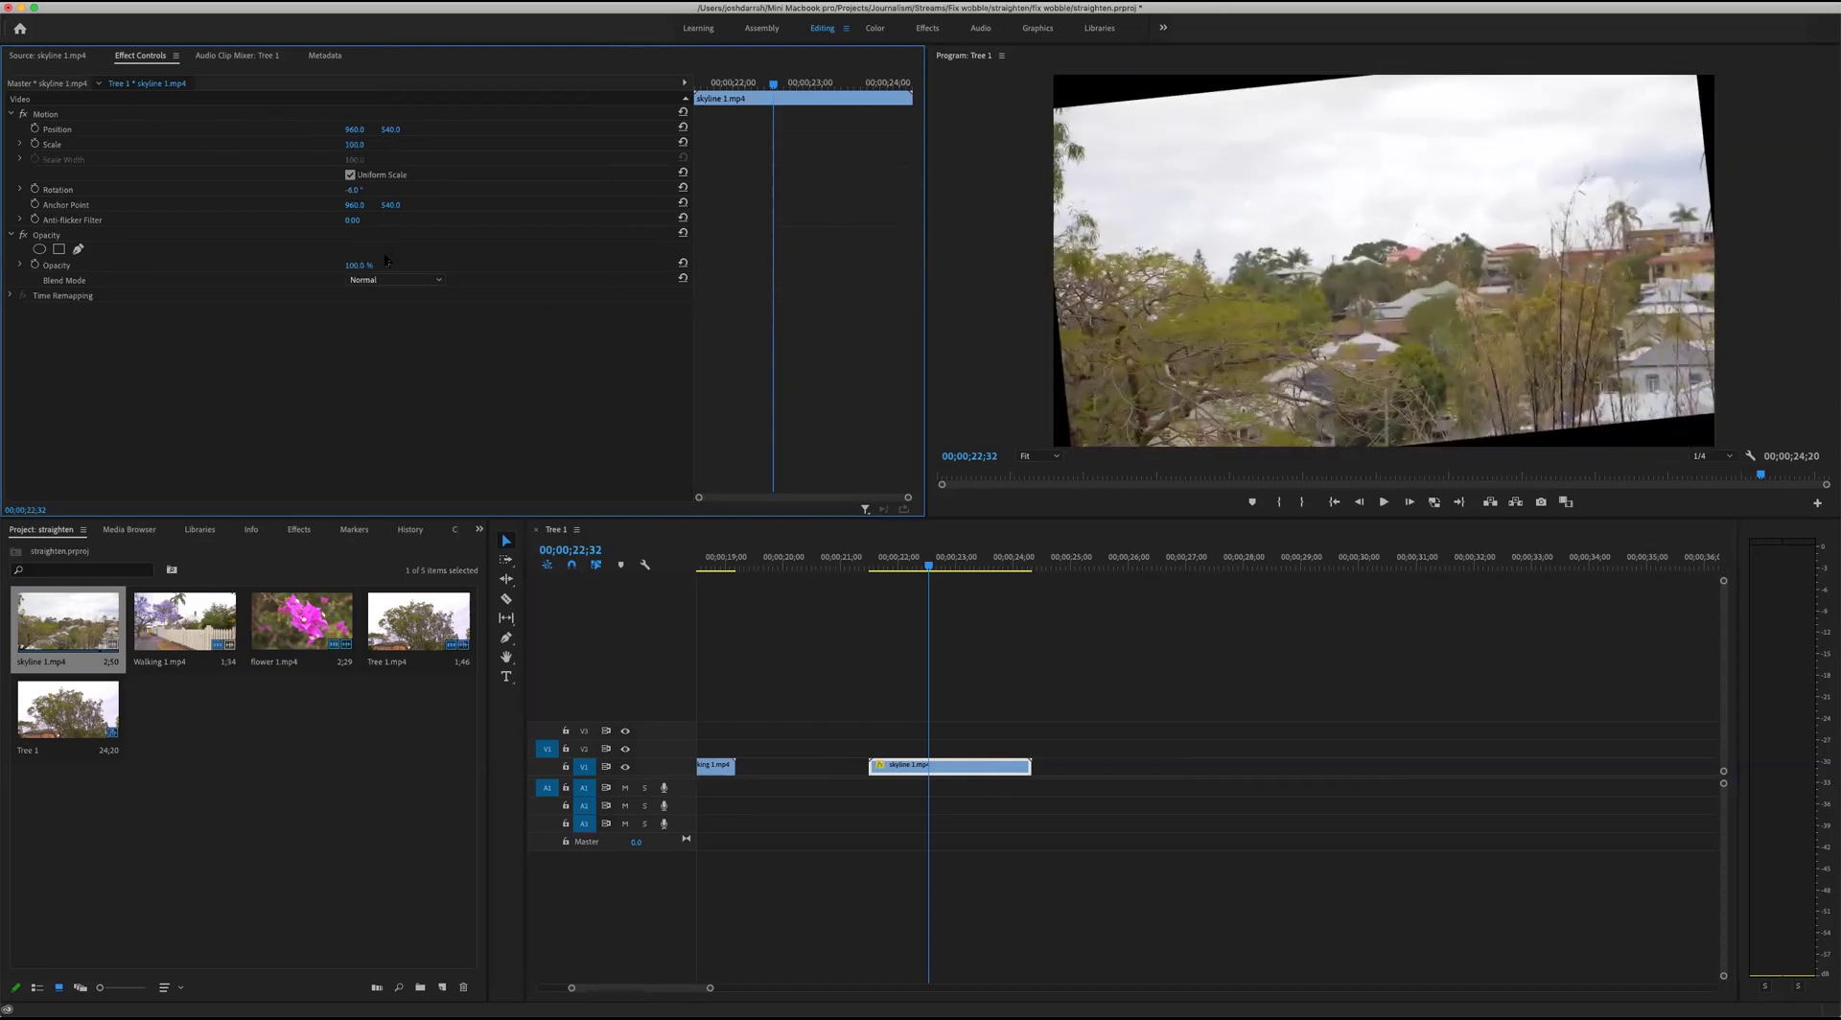
key(super+z)
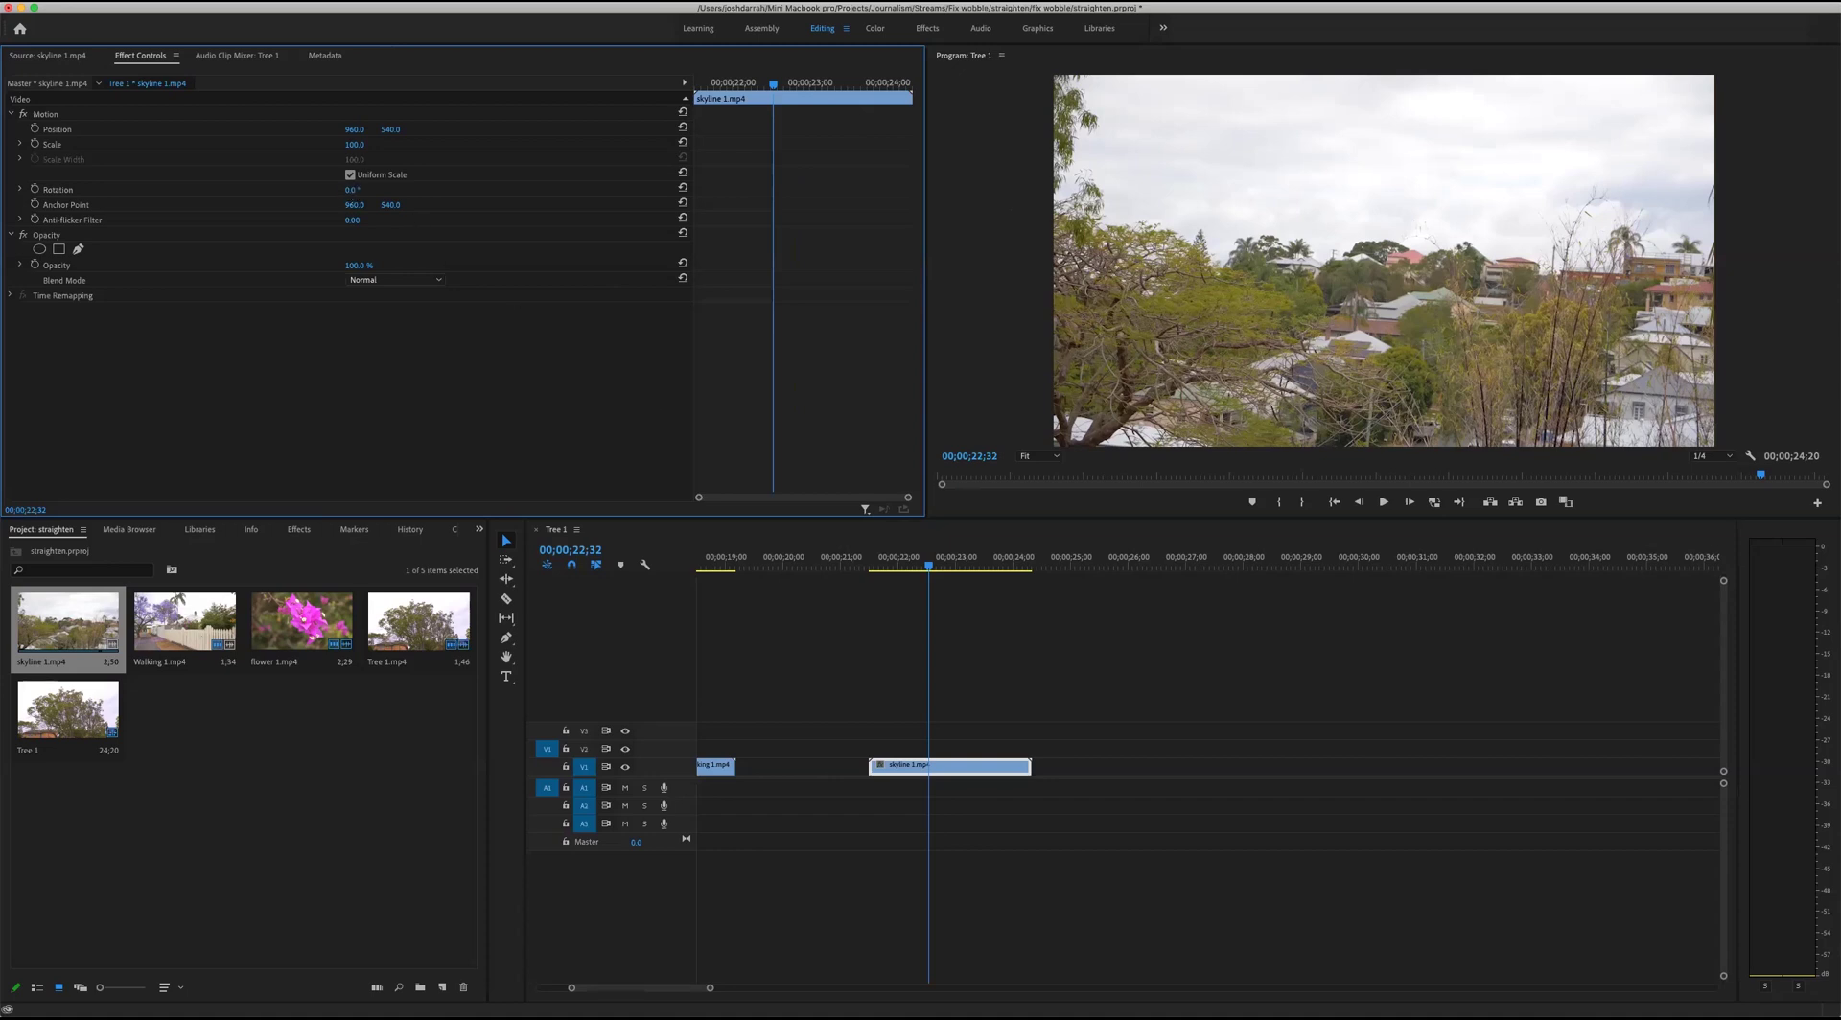
Straighten the skyline clip's horizon by testing several rotation values, settling on -3.5°, and scrub through the clip to check it.
drag(350, 189, 358, 209)
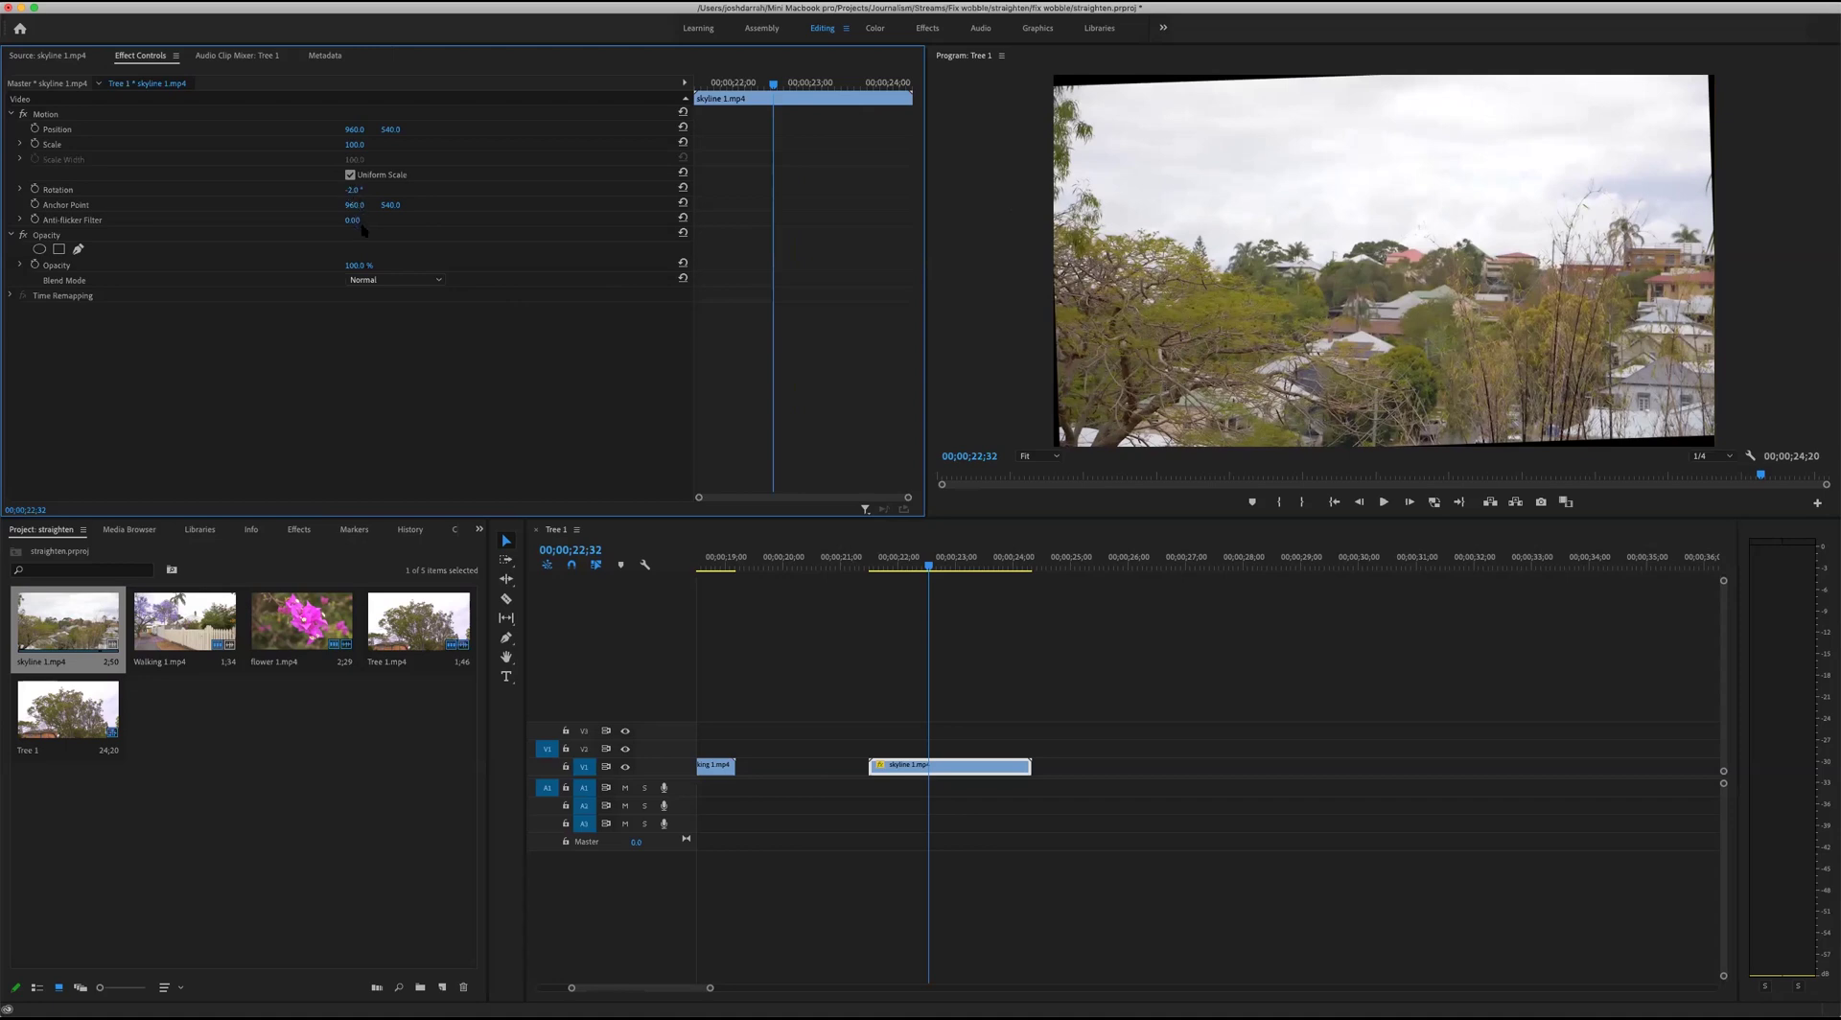
drag(352, 190, 355, 191)
click(350, 190)
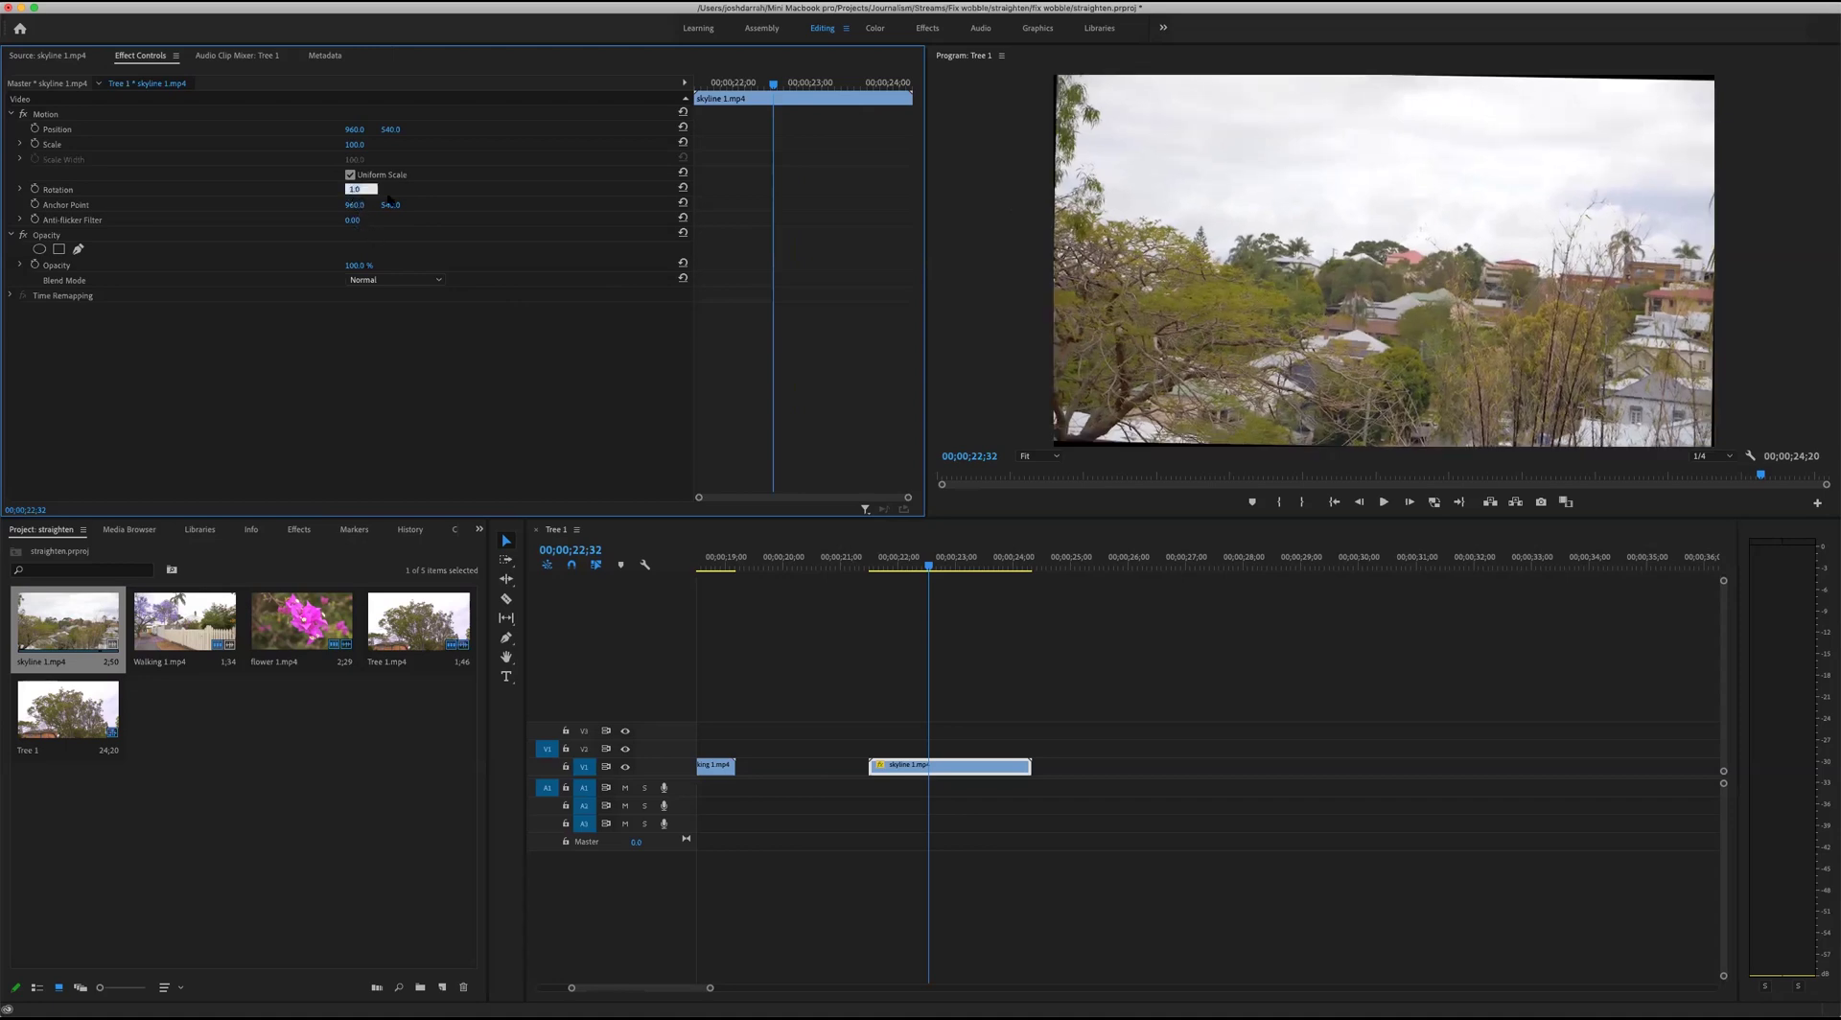
key(Return)
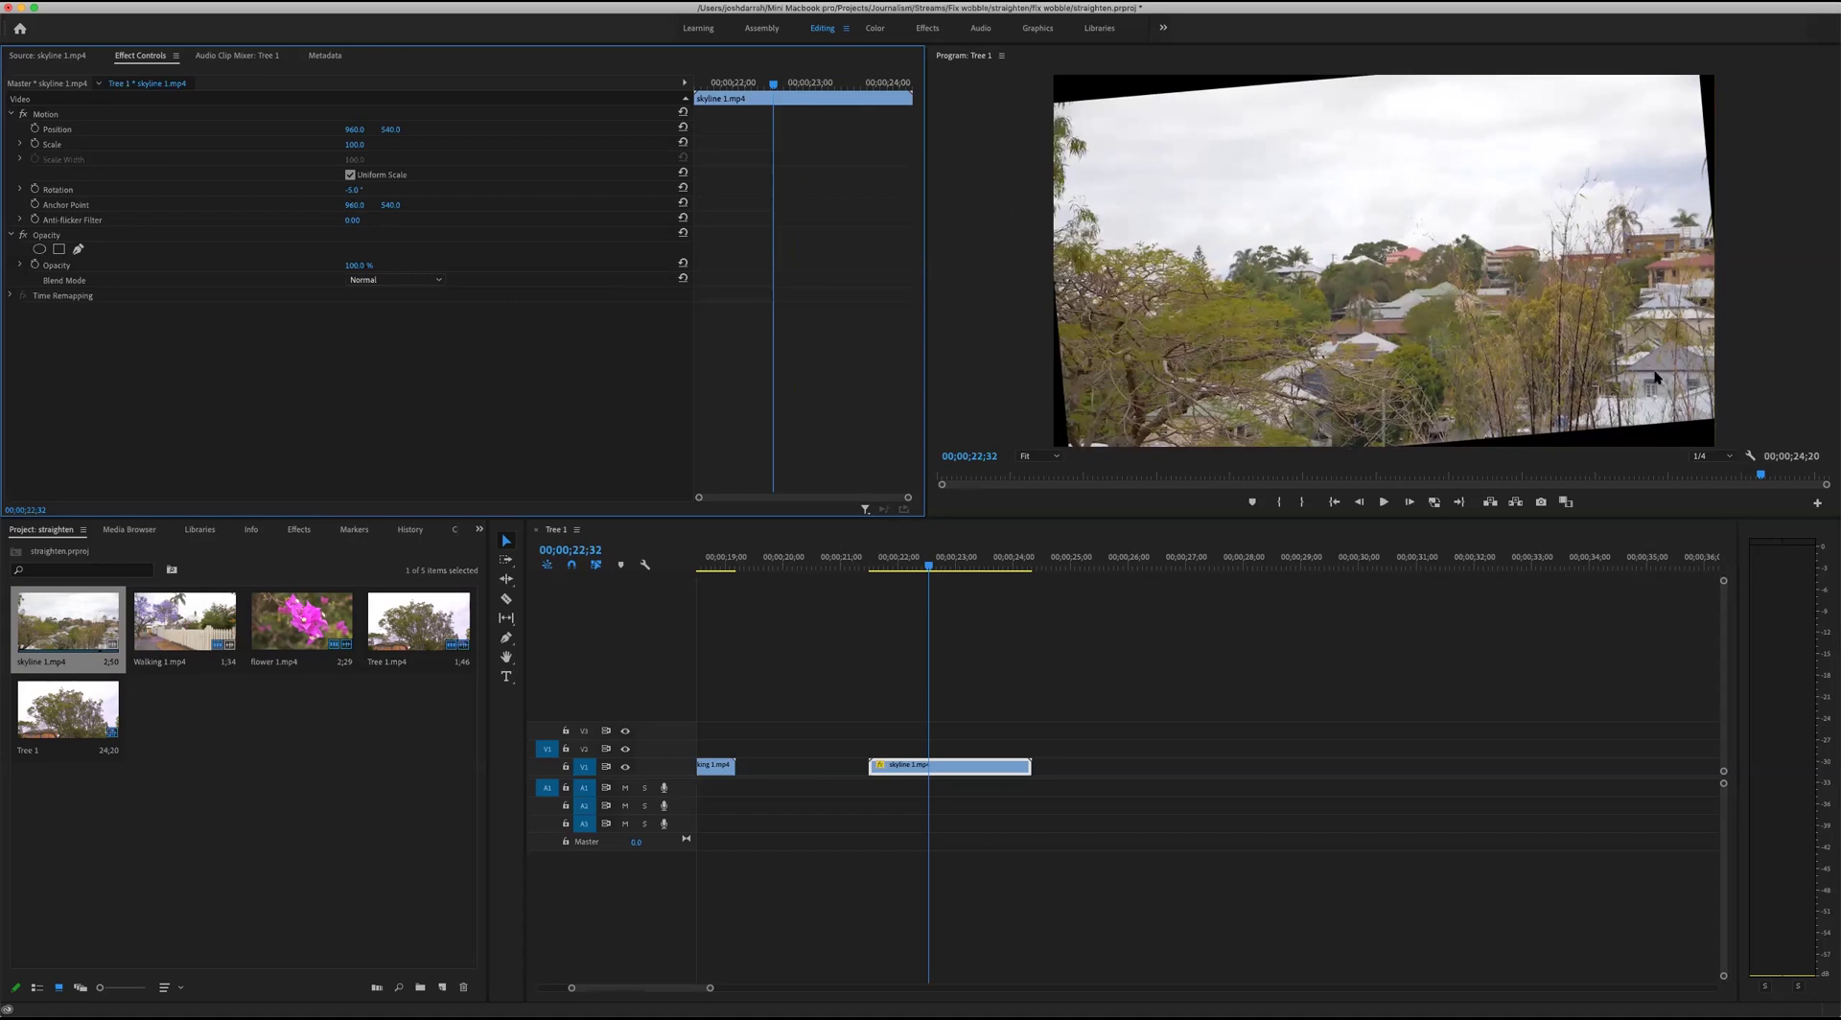
click(357, 189)
key(Return)
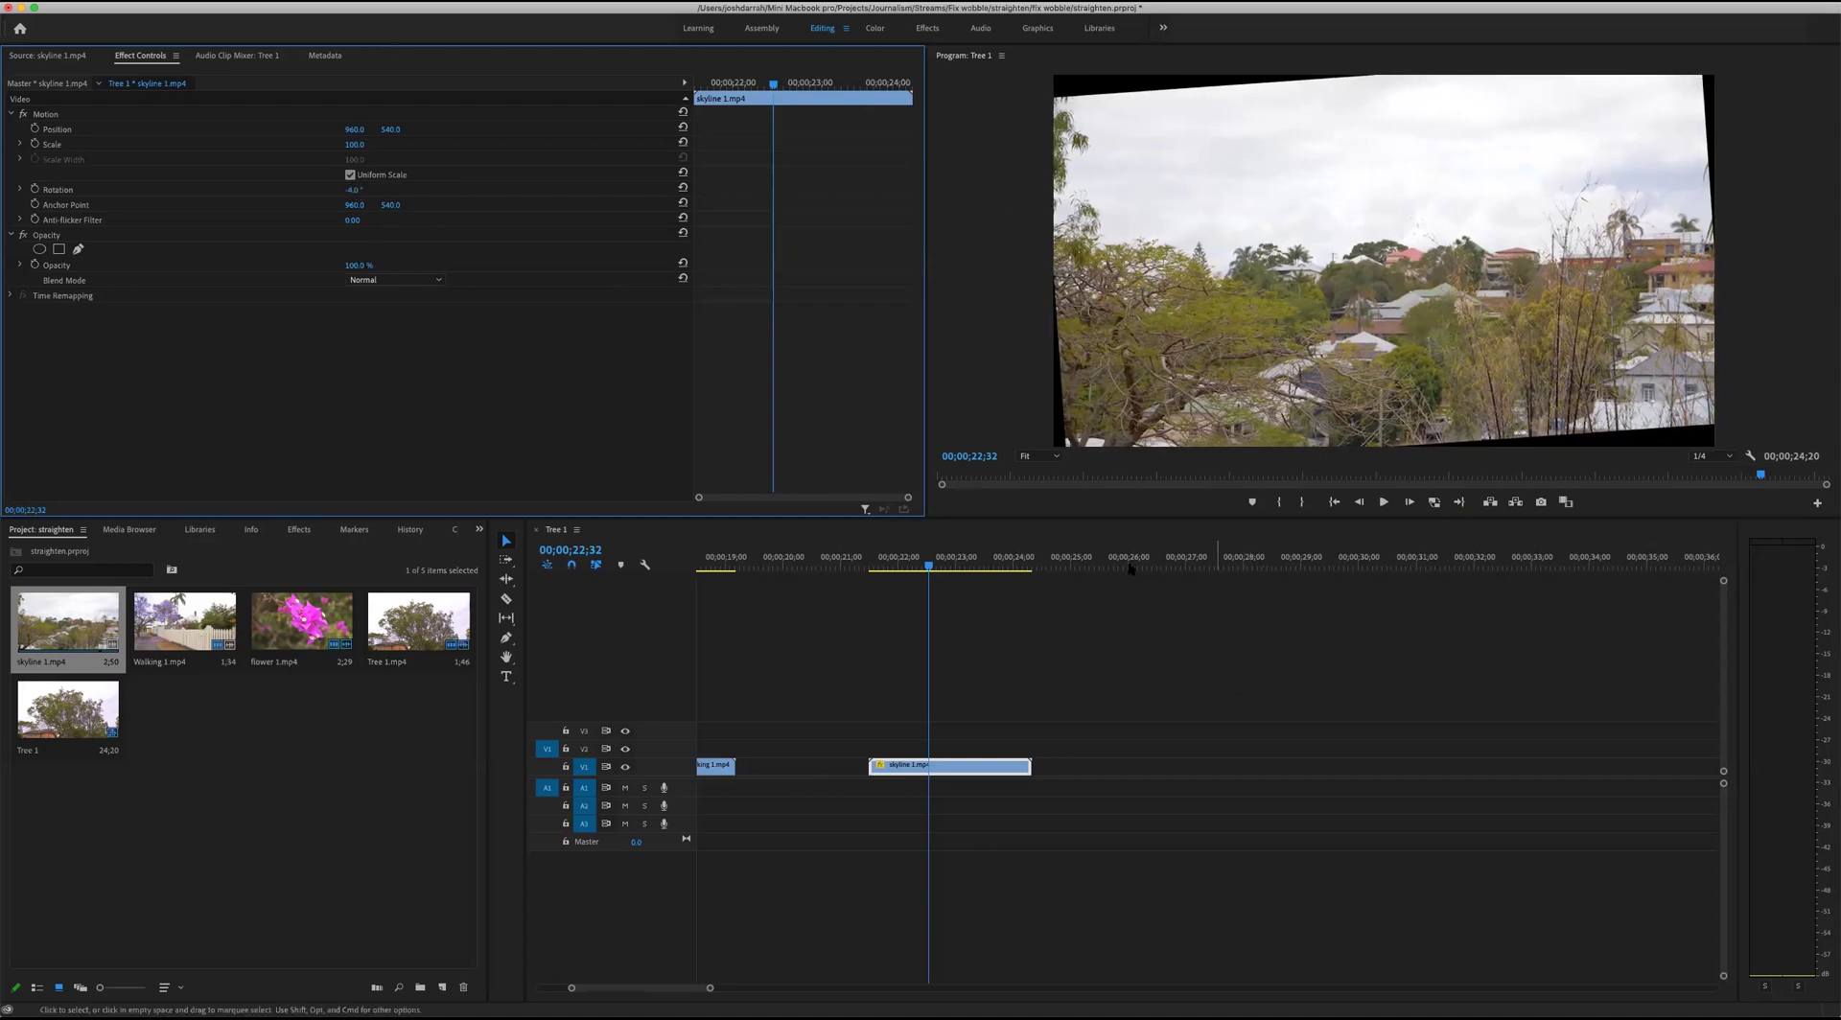
click(351, 191)
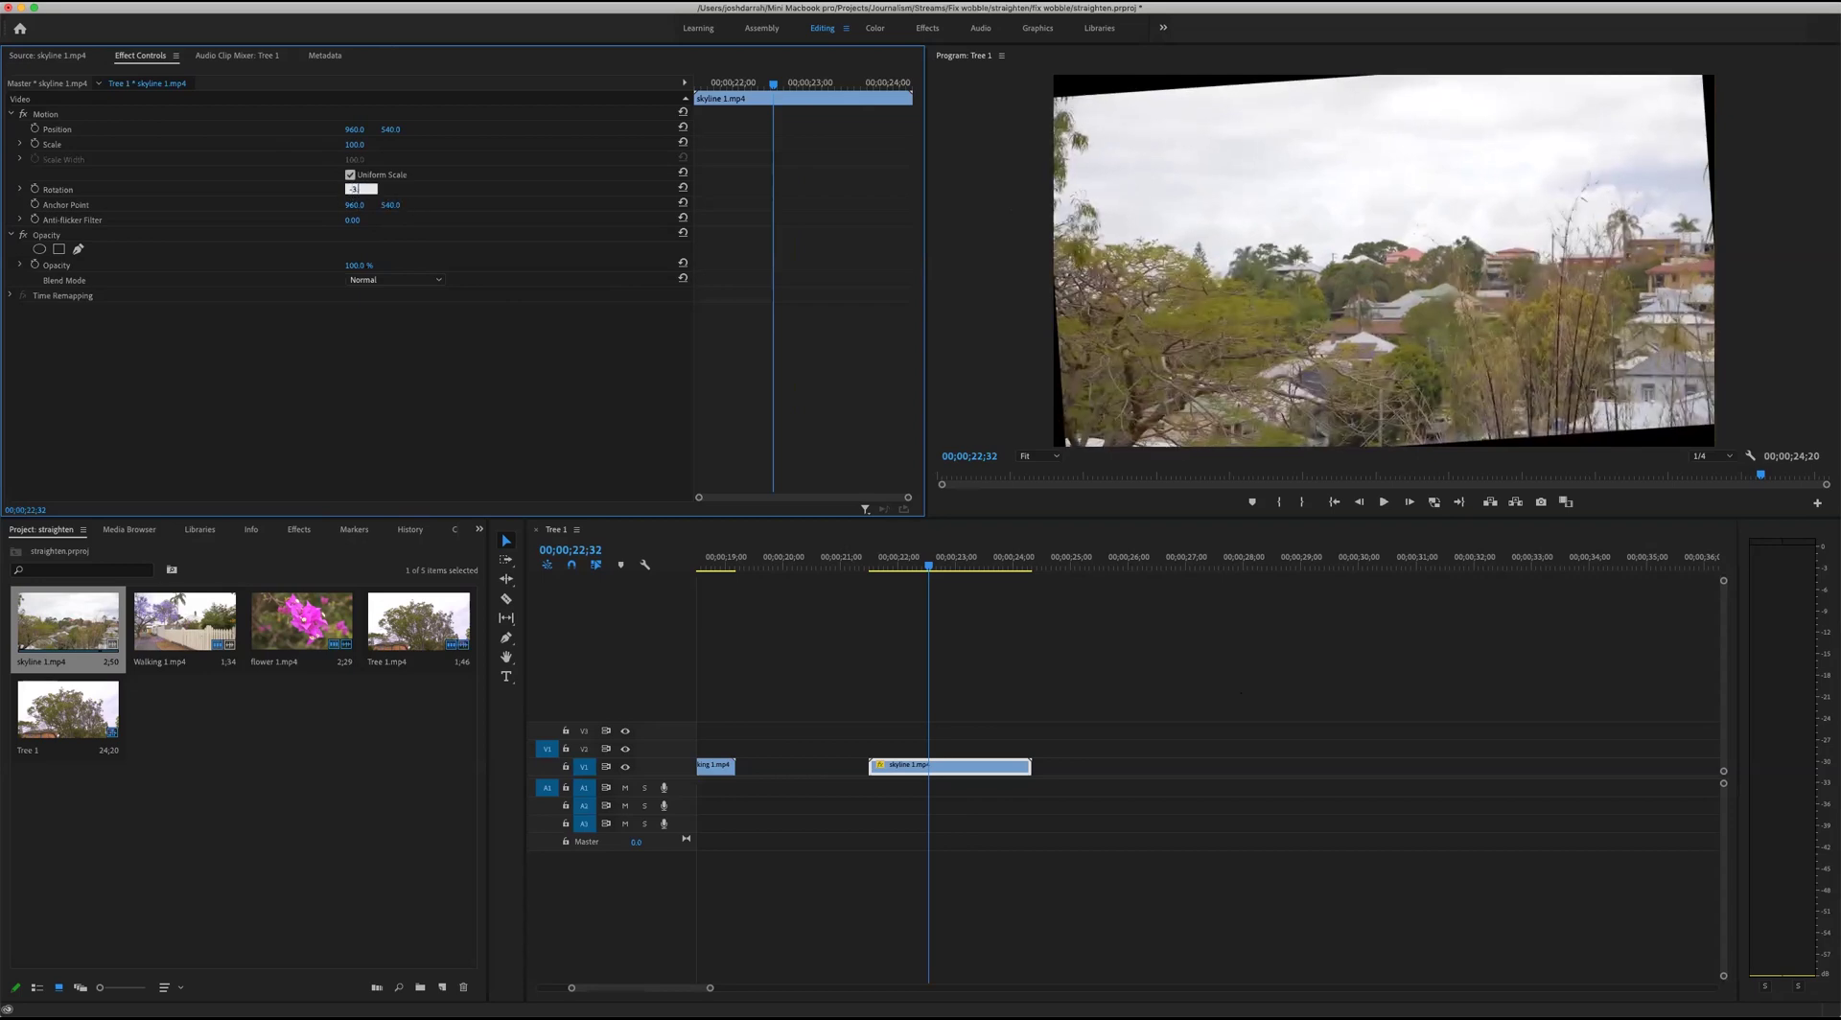
text(-3.5)
key(Return)
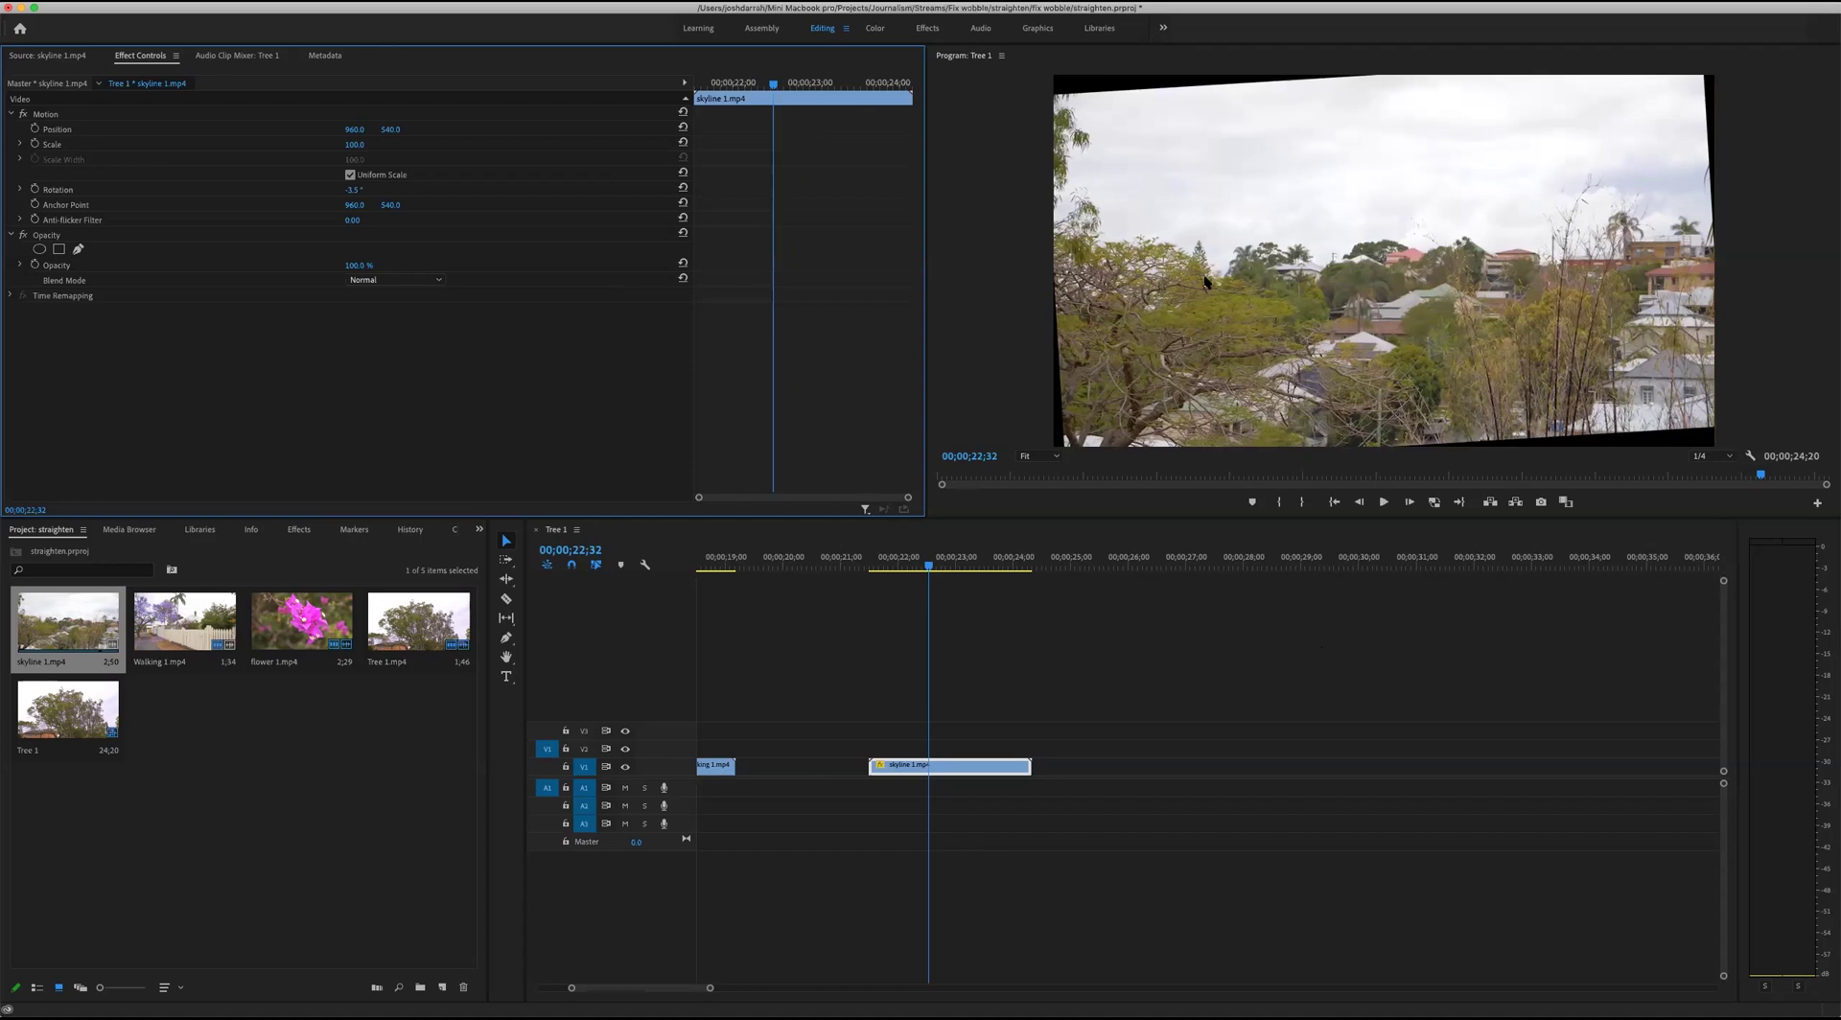
drag(887, 563, 952, 565)
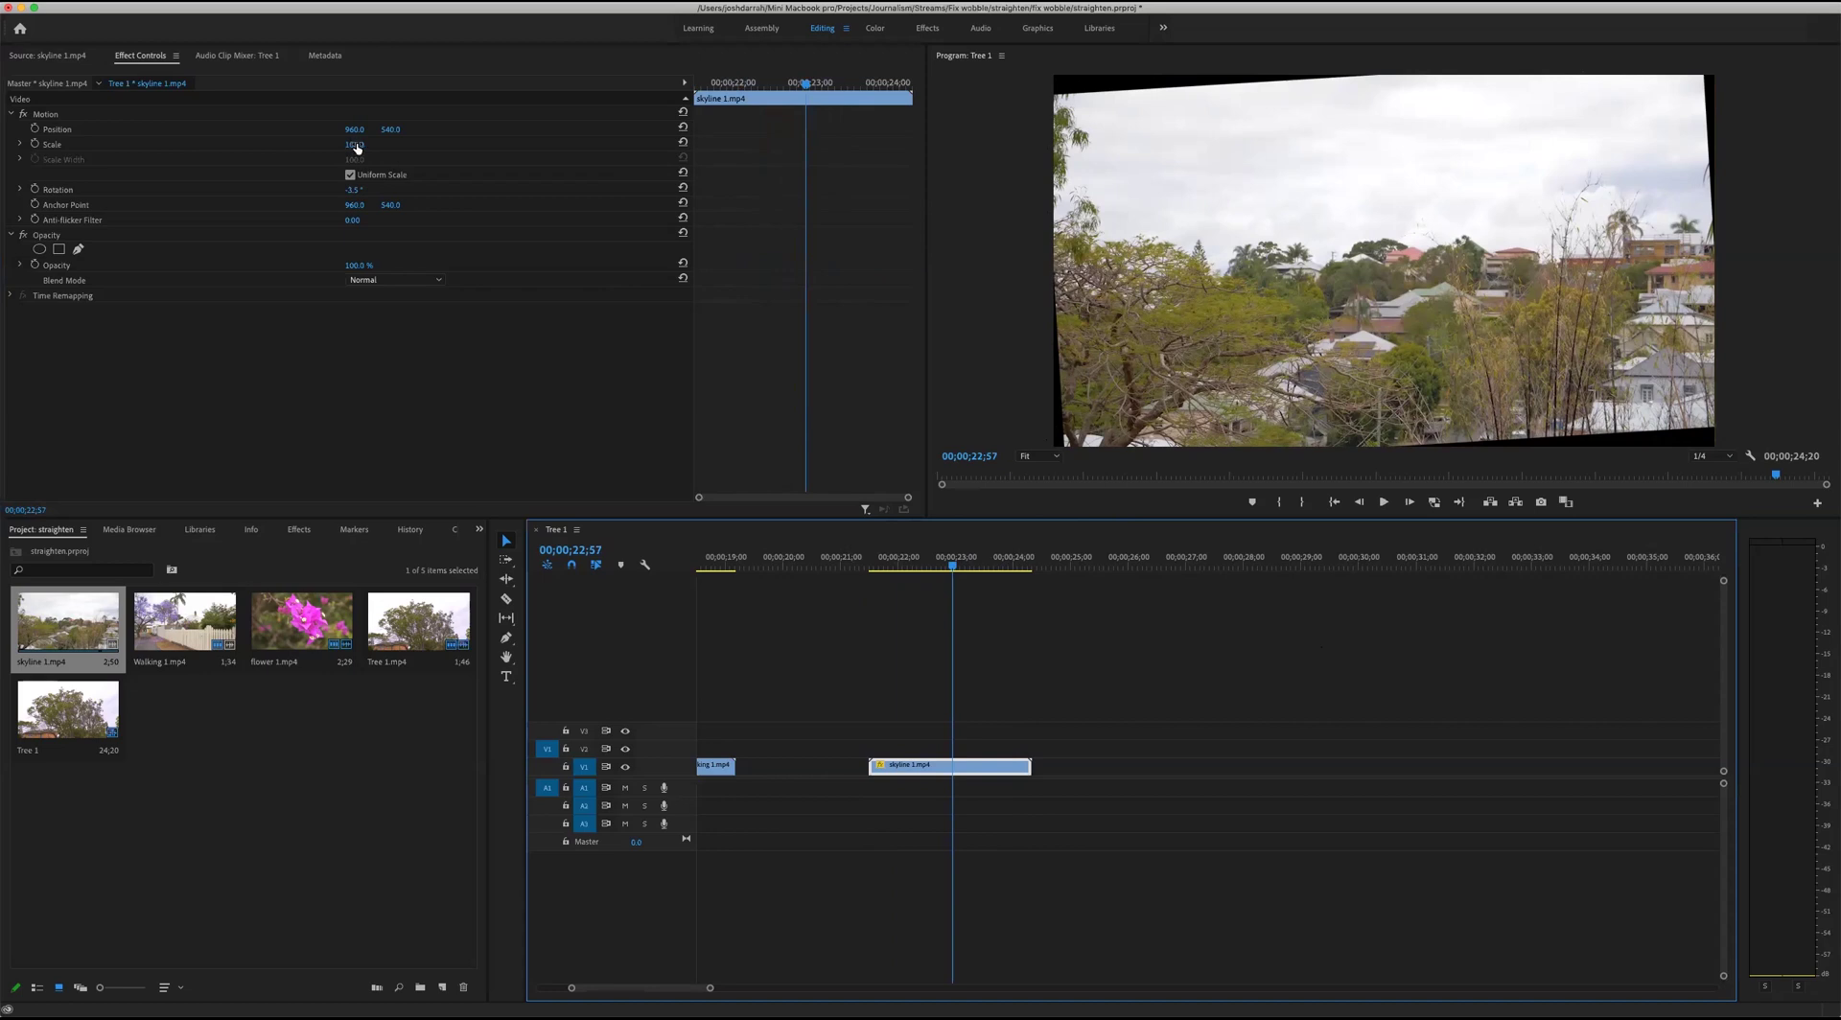
Enlarge the rotated skyline clip until its black corners are cropped out, setting the scale to 112.
click(351, 144)
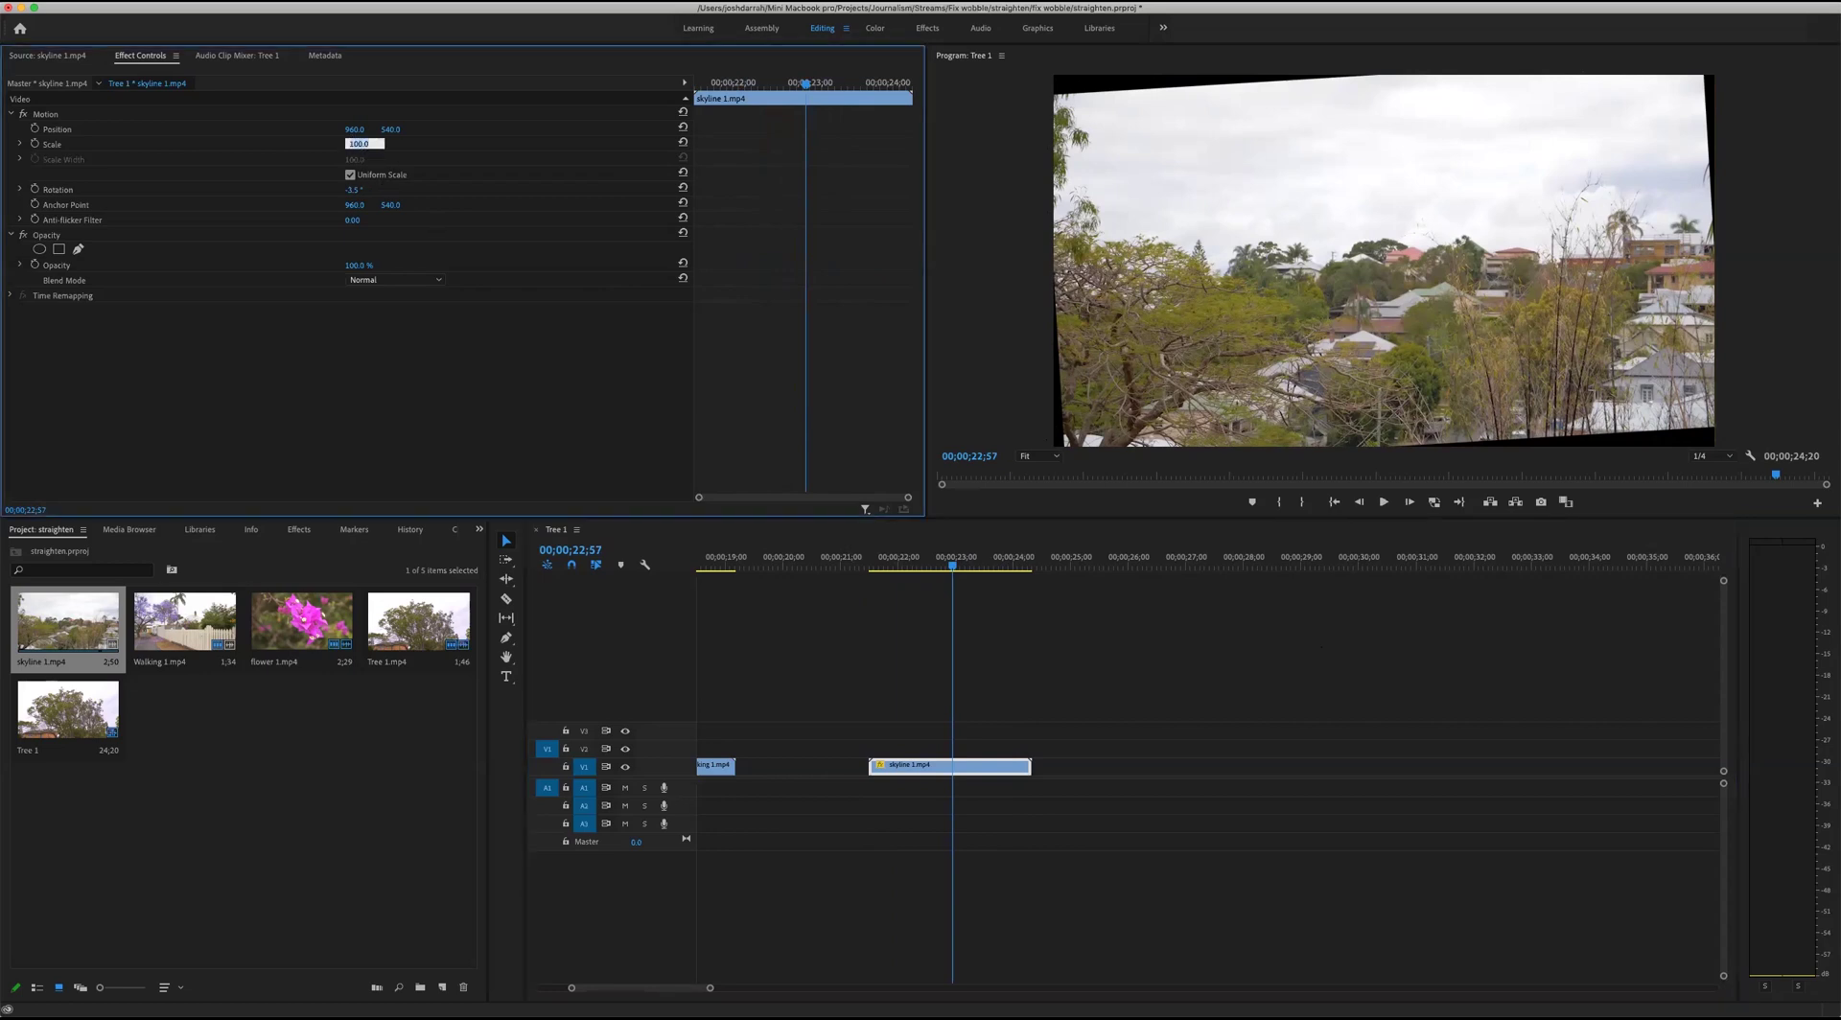
key(Return)
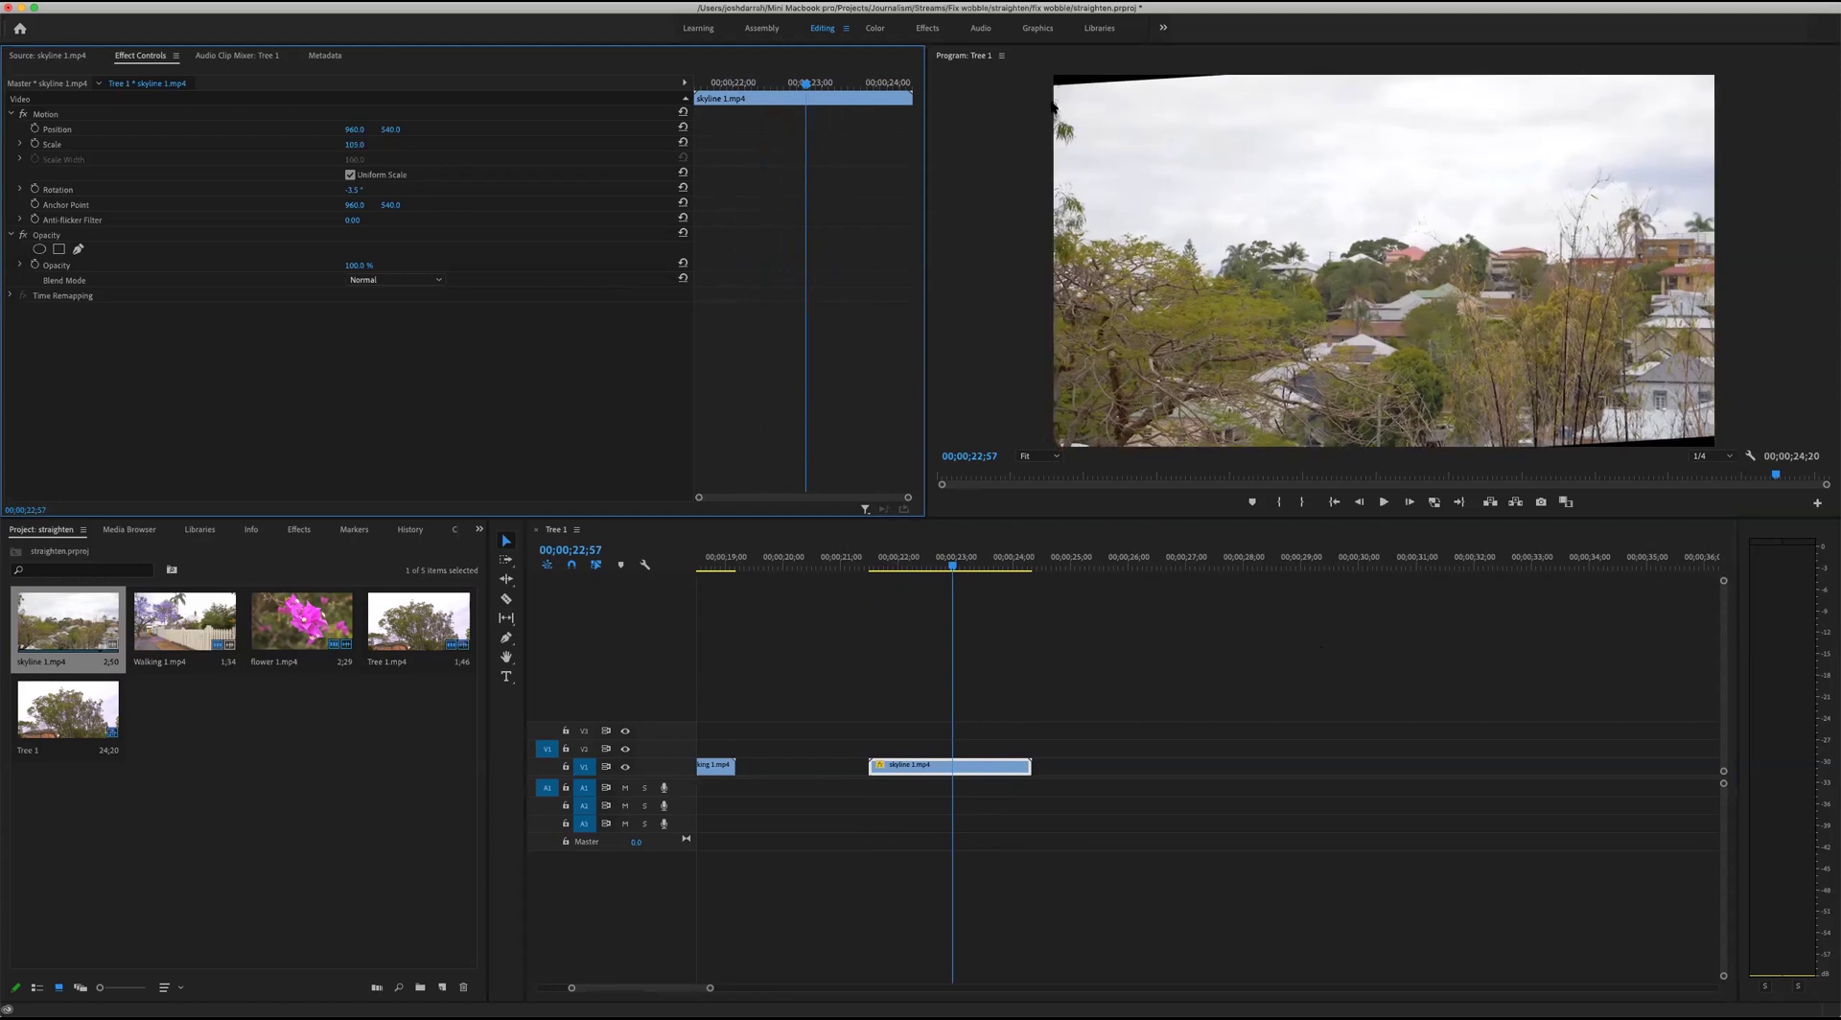
click(360, 144)
key(Return)
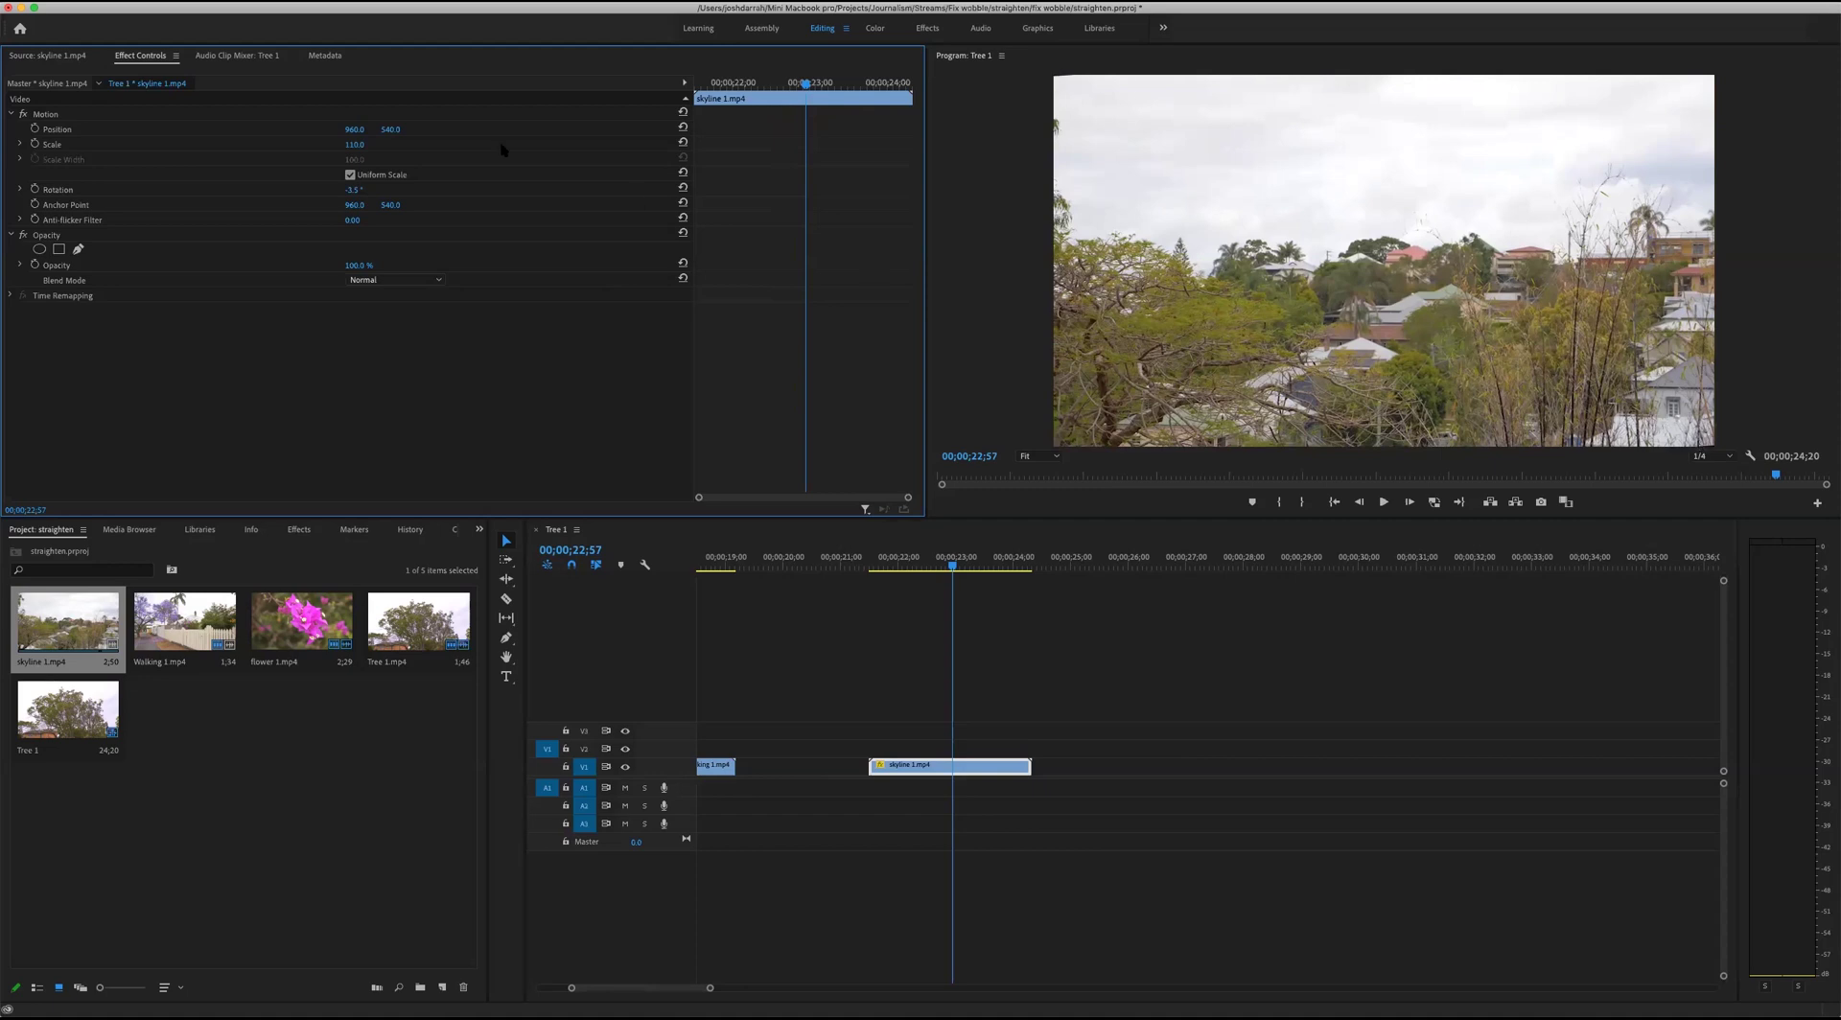
drag(357, 152, 351, 154)
click(353, 145)
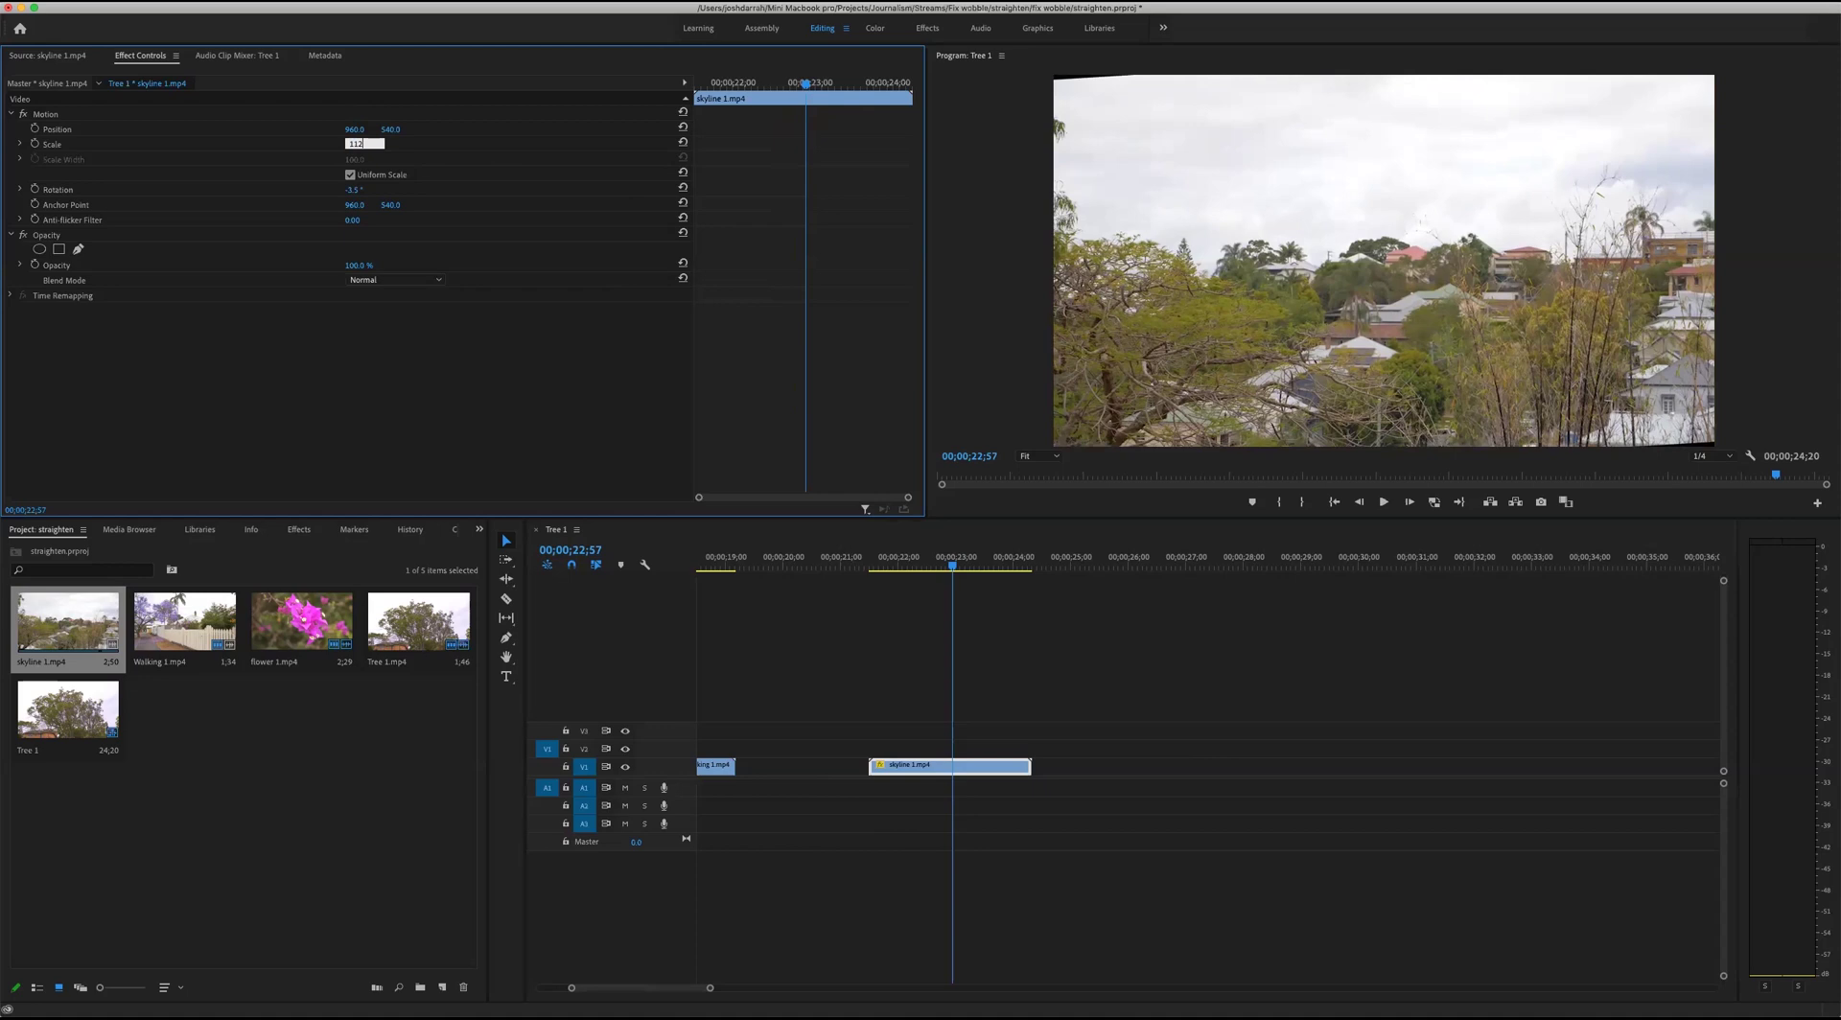
key(Return)
Play the straightened skyline clip from its start to check the framing.
mouse_move(938, 563)
mouse_down()
mouse_move(886, 568)
mouse_move(1007, 571)
mouse_move(922, 573)
mouse_up()
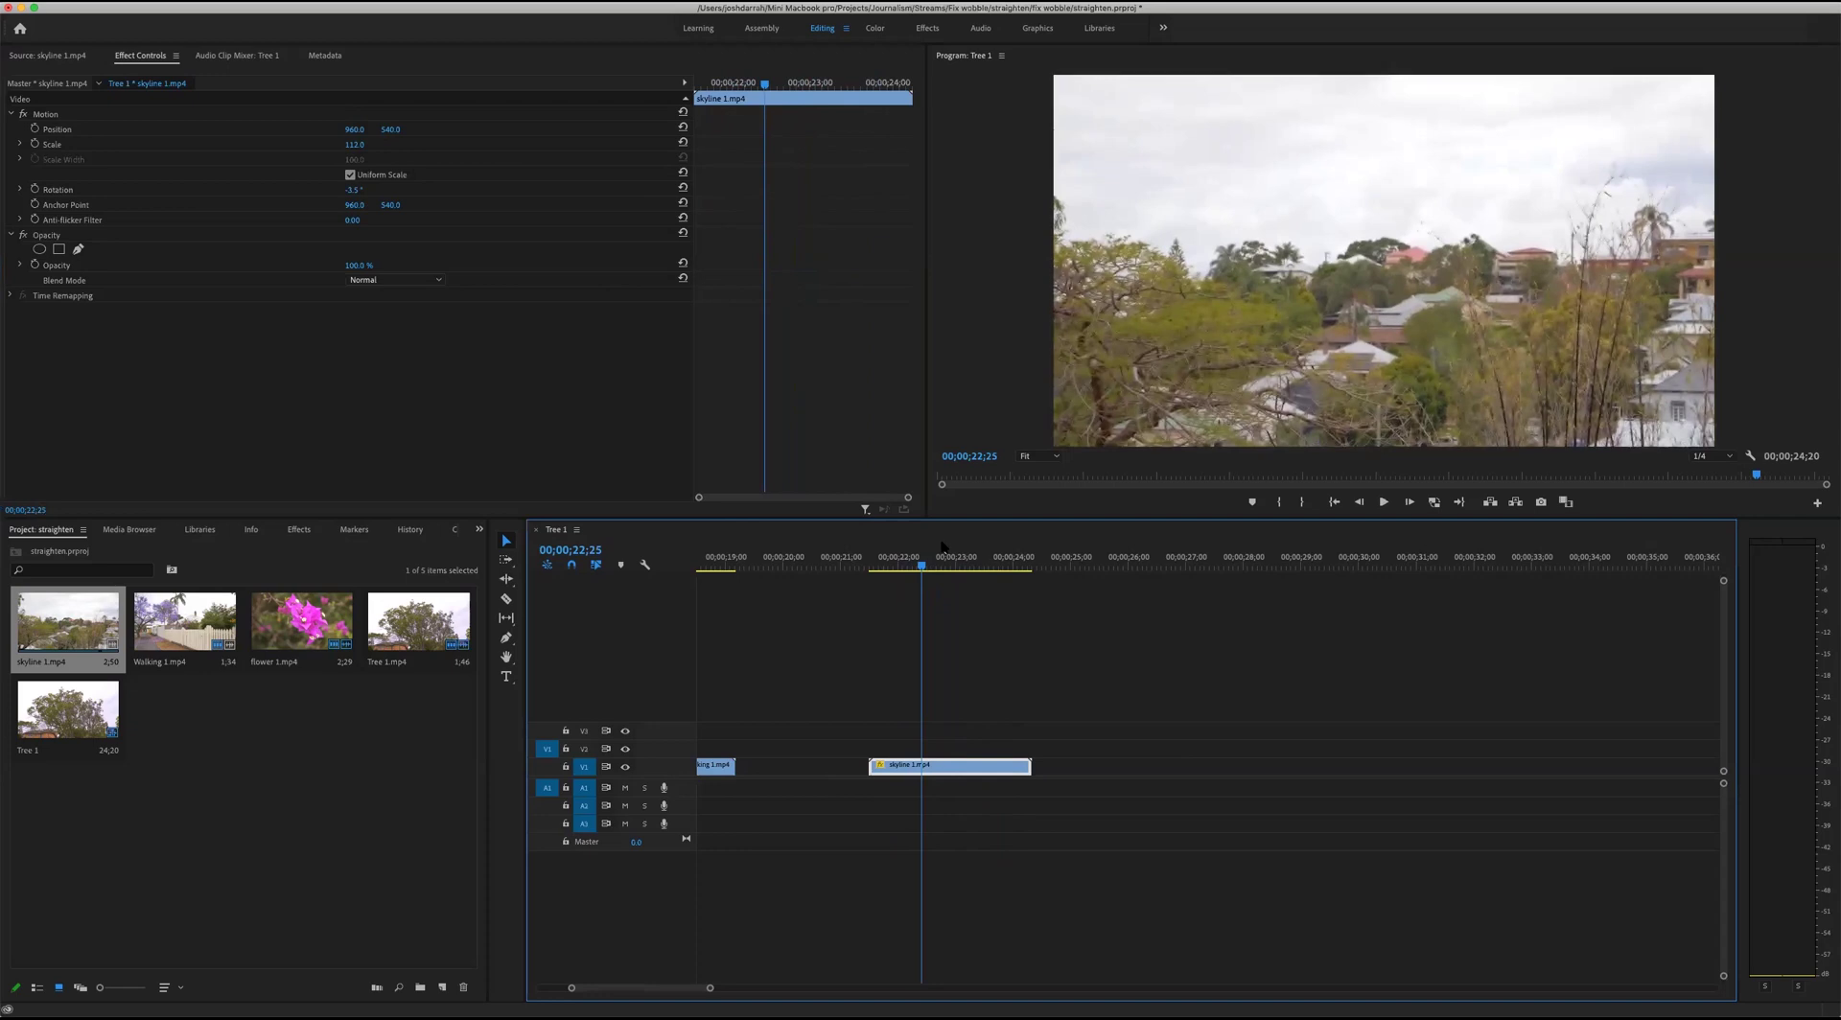
key(Up)
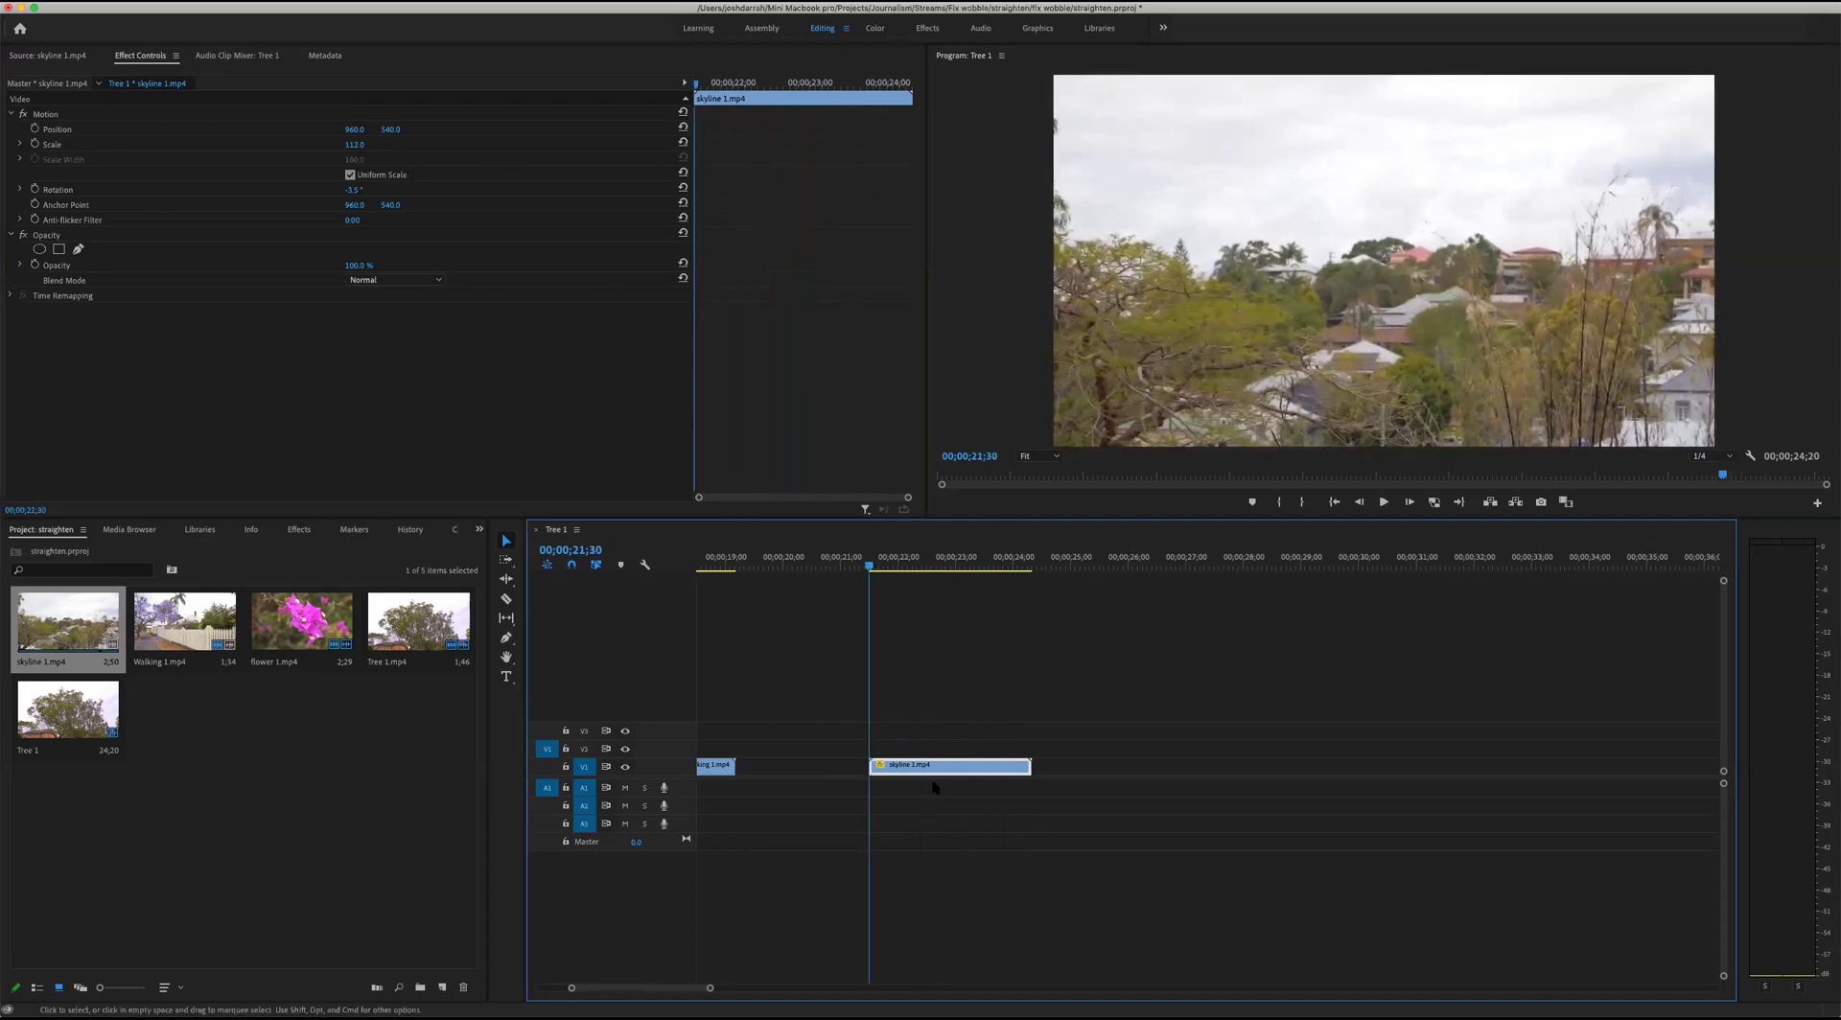
key(space)
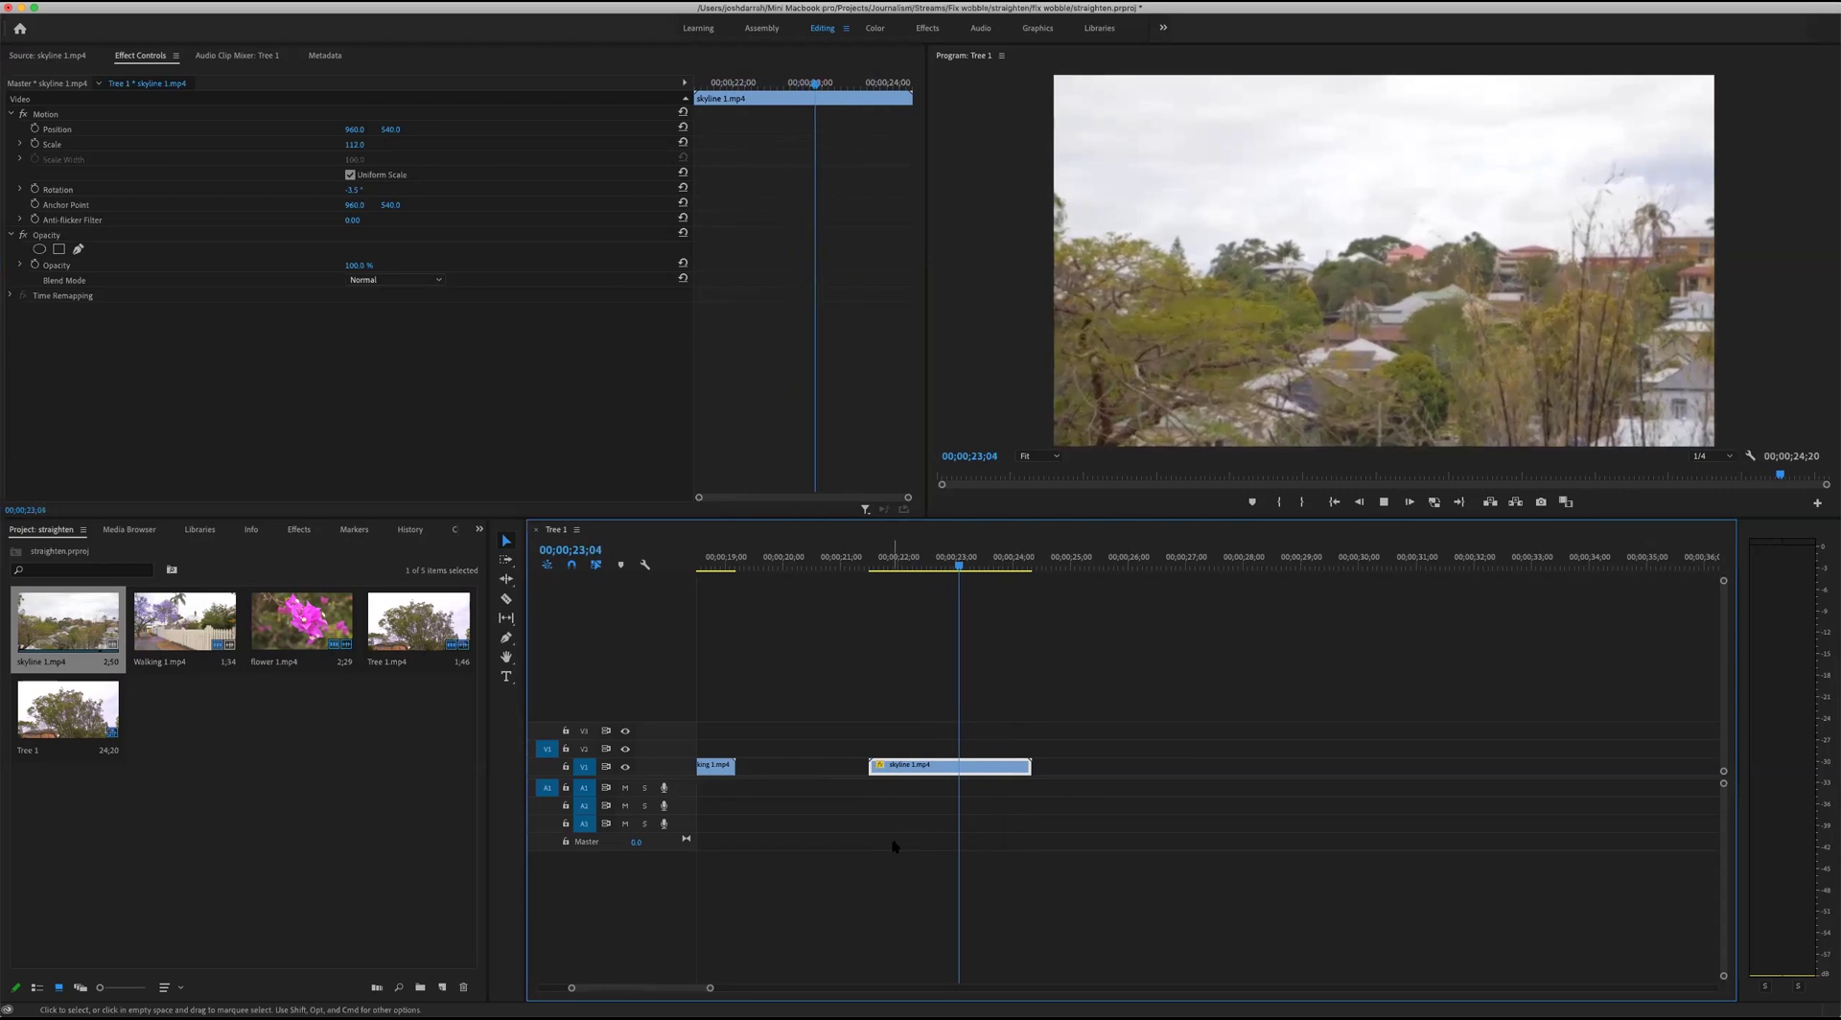
key(space)
Add an unedited copy of skyline 1.mp4 after the straightened clip and scrub through both to compare them.
drag(67, 622, 1086, 782)
click(1069, 561)
key(space)
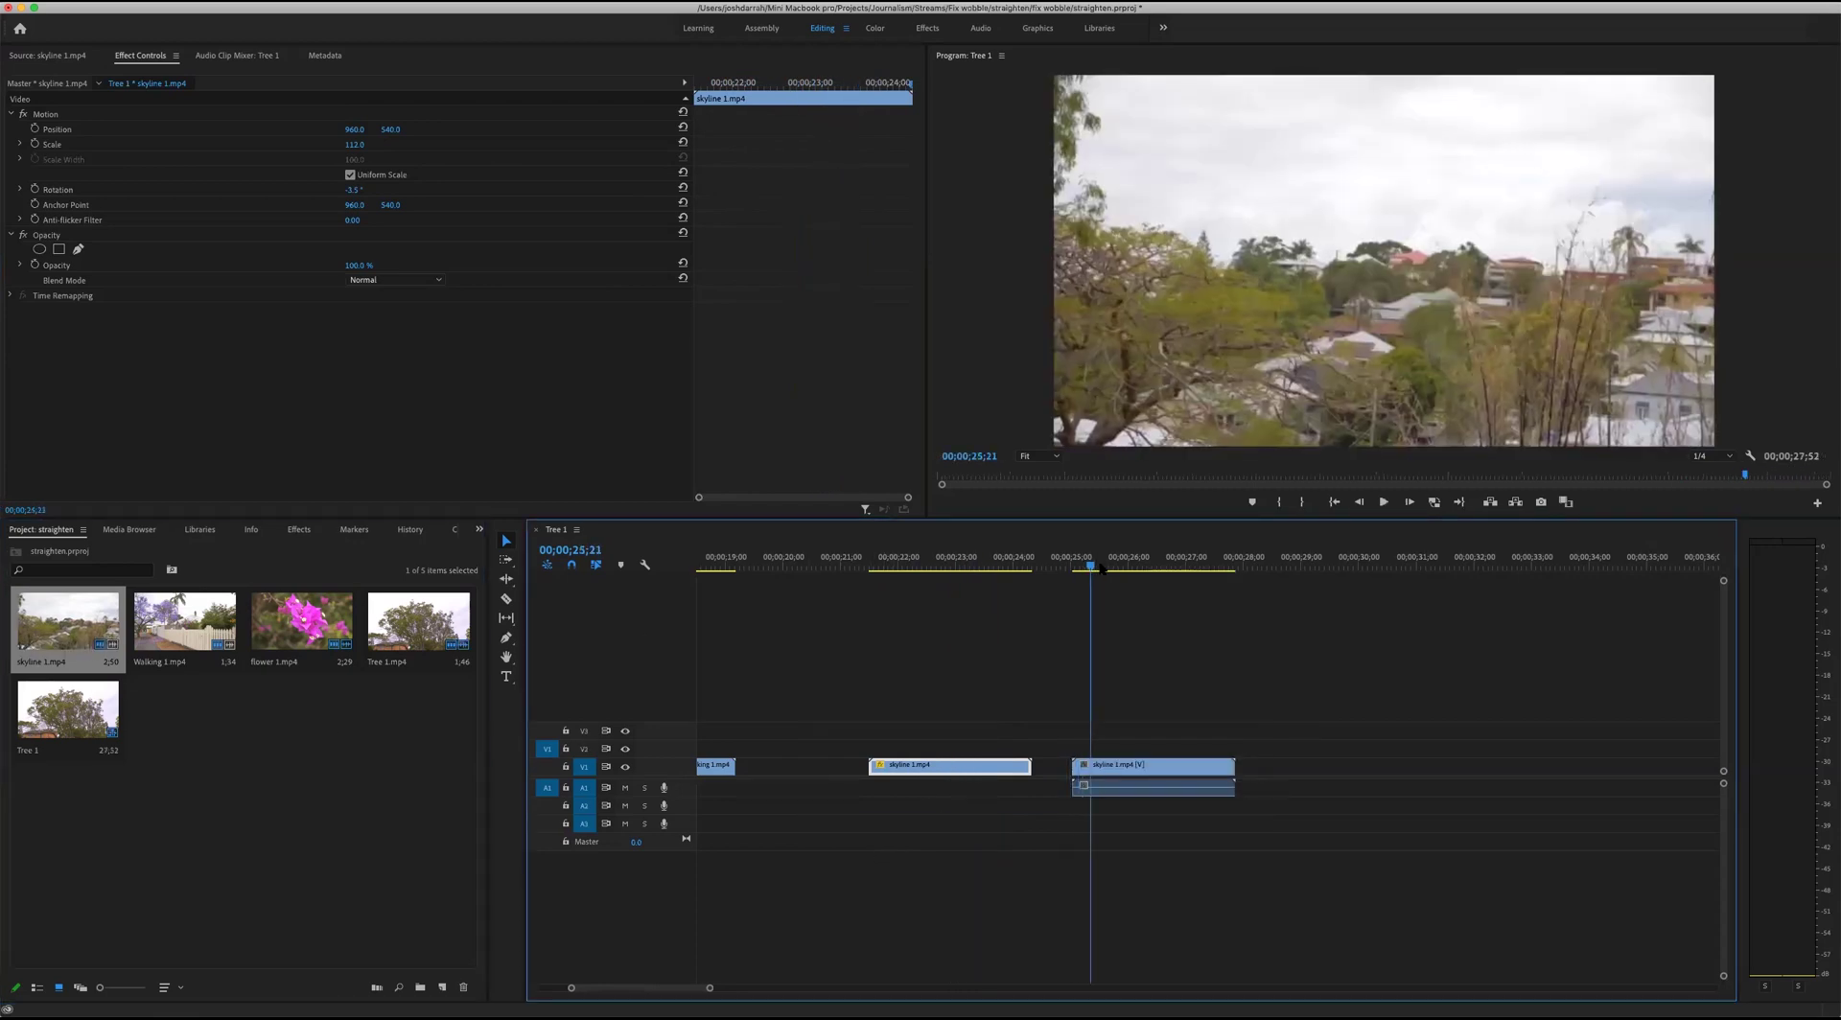
mouse_move(1138, 572)
mouse_down()
mouse_move(912, 573)
mouse_move(1160, 568)
mouse_up()
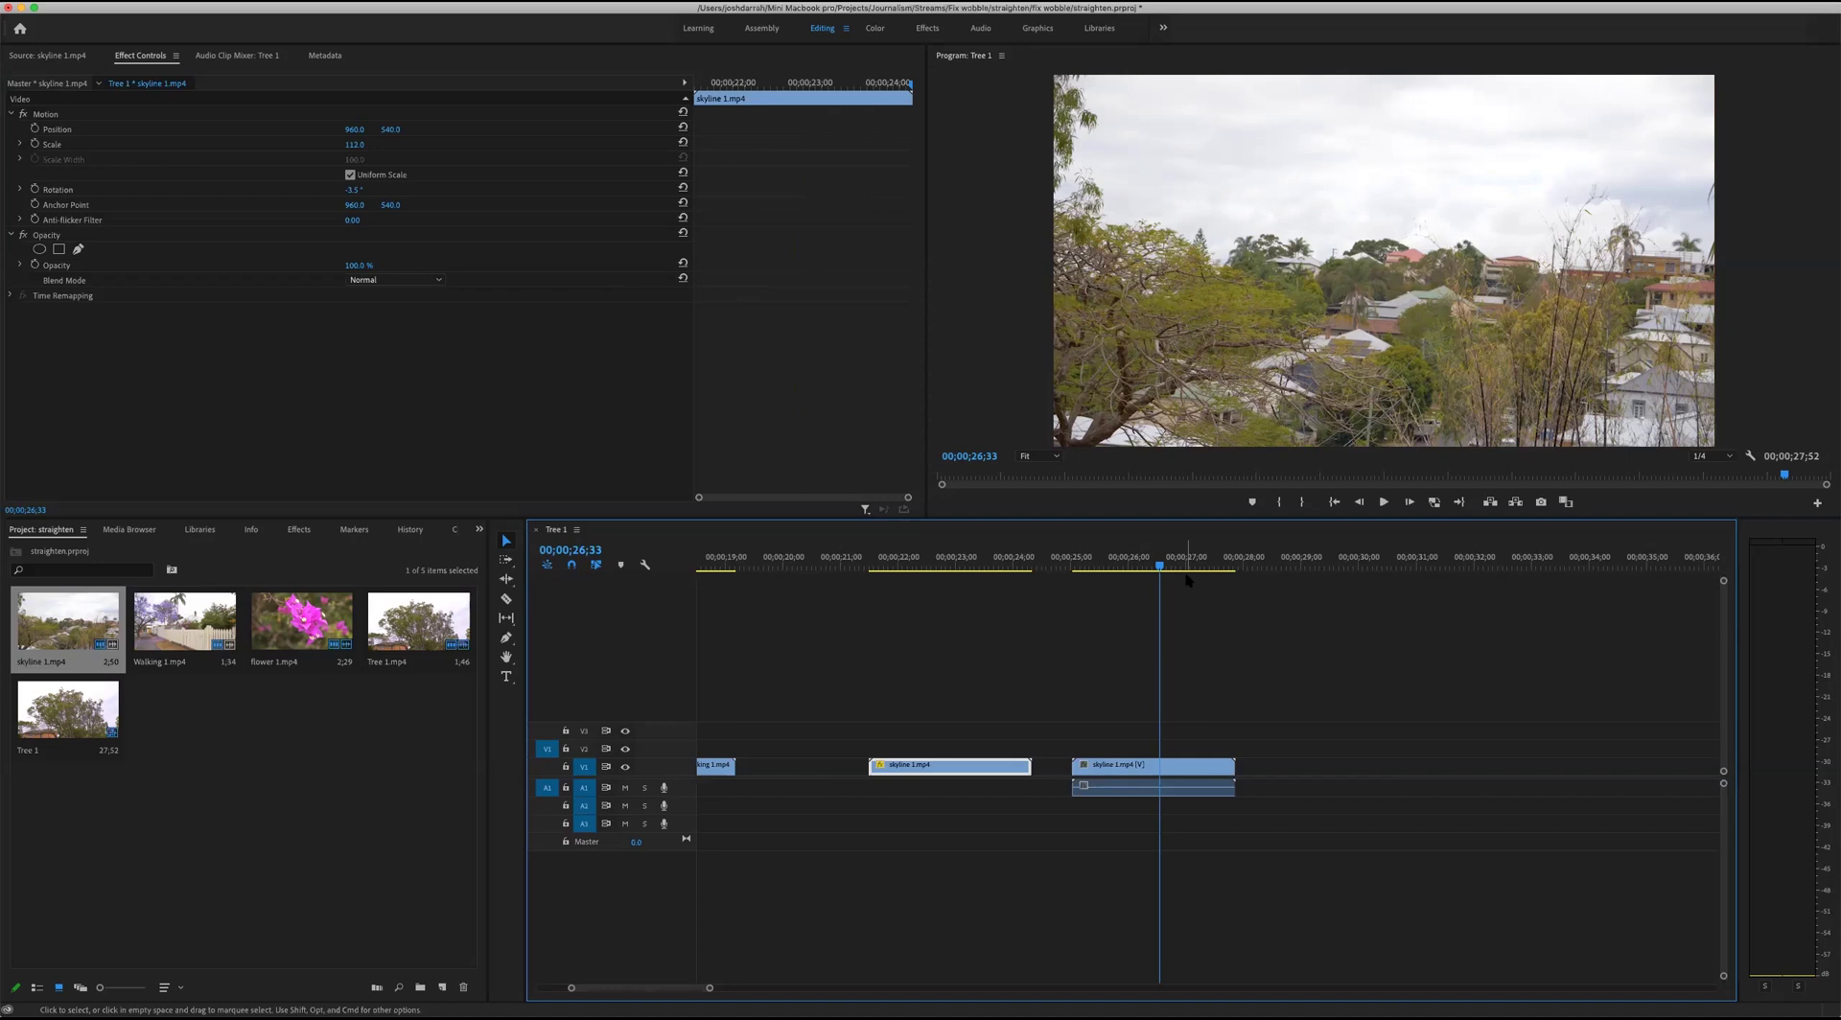
drag(1161, 566, 958, 565)
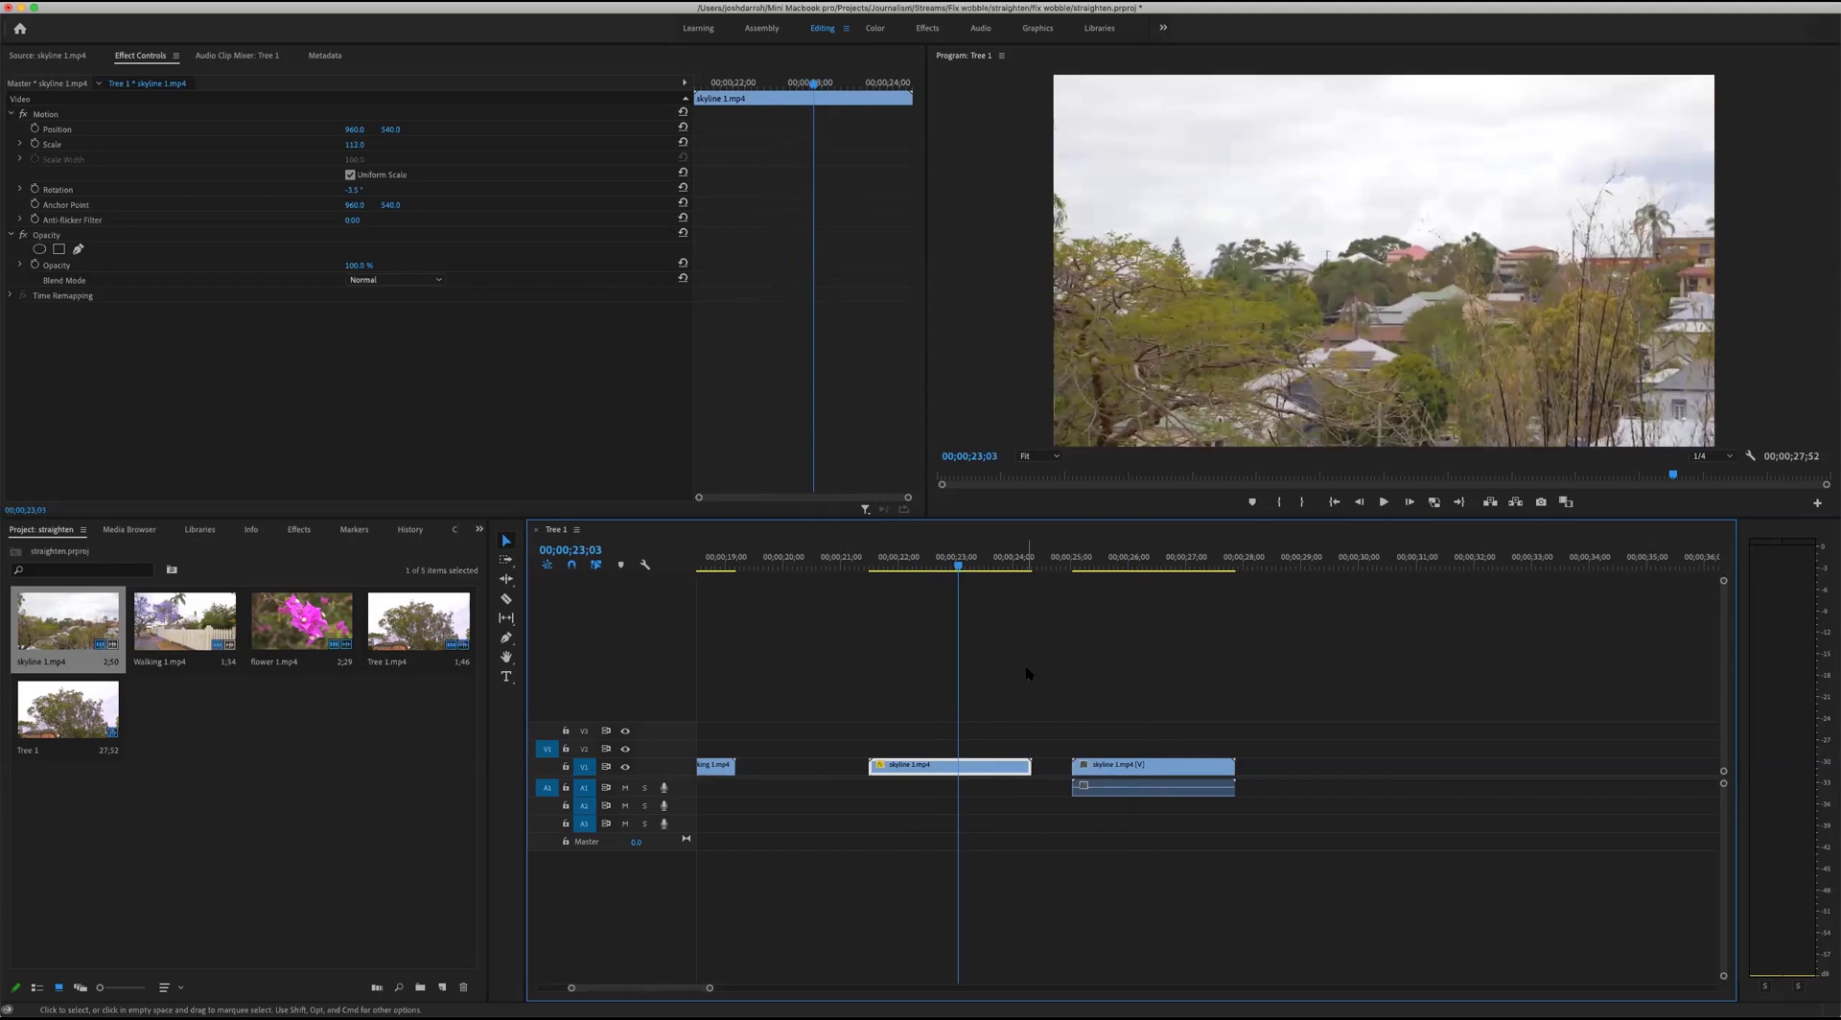
drag(958, 566, 916, 566)
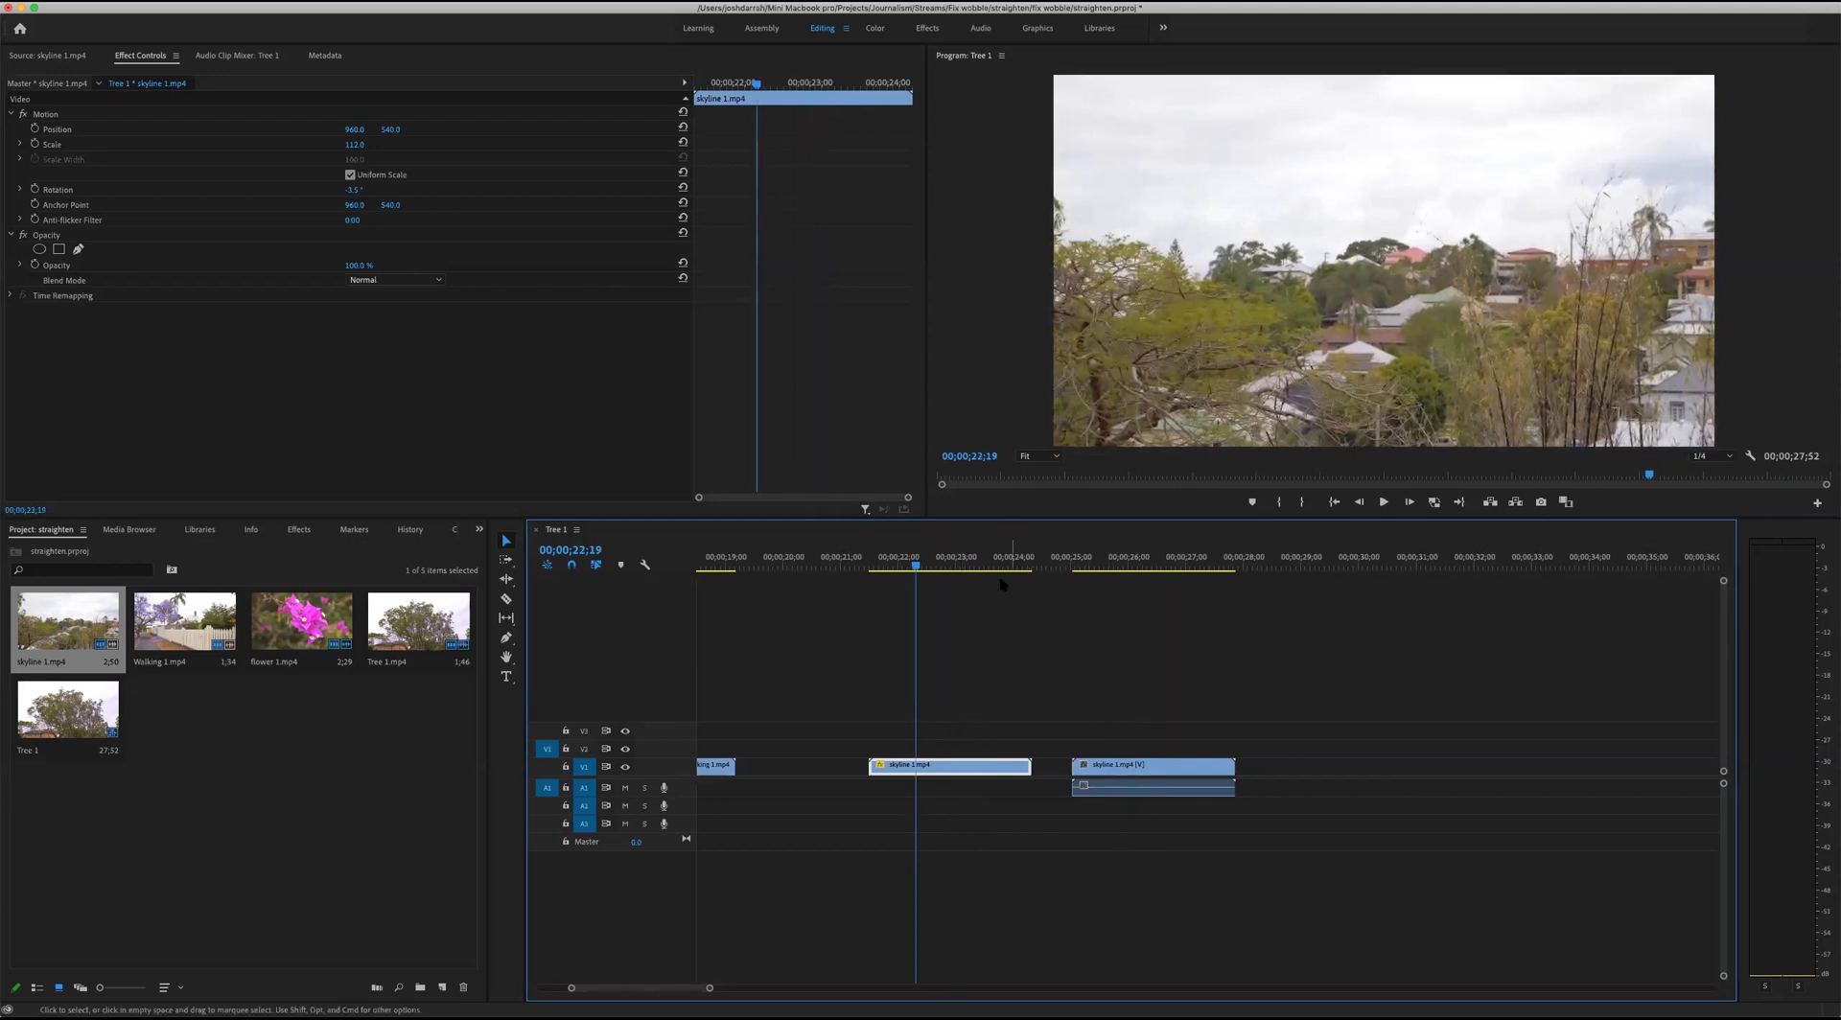
mouse_move(930, 565)
mouse_down()
mouse_move(1002, 566)
mouse_move(896, 566)
mouse_move(918, 566)
mouse_up()
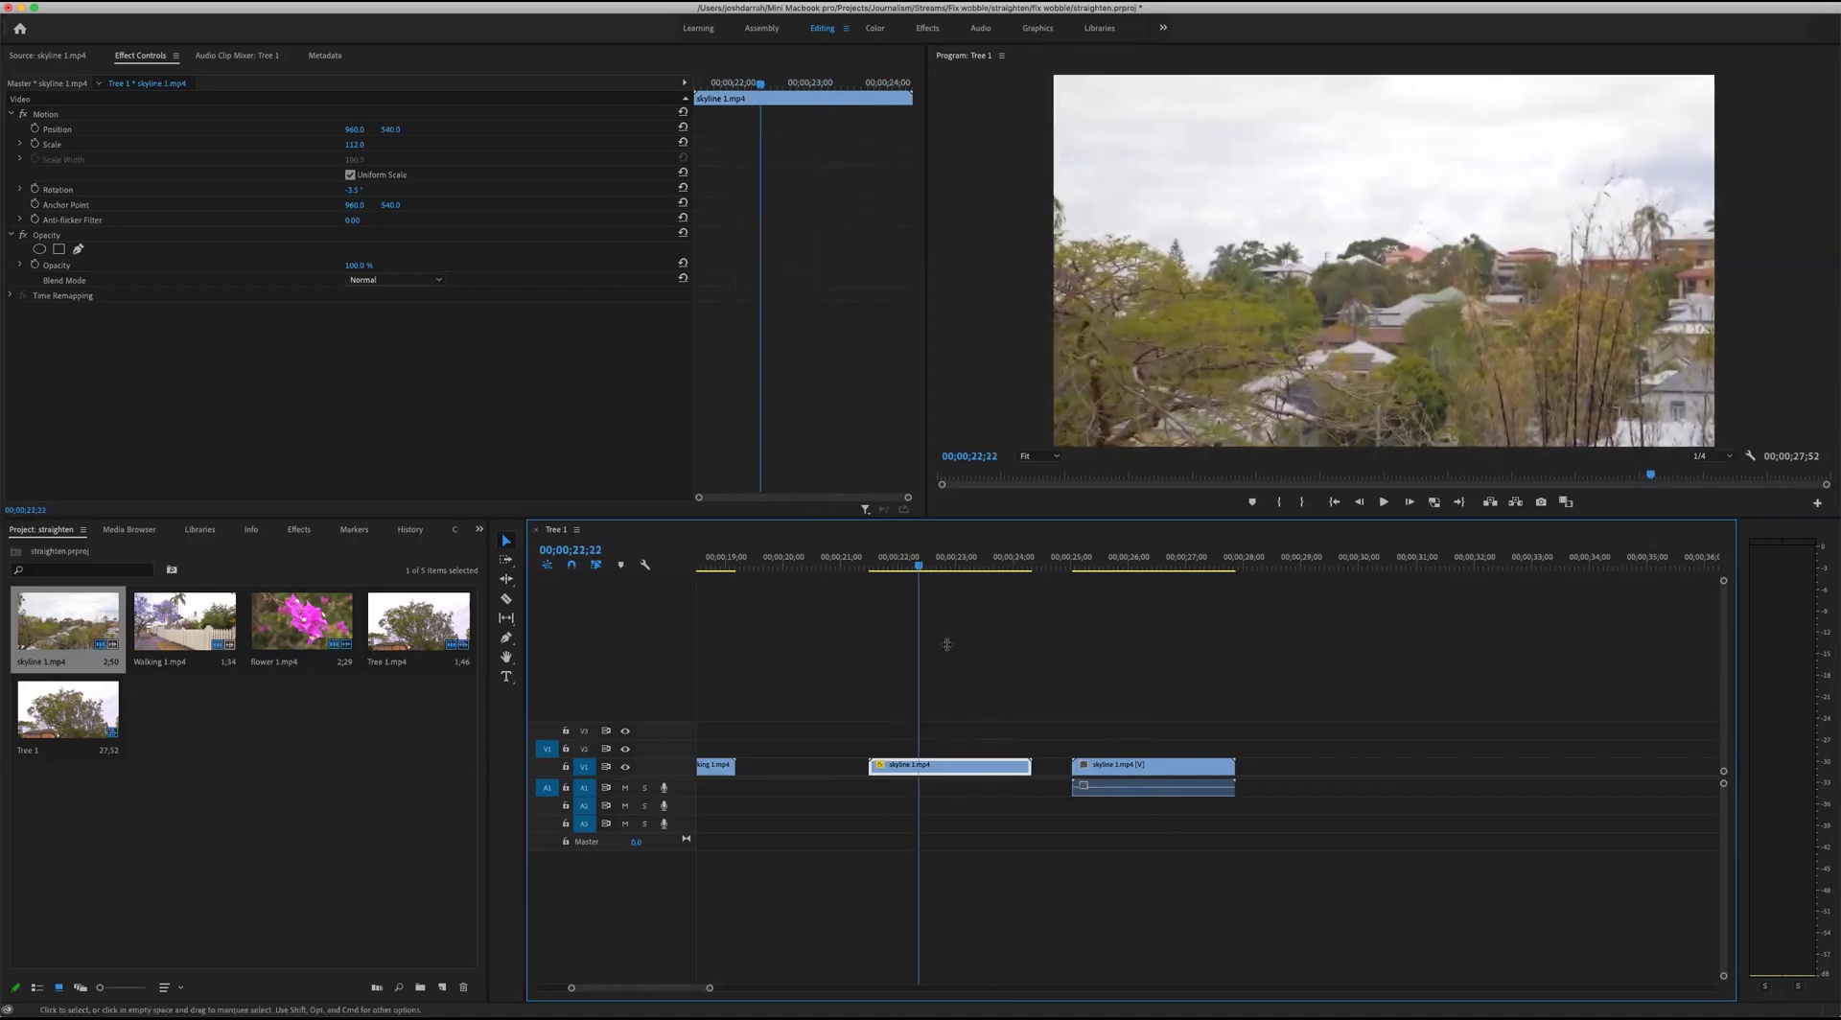
Apply the Warp Stabilizer effect to the straightened skyline clip.
click(479, 529)
click(508, 616)
drag(388, 687, 936, 767)
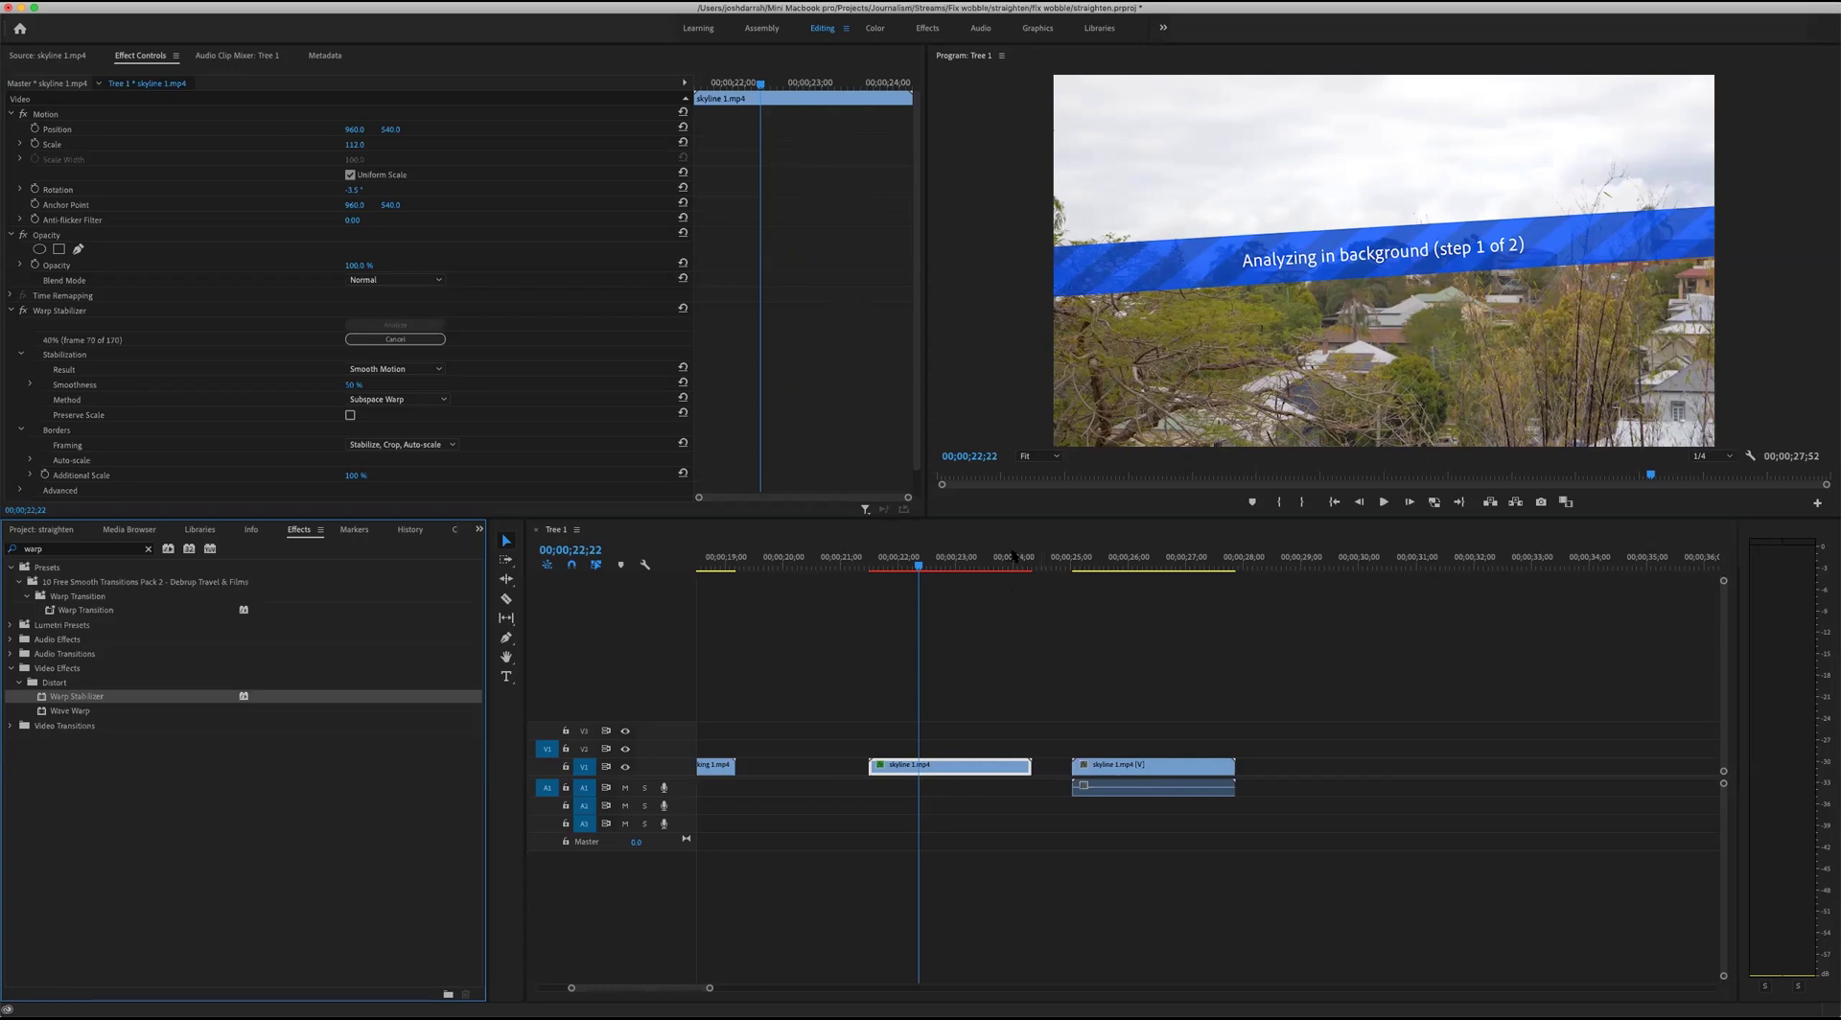
Select the straightened skyline clip with the playhead over it to follow its Warp Stabilizer analysis.
click(1093, 625)
key(minus)
click(1076, 547)
click(1093, 552)
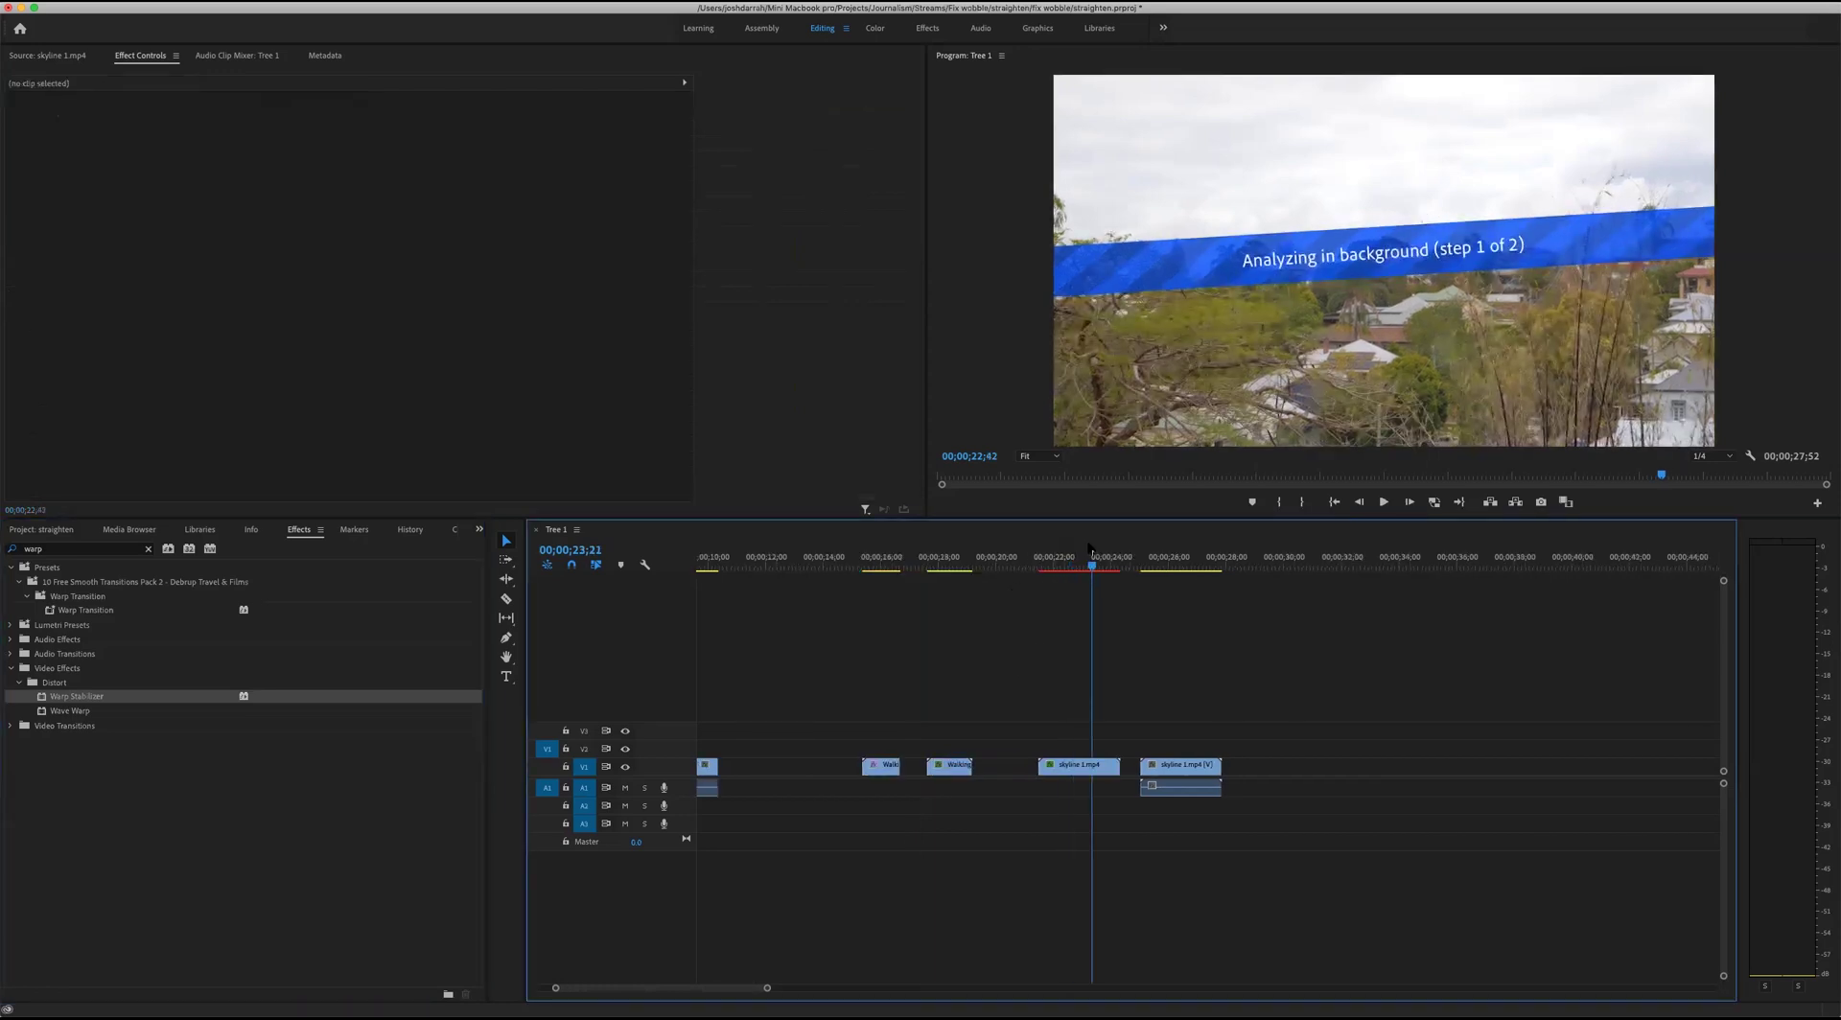
key(equal)
drag(1316, 557, 1193, 560)
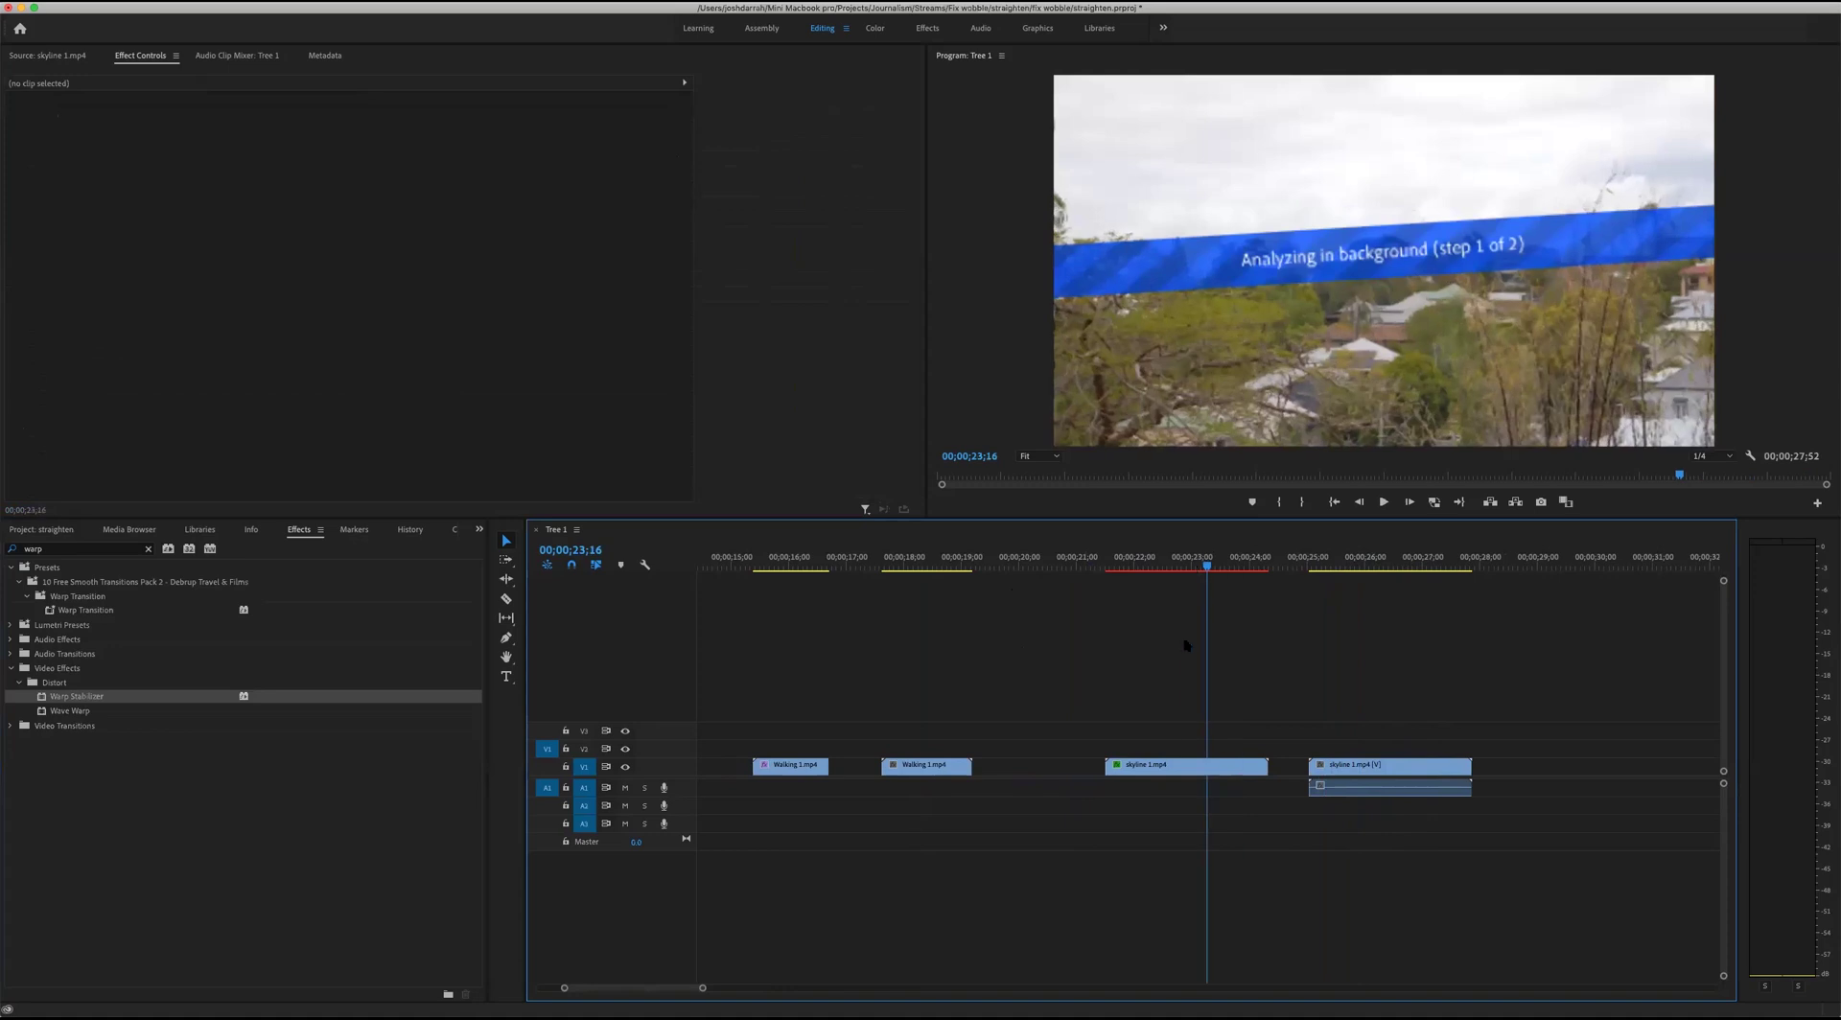
click(1185, 766)
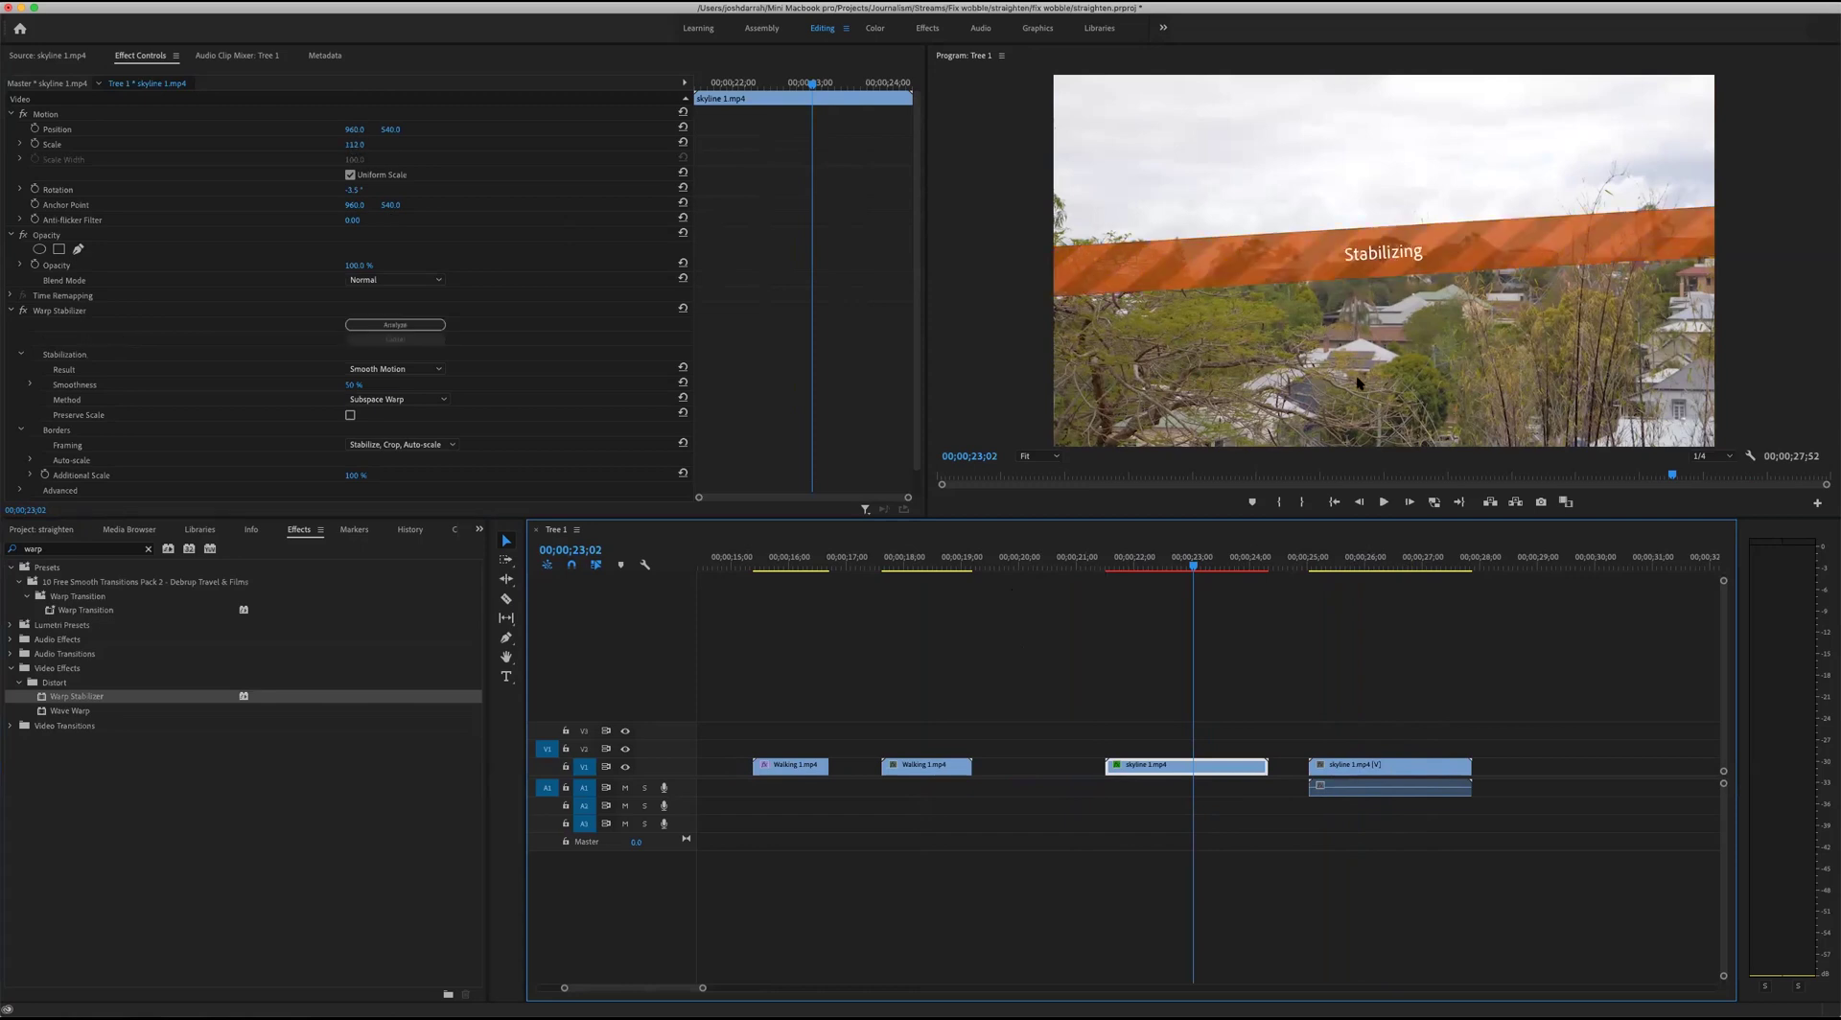
Try scaling the unedited skyline copy to 200, scrub through it to judge the image quality, and undo the scaling.
click(1355, 566)
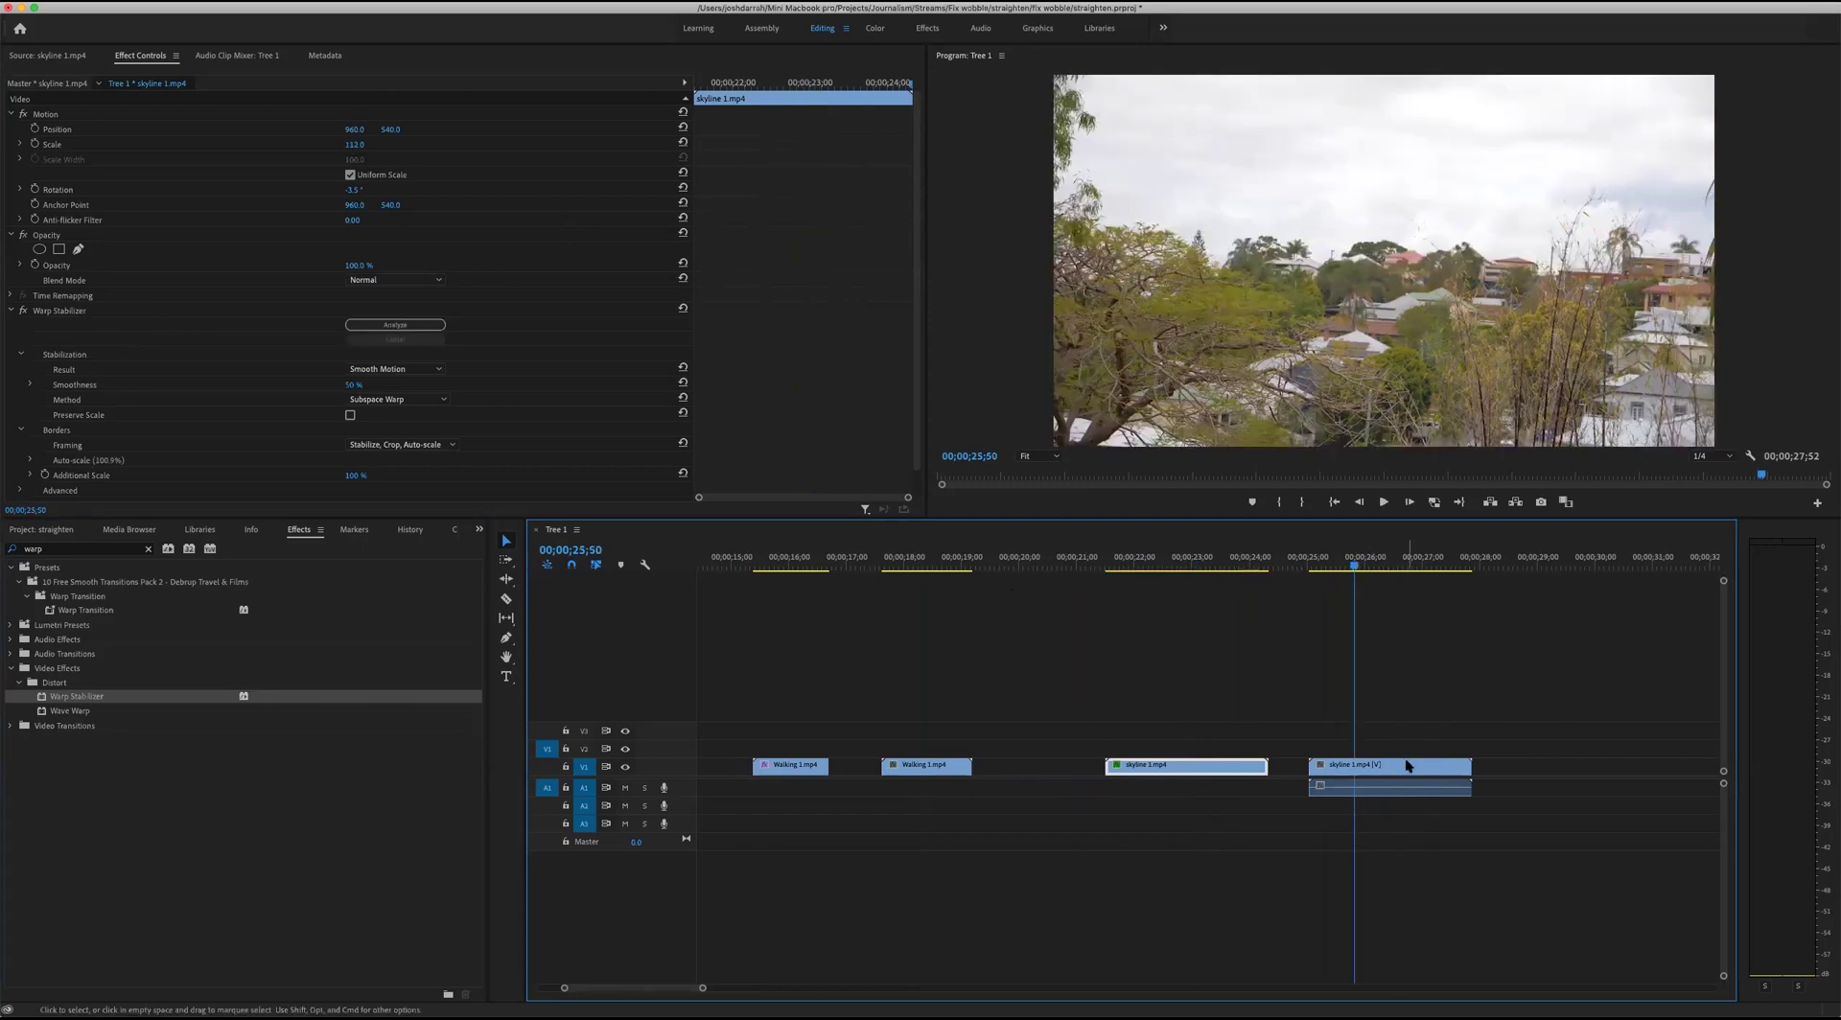
click(1410, 765)
click(356, 145)
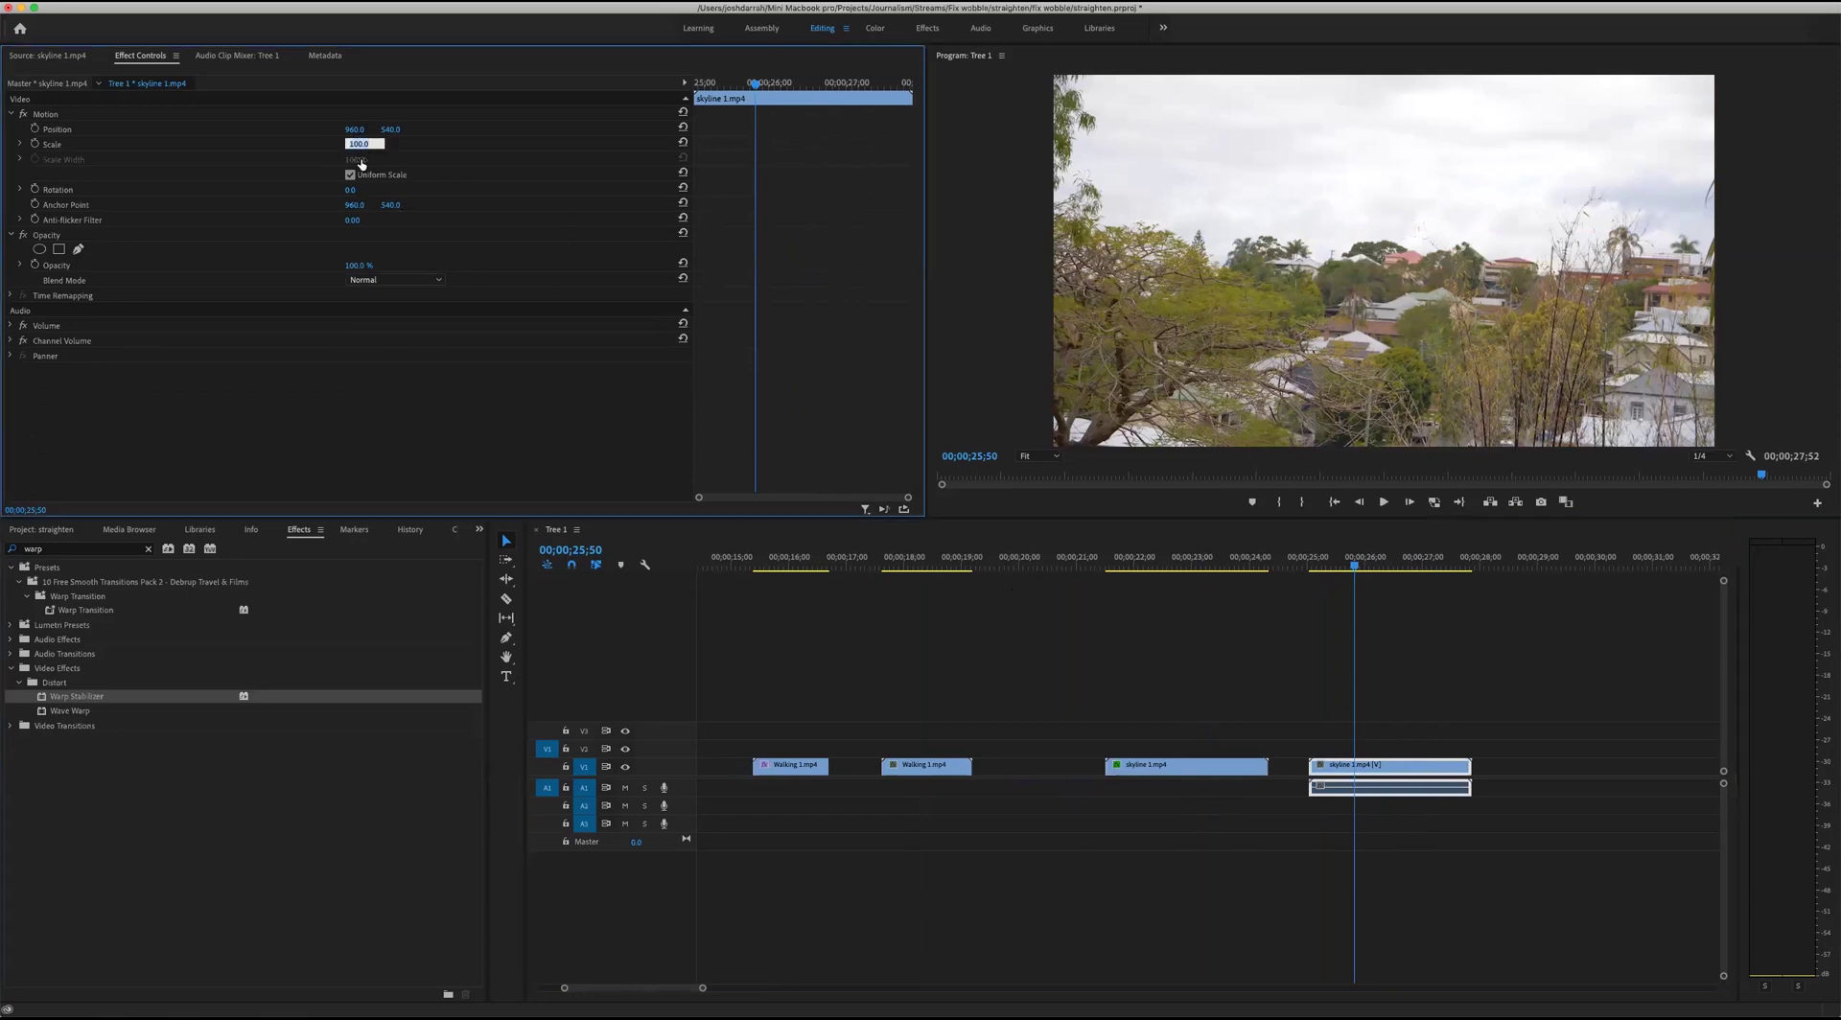
key(Return)
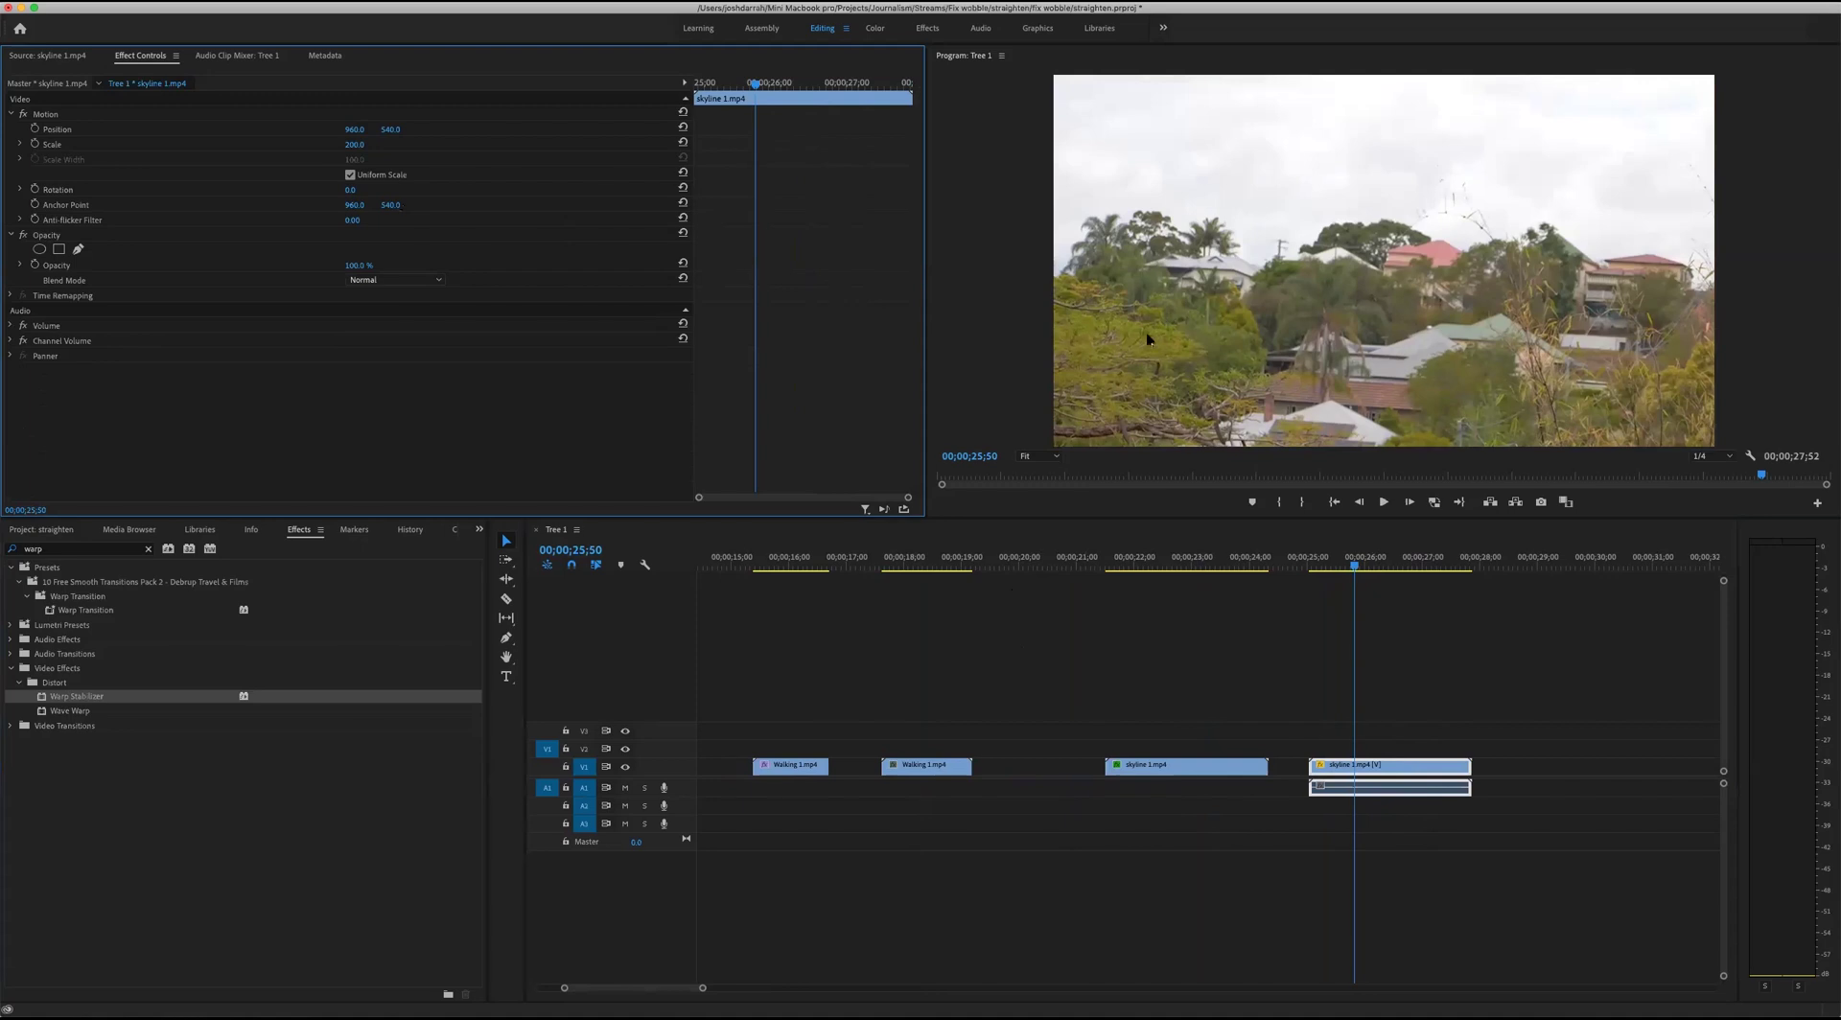
click(1342, 566)
drag(1346, 568, 1373, 568)
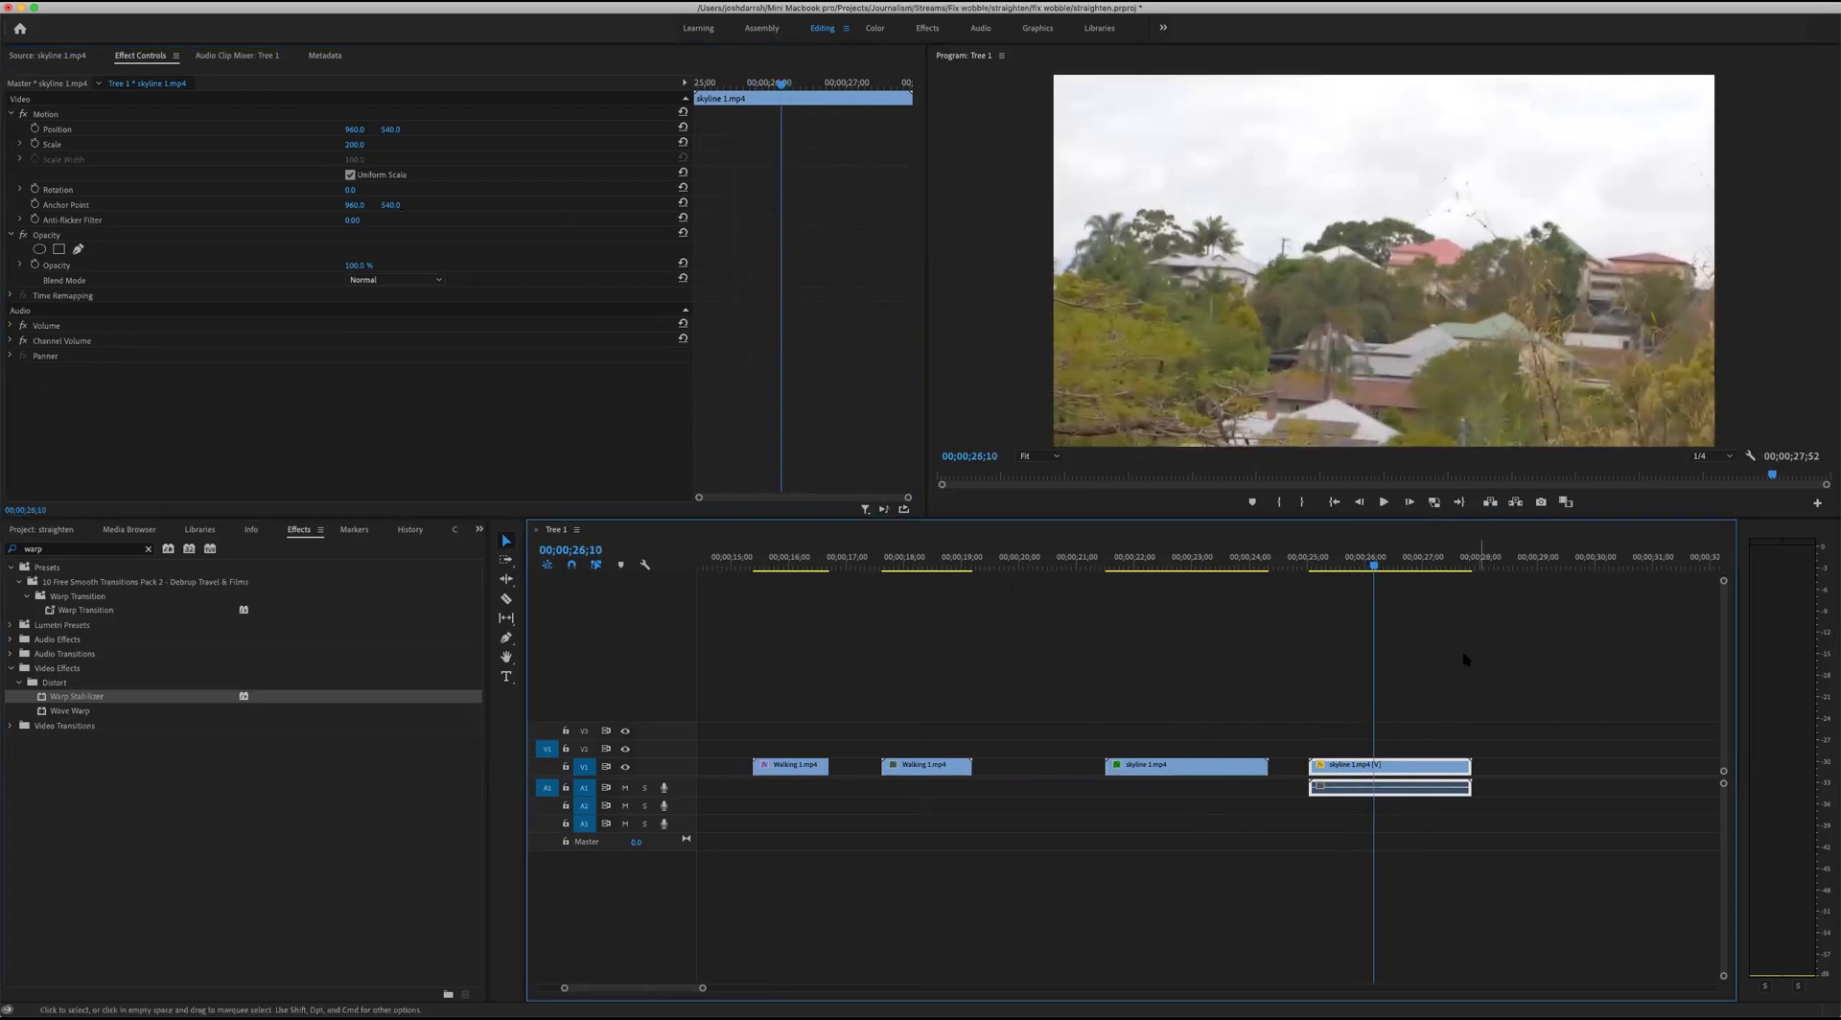
key(super+z)
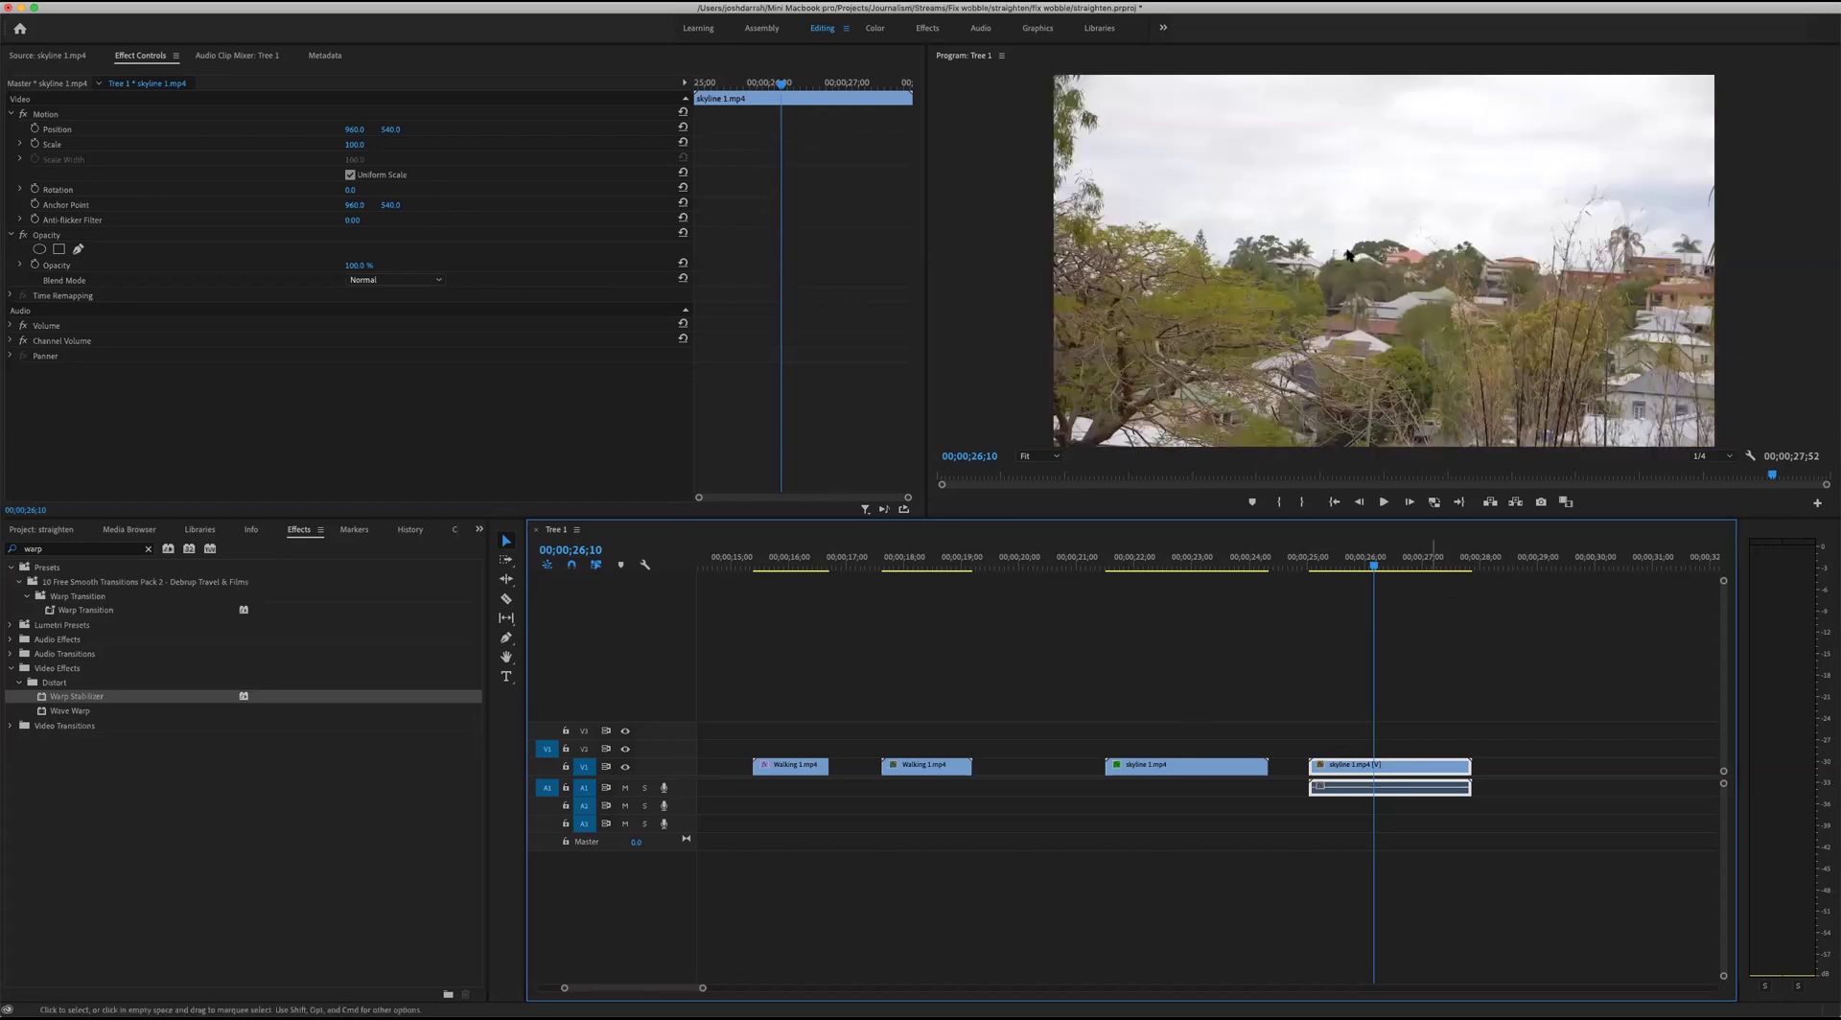
Play the stabilized skyline clip and the unedited copy after it to compare their motion.
click(1196, 561)
click(1212, 764)
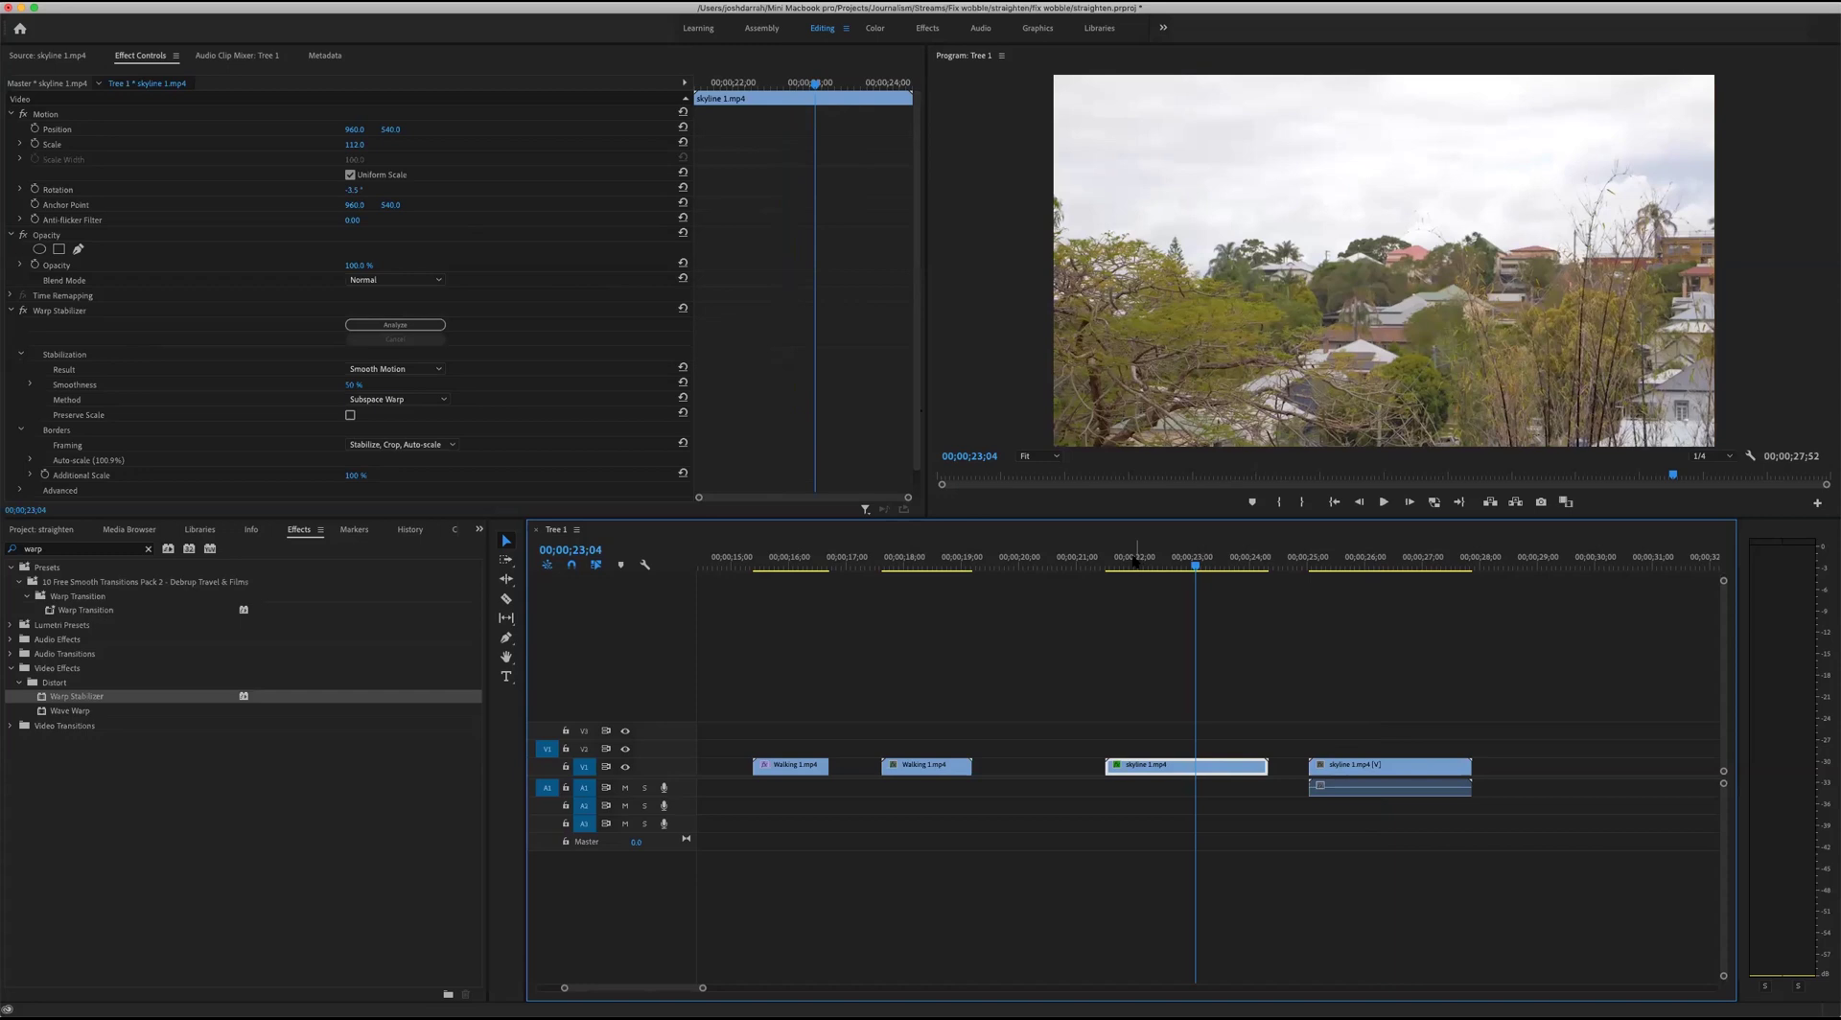
drag(1128, 565, 1106, 568)
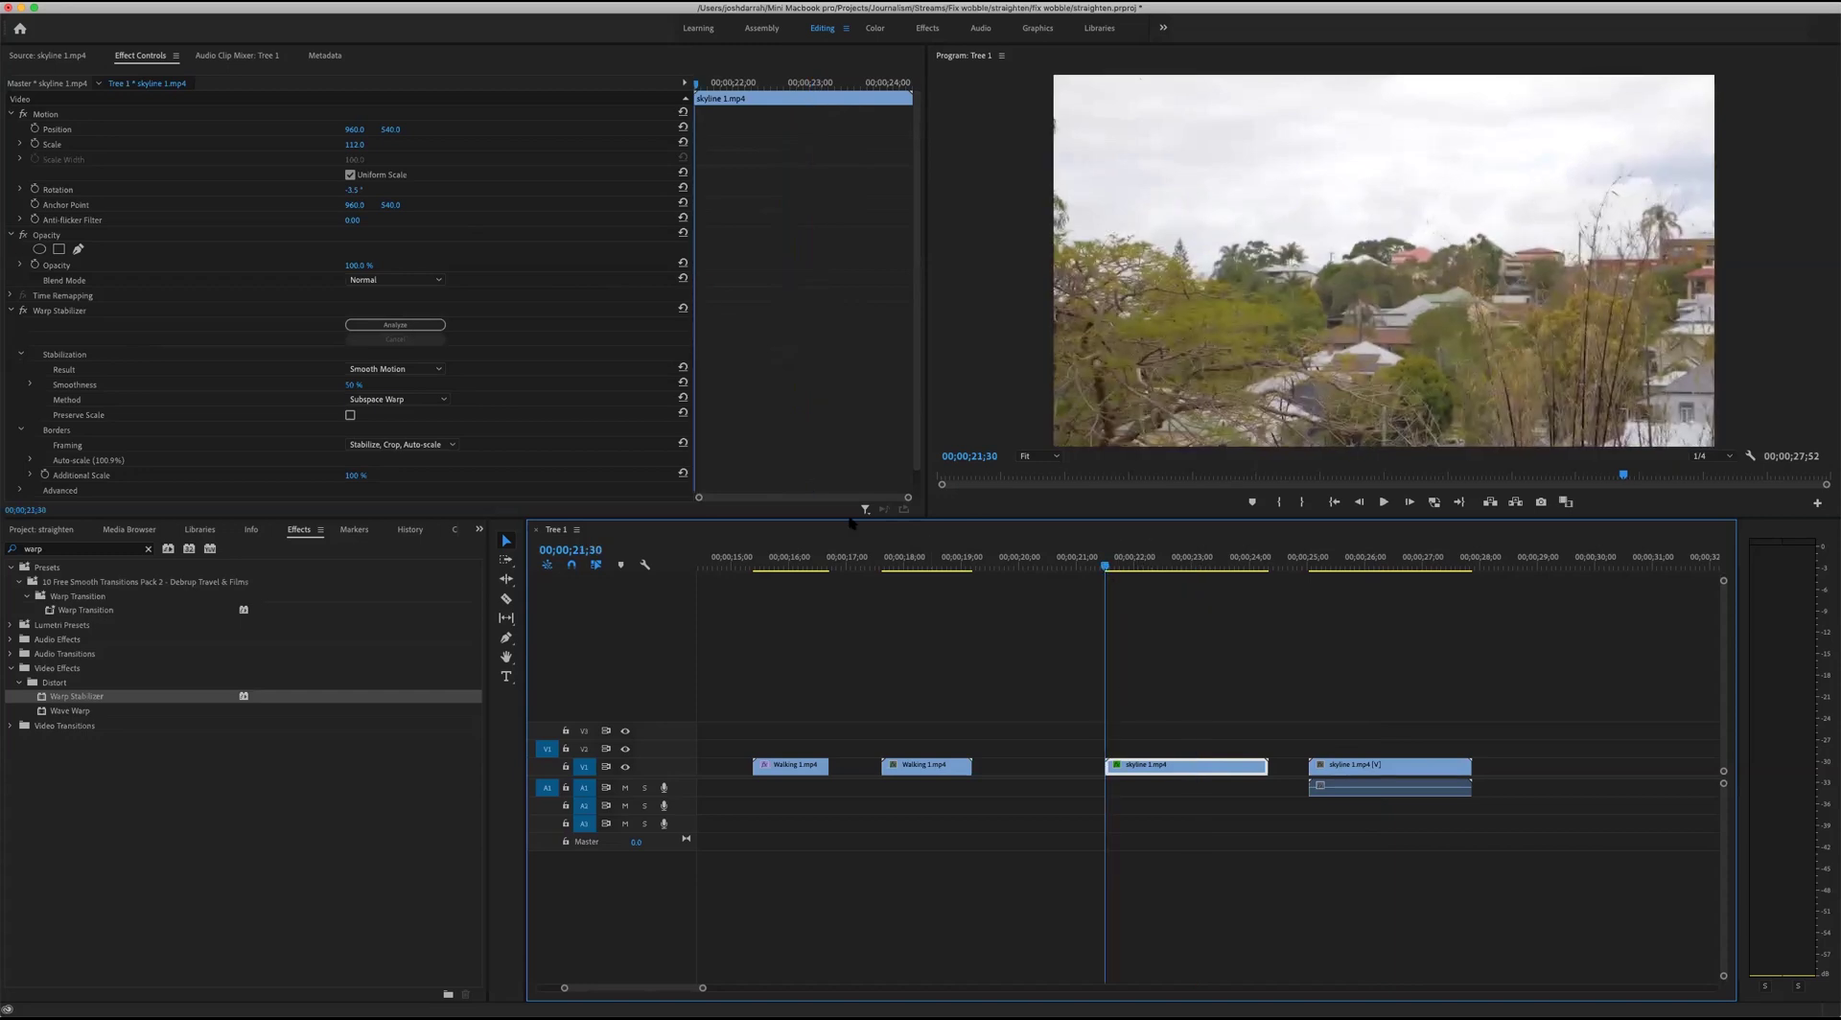
key(space)
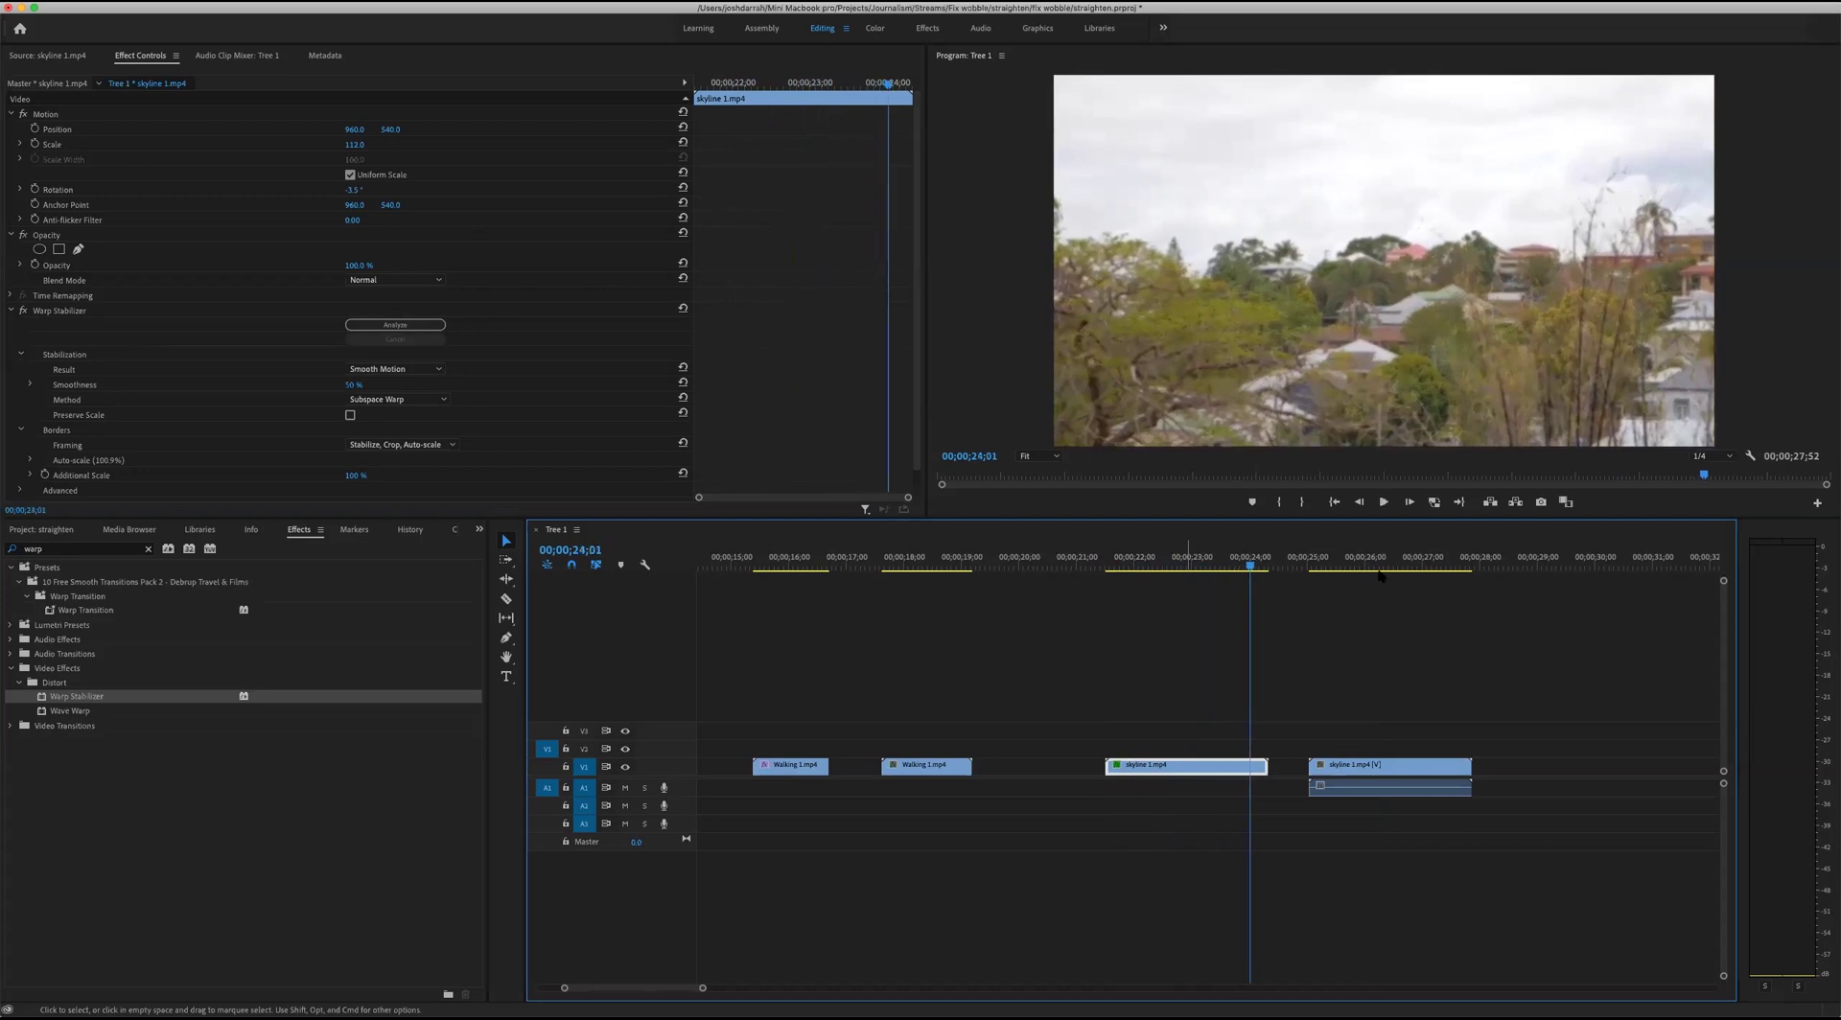
key(Down)
key(space)
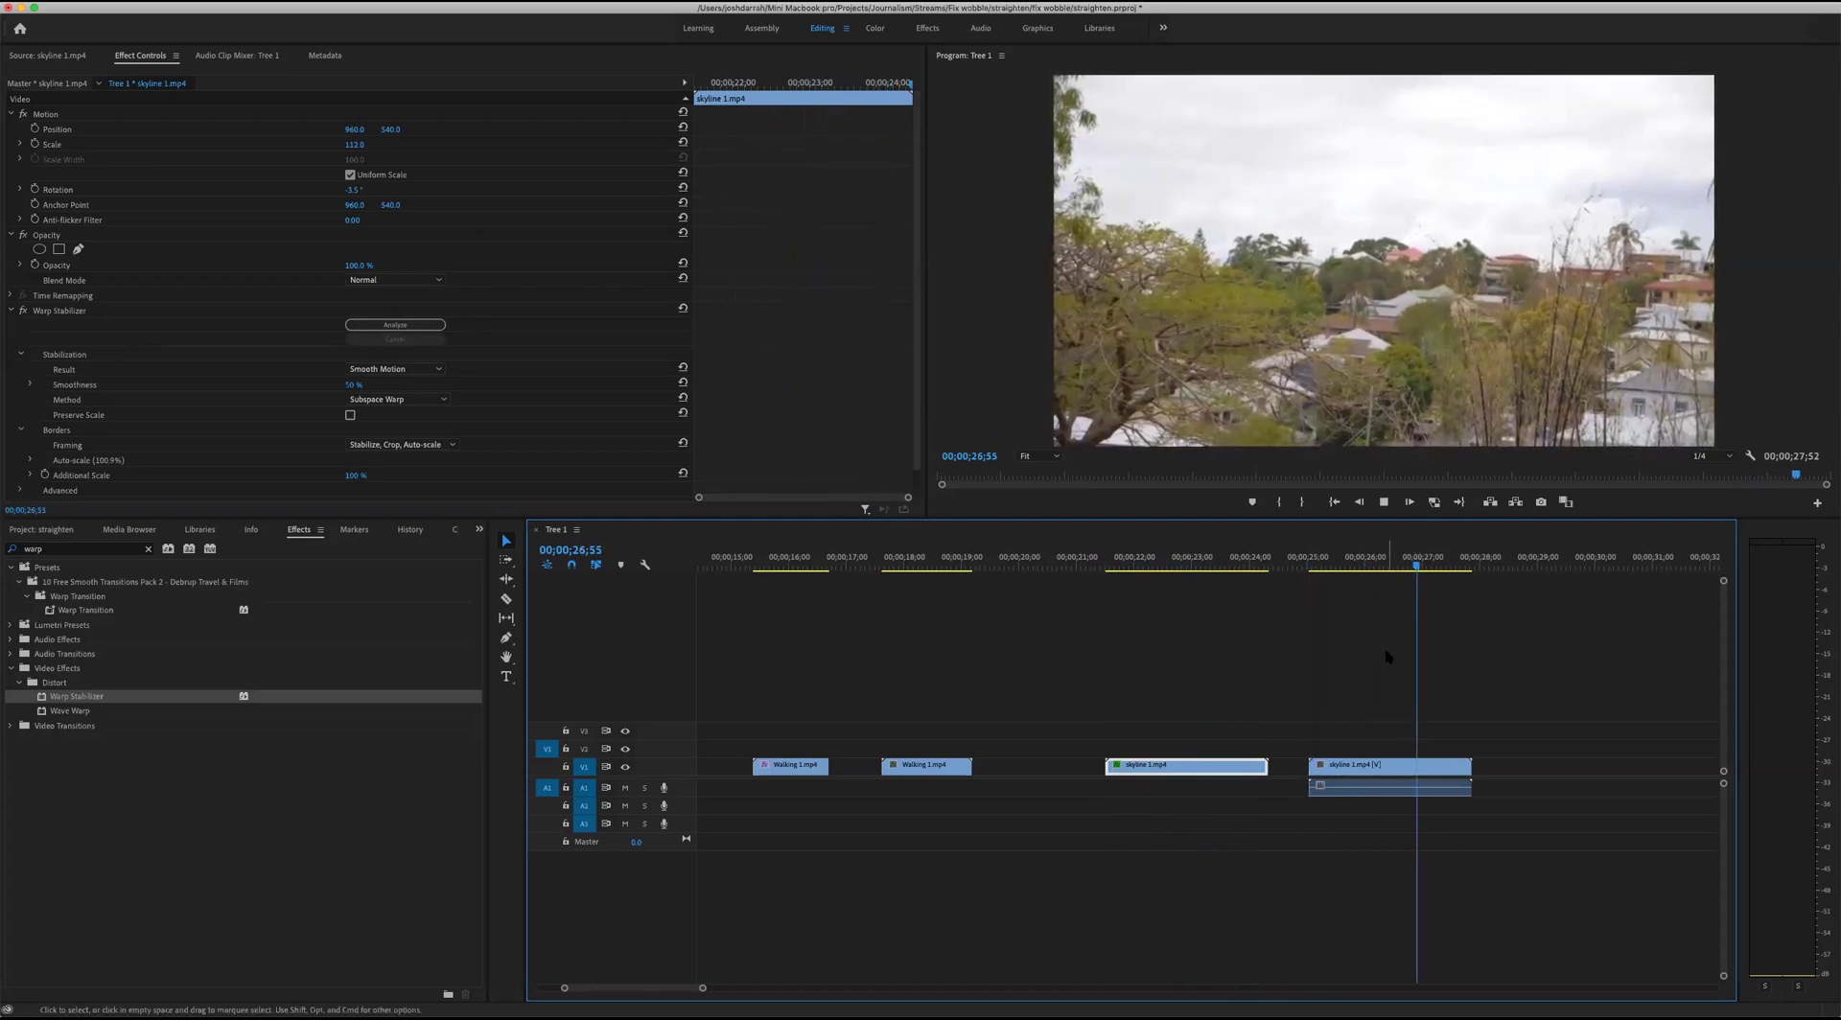
click(1108, 566)
key(space)
key(space)
Set the skyline clip's Warp Stabilizer method to Position, Scale, Rotation and its smoothness to 70%.
click(410, 399)
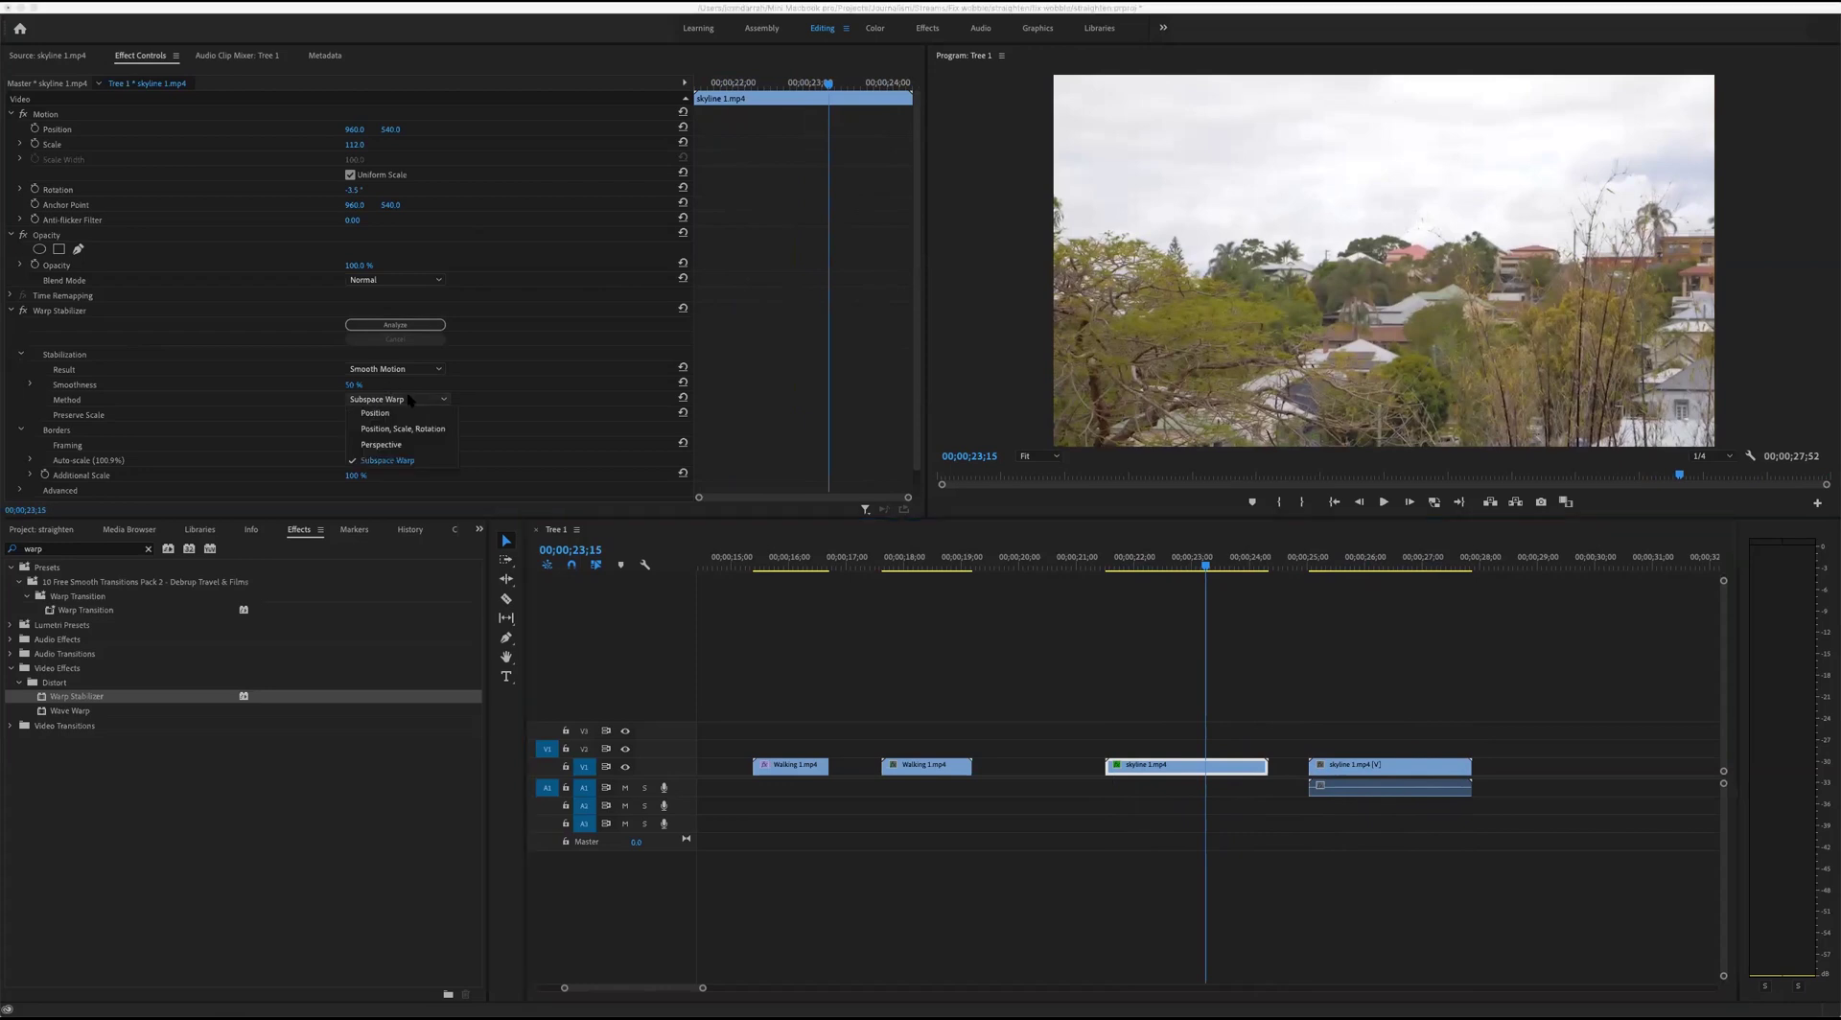
click(417, 430)
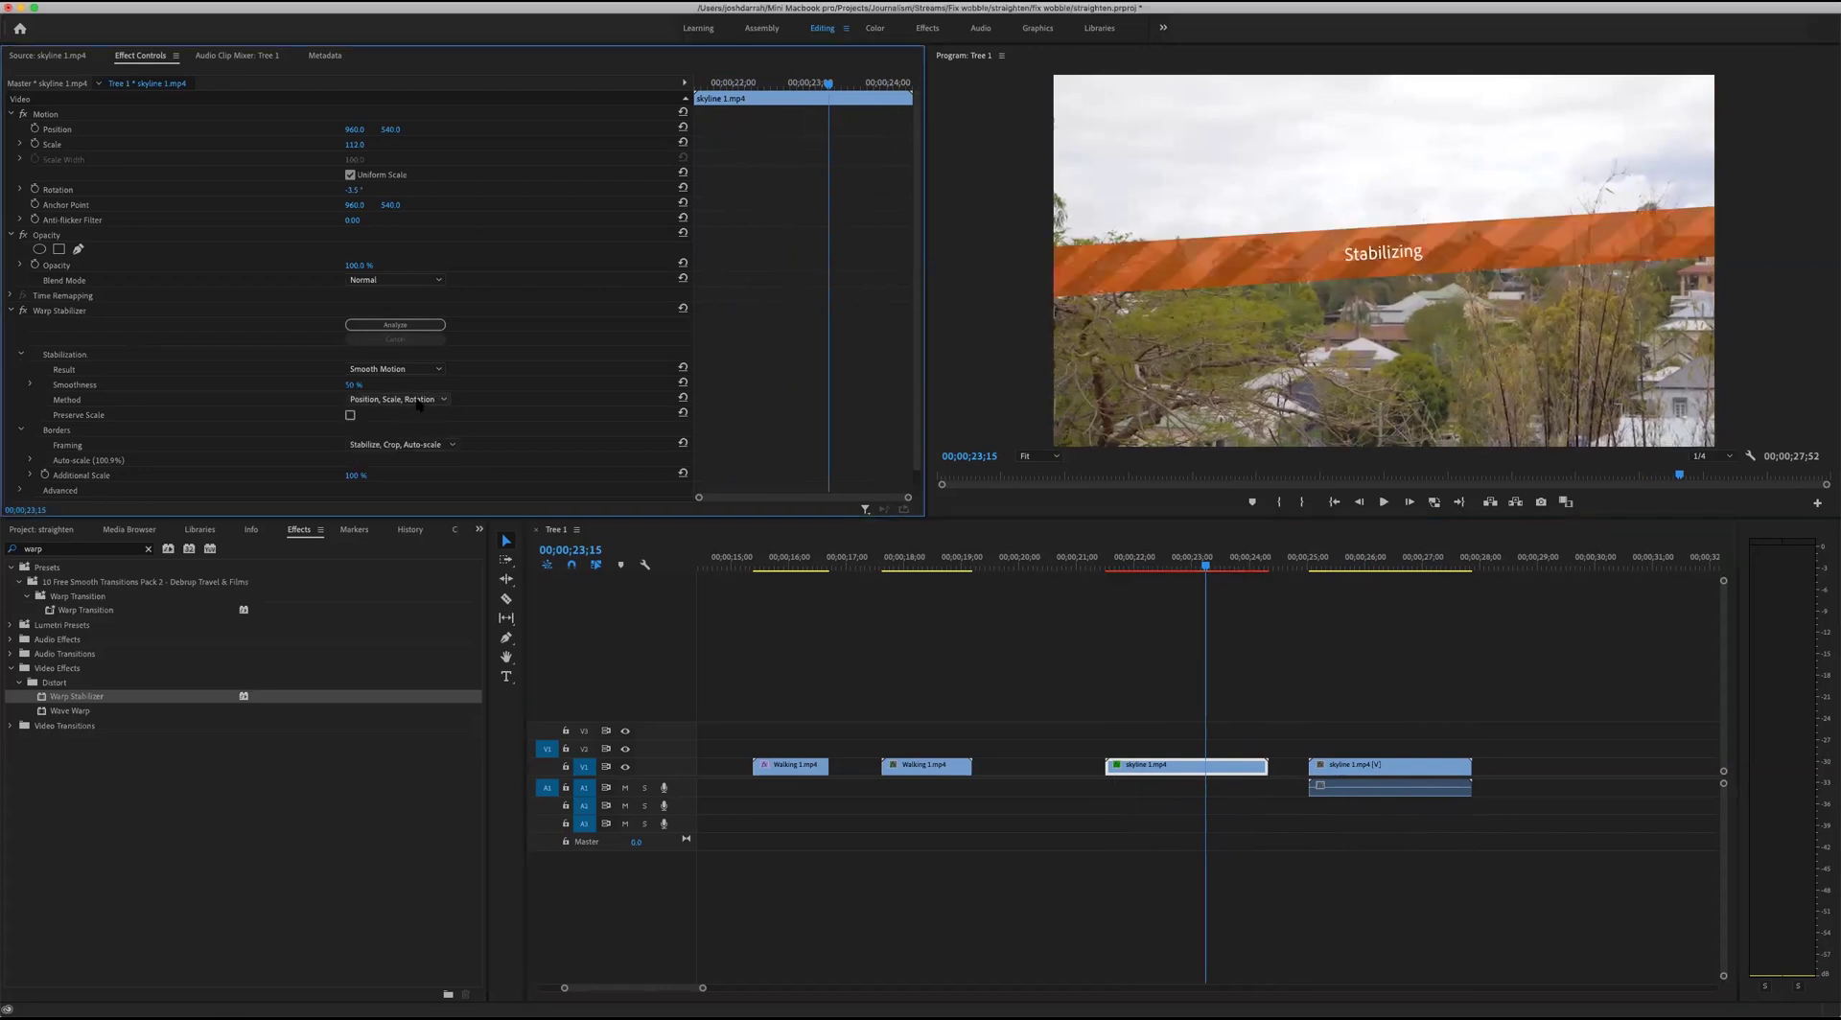
click(367, 384)
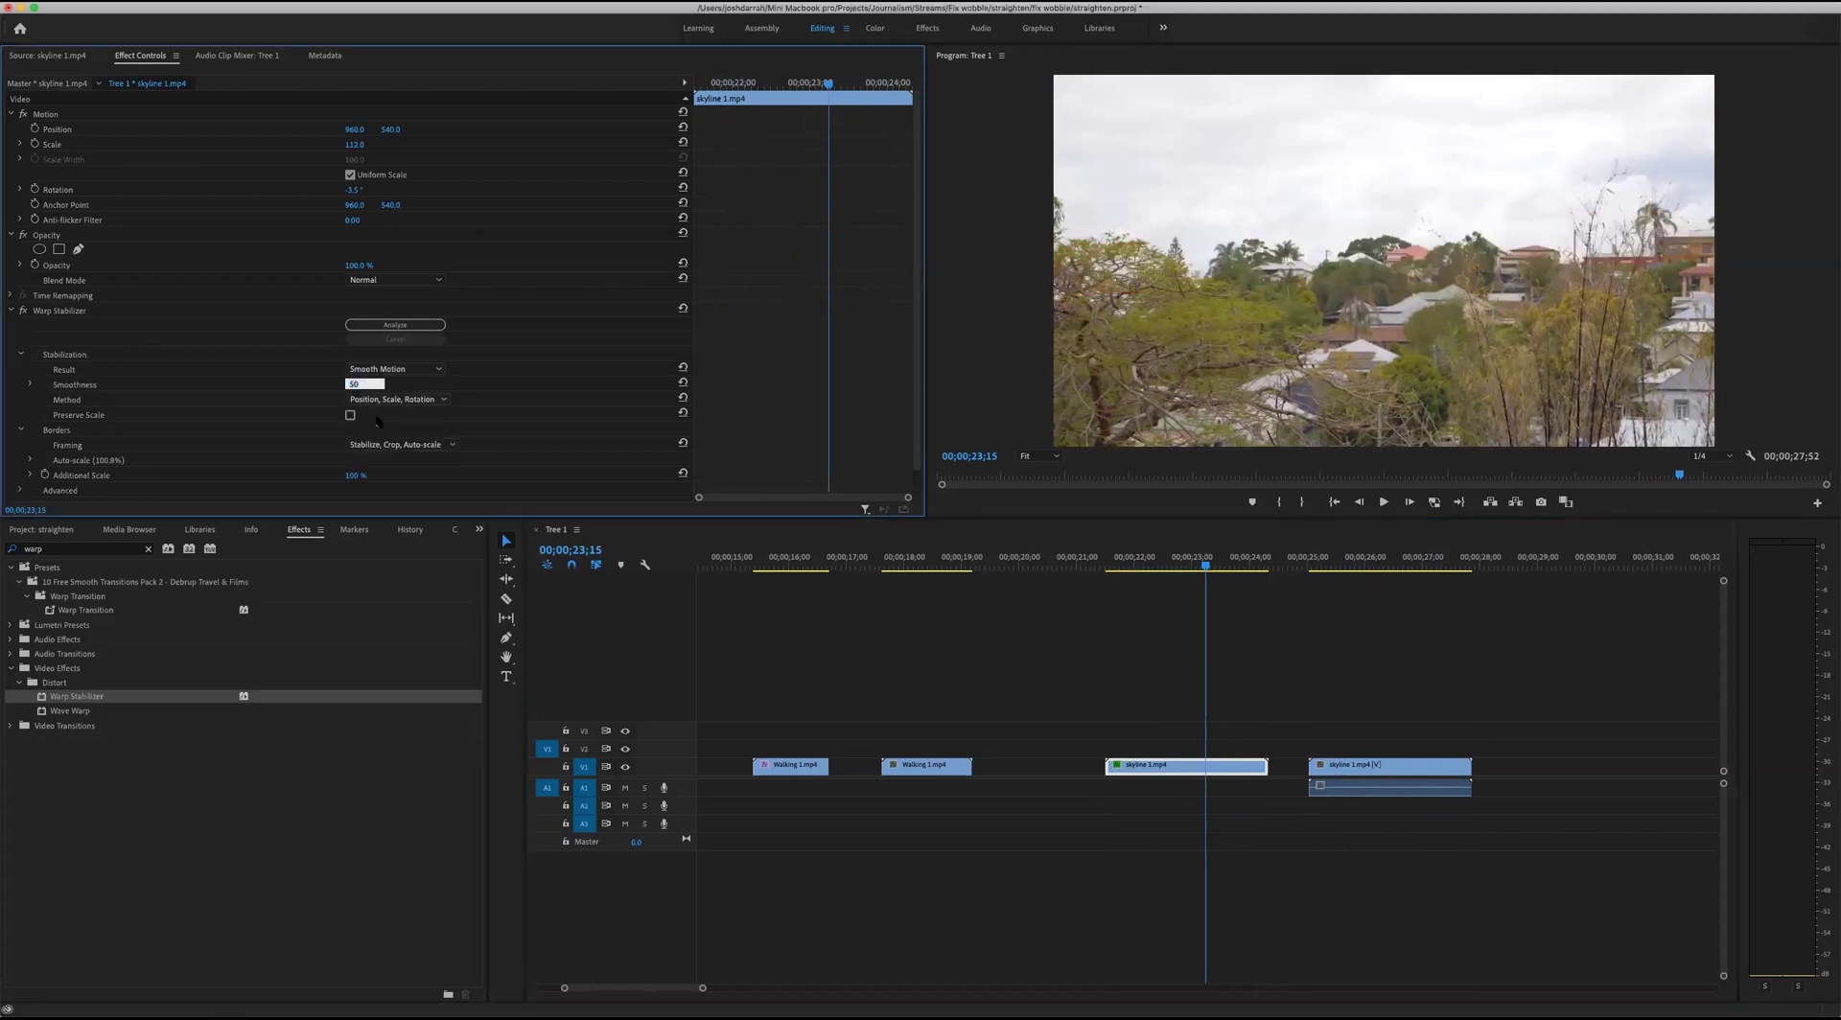
text(70)
key(Return)
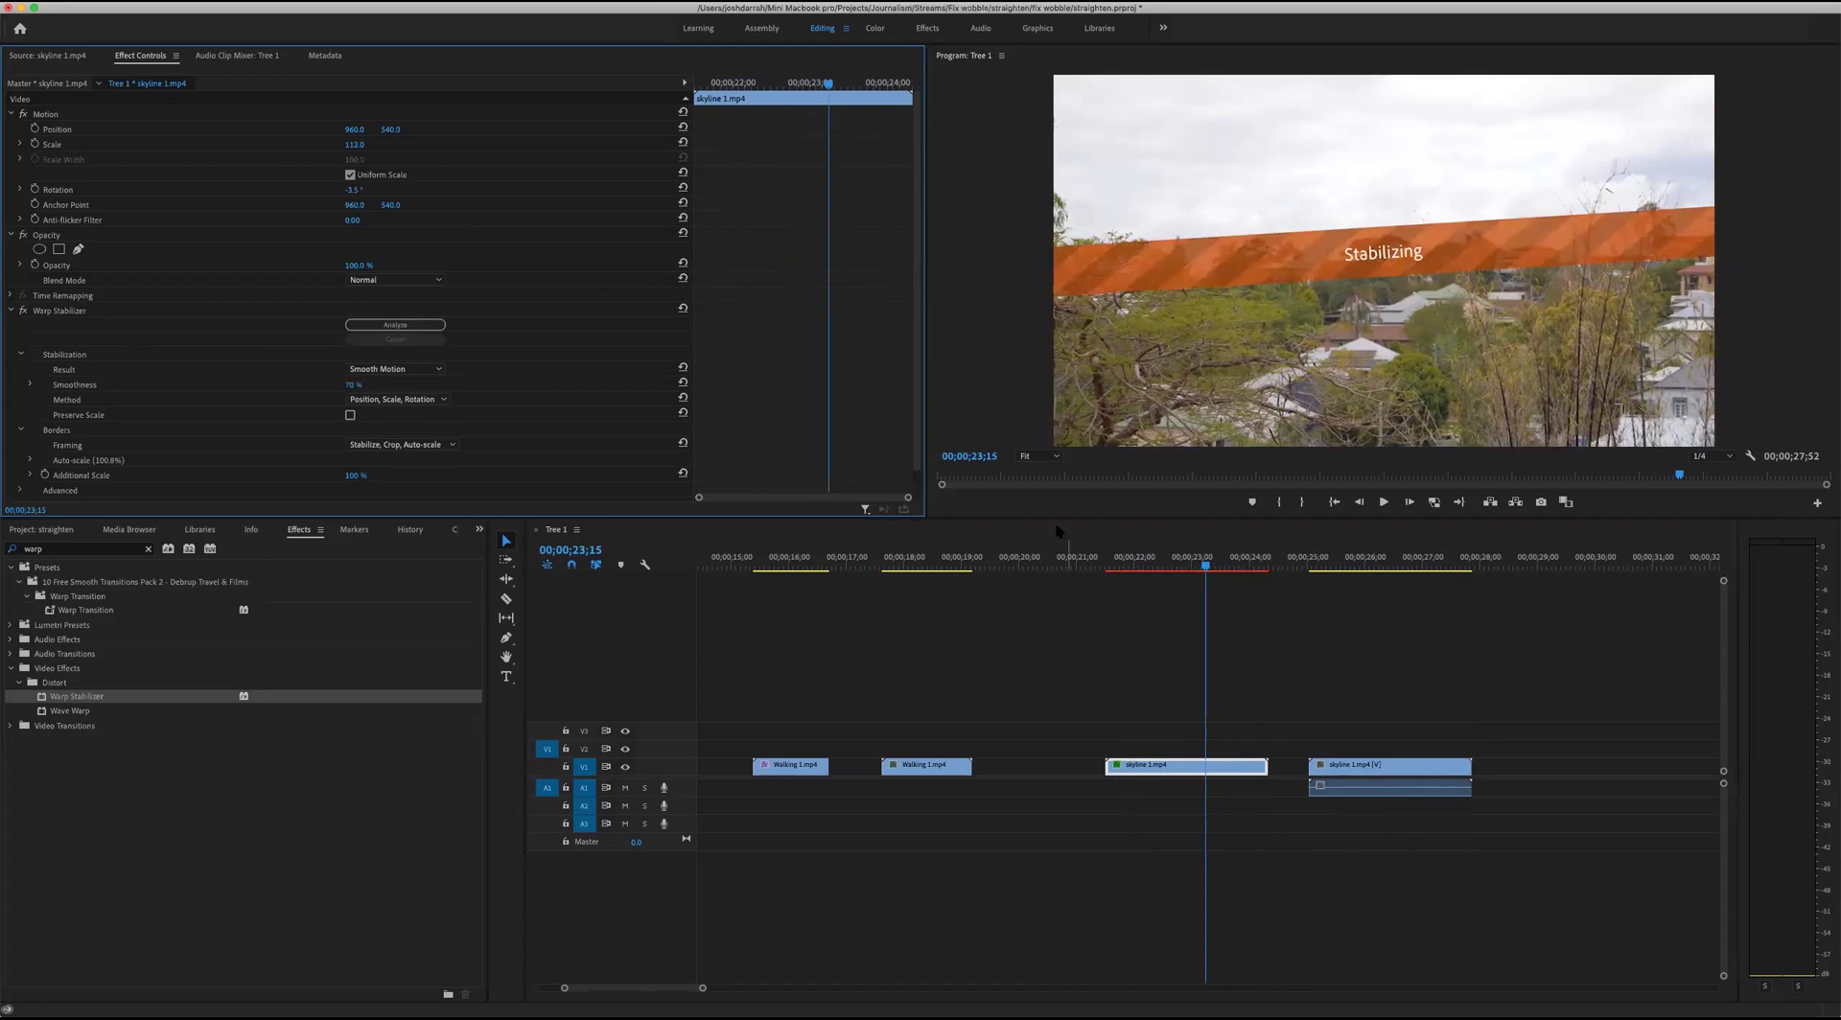
Play the re-stabilized skyline clip from its start and compare its framing with the unedited copy.
click(1106, 566)
key(space)
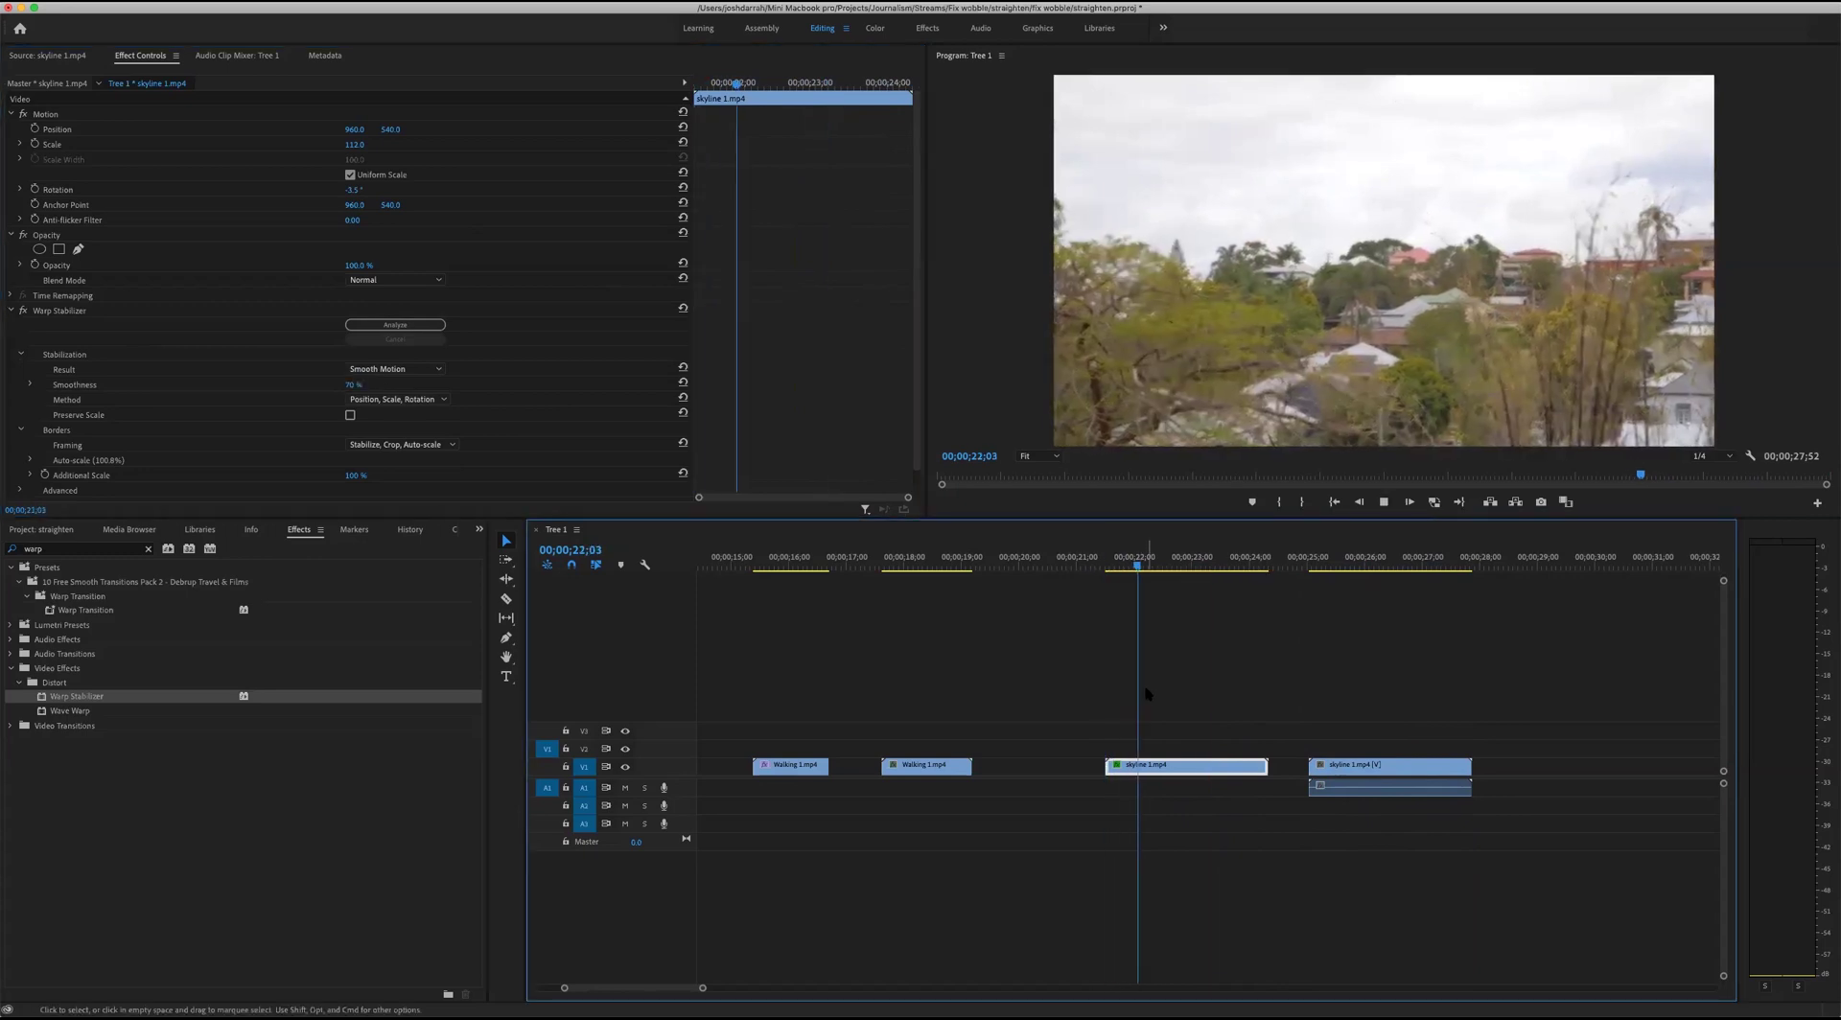
key(space)
drag(1247, 566, 1124, 566)
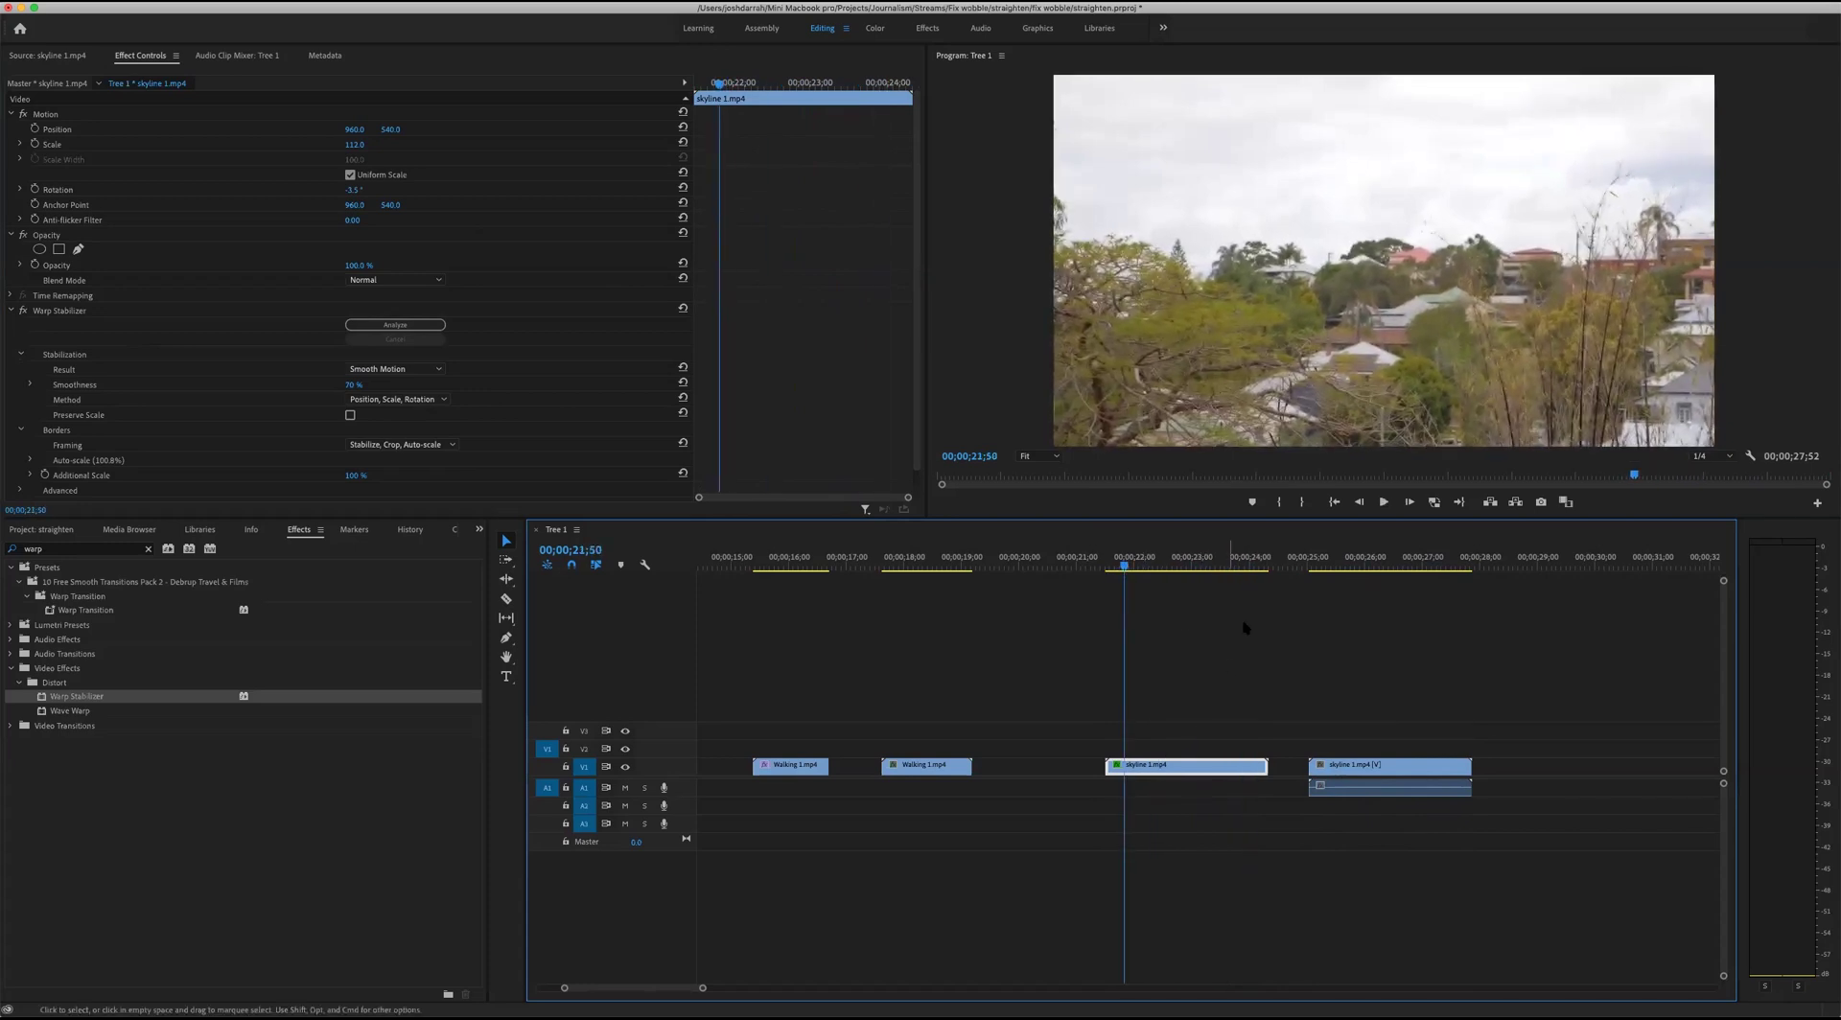
click(1358, 565)
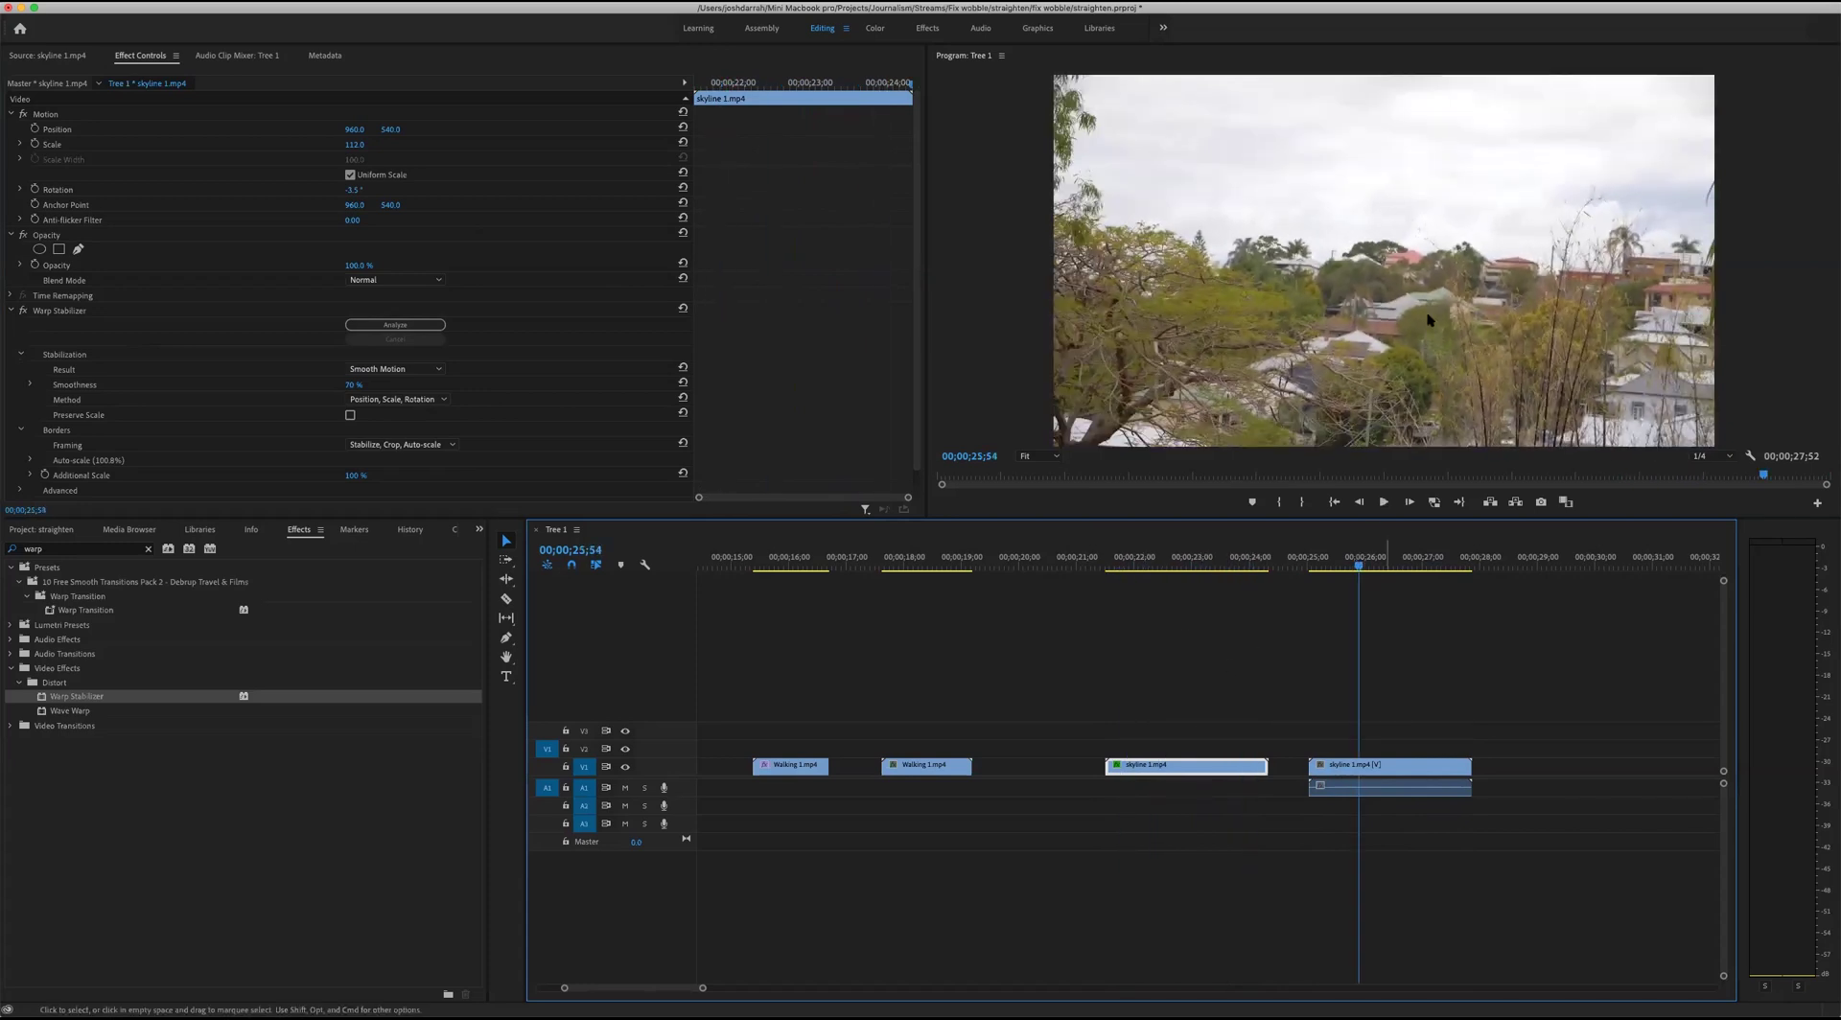
click(1186, 565)
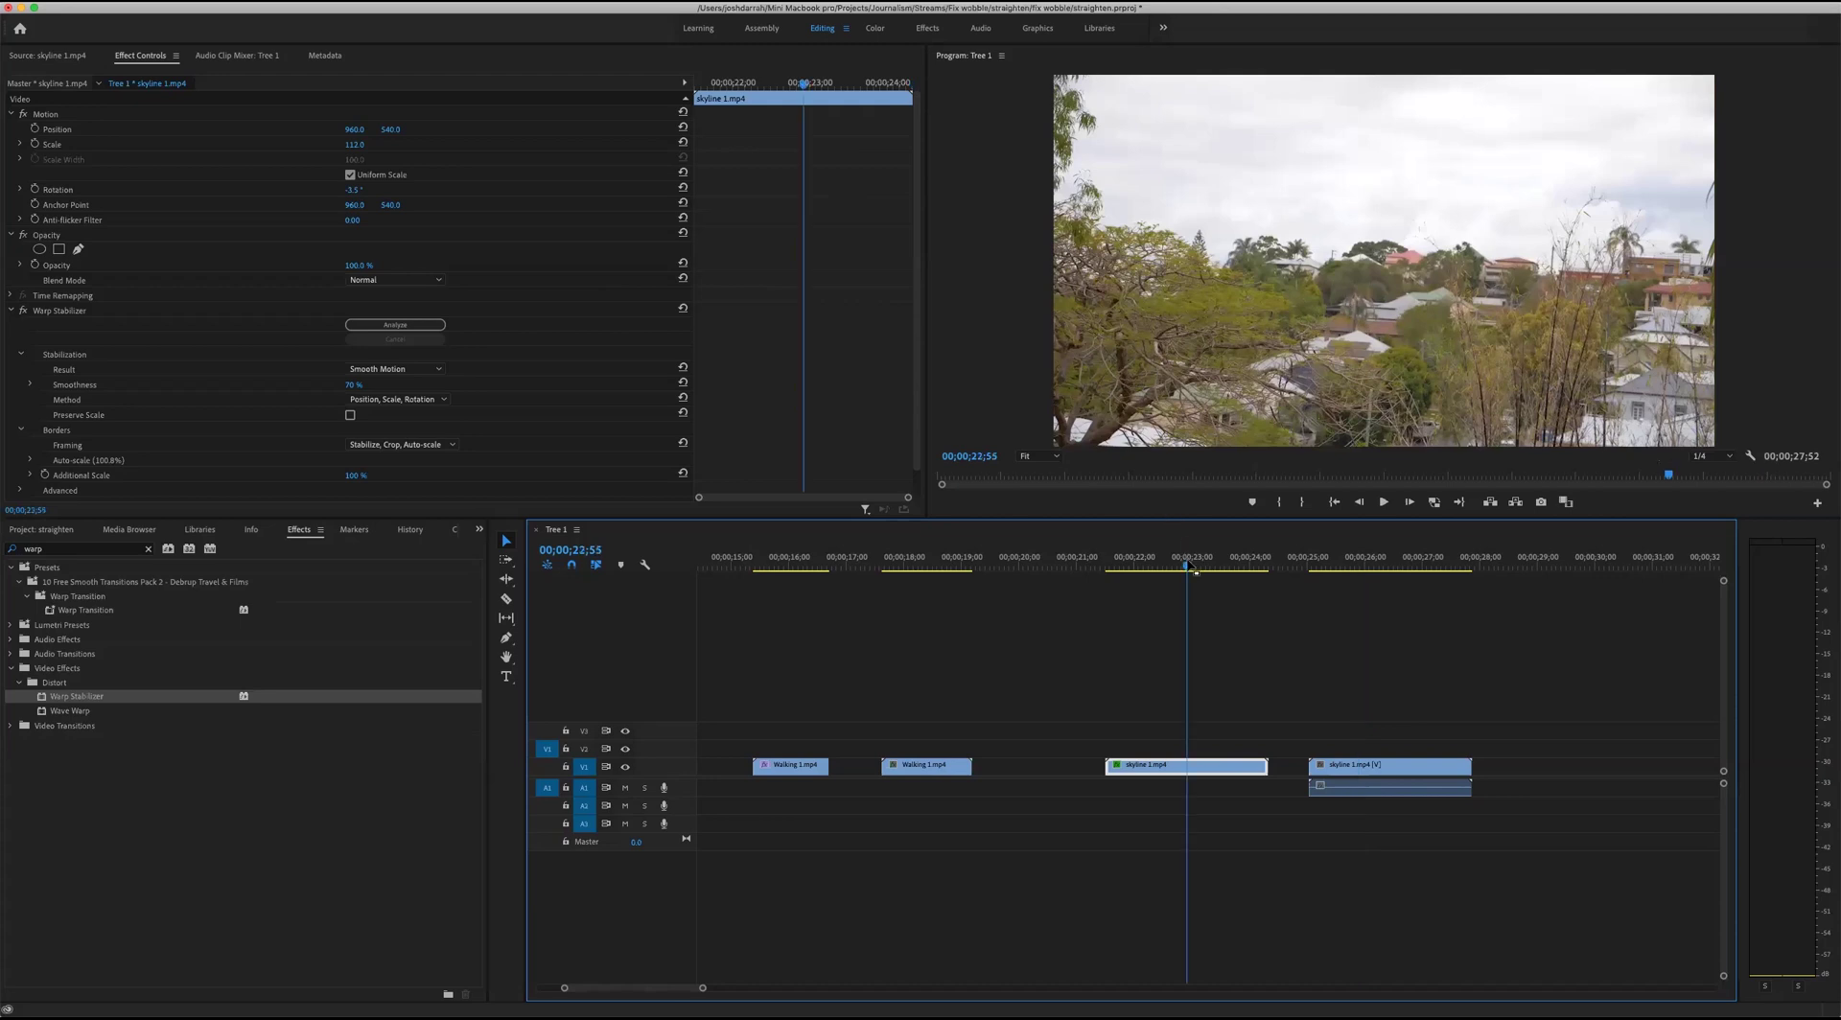
Deselect the skyline clip and play the first flower clip from its beginning.
click(1023, 644)
key(minus)
key(minus)
drag(815, 564, 792, 563)
key(space)
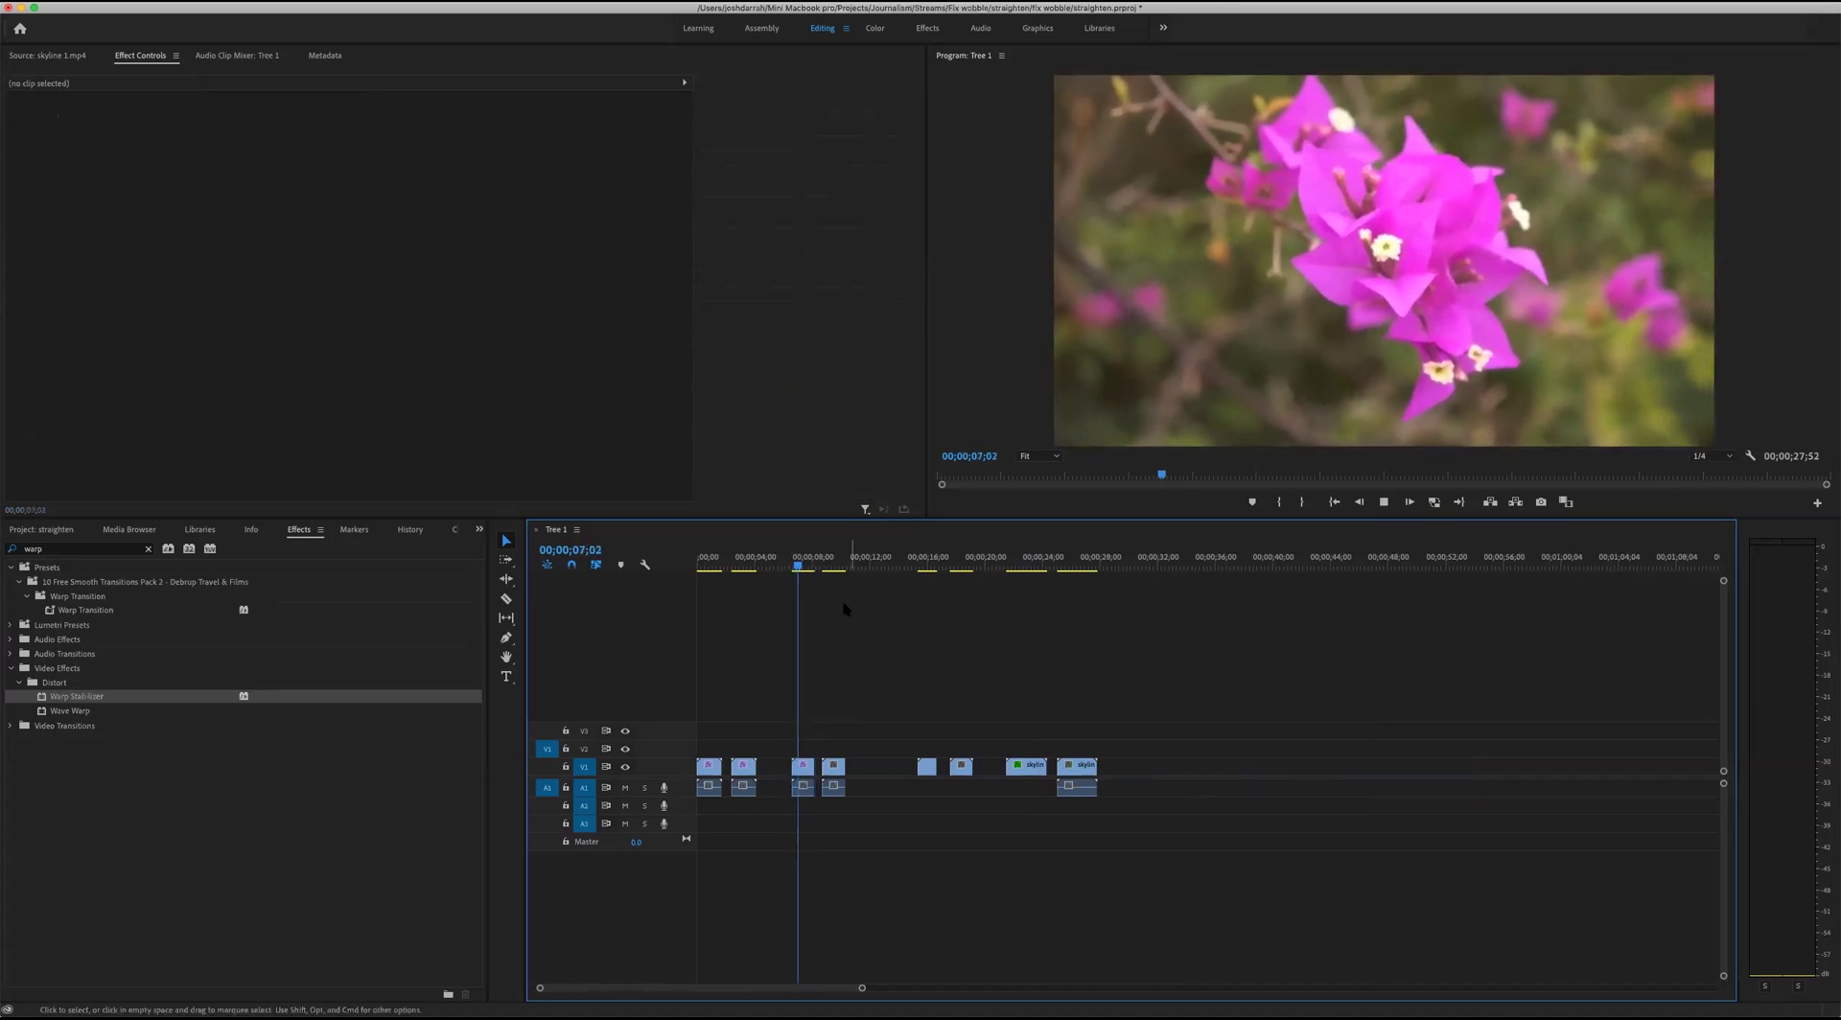
Play both walking clips from the start of the first one to compare their motion.
click(919, 566)
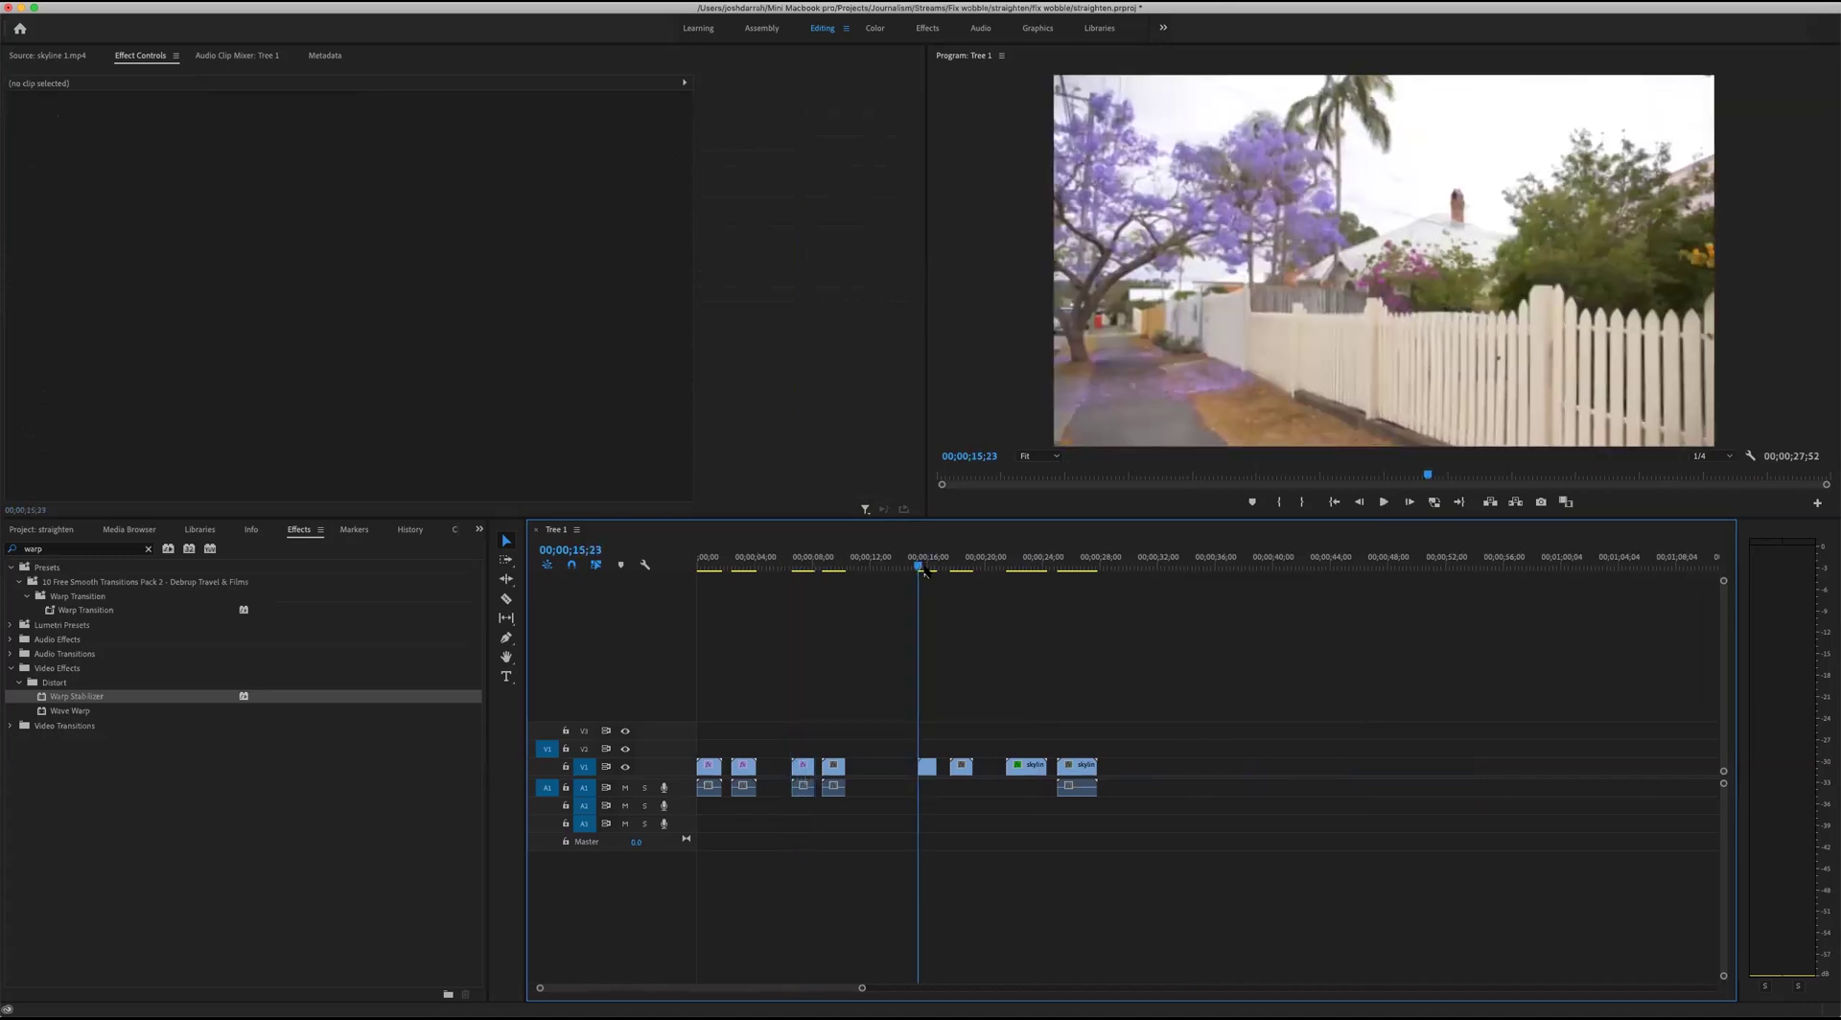
key(=)
key(space)
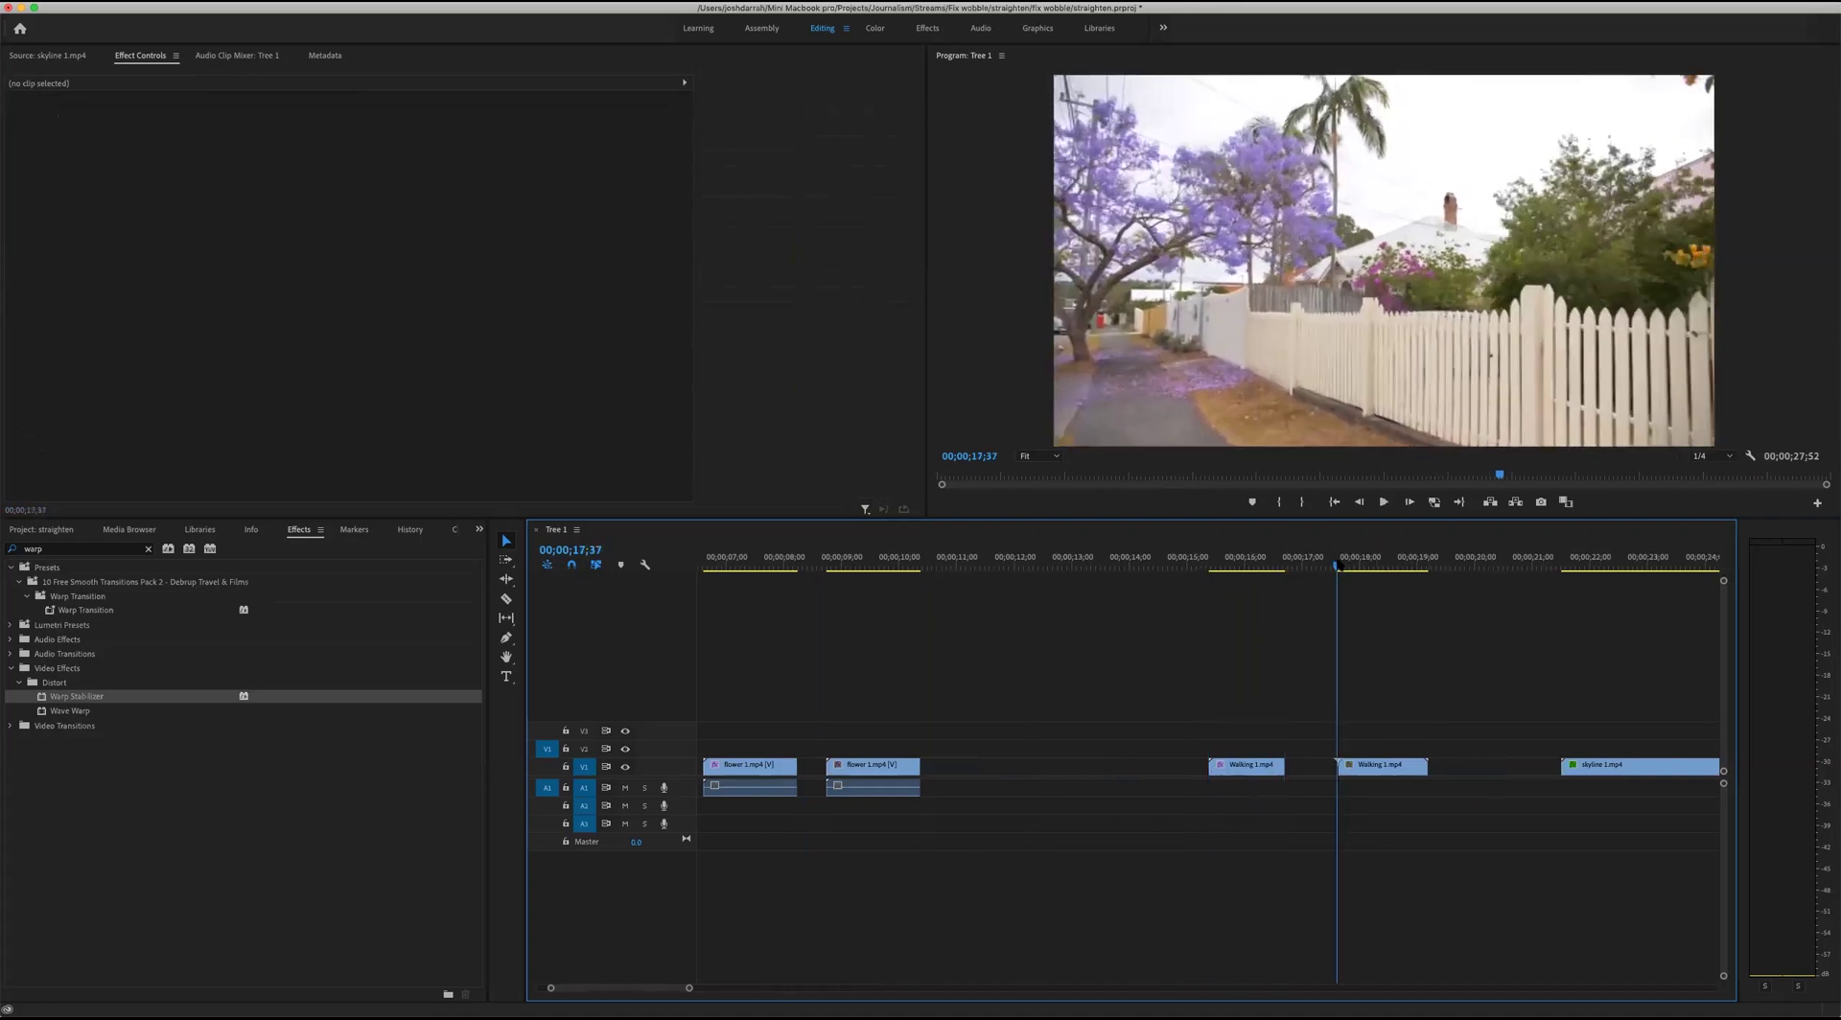
key(space)
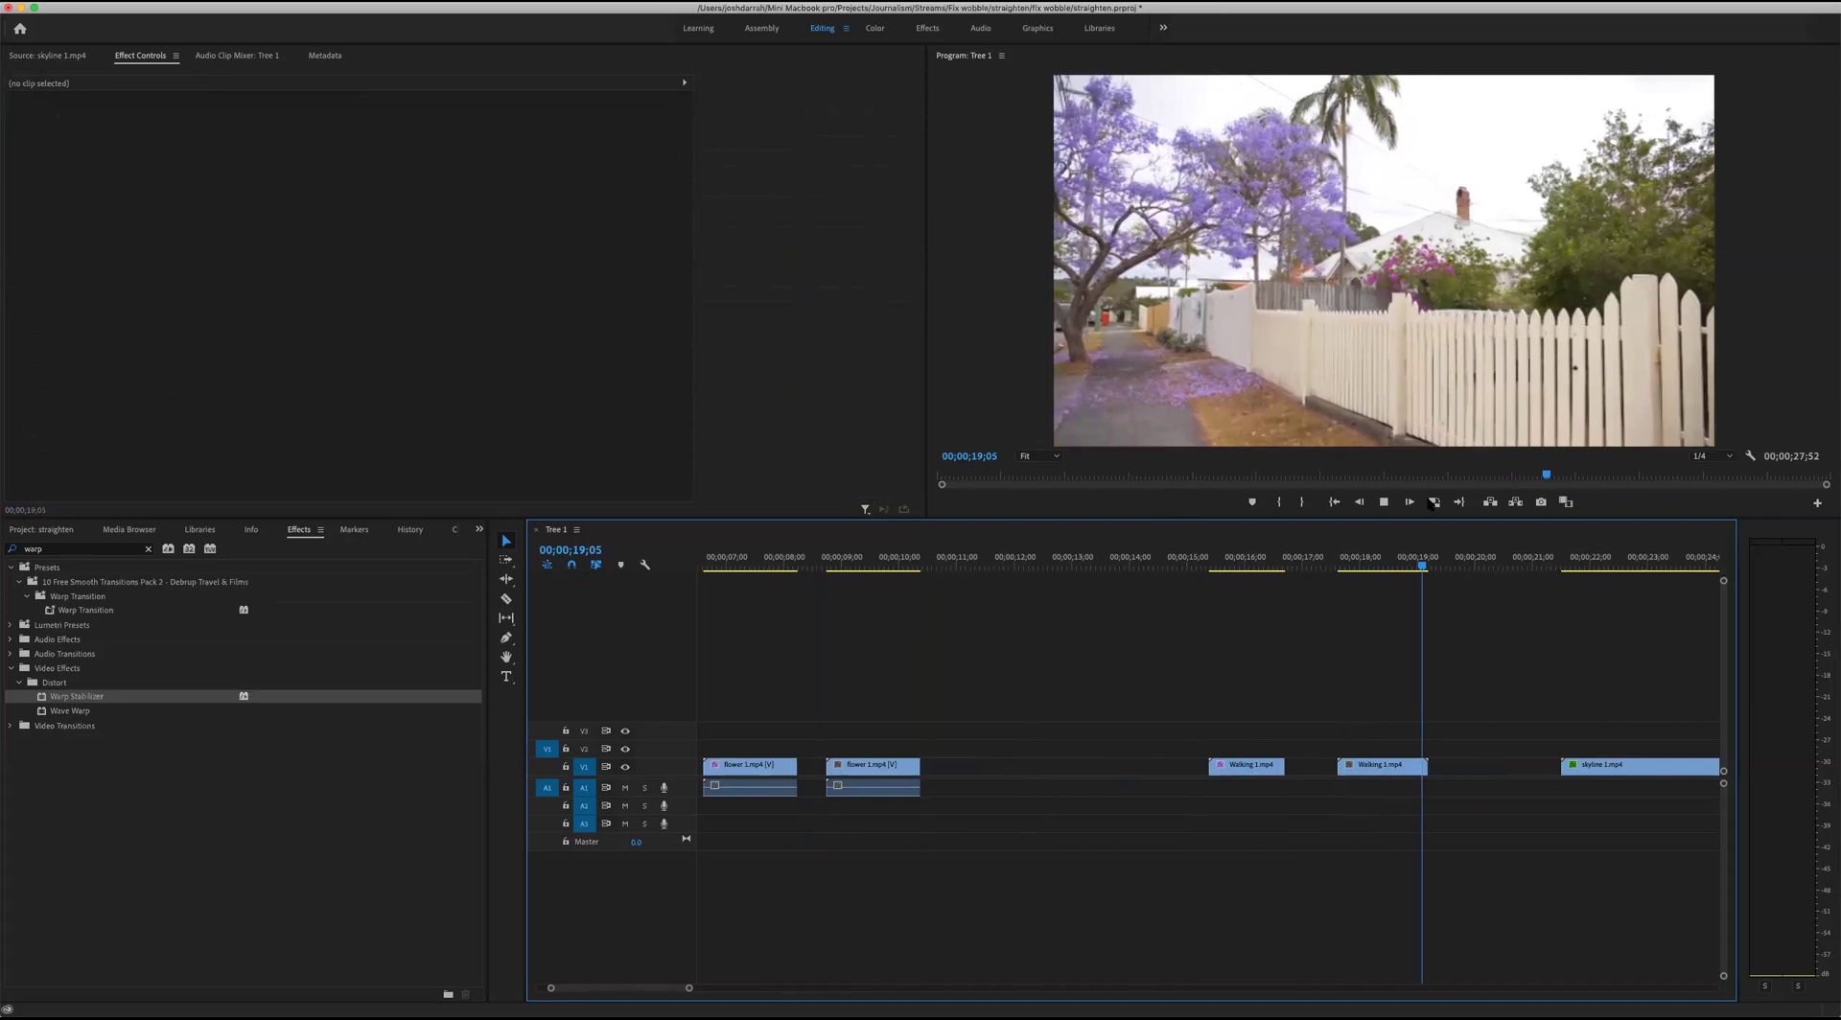
click(1361, 559)
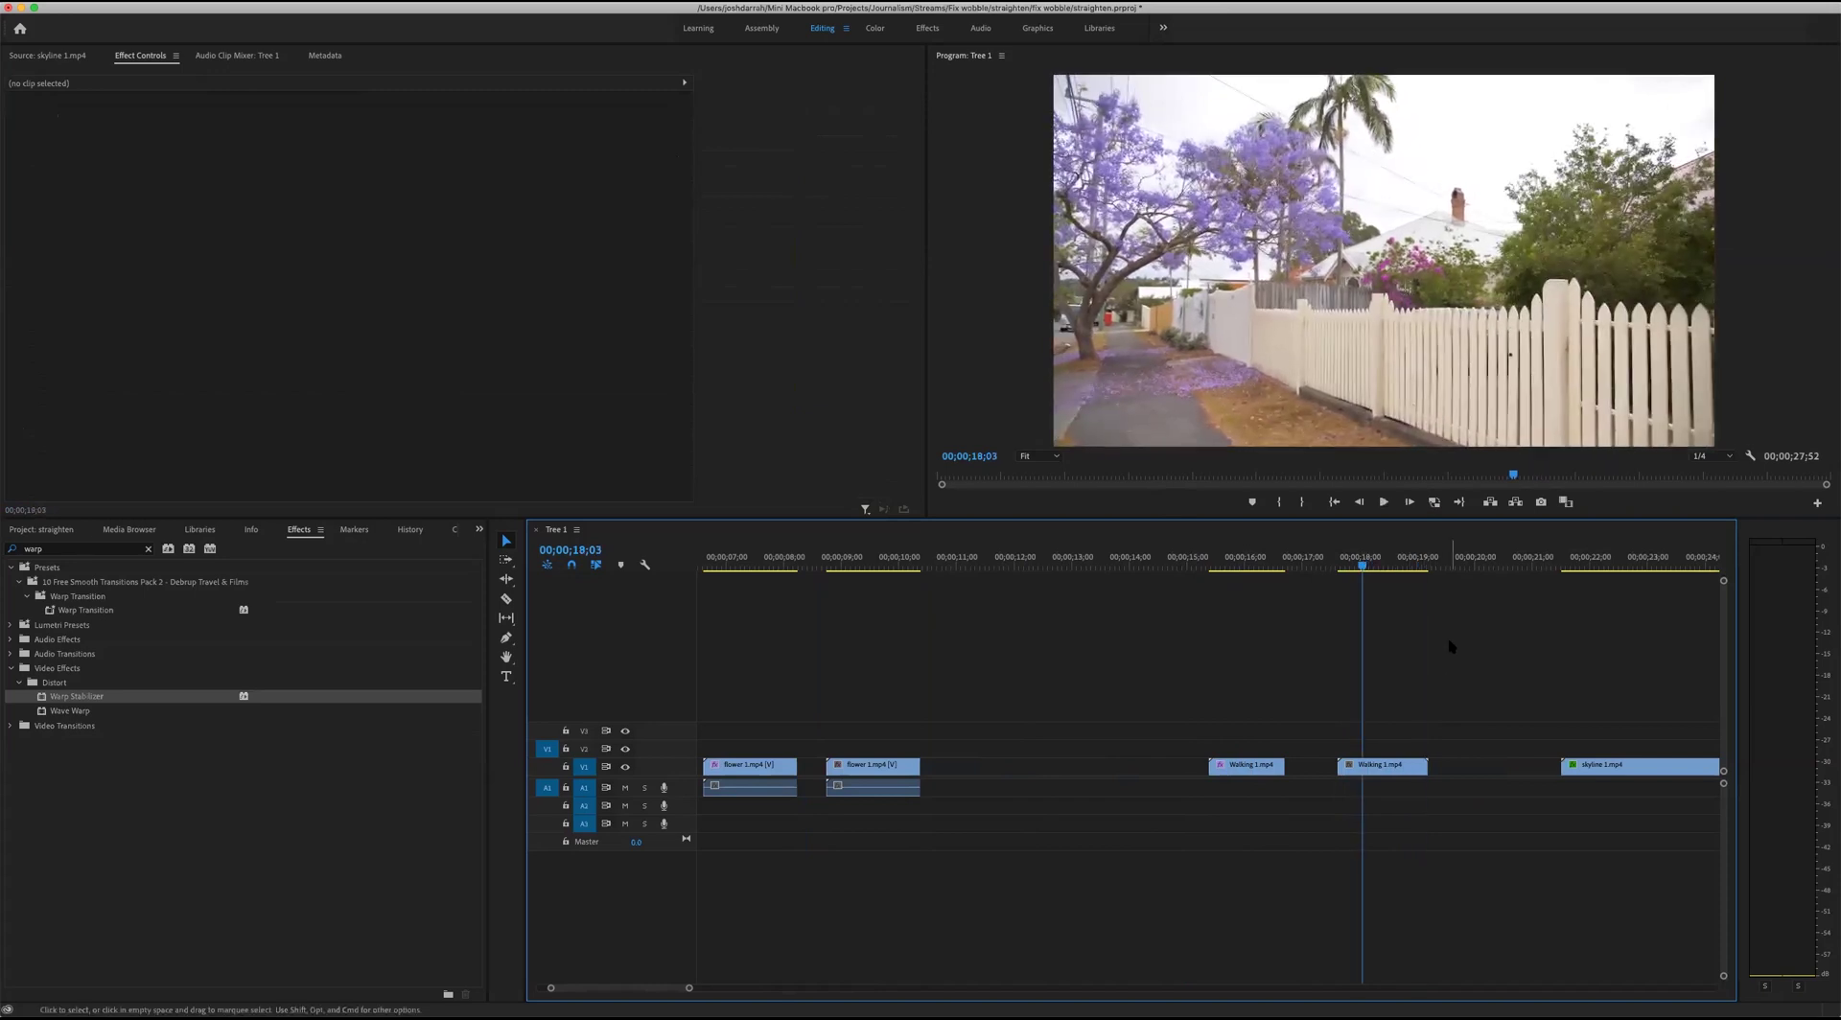